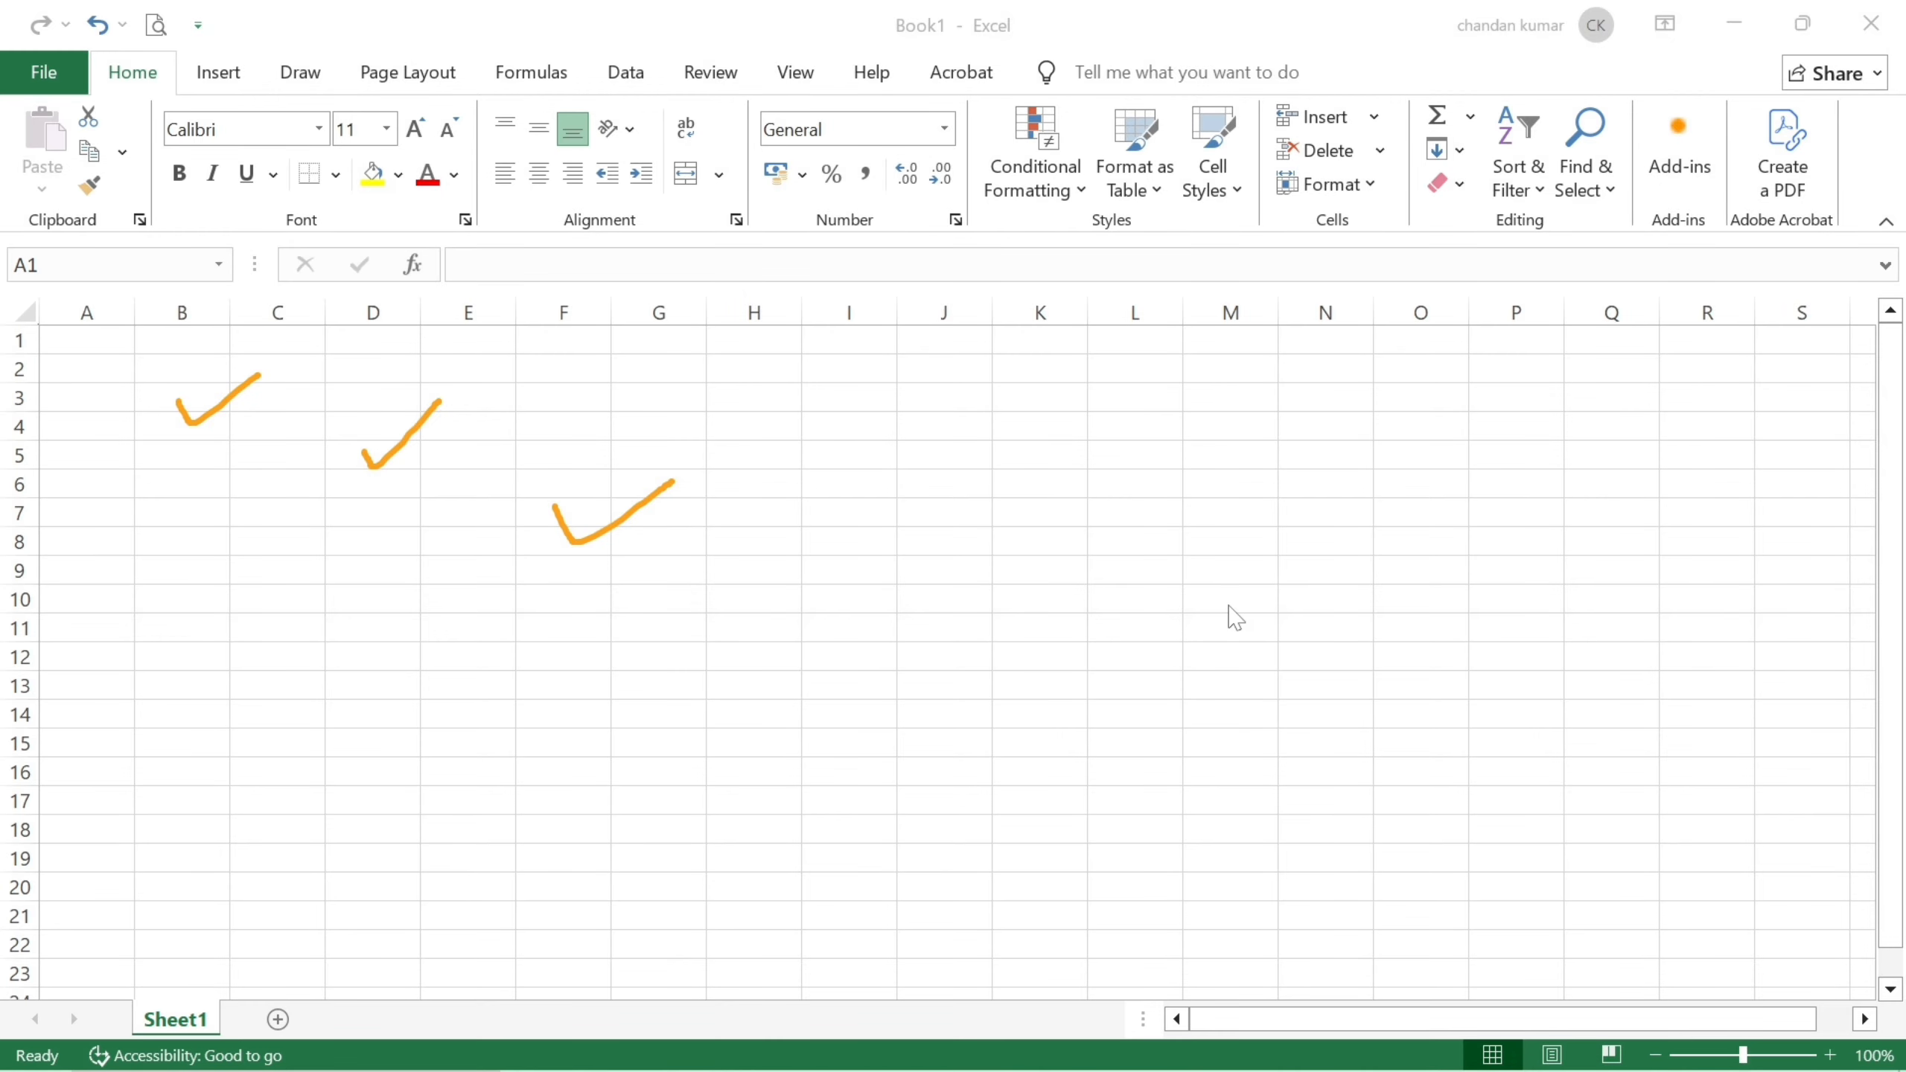
Add Sheet2 and Sheet3 with the new sheet button.
key("Escape")
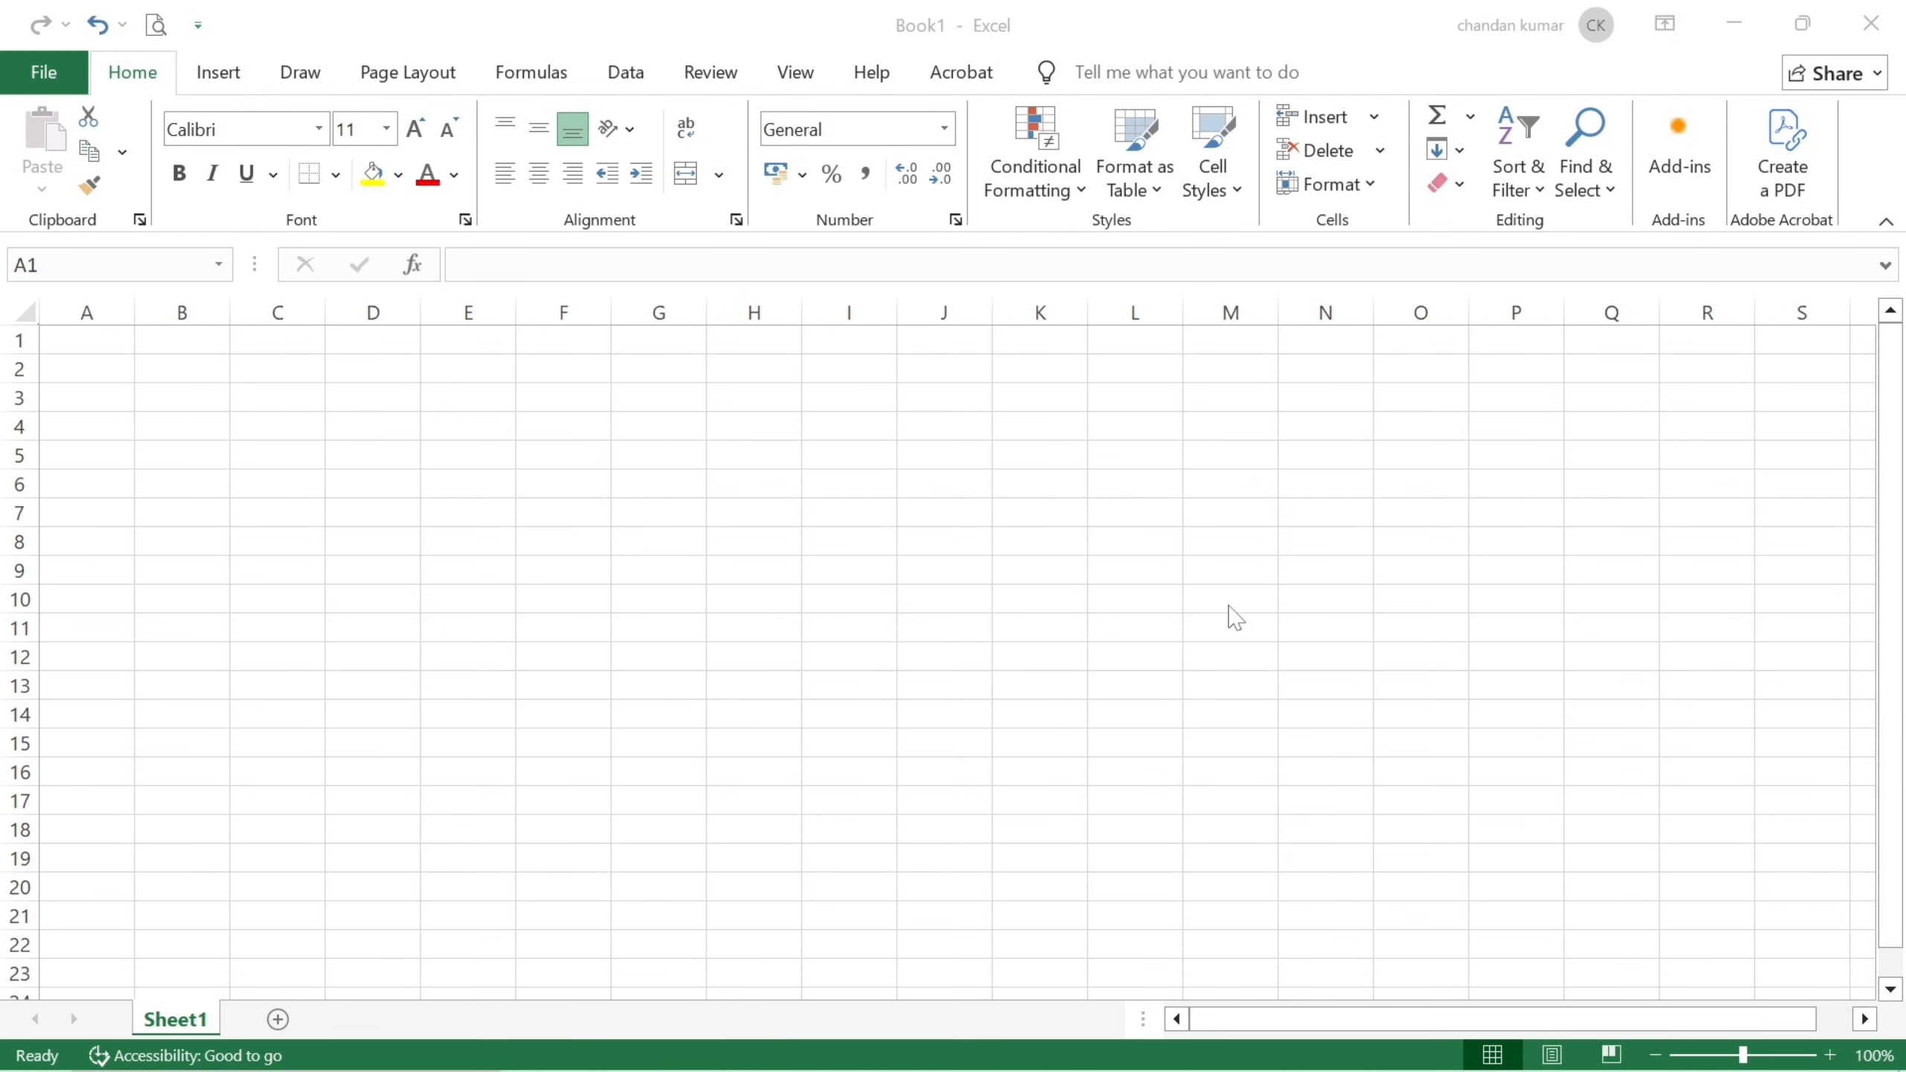
left_click(272, 824)
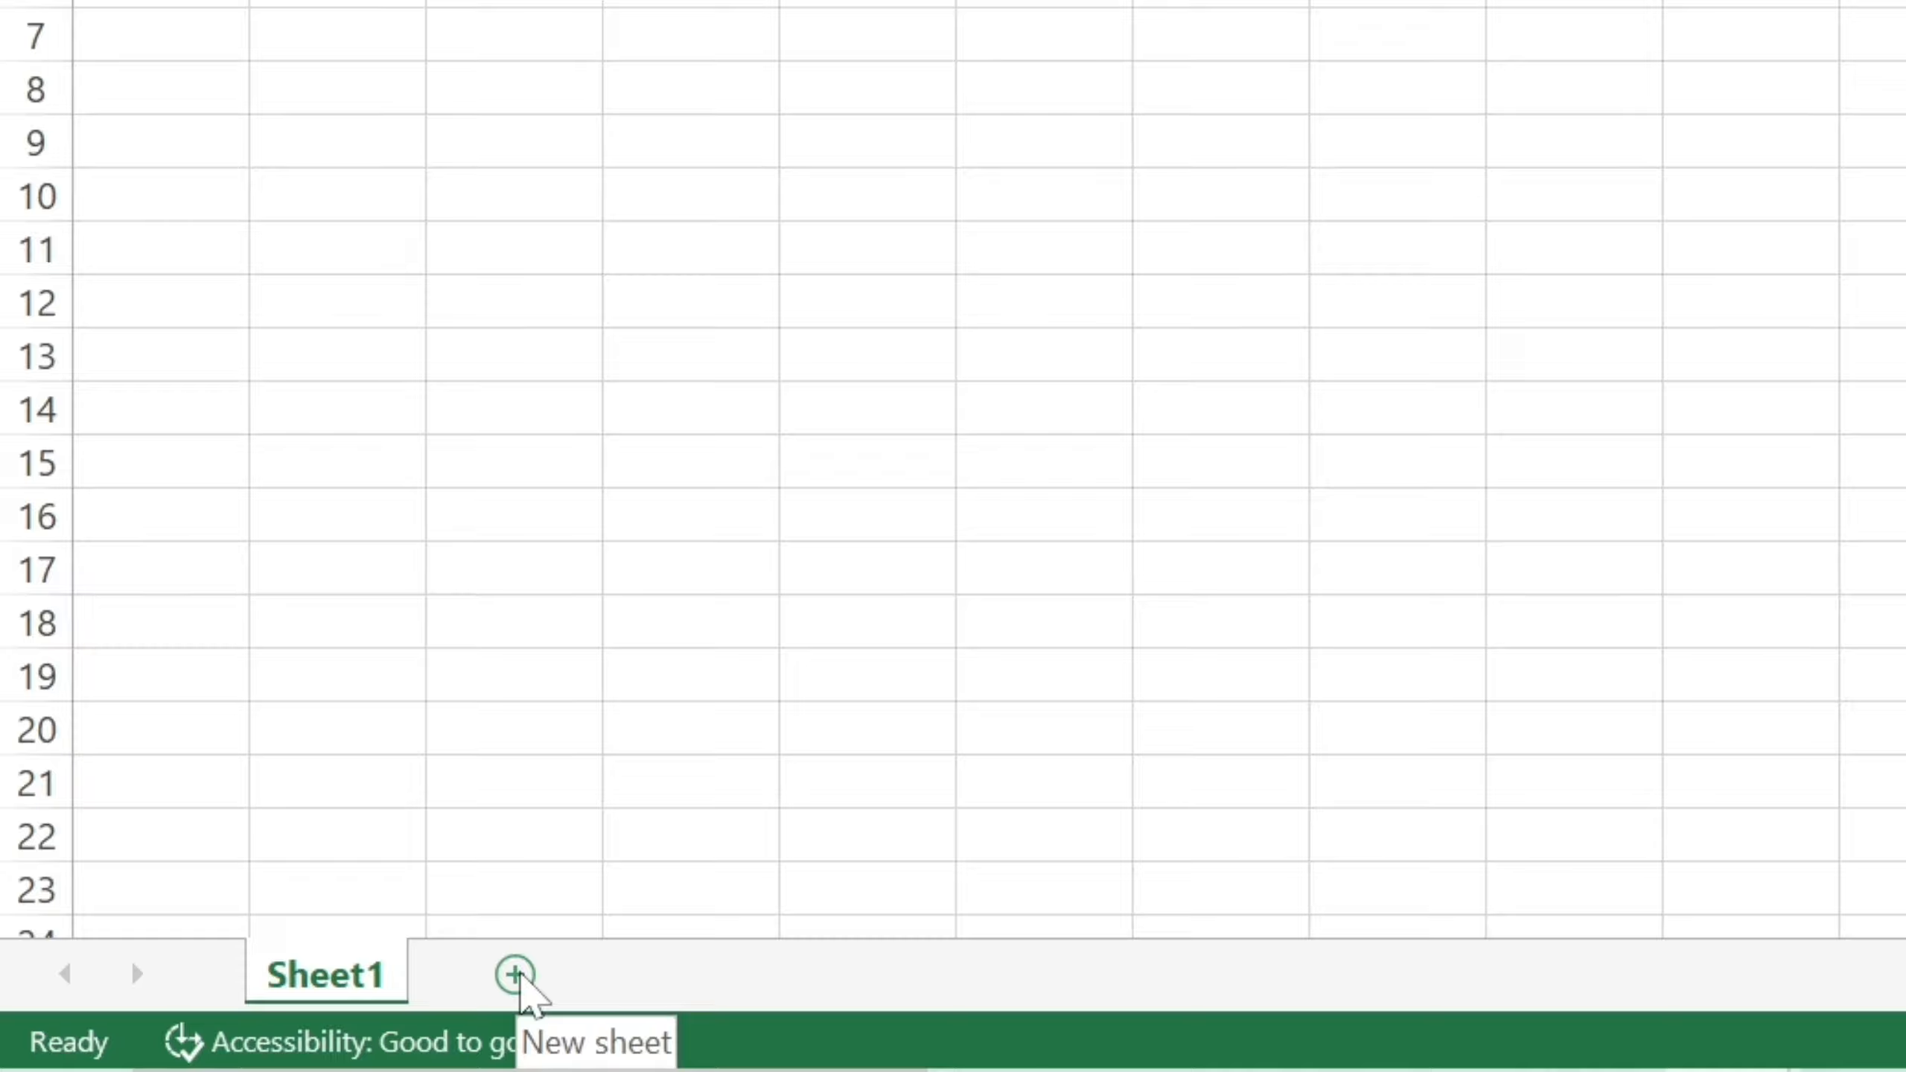
left_click(516, 976)
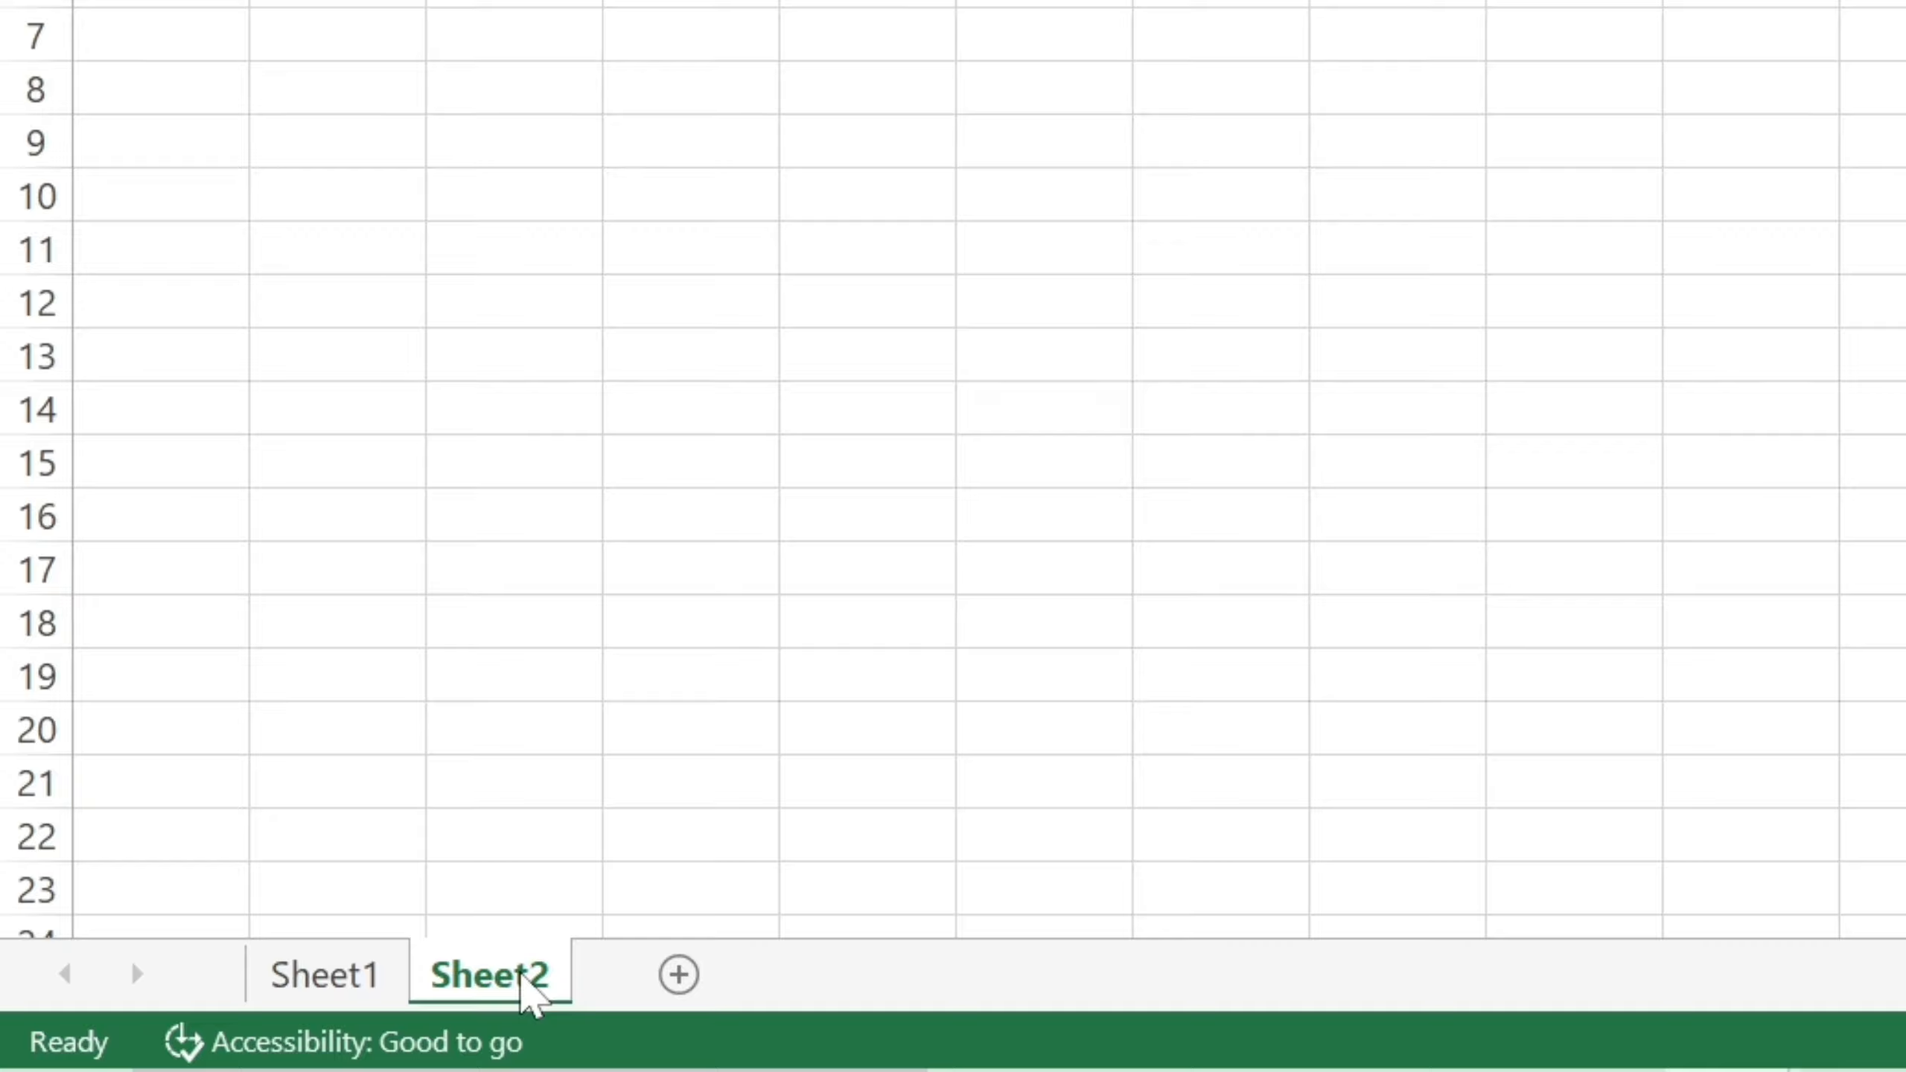
left_click(679, 976)
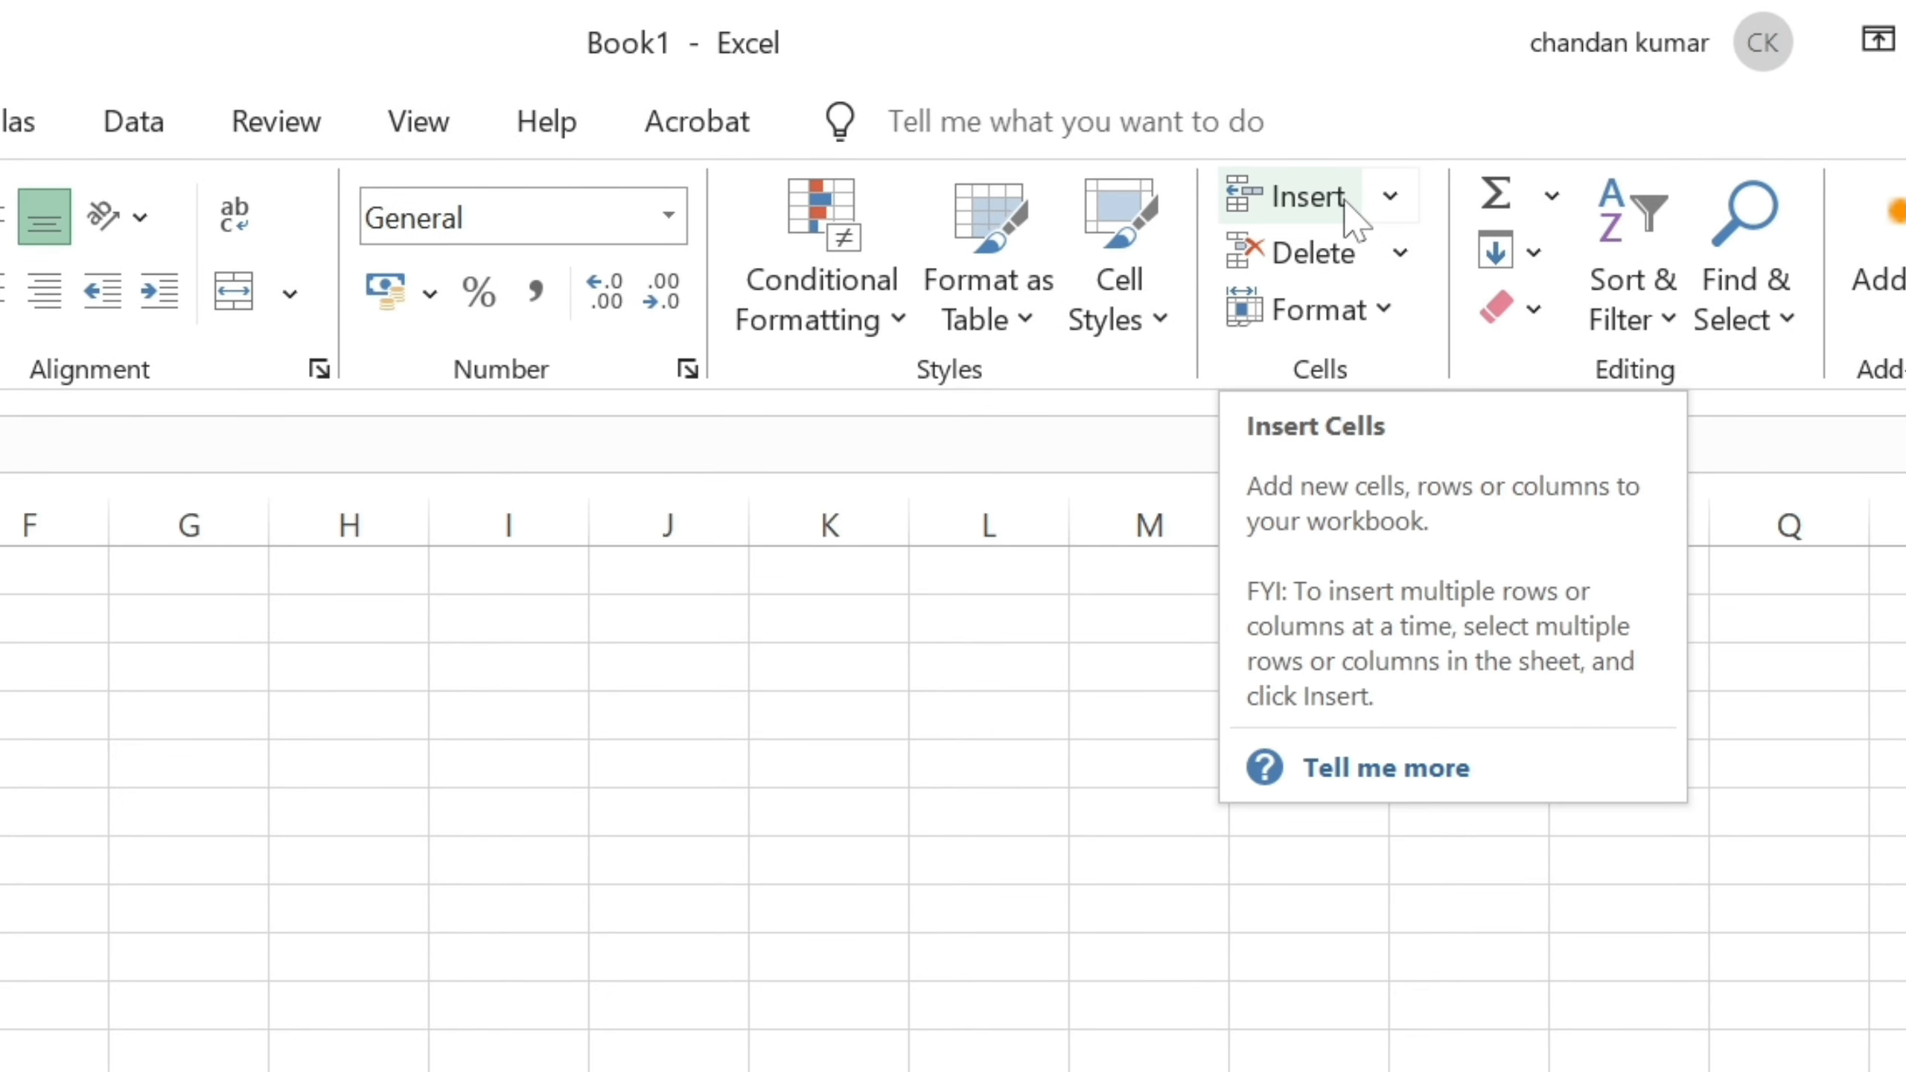
Insert Sheet4 from the Home Insert menu and move it after Sheet3.
left_click(1393, 197)
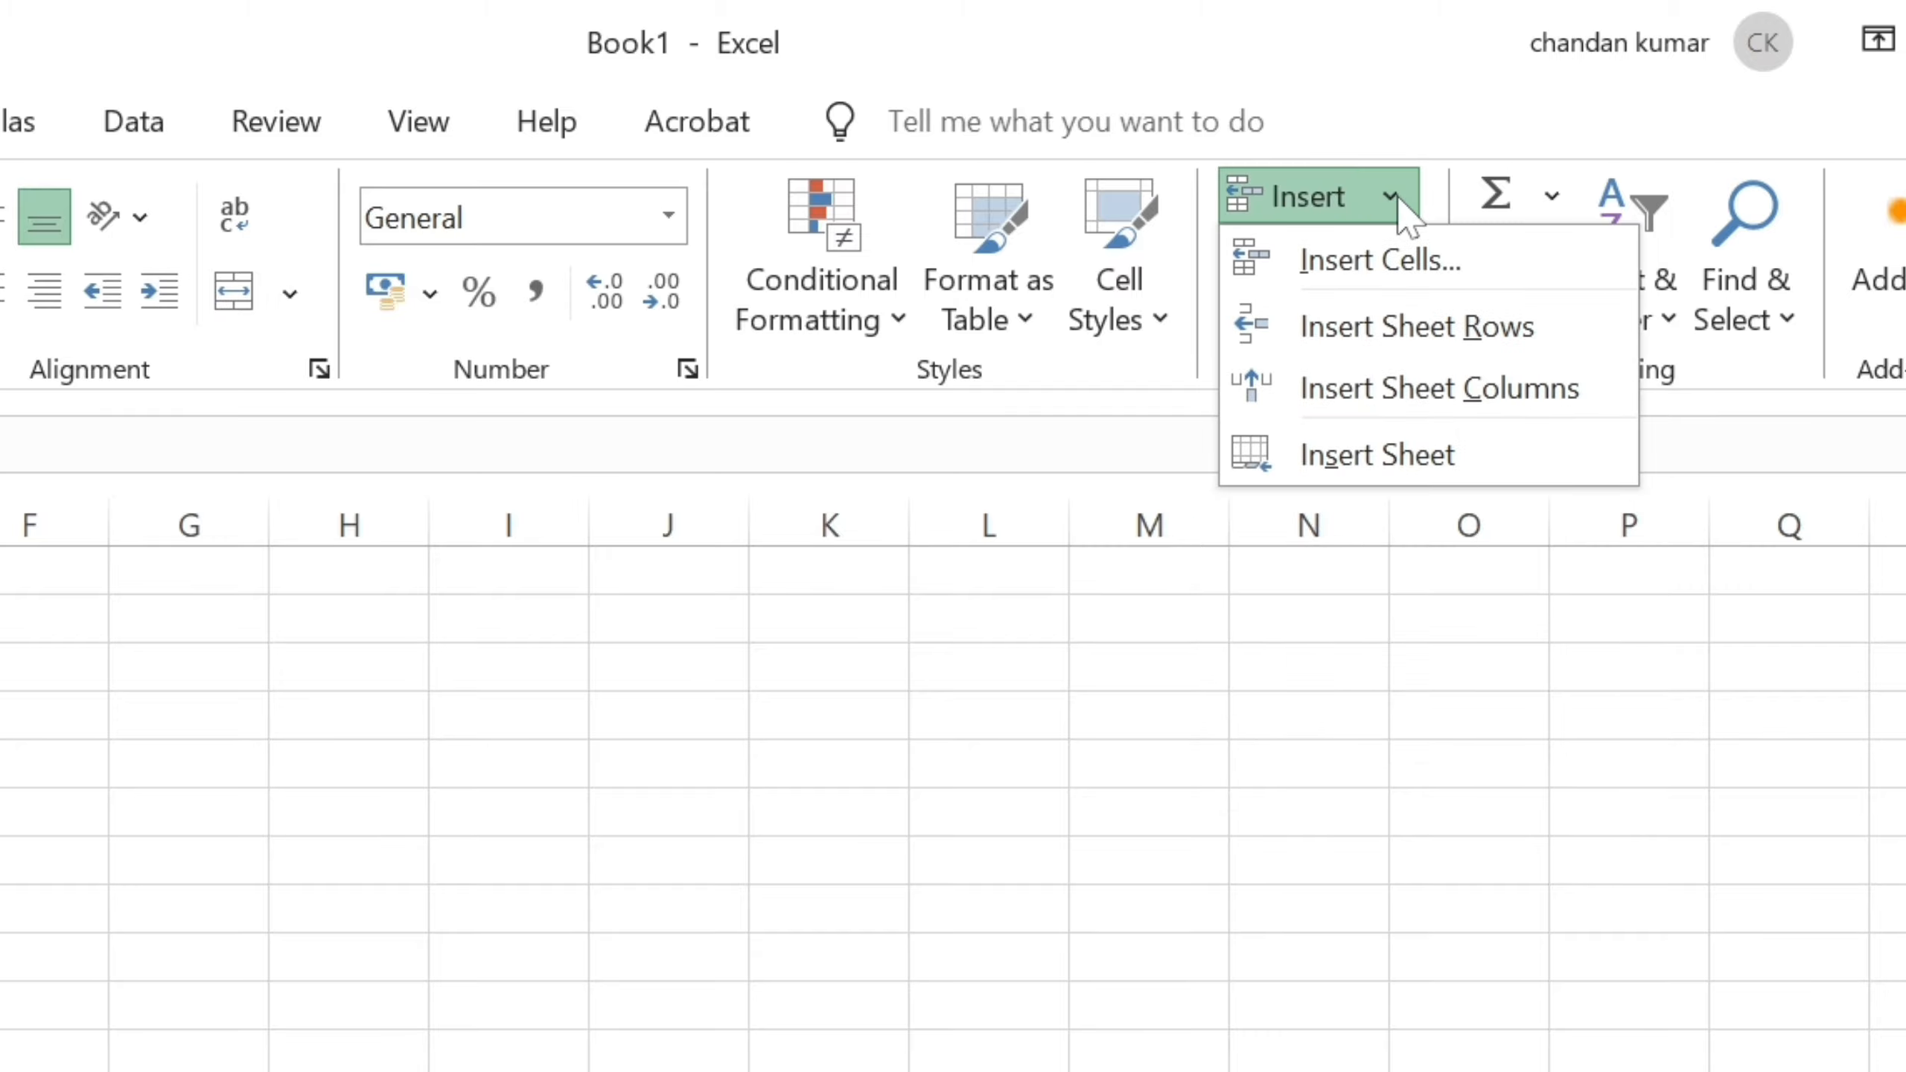
left_click(1375, 458)
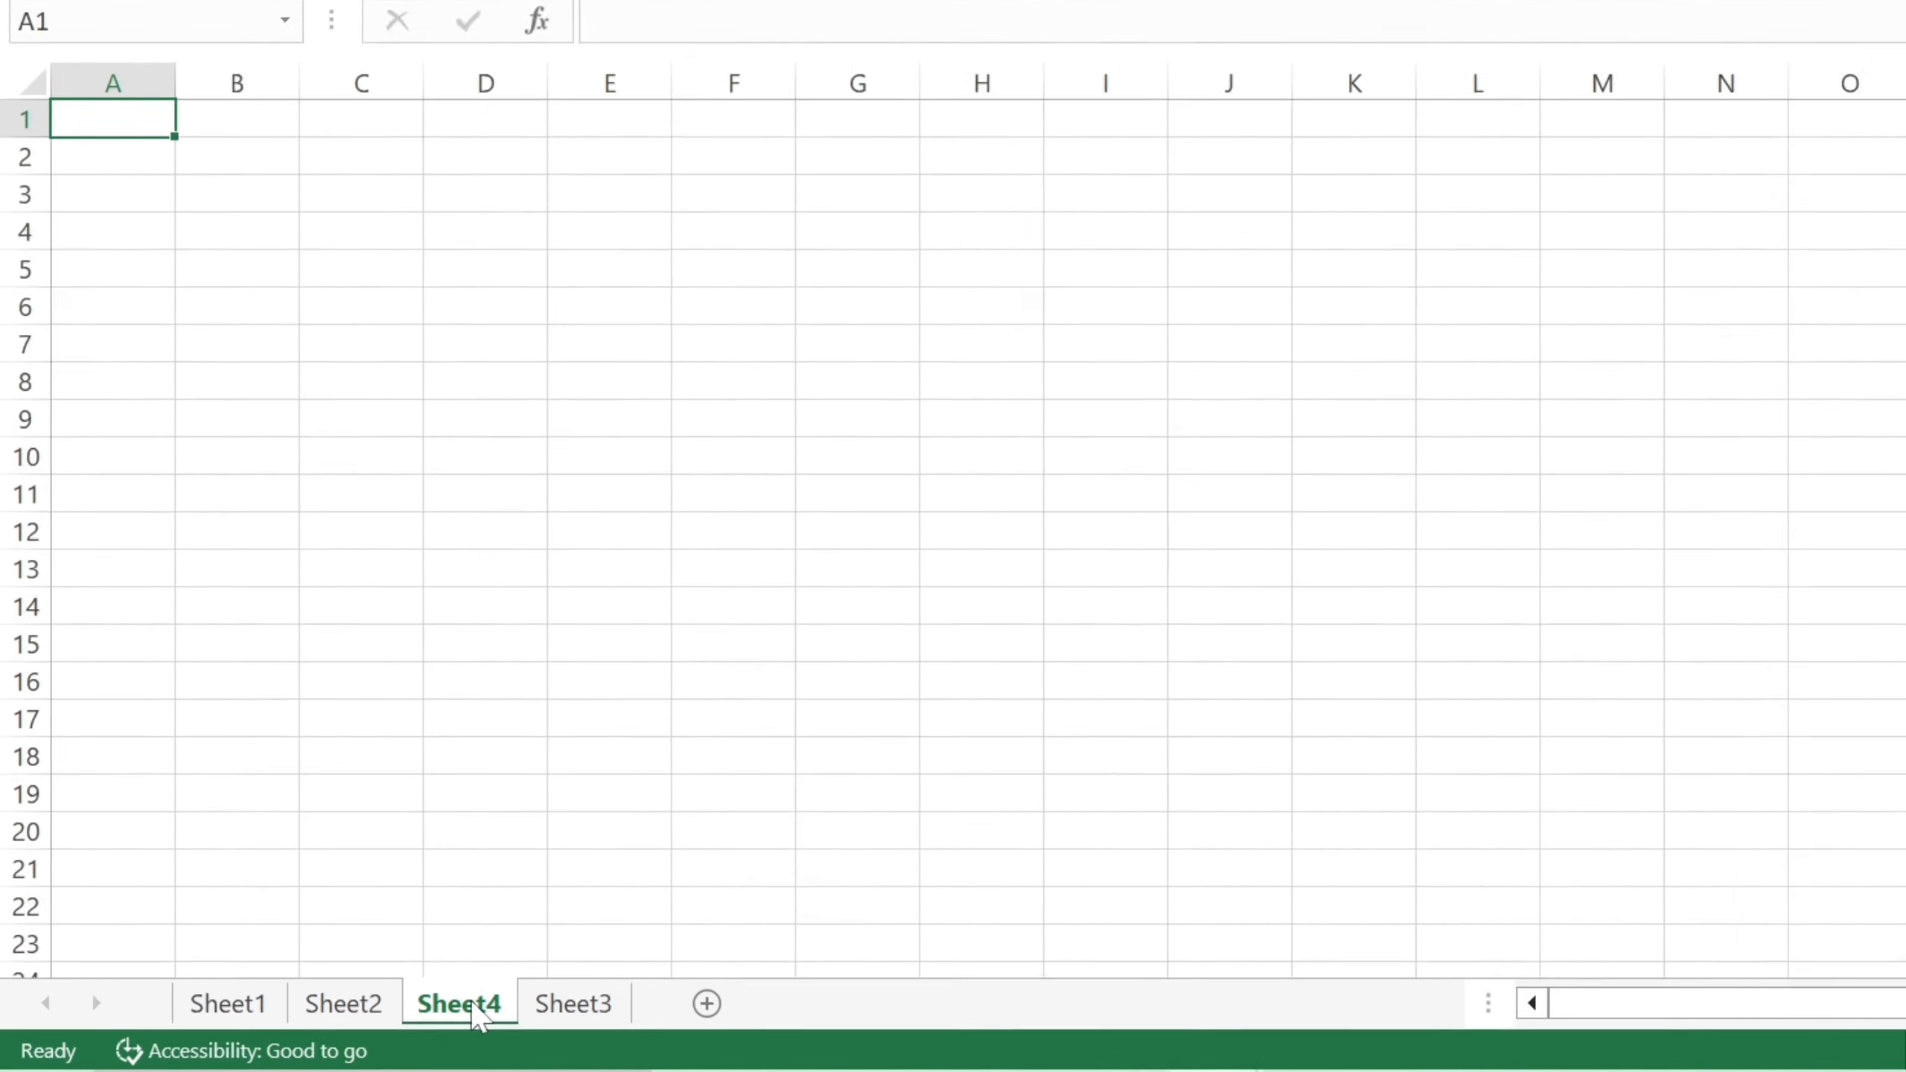
left_click_drag(471, 1001, 565, 1001)
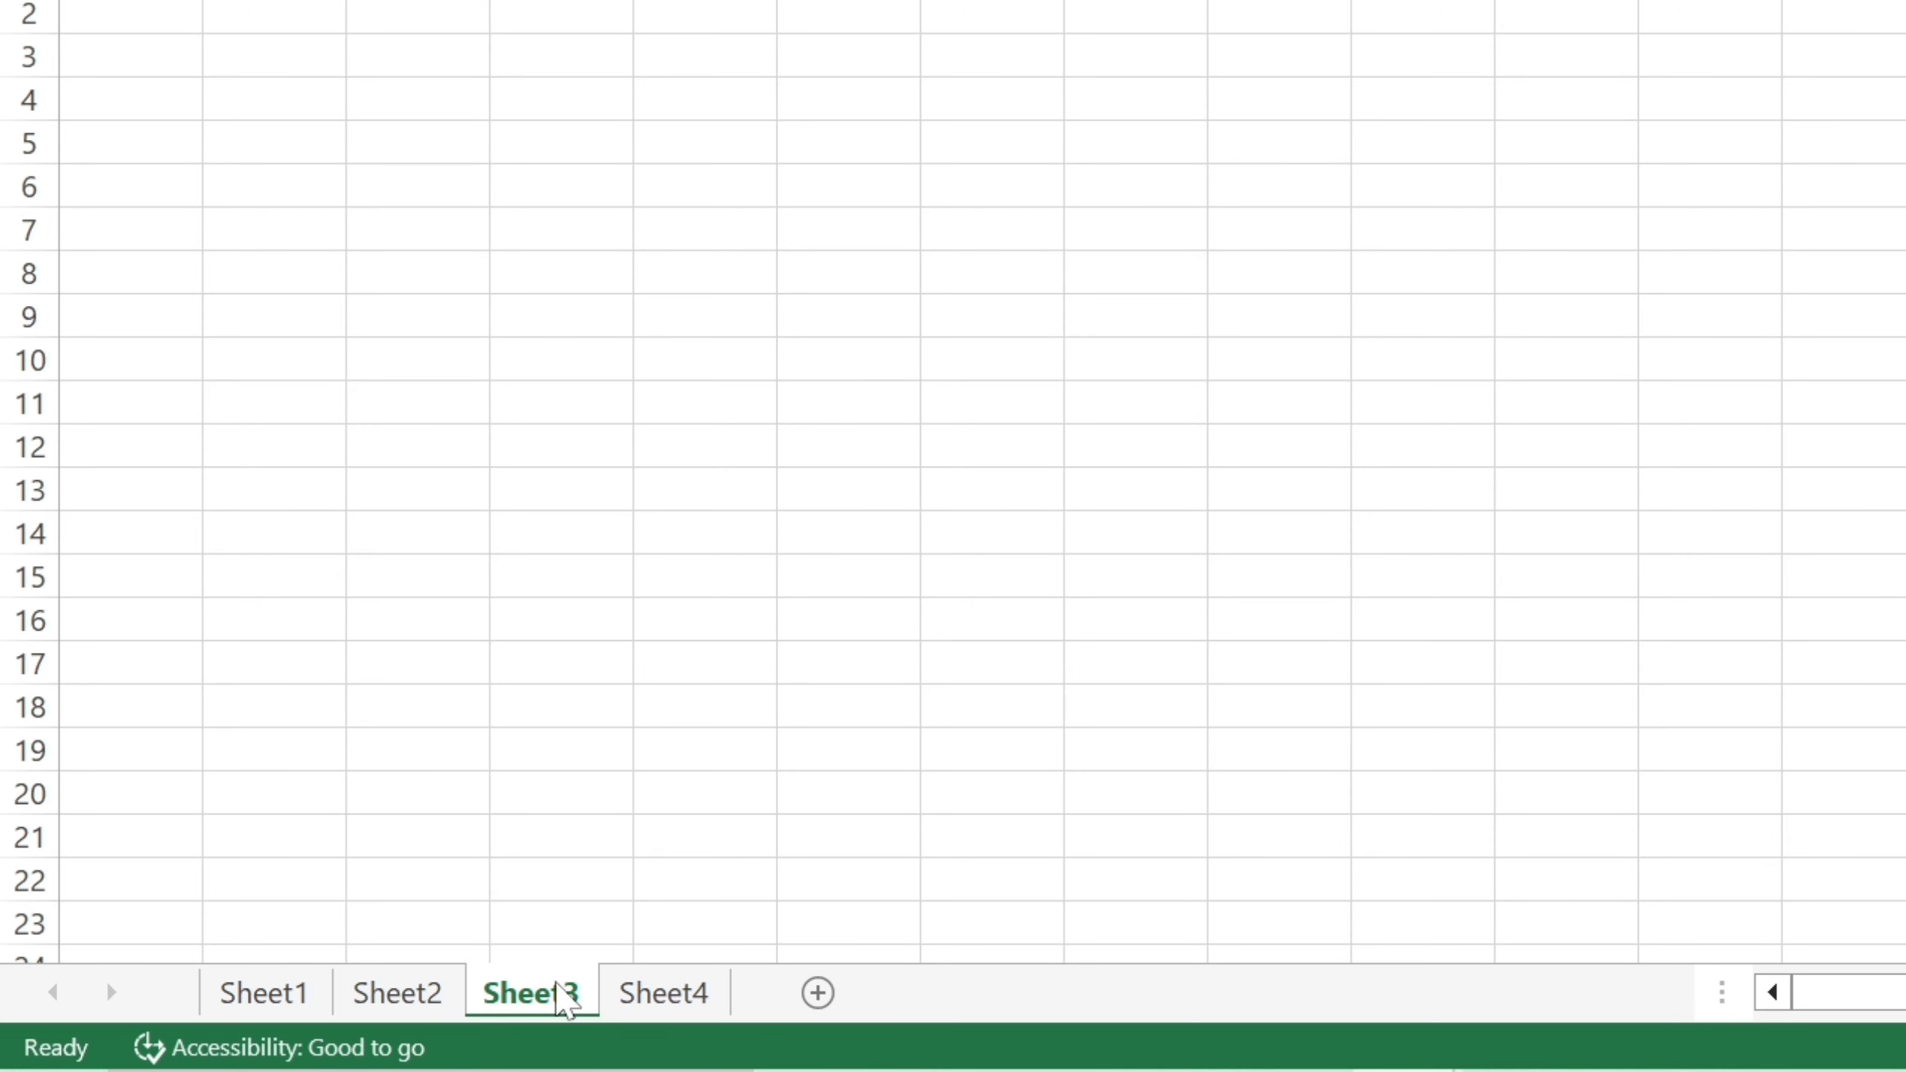
left_click(640, 1004)
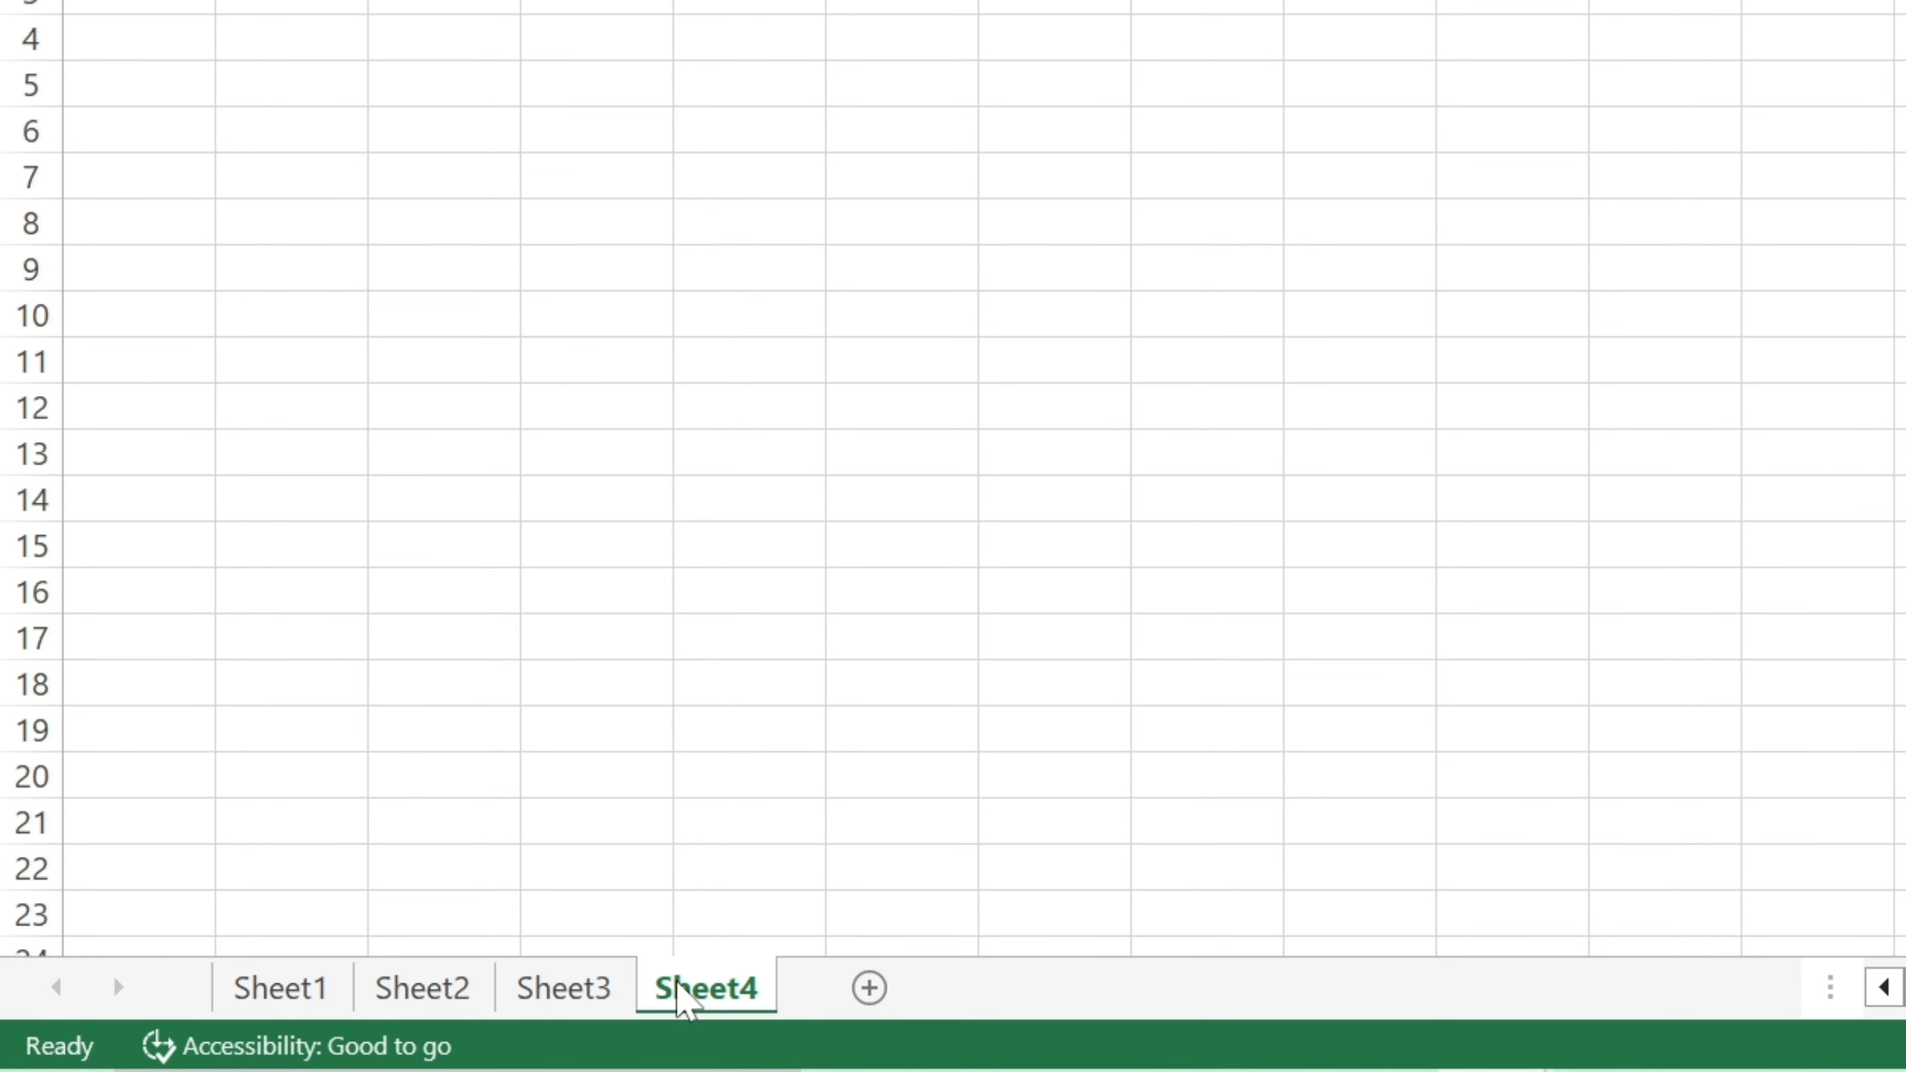
Insert a blank worksheet, Sheet5, from the Sheet4 tab's Insert dialog and move it after Sheet4.
right_click(679, 984)
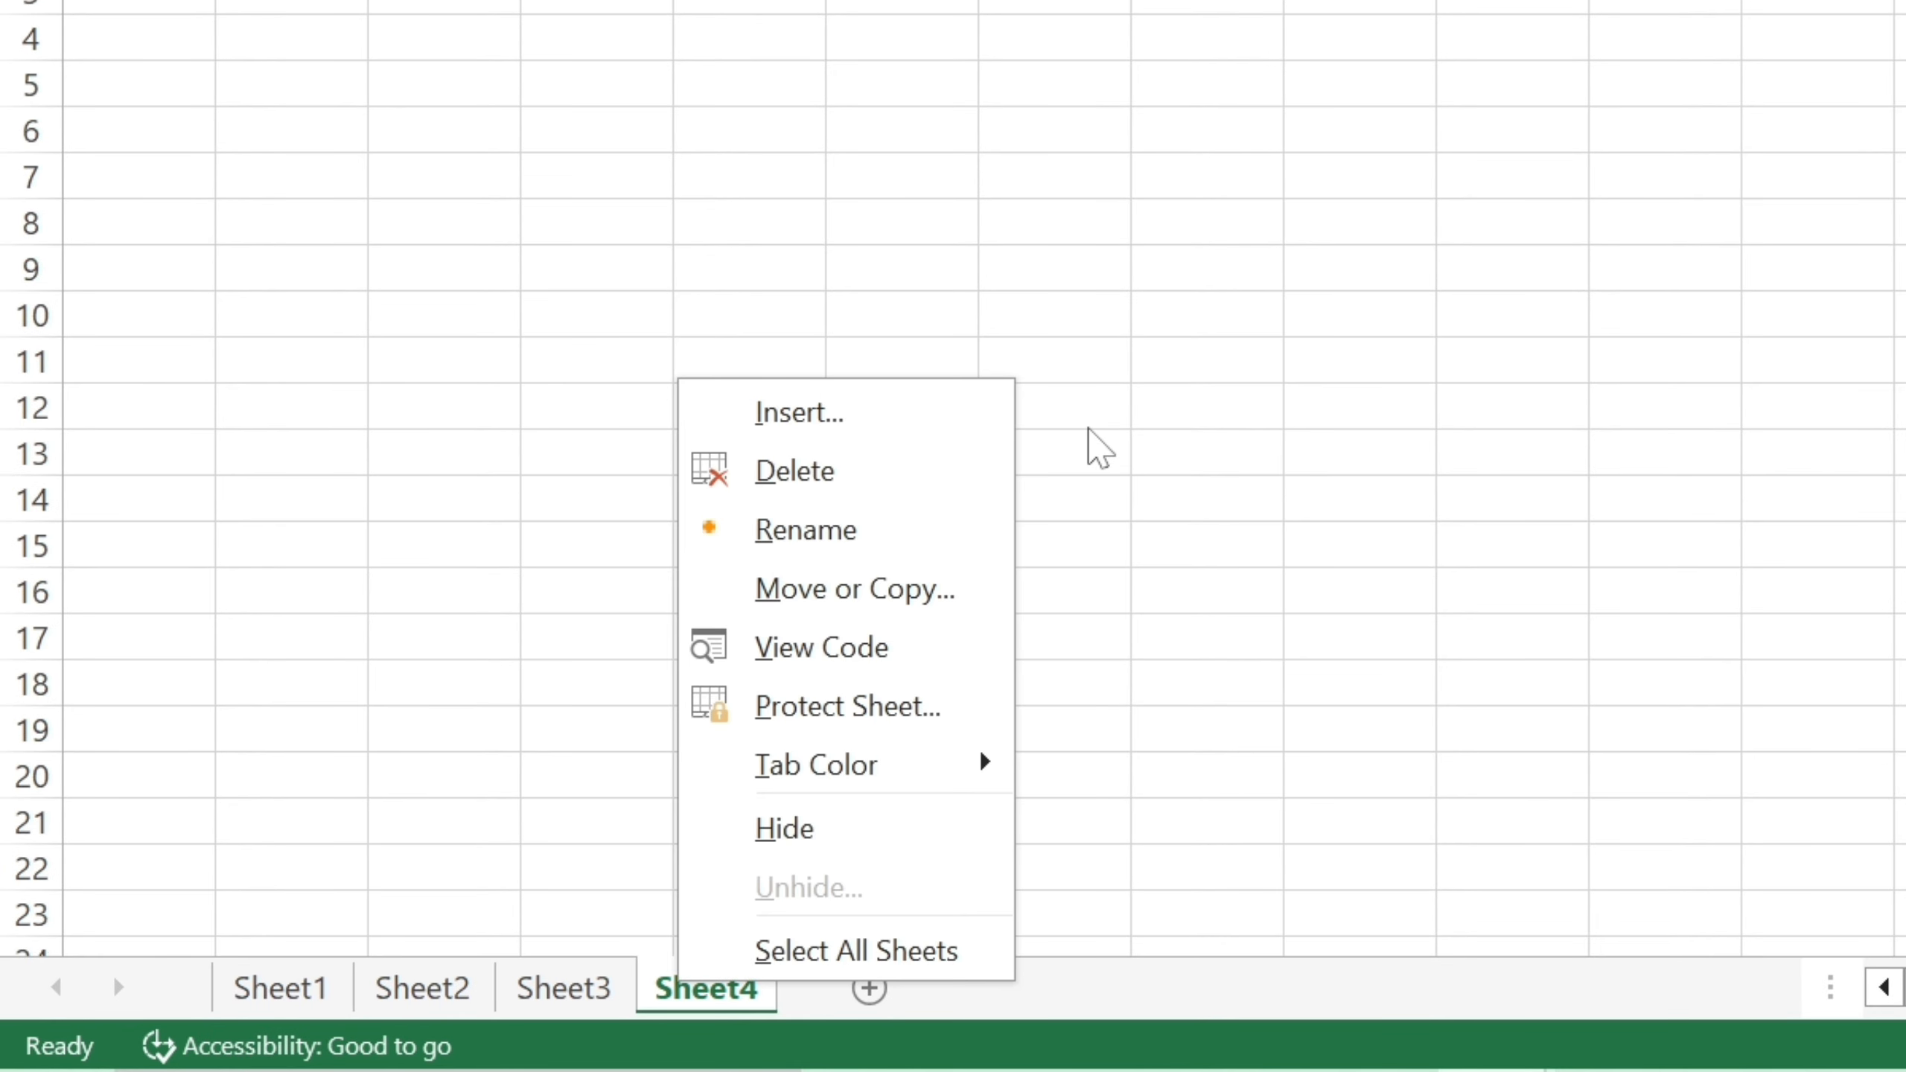
left_click(917, 414)
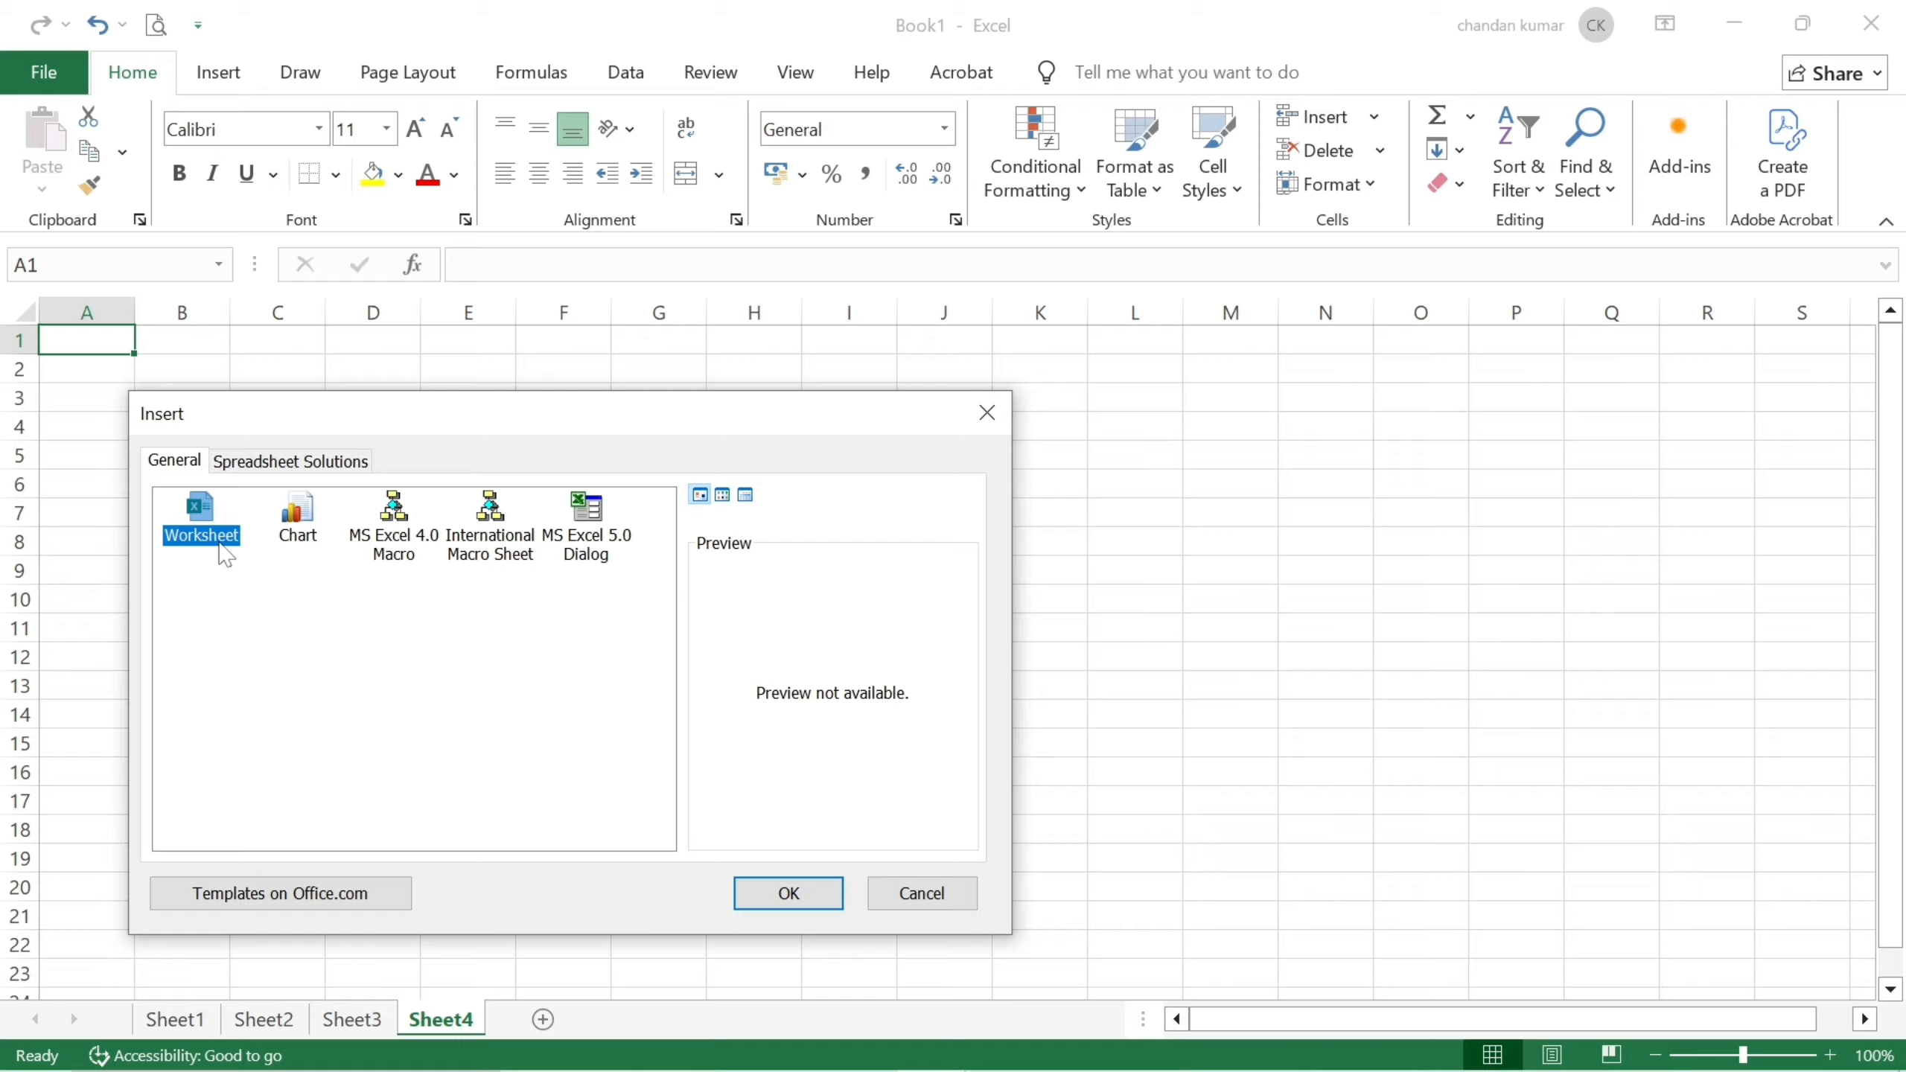
left_click(292, 538)
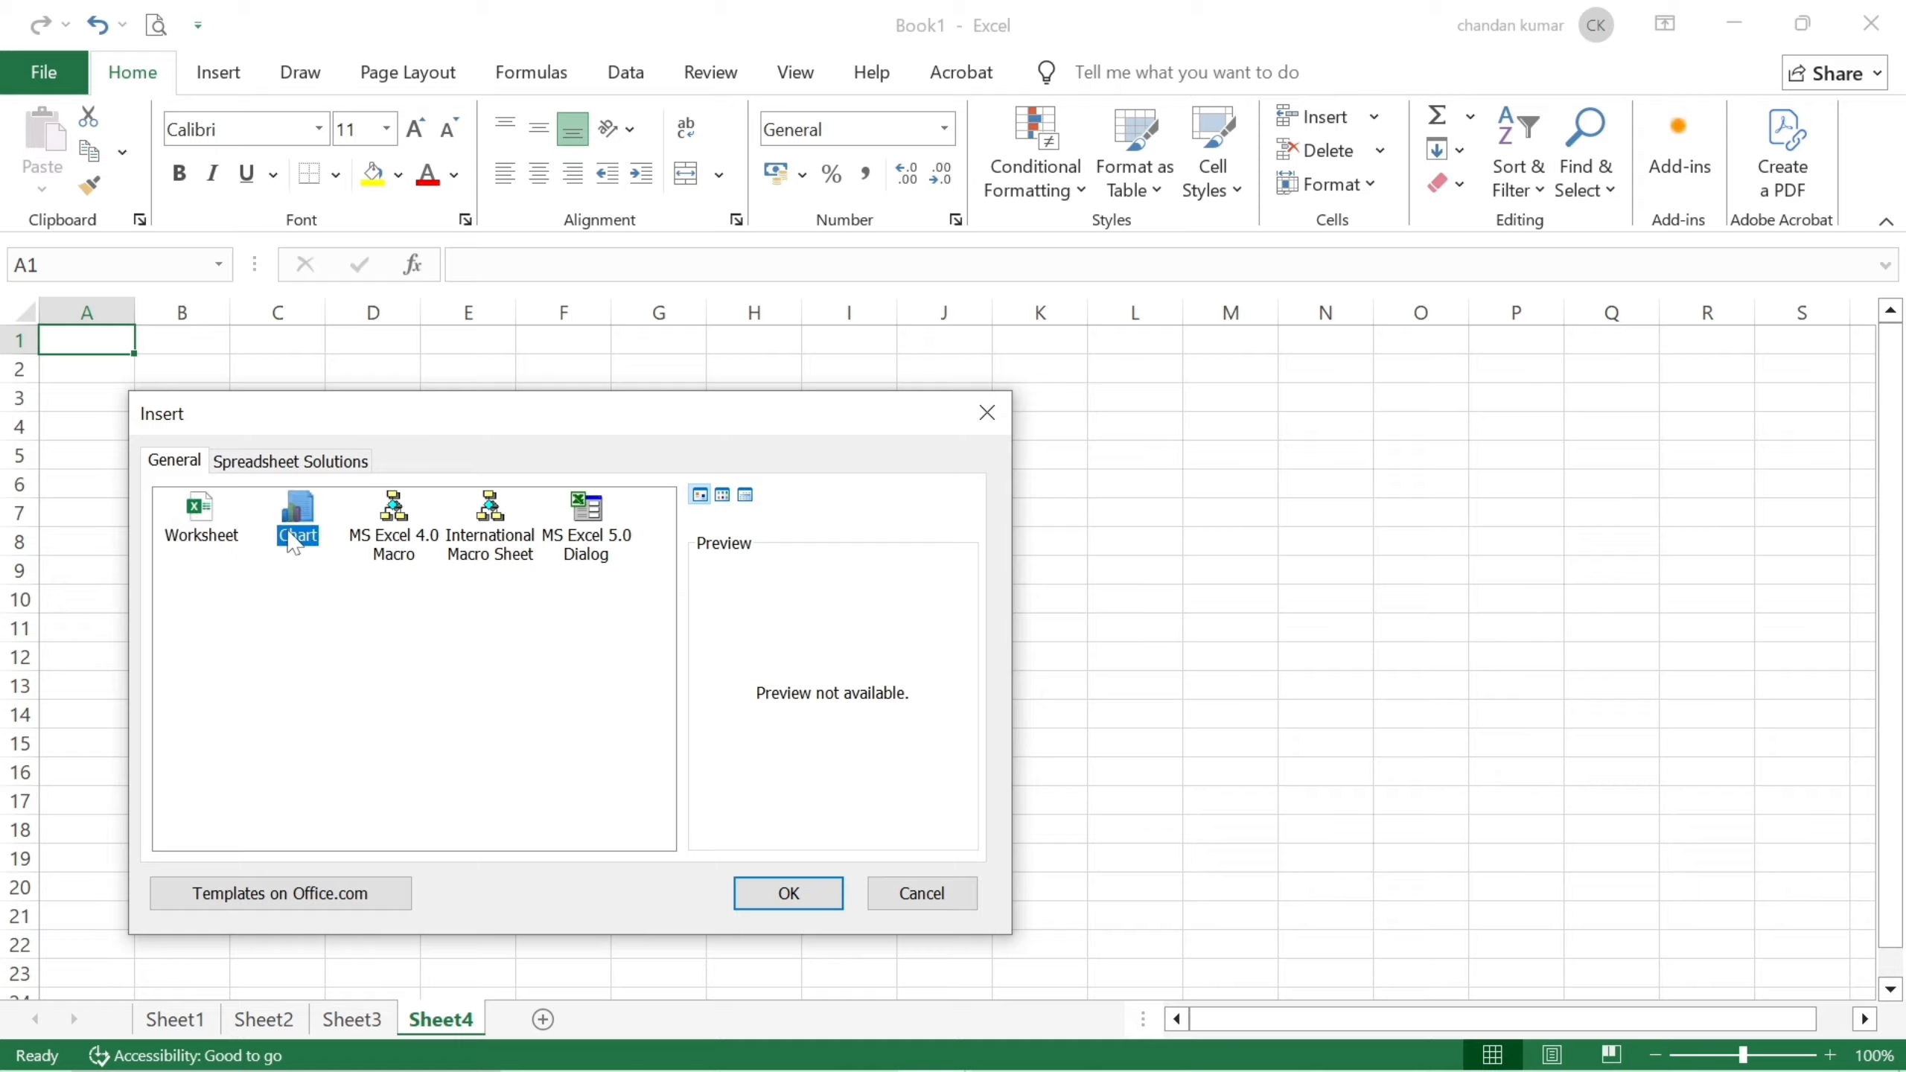
left_click(218, 523)
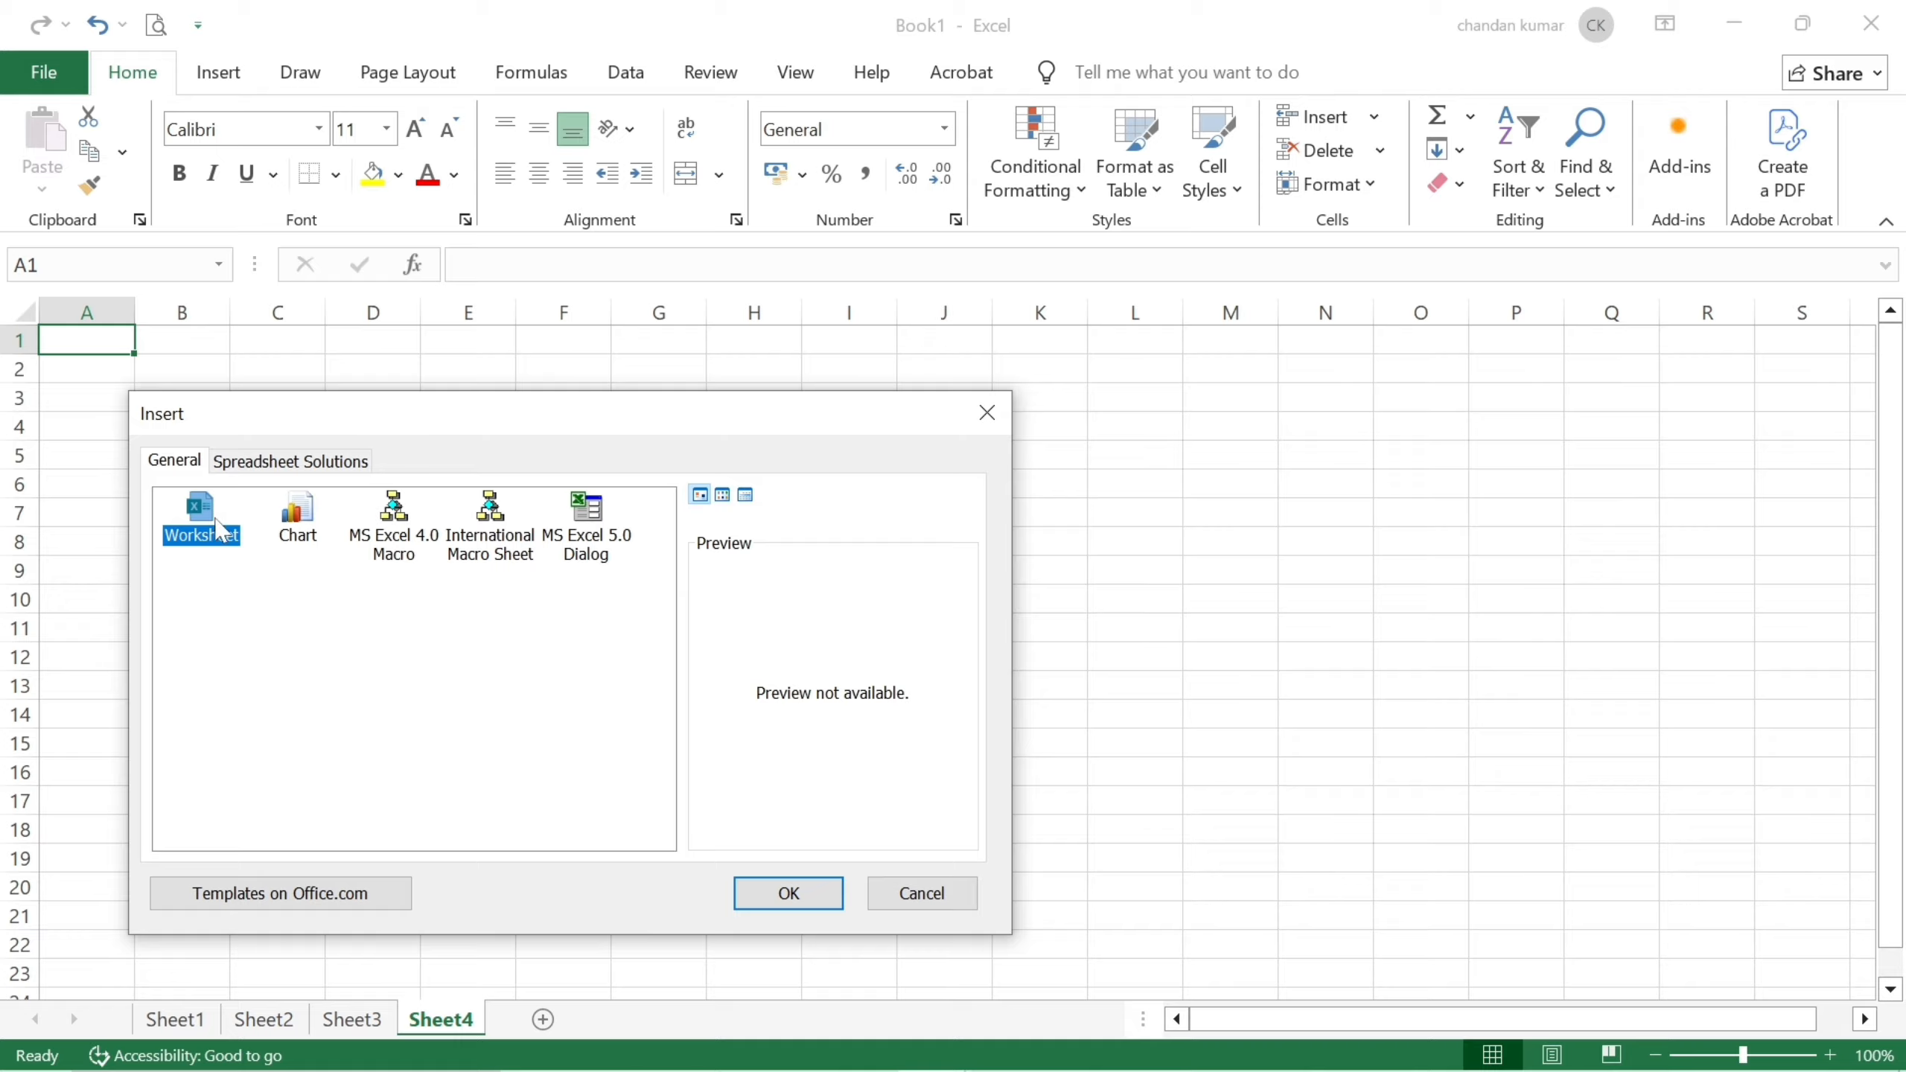
left_click(762, 901)
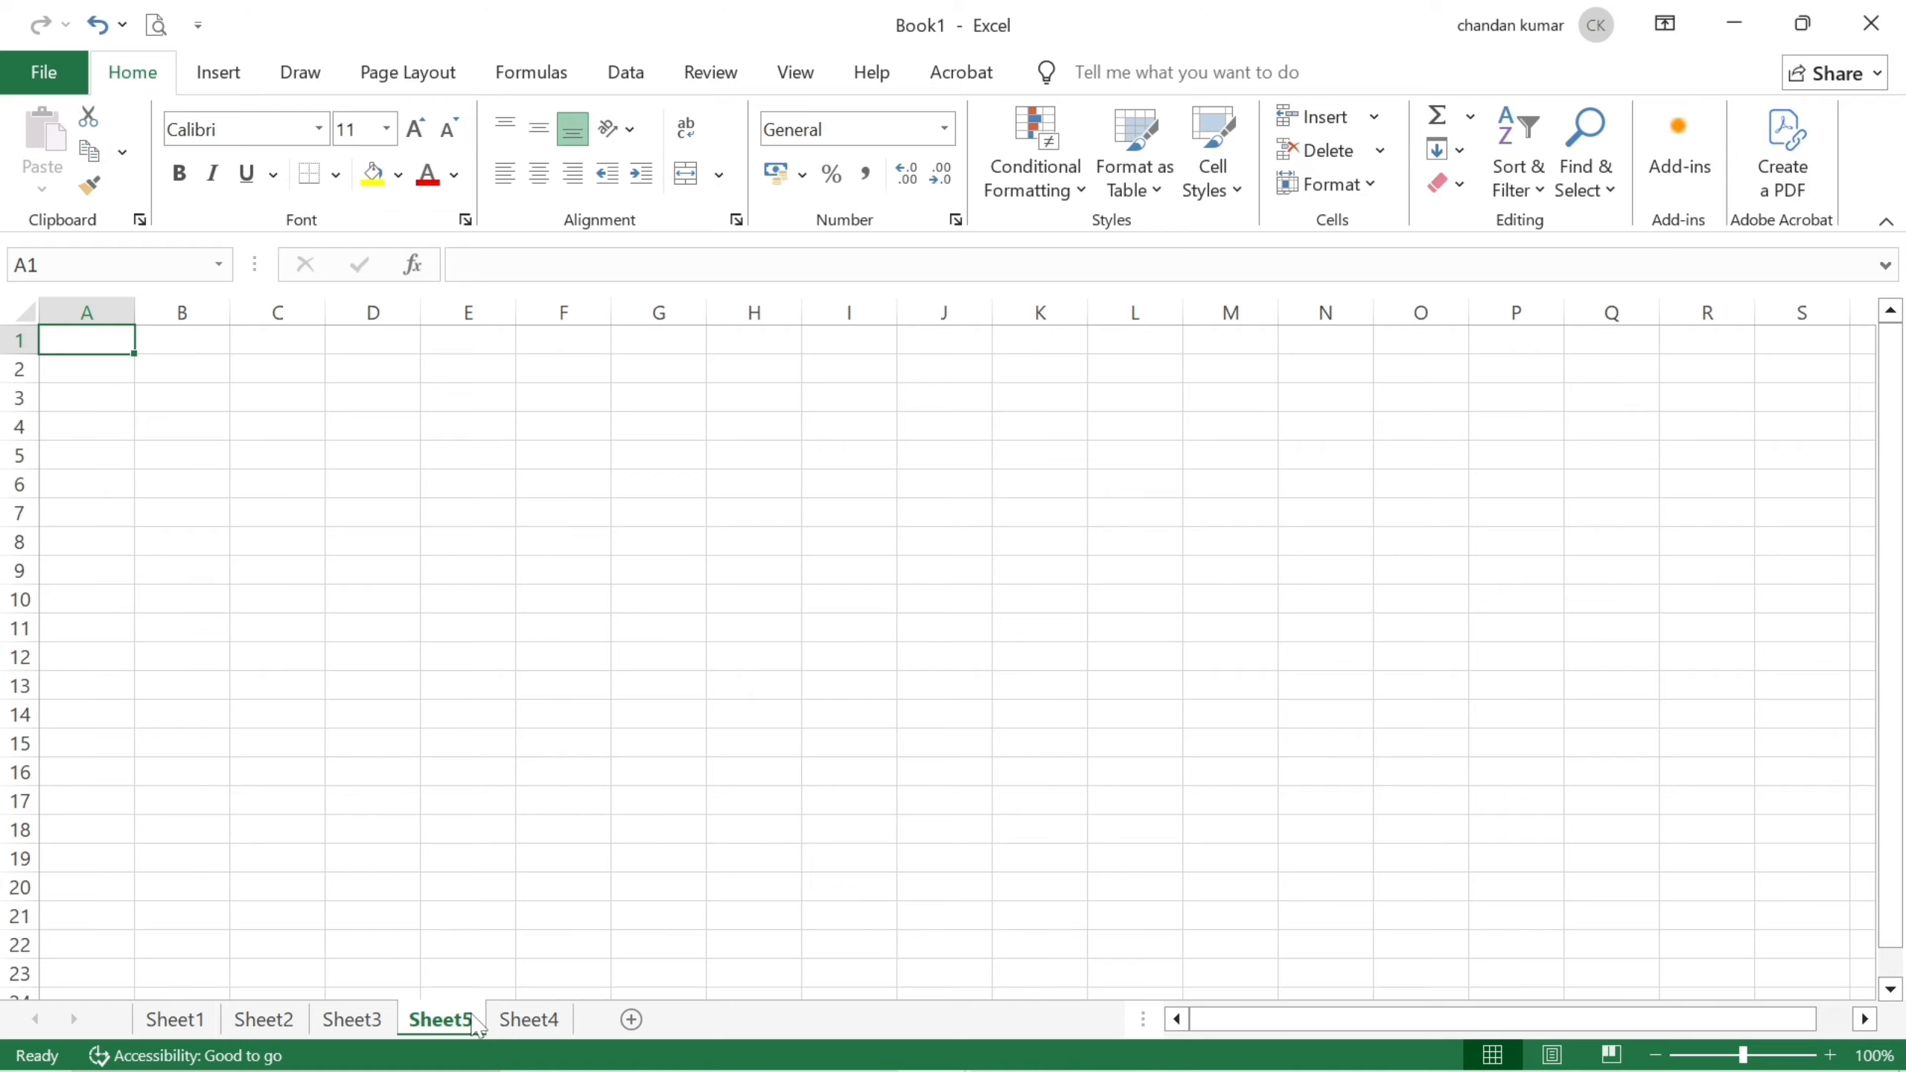
left_click_drag(441, 1030, 530, 1019)
Insert Sheet6 and Sheet7 with Shift+F11.
key("shift")
key("shift+F11")
key("shift+F11")
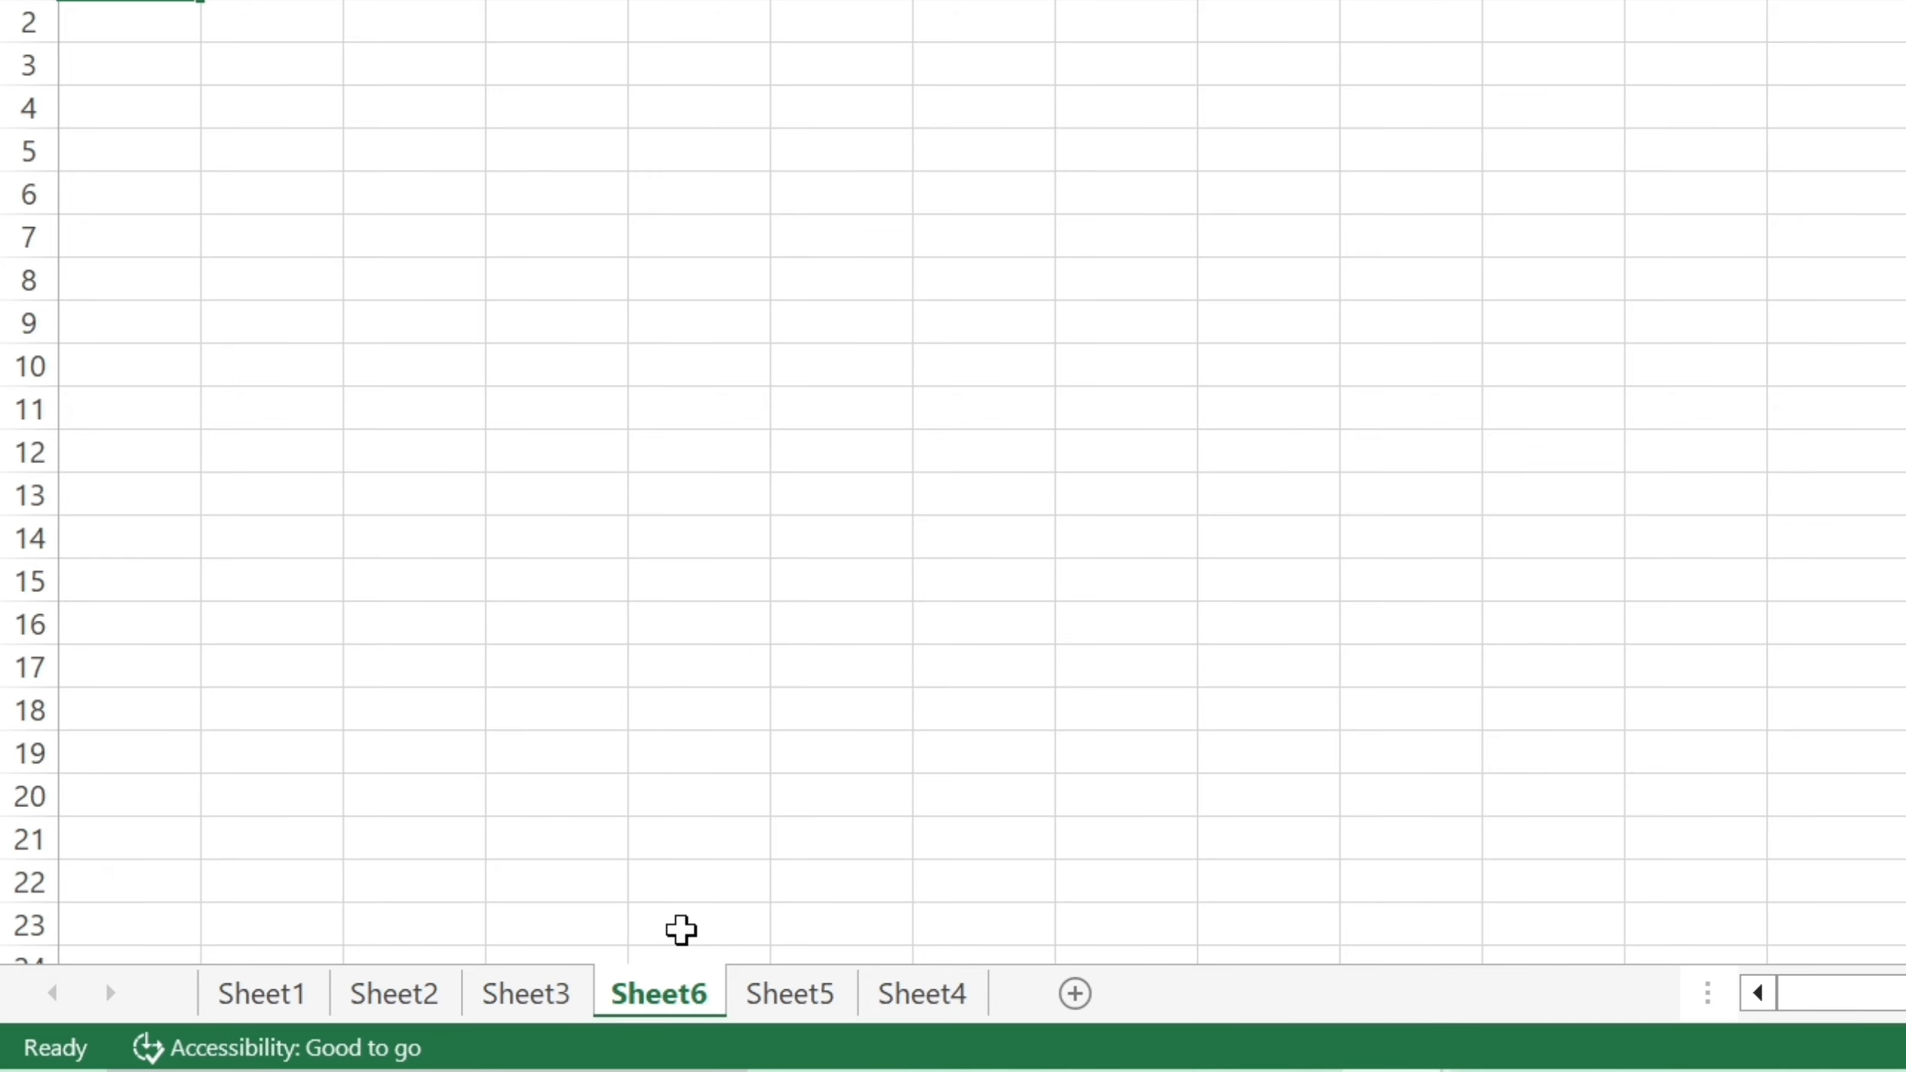
key("shift+F11")
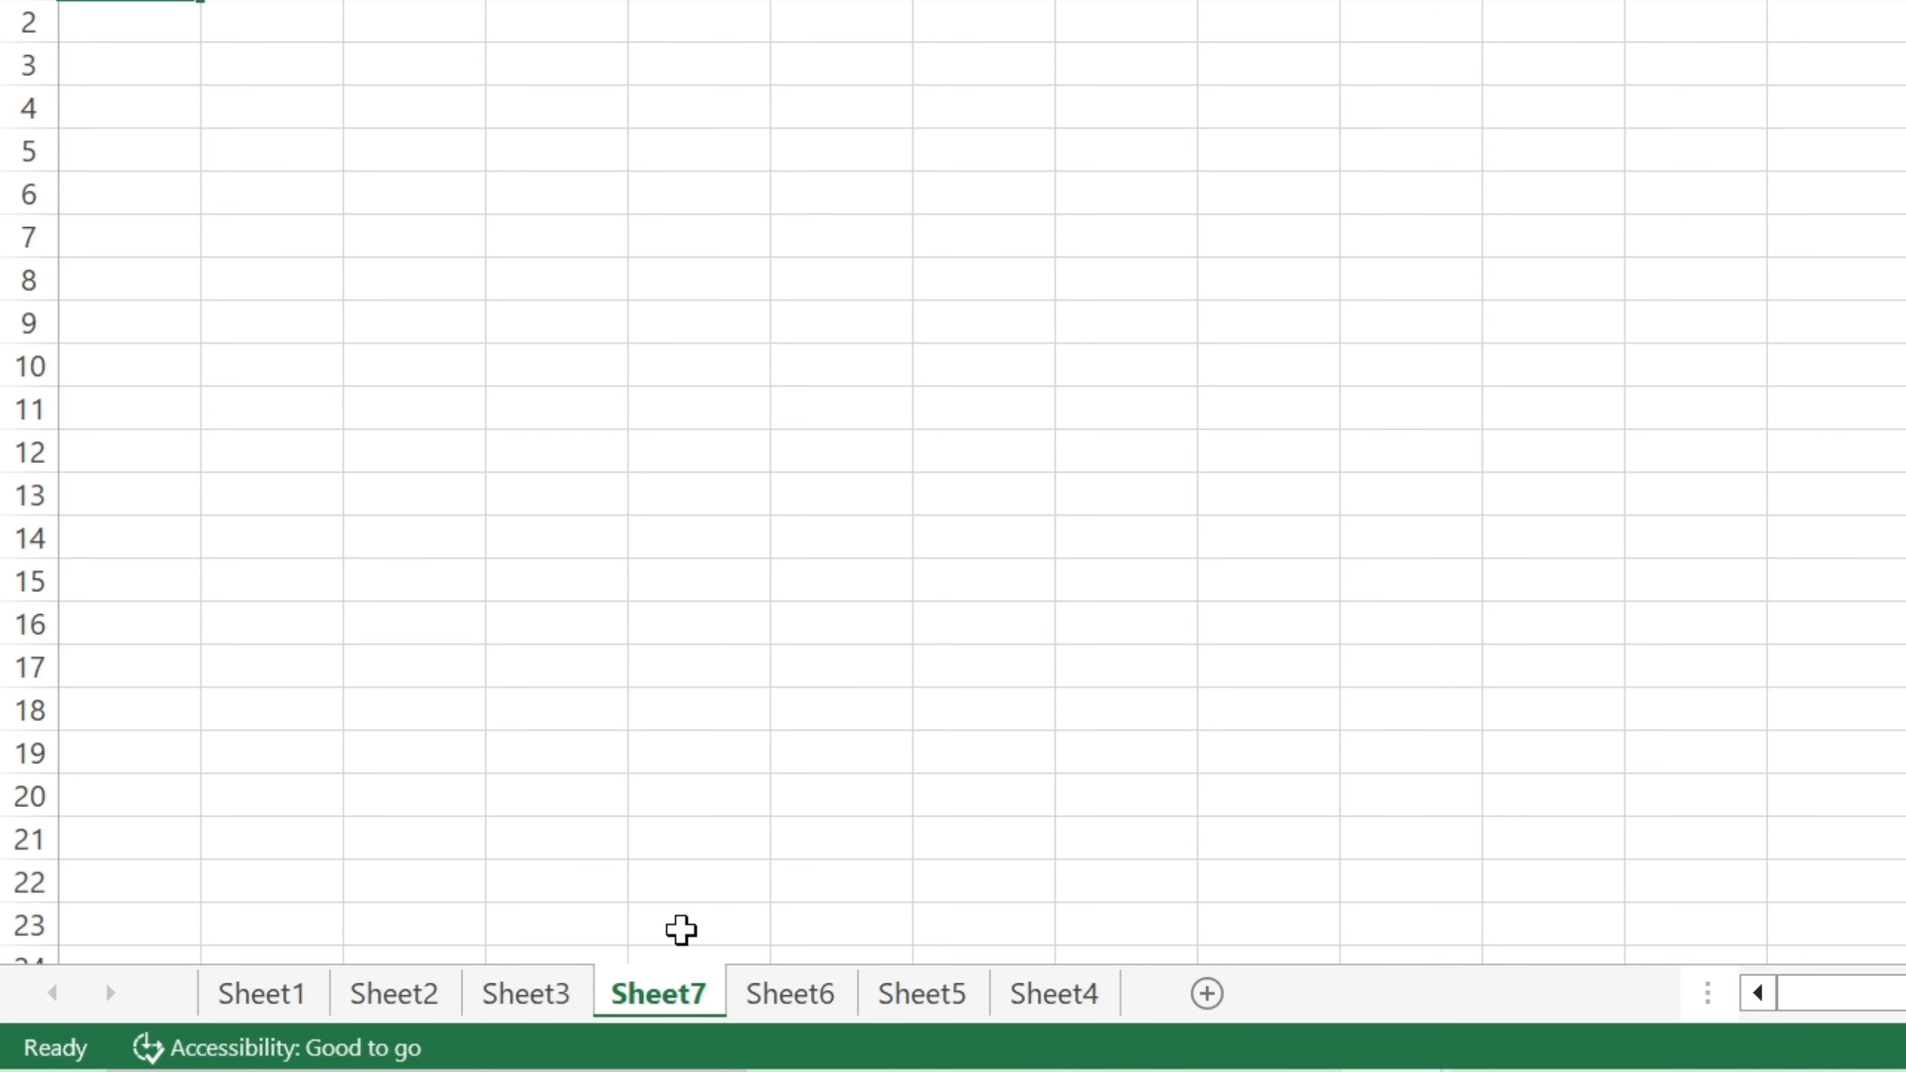
Insert Sheet8 and Sheet9 with Shift+Alt+F1, then view Sheet7, Sheet8 and Sheet9.
key("shift")
key("shift+alt")
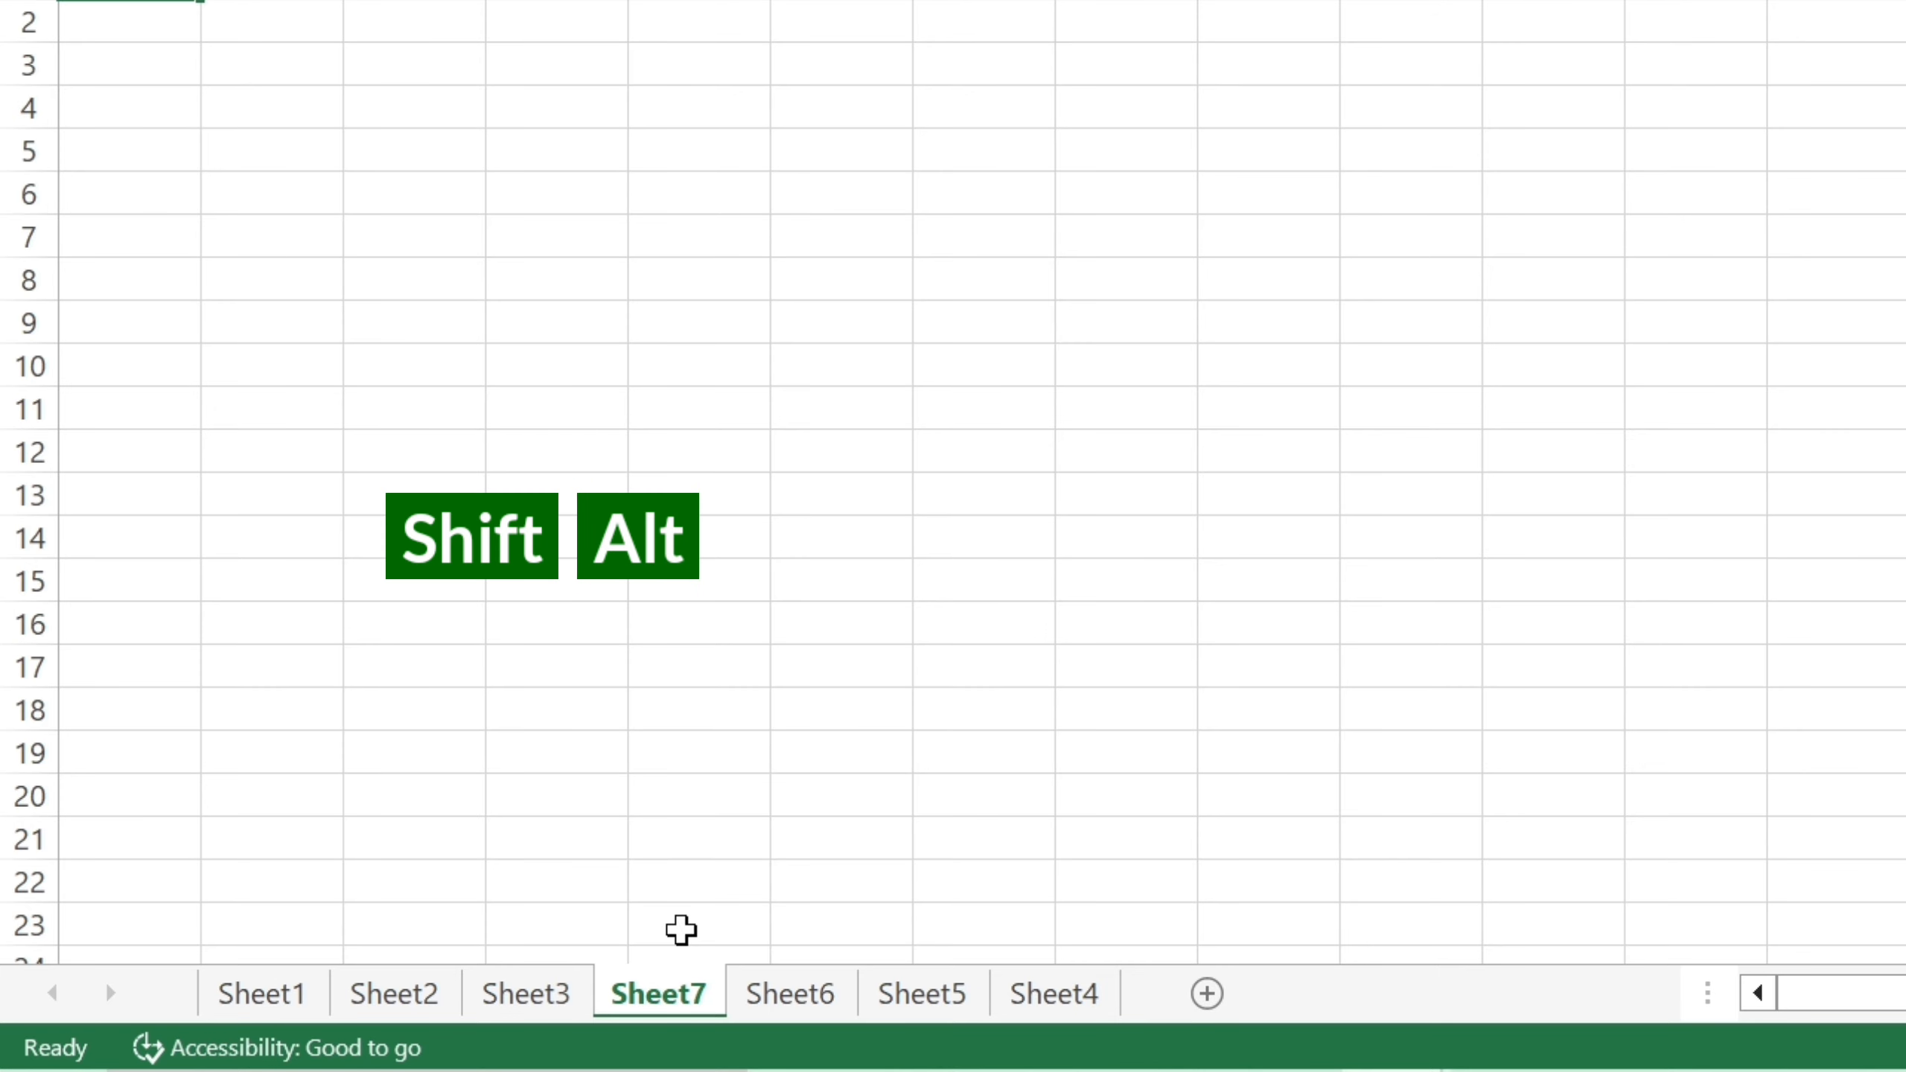
key("shift+alt+F1")
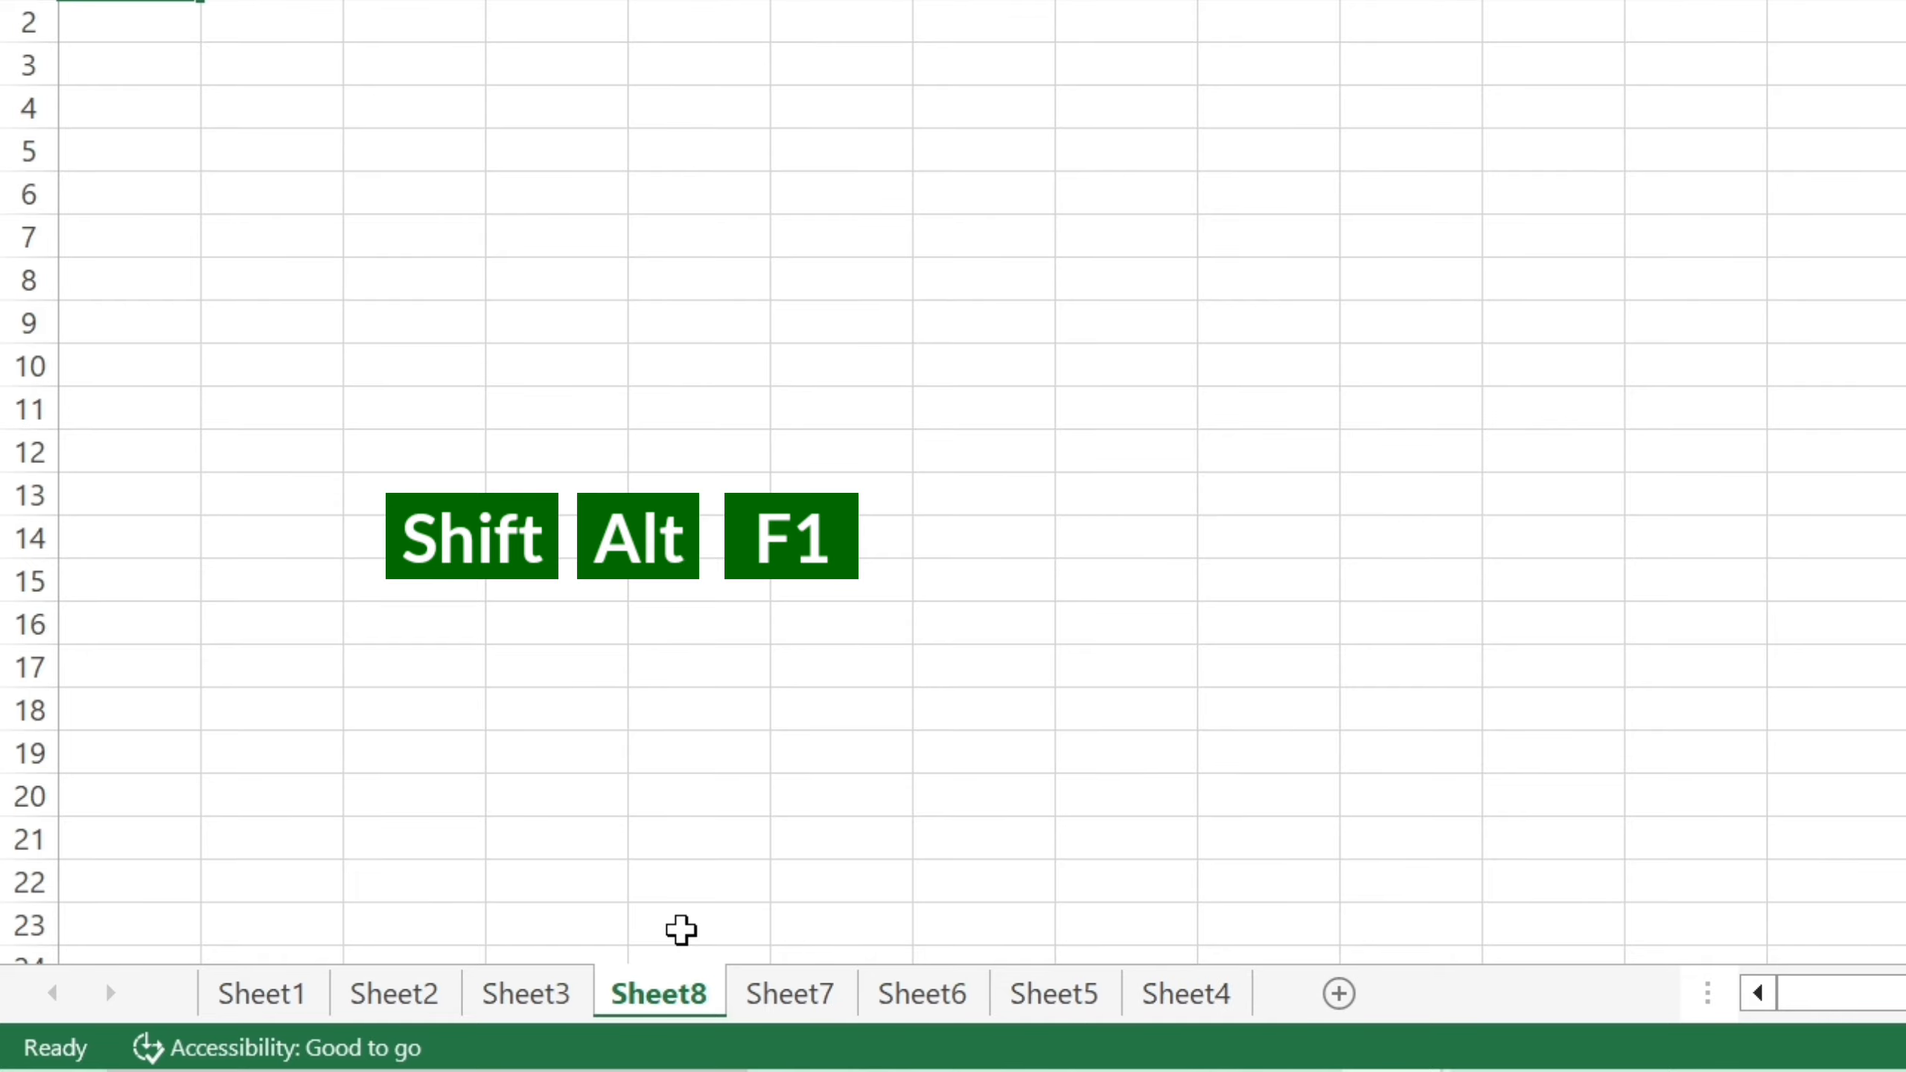
key("shift+alt+F1")
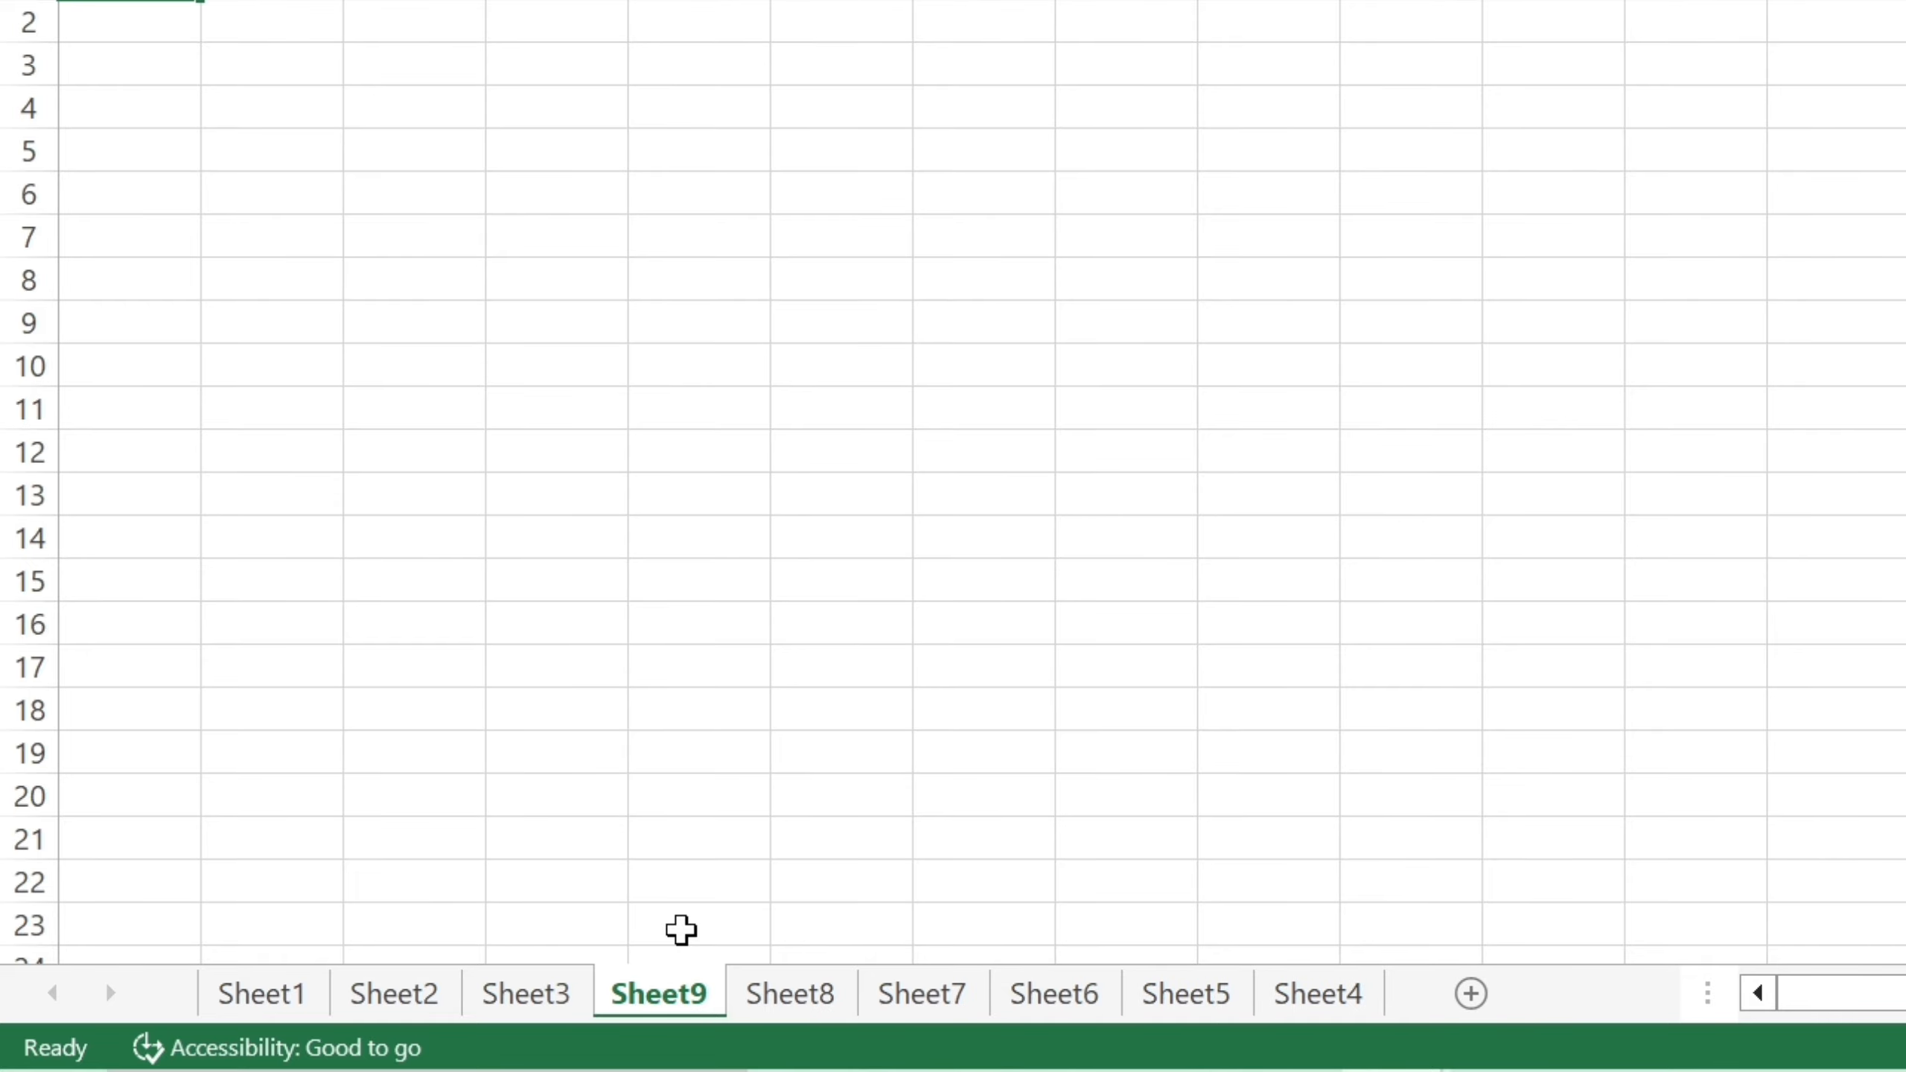
left_click(929, 992)
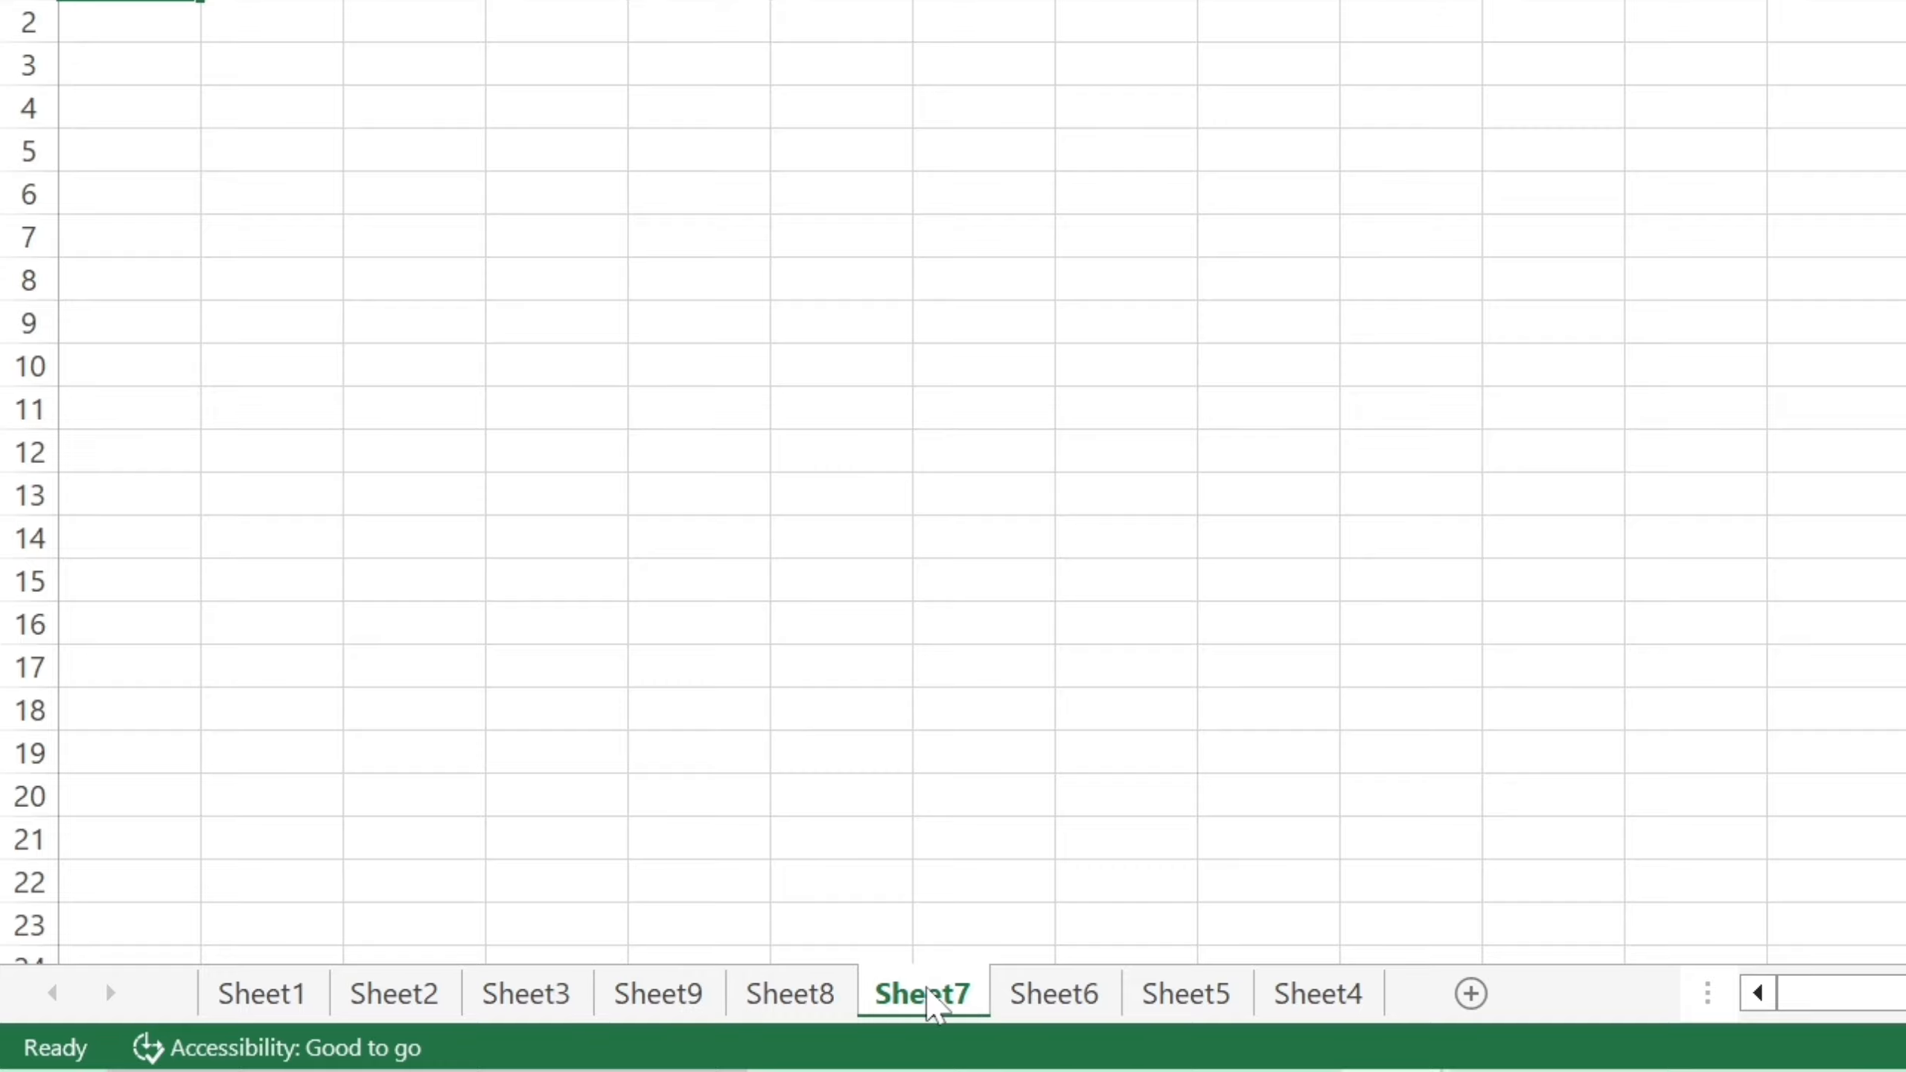
left_click(814, 998)
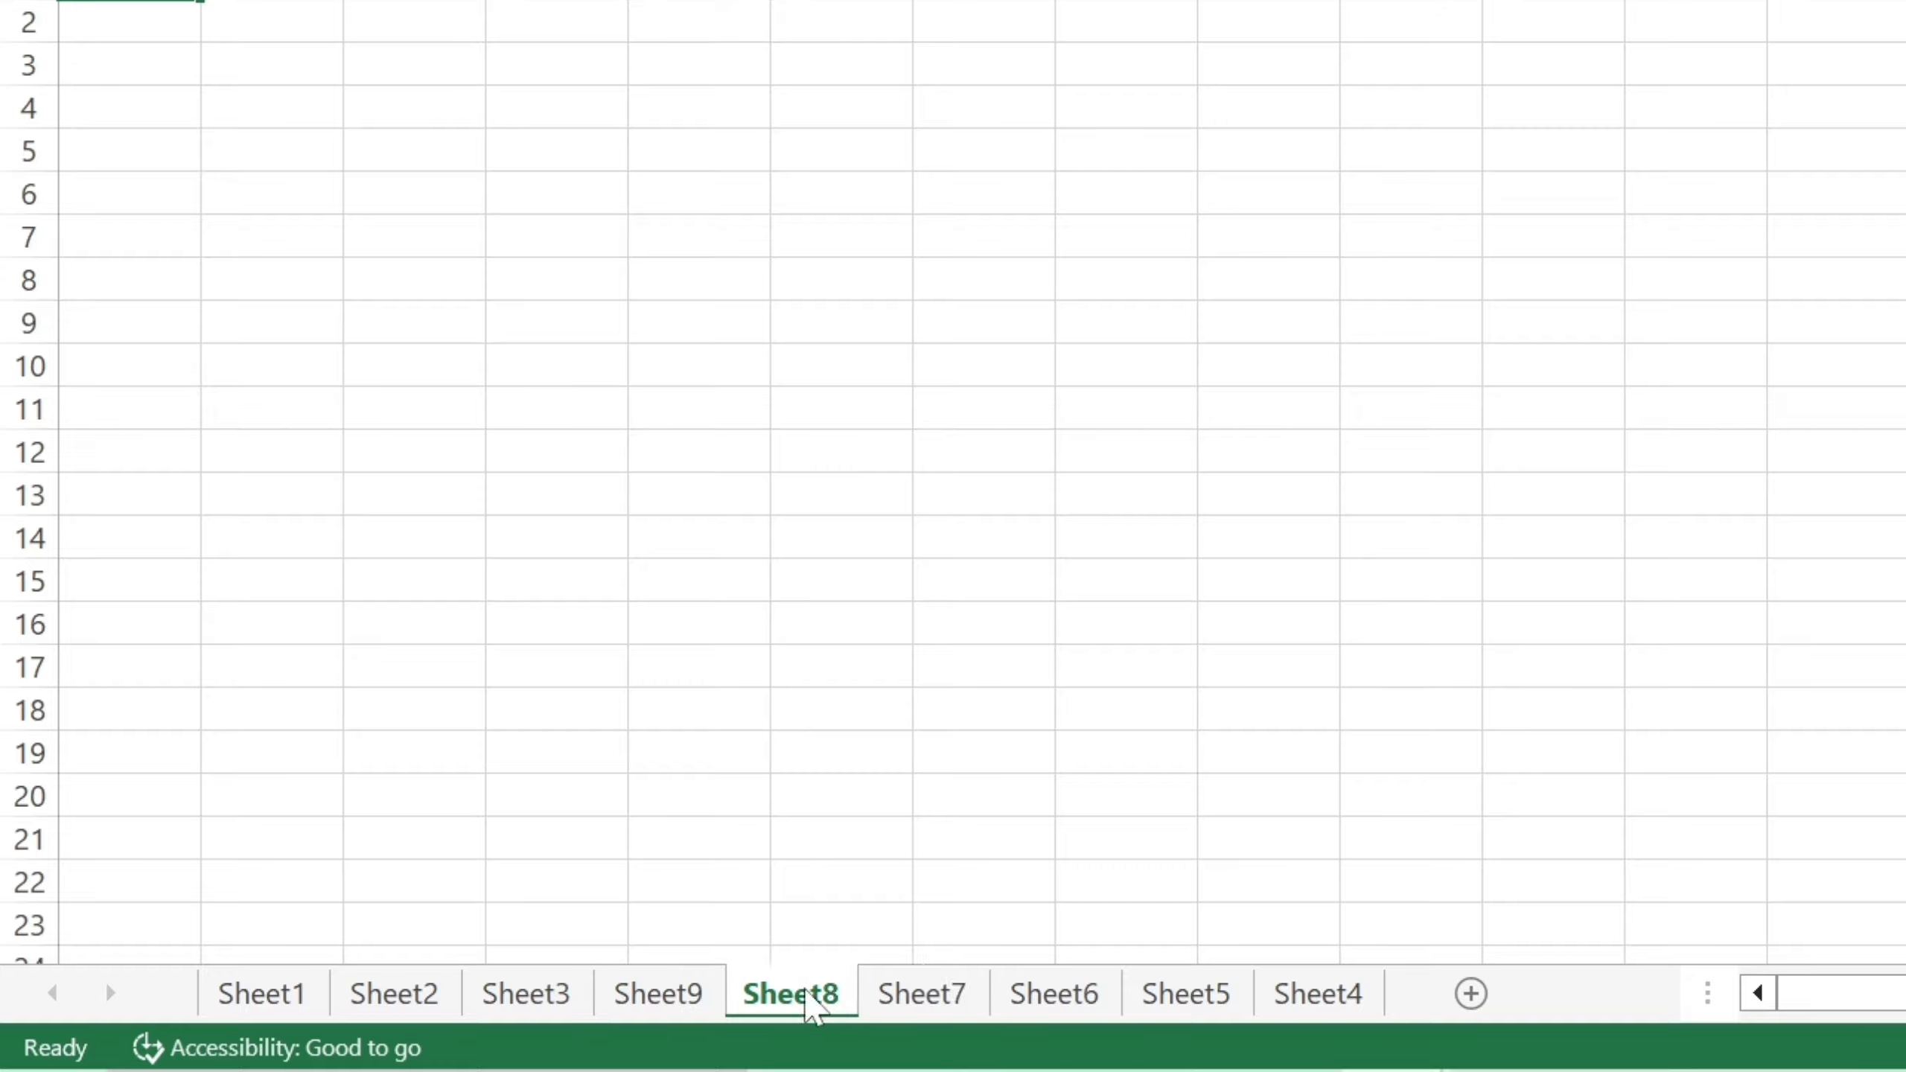
left_click(657, 989)
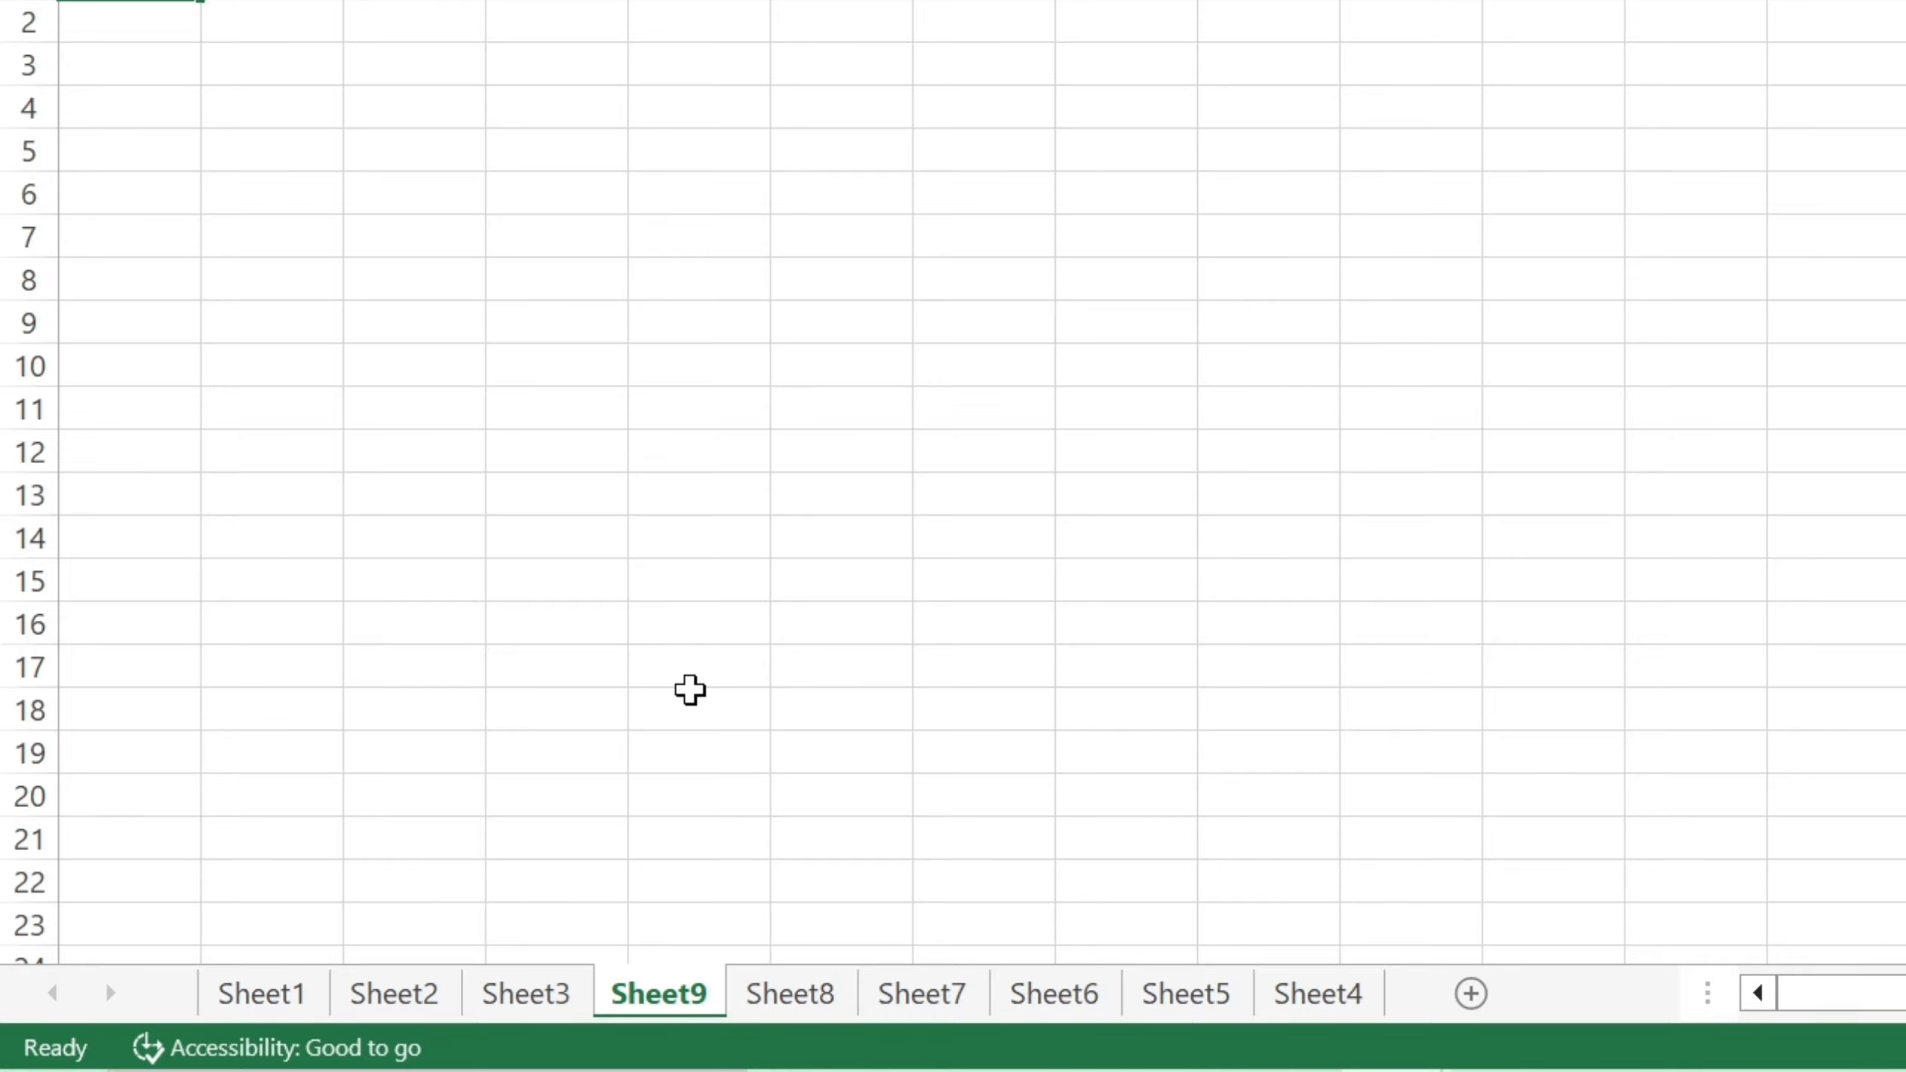
Insert Sheet10 before Sheet9 using the Alt, H, I, S KeyTips.
key("alt")
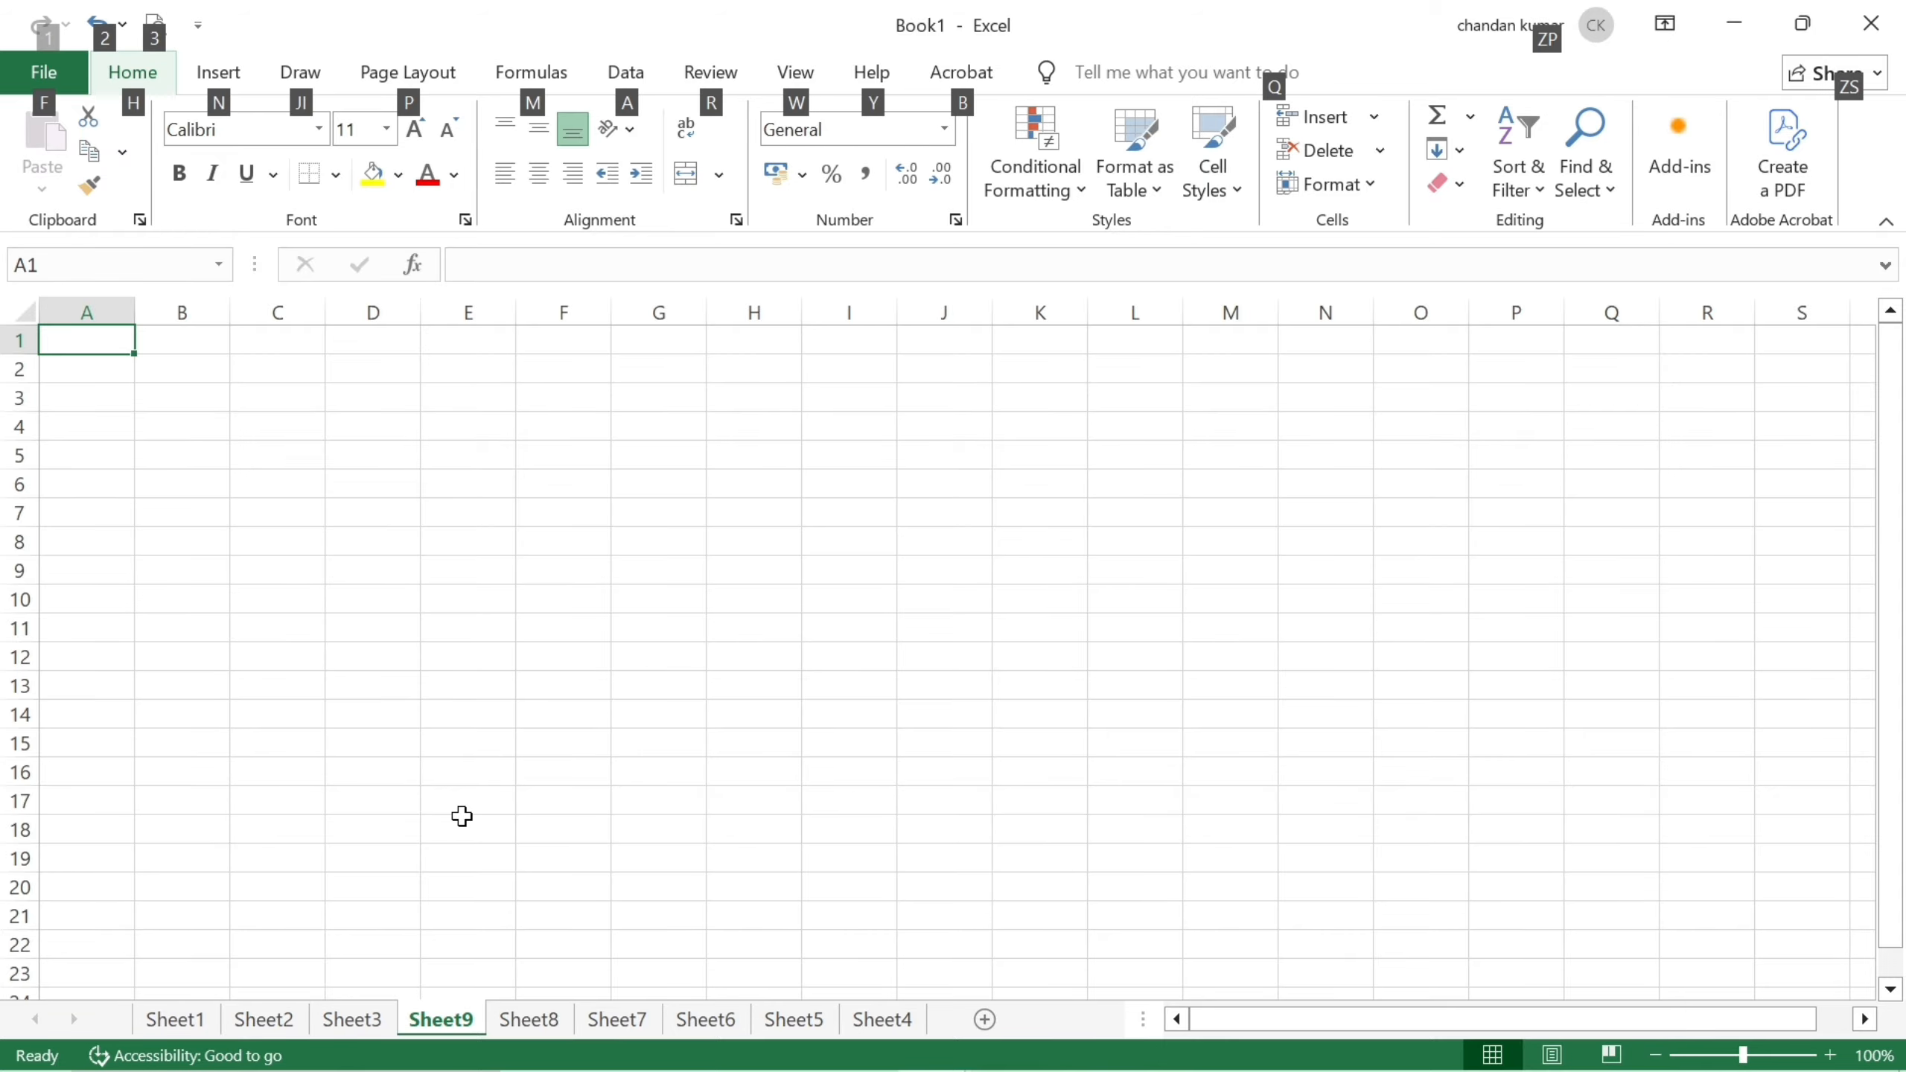
key("h")
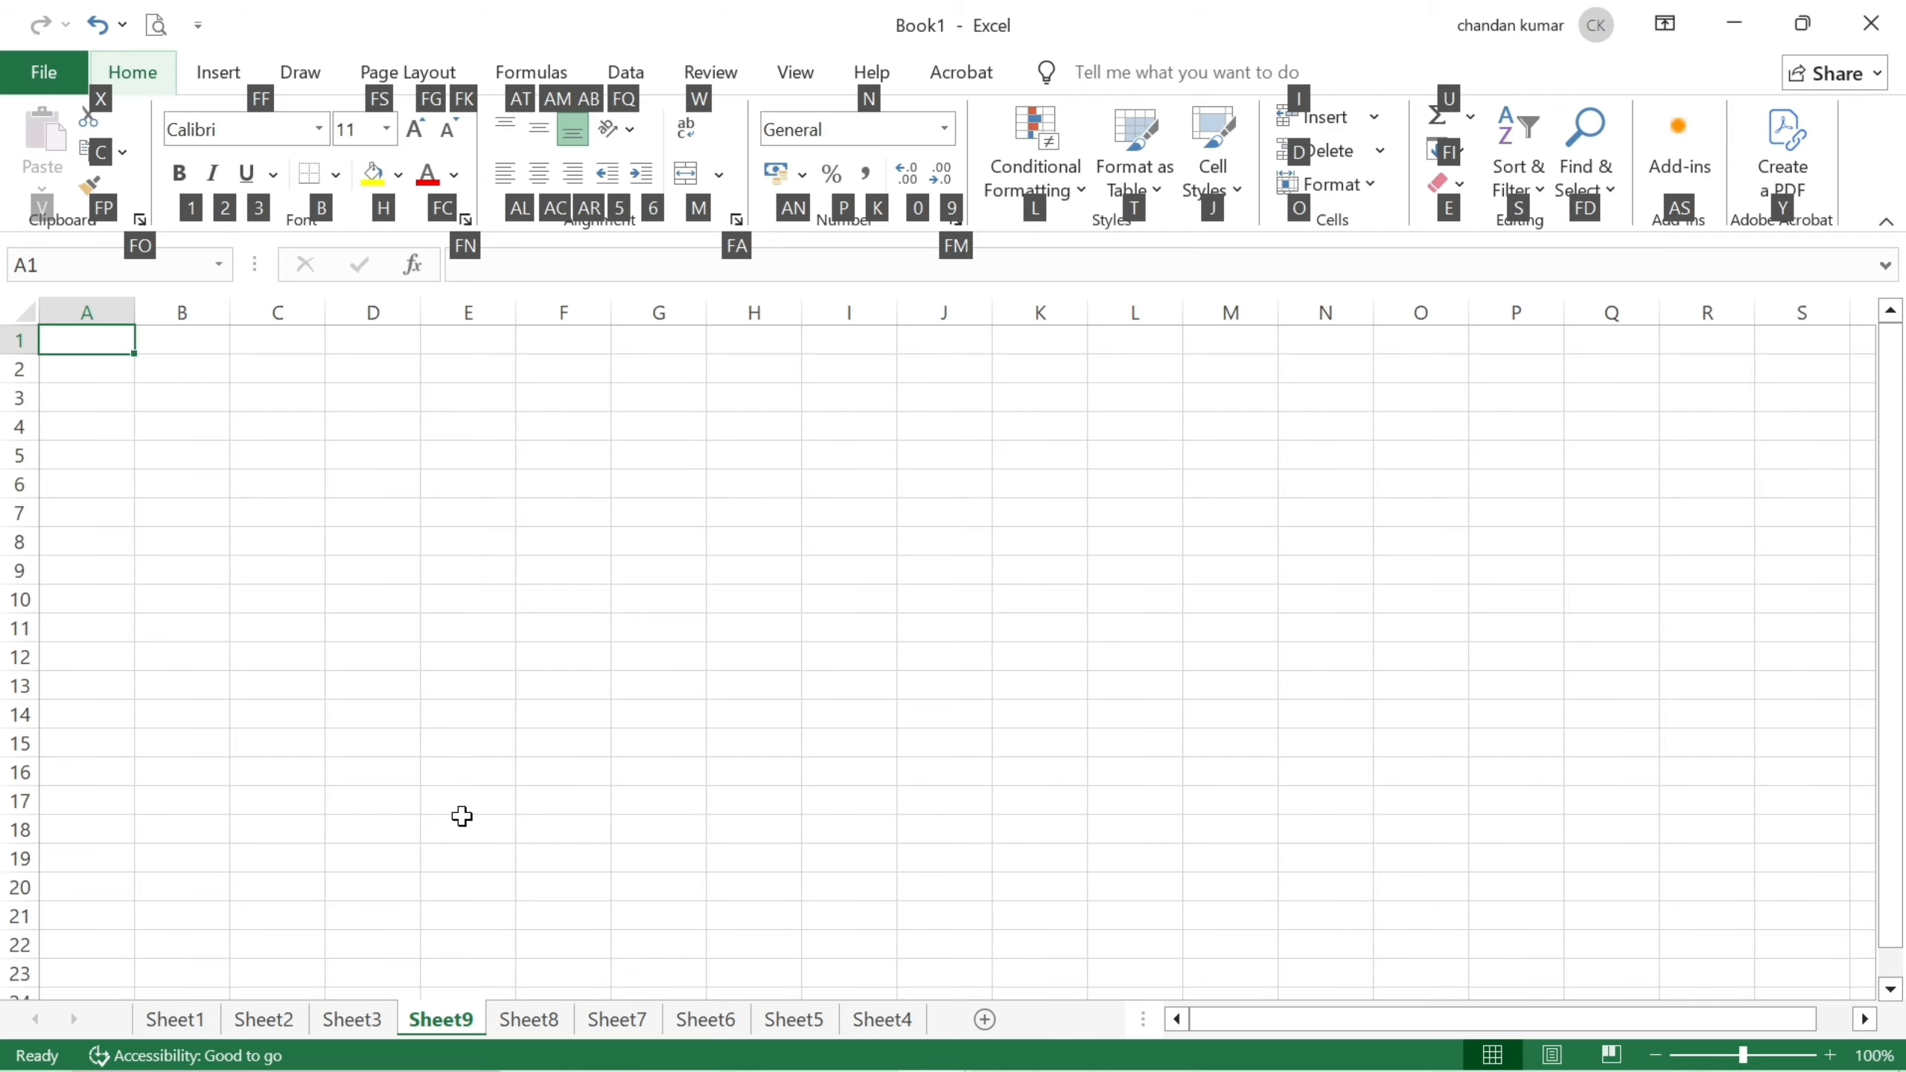
key("i")
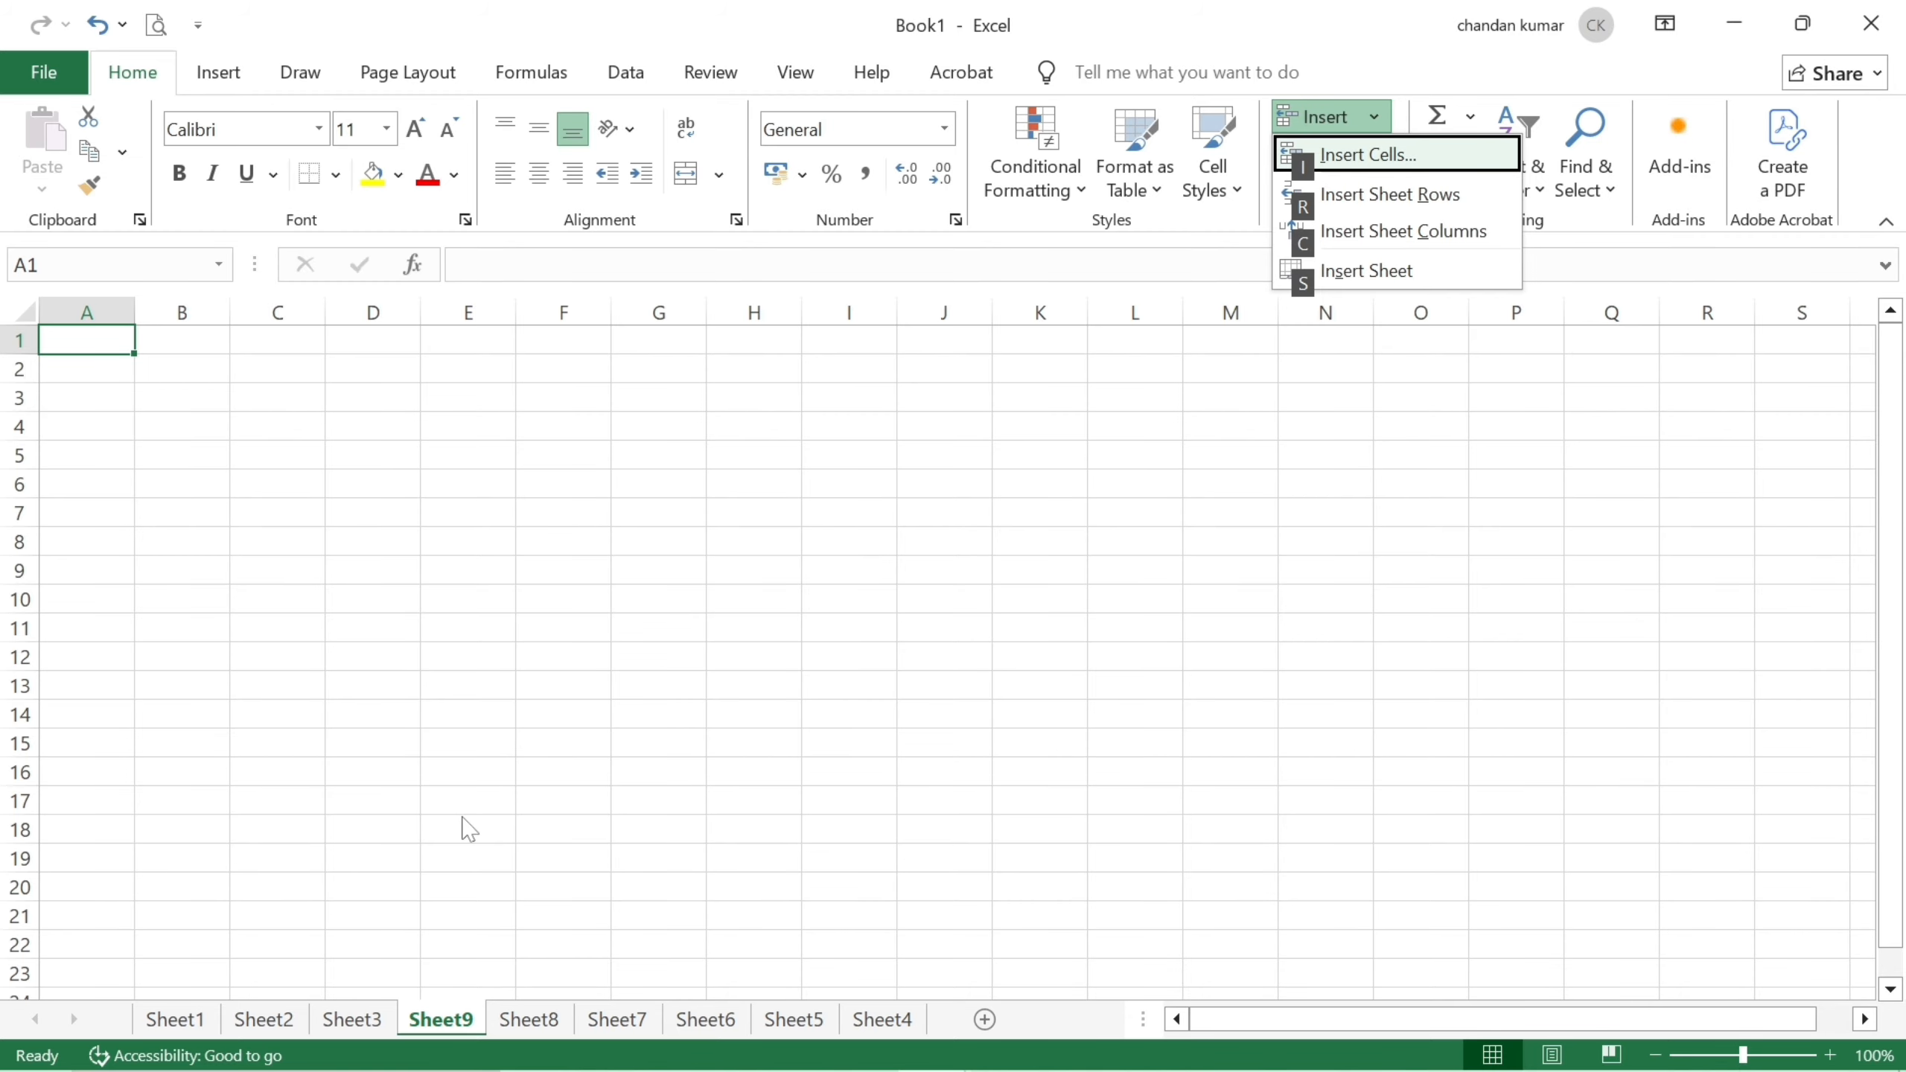
key("s")
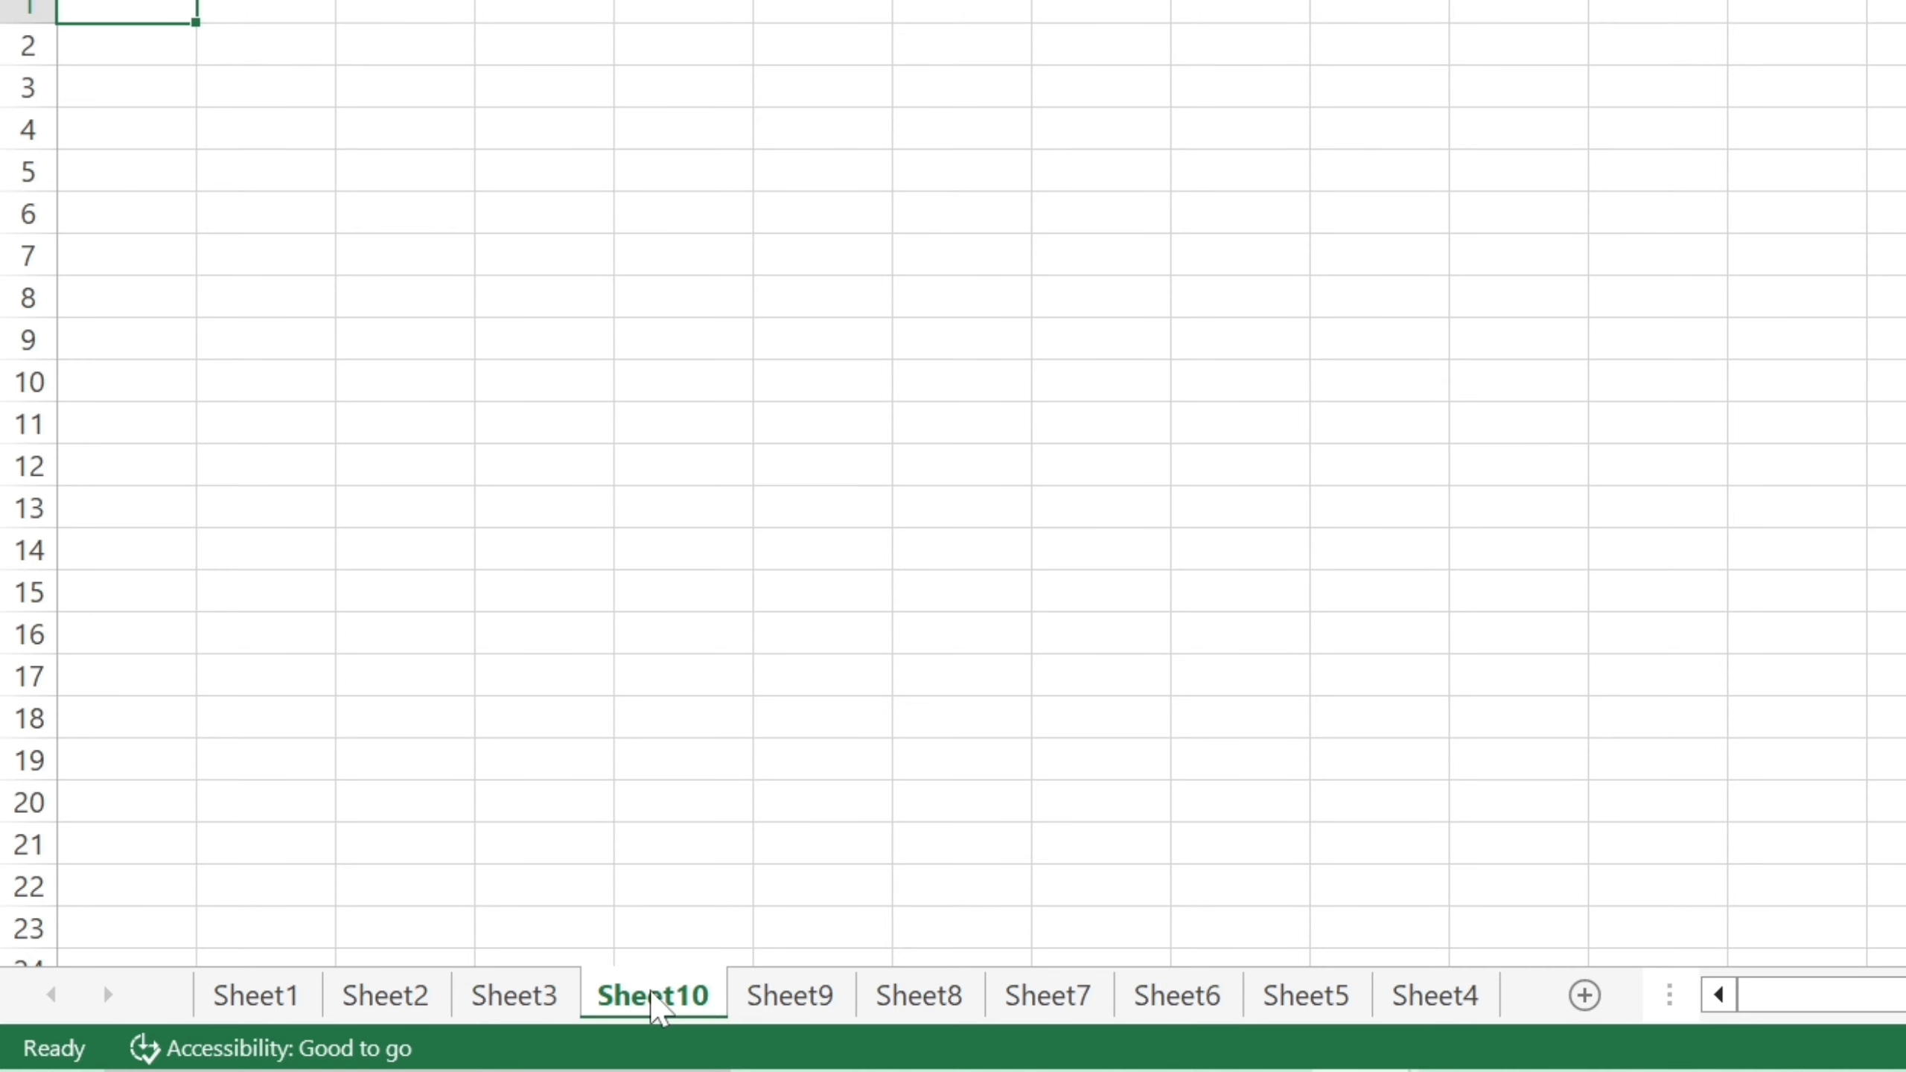
Delete Sheet10, Sheet9 and Sheet8 via the tab menus and the Home Delete dropdown.
right_click(658, 1009)
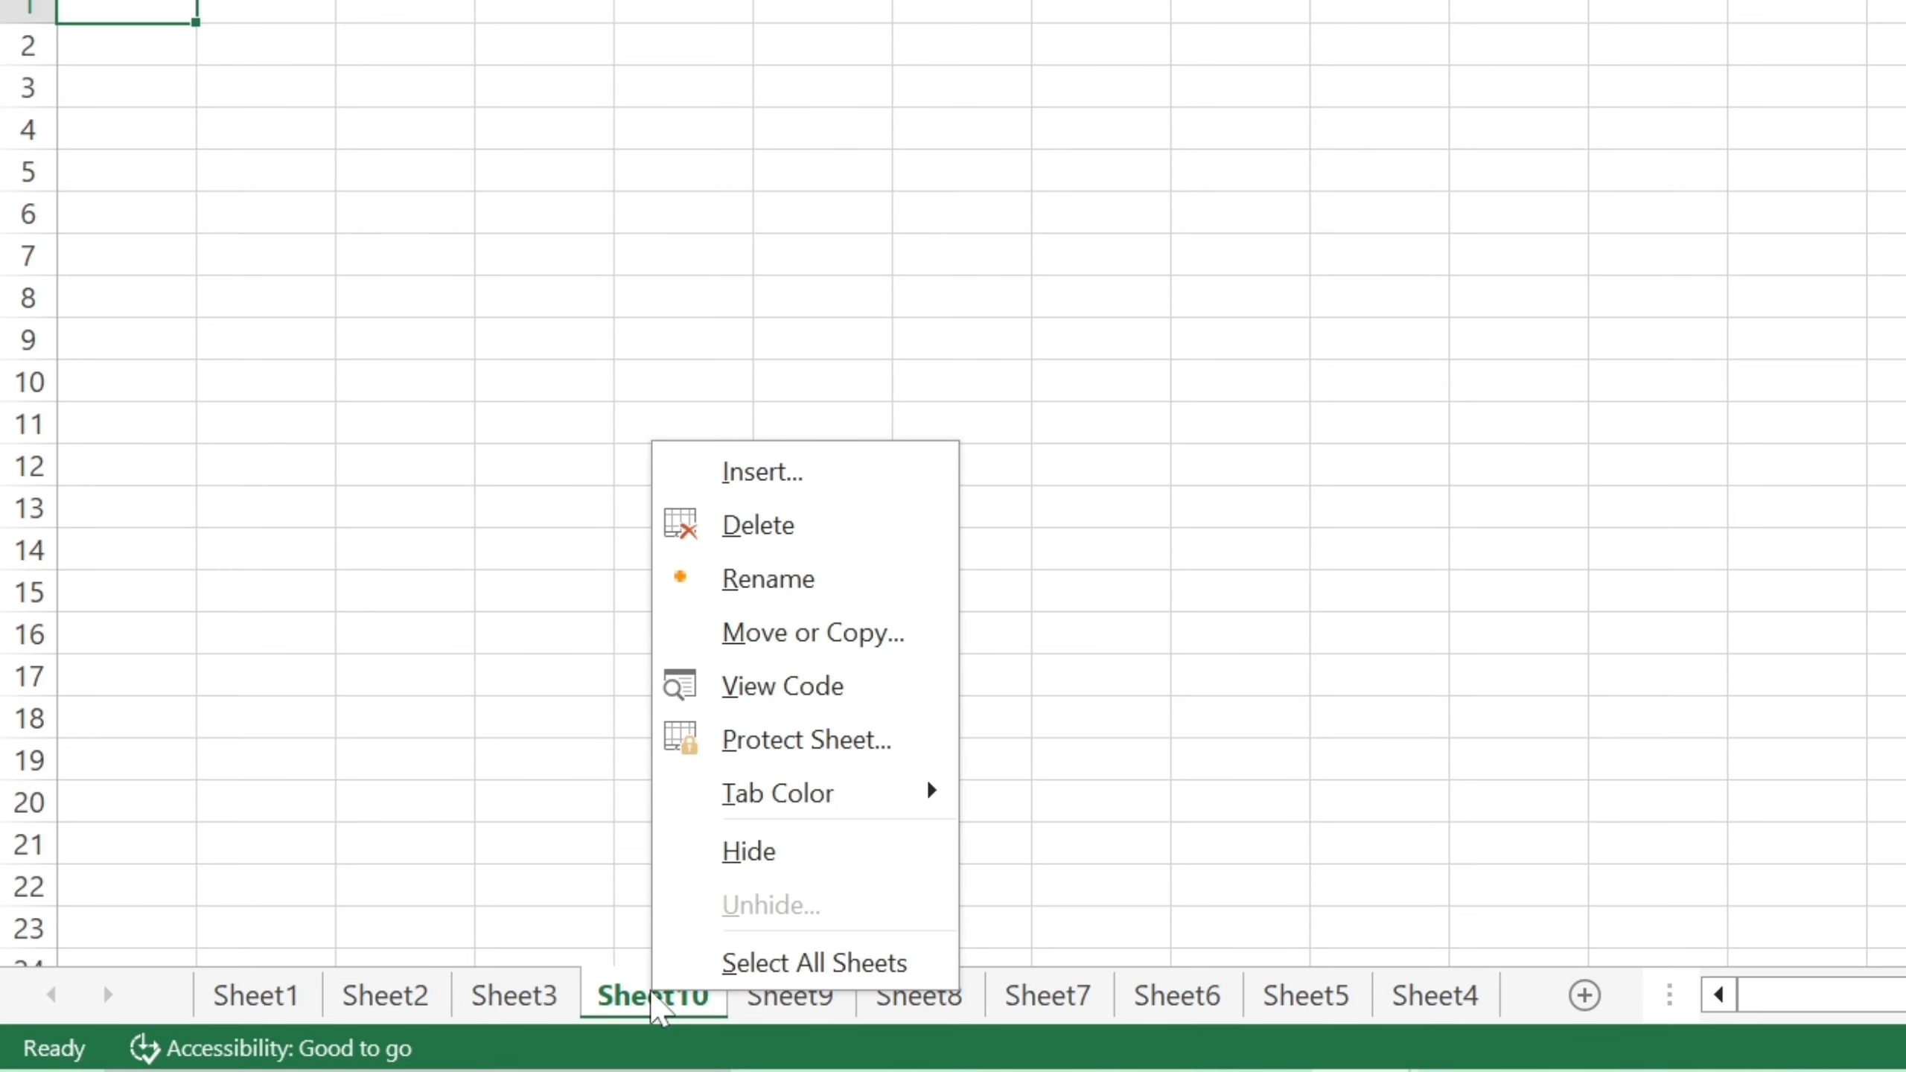
left_click(816, 527)
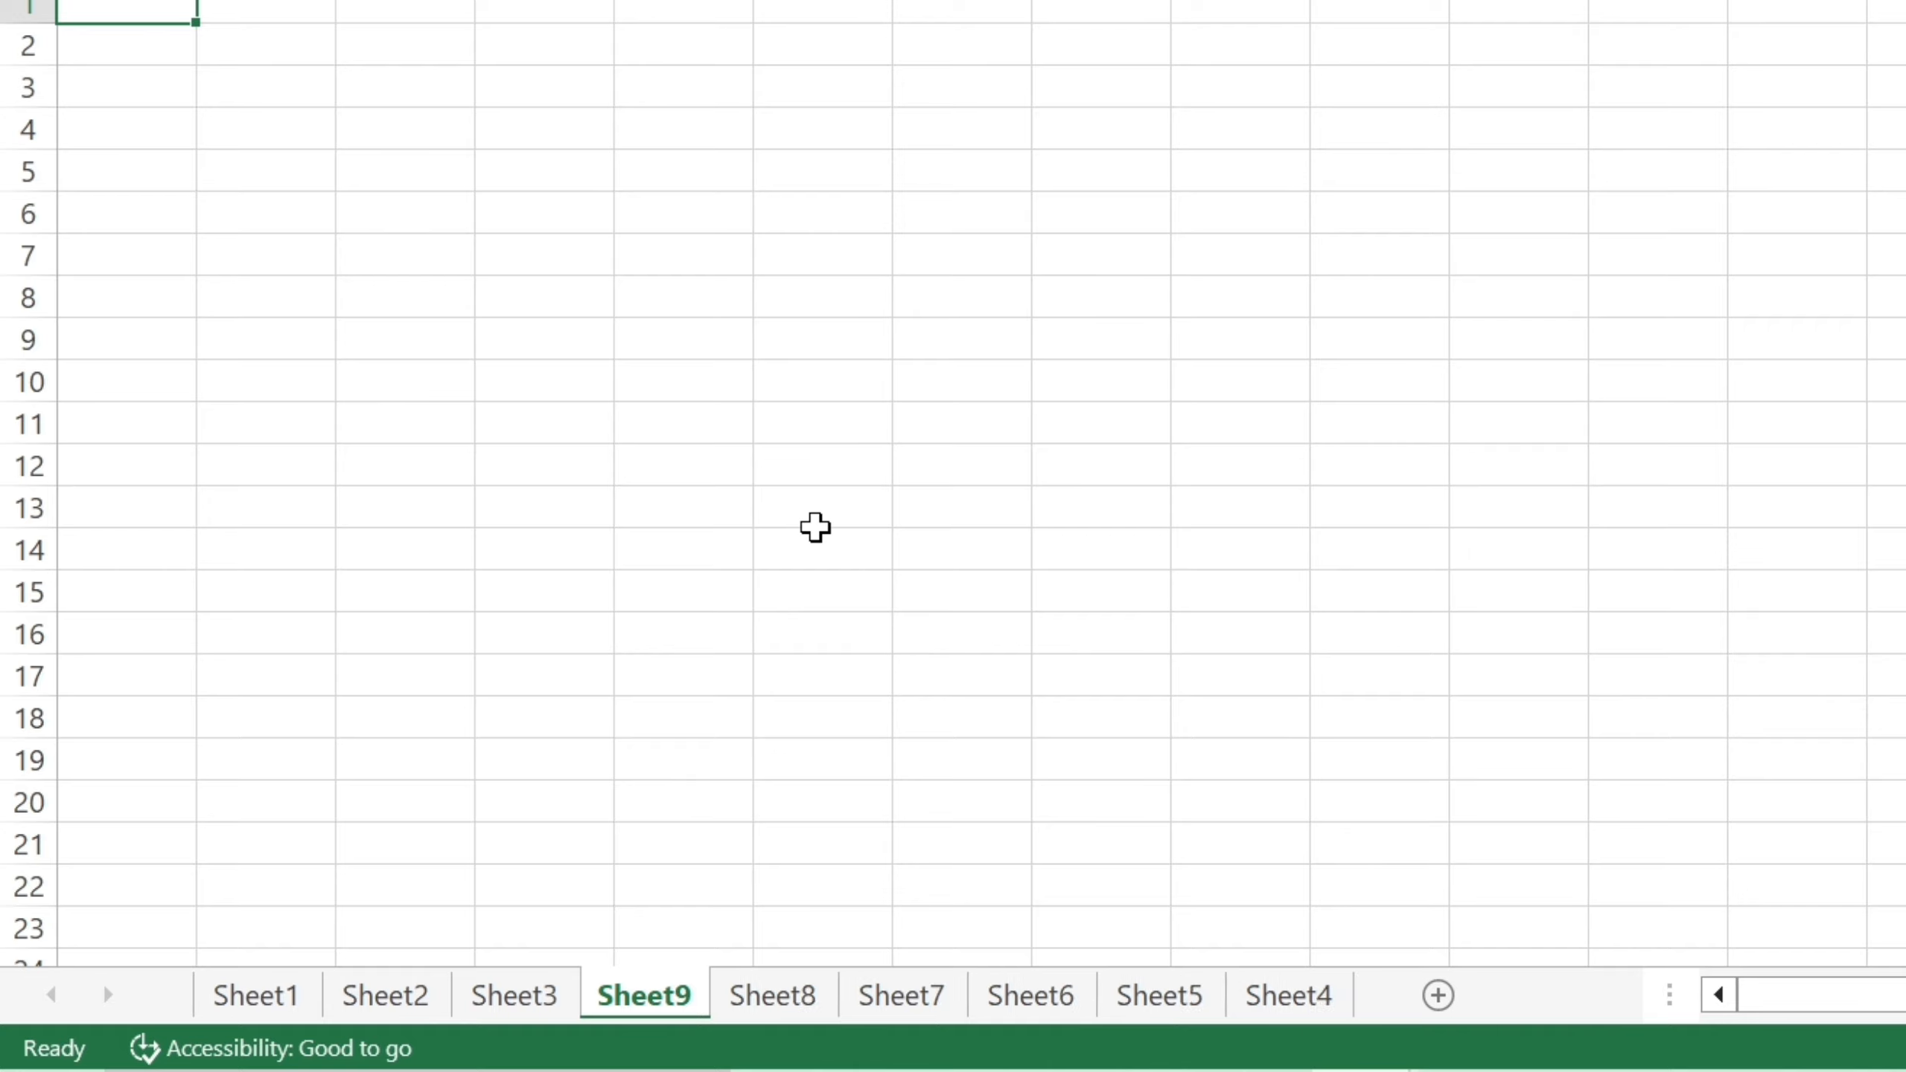
right_click(642, 997)
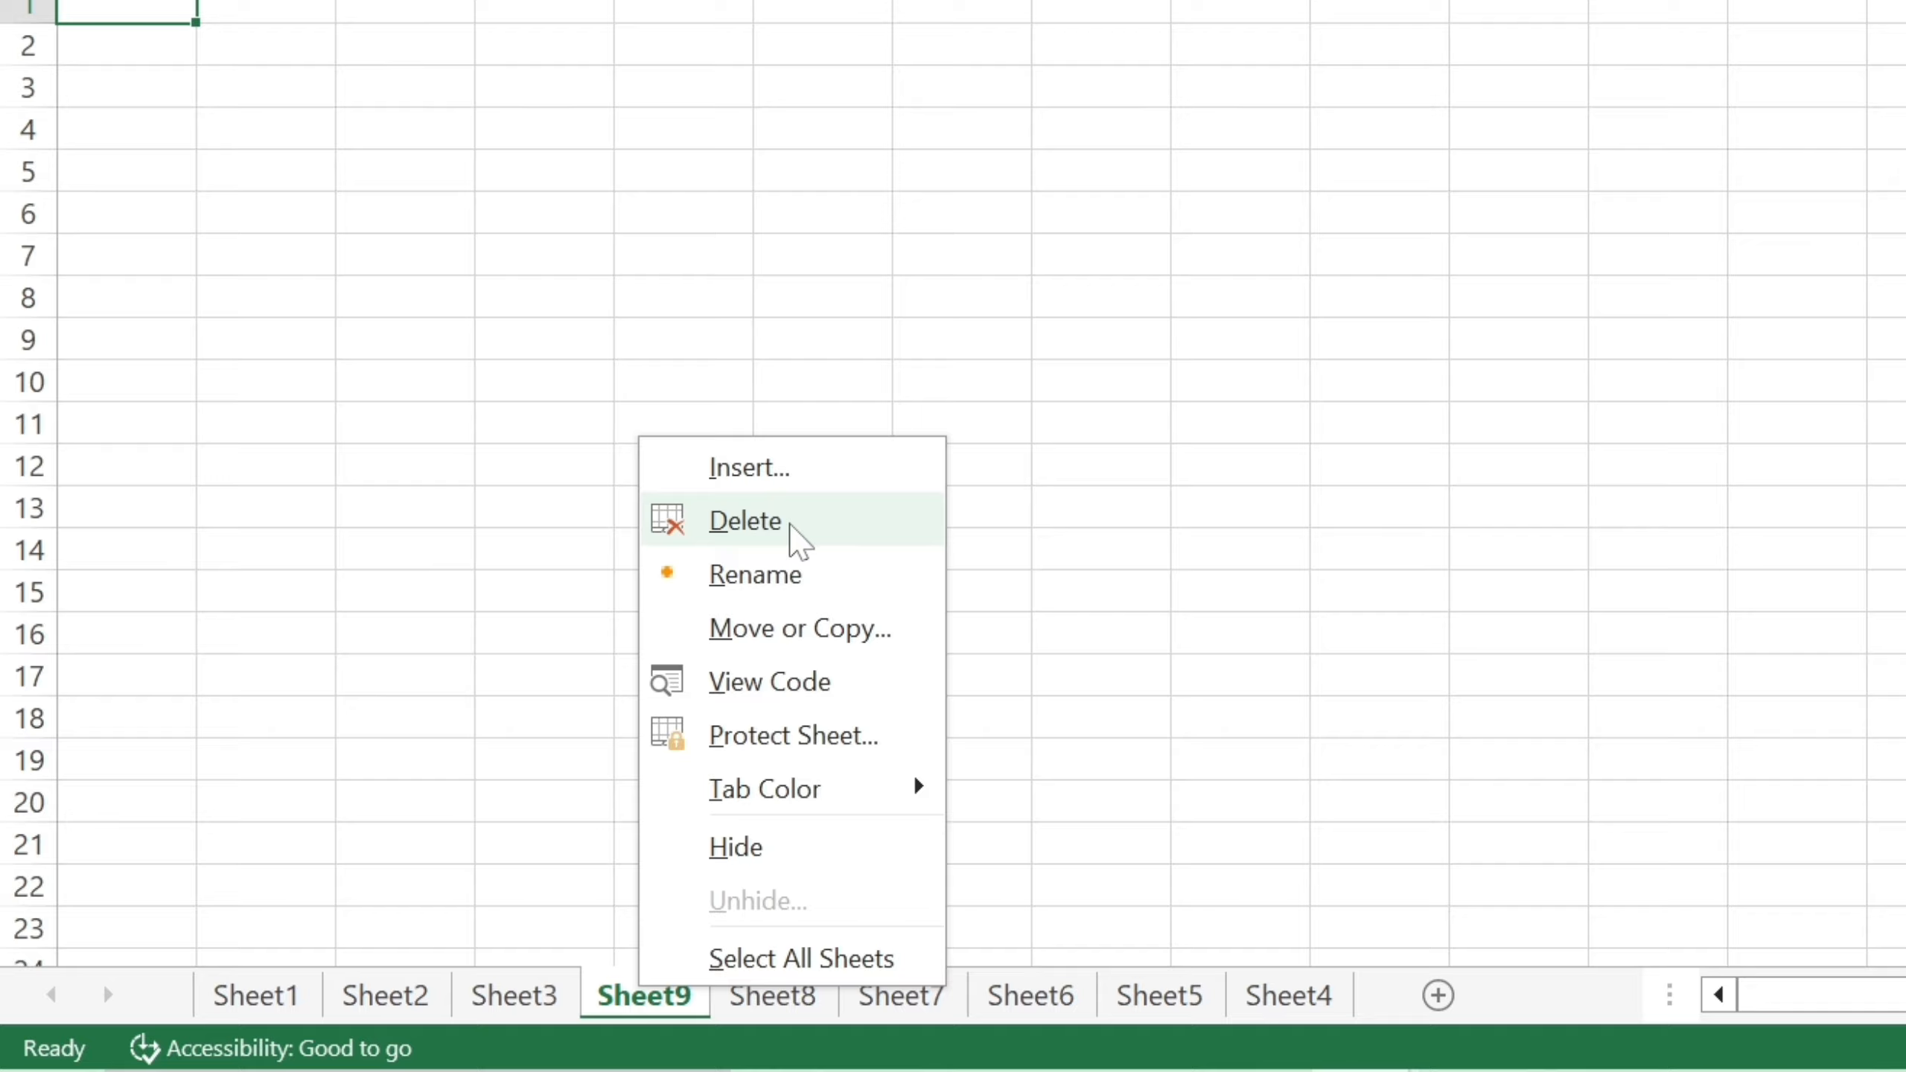
left_click(827, 536)
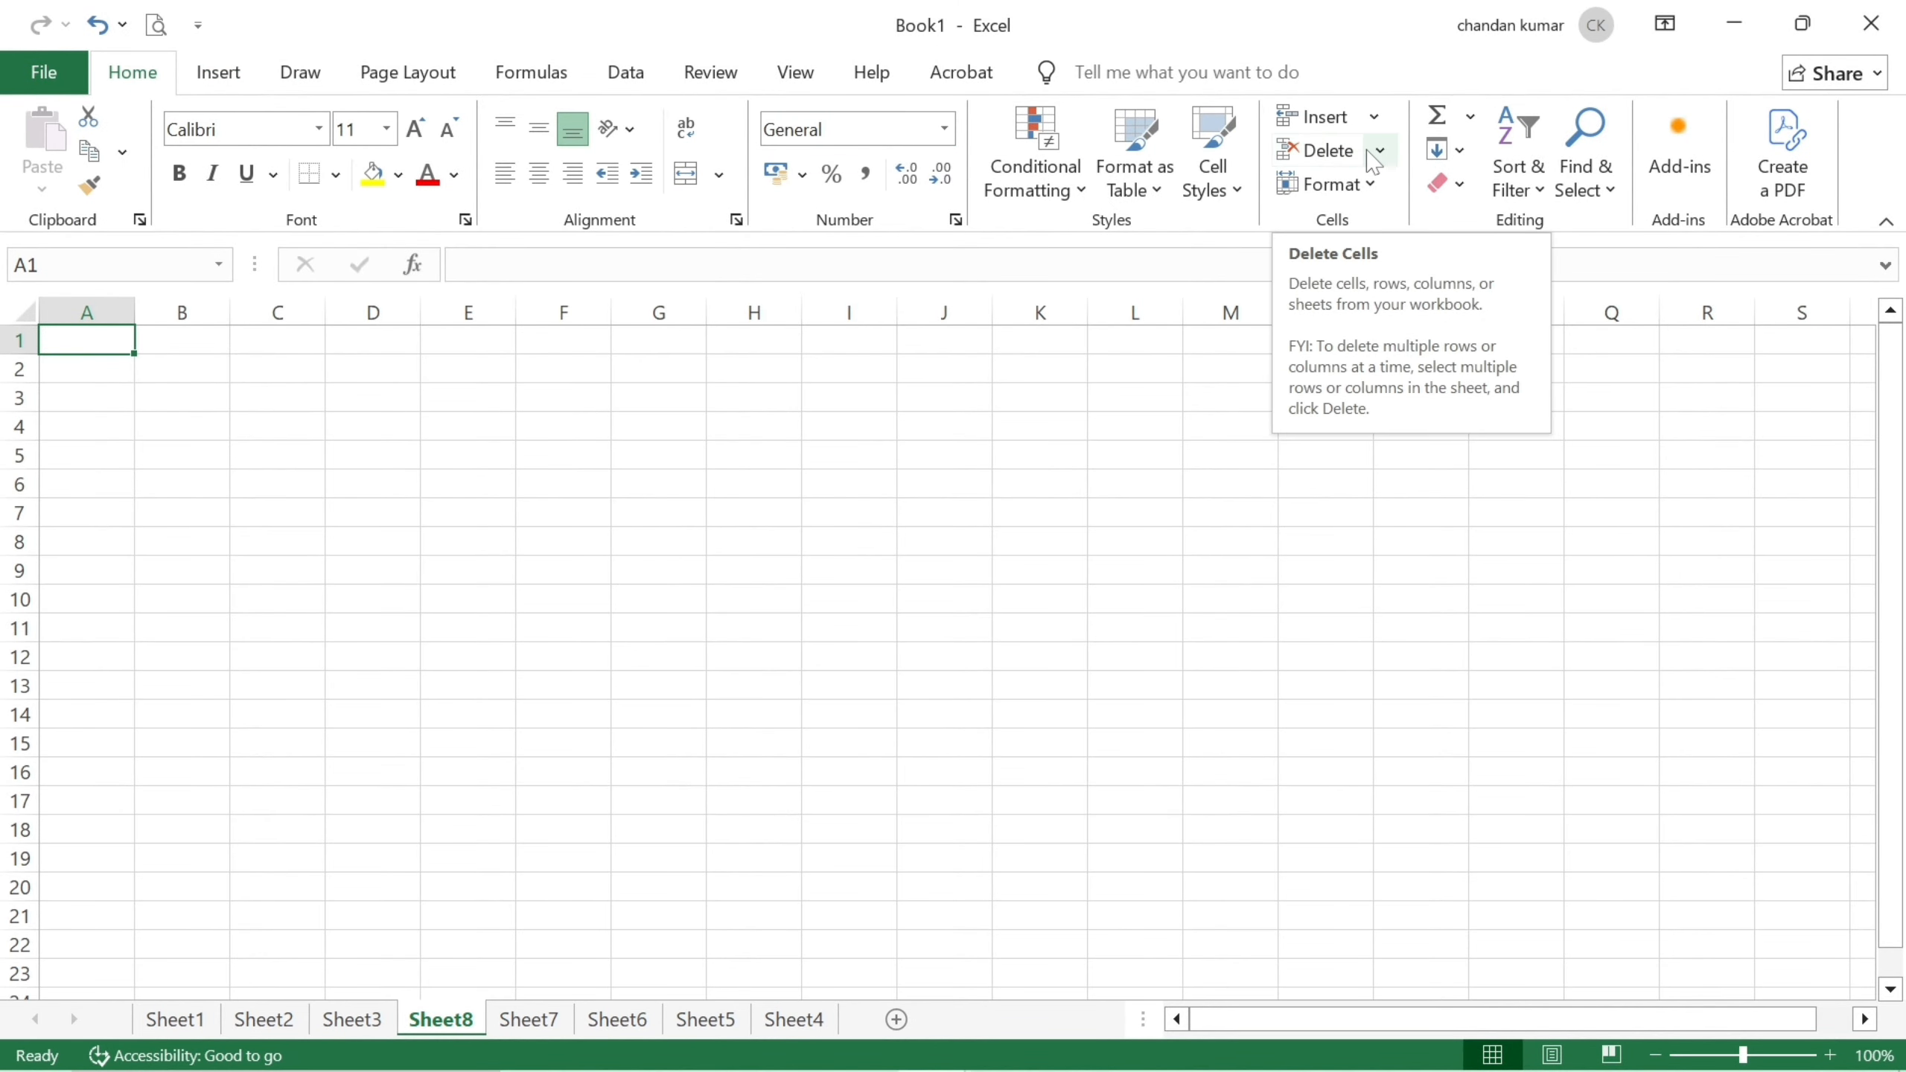
left_click(1379, 152)
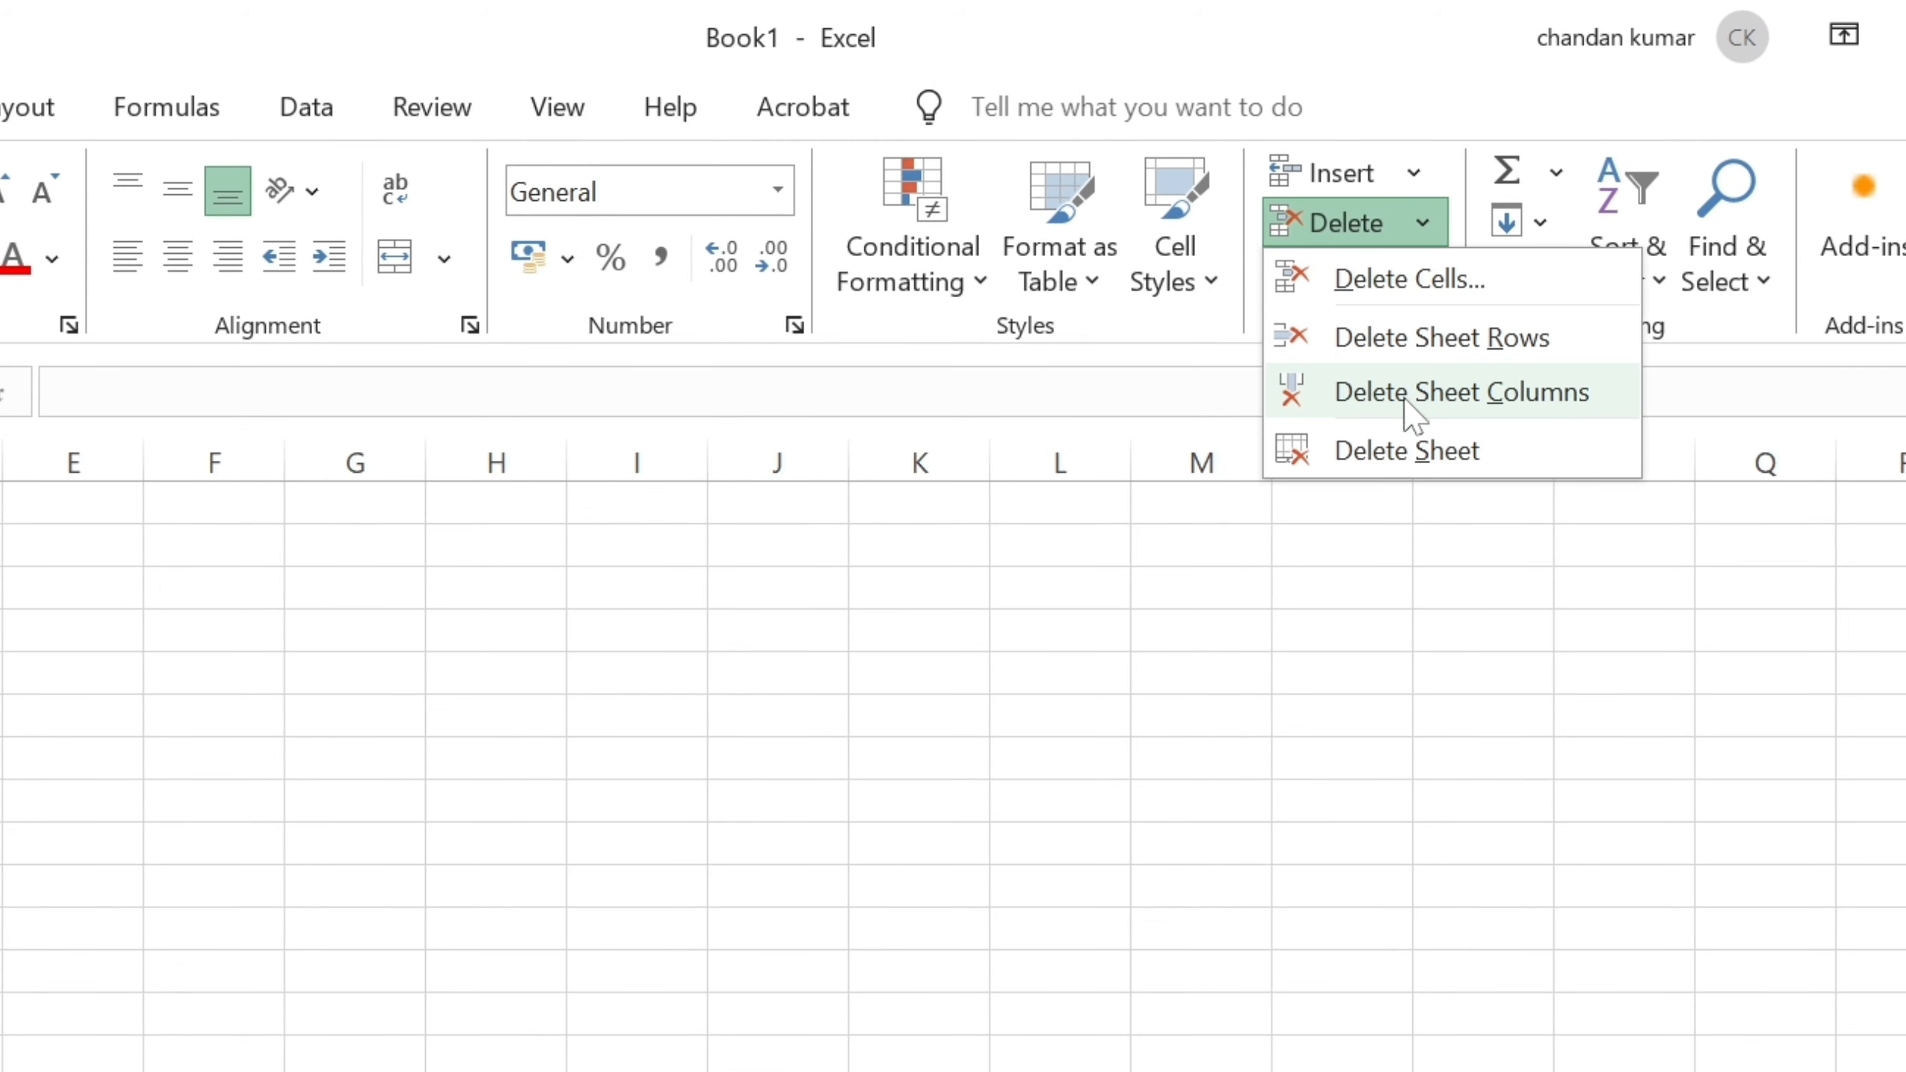
left_click(1417, 453)
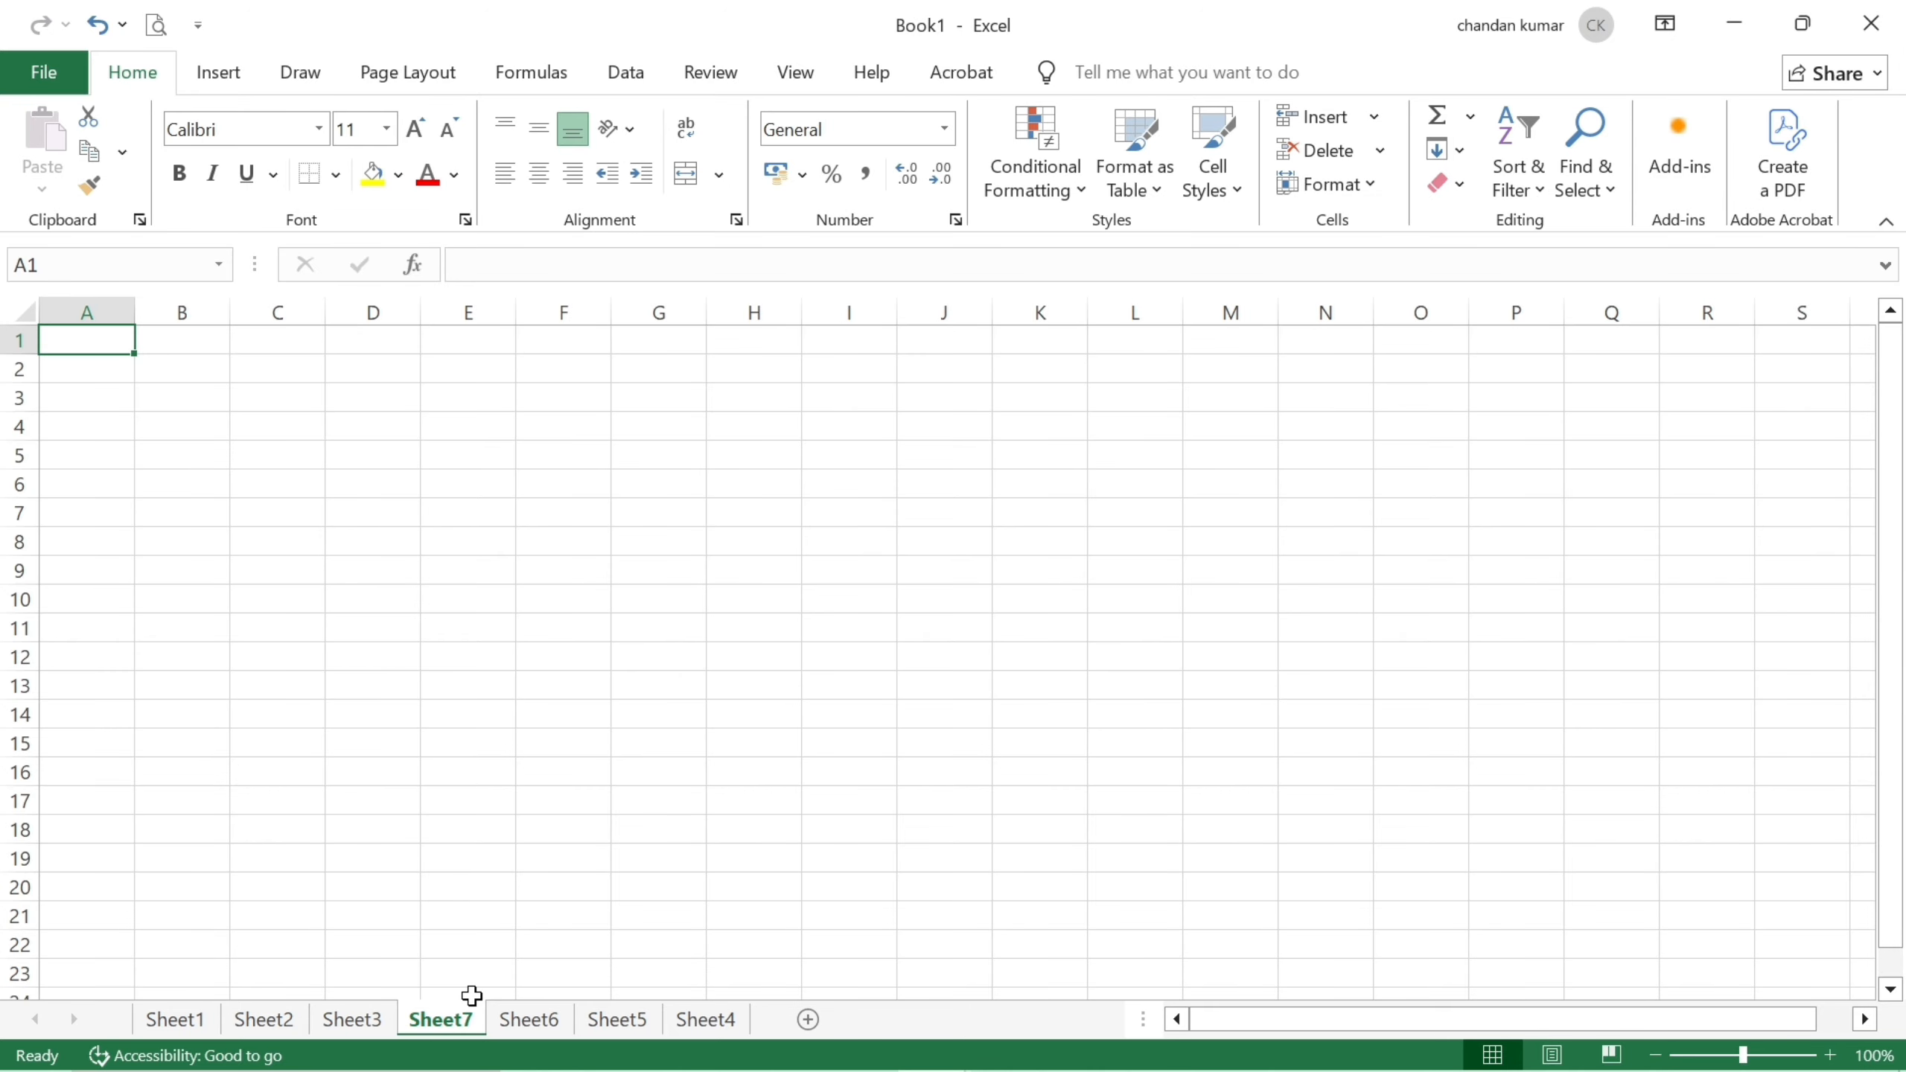
Delete Sheet7 with Alt+E+L and Sheet6 with Alt+H+D+S.
key("alt")
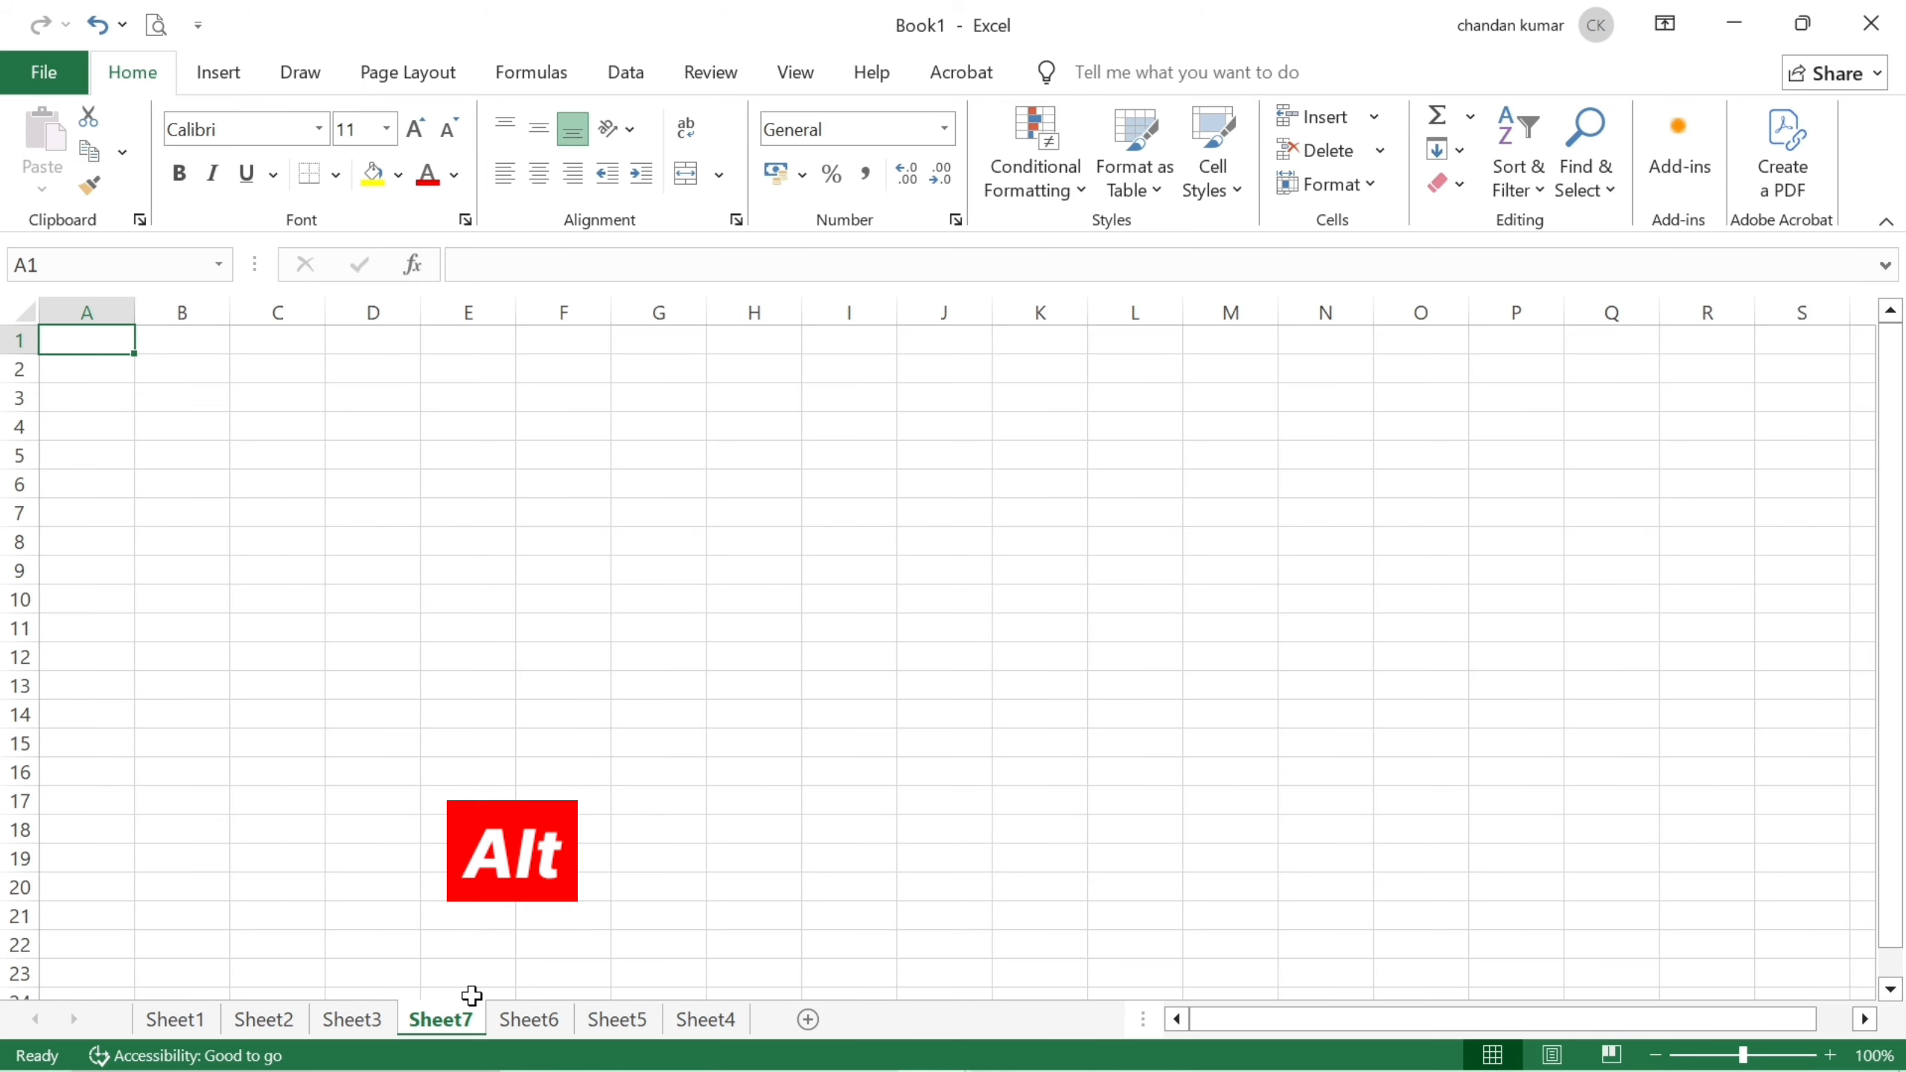
key("e")
key("l")
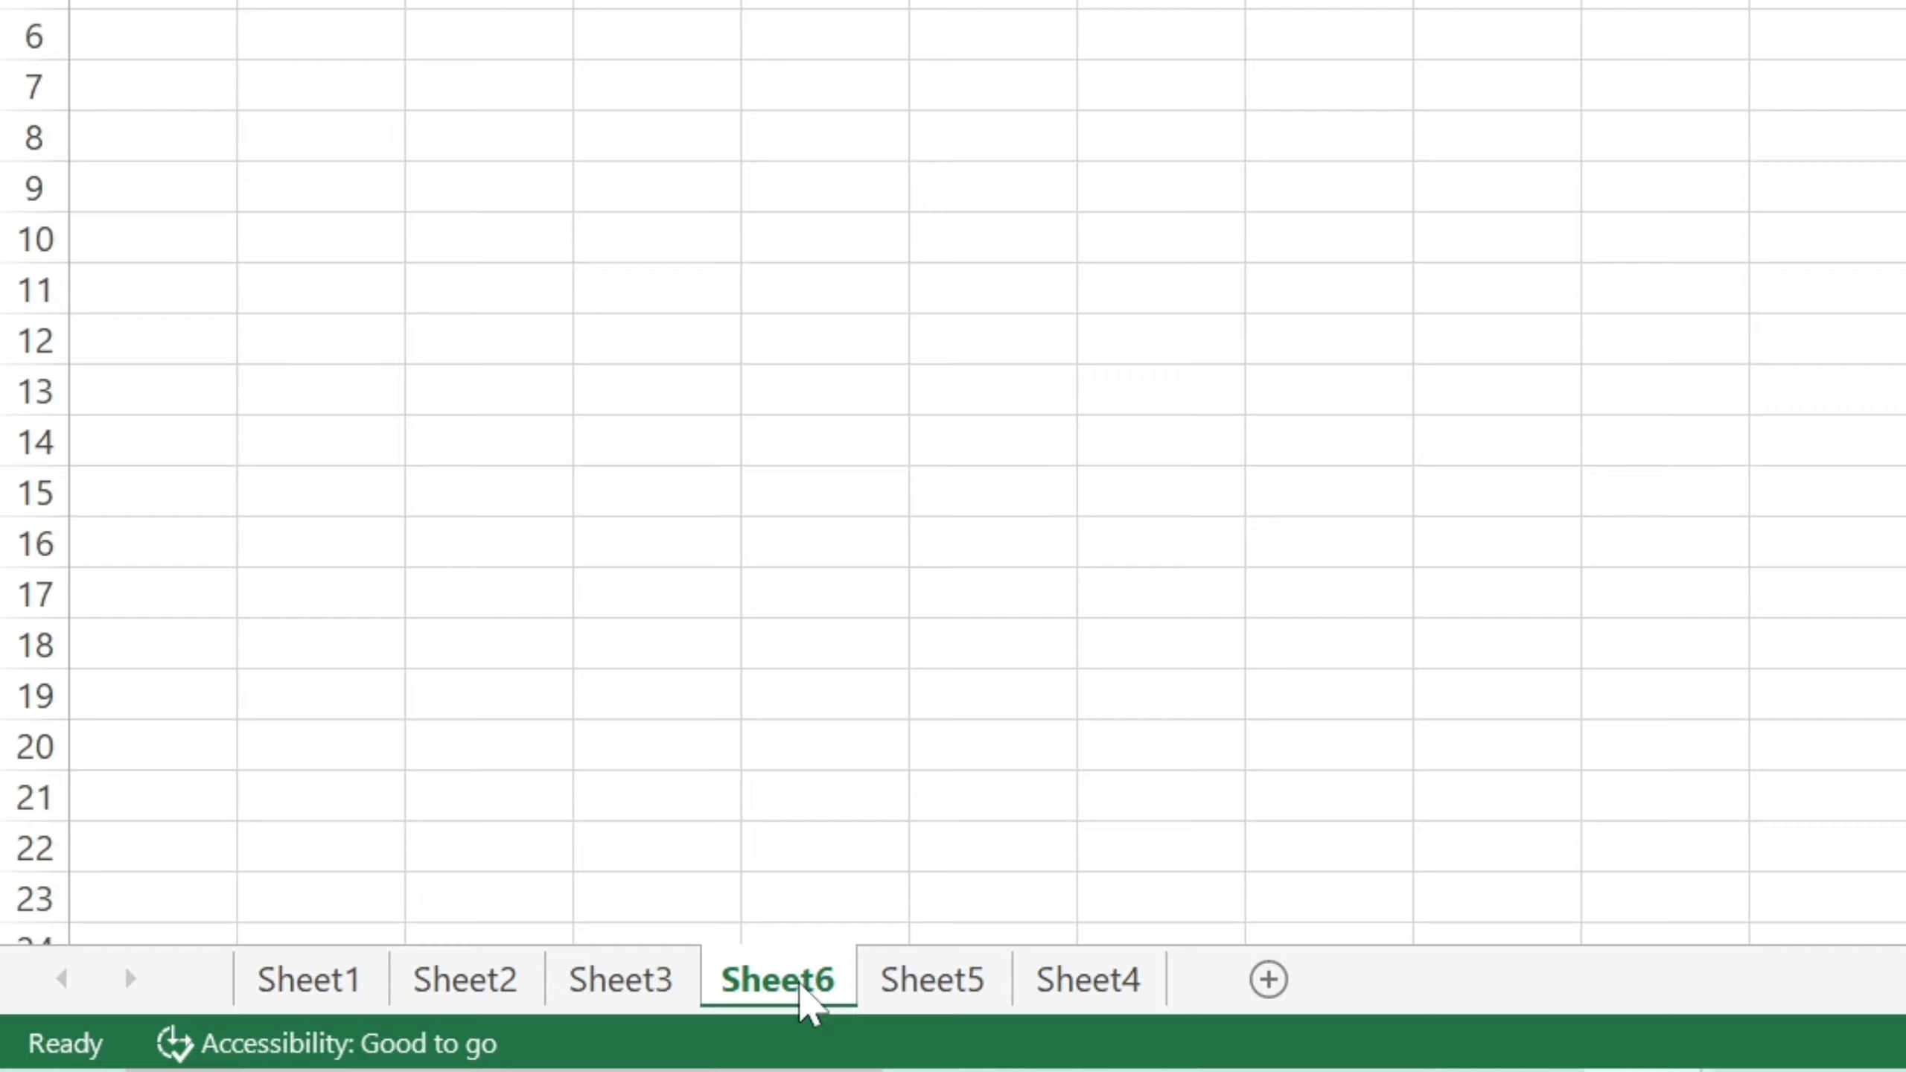
key("alt+h")
key("d")
key("s")
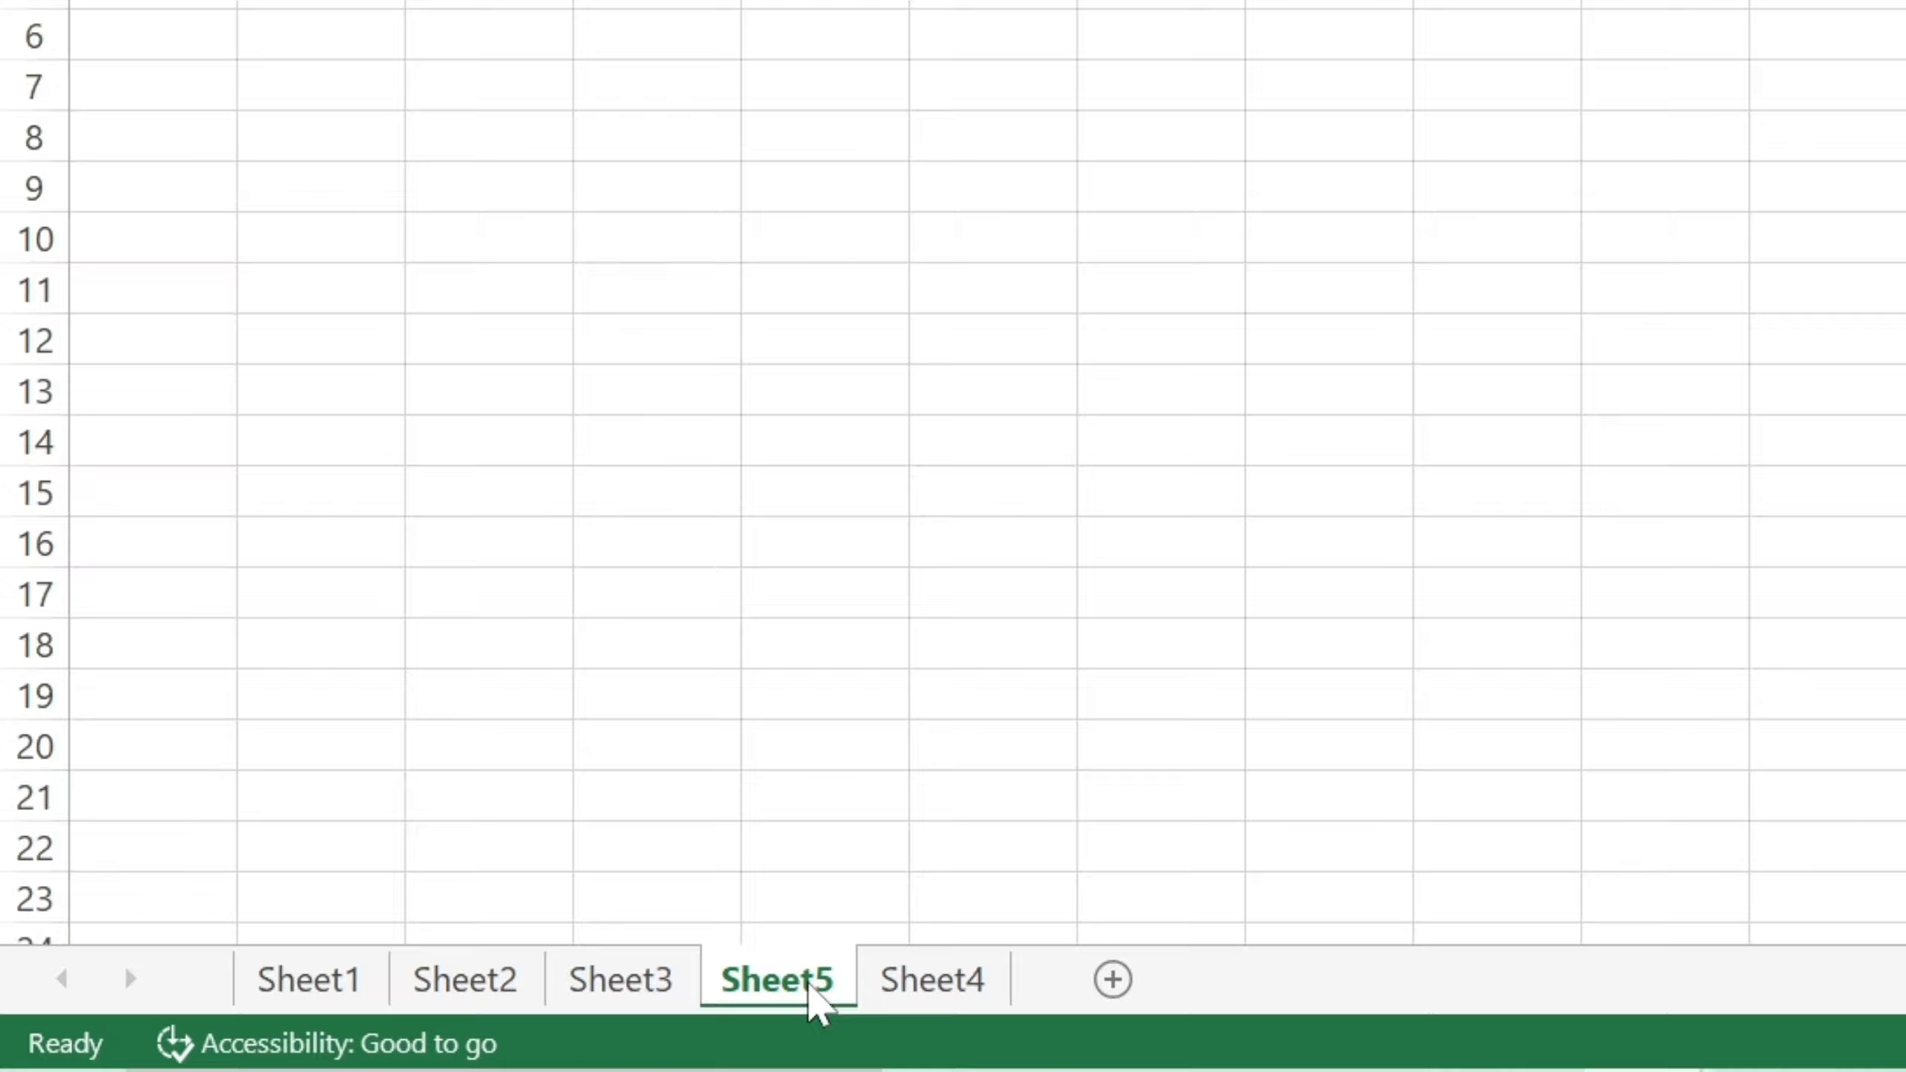
Delete Sheet5 with Alt+H+D+S, then put the Sheet3 tab into rename mode.
key("alt")
key("h")
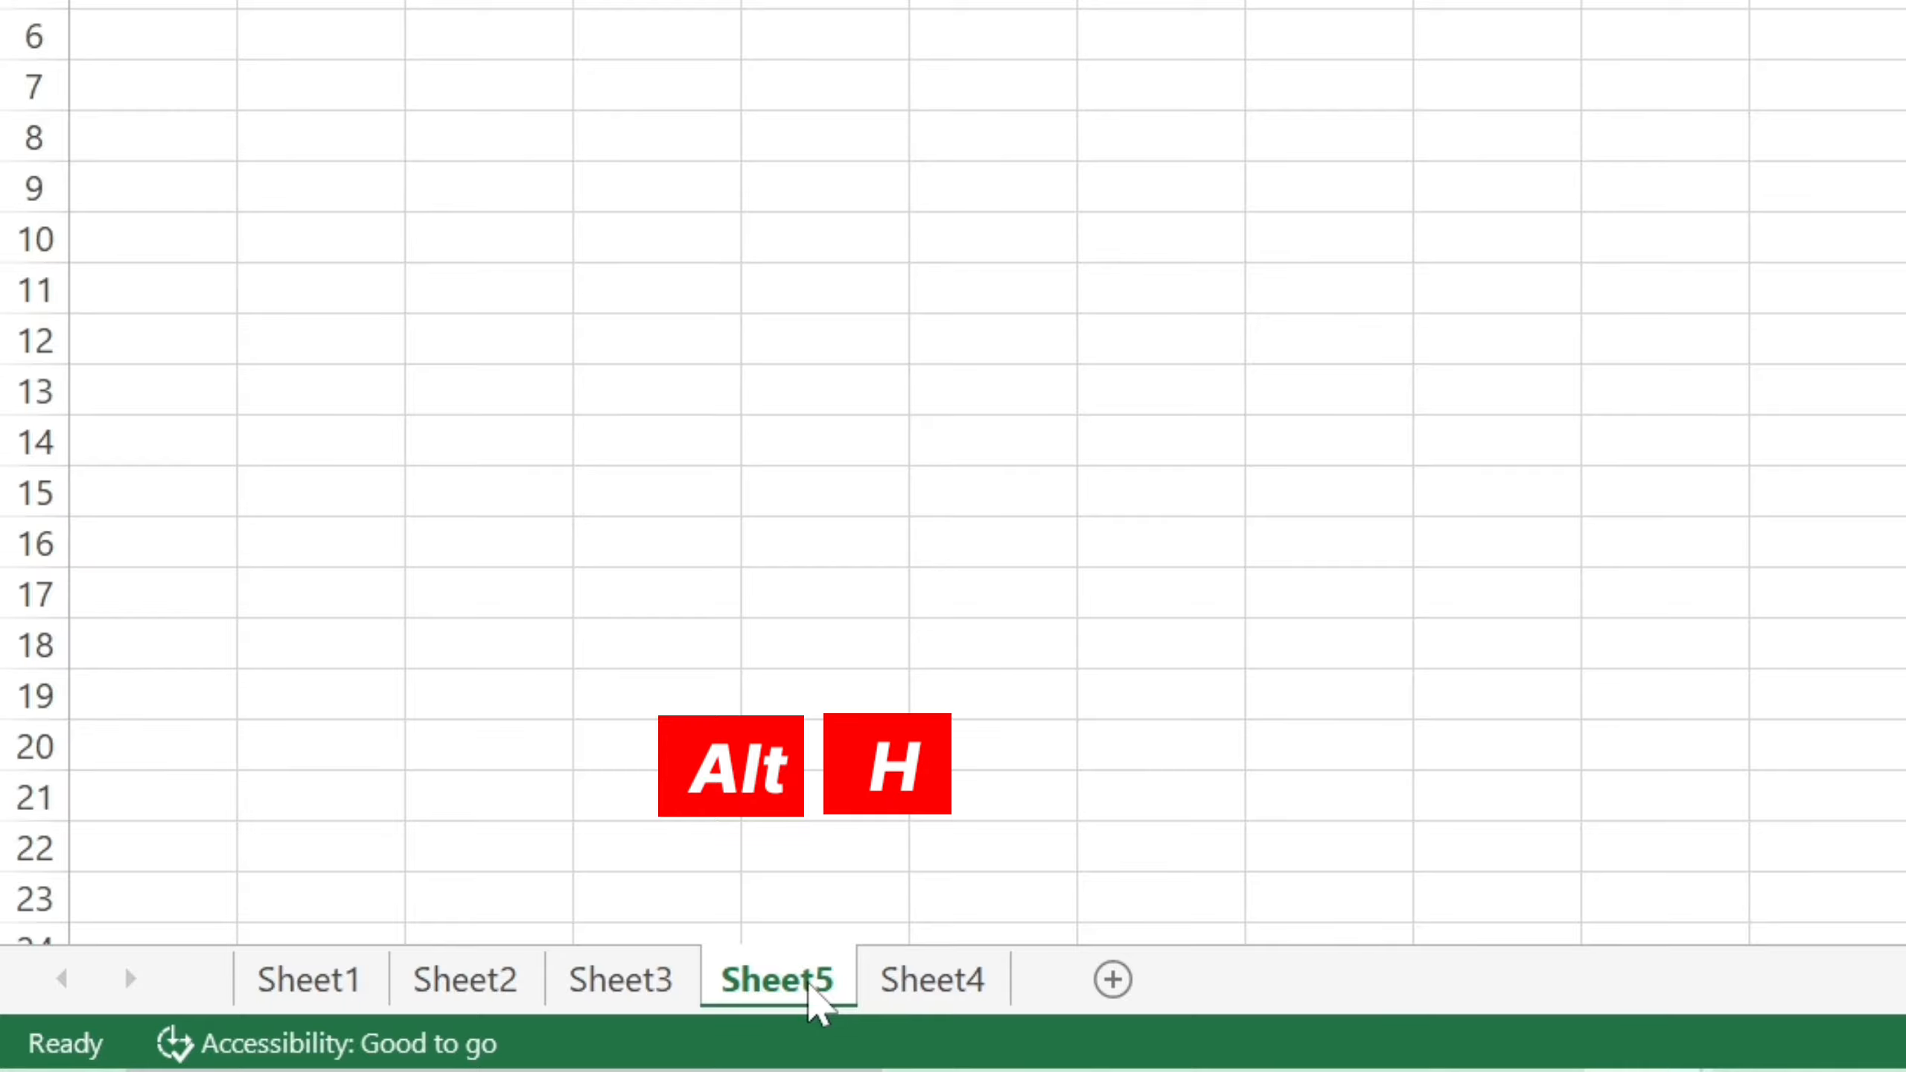
key("d")
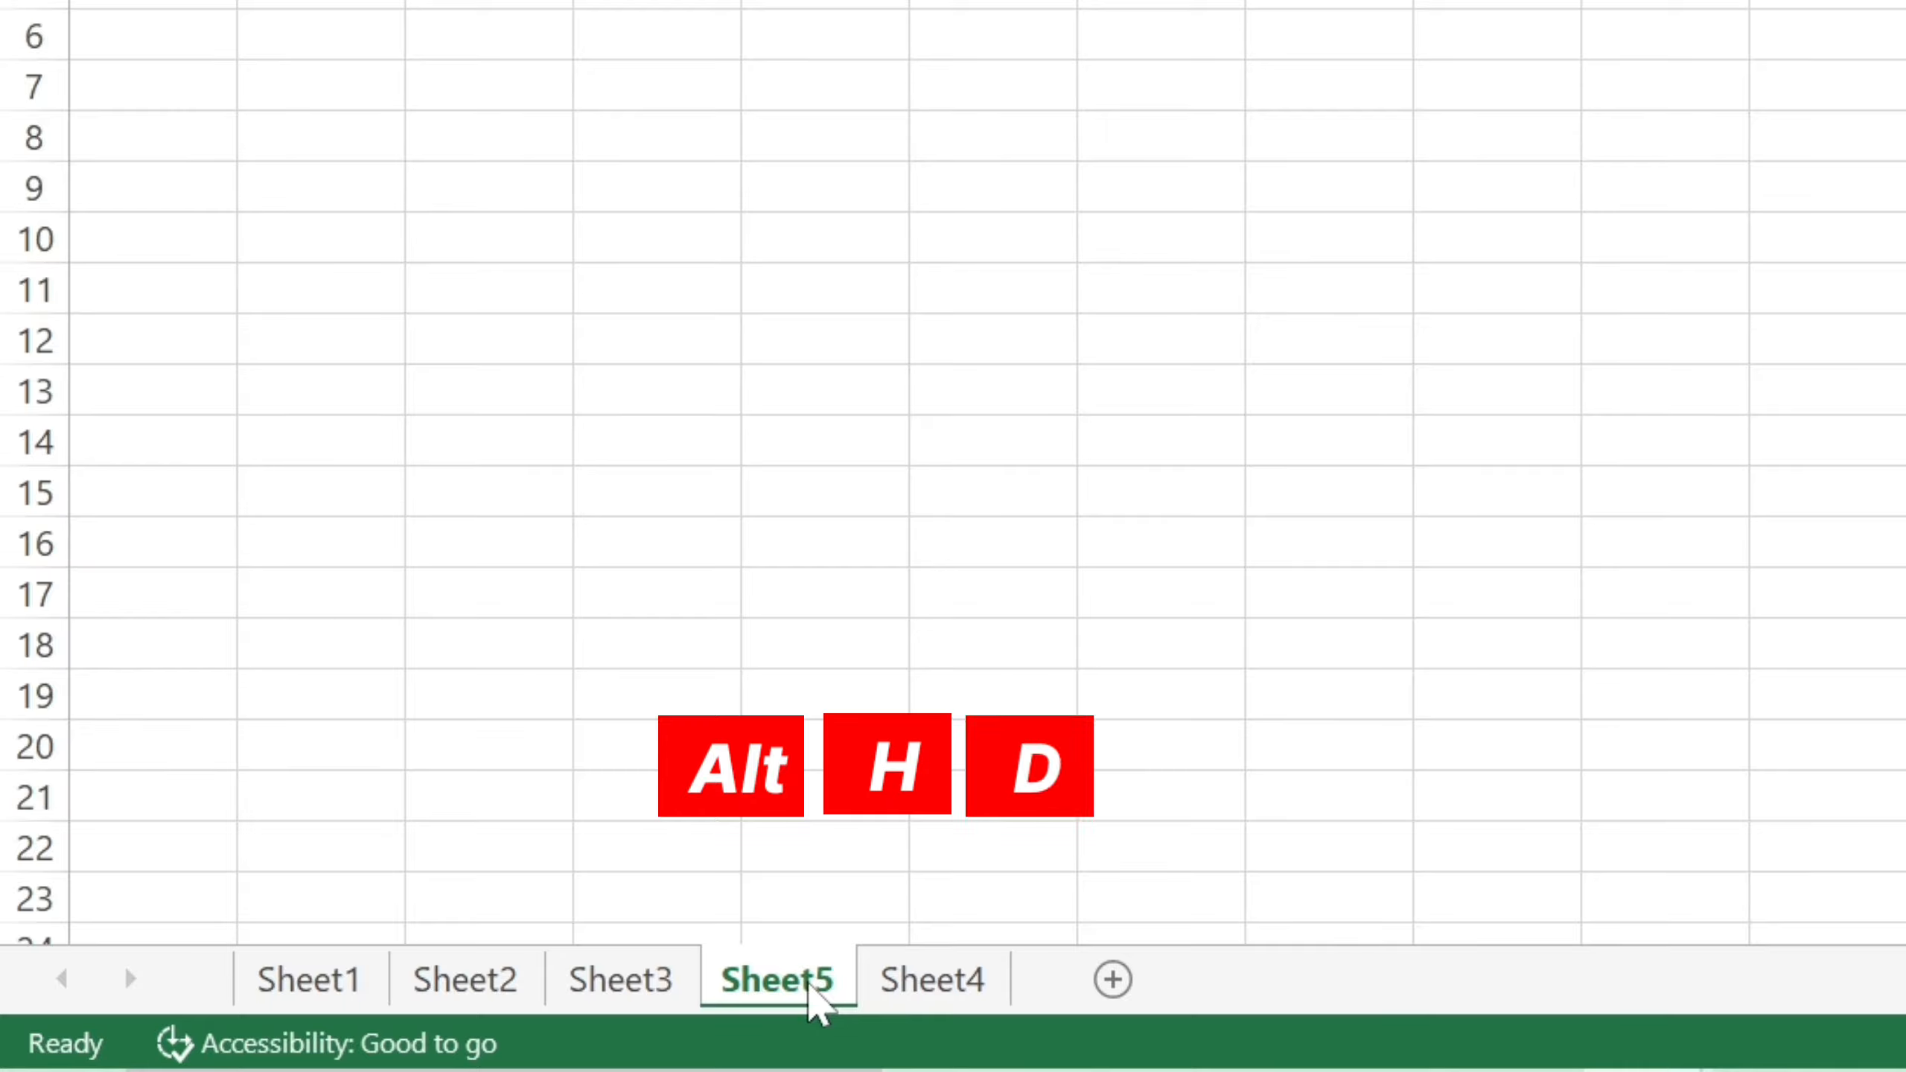
key("s")
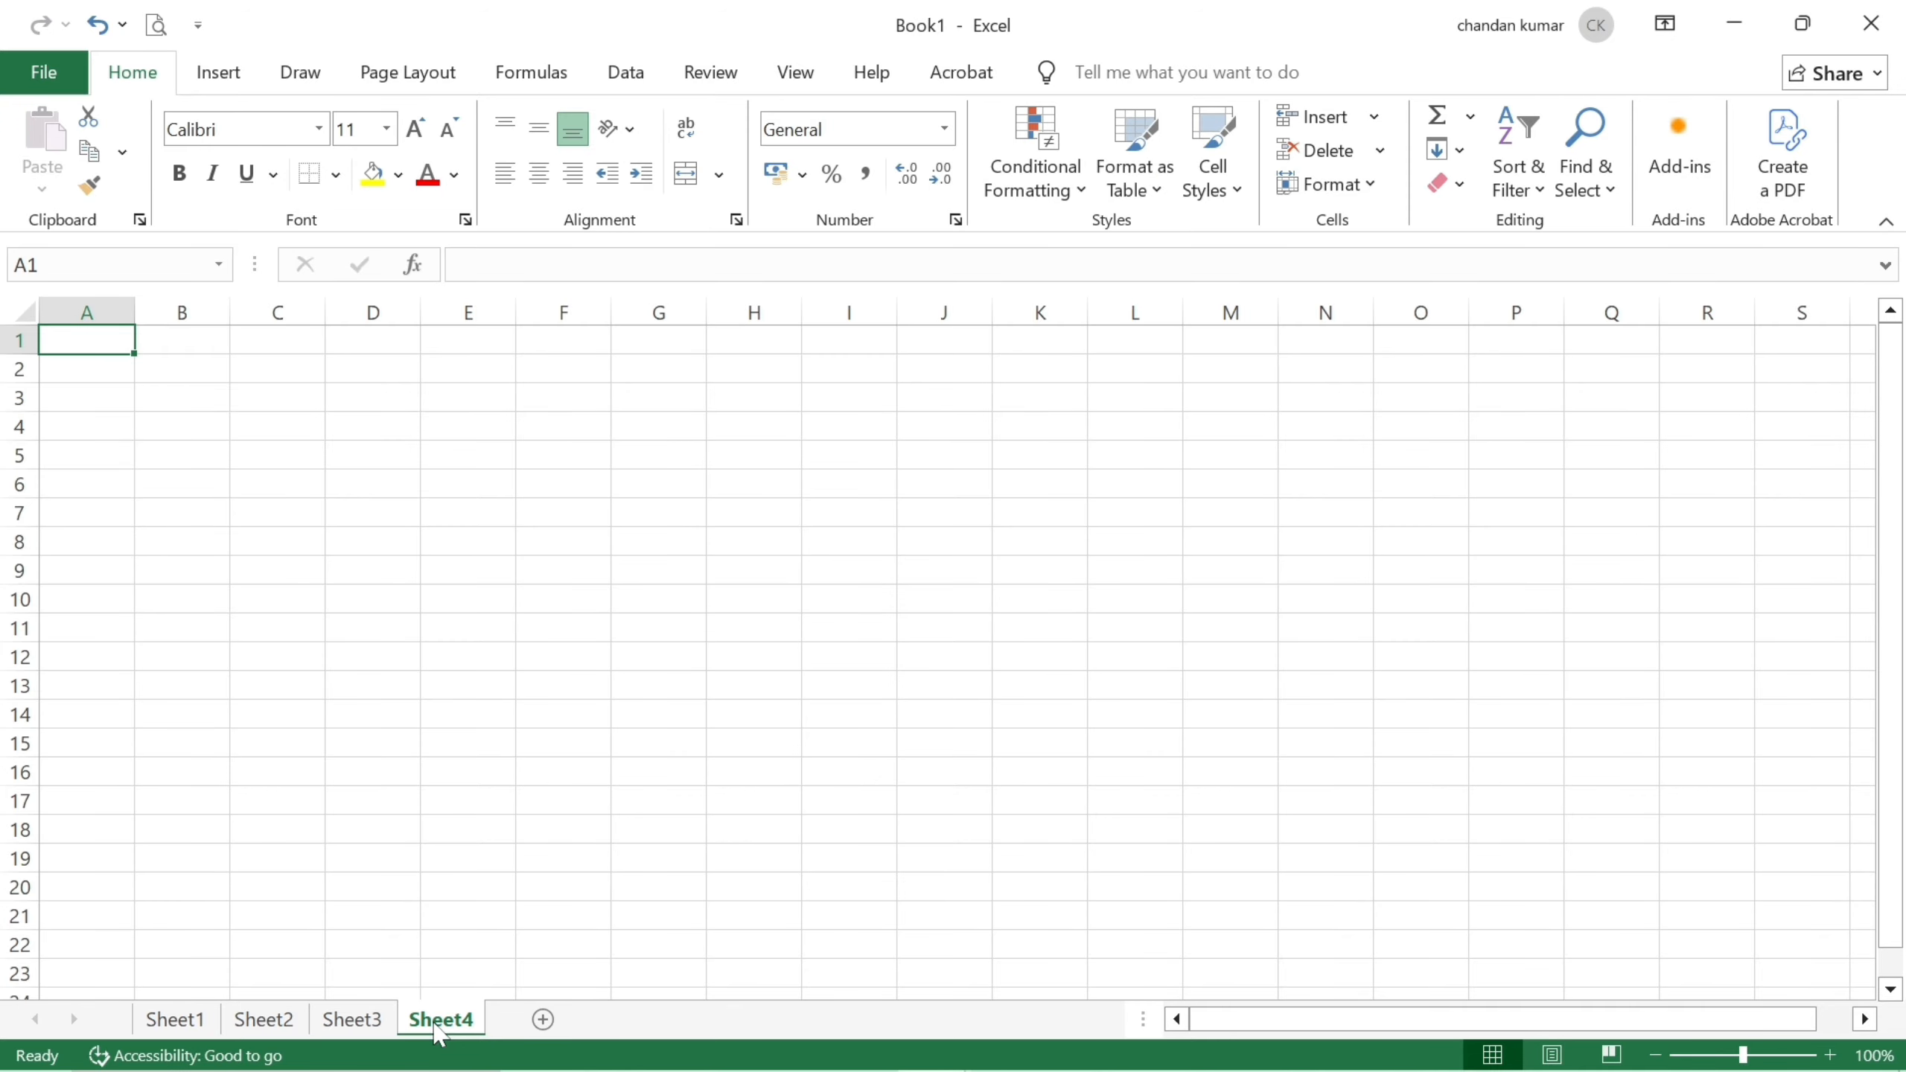
left_click(350, 1019)
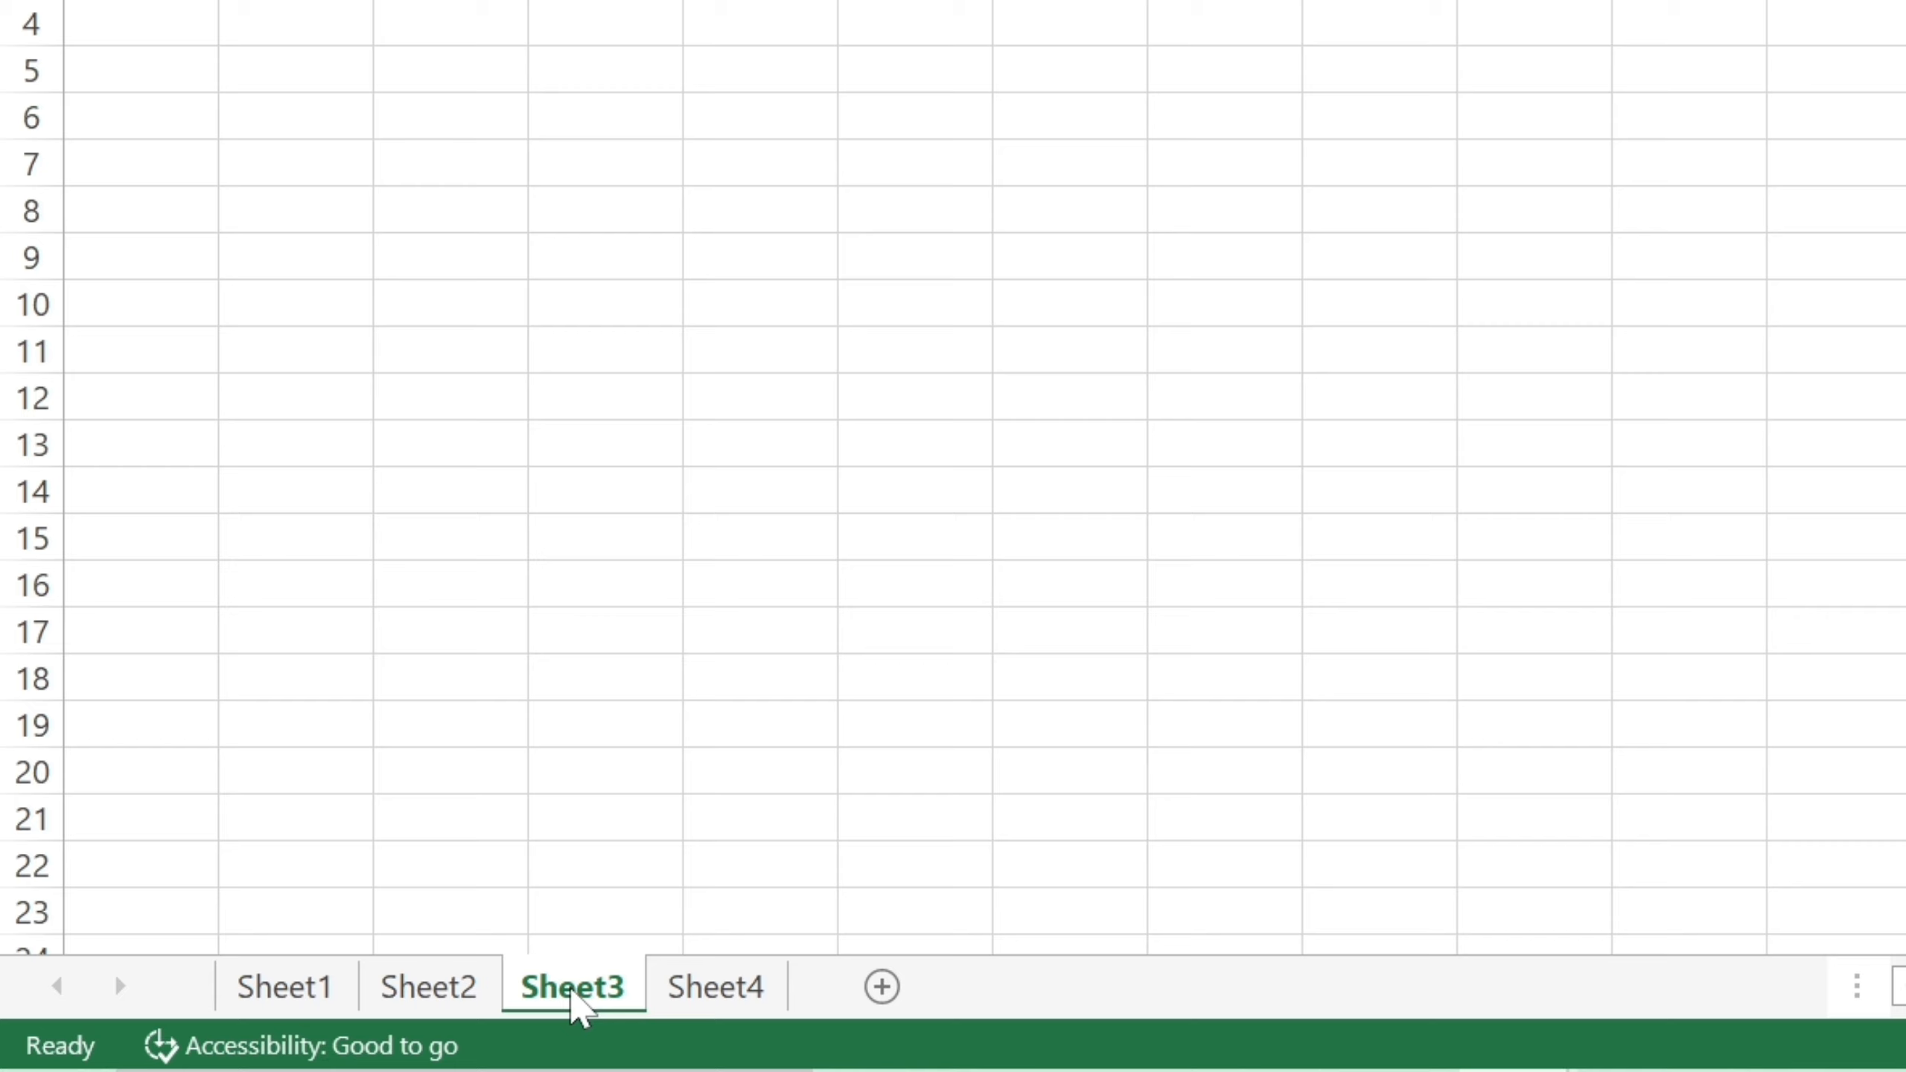
double_click(571, 989)
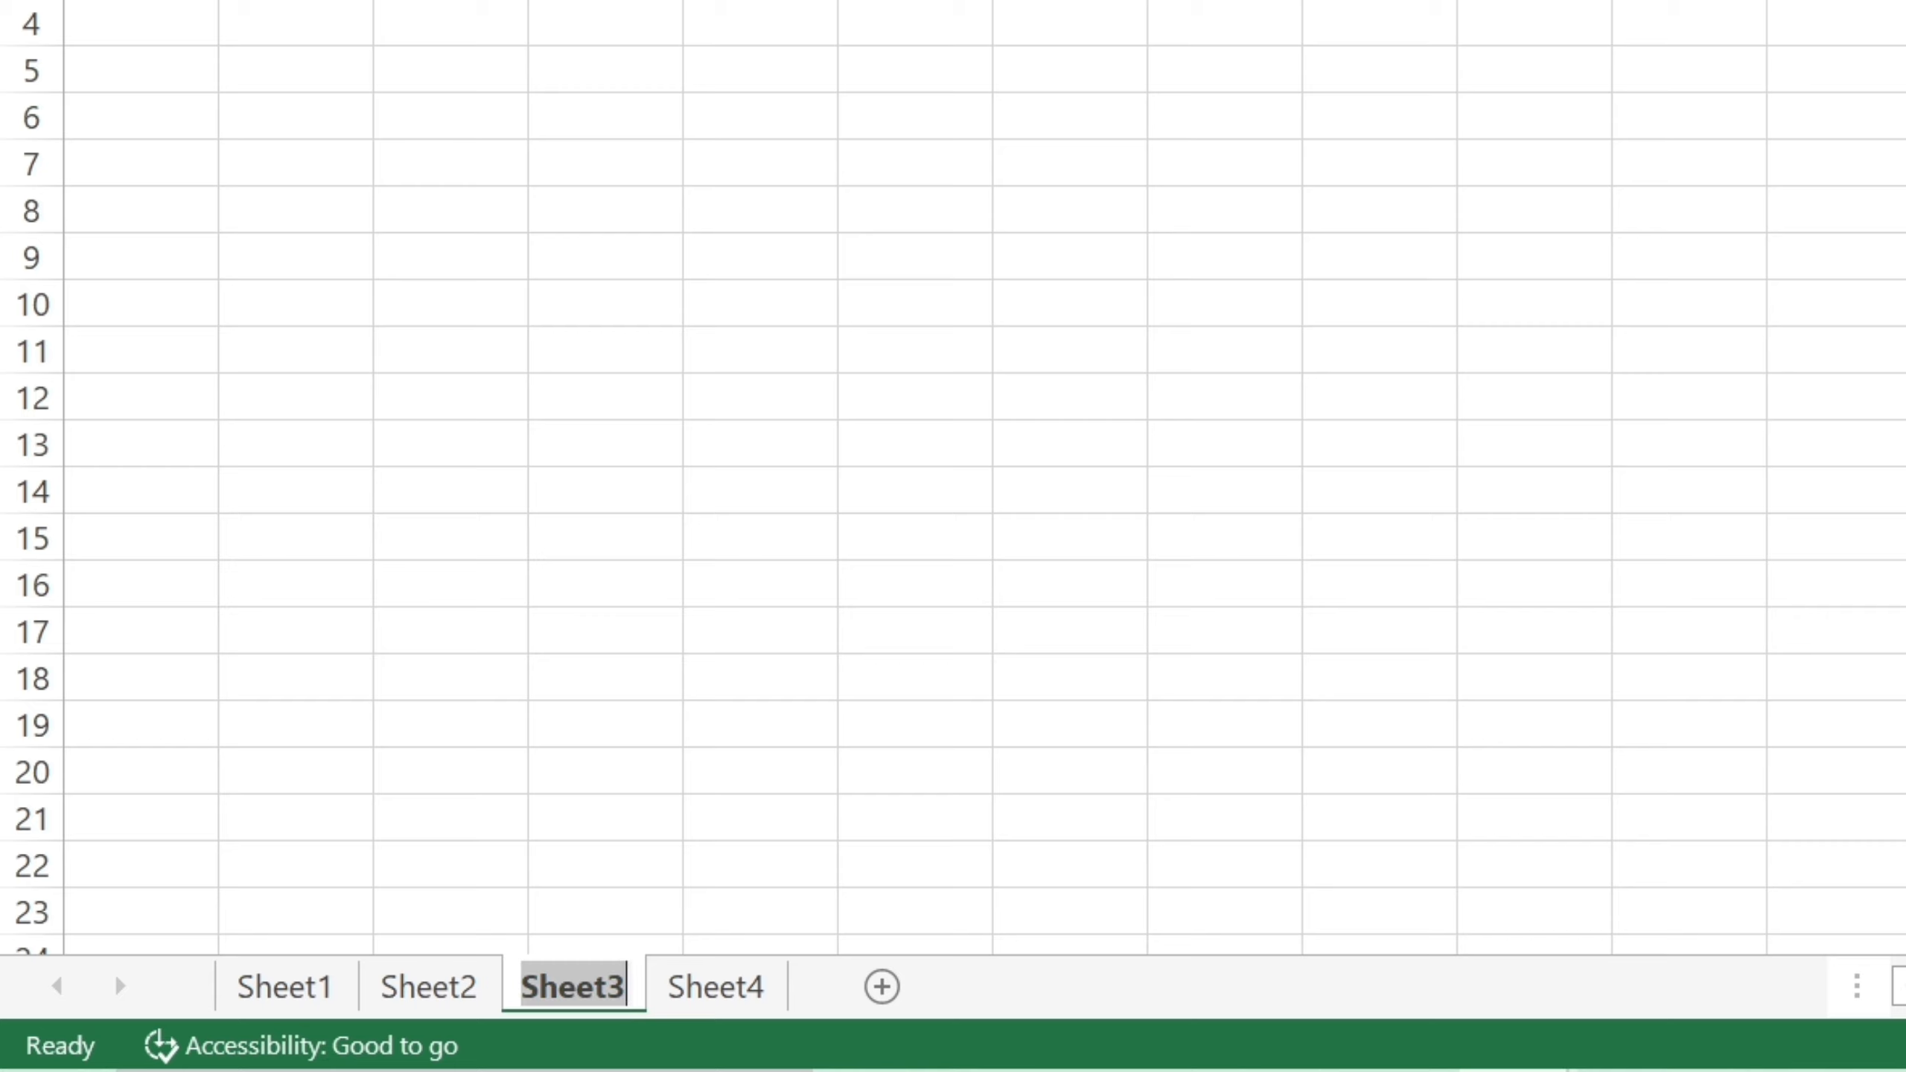
Replace the Sheet3 tab name with 'DC CLASS'.
key("BackSpace")
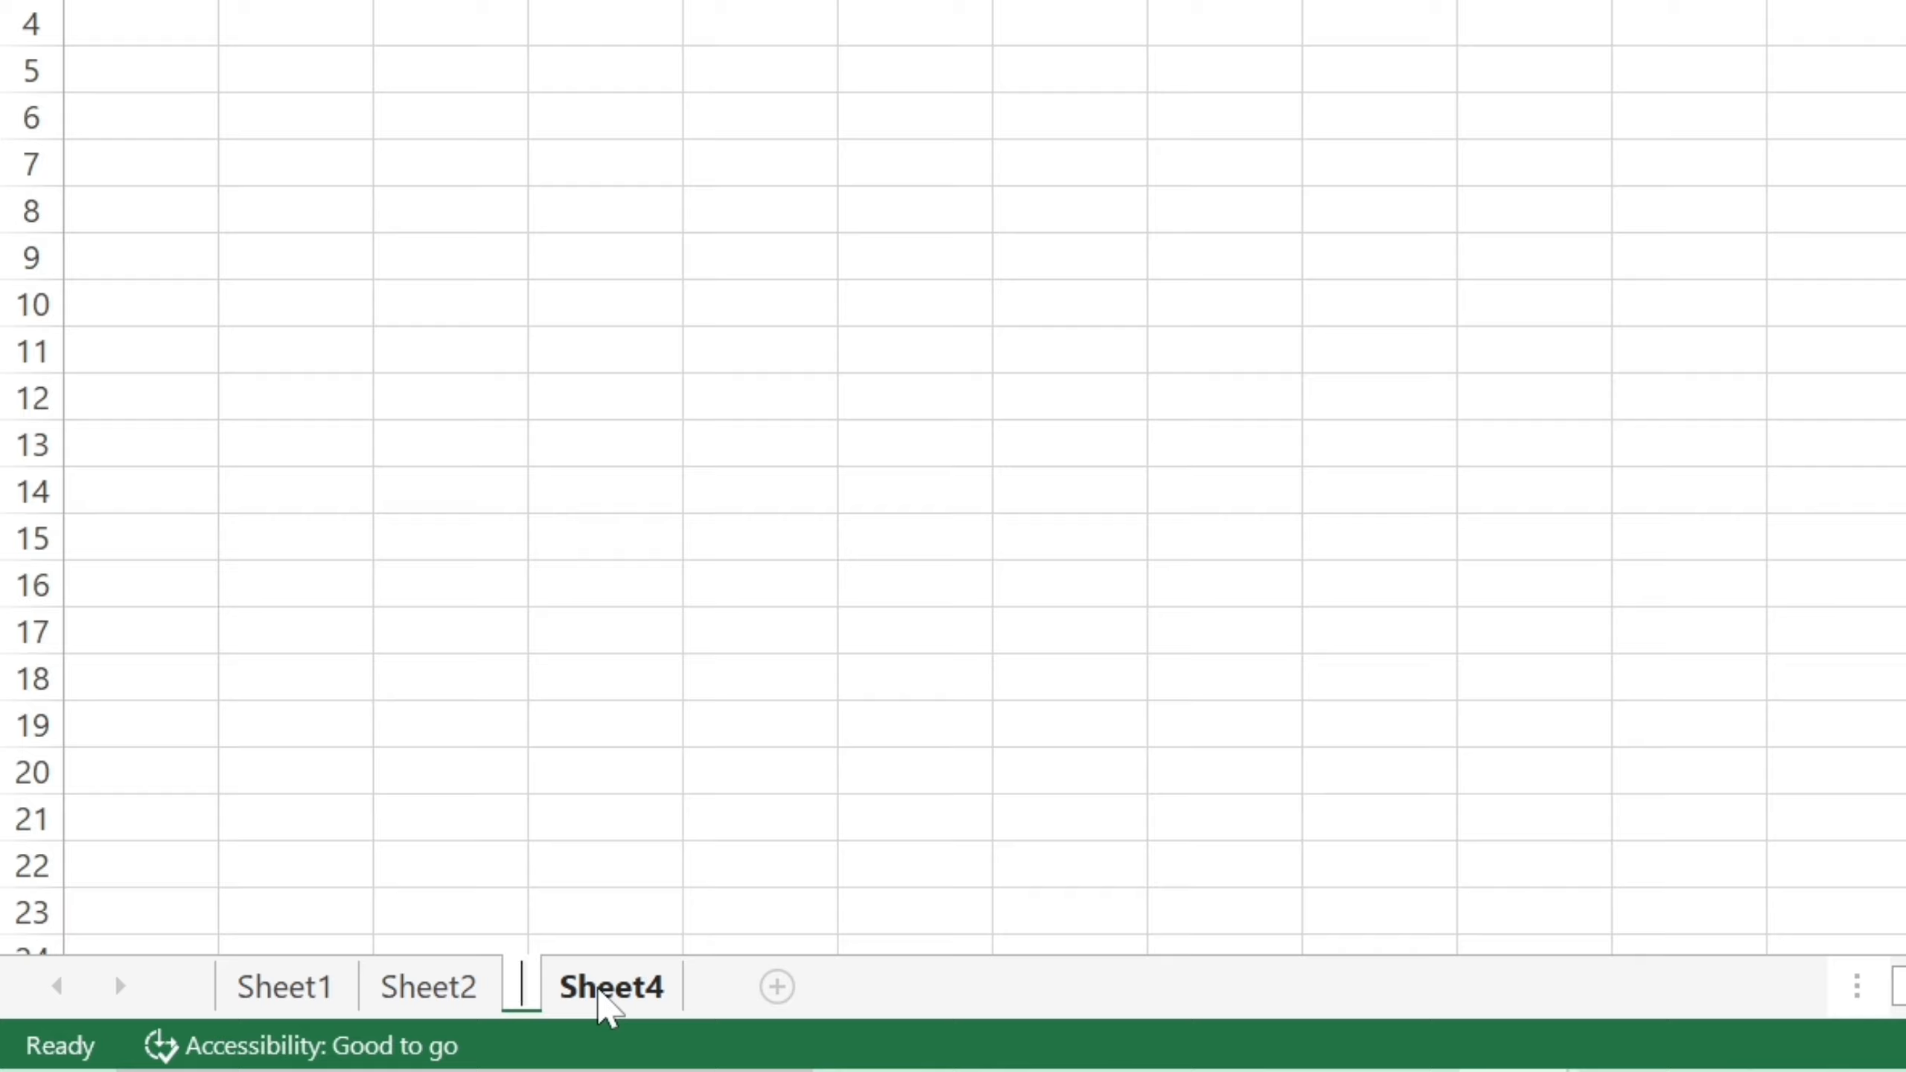
type("DC")
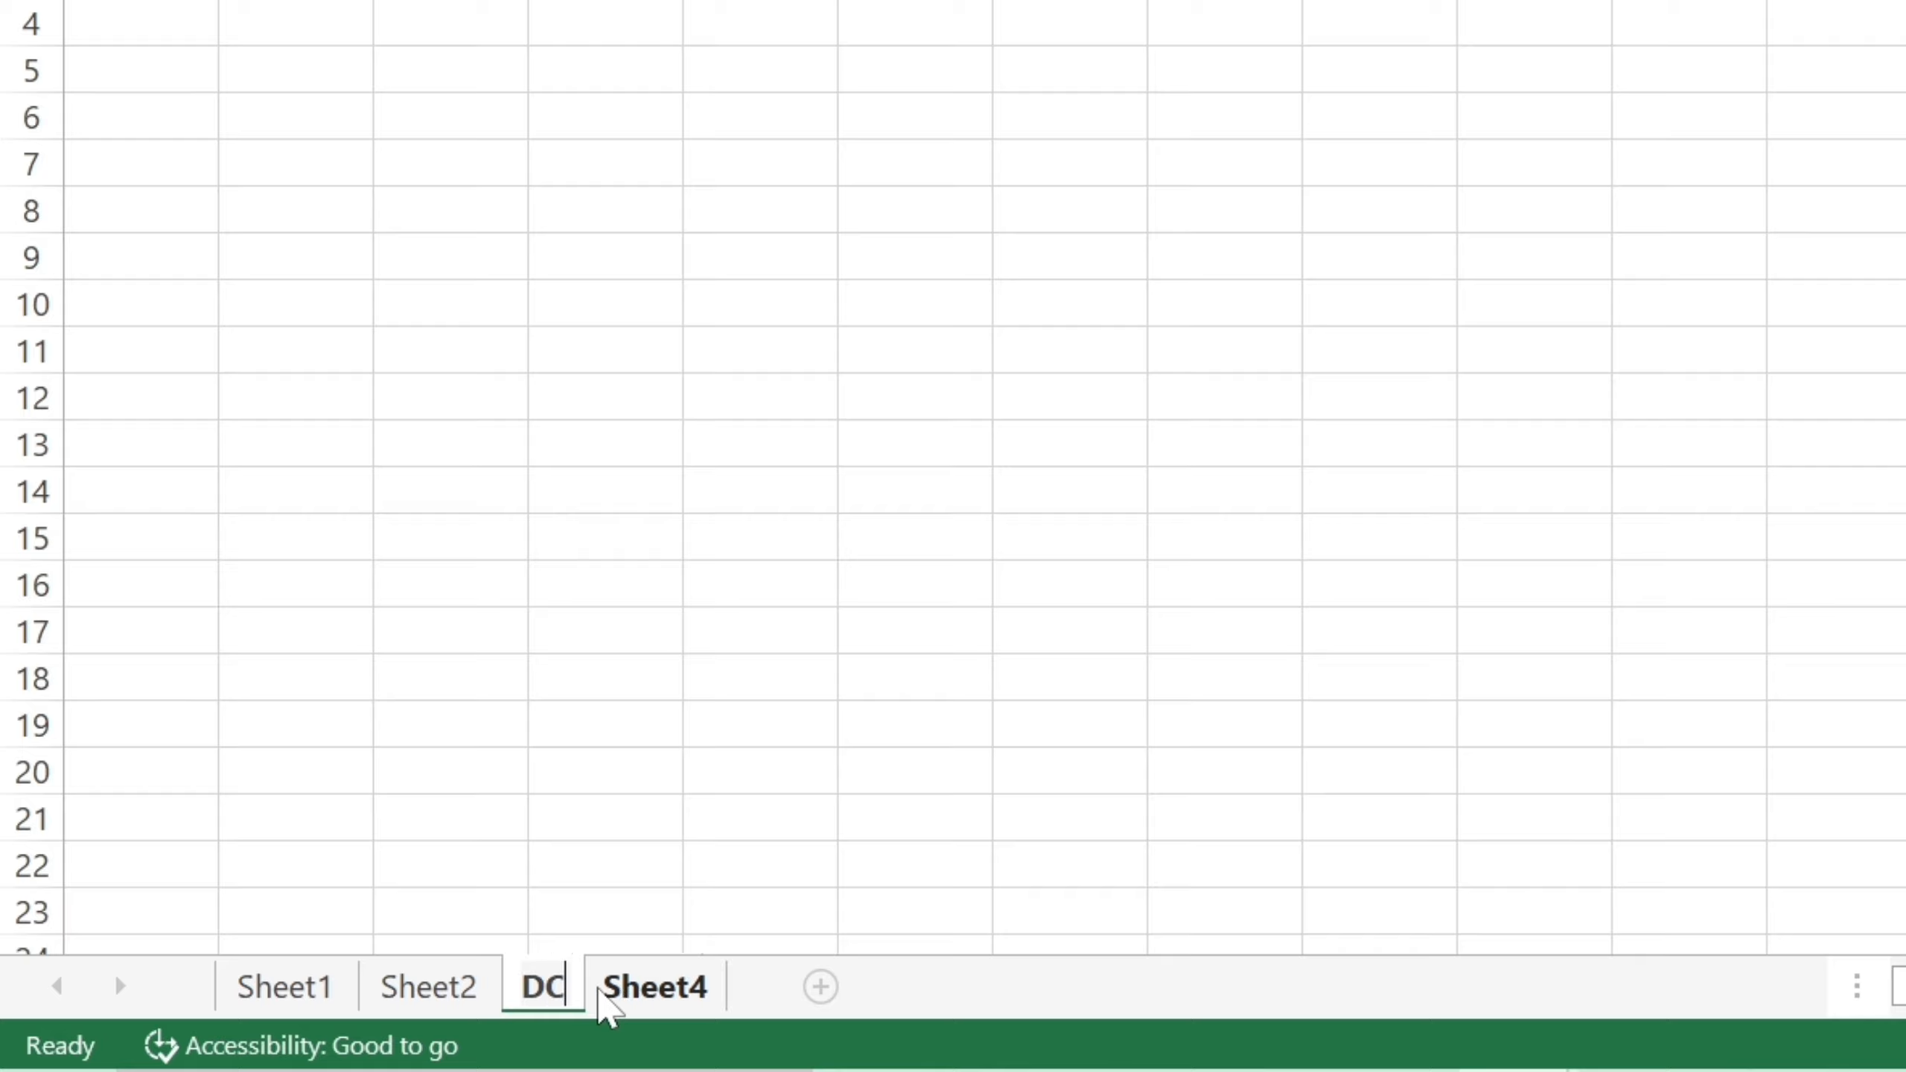
type(" CLASS")
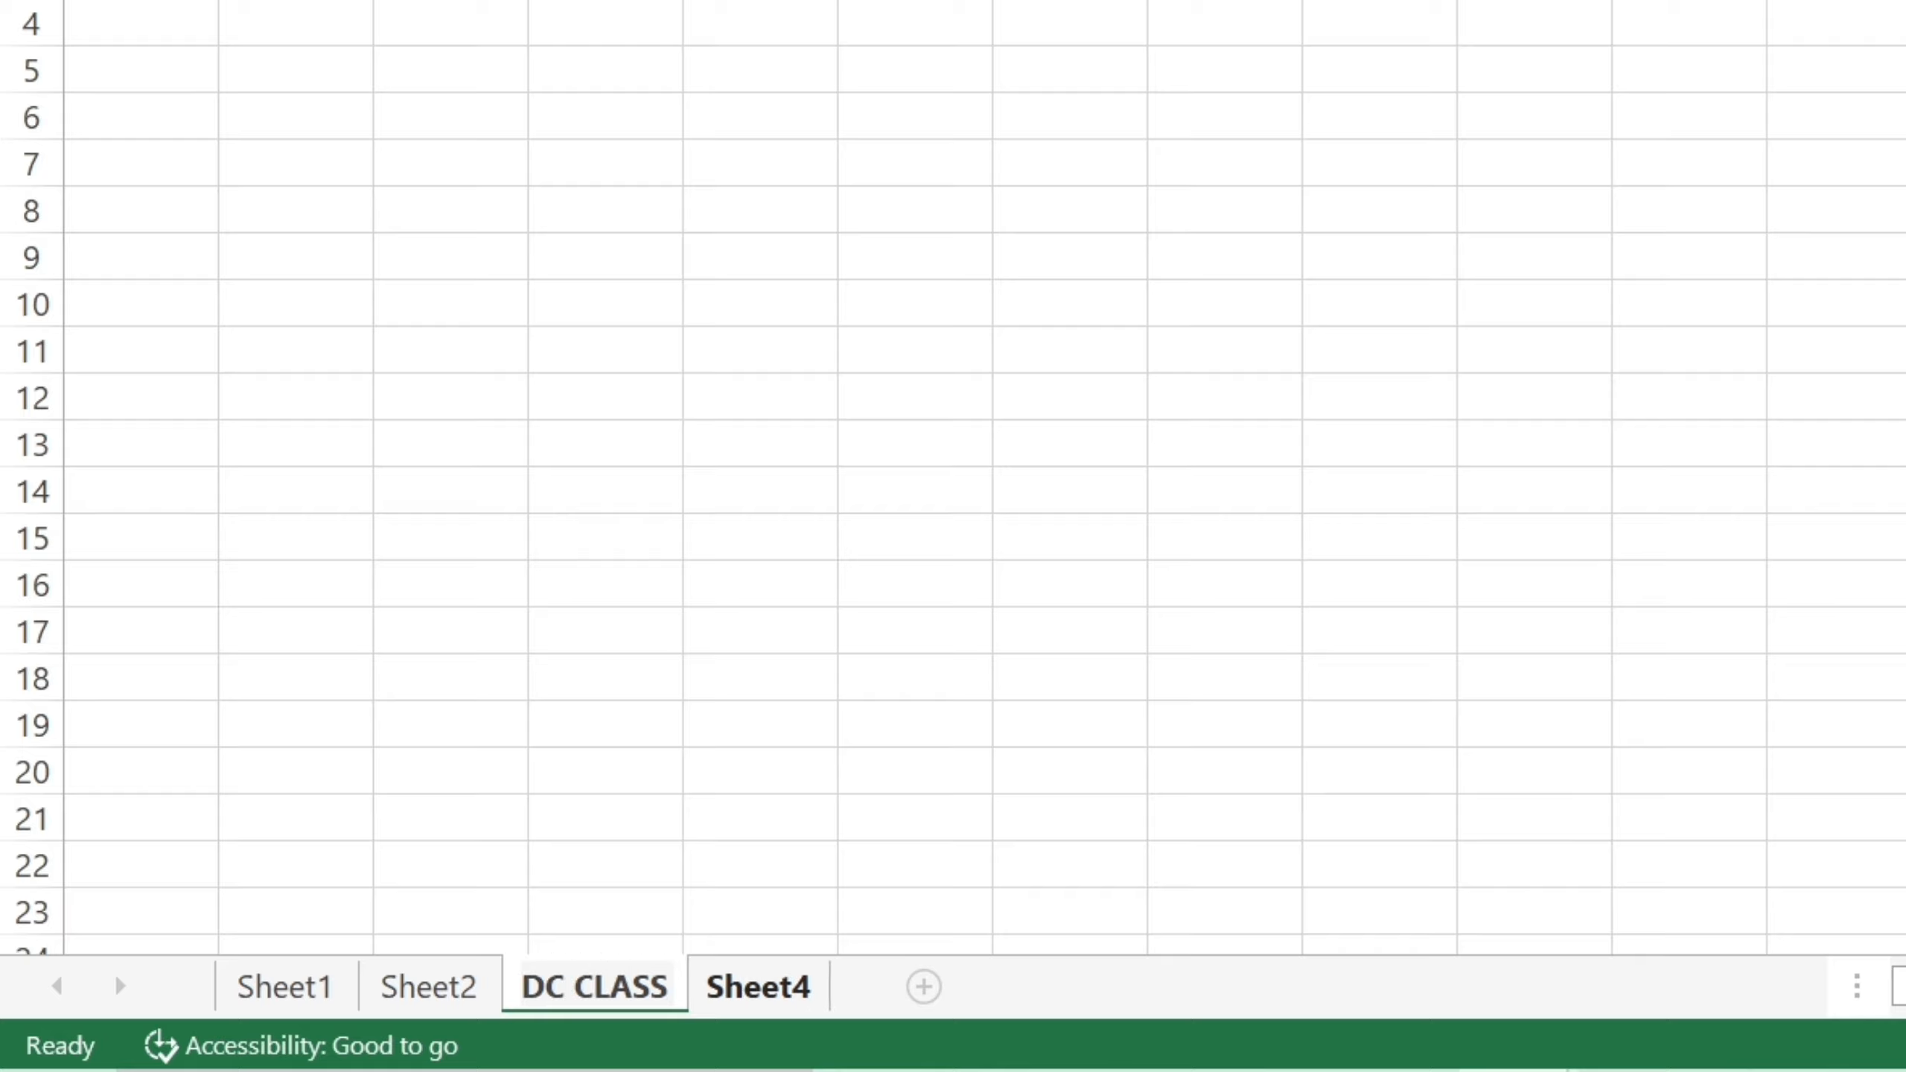
left_click(545, 787)
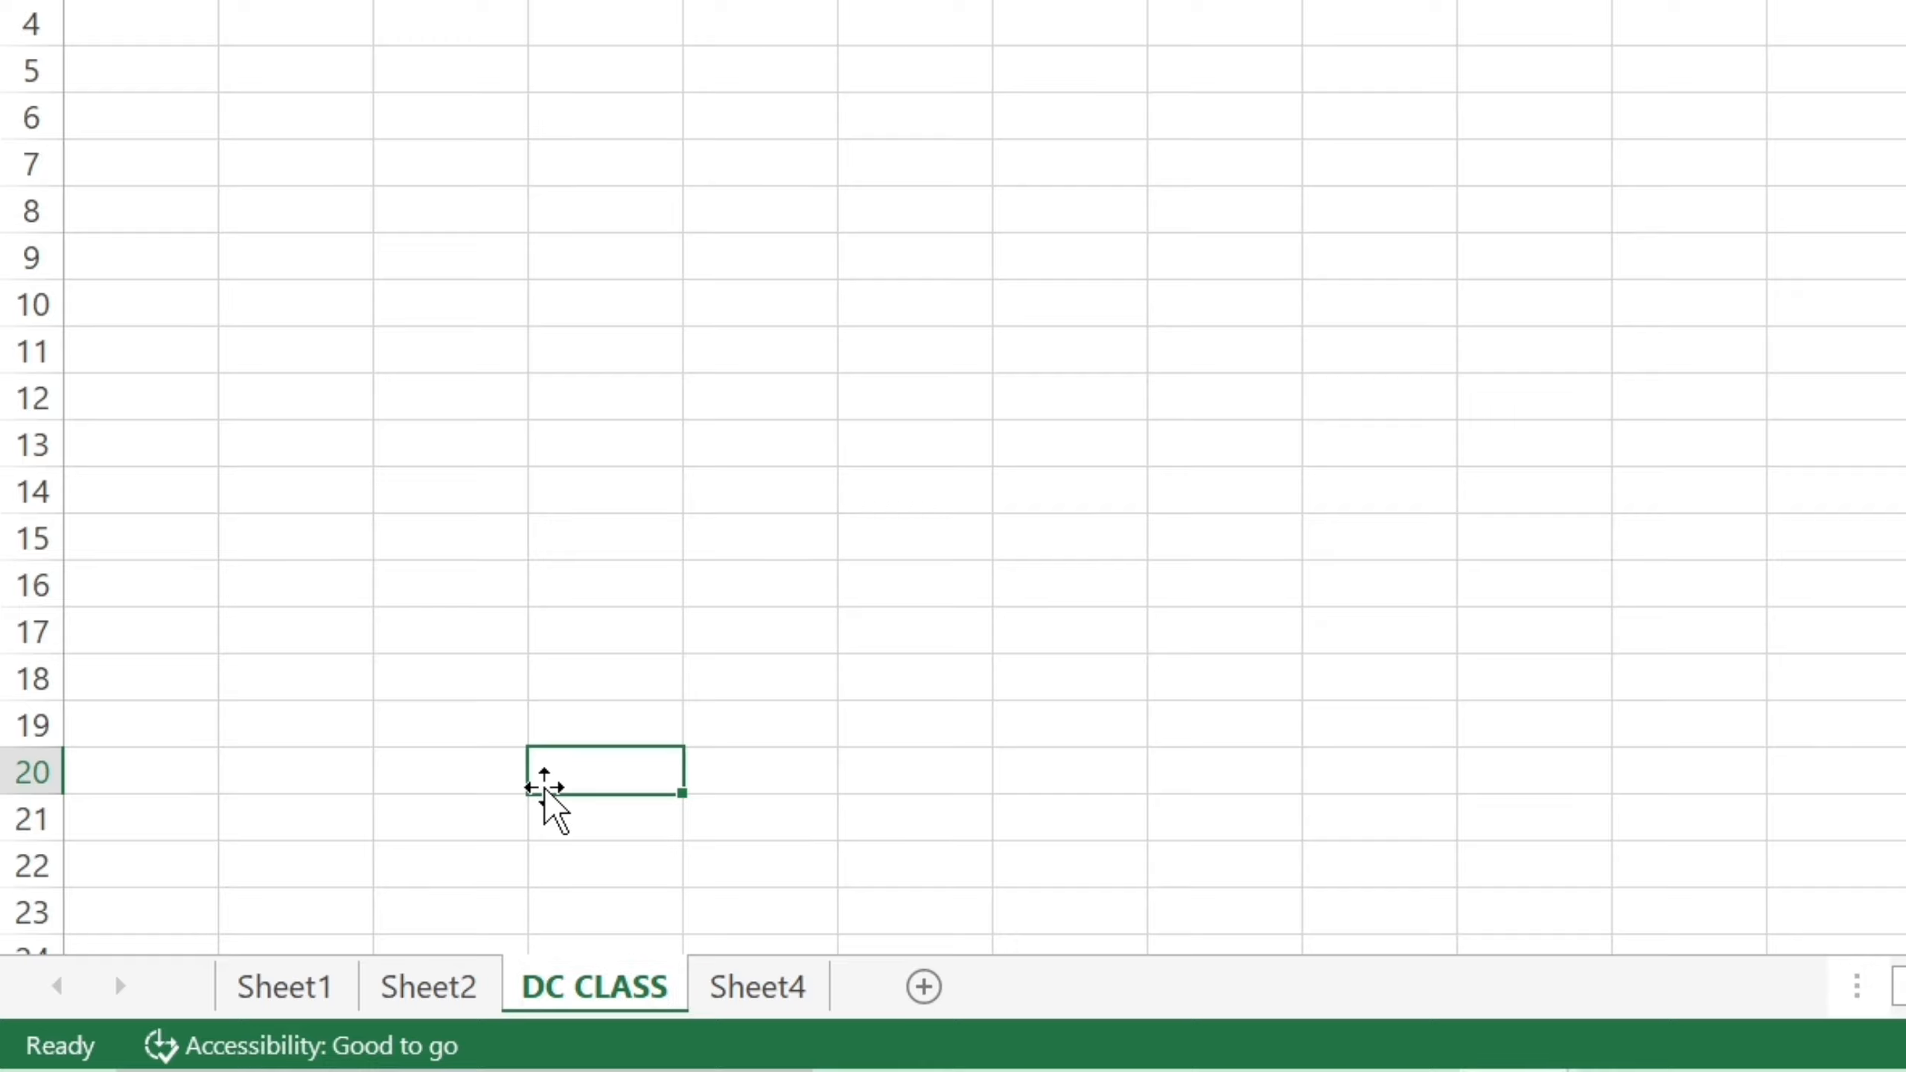
Rename Sheet4 to 'CLASS' via the tab's Rename command, then switch to Sheet2.
right_click(744, 992)
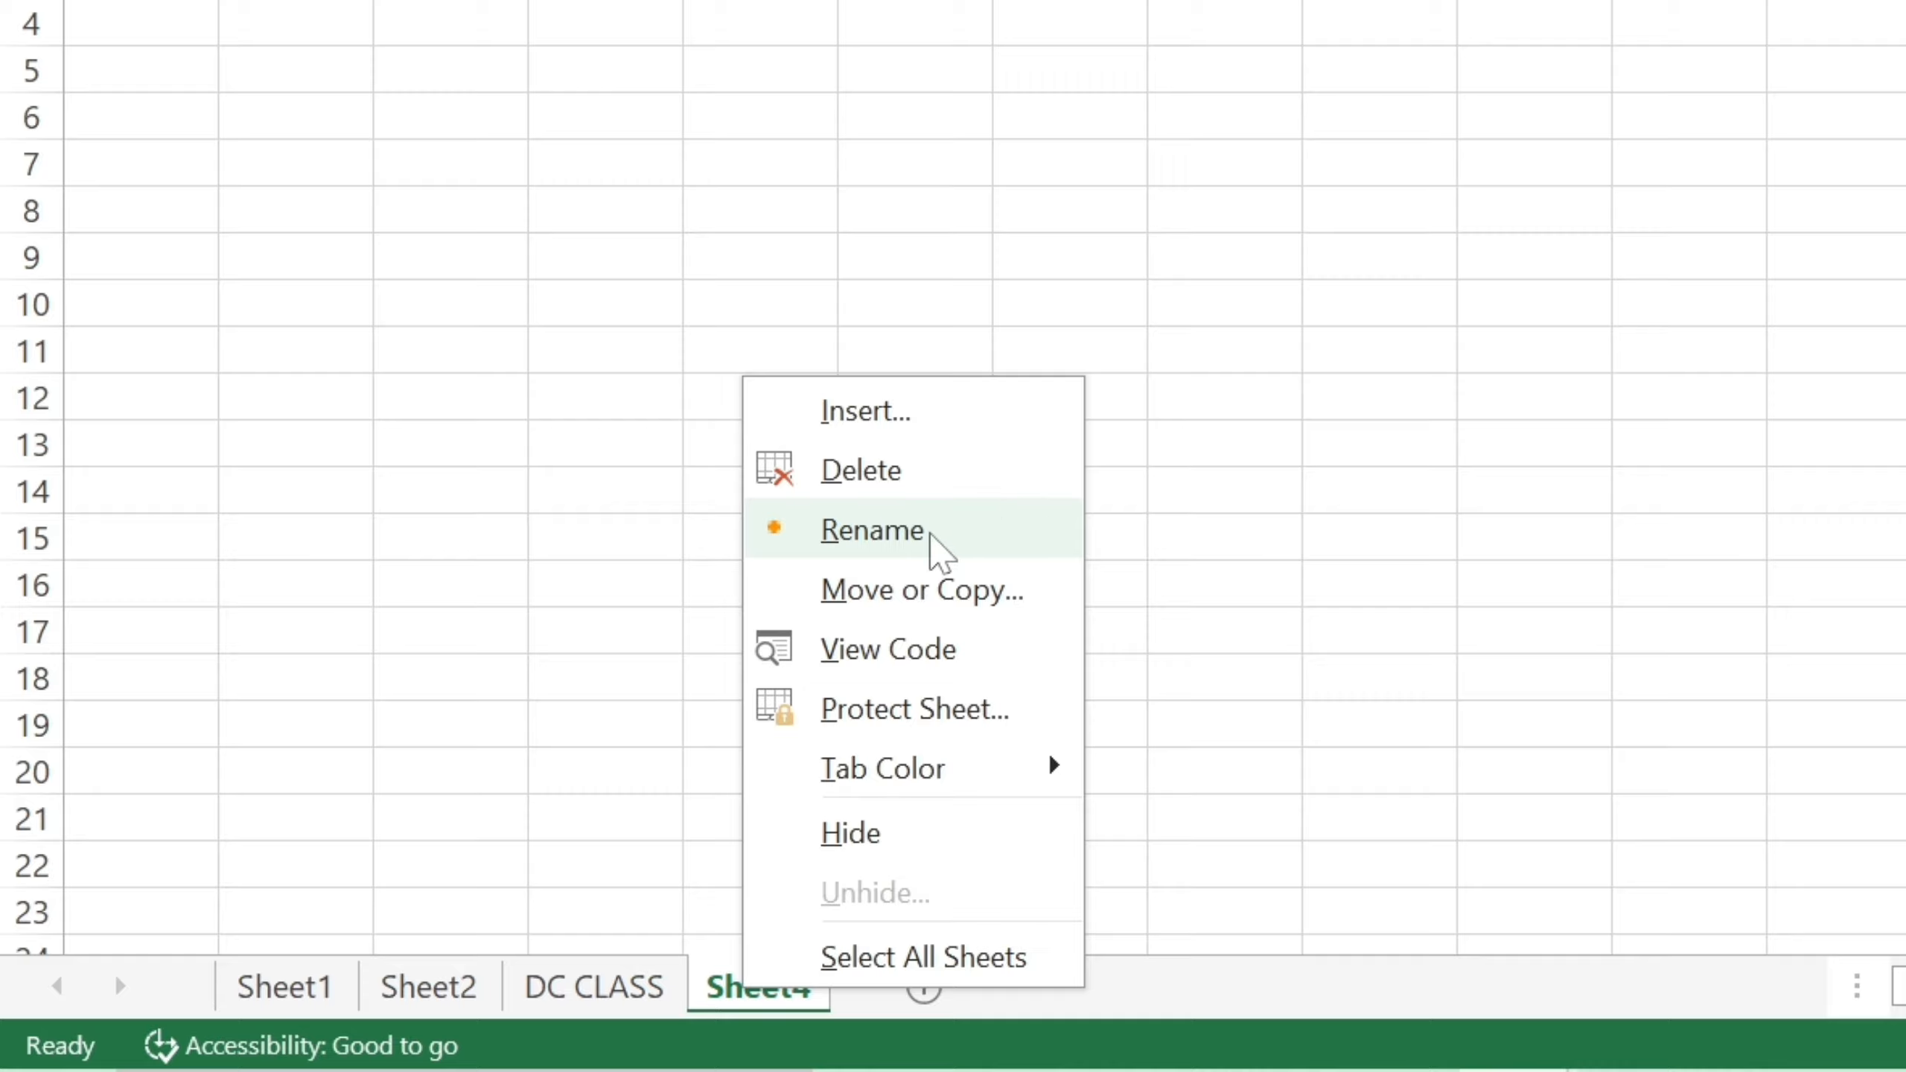
left_click(819, 554)
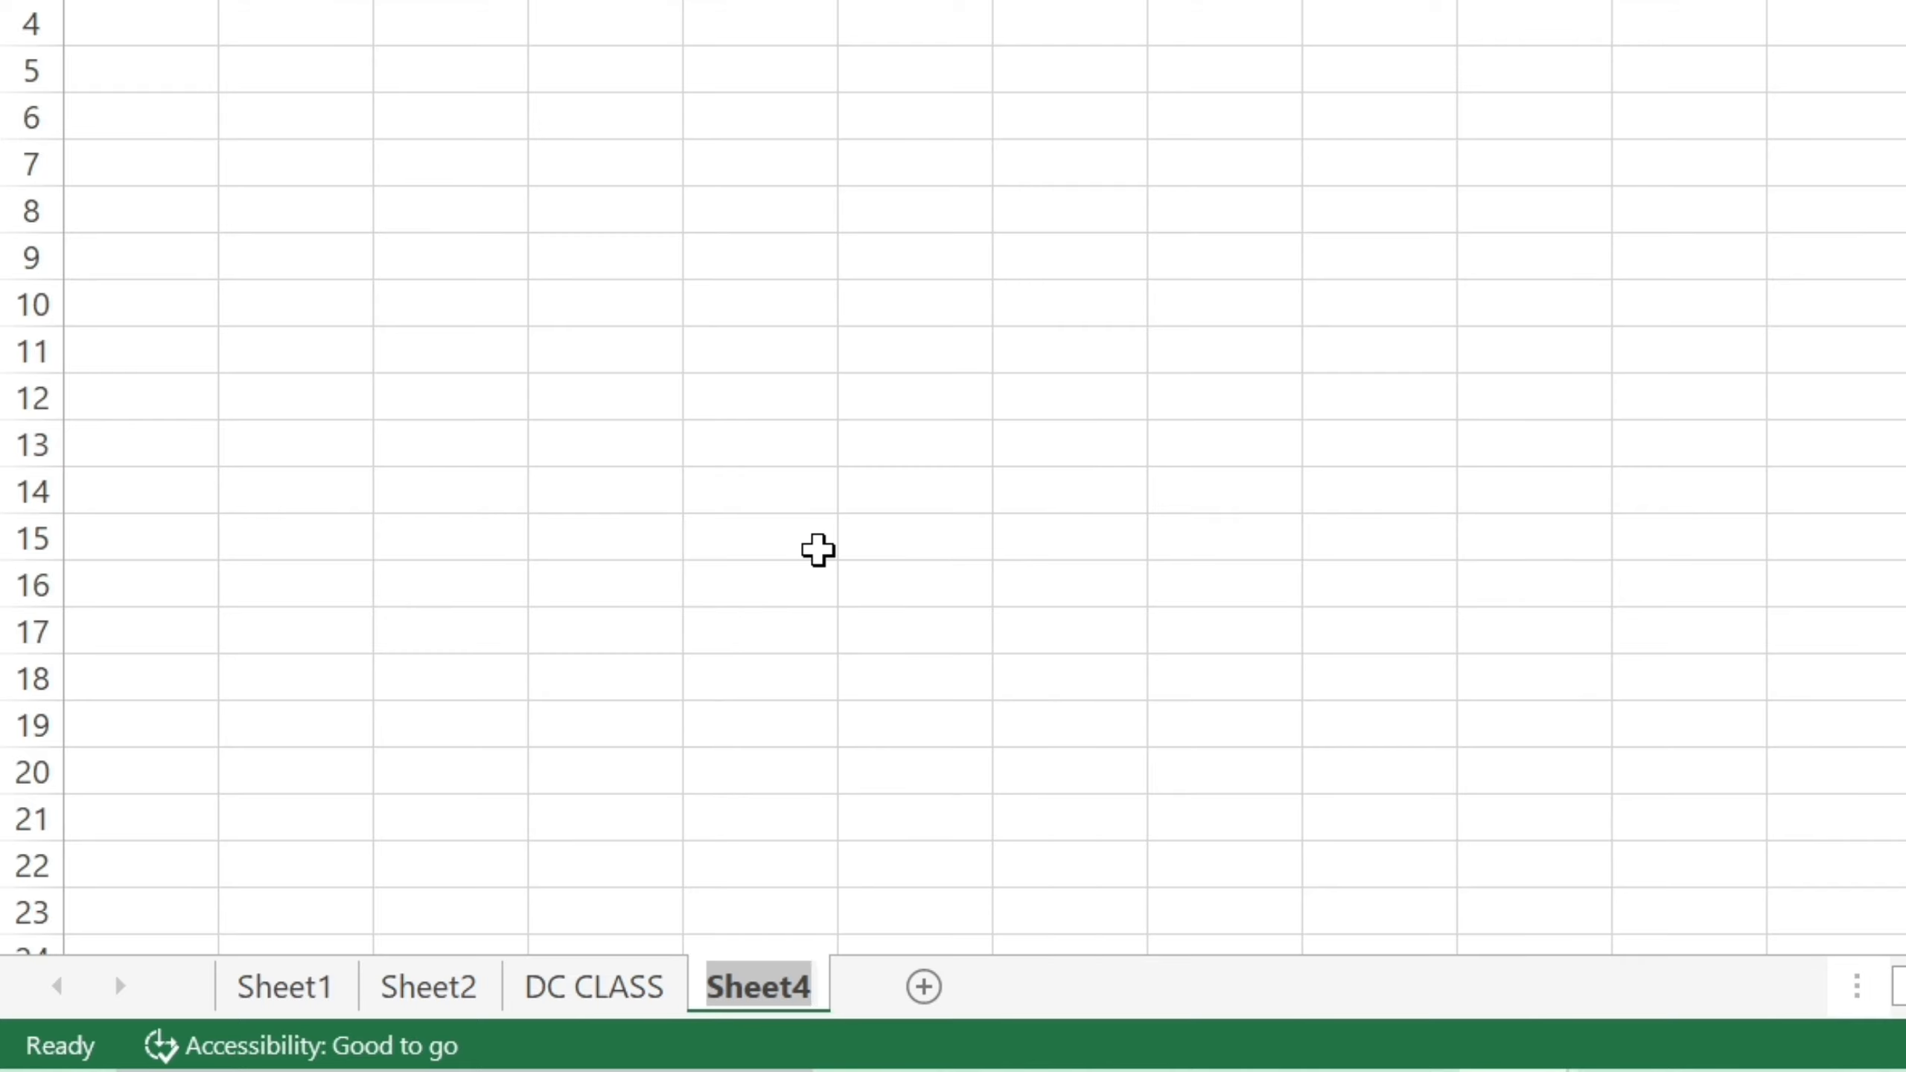
key("BackSpace")
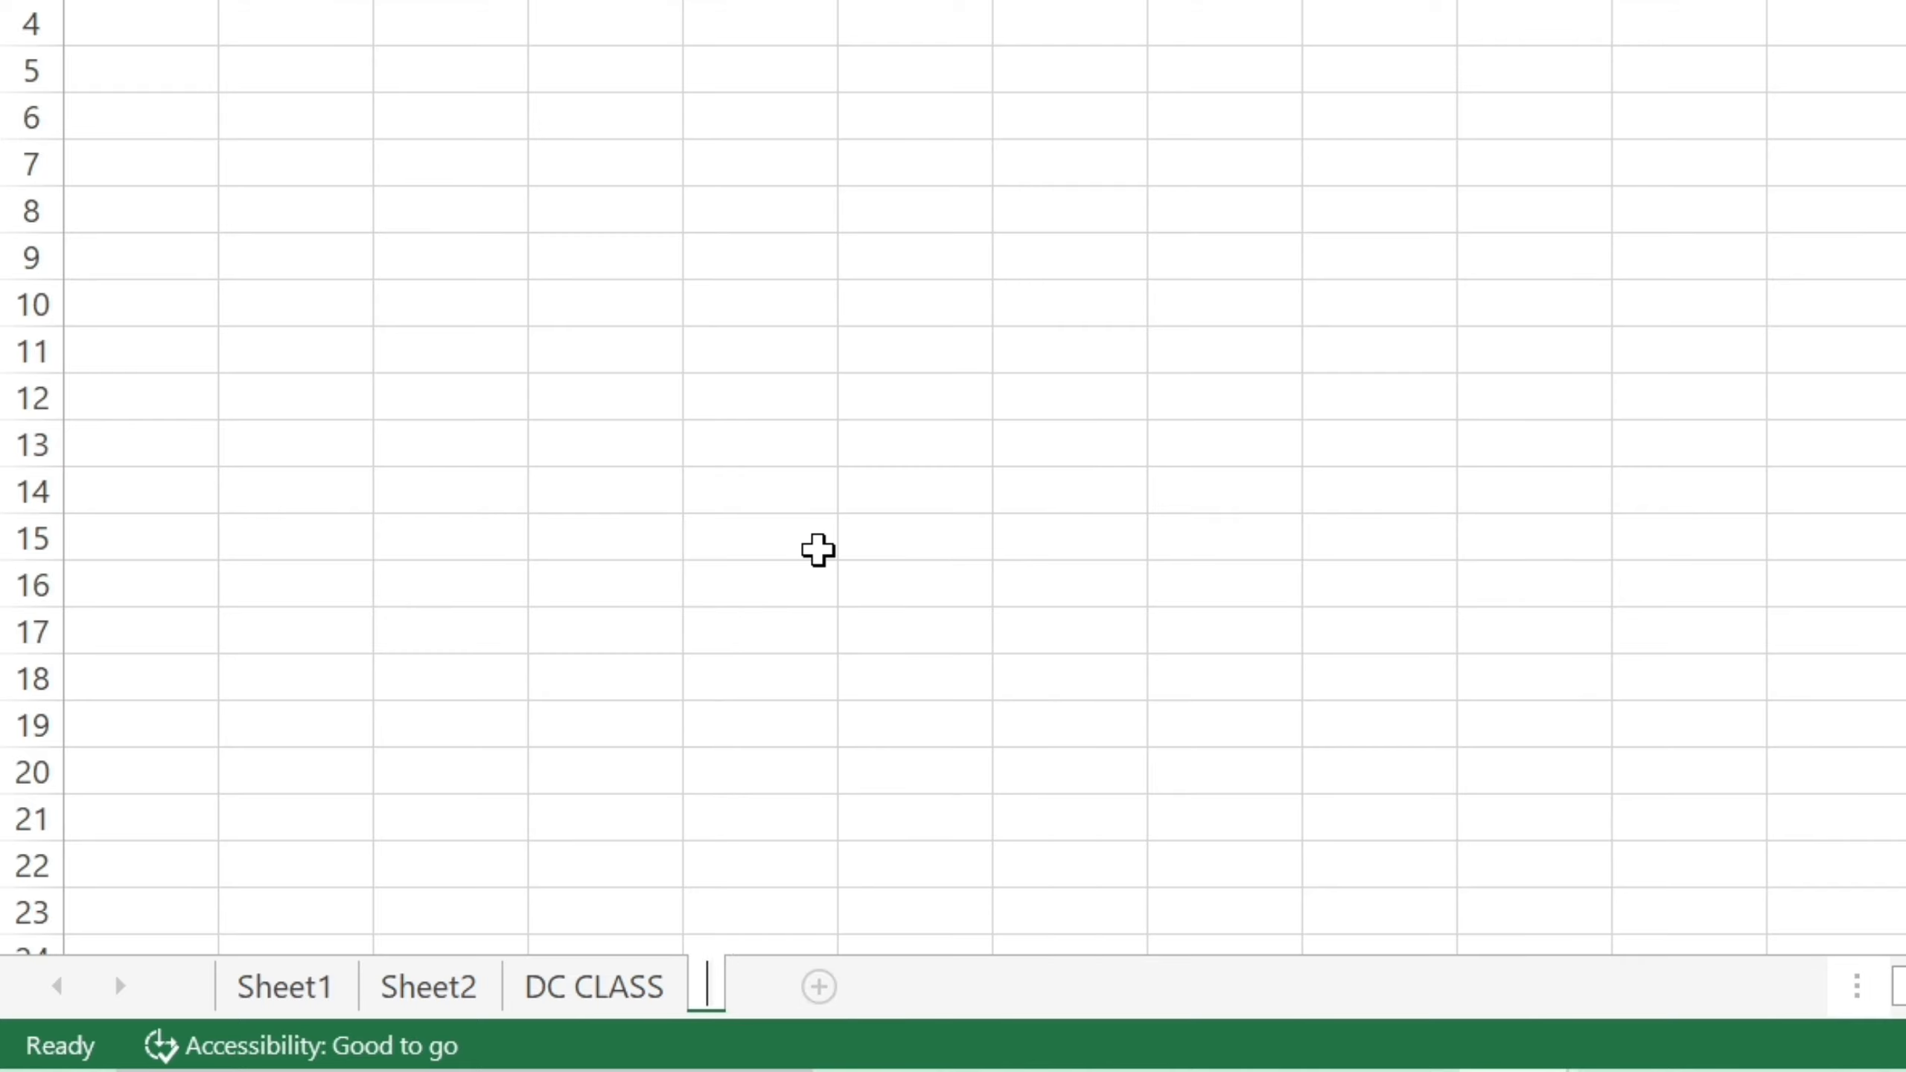
type("CLASS")
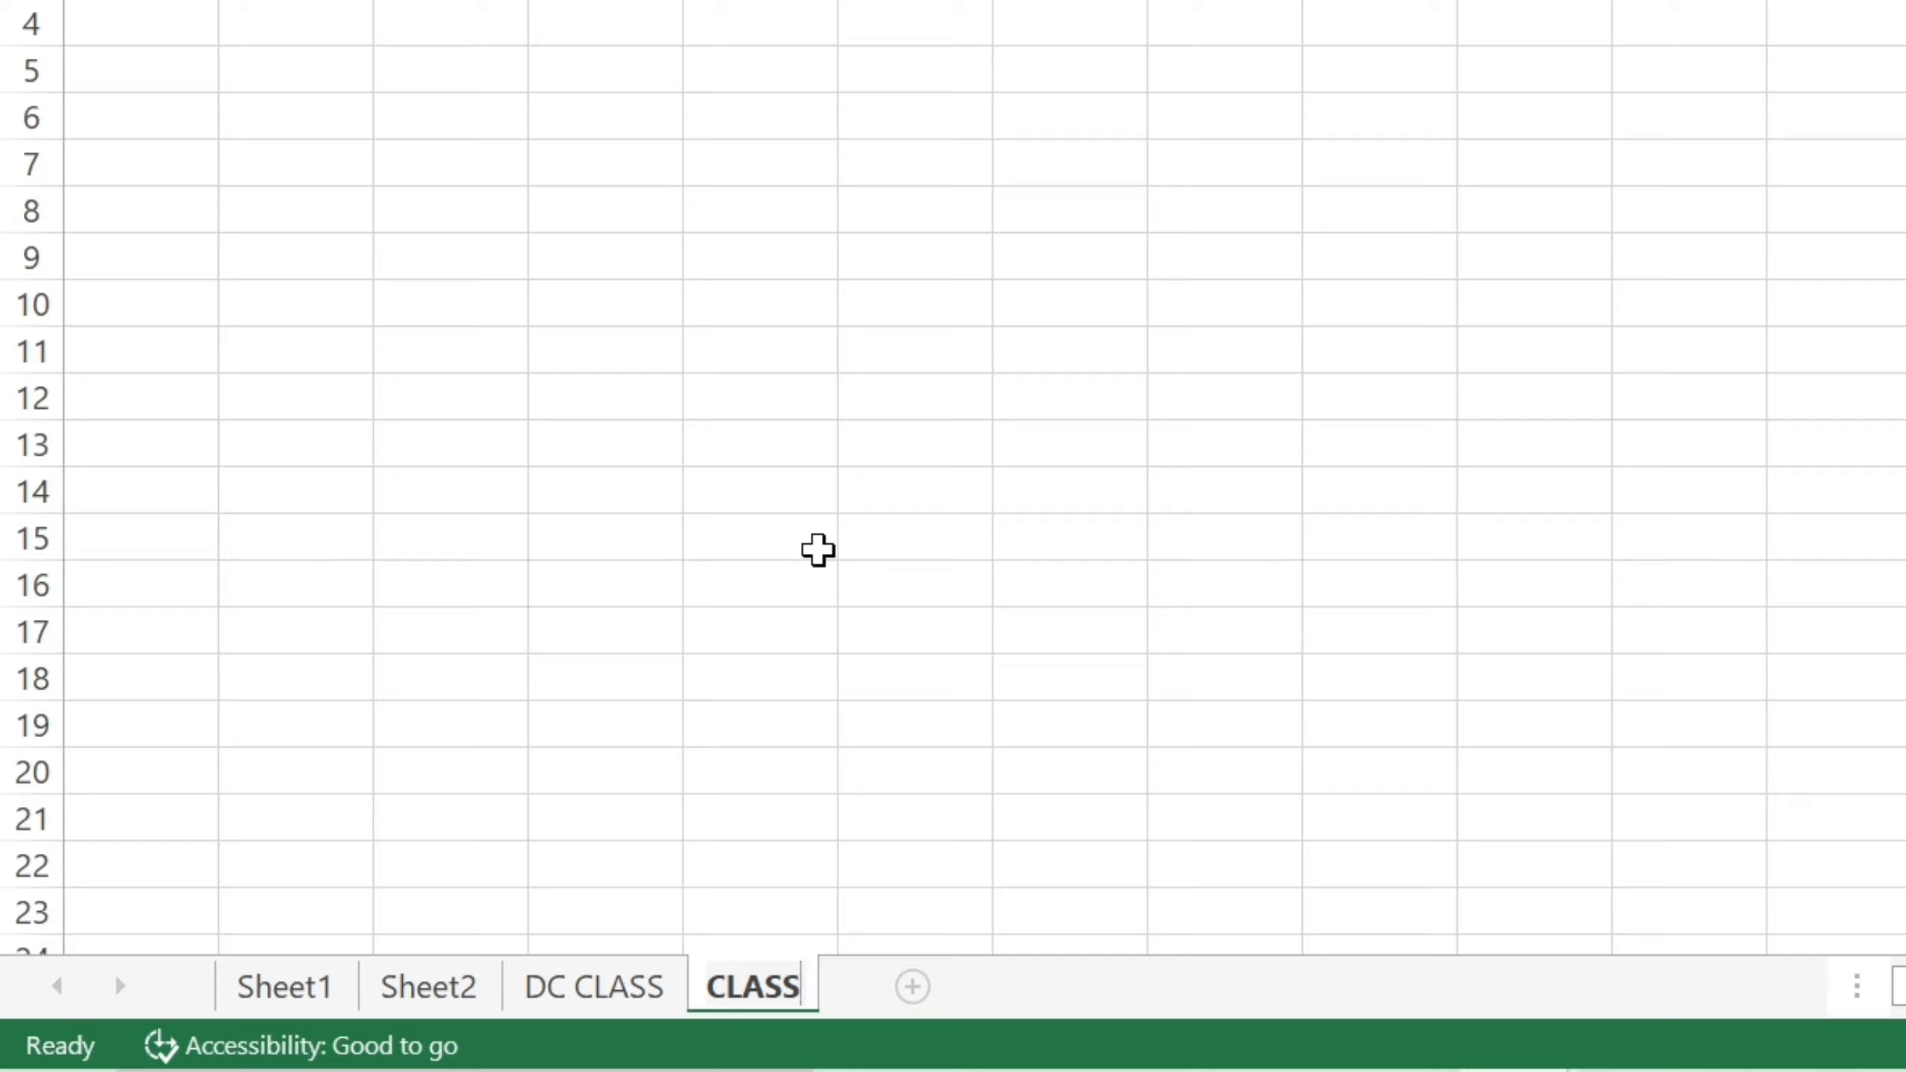
left_click(741, 866)
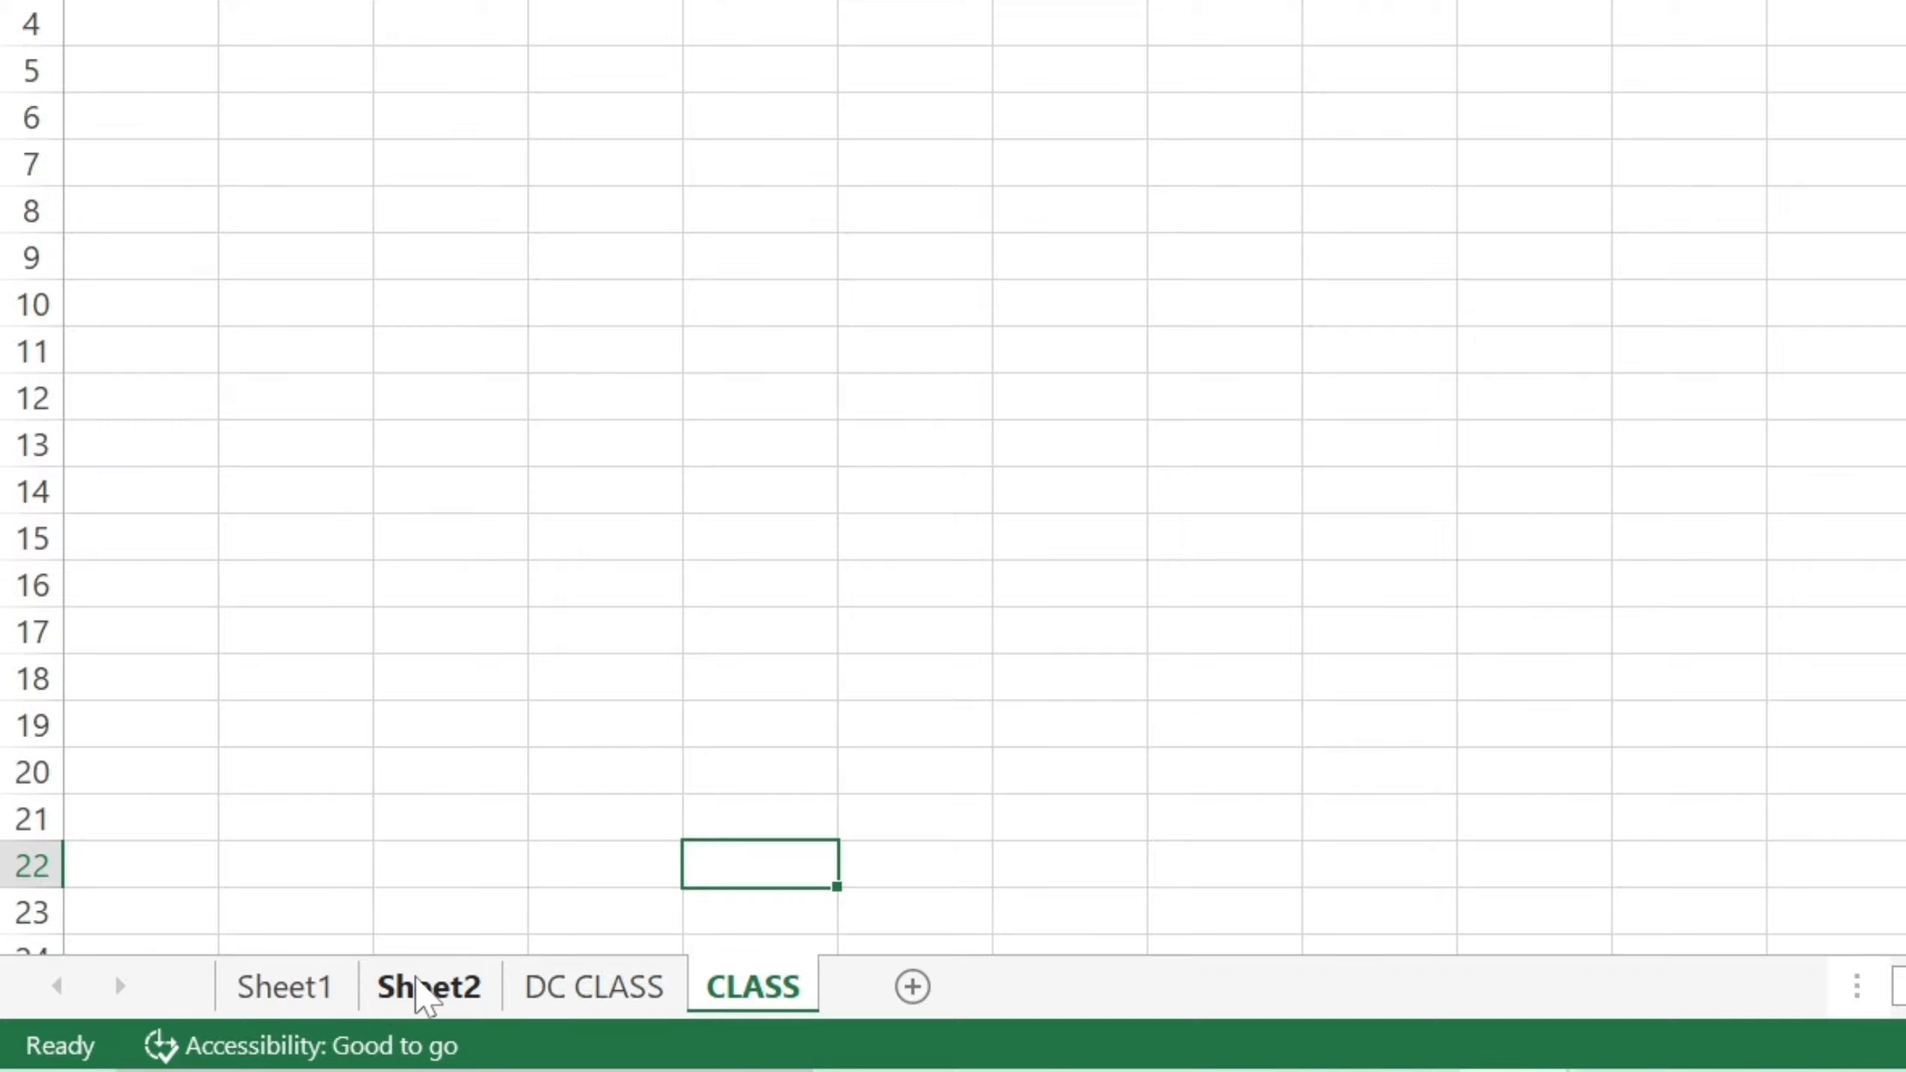
left_click(424, 988)
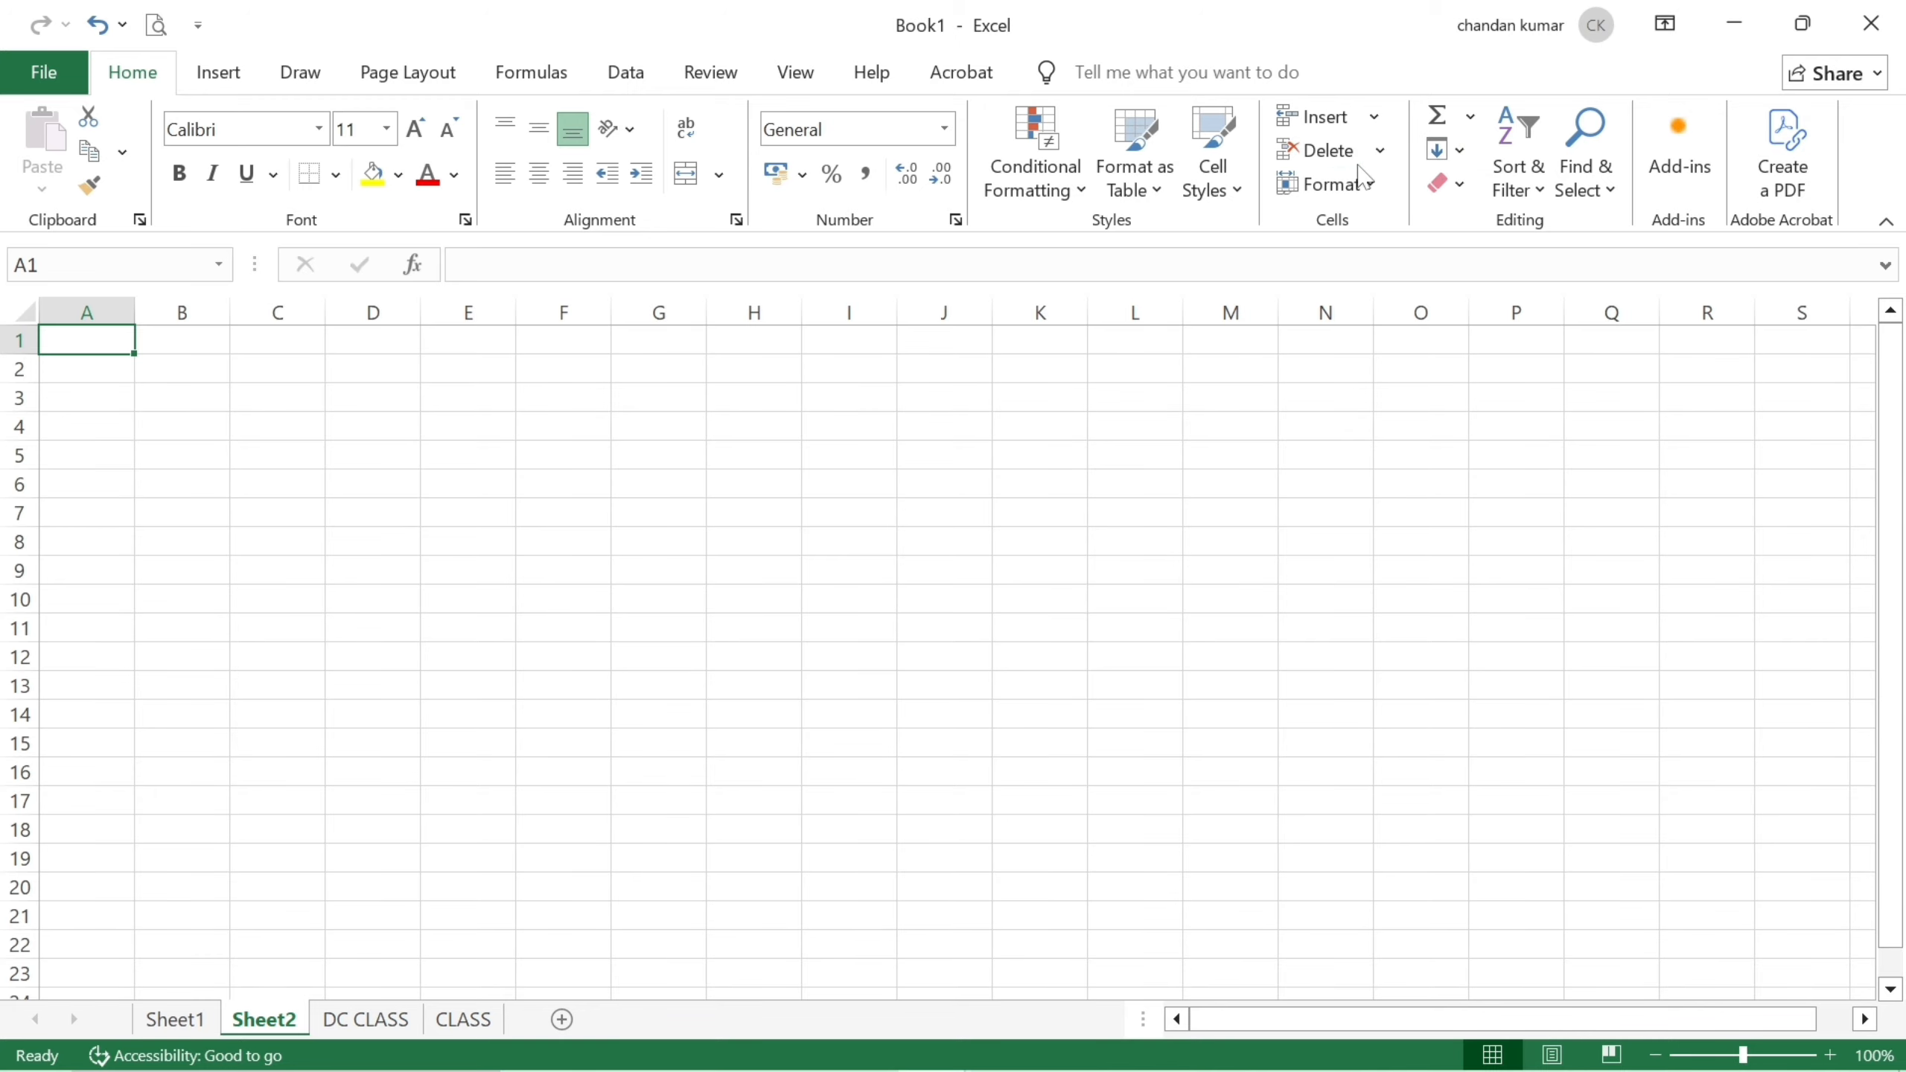
Rename Sheet2 to 'DC' through Home > Format > Rename Sheet, then return to Sheet1.
left_click(1376, 189)
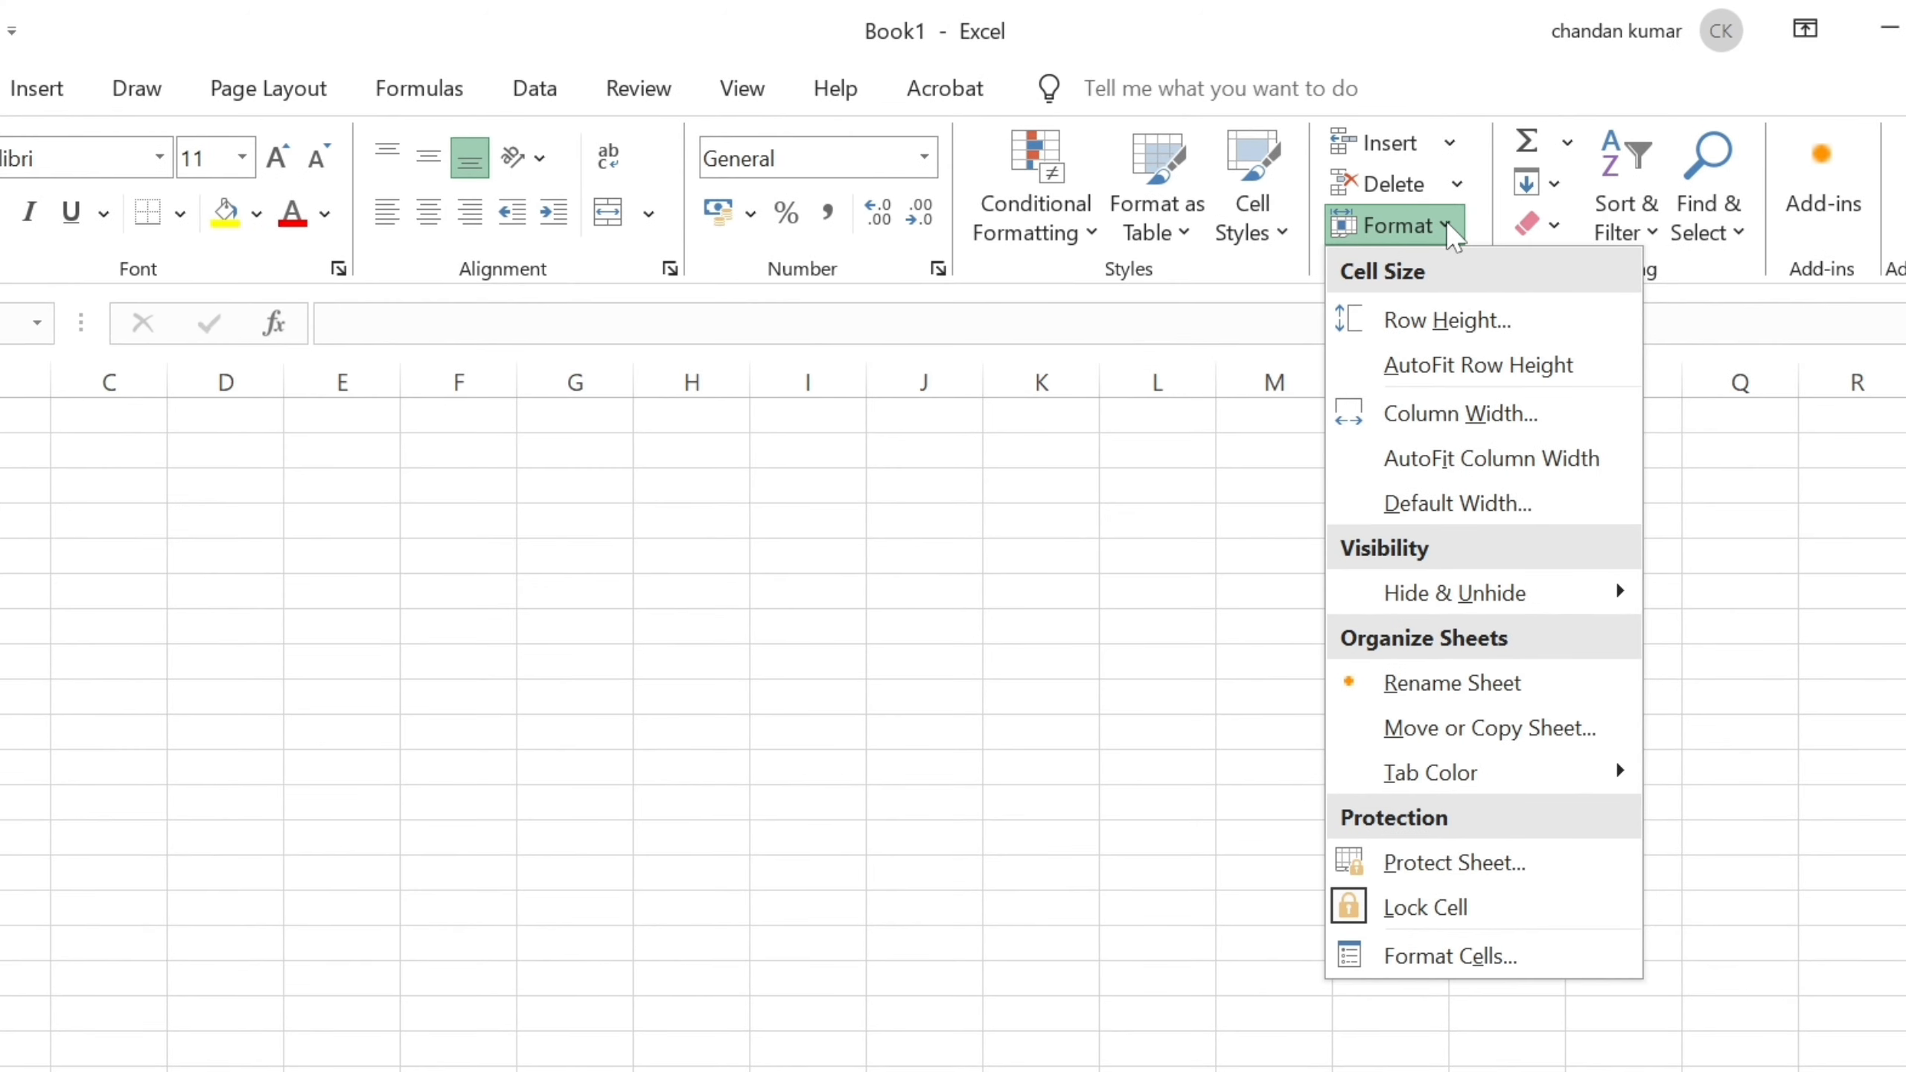
mouse_move(1463, 778)
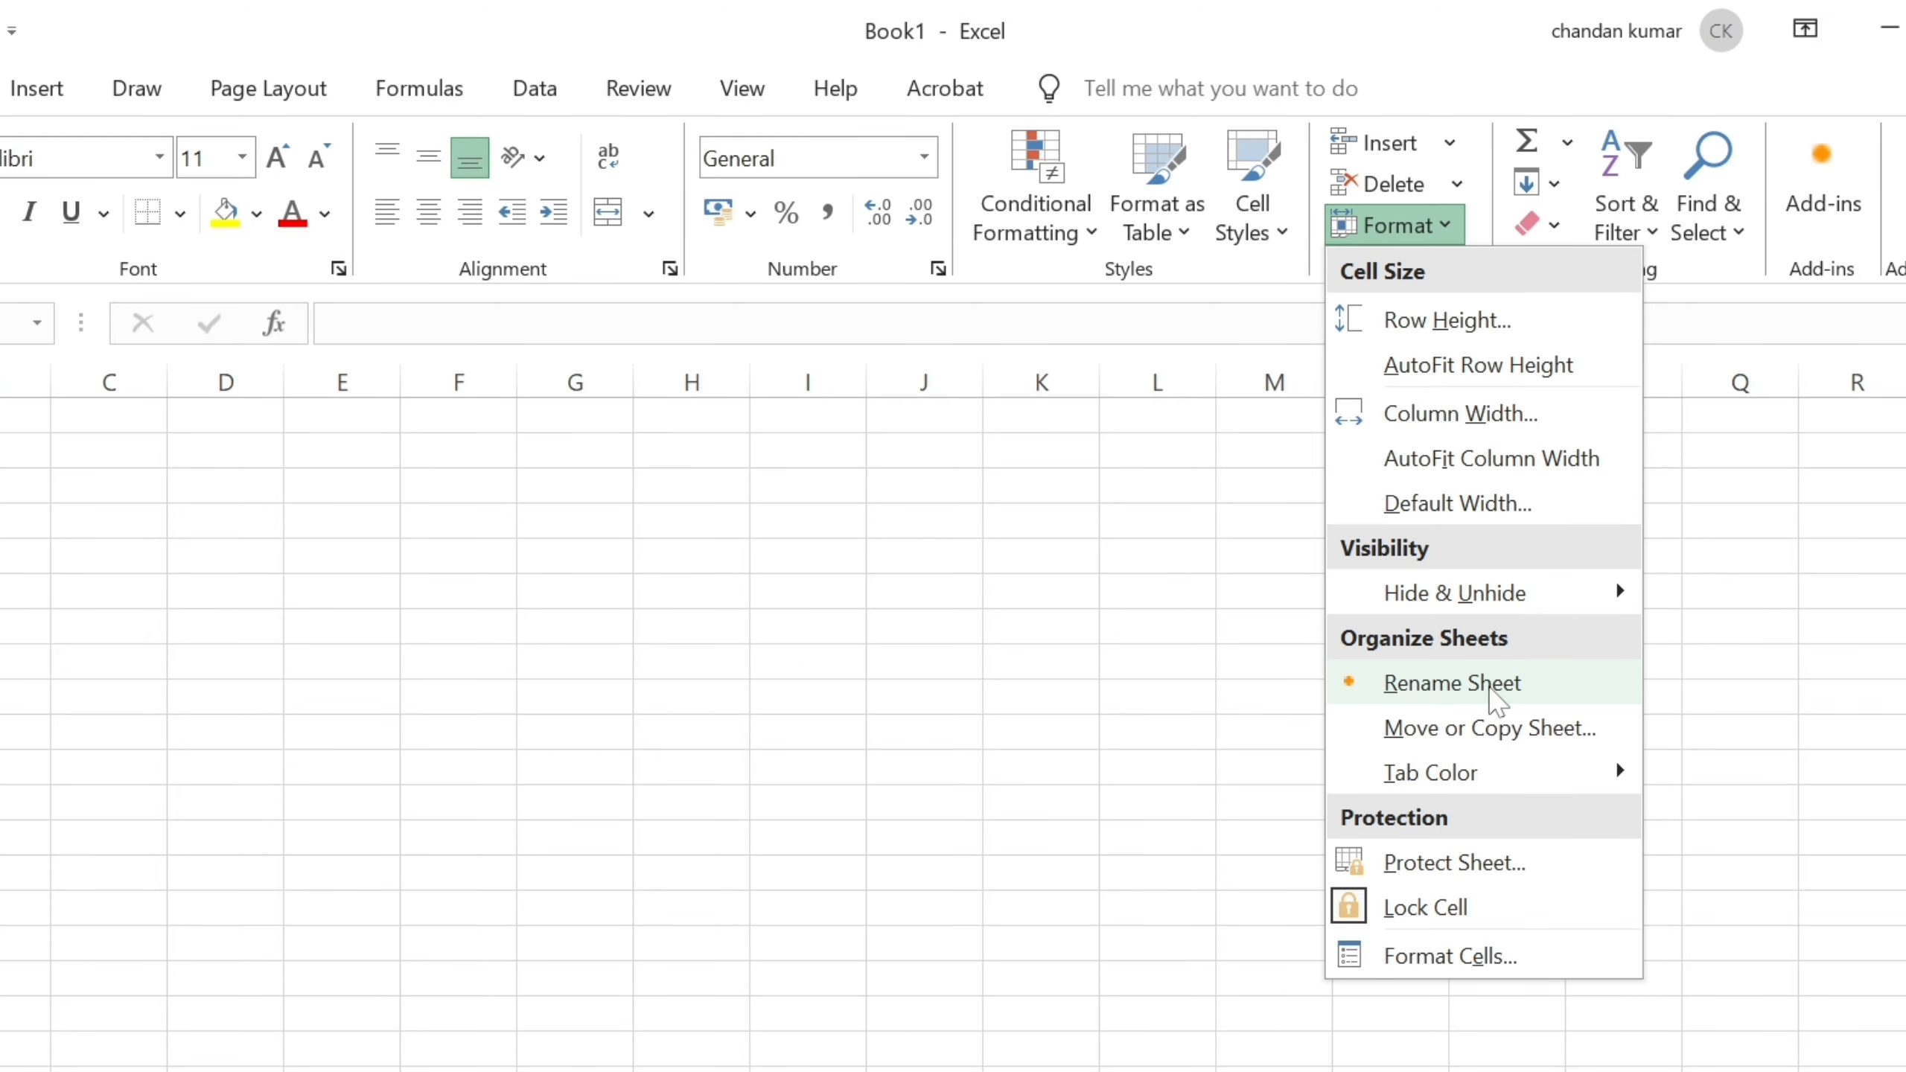
left_click(1491, 689)
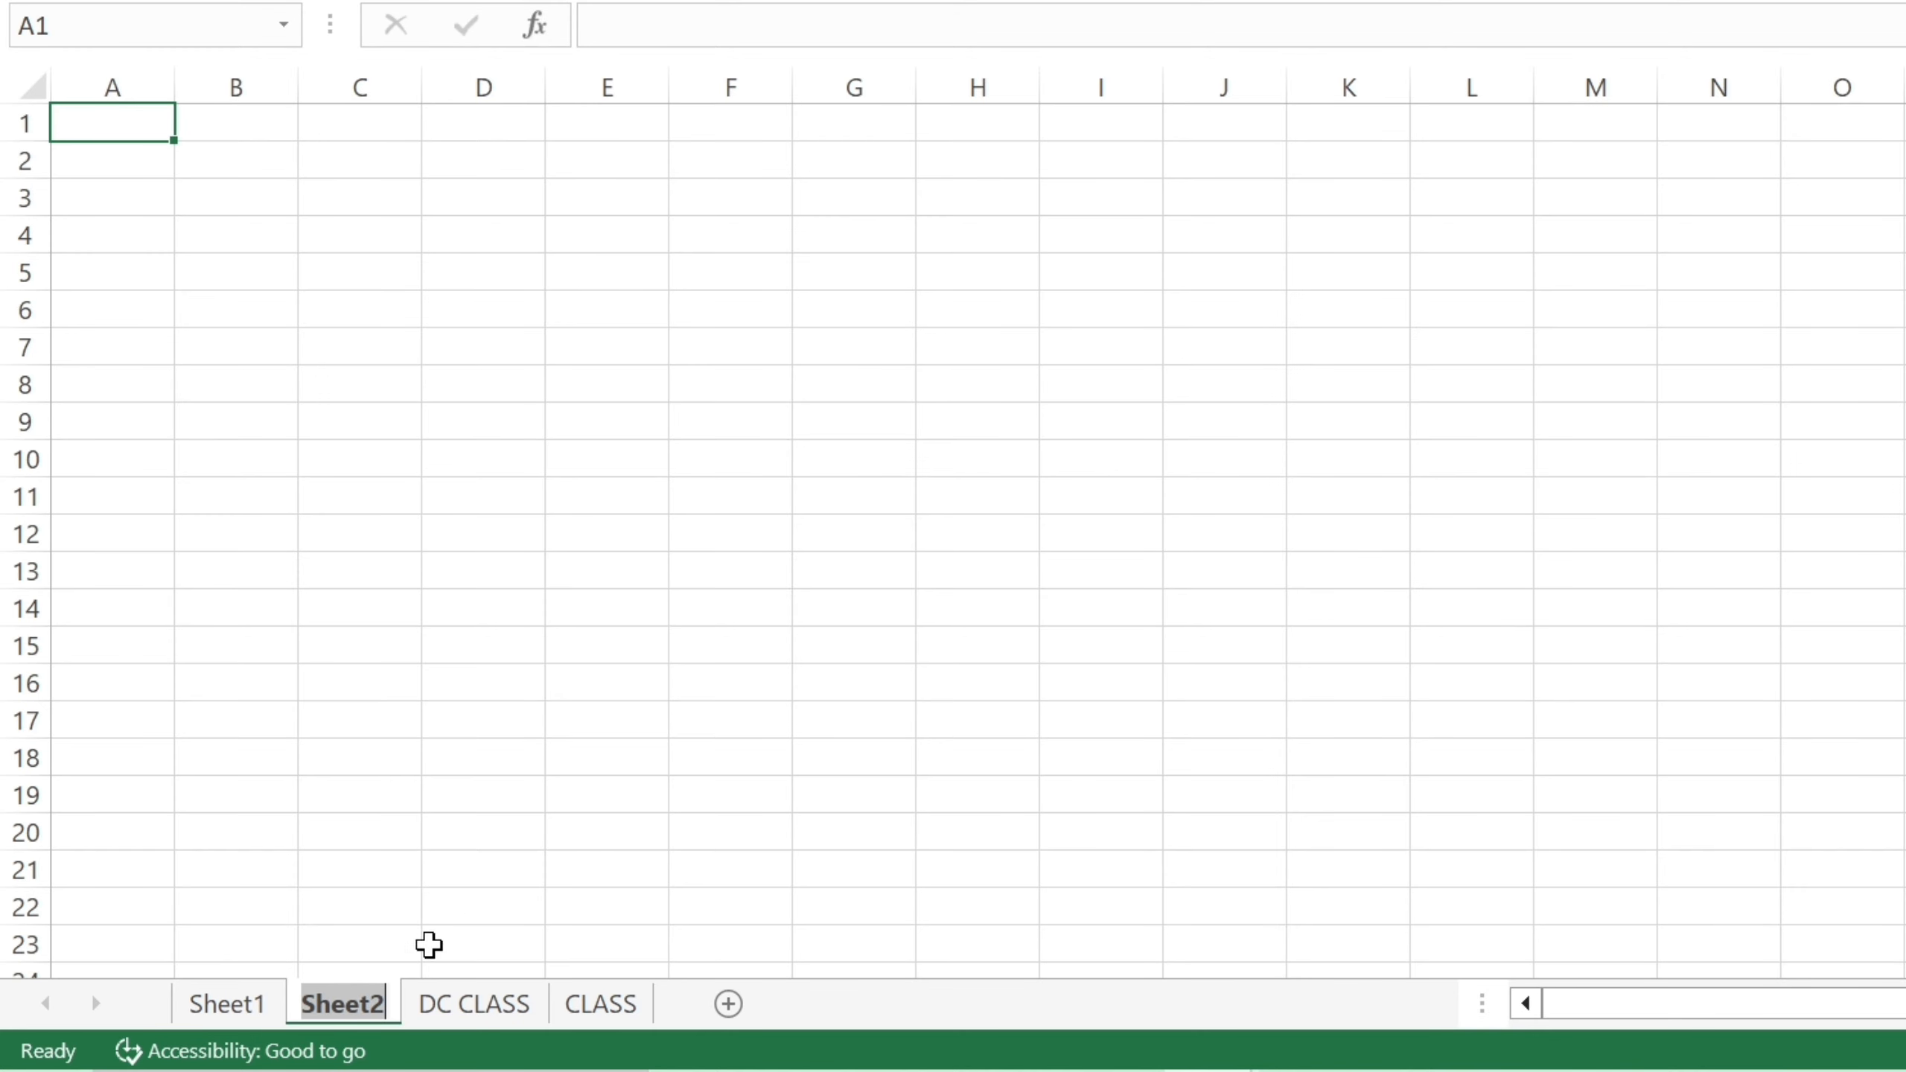
key("BackSpace")
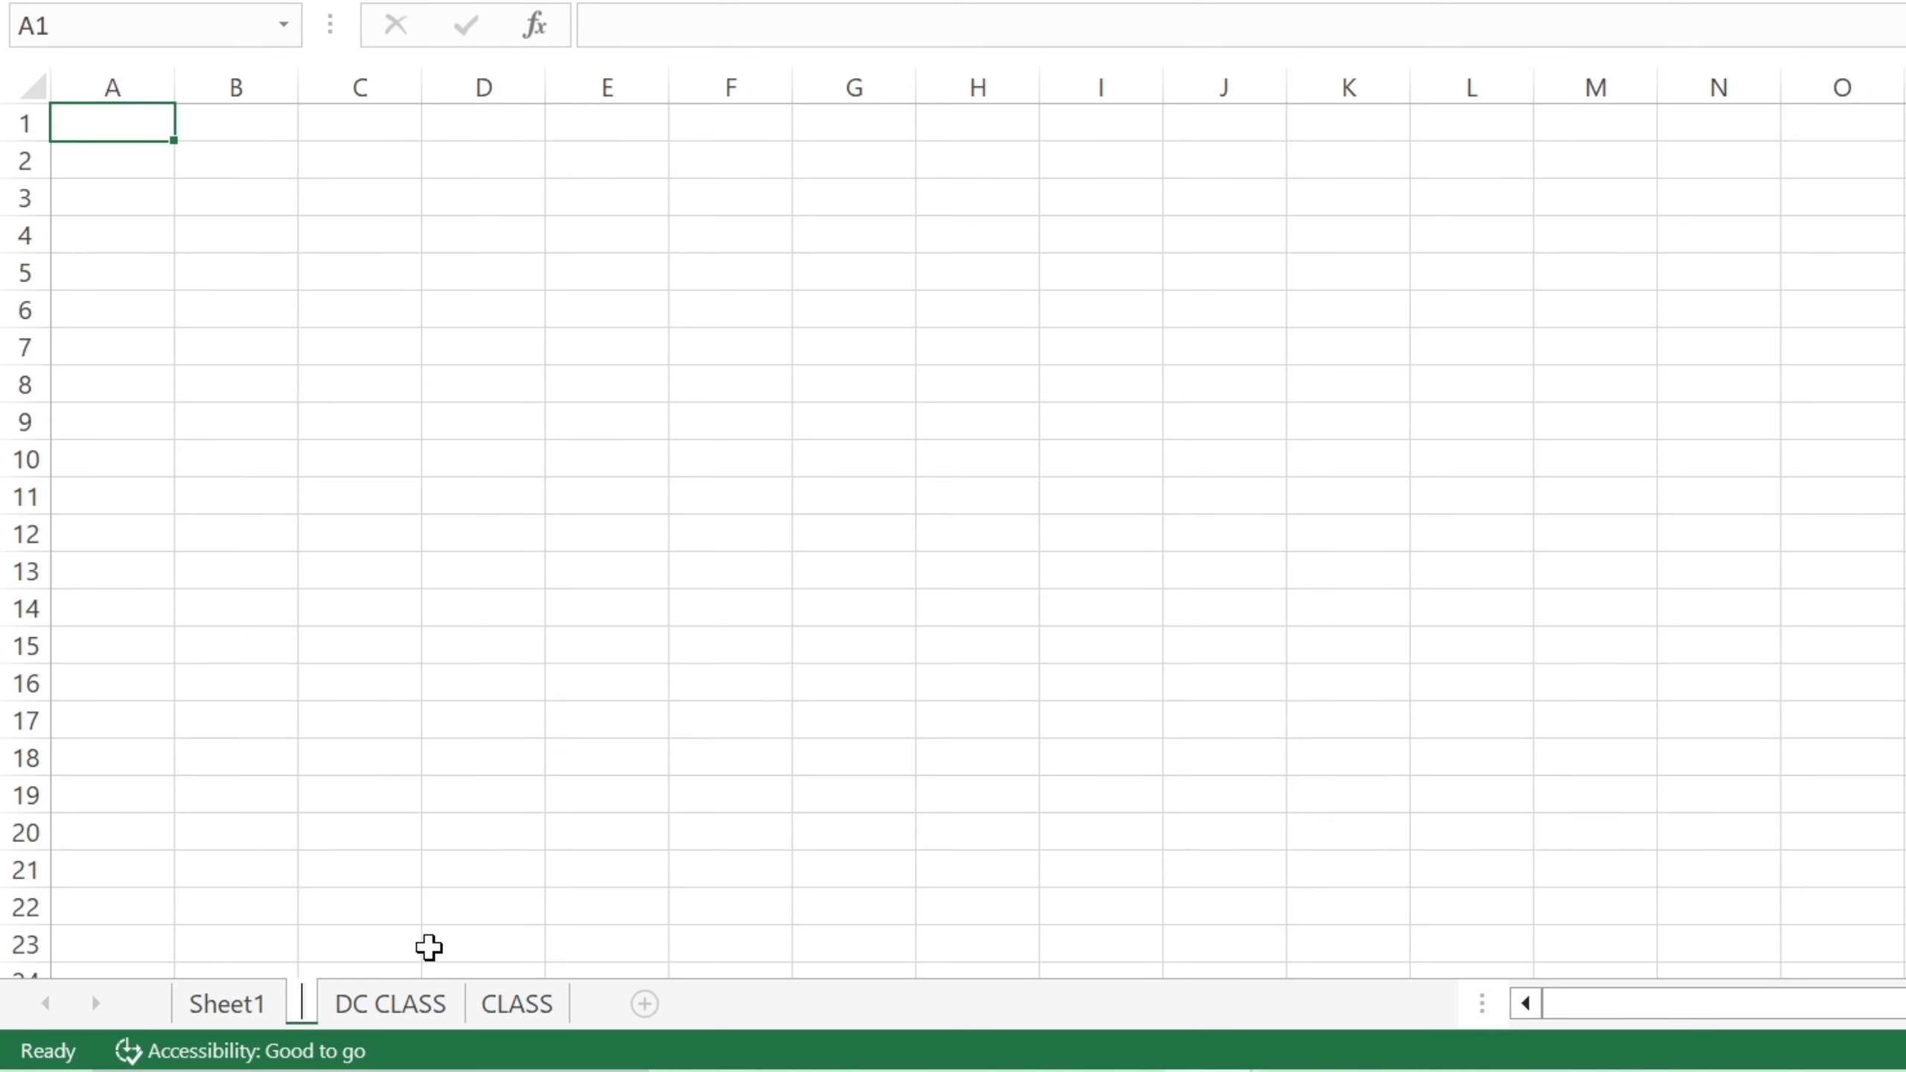
type("dc")
key("BackSpace")
key("BackSpace")
type("DC")
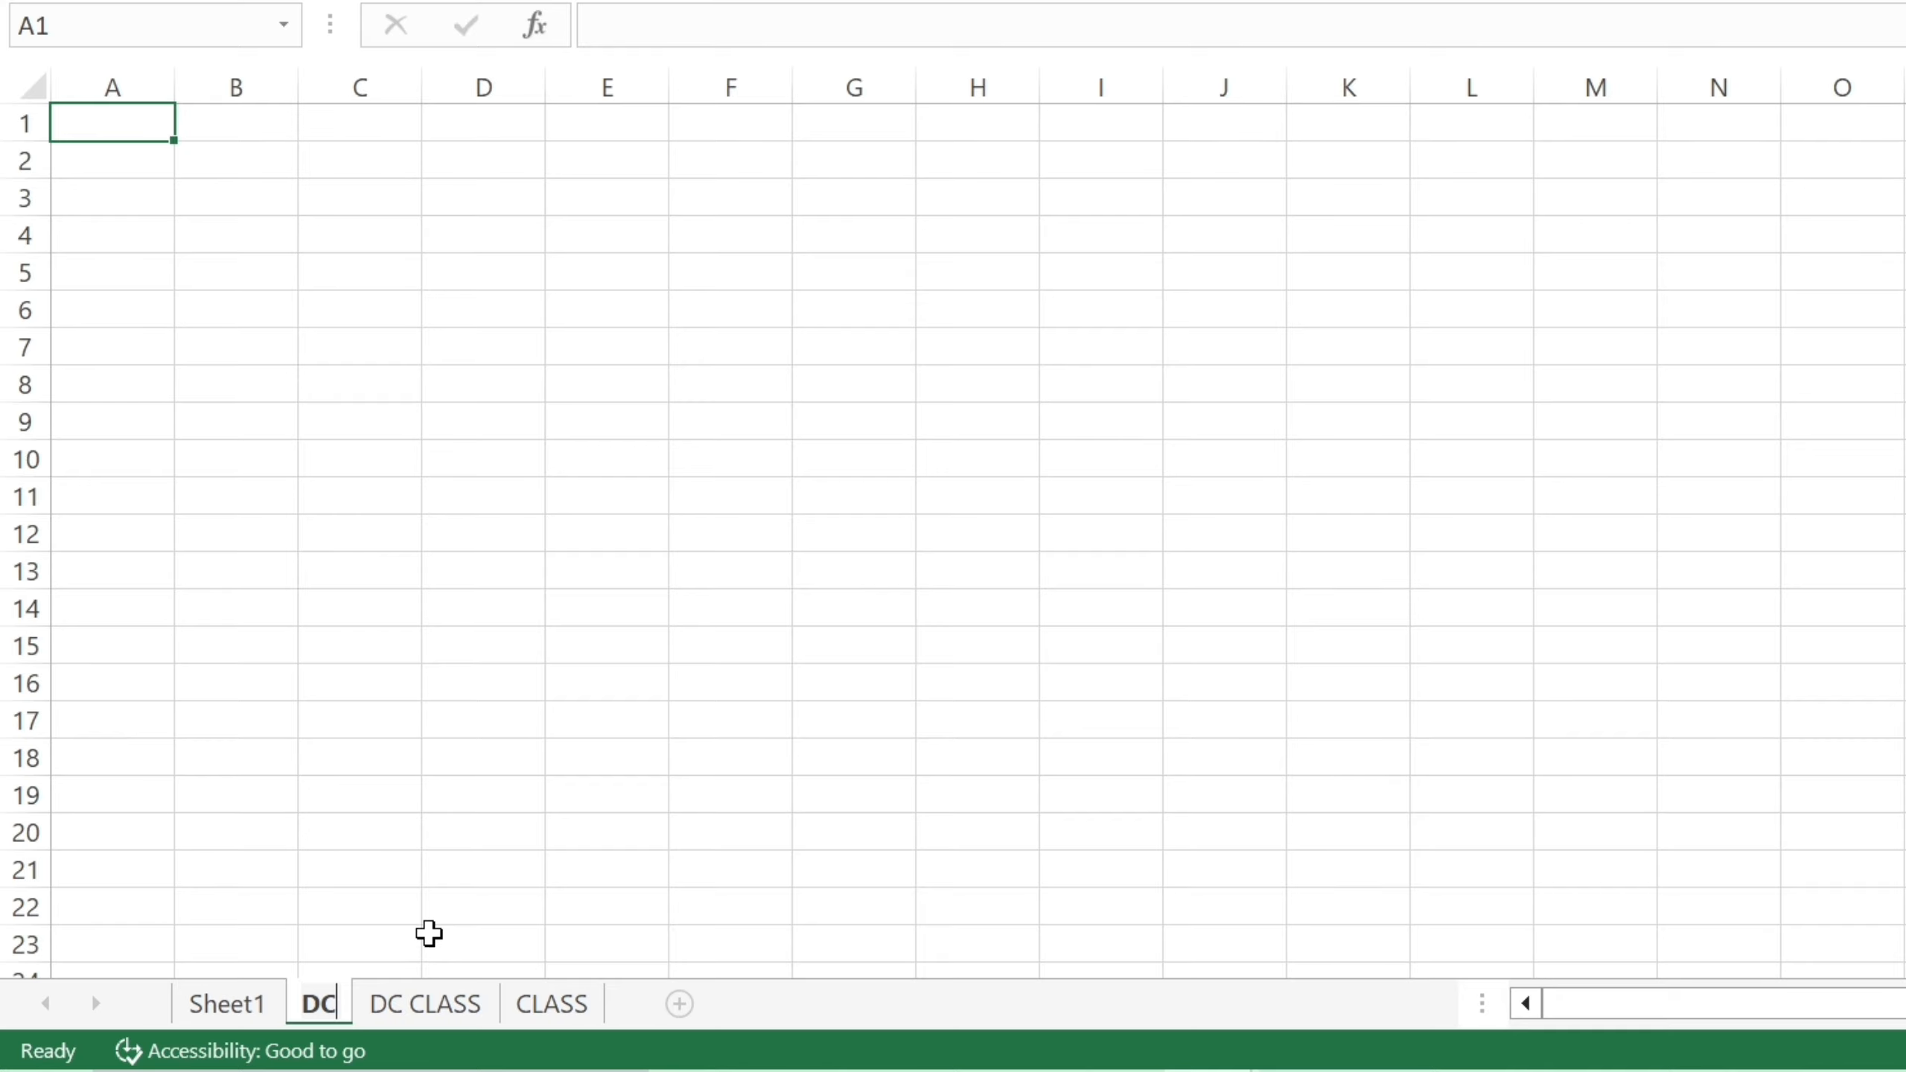
left_click(393, 883)
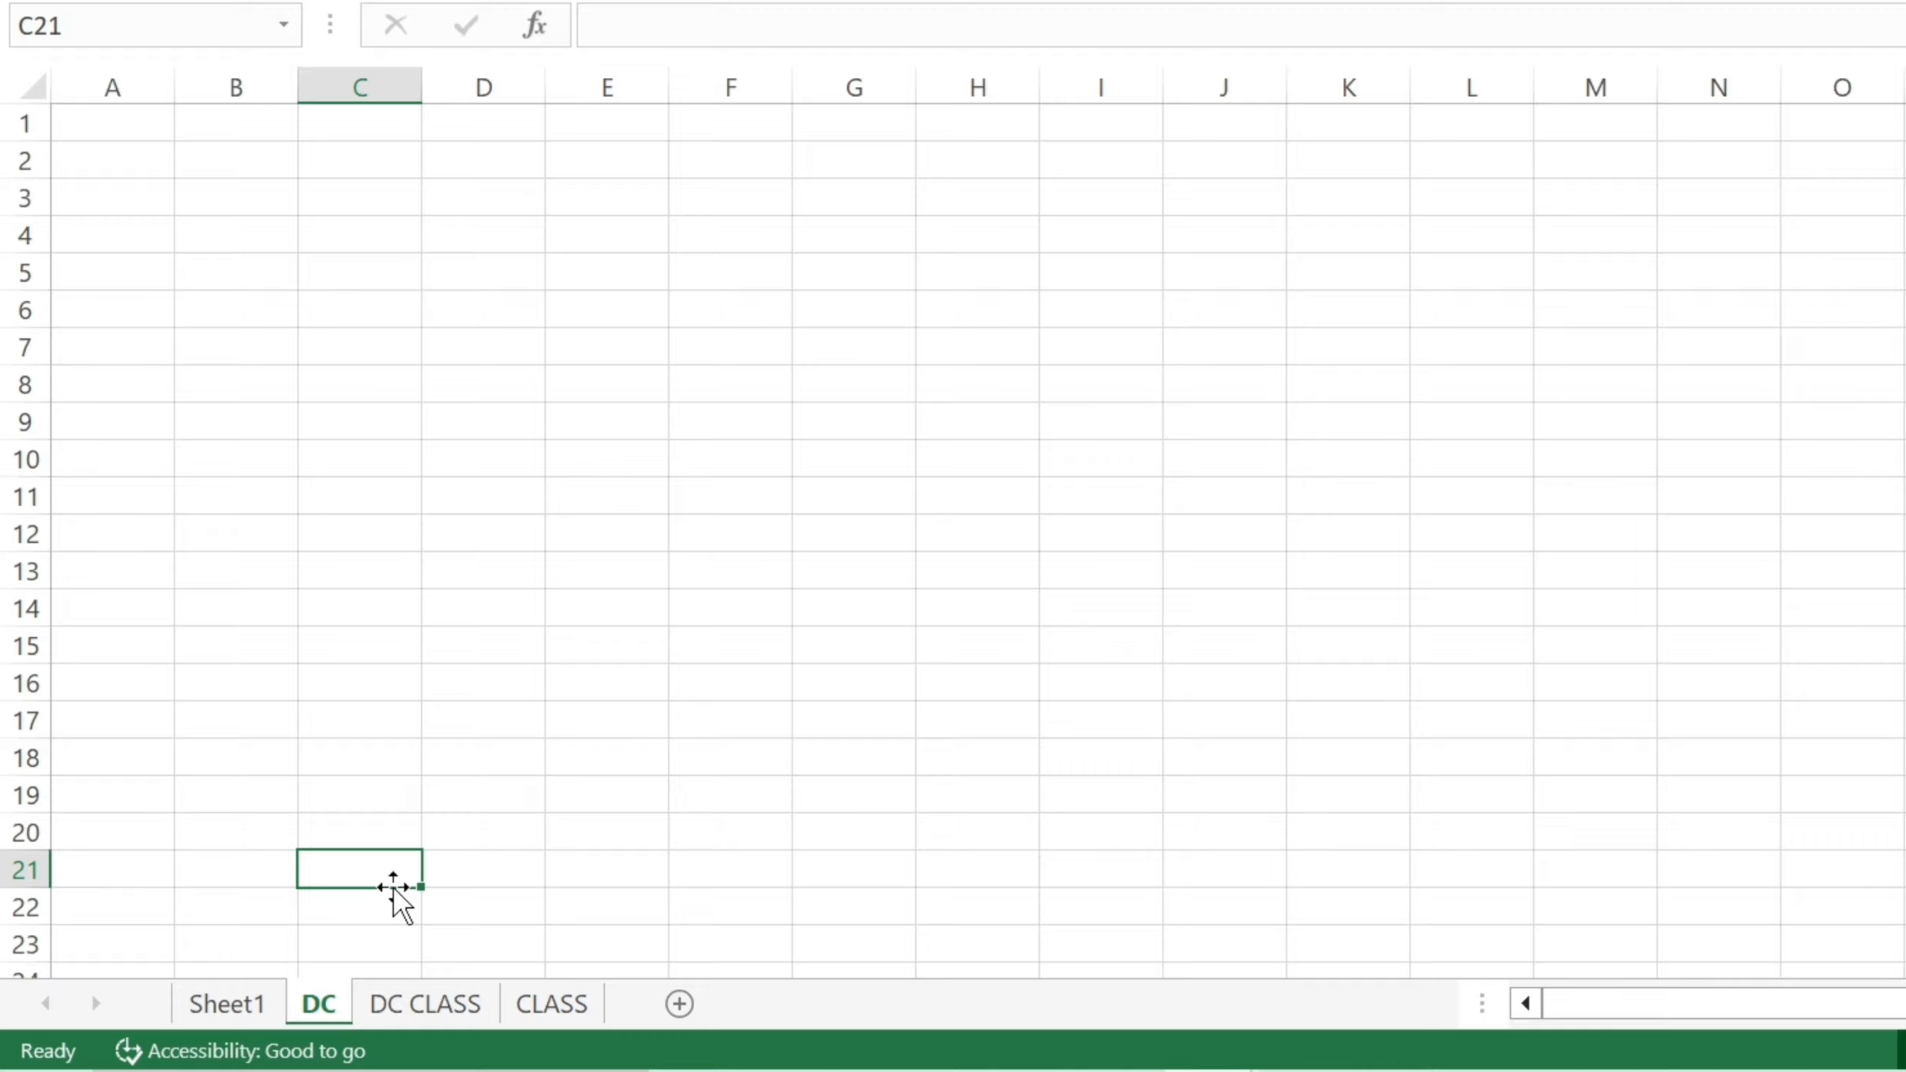
left_click(230, 1004)
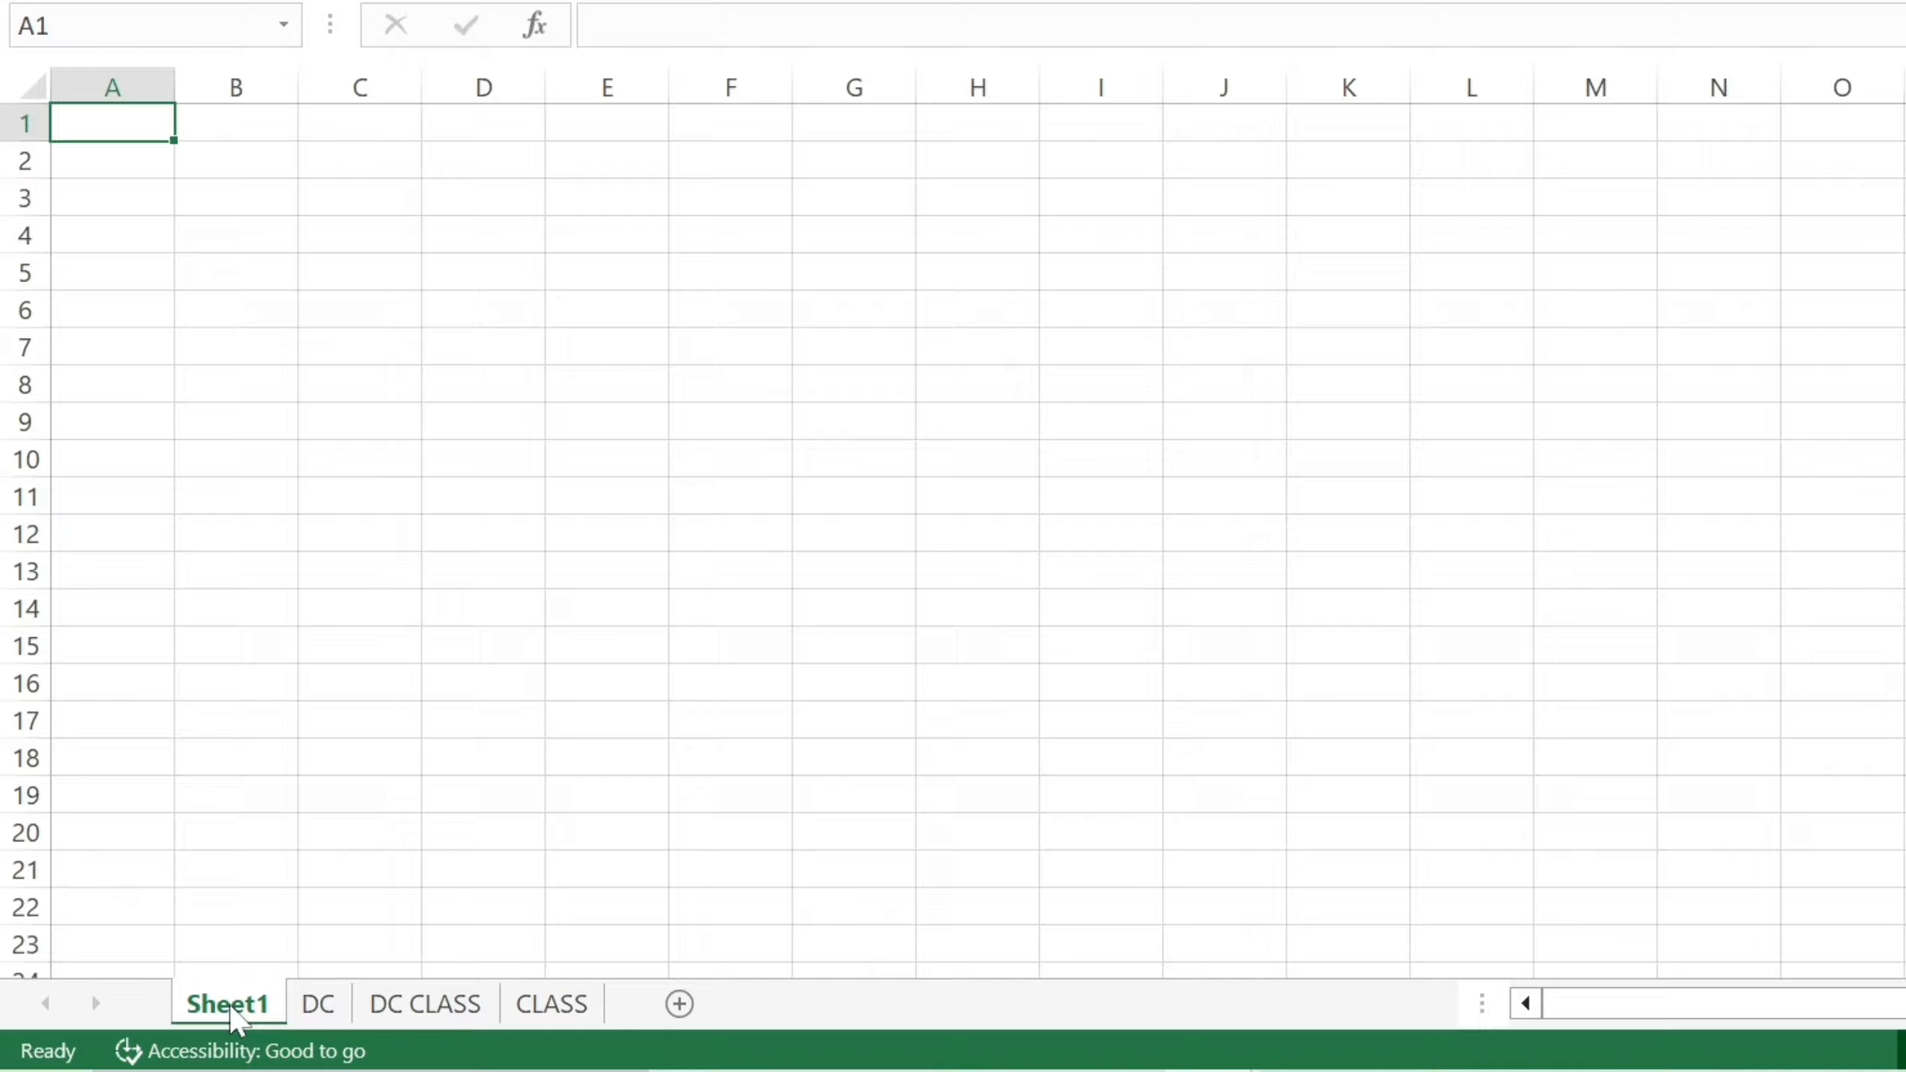
Add a new worksheet, rename it 'EXCEL' with Alt, H, O, R, then select cell C21.
left_click(680, 1004)
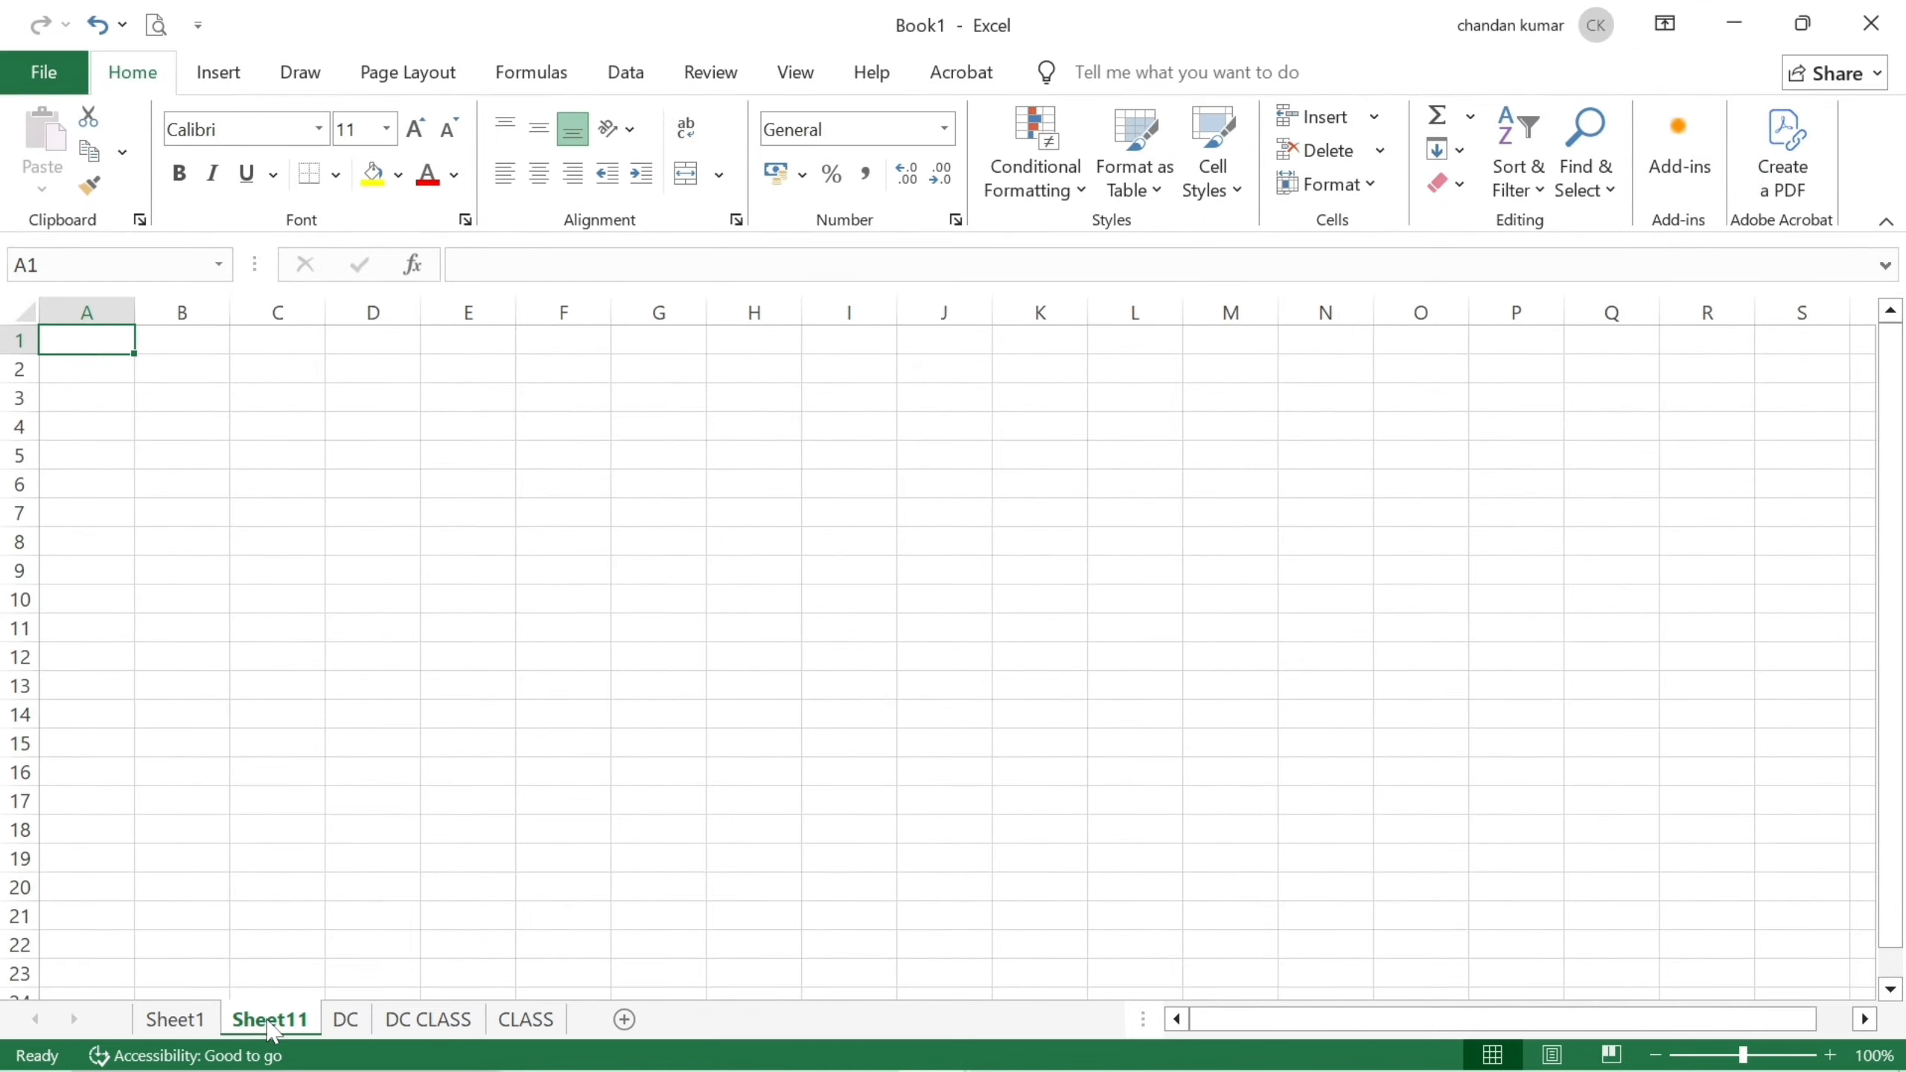
key("alt")
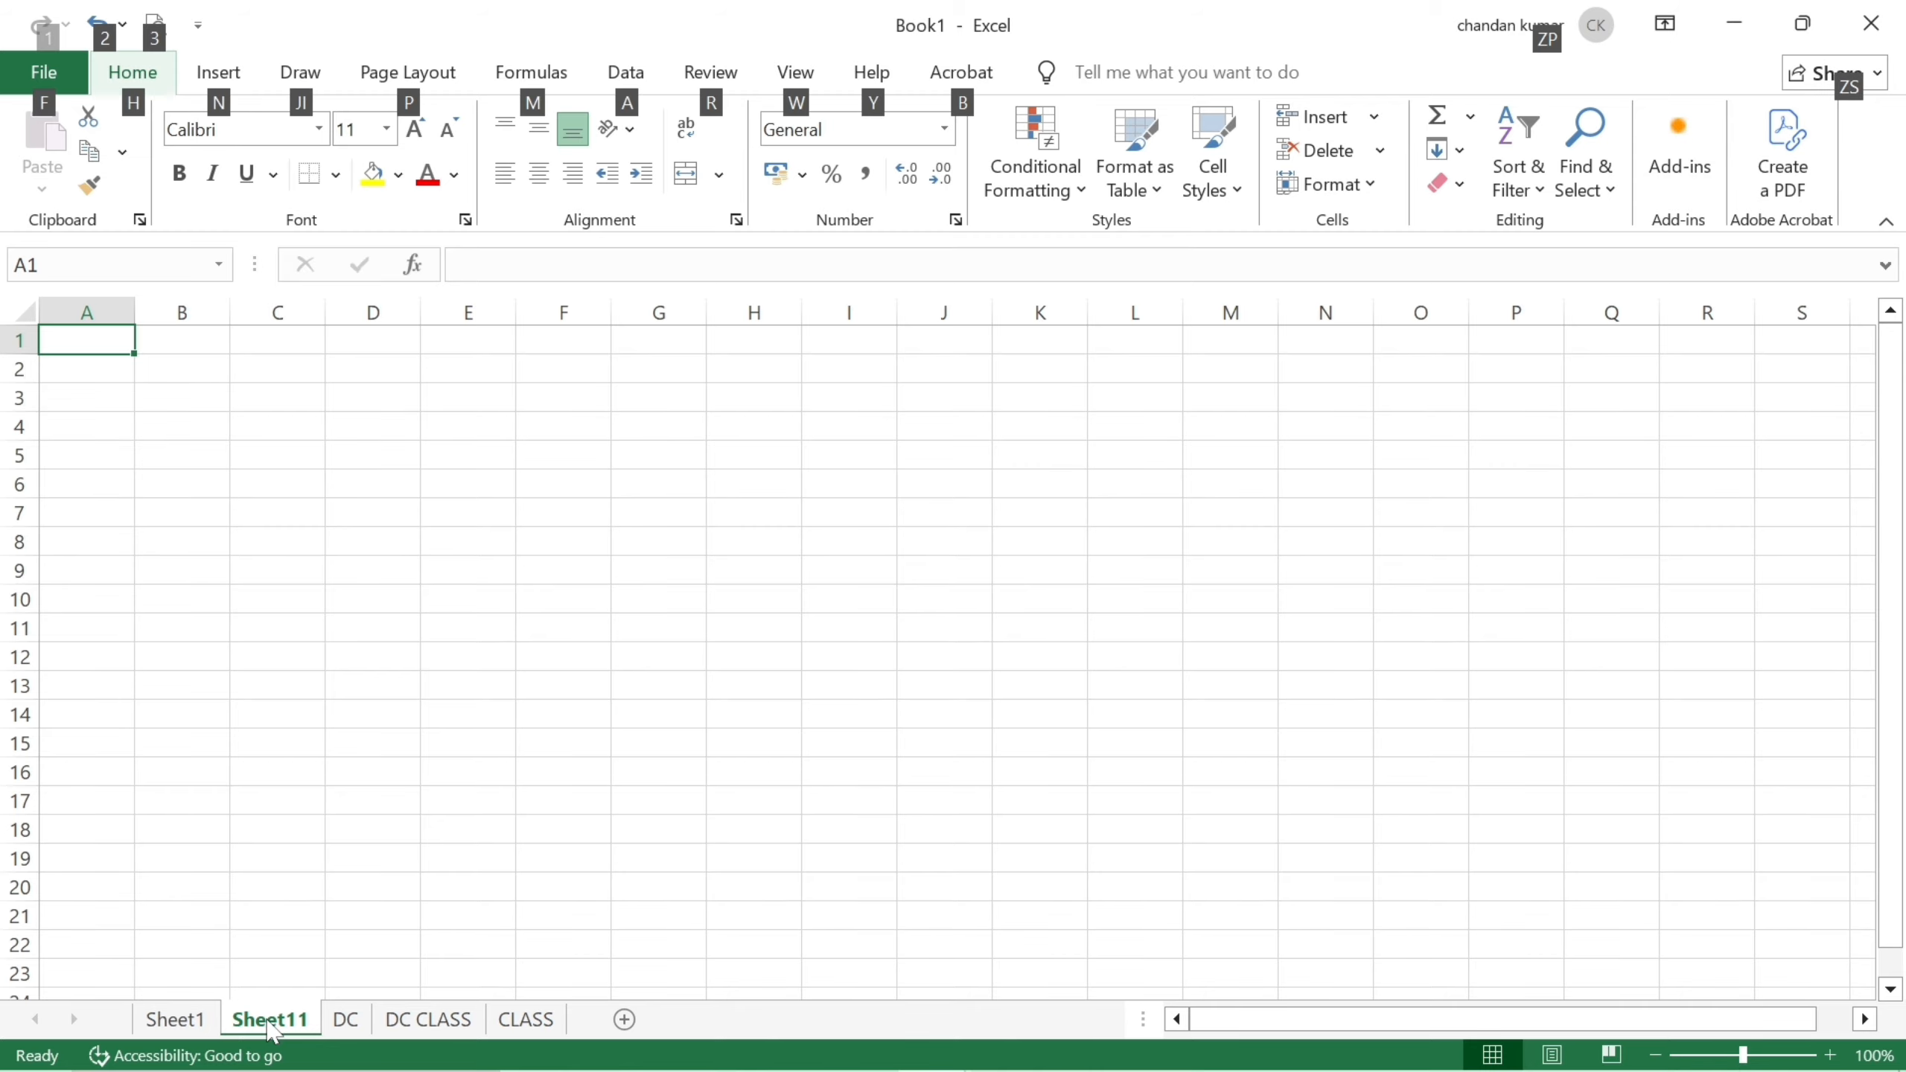
key("h")
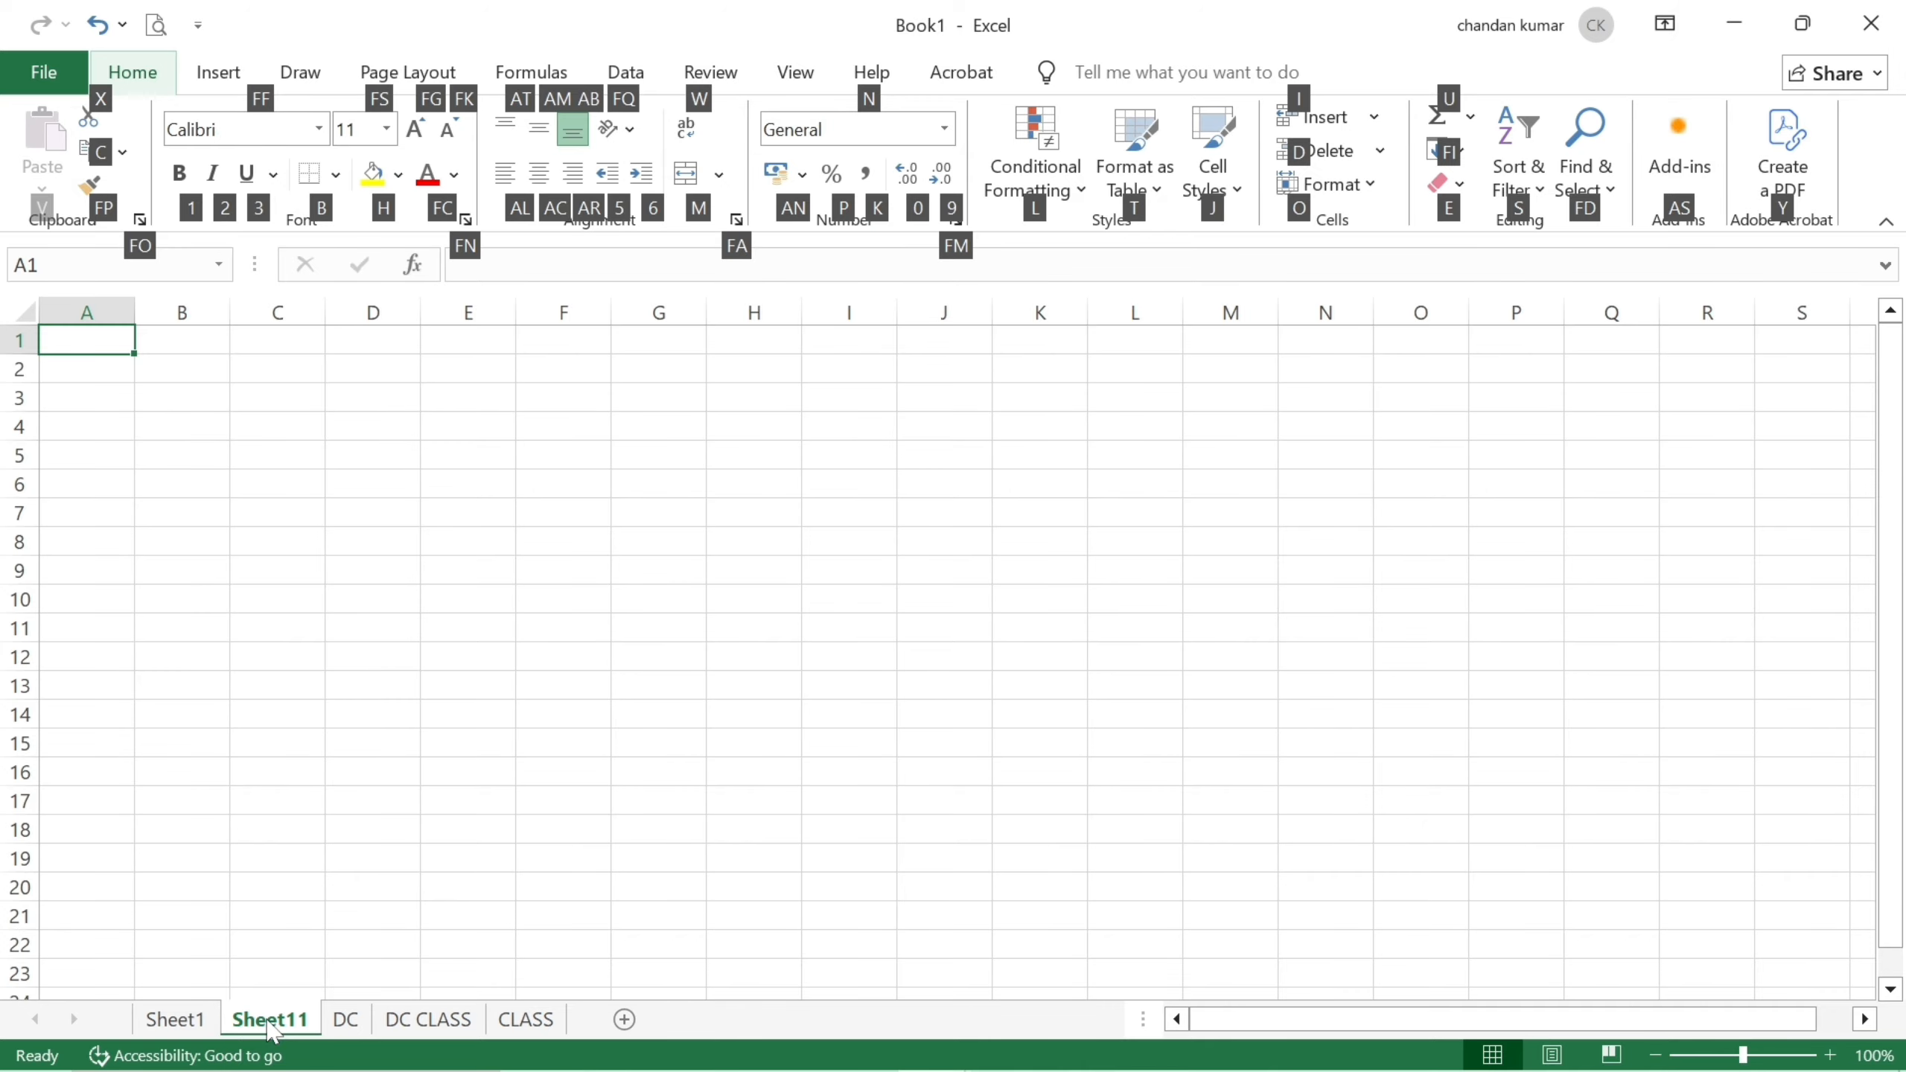
key("o")
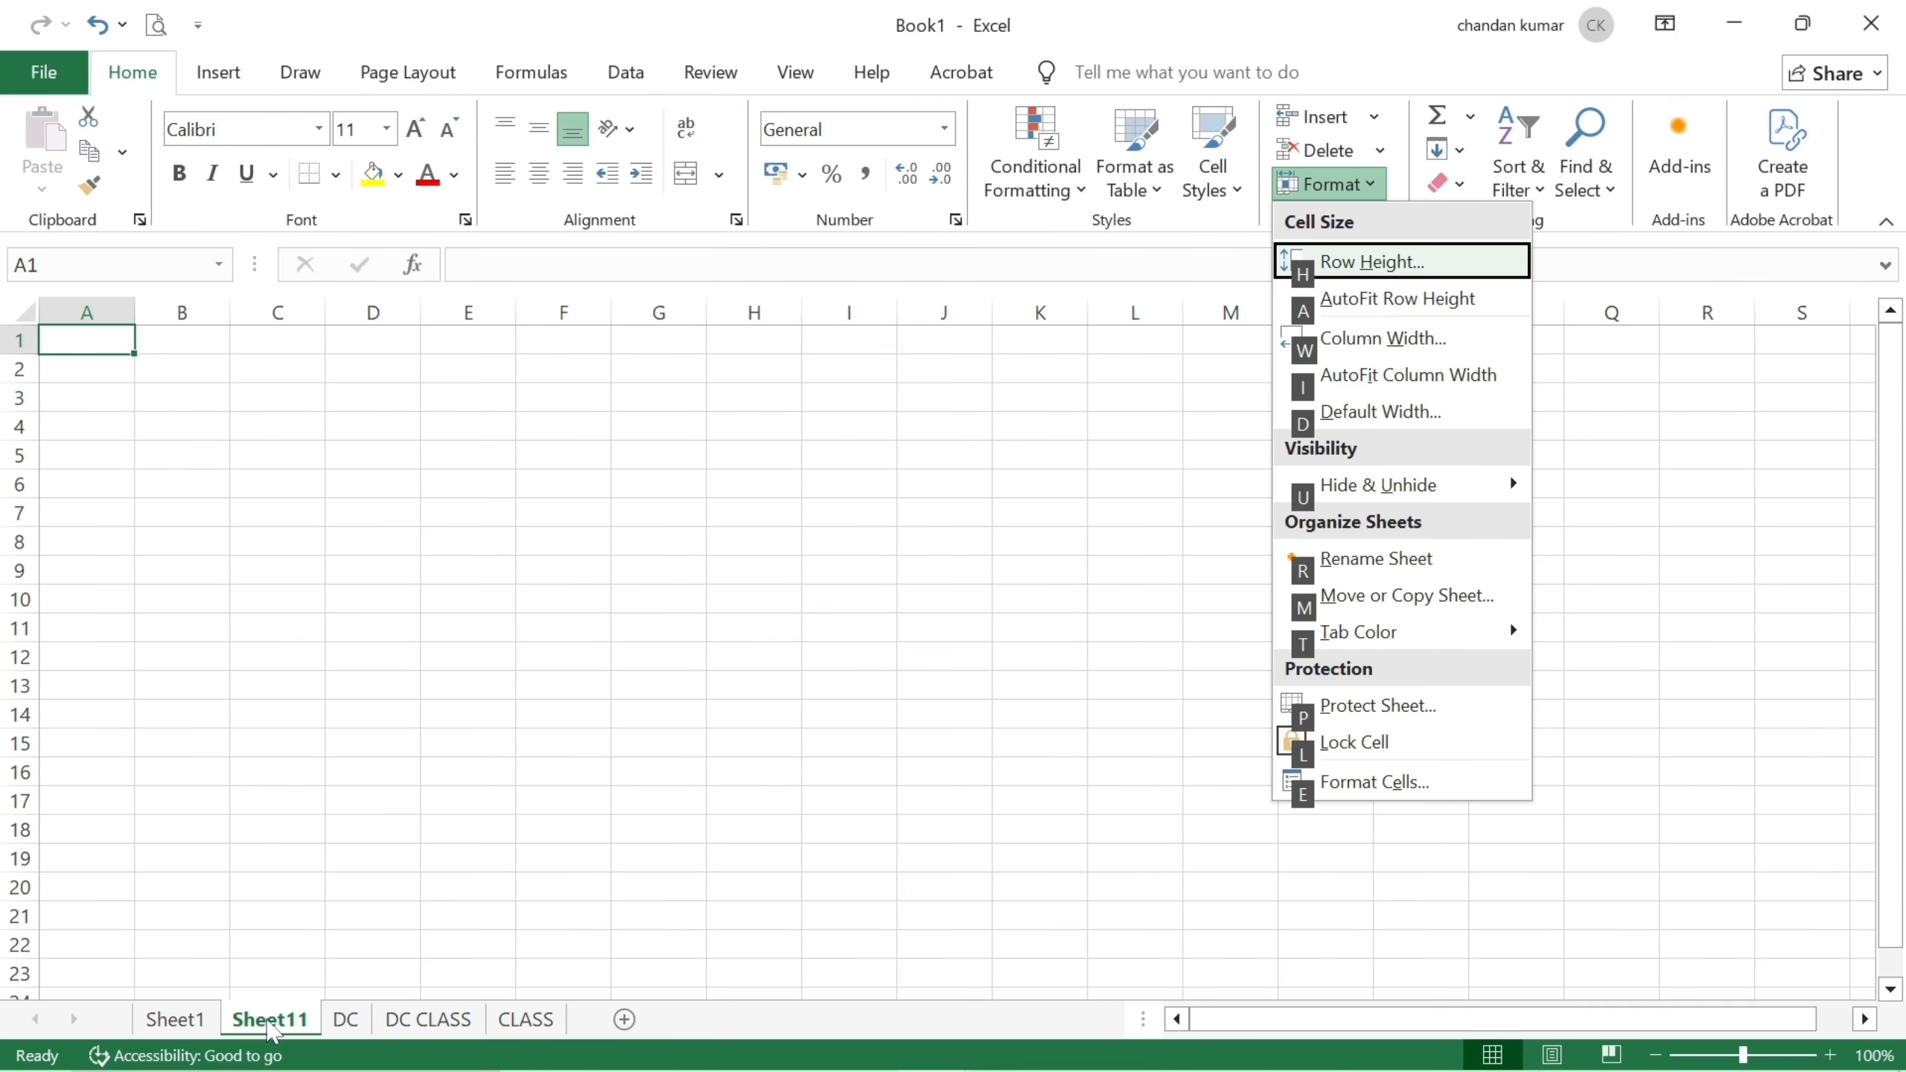
key("r")
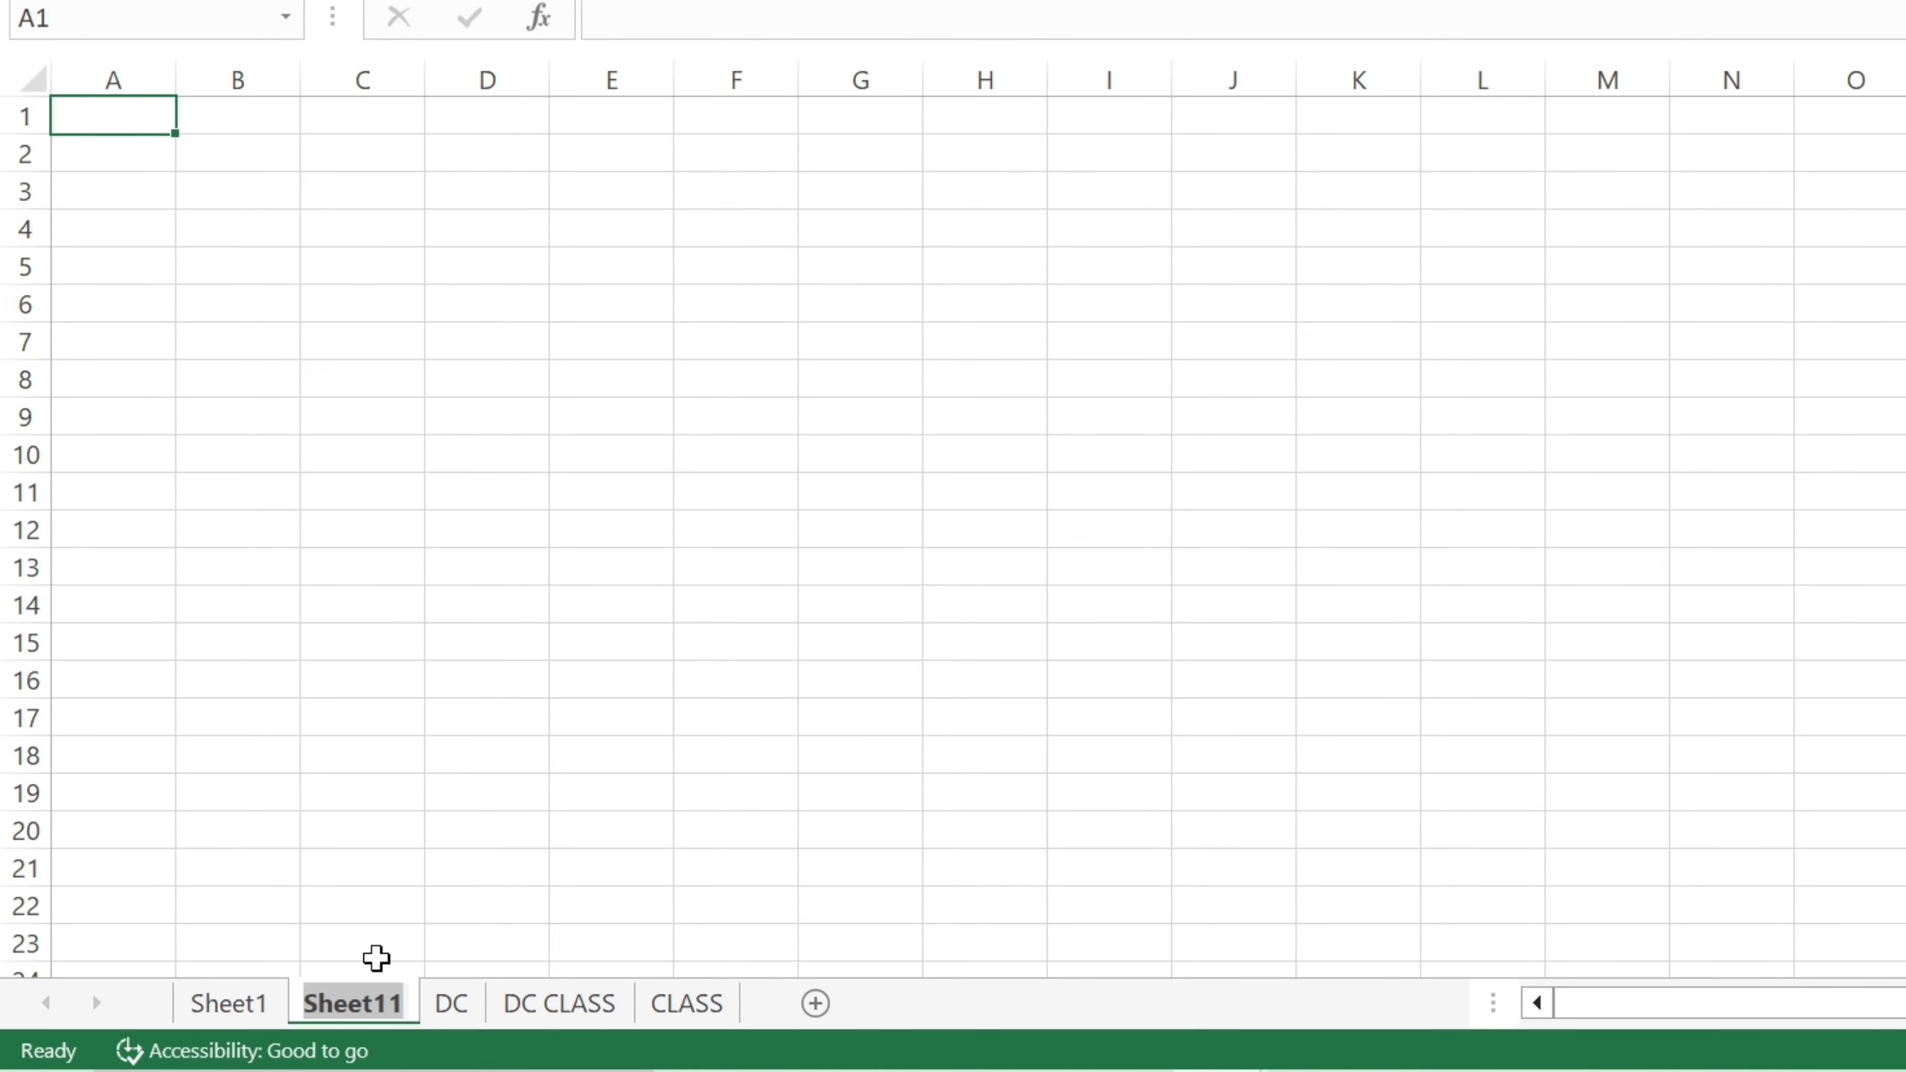
type("EXCEL")
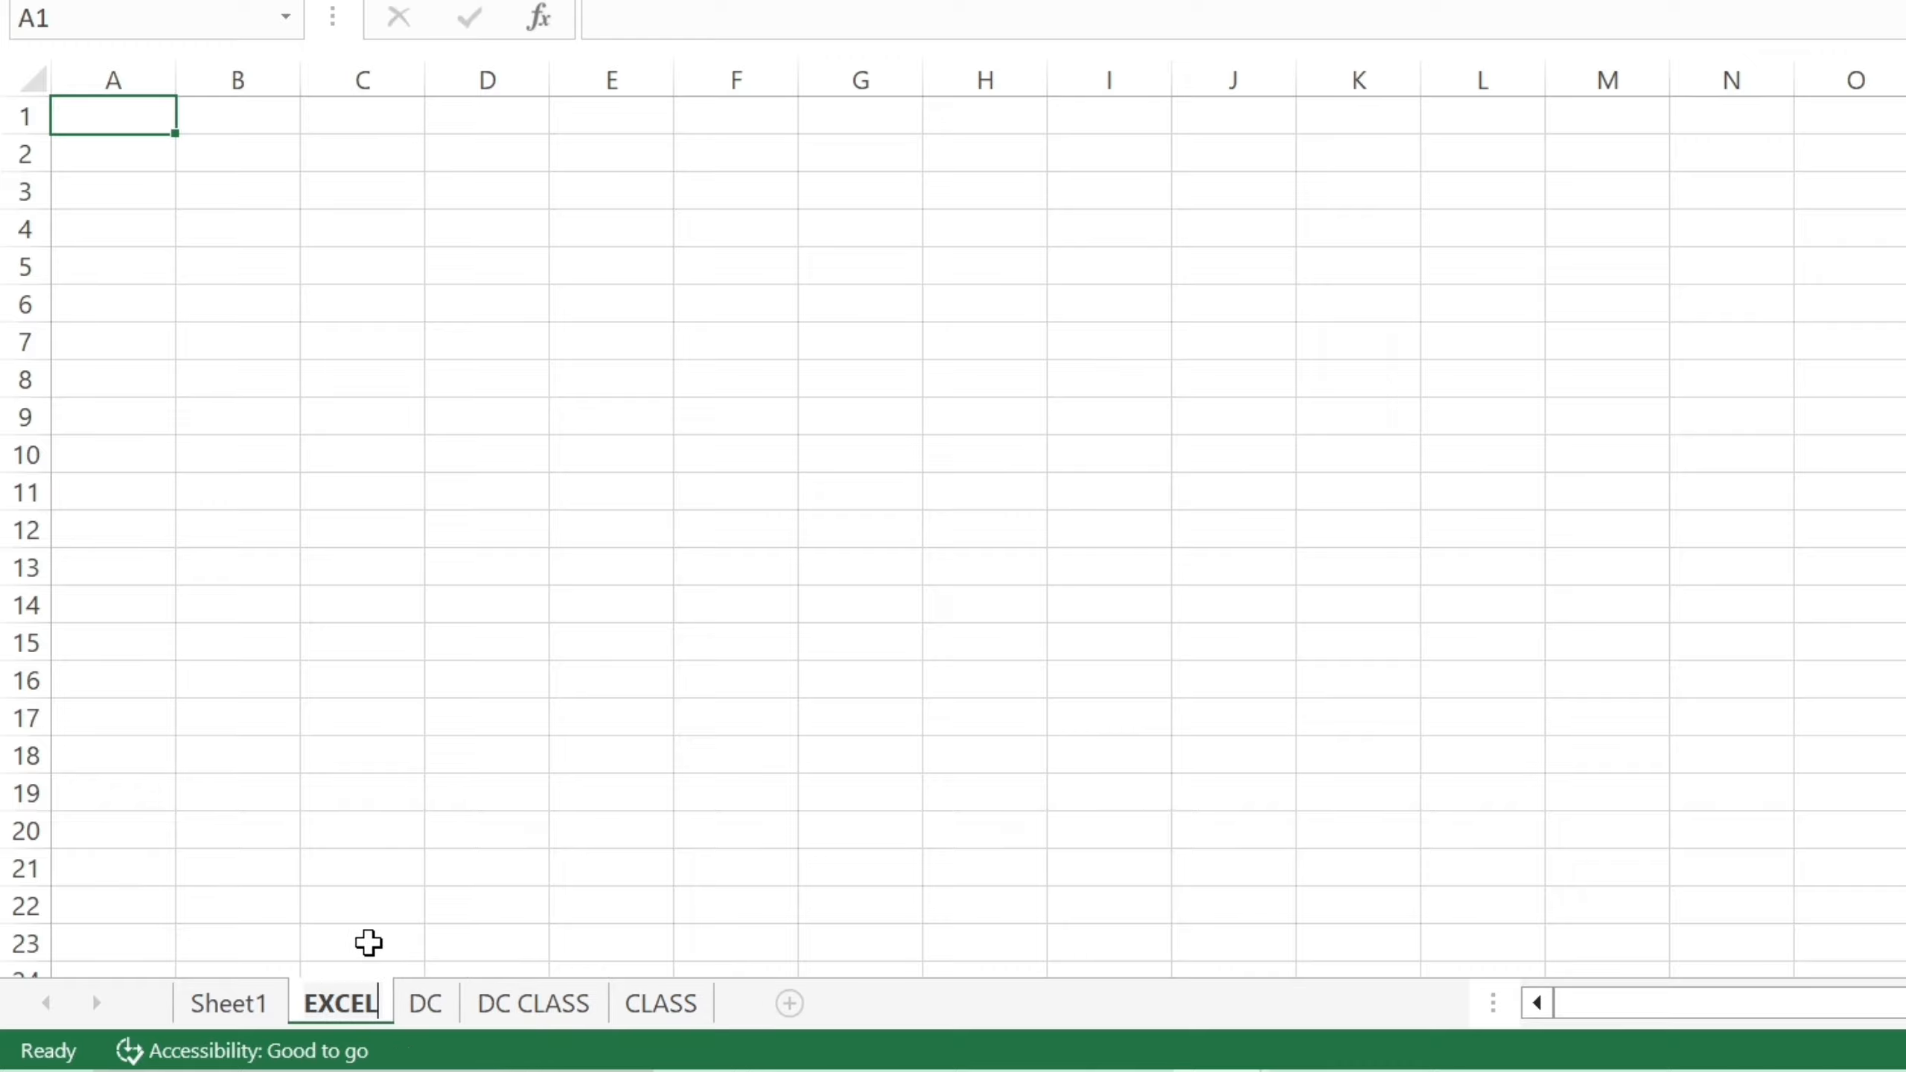
left_click(368, 944)
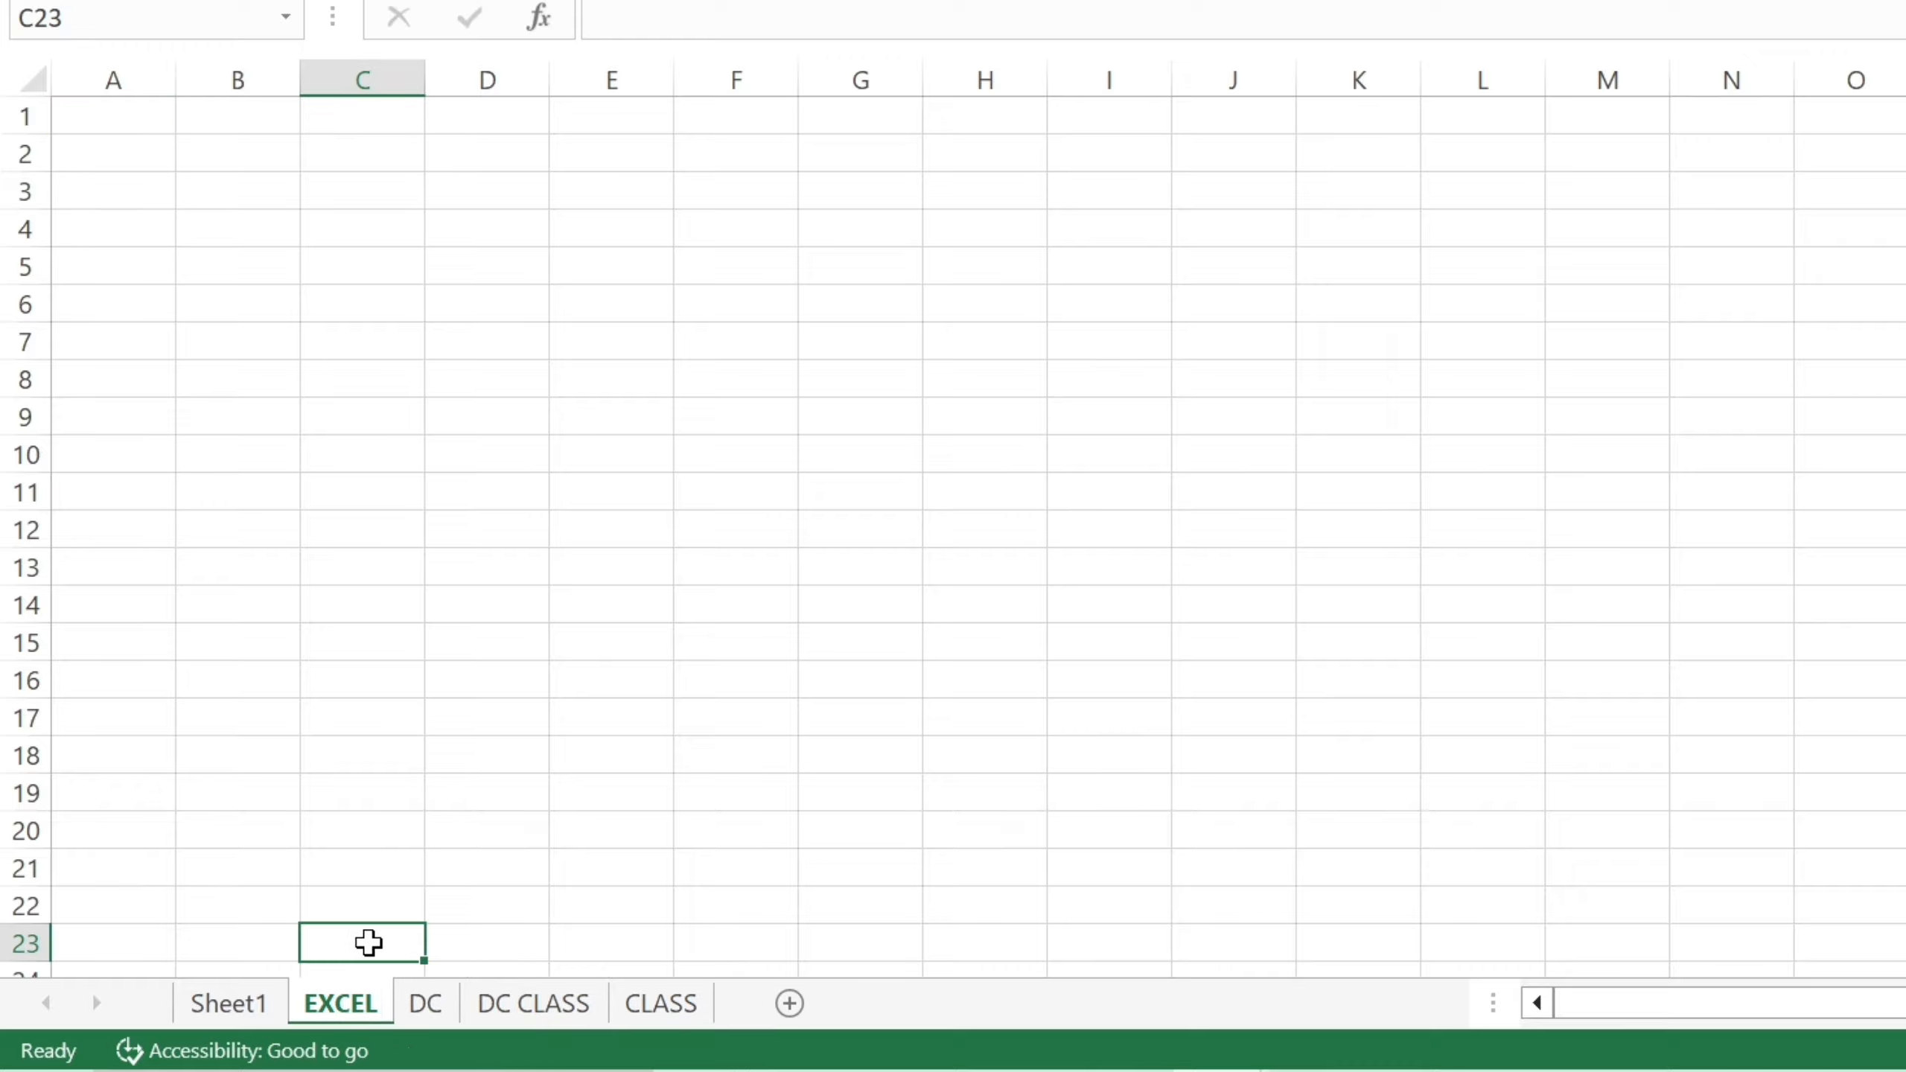
left_click(365, 855)
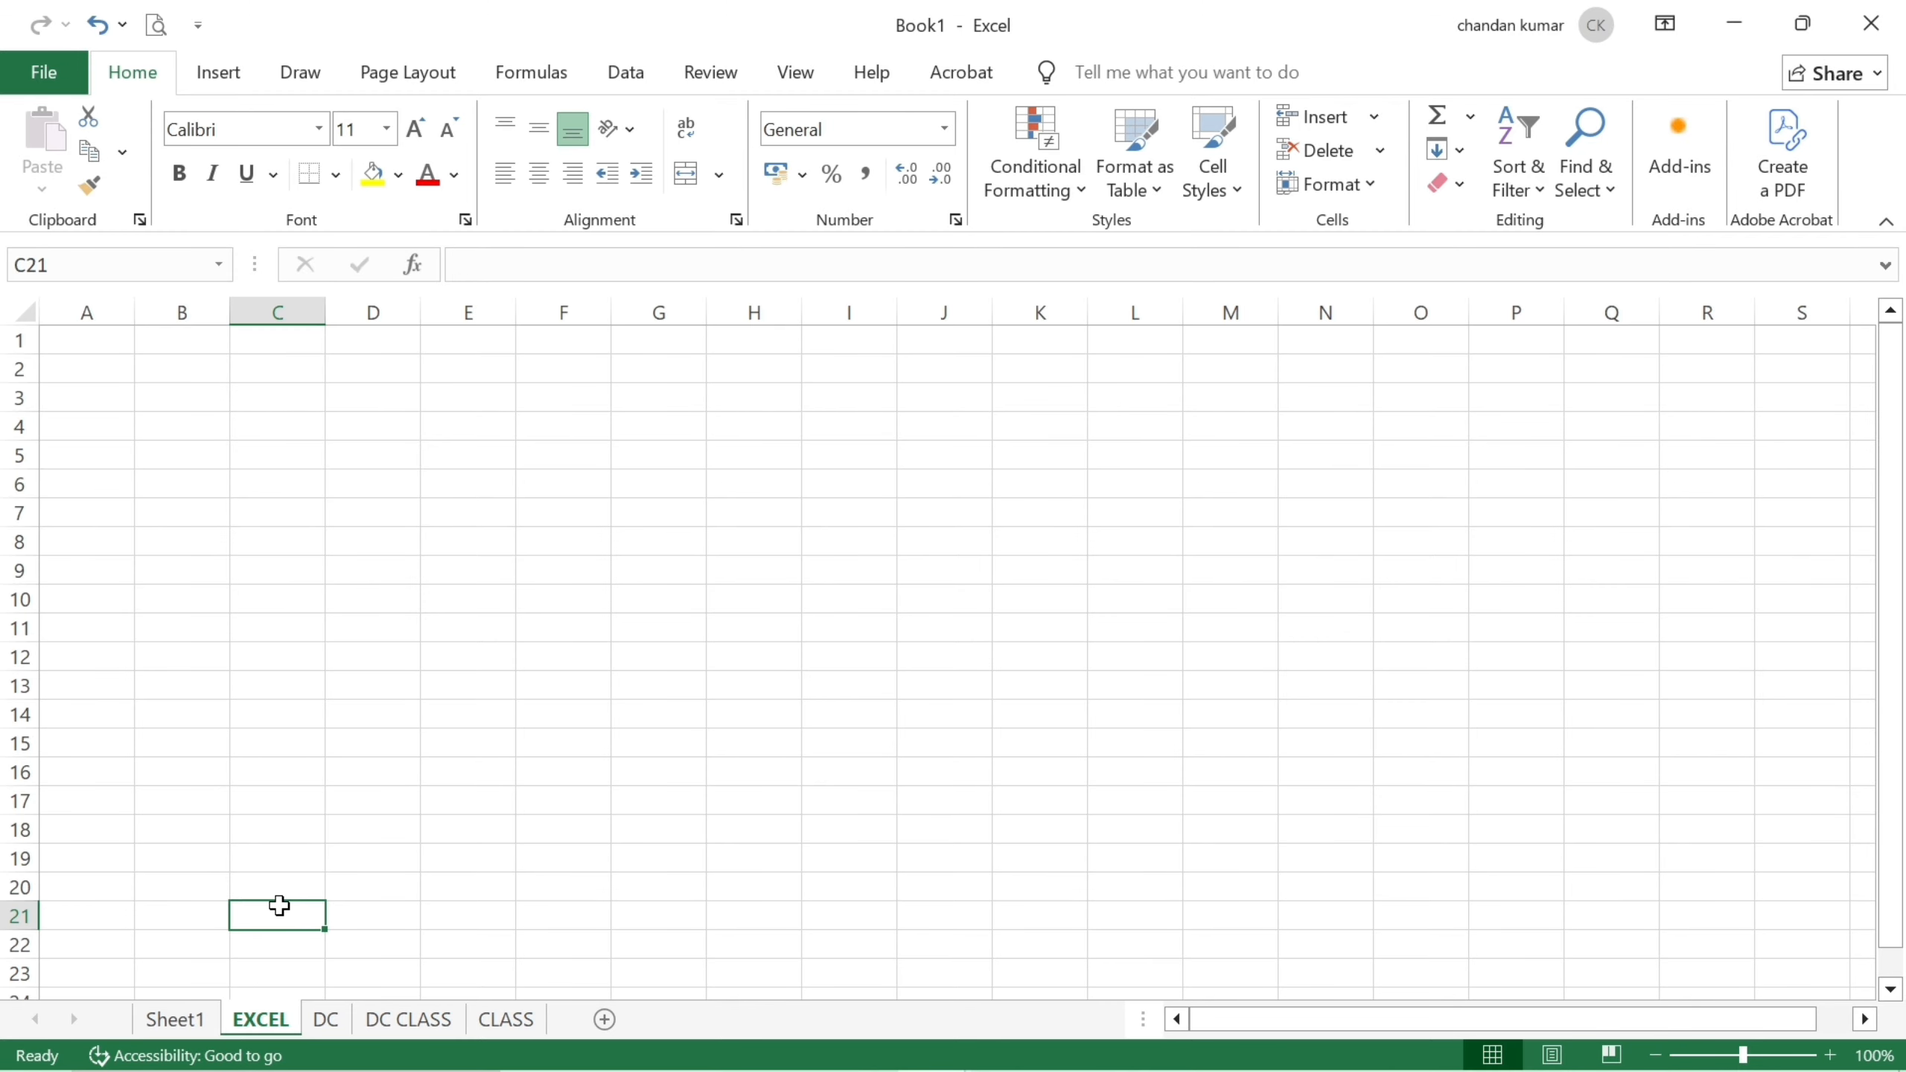
Select Sheet1 and insert a new blank sheet, Sheet12, right after it.
left_click(175, 1021)
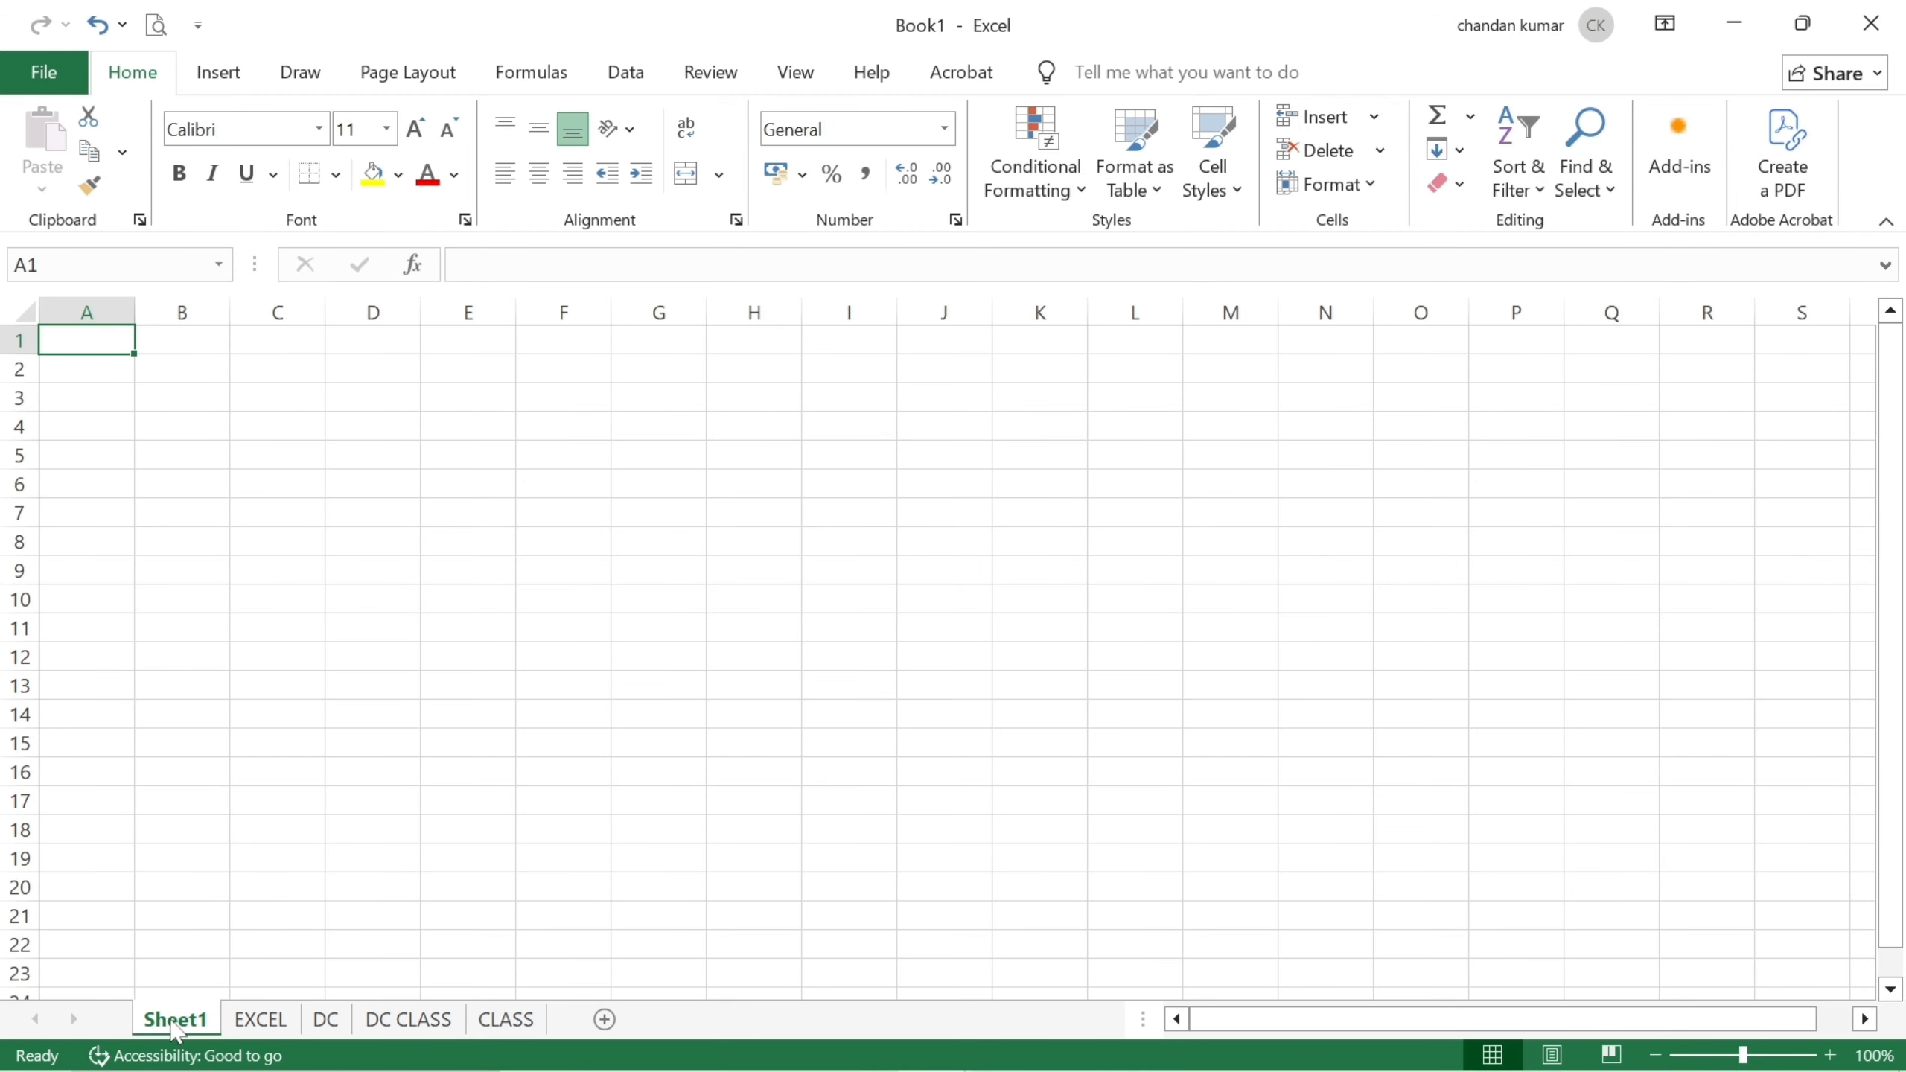
left_click(604, 1020)
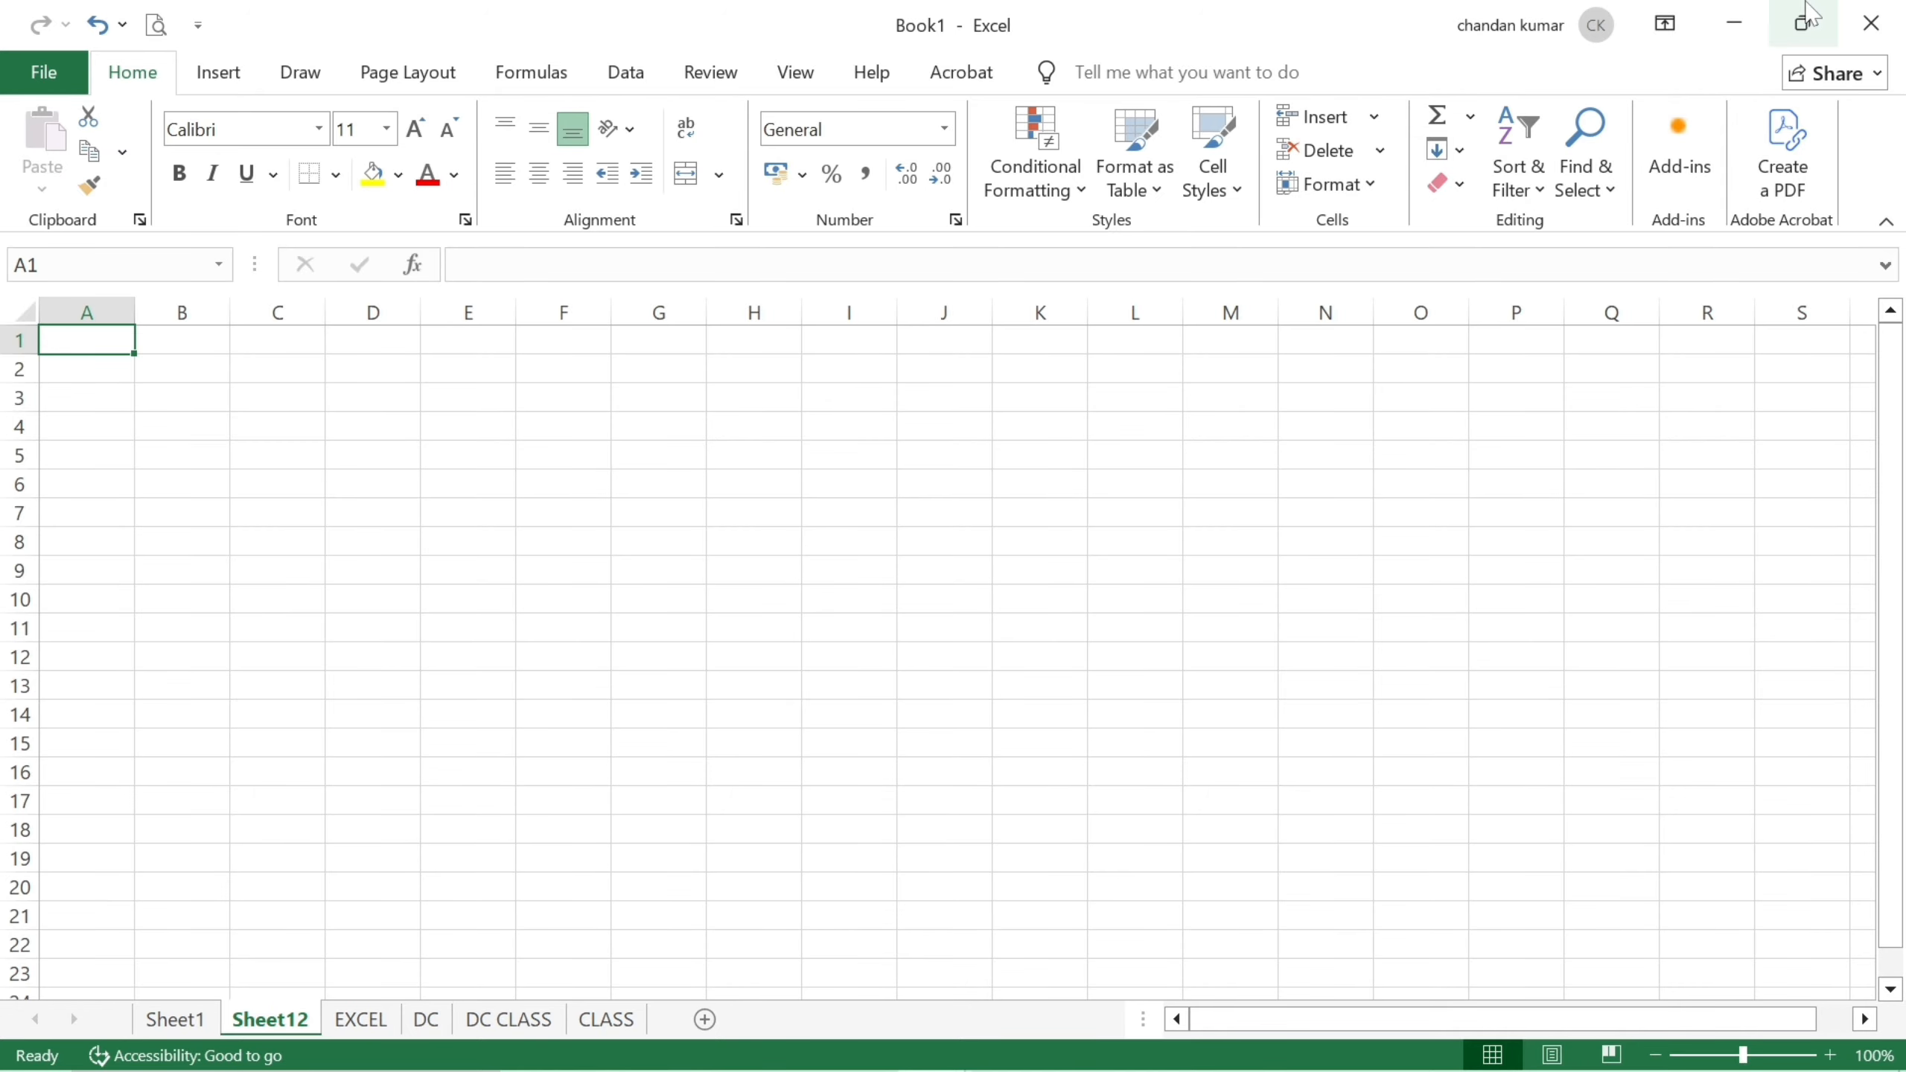
Minimize Book1, bring the June 2026 workbook forward, and display its Sheet1 with the name lists.
left_click(1732, 25)
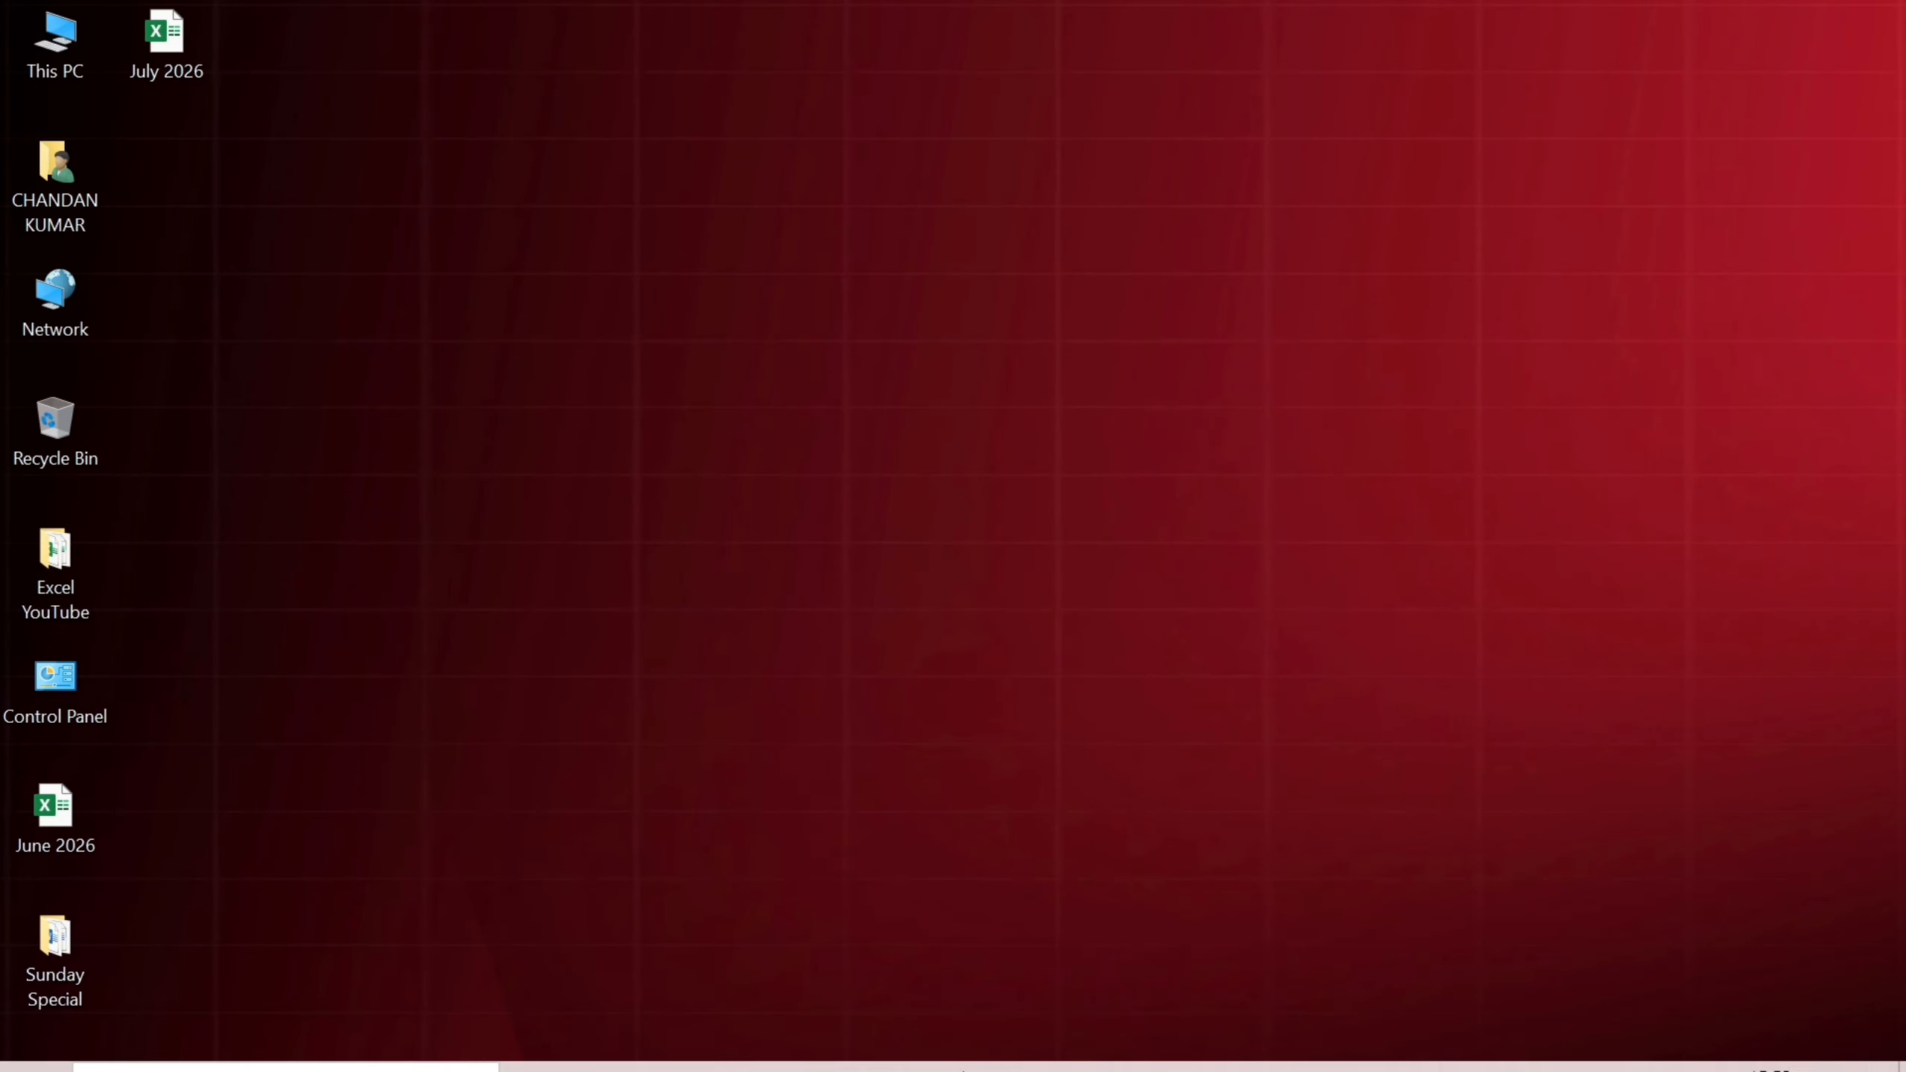
mouse_move(933, 1044)
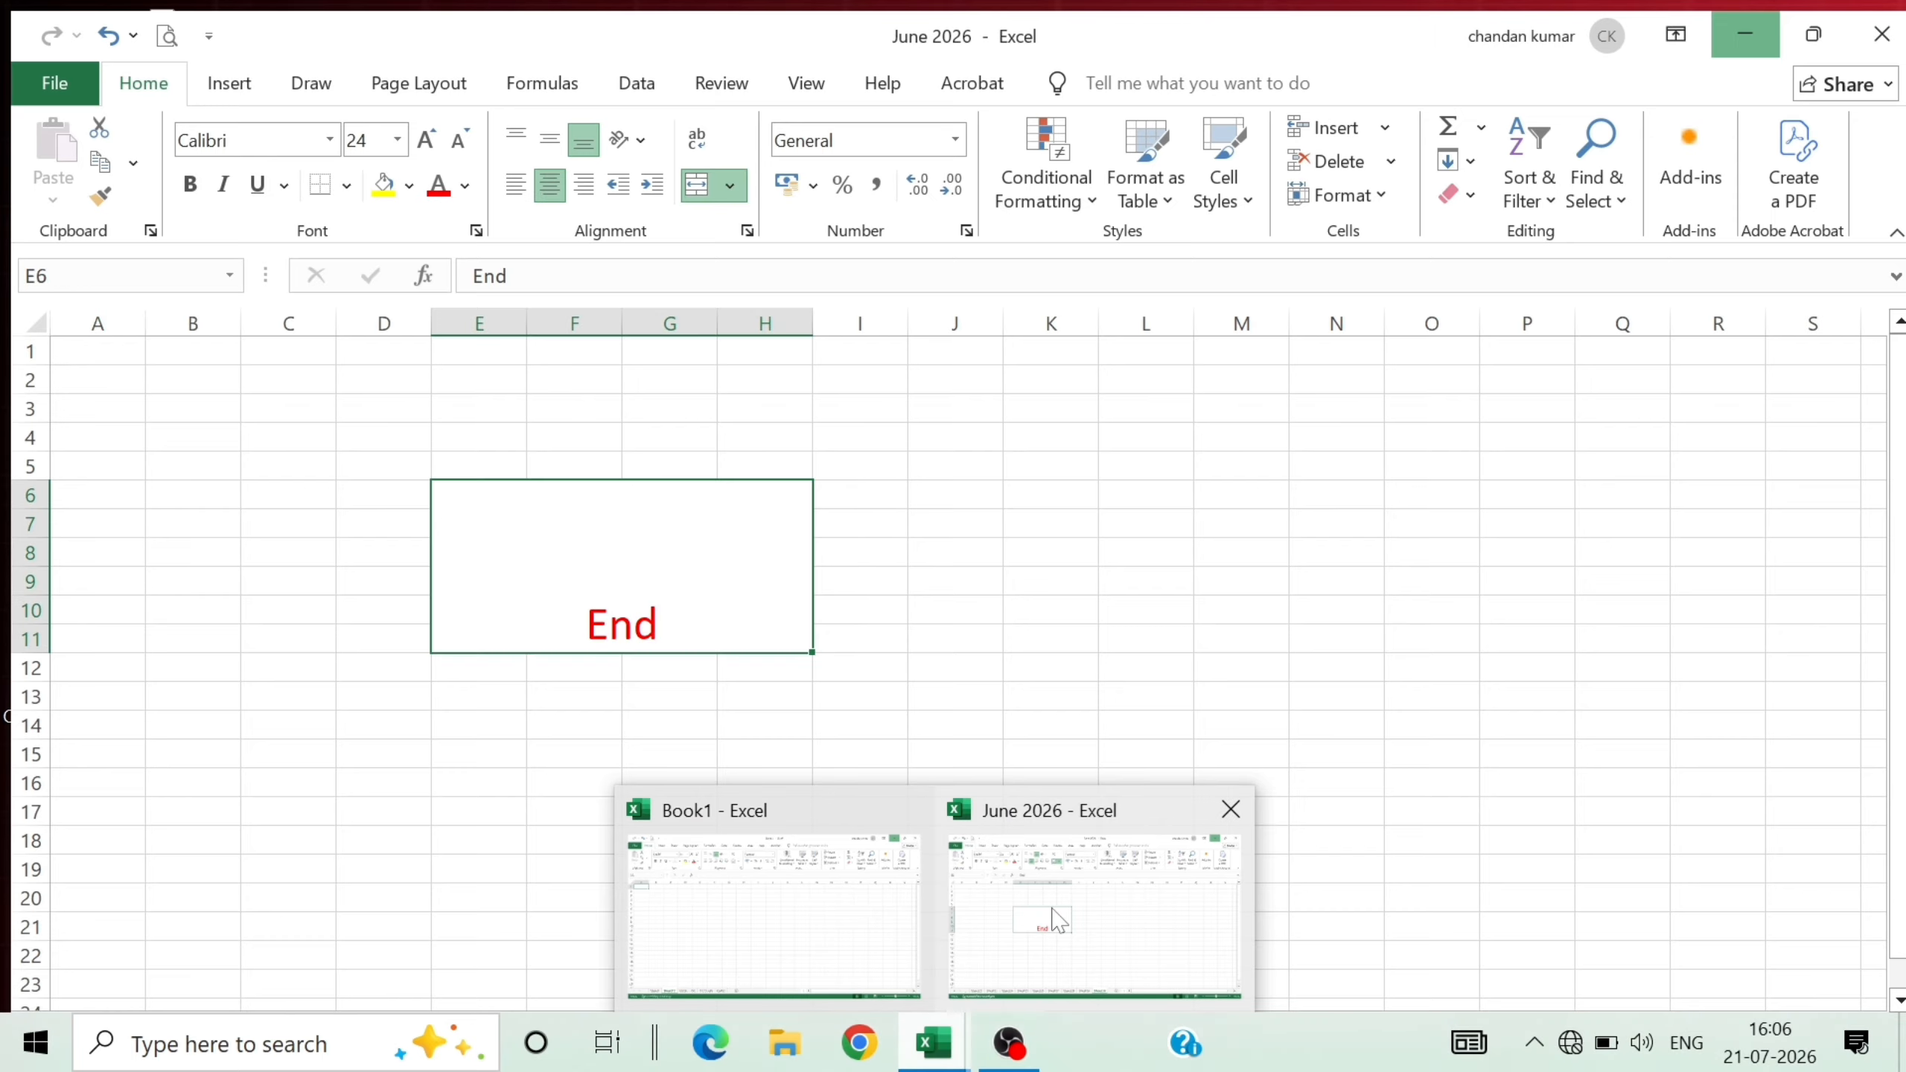
left_click(1052, 916)
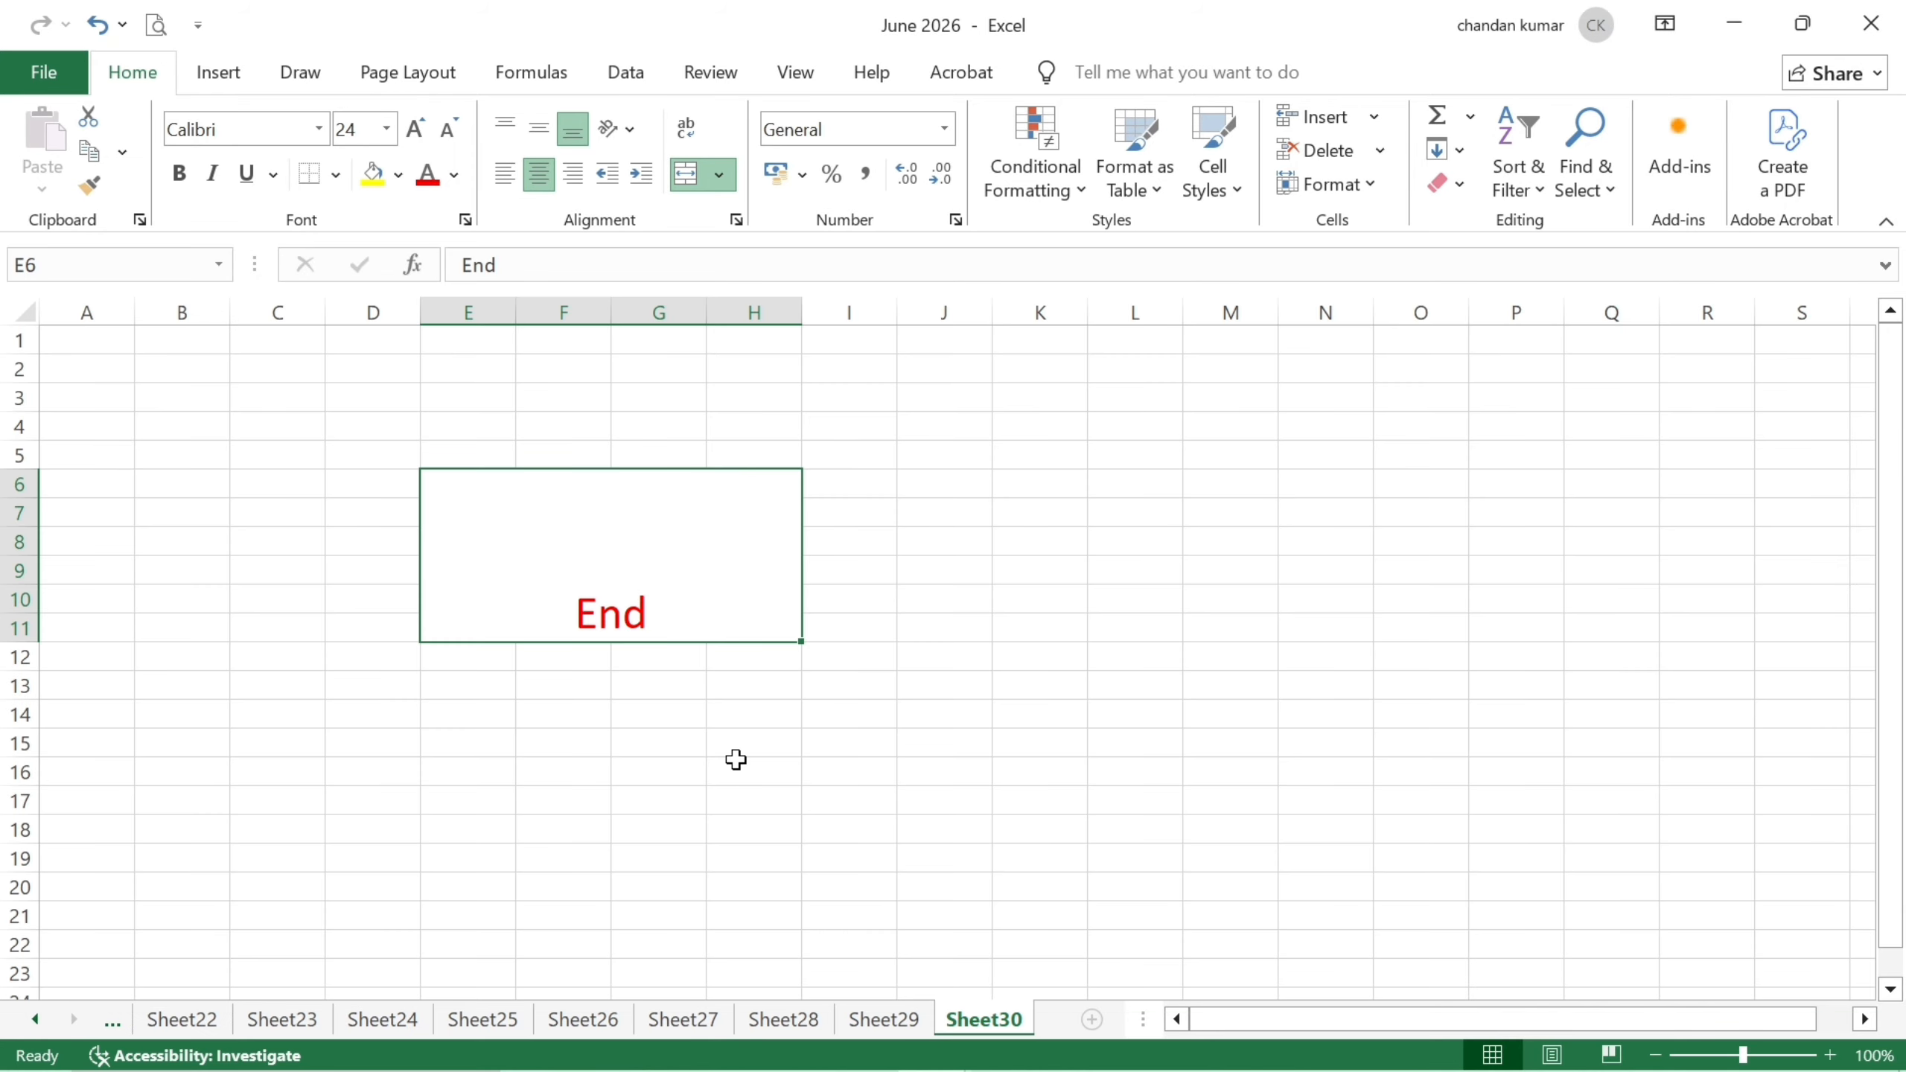
left_click(34, 1019, "ctrl")
left_click(175, 1021)
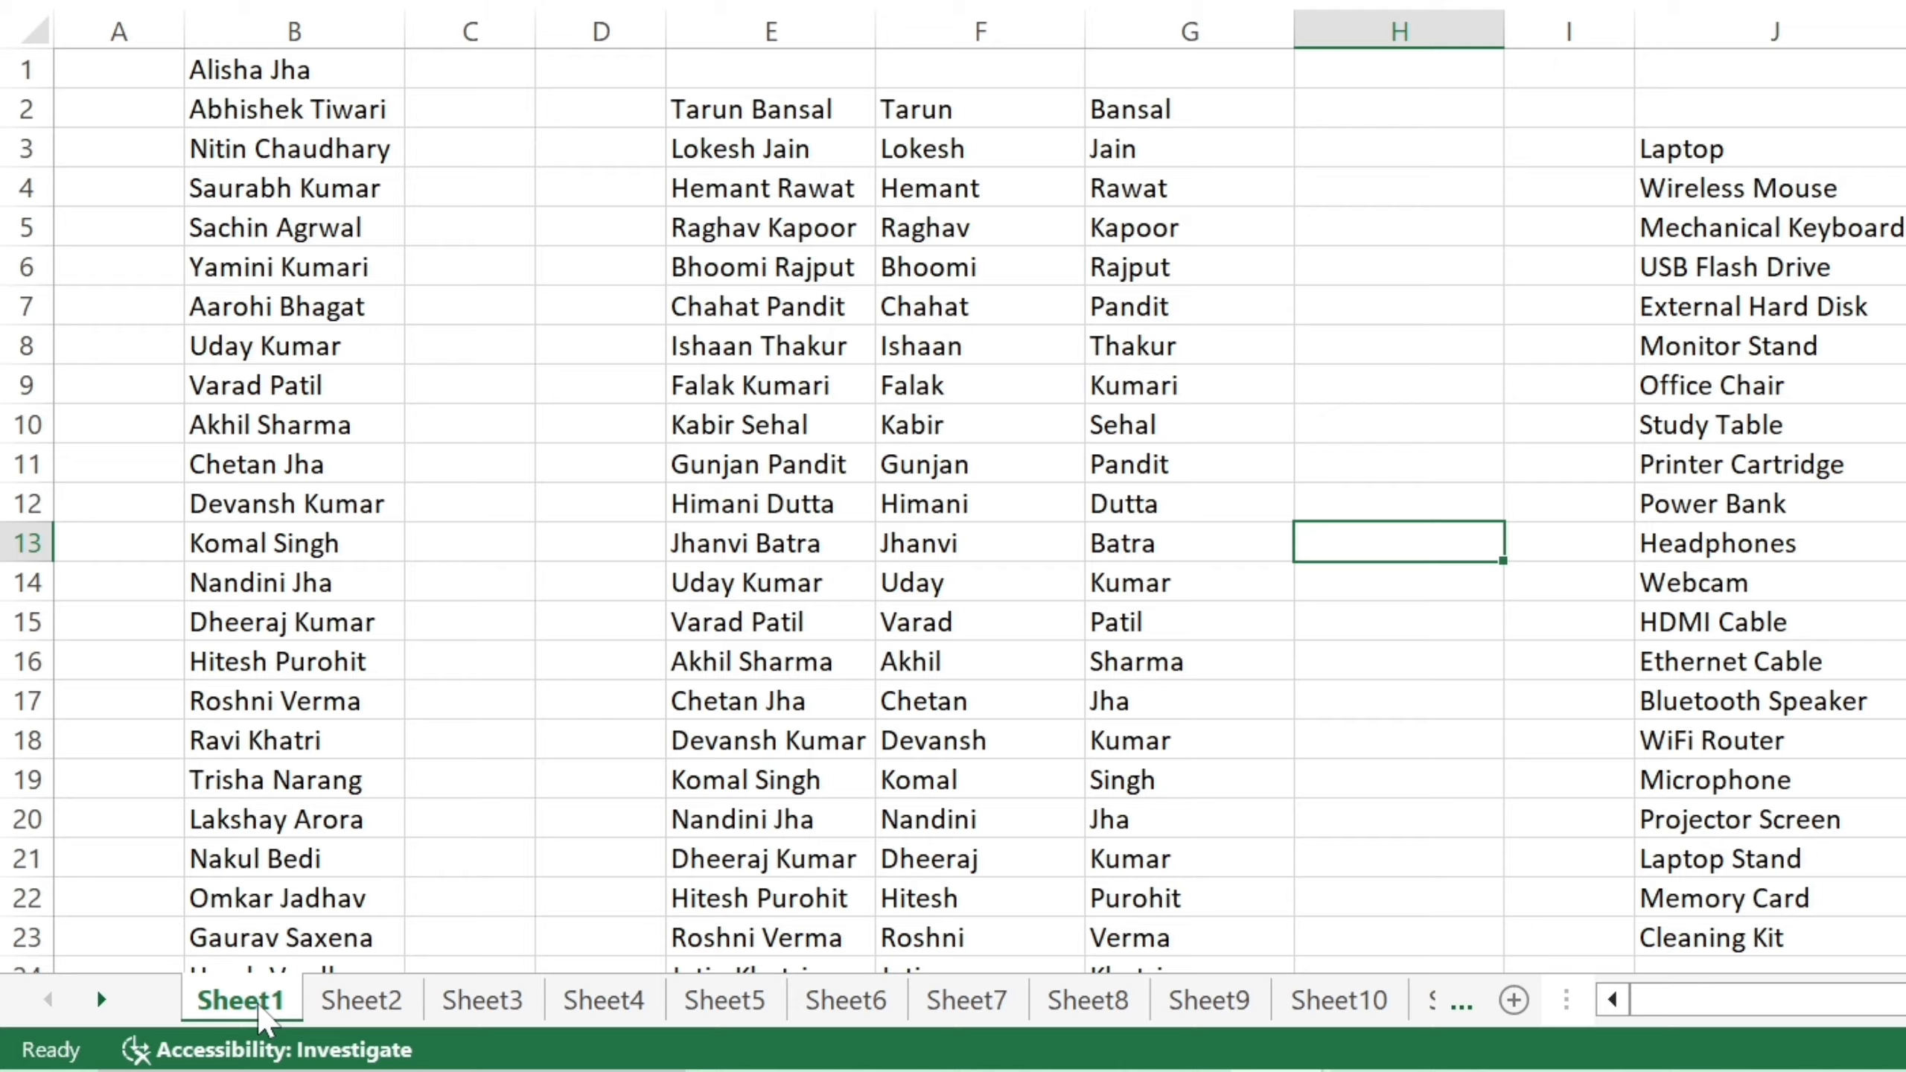
Move the Sheet1 tab past Sheet2 and drop it between Sheet5 and Sheet6.
left_click_drag(261, 1013, 504, 895)
left_click_drag(542, 999, 542, 1000)
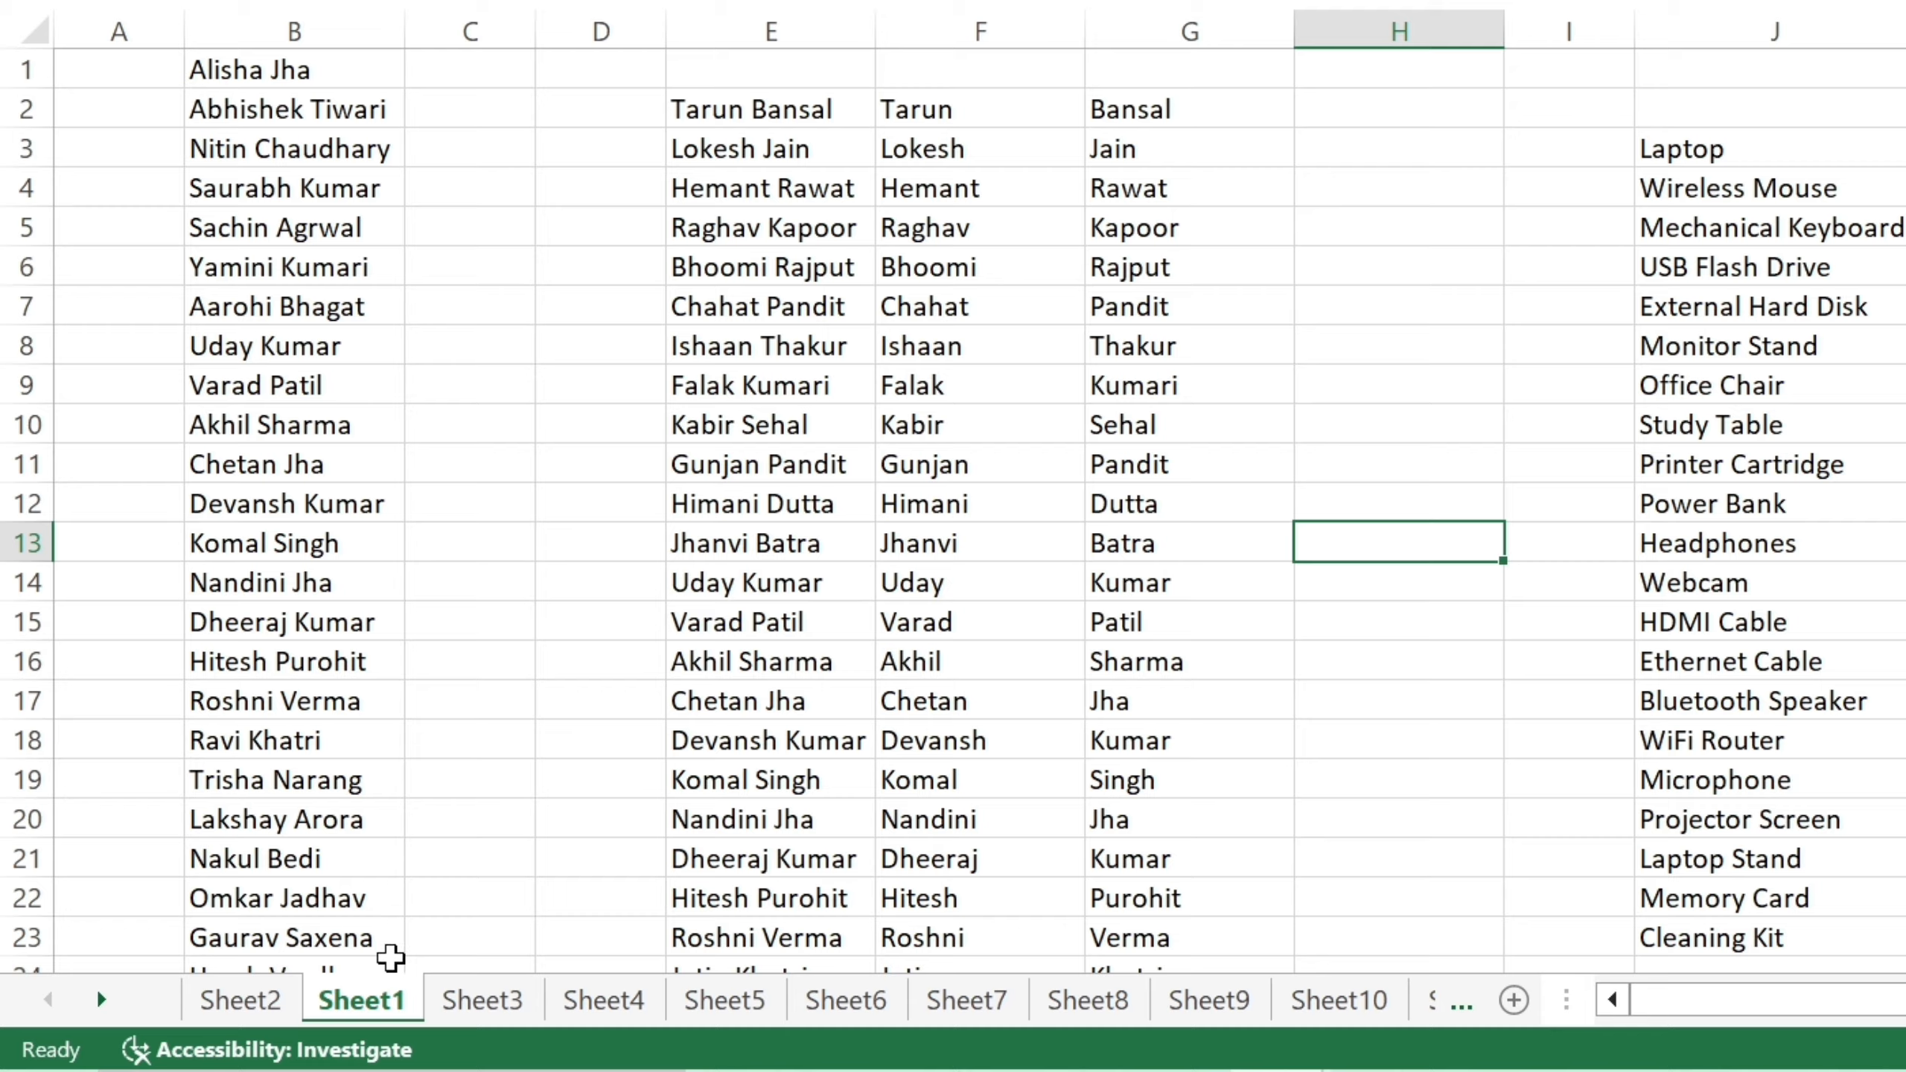
left_click_drag(556, 867, 788, 977)
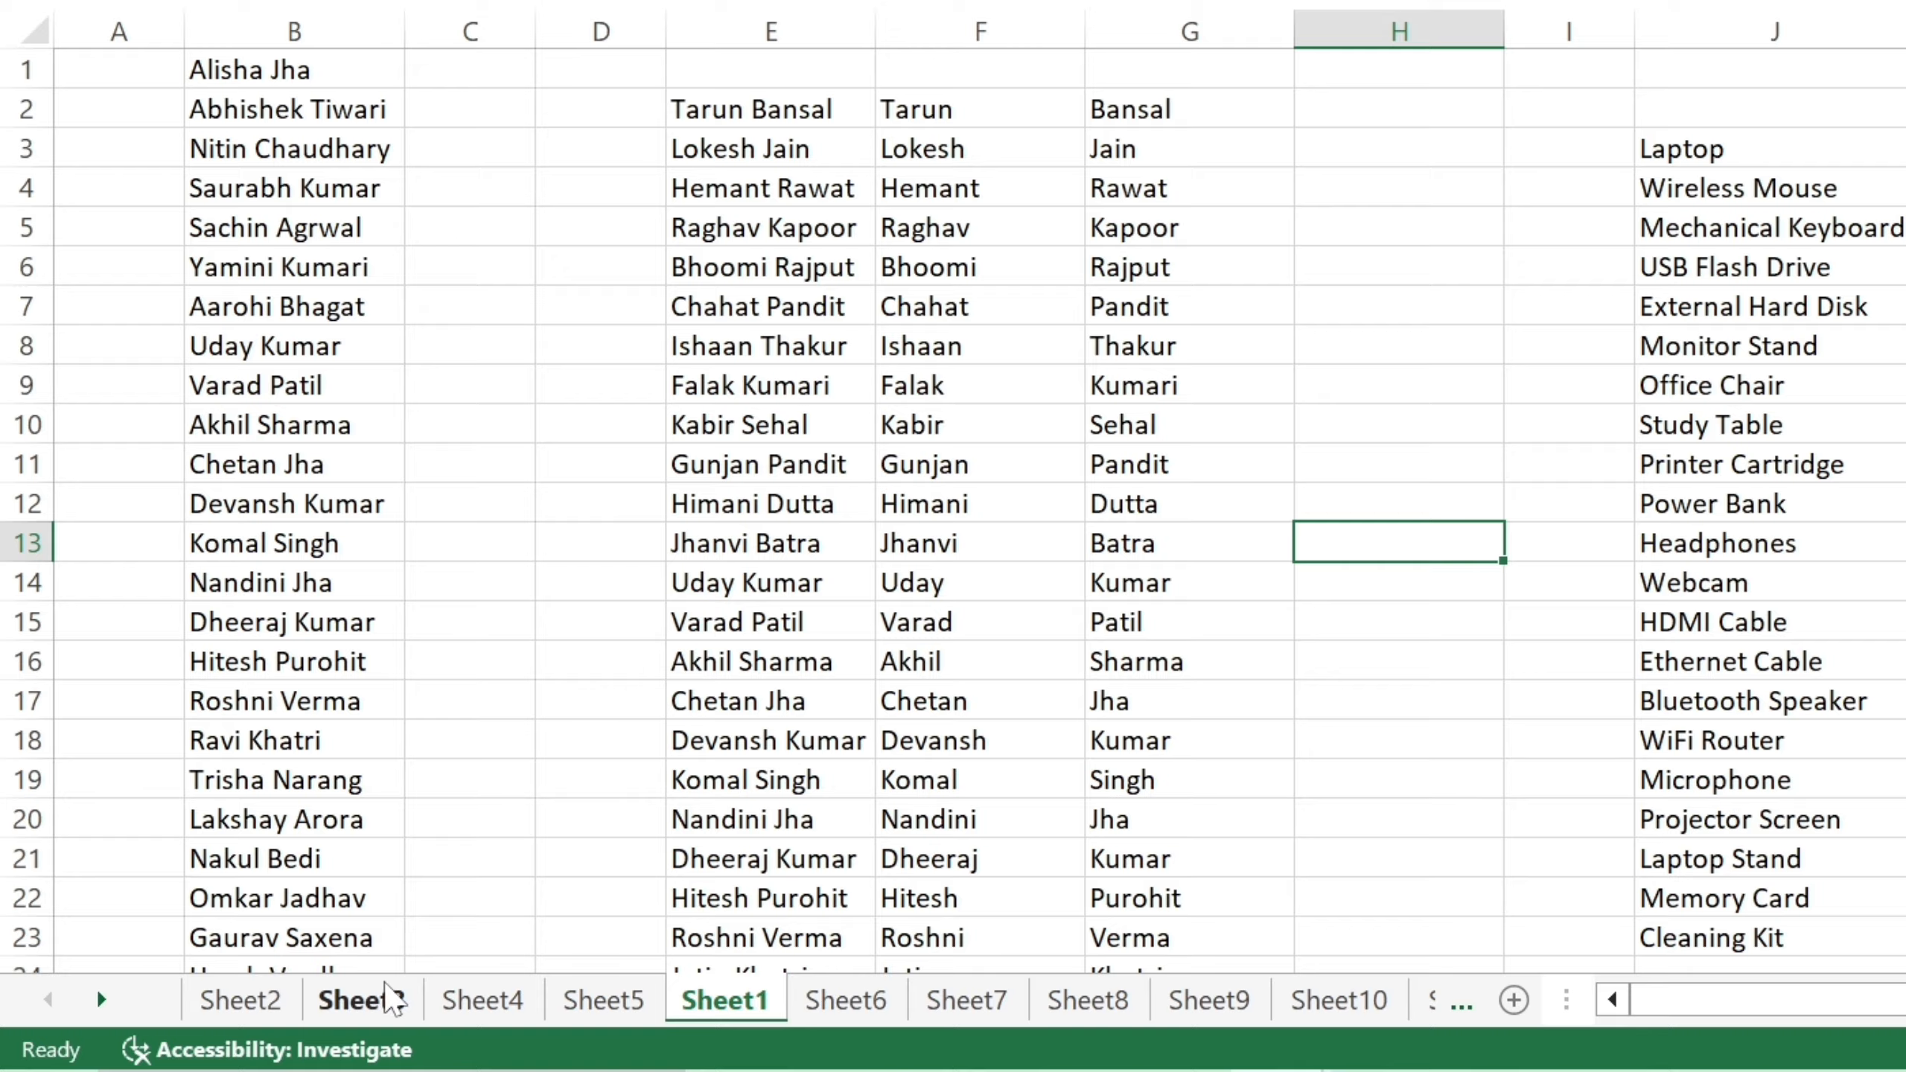
Pass through Sheet10 and Sheet5, then scroll the tabs to the end and show Sheet30.
left_click(1351, 1006)
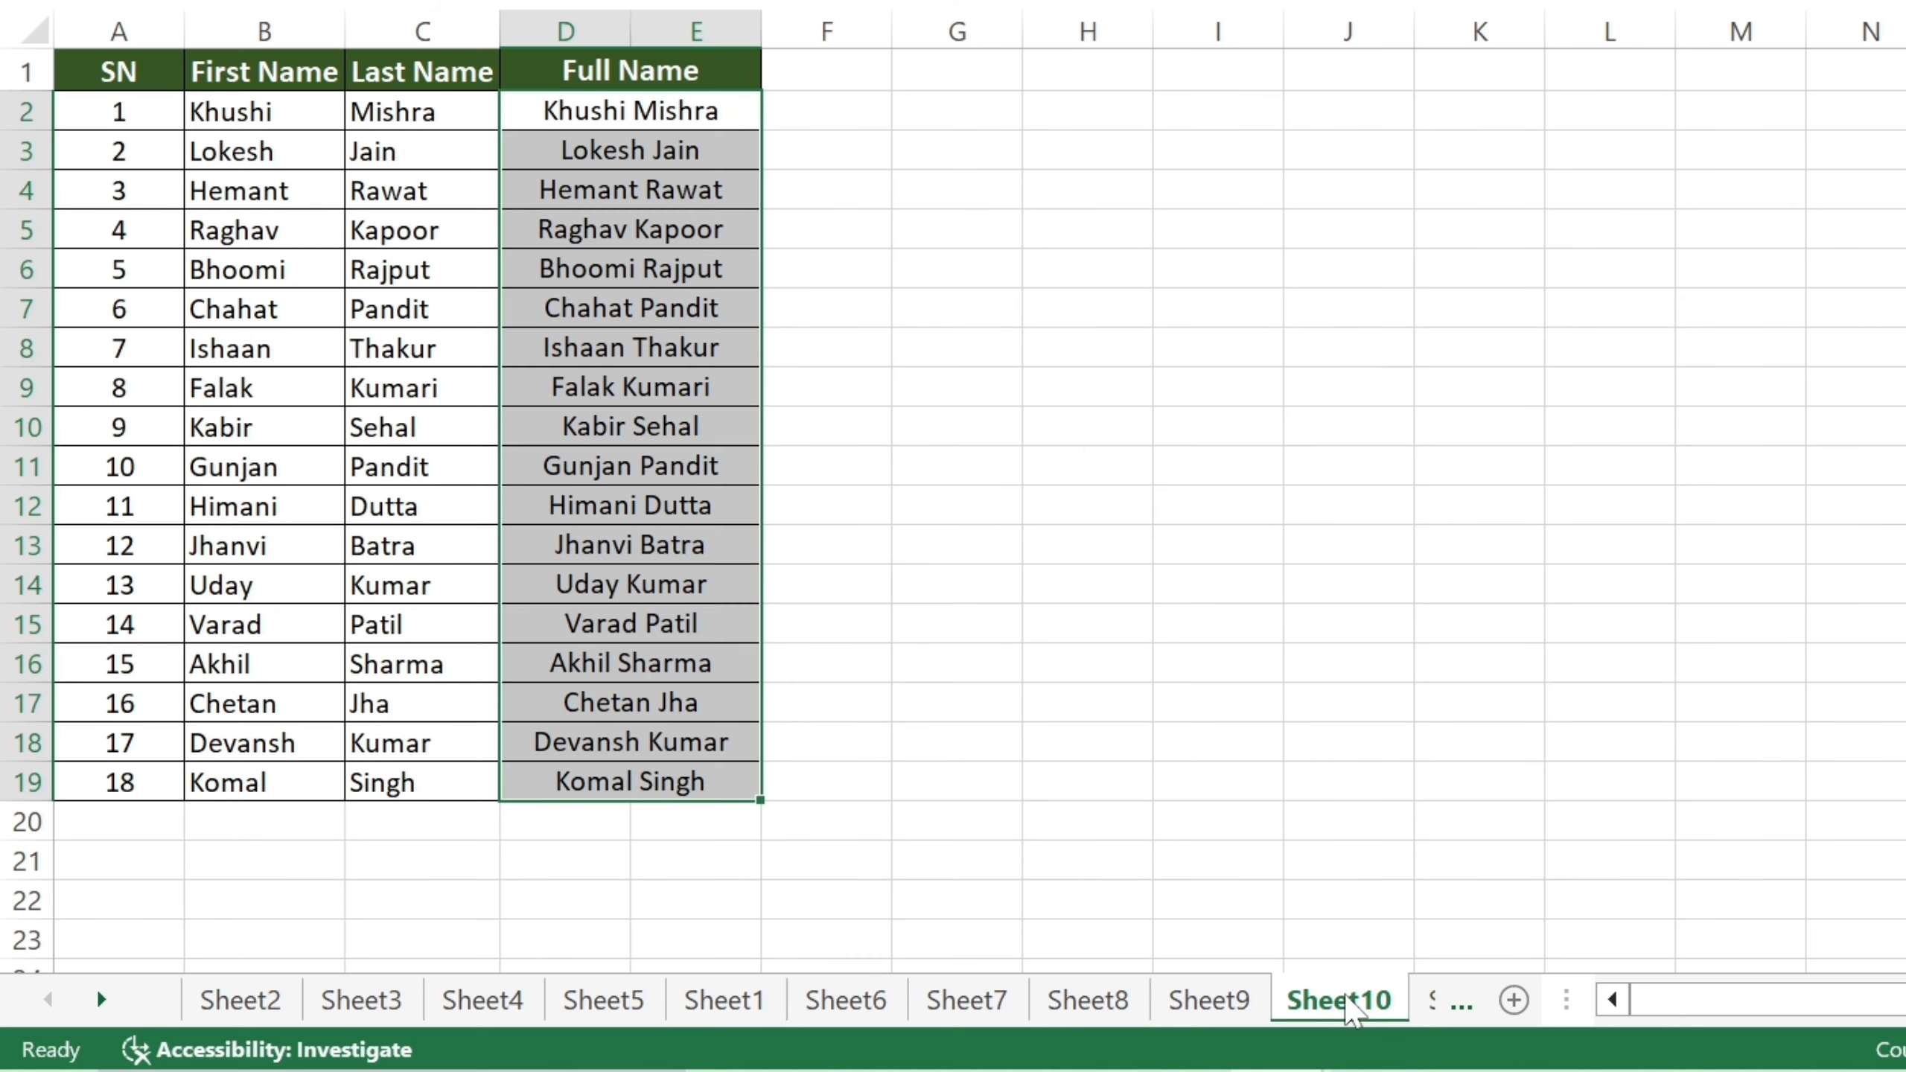
left_click(564, 1006)
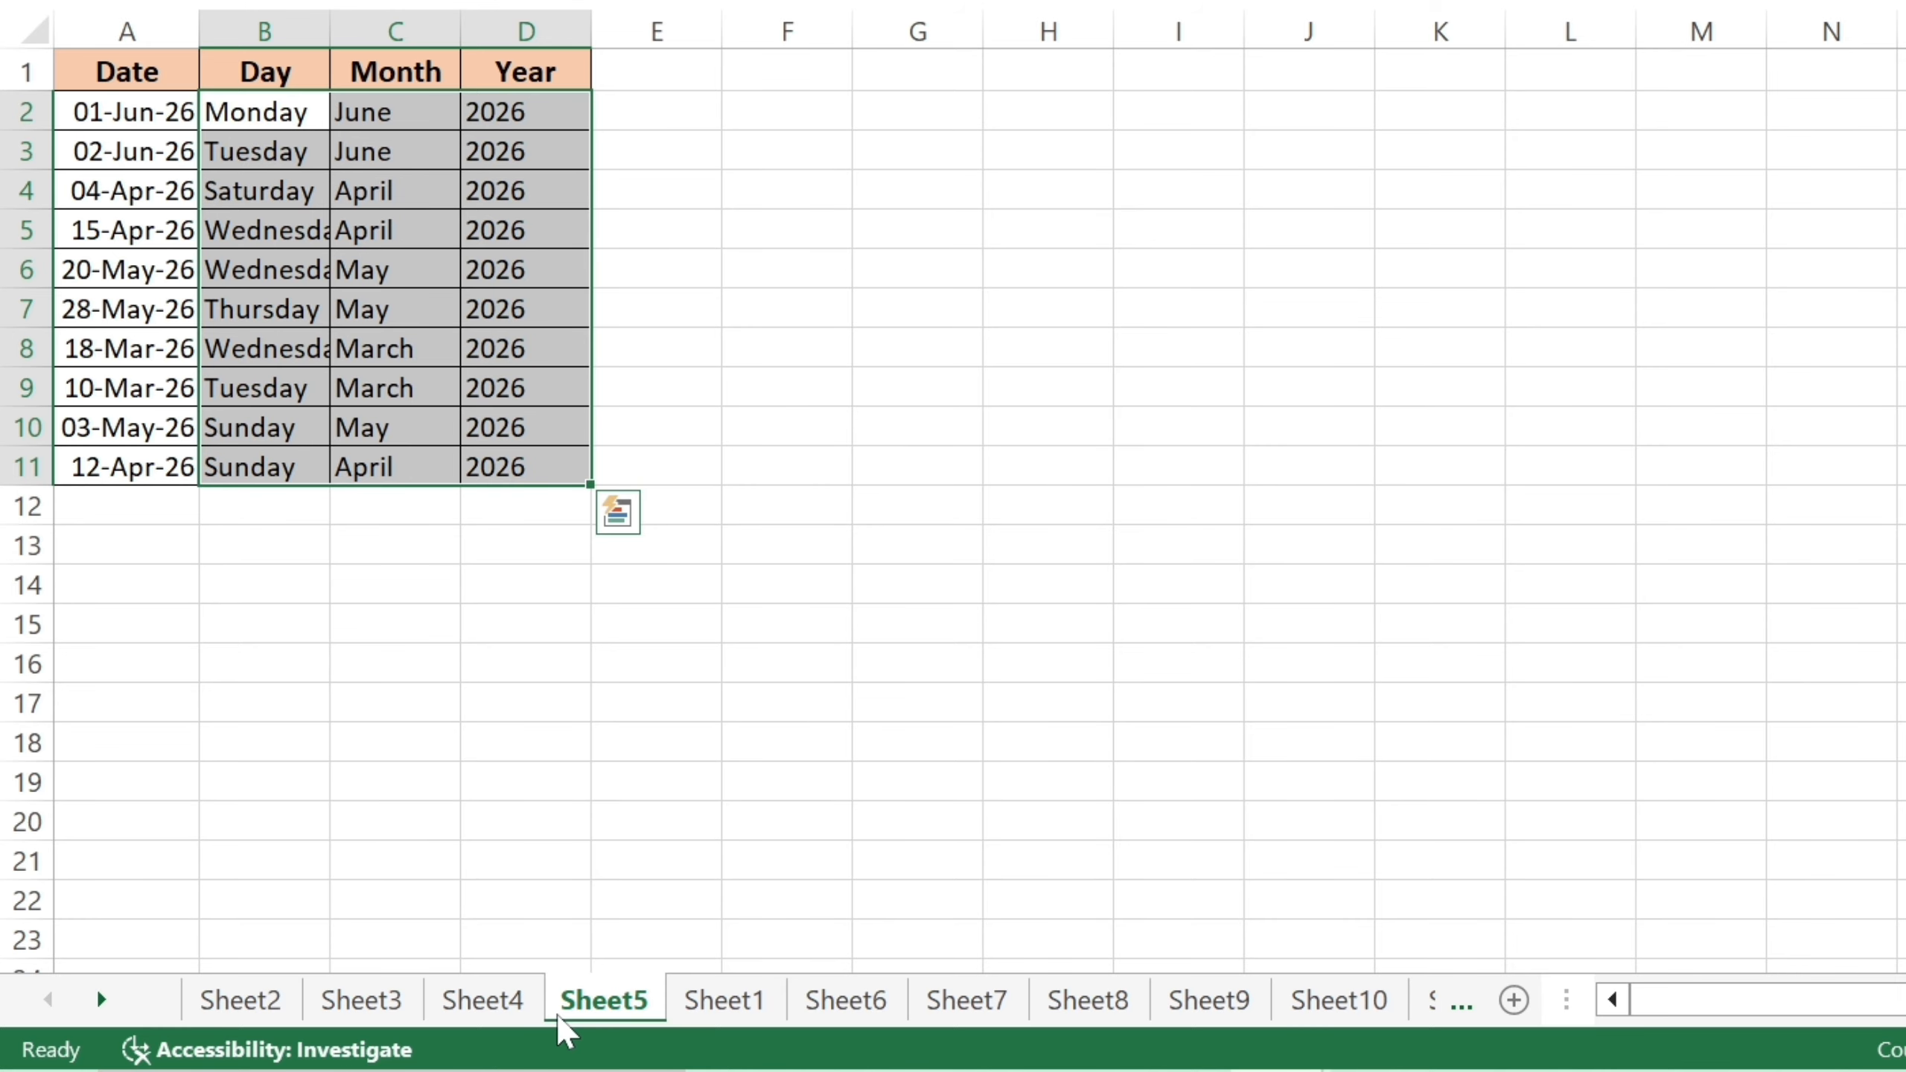
left_click(110, 997, "ctrl")
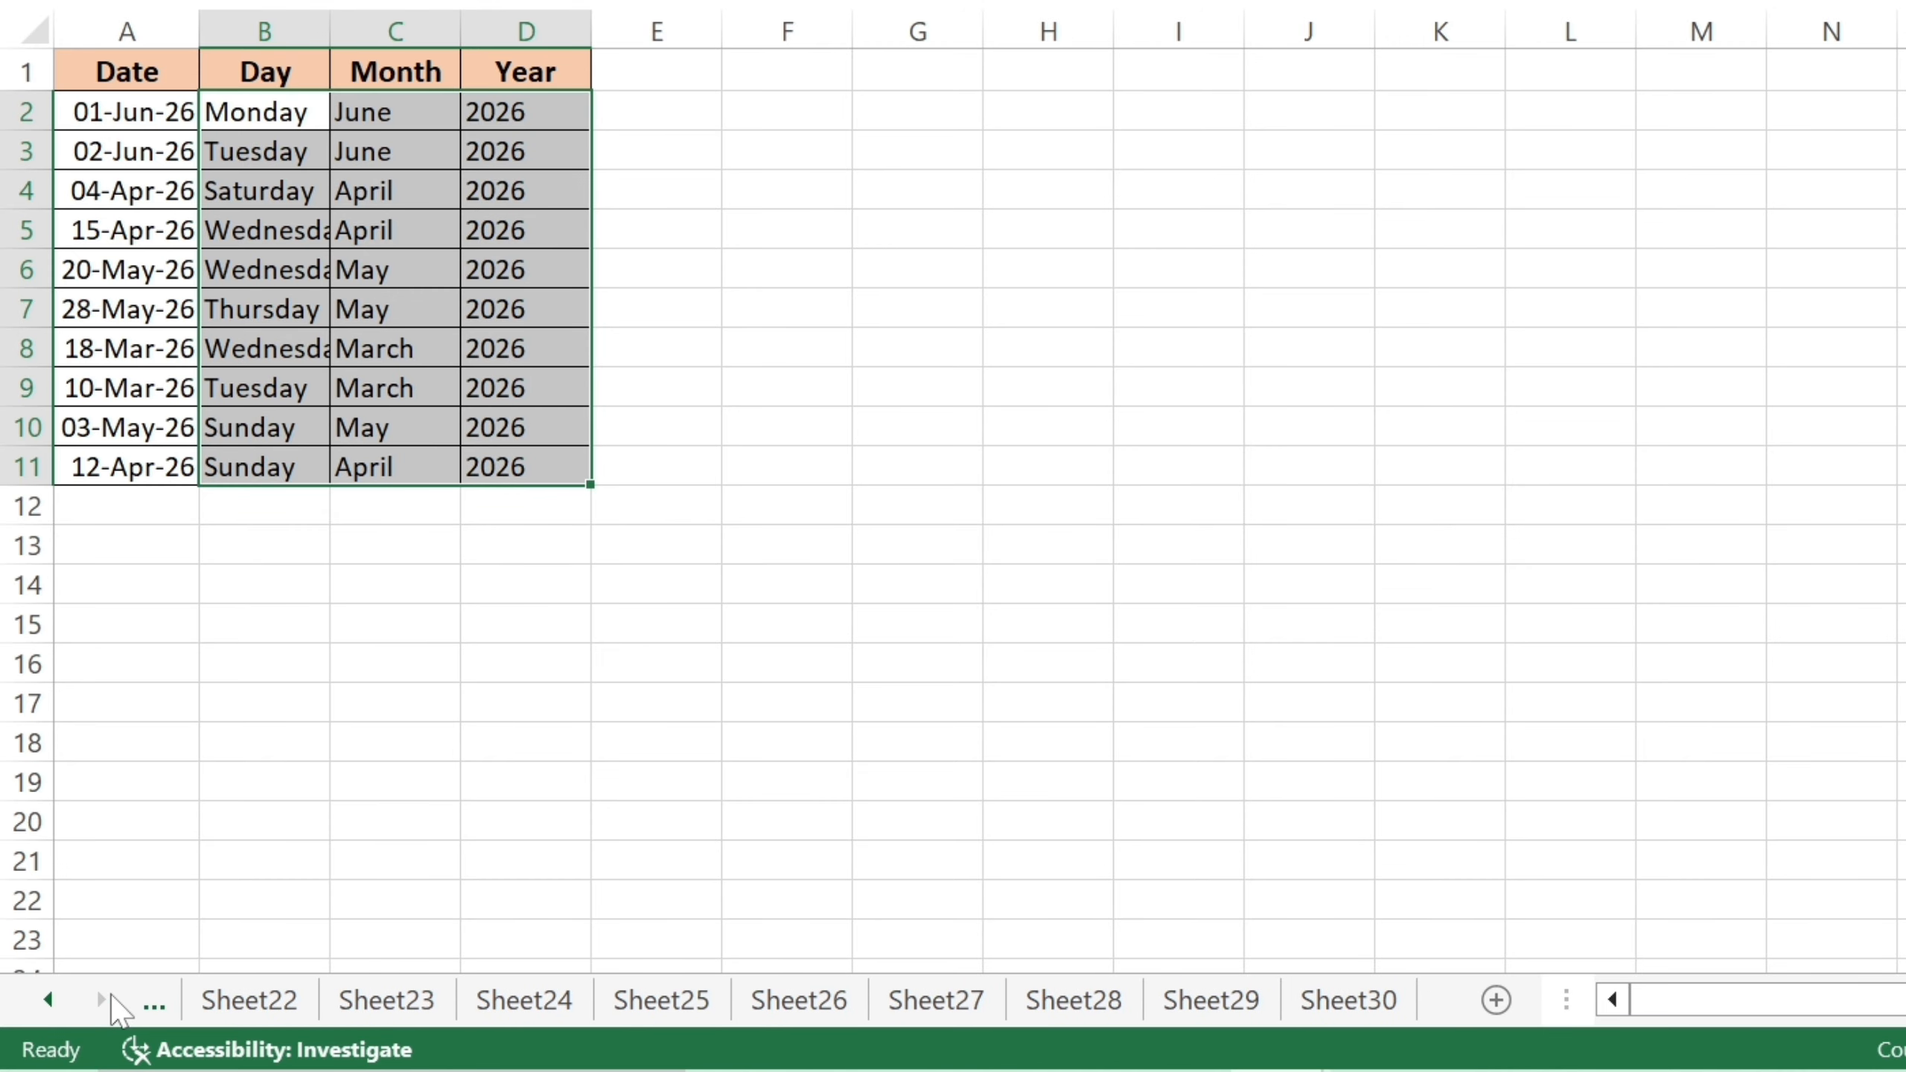
left_click(1344, 1010)
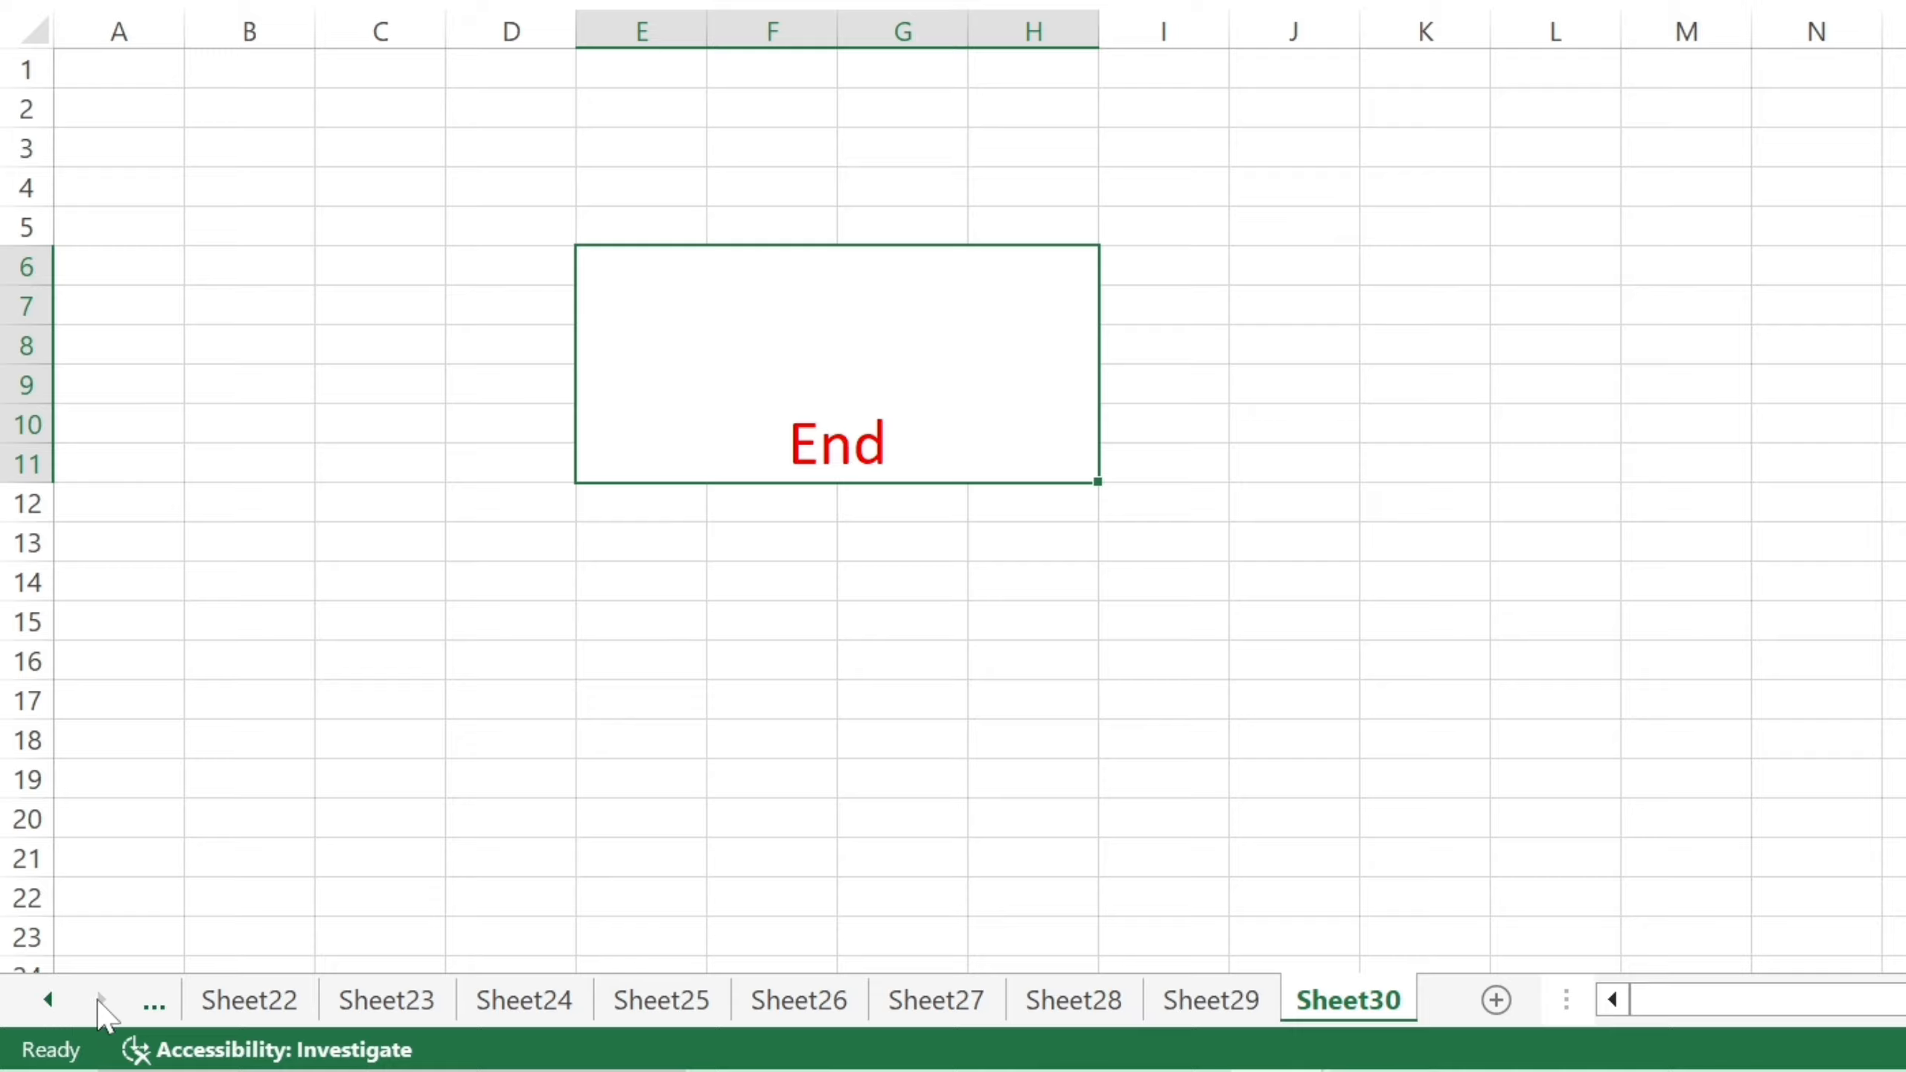
Scroll the sheet tabs back and forth one at a time, then view Sheet3 and Sheet2.
left_click(48, 999)
left_click(49, 1000)
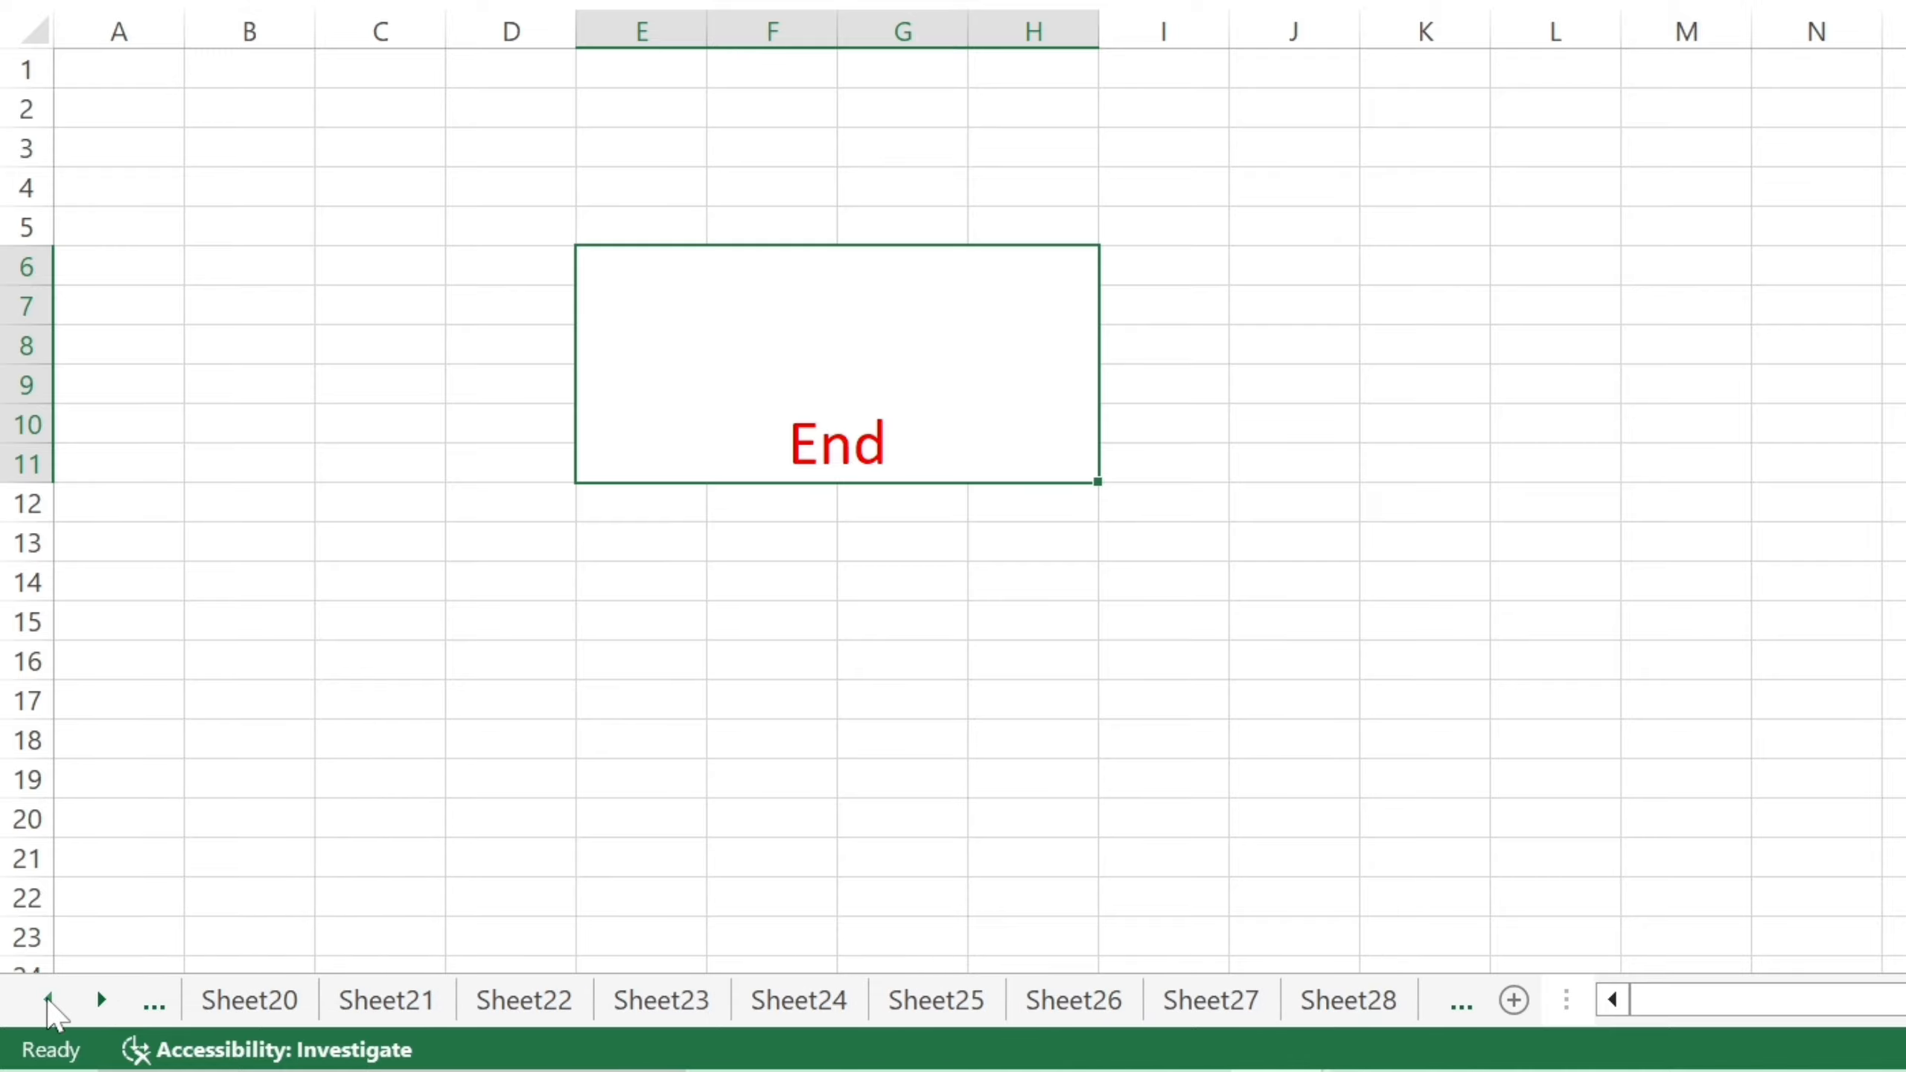
left_click(49, 999)
left_click(49, 999)
left_click(48, 999)
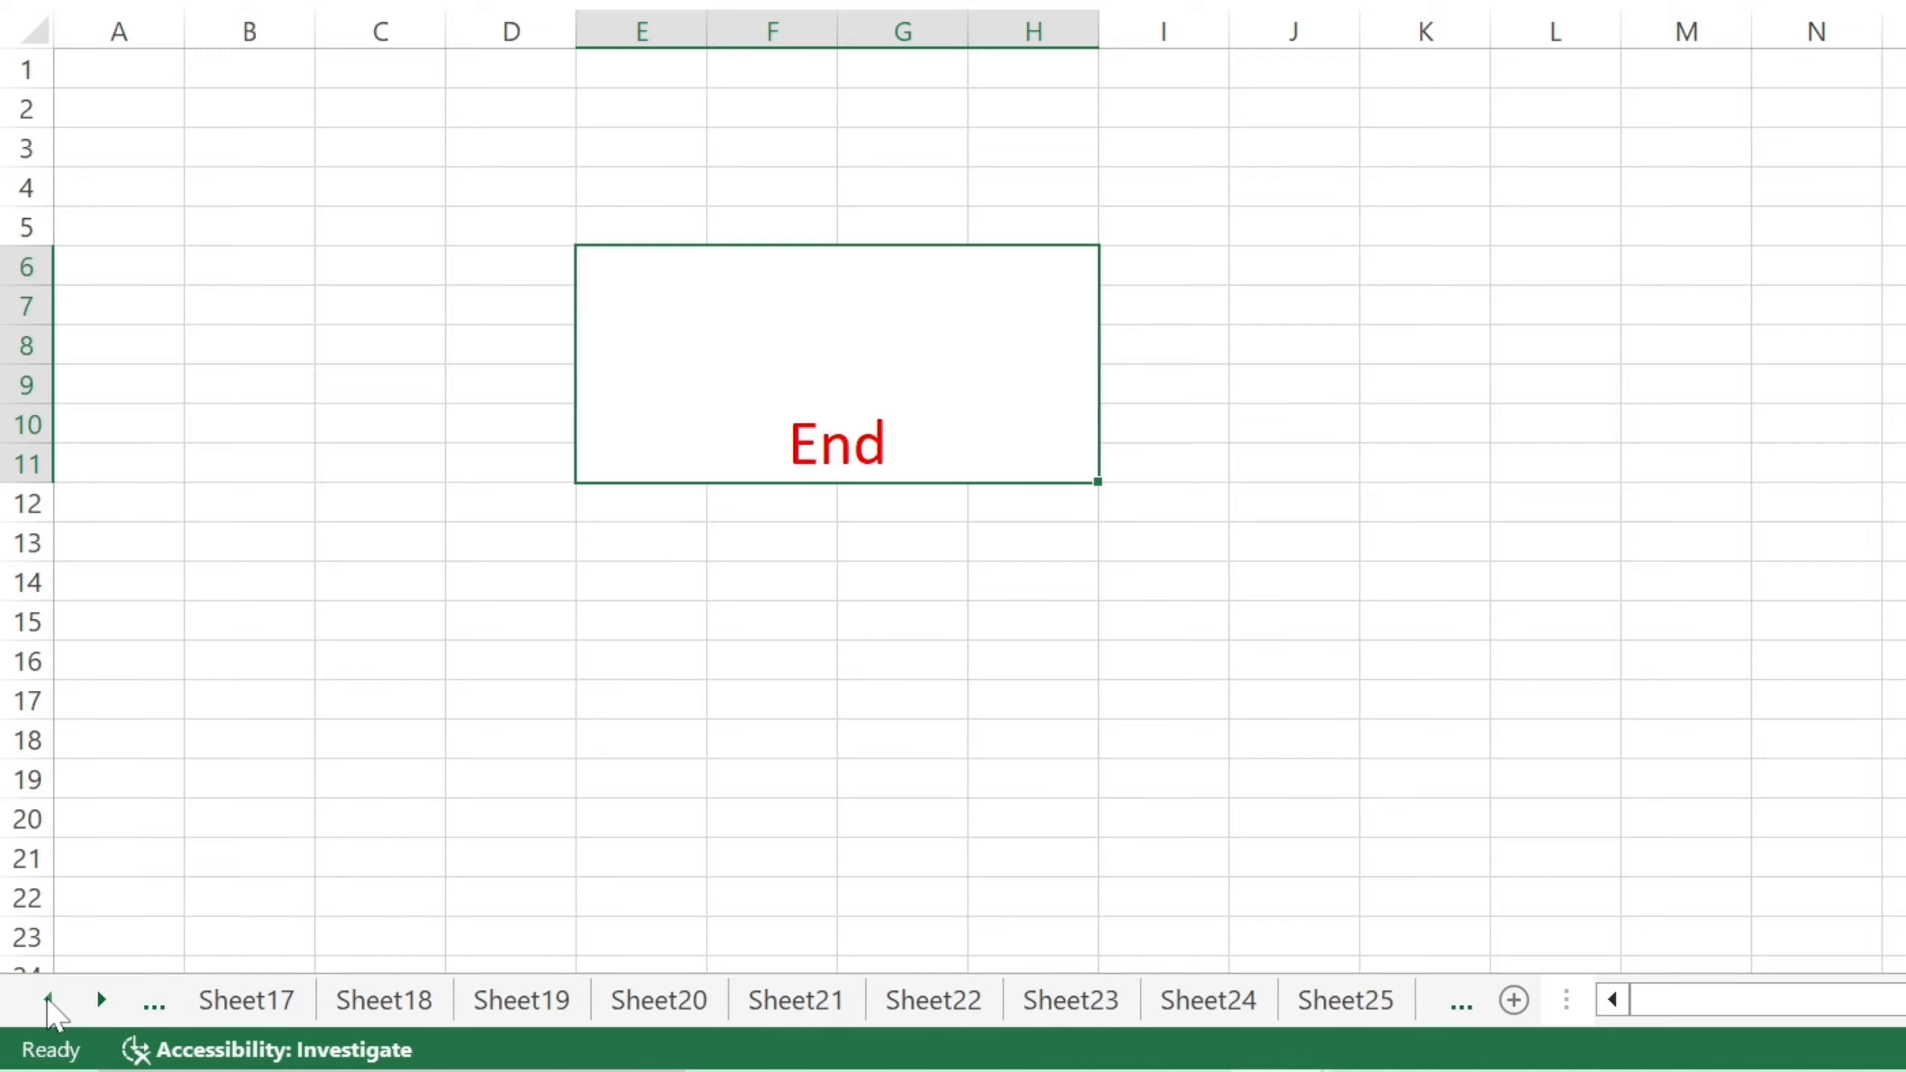
left_click(100, 1000)
left_click(100, 999)
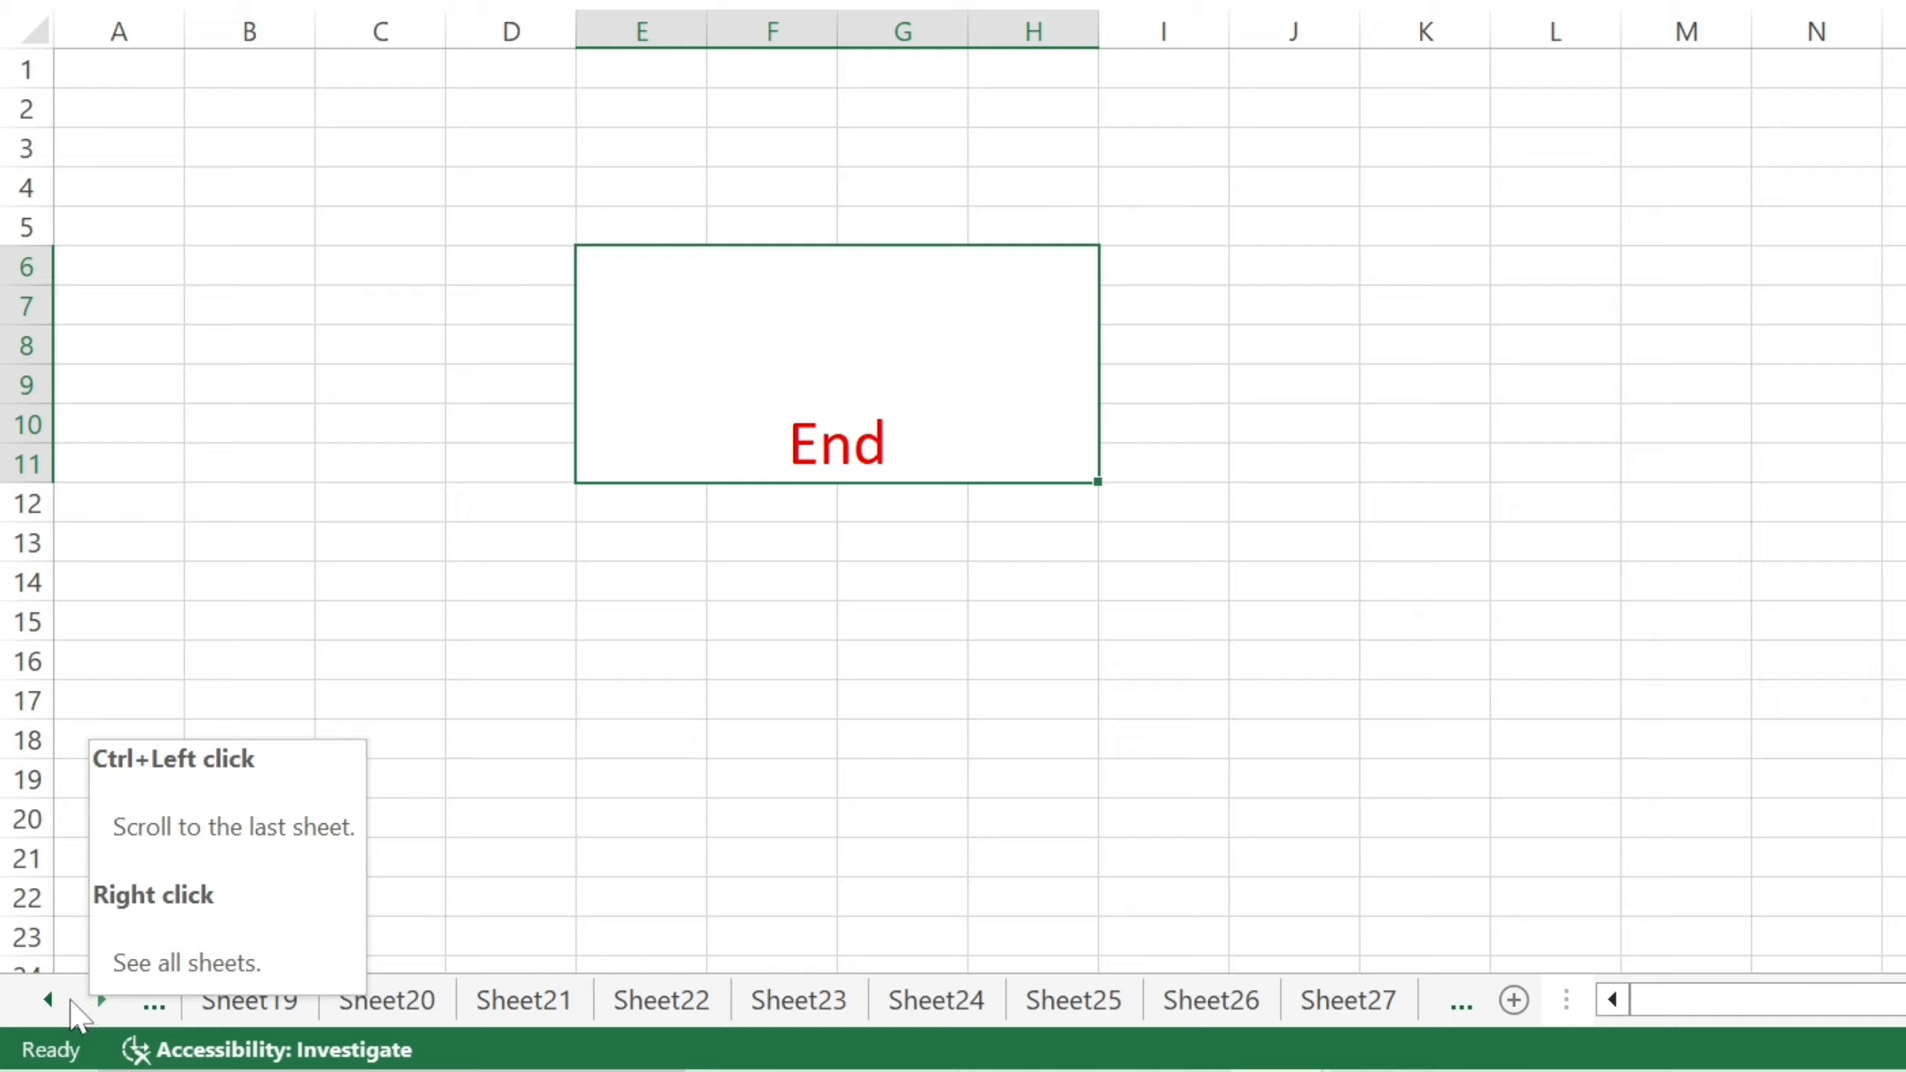
left_click(49, 1000)
left_click(48, 999)
left_click_drag(45, 1005, 44, 1005)
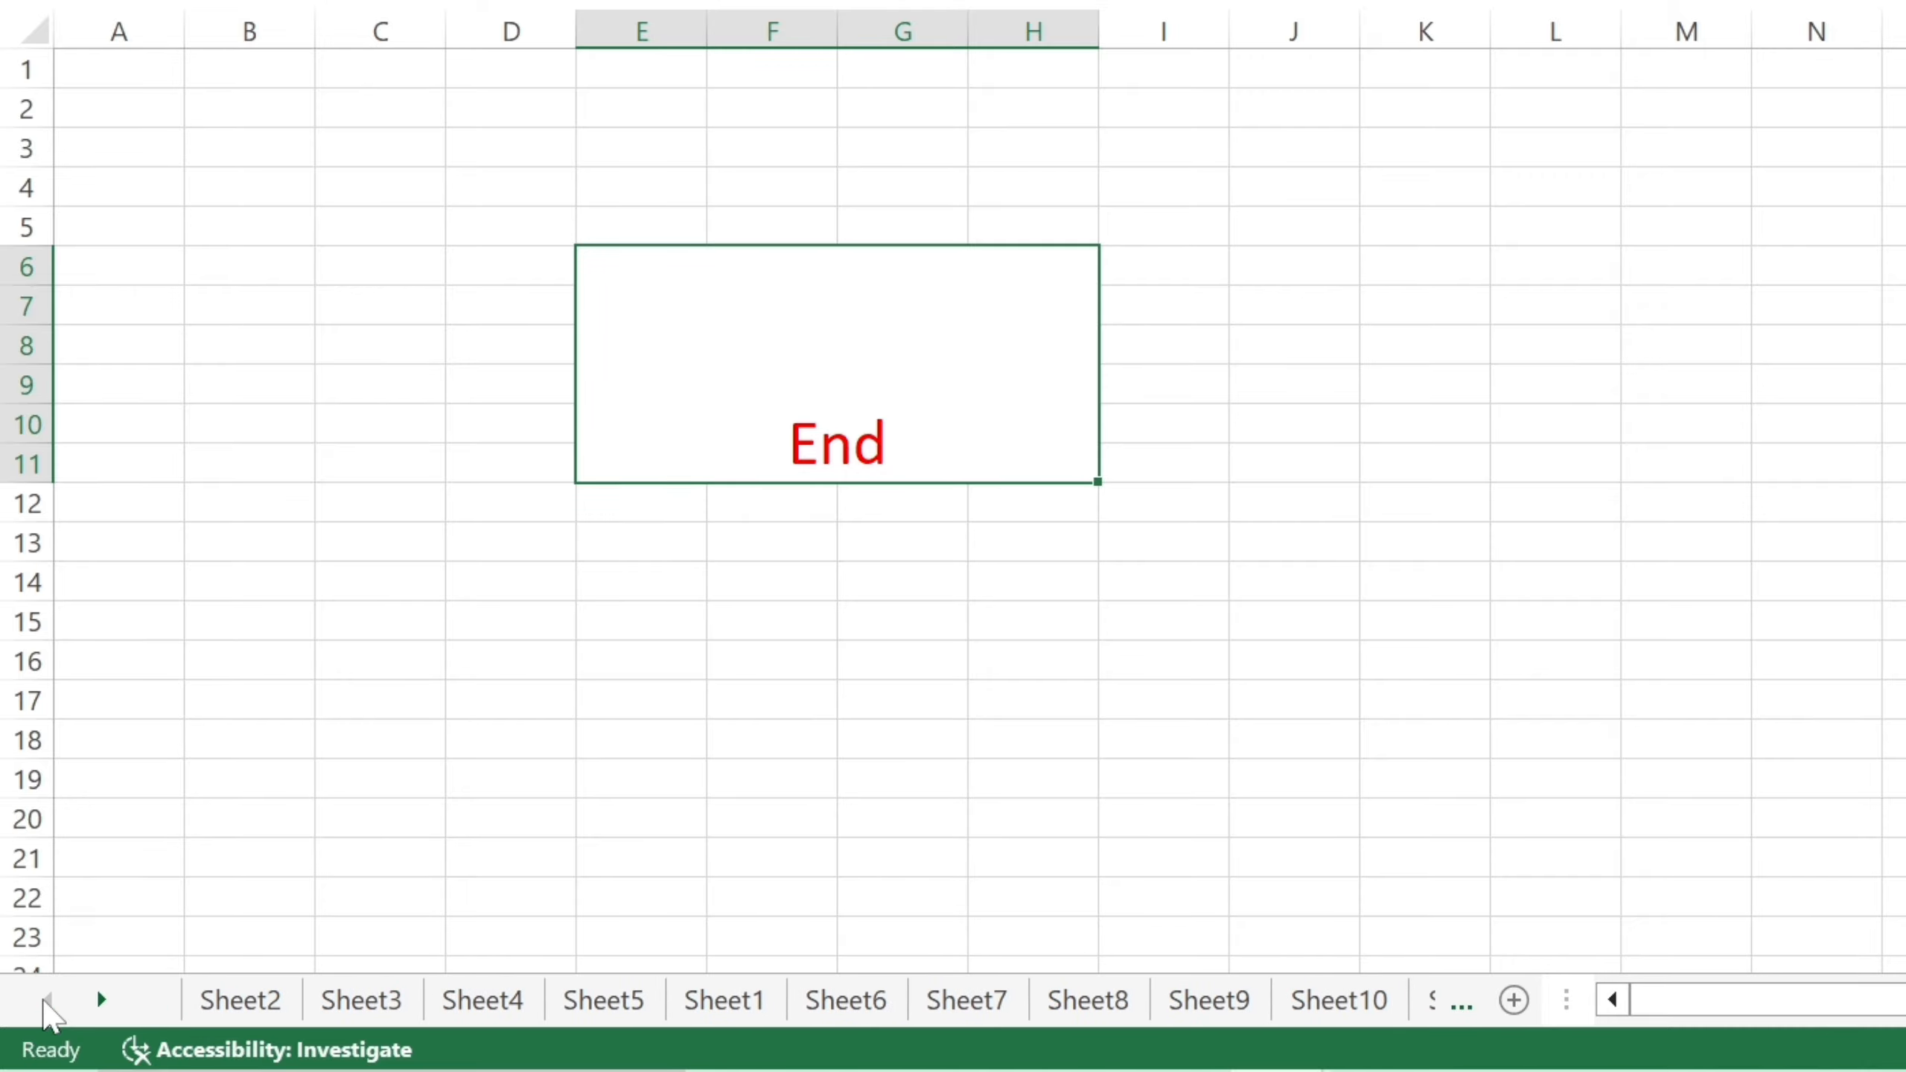
left_click(342, 1010)
left_click(265, 1007)
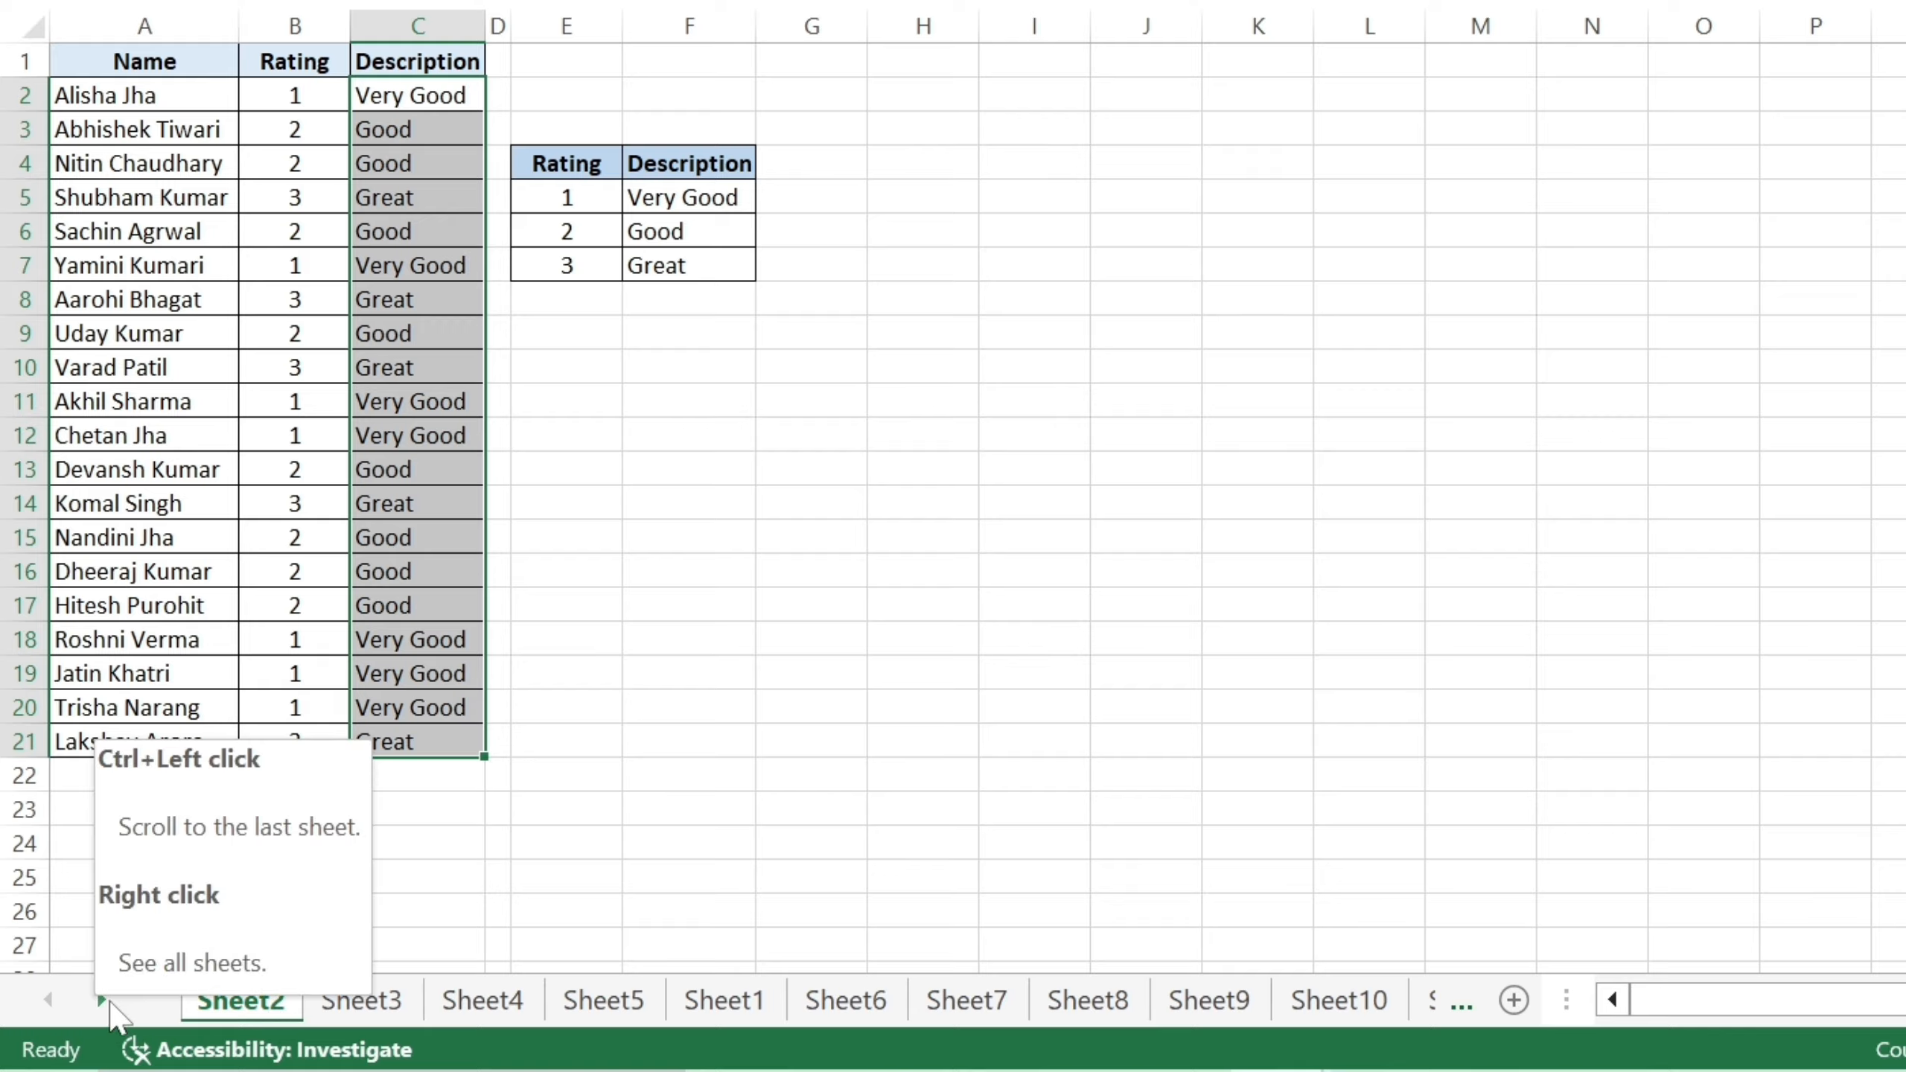
Ctrl-jump to the last sheet tabs and view Sheet30.
key("ctrl")
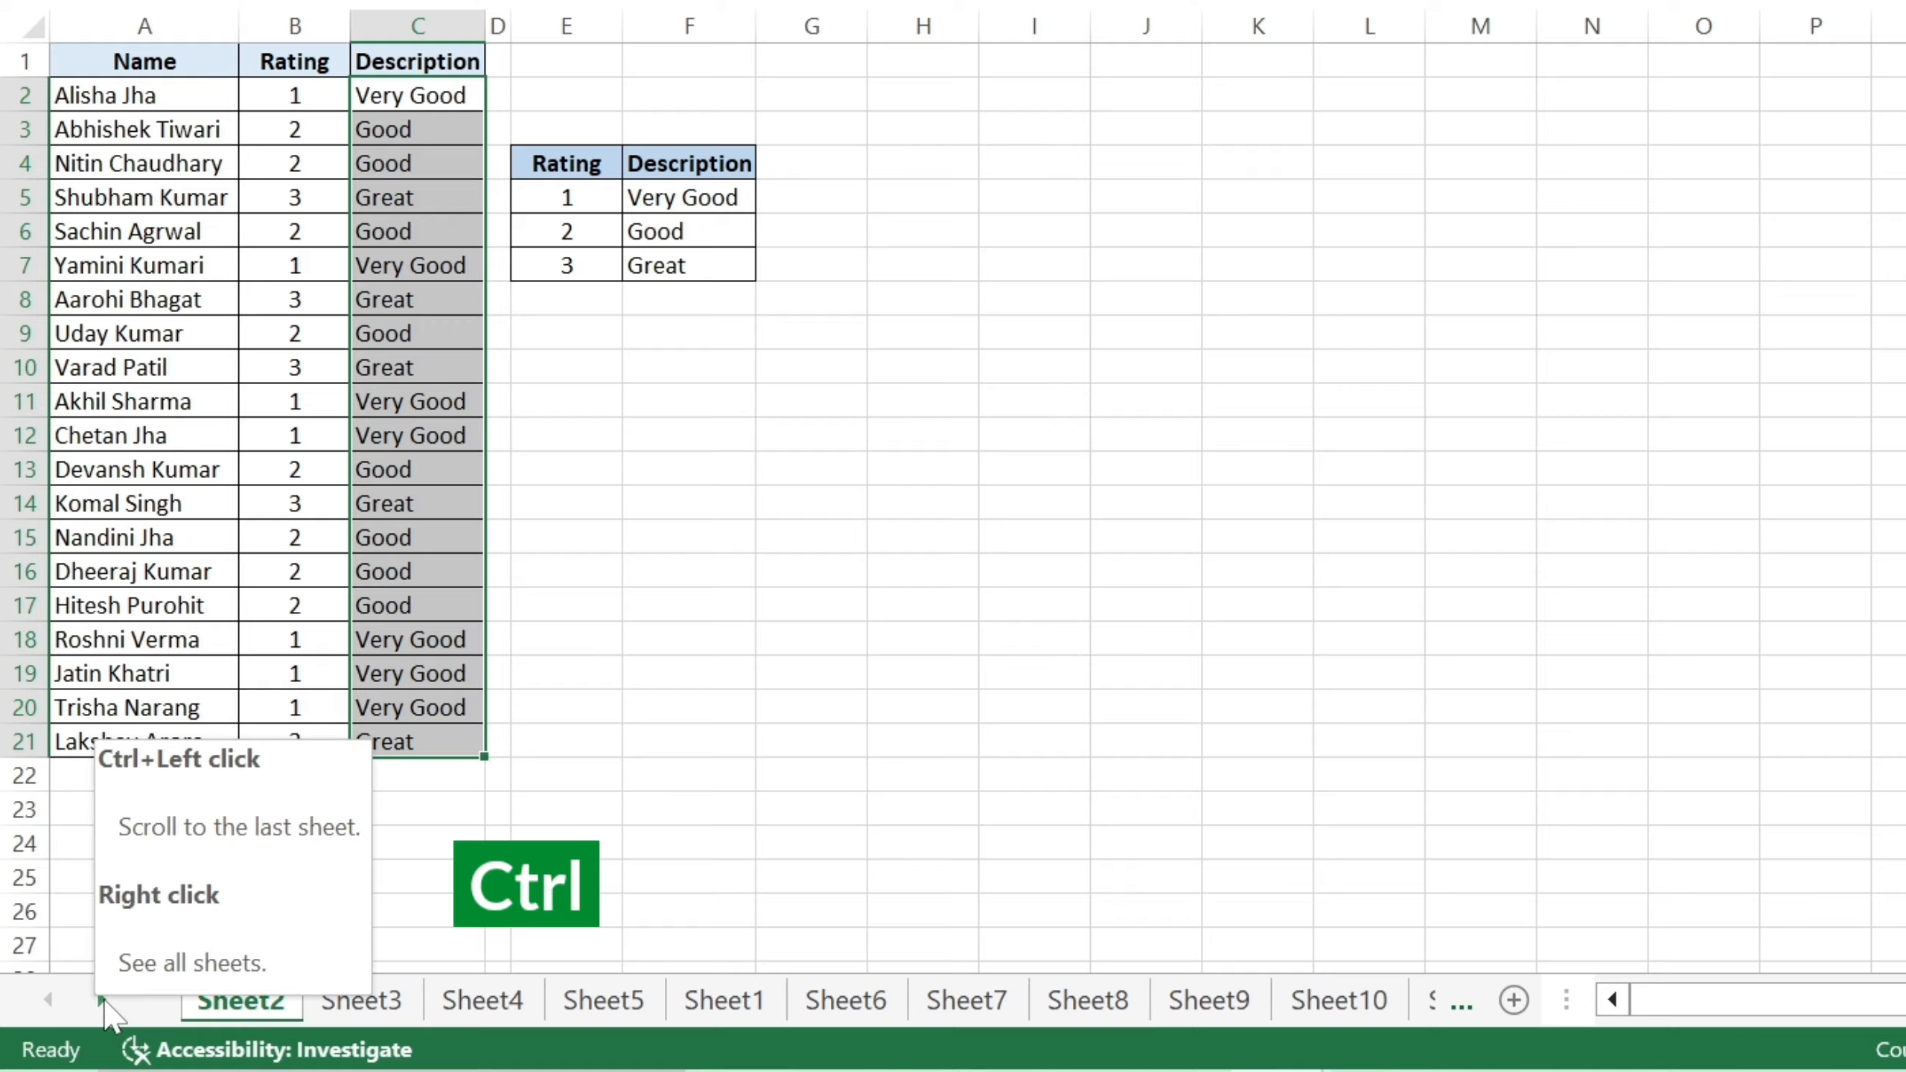
left_click(104, 1001, "ctrl")
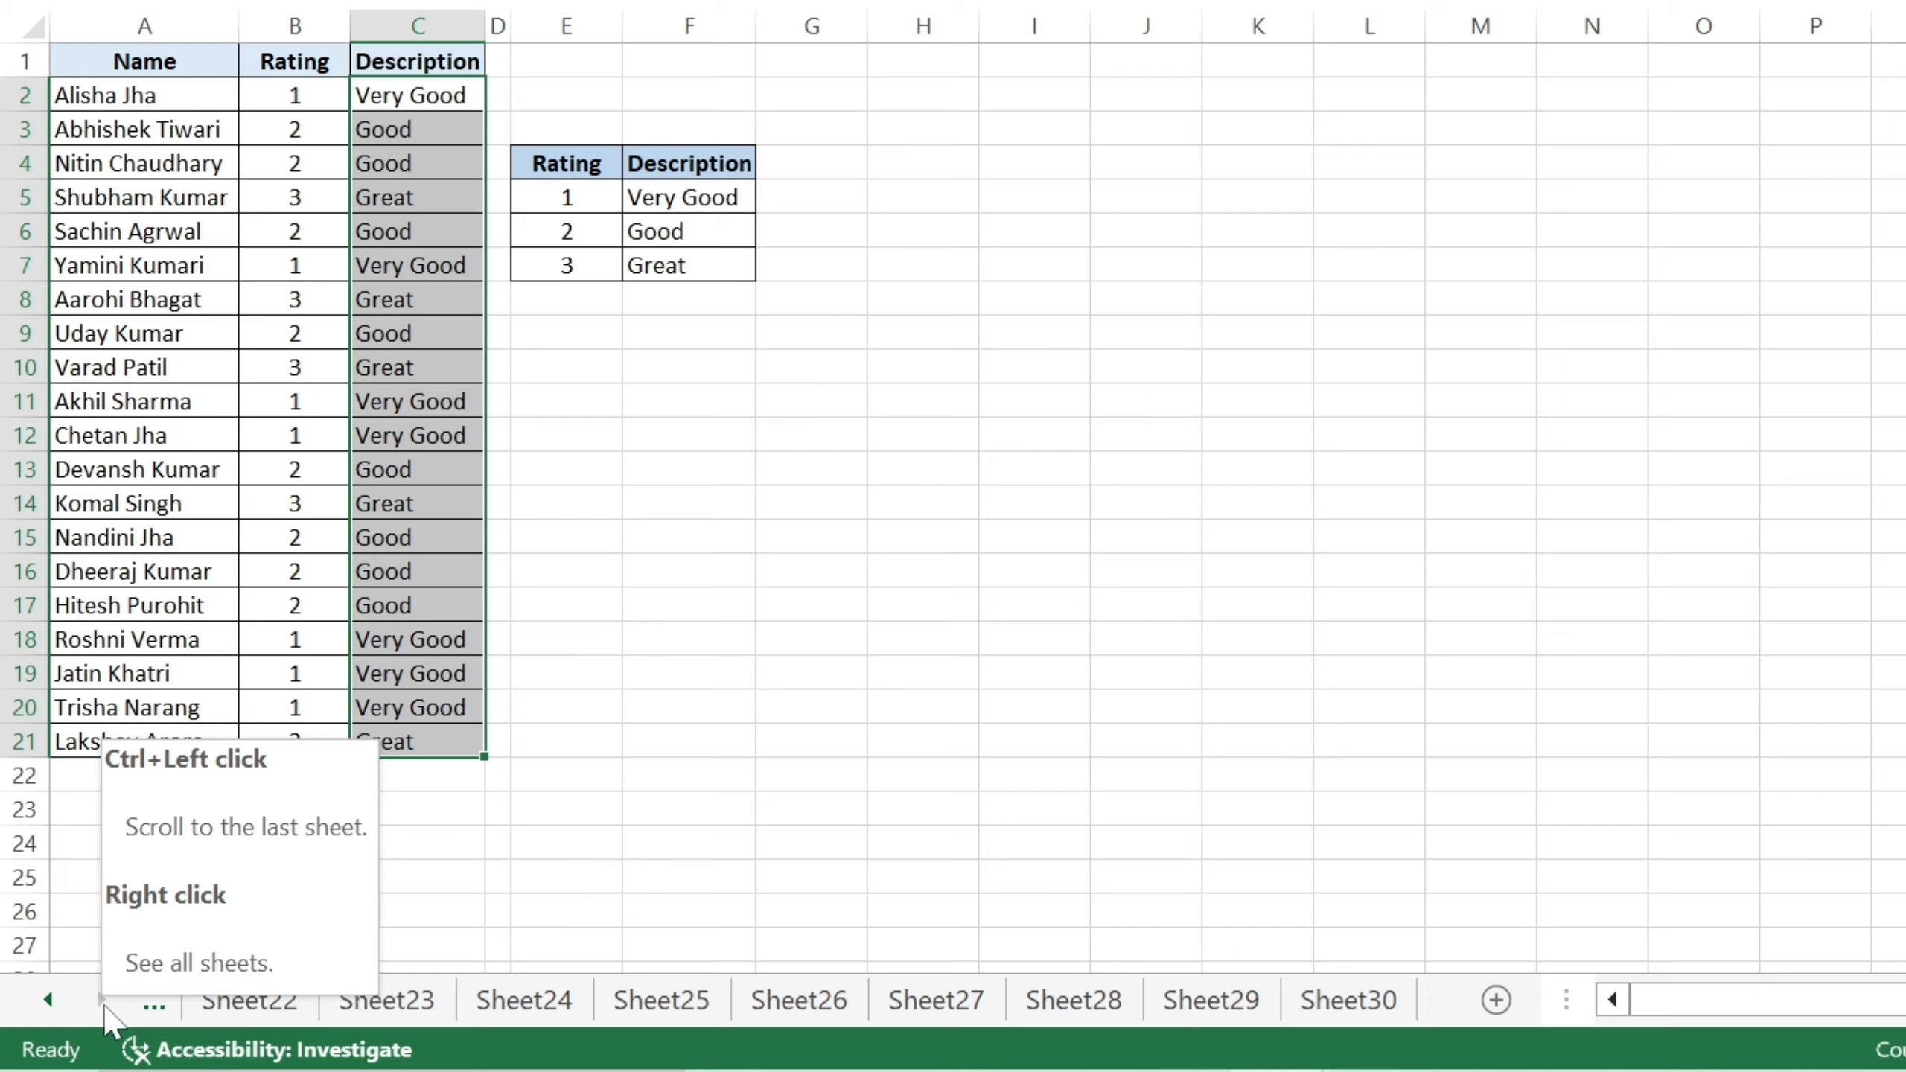
left_click(1345, 1005)
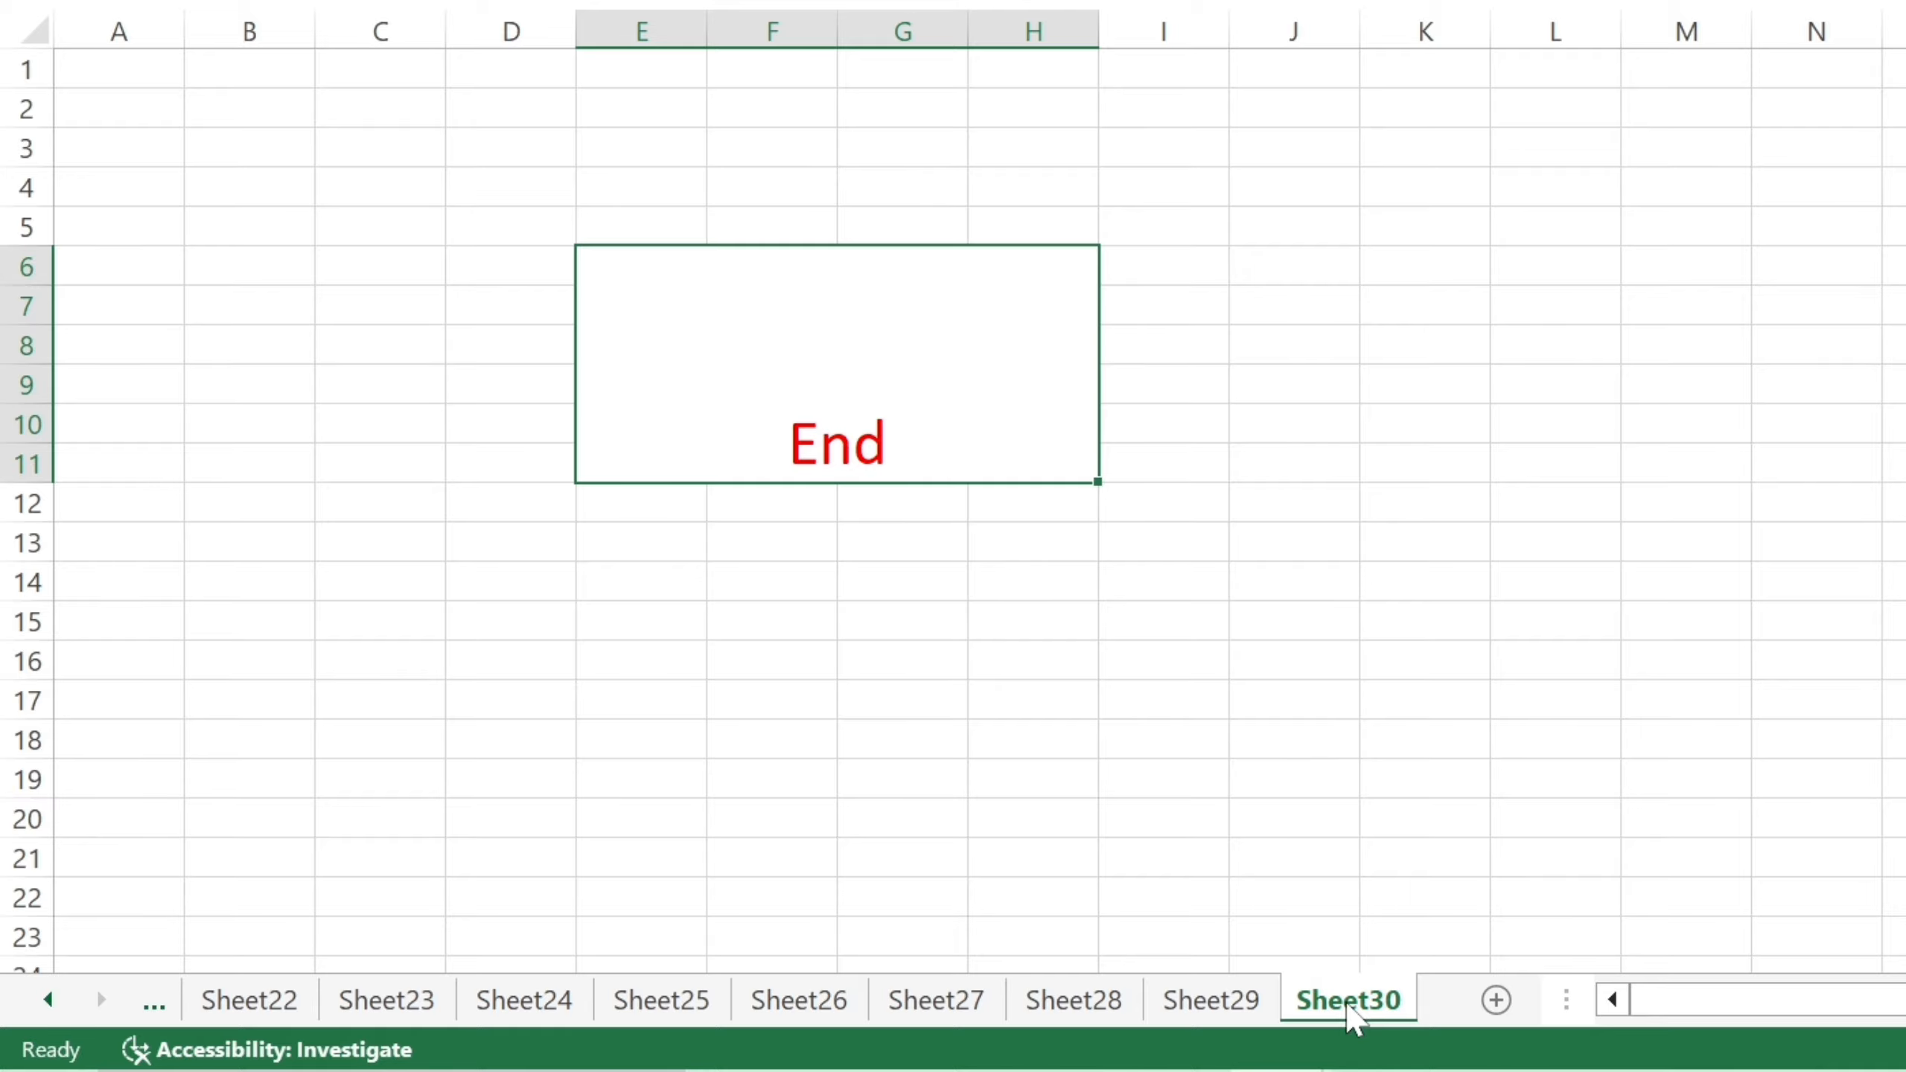
Jump back to the first tabs and step through Sheet4 and Sheet5 to Sheet1.
left_click(49, 1005, "ctrl")
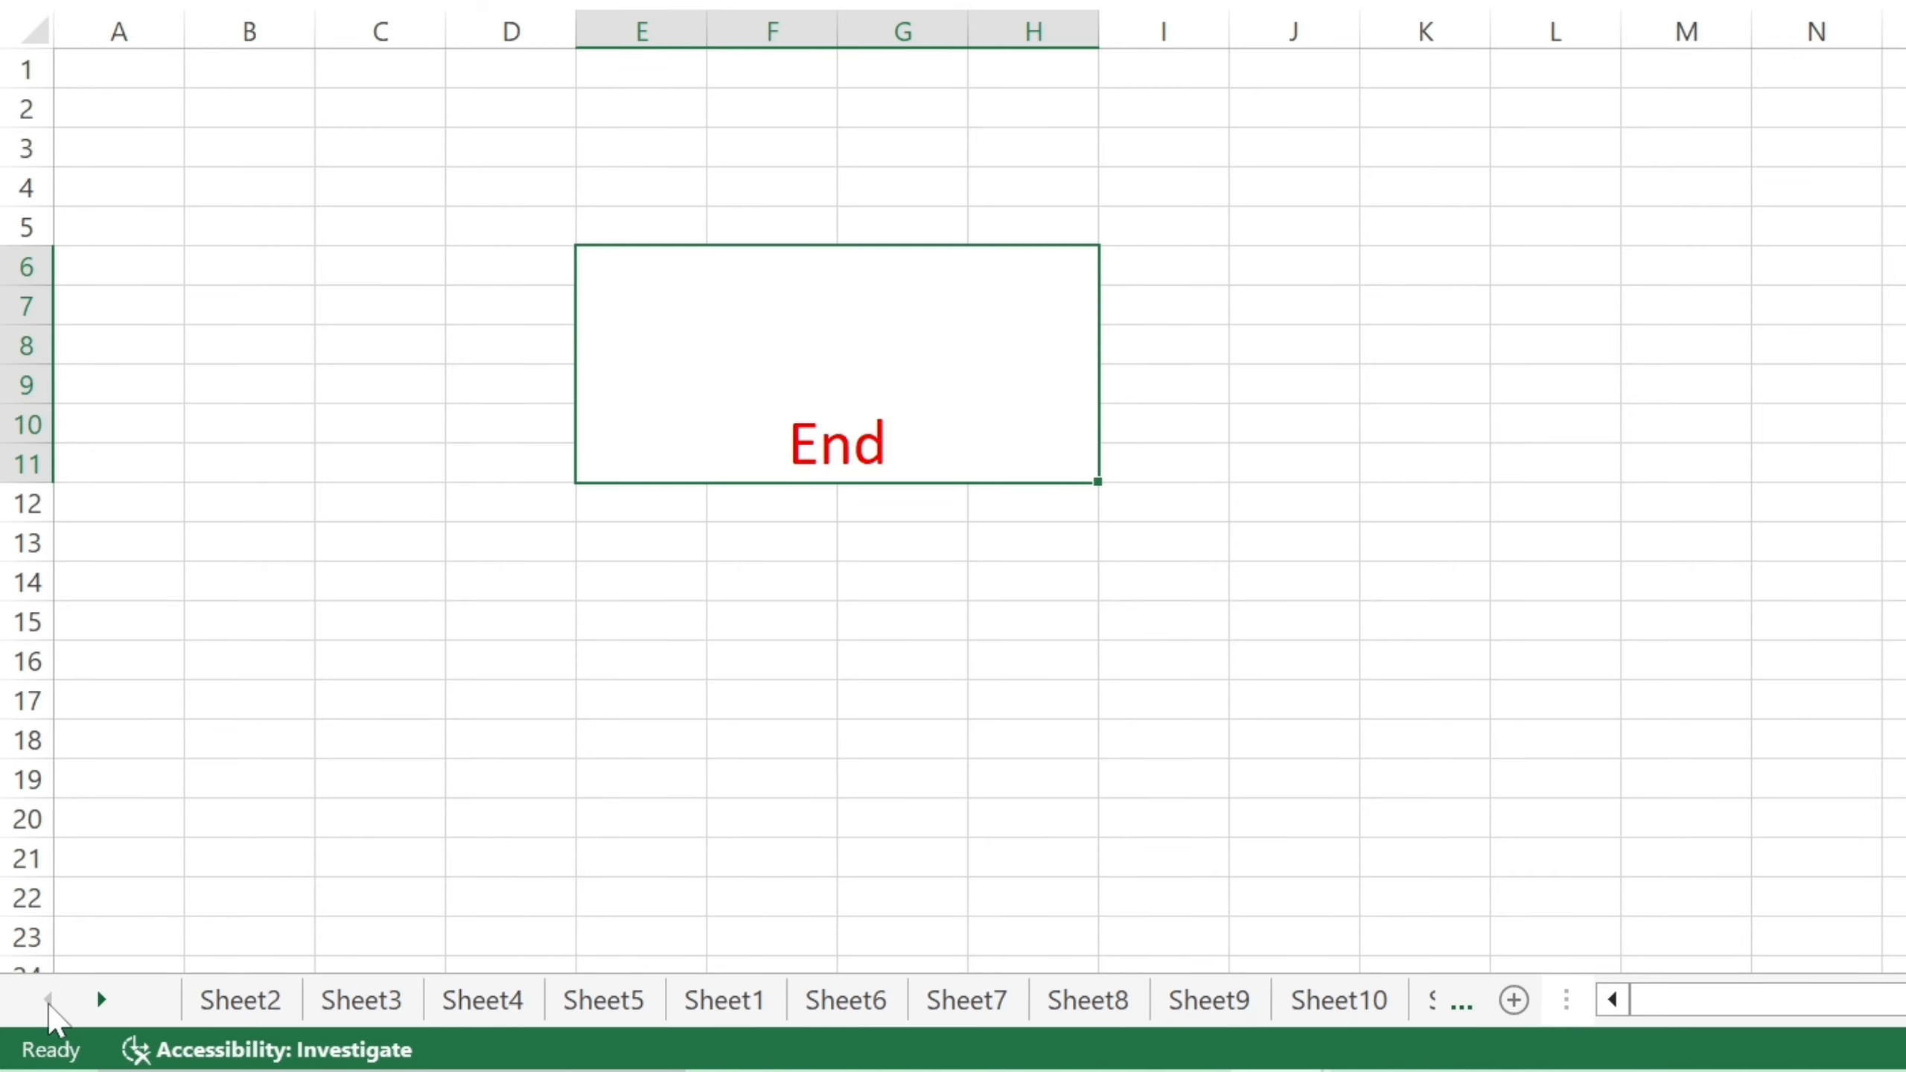
left_click(525, 1003)
left_click(627, 1004)
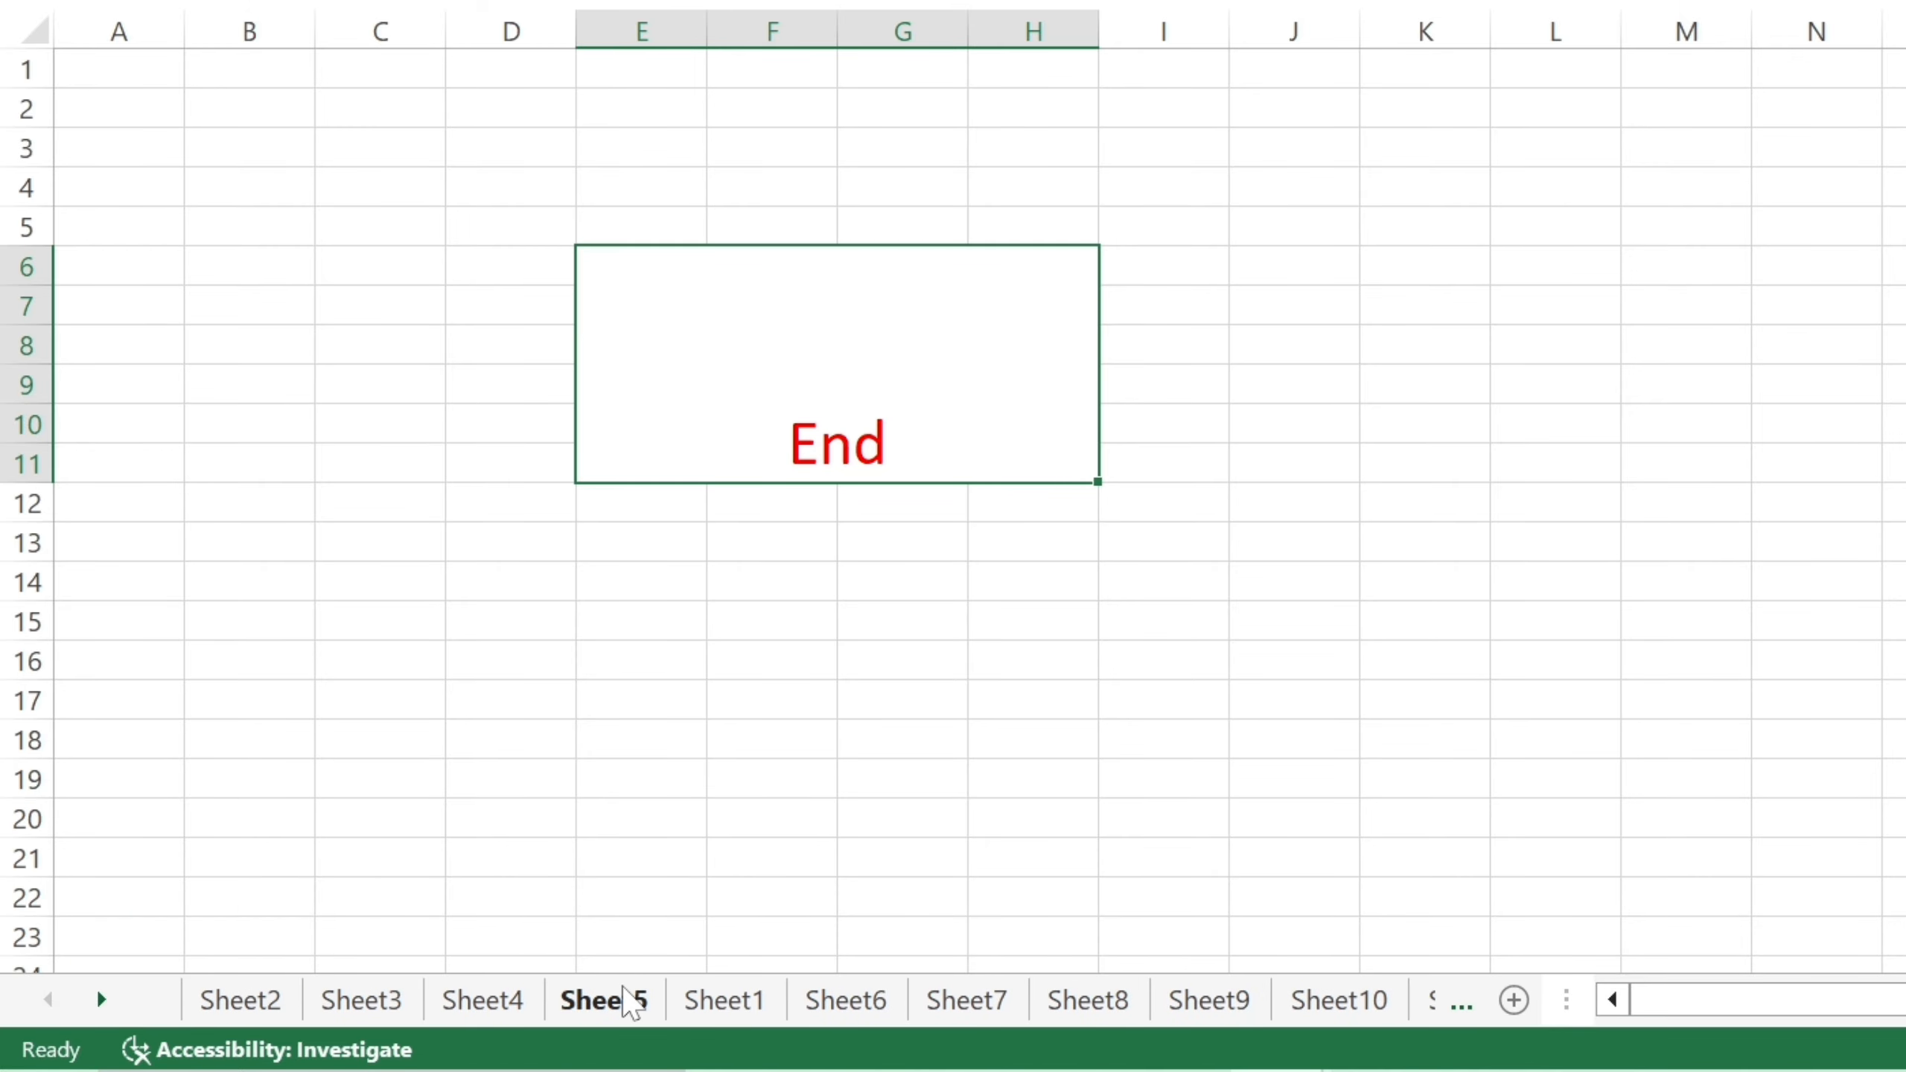
left_click(722, 1003)
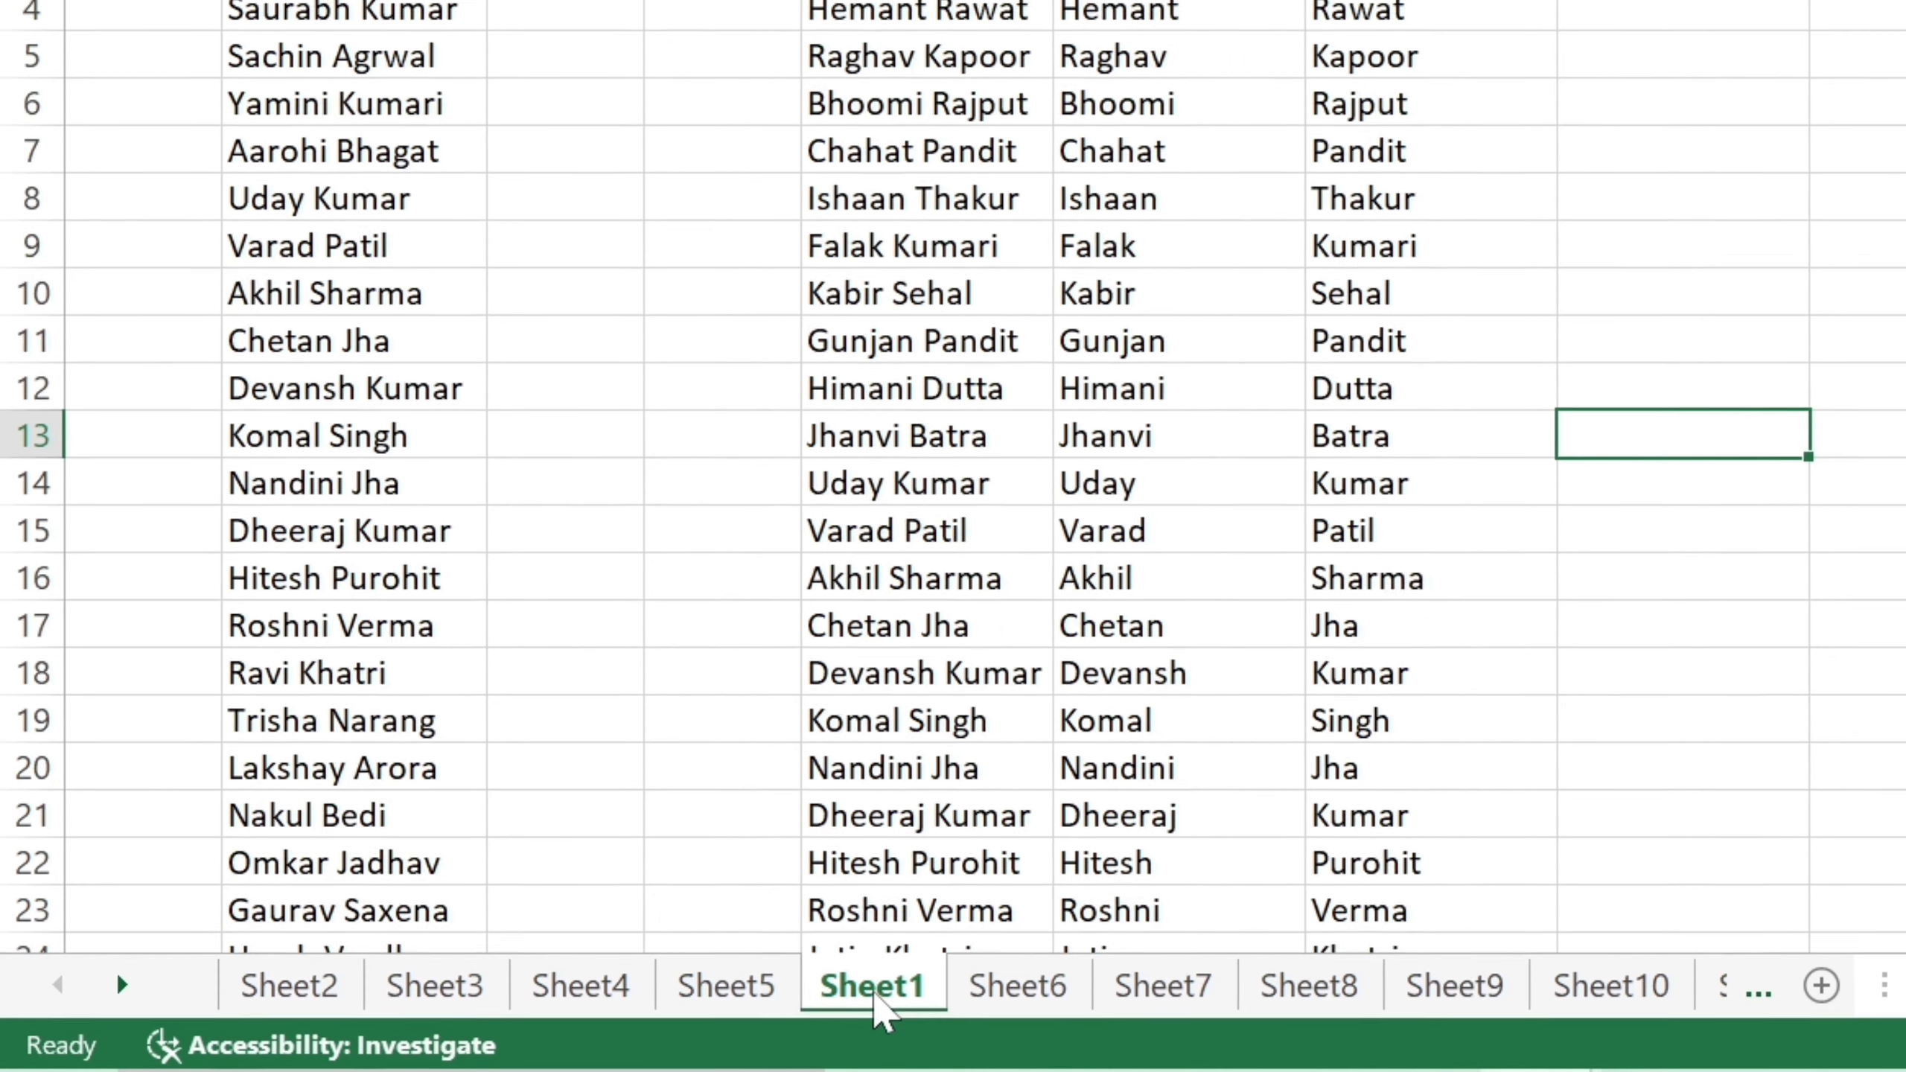
Ctrl-drag the Sheet1 tab to create the copy Sheet1 (2) right after it, and view the copy.
left_click_drag(886, 1009, 1026, 790)
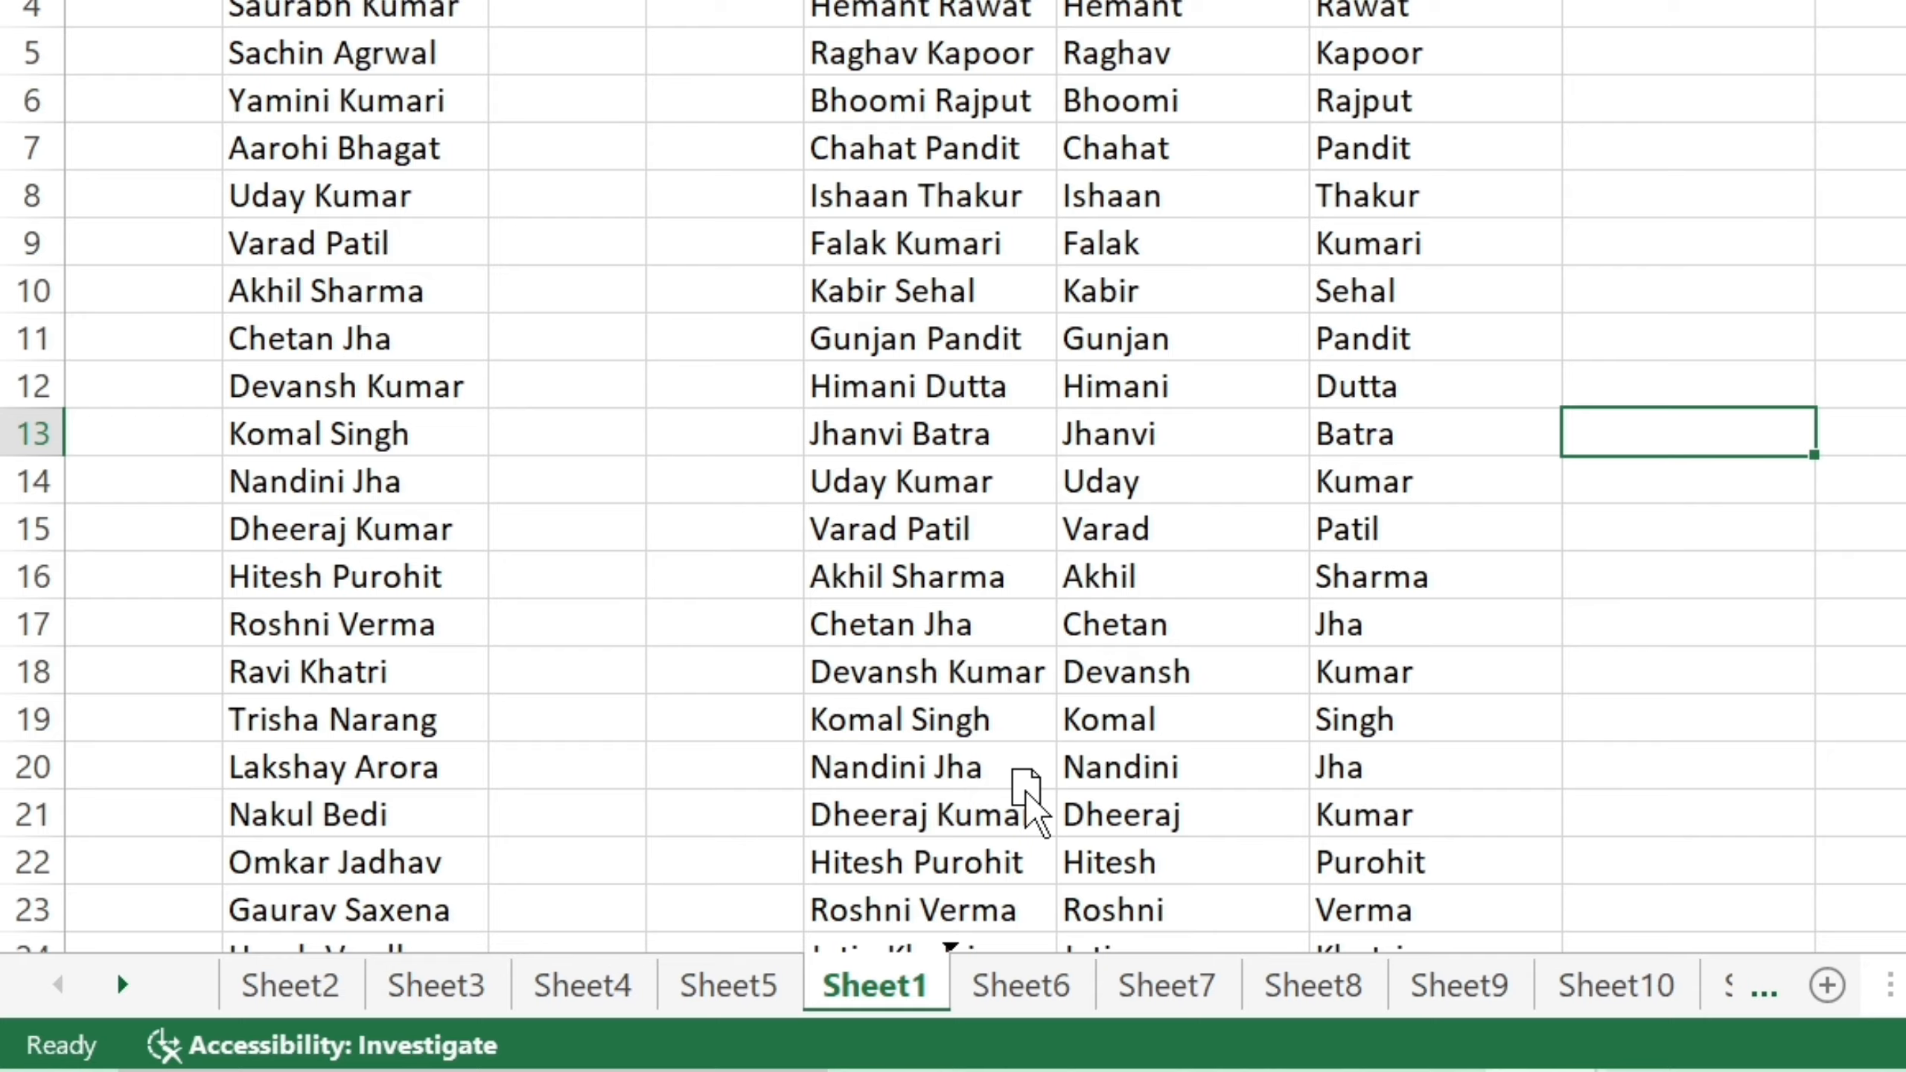
mouse_move(1025, 789)
left_mouse_down()
mouse_move(1013, 800)
mouse_move(1041, 815)
mouse_move(971, 1064)
mouse_move(1002, 991)
left_mouse_up()
key("ctrl")
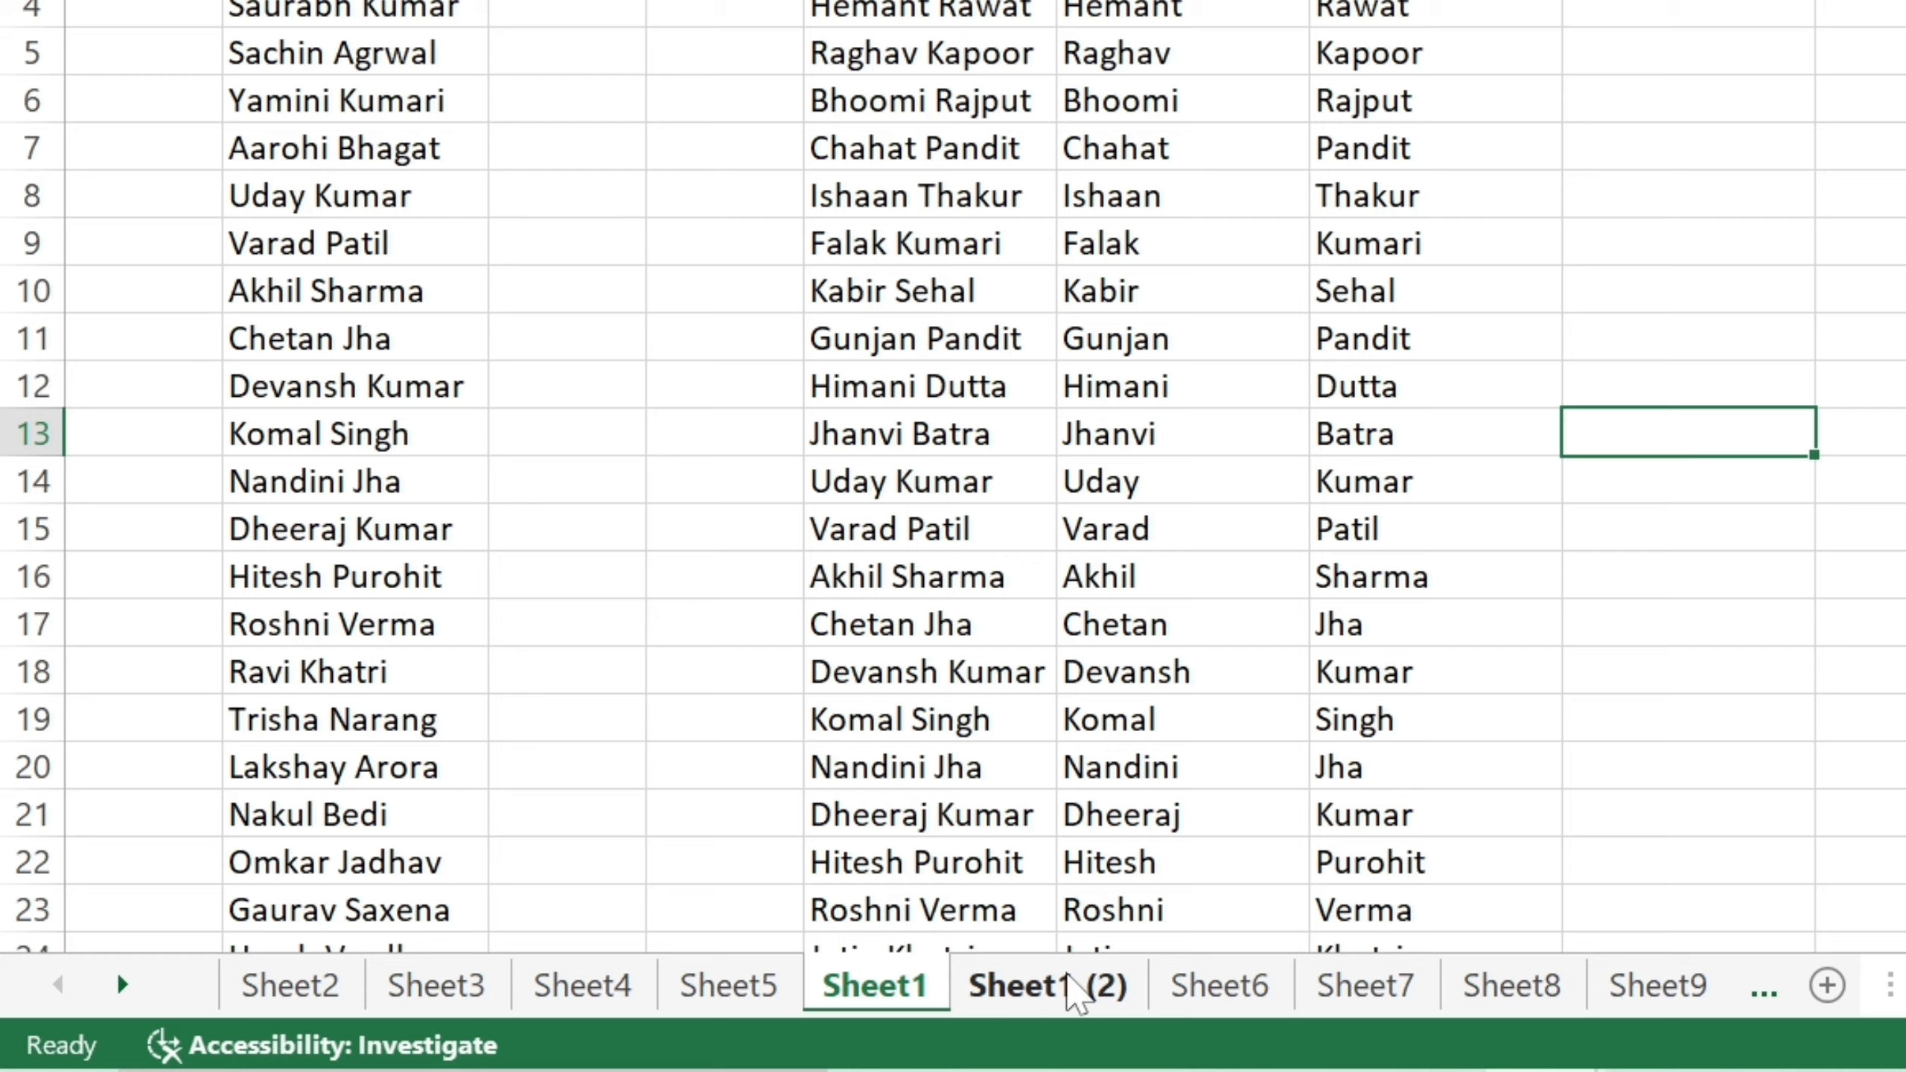
left_click(1071, 978)
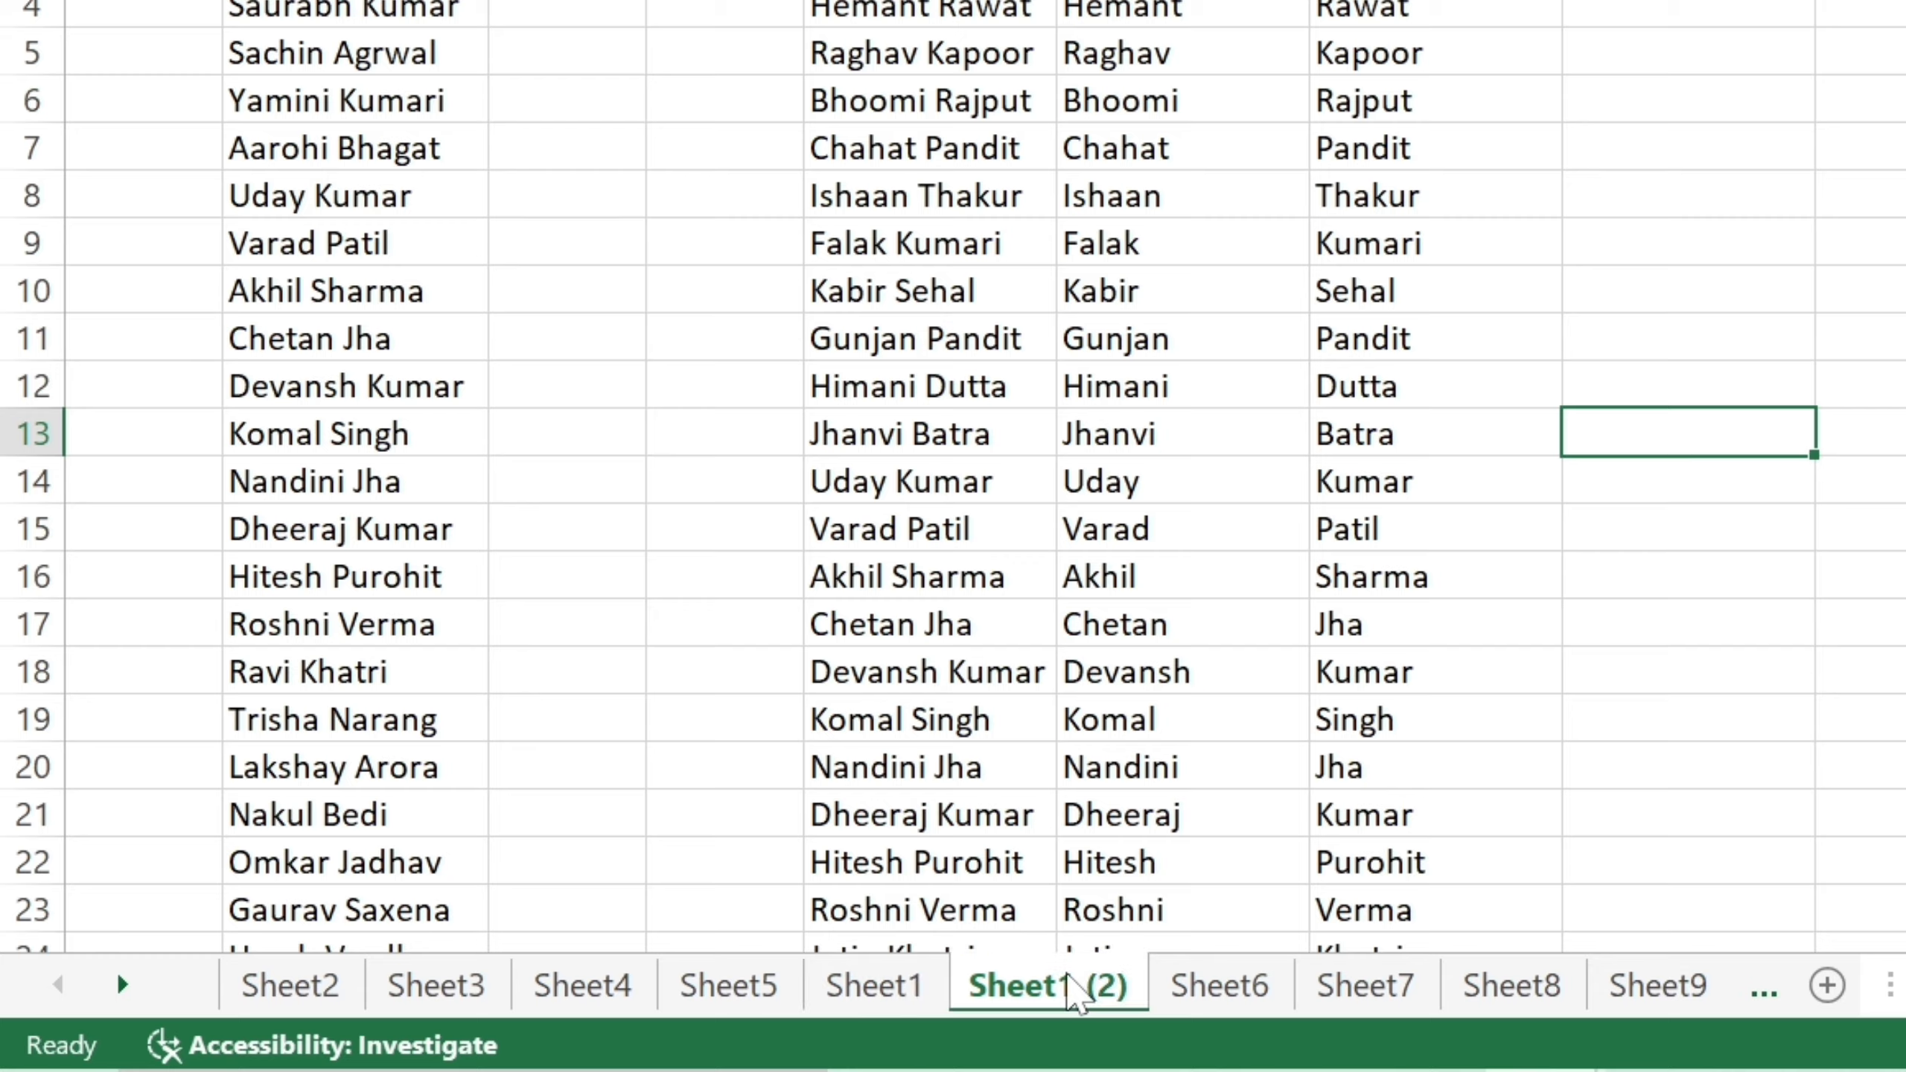
Rename the Sheet1 (2) tab to 'EXCEL DATA', then check Sheet1 and return to EXCEL DATA.
right_click(1124, 1004)
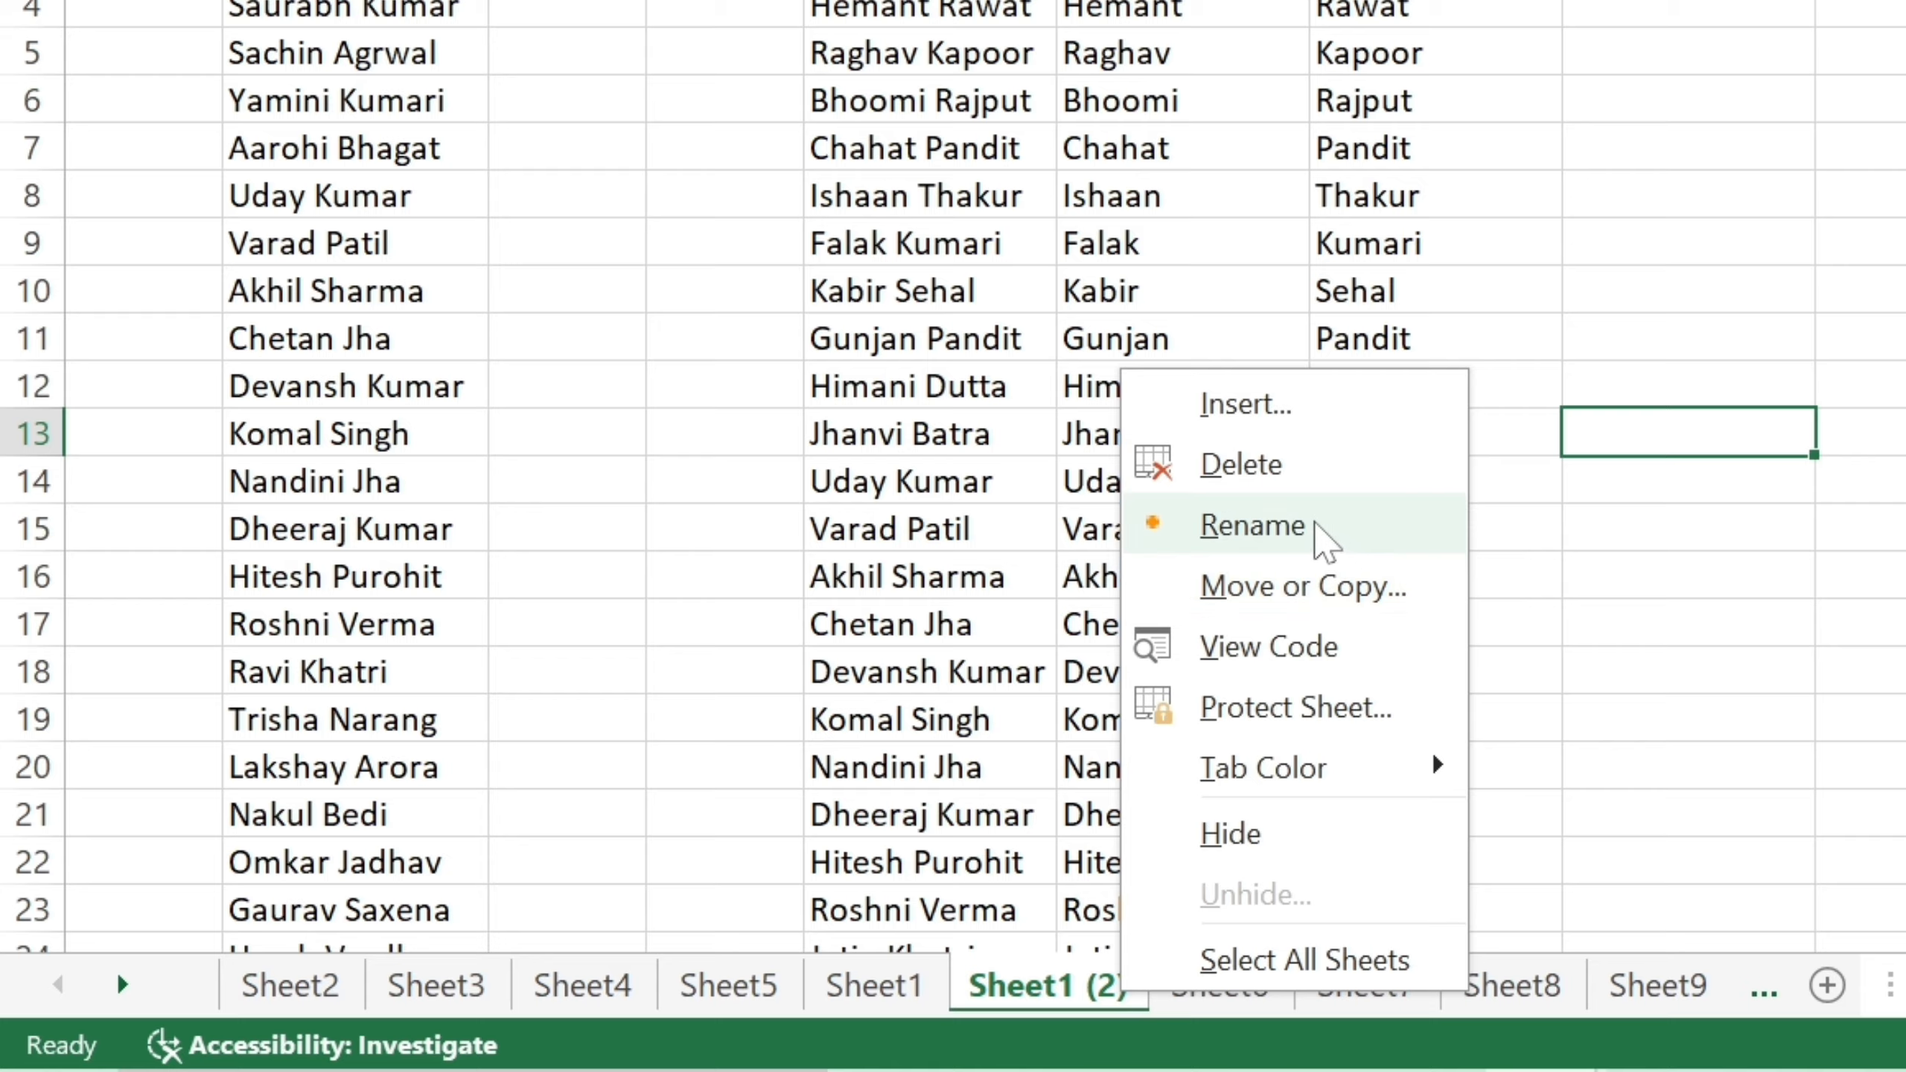
left_click(1252, 525)
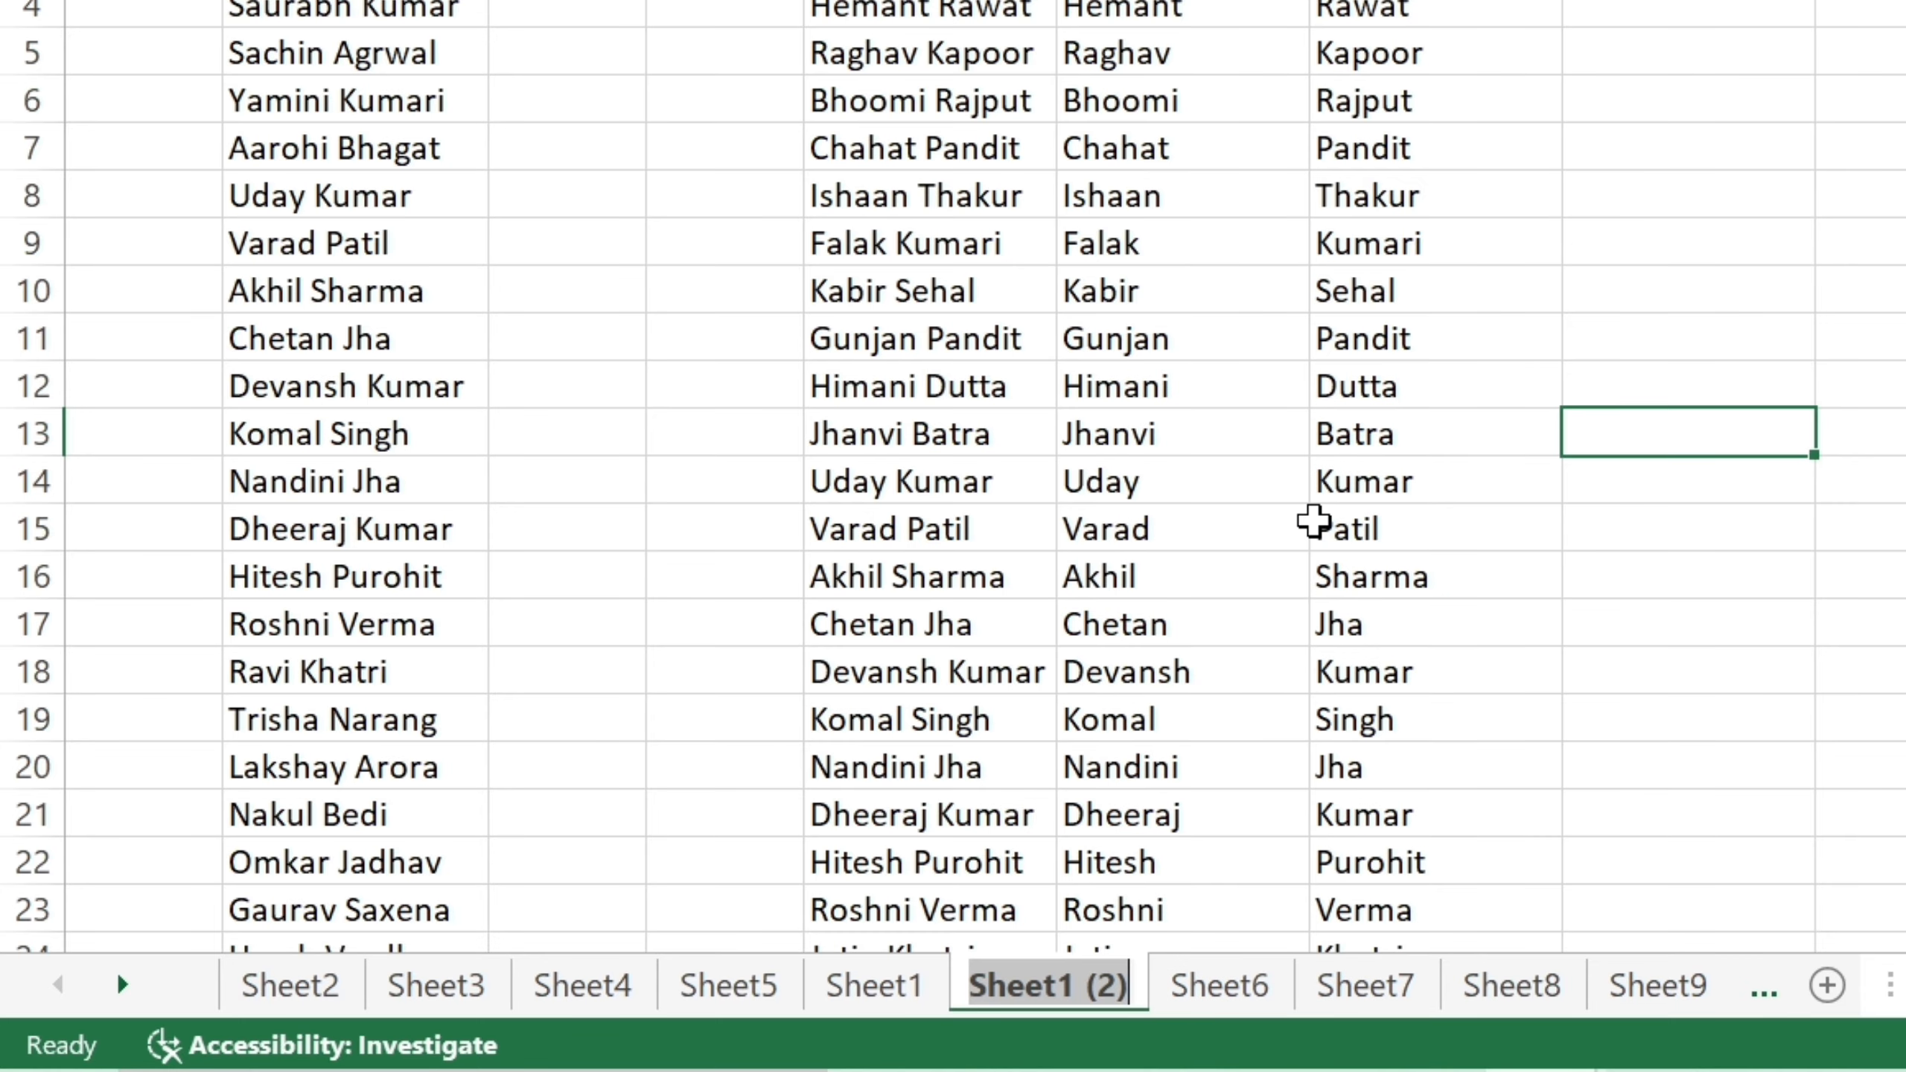
type("ECE")
key("BackSpace")
key("BackSpace")
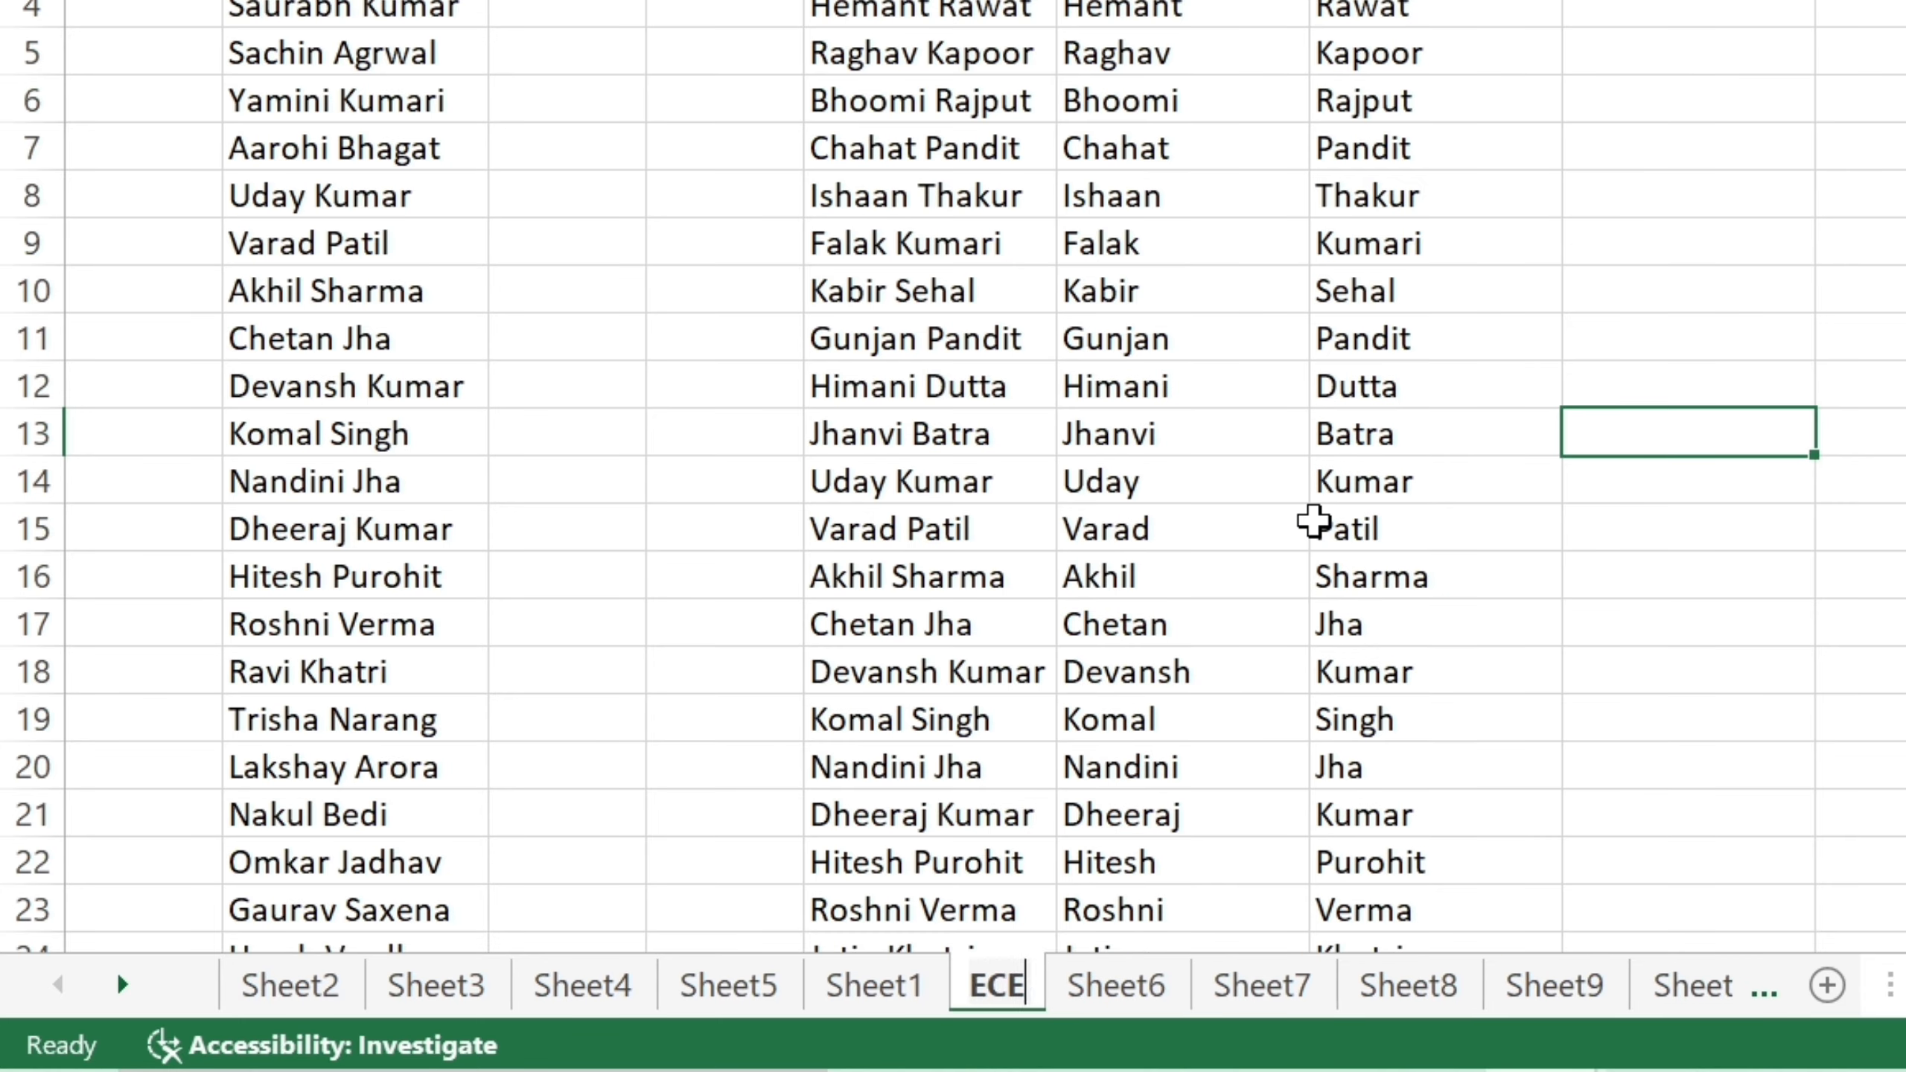
type("XE")
key("BackSpace")
type("C")
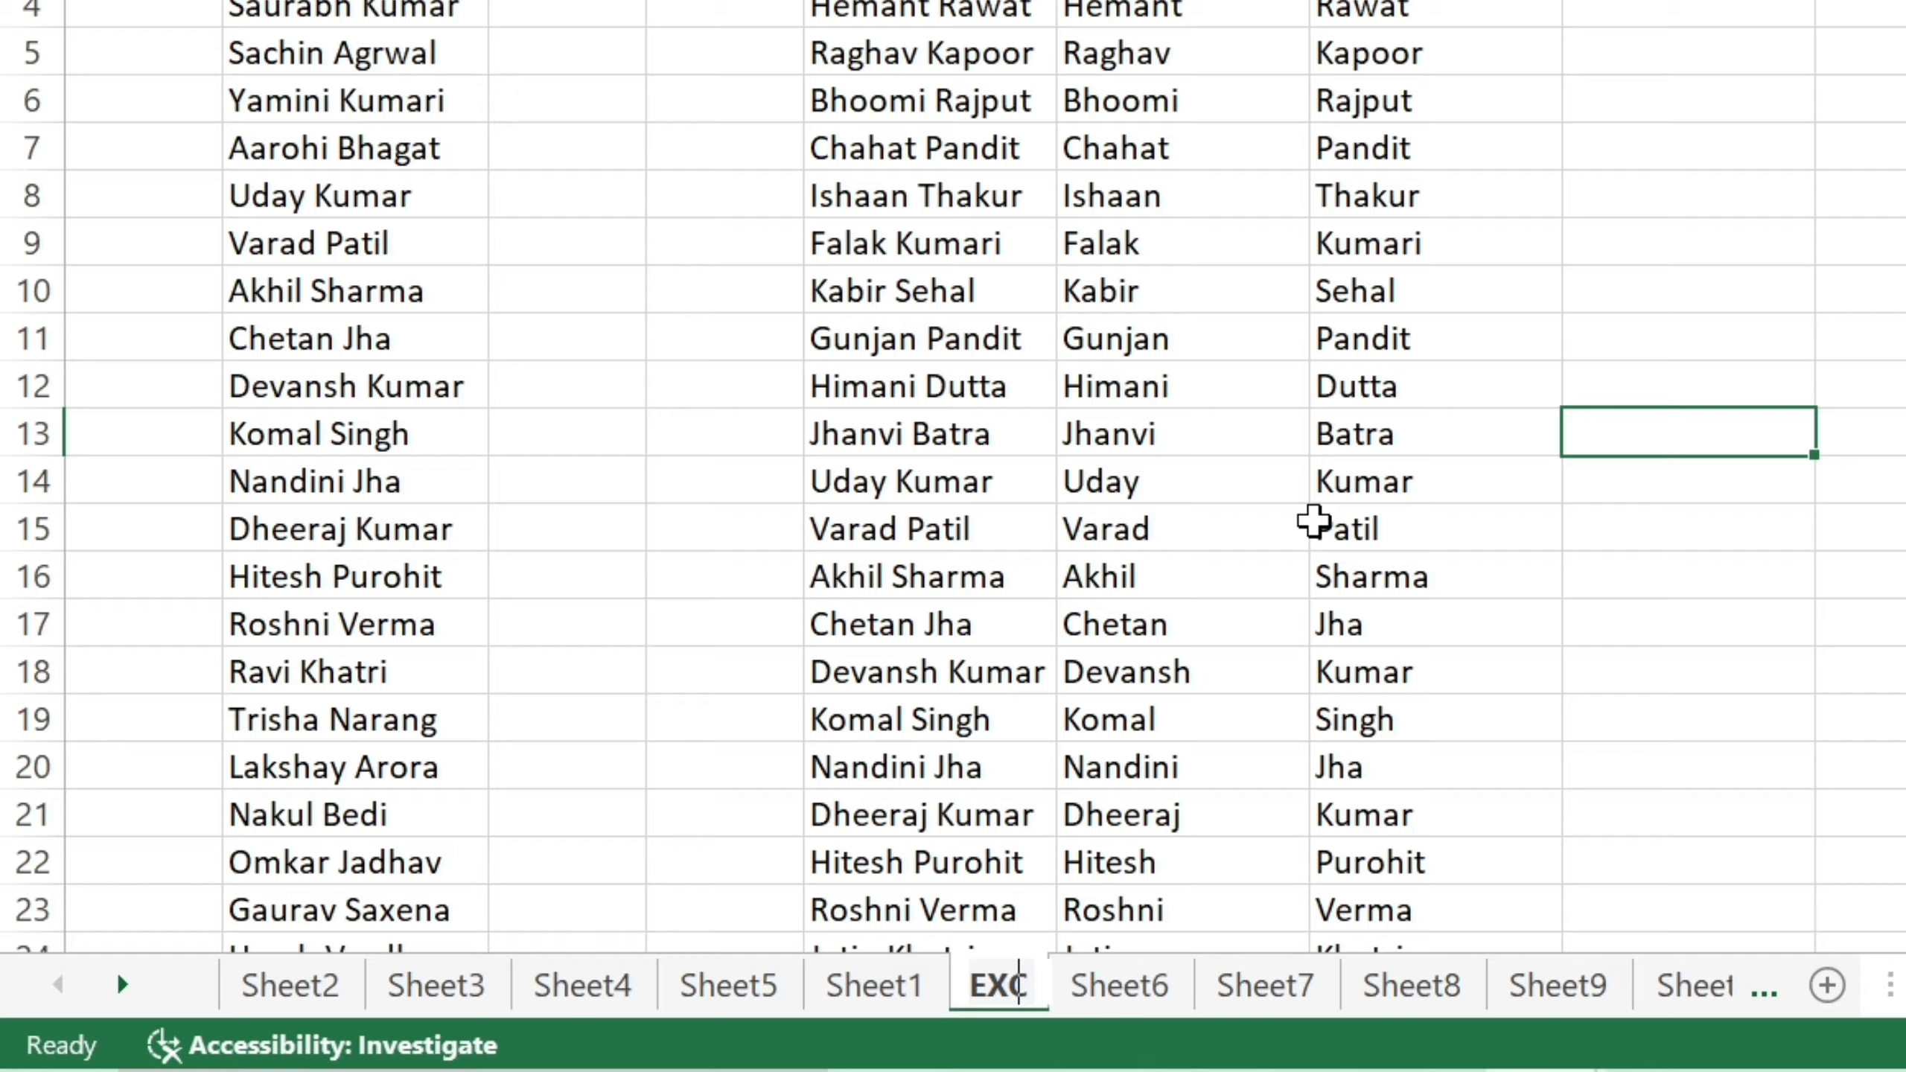
type("EL DATA")
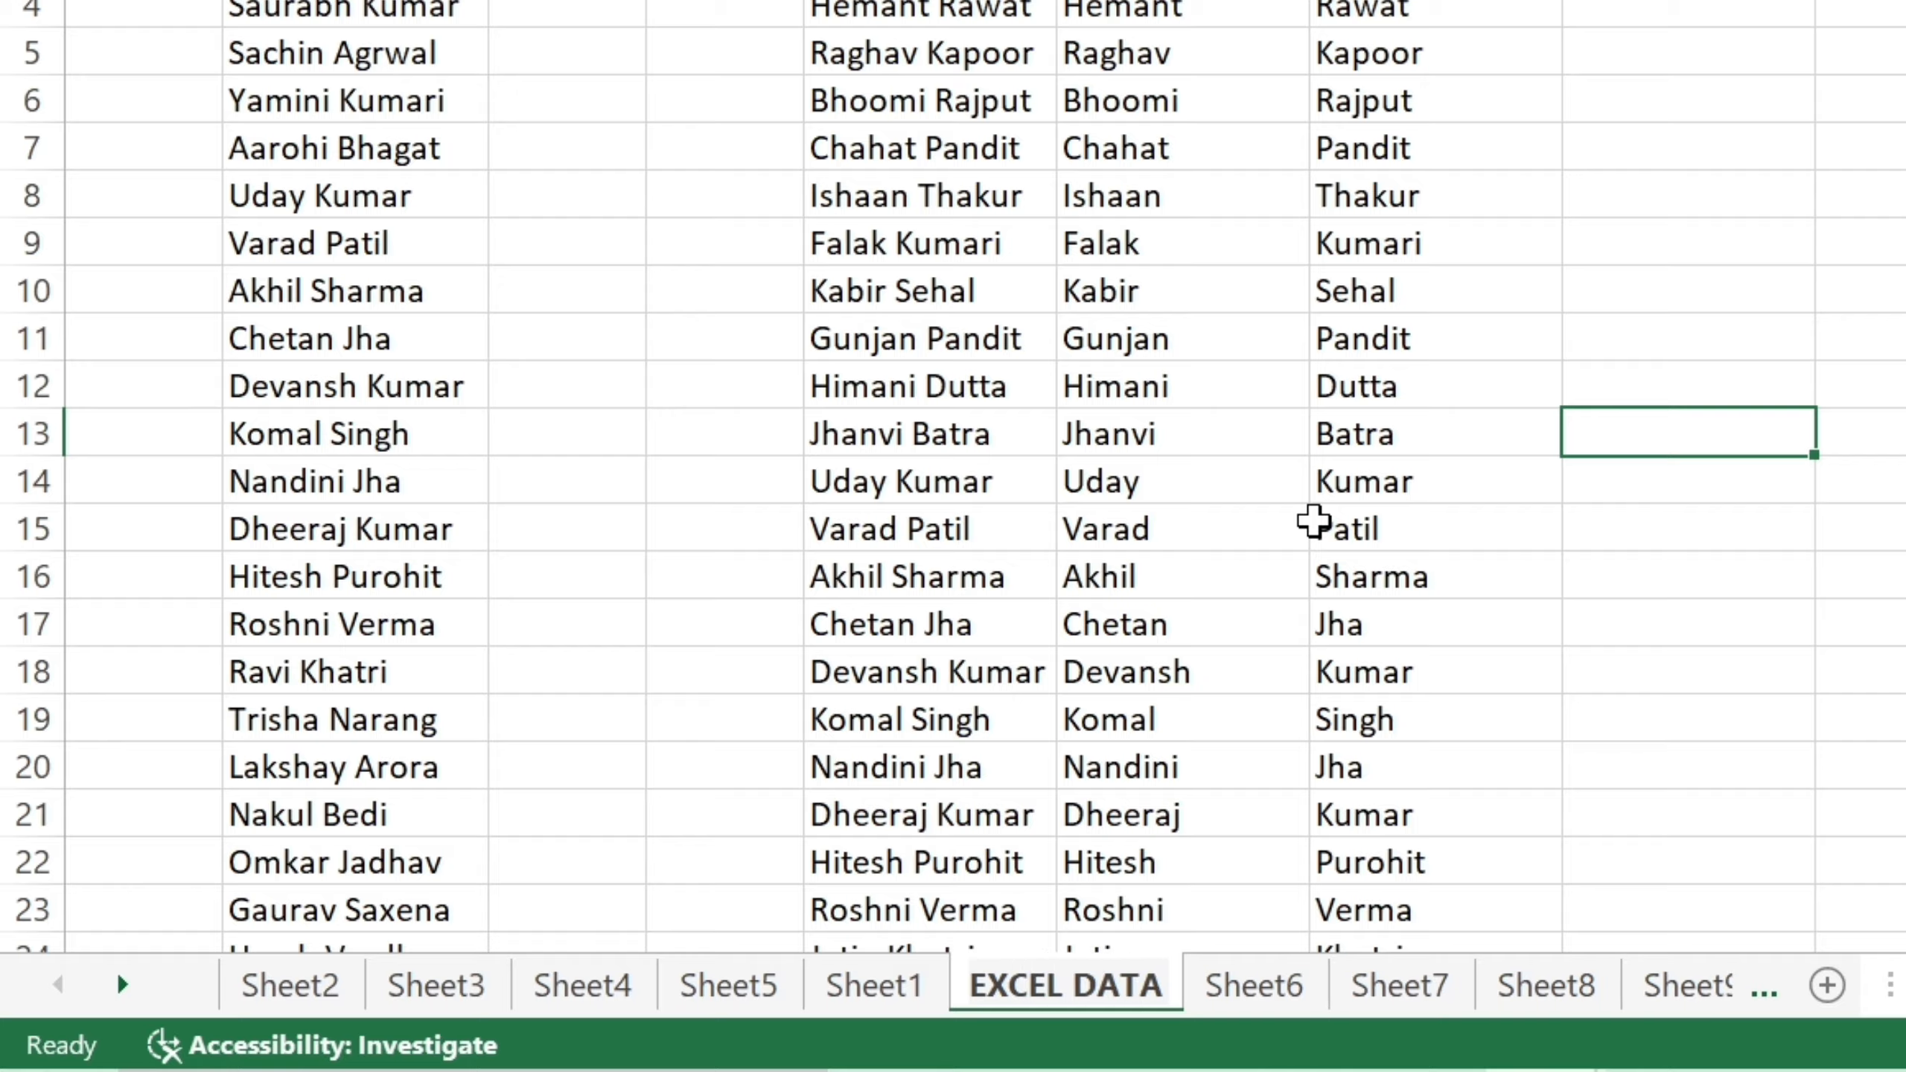
left_click(1114, 751)
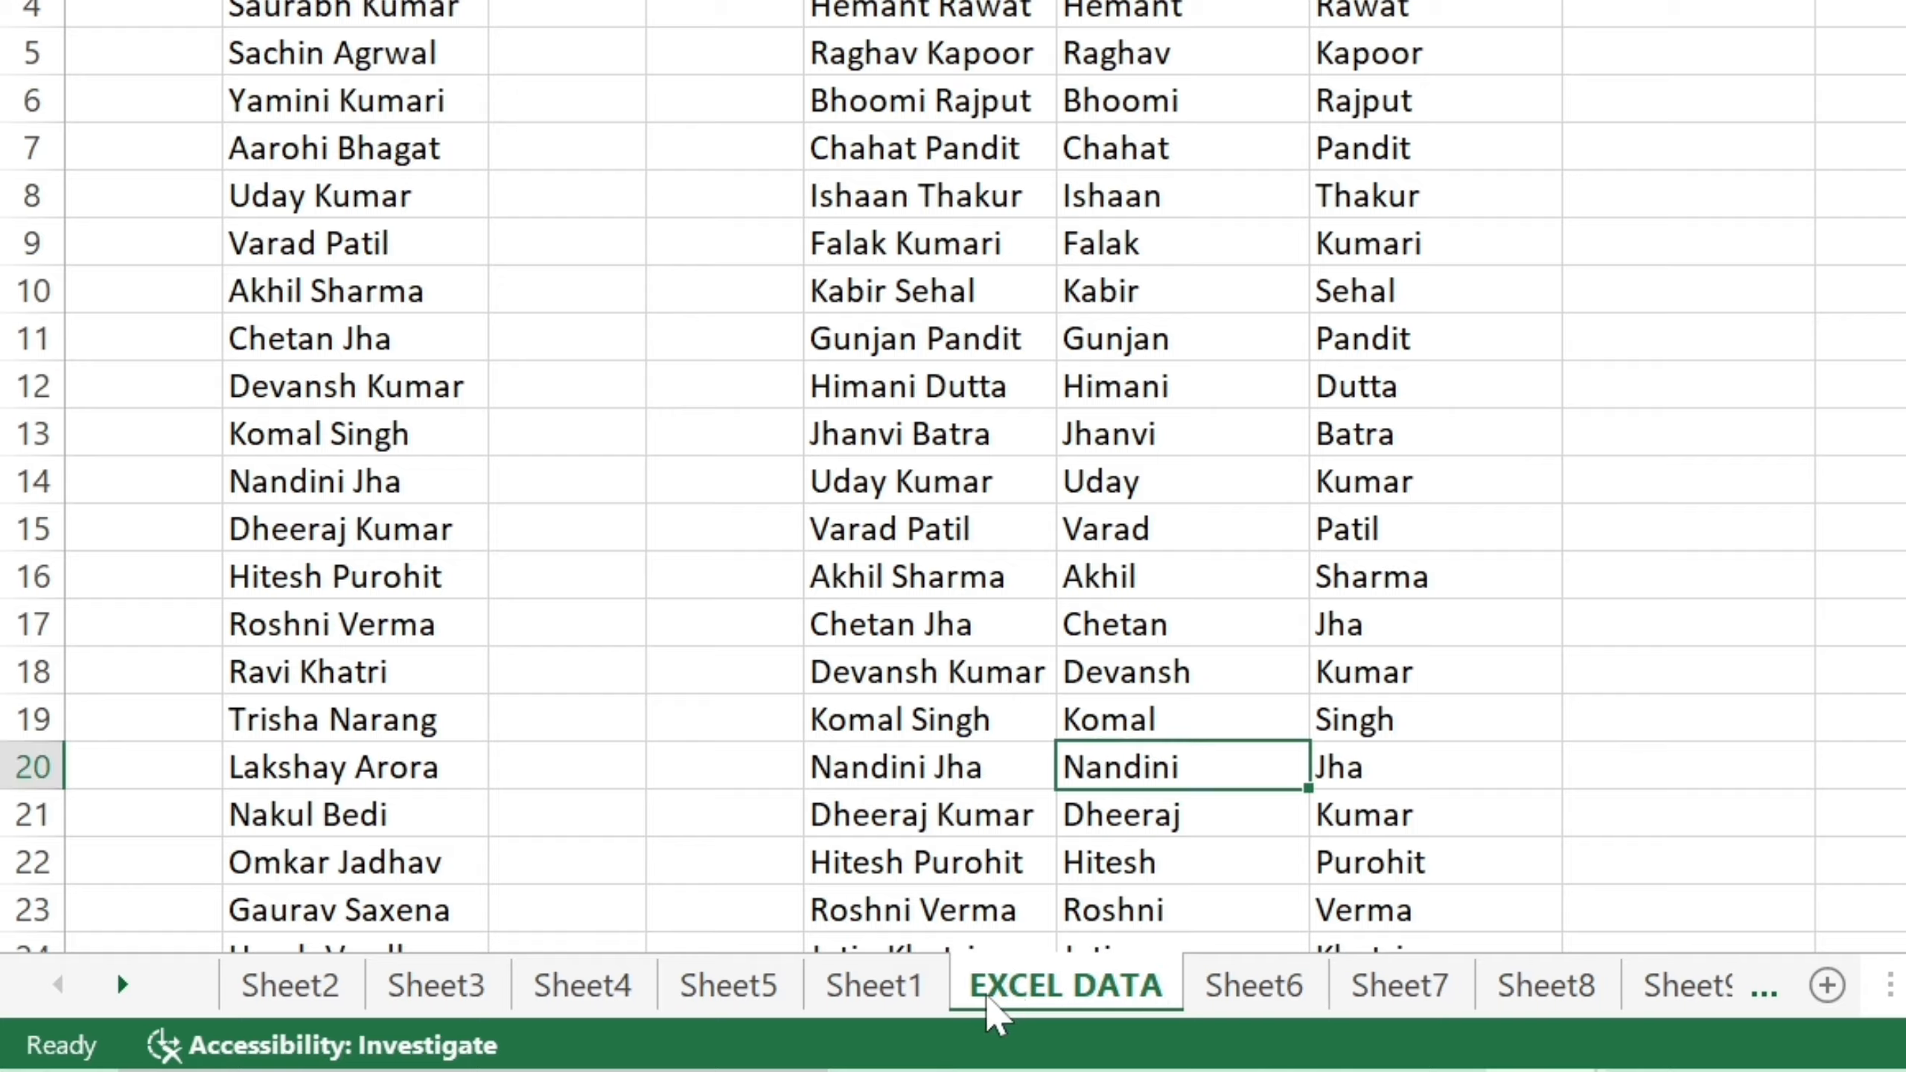
left_click(935, 998)
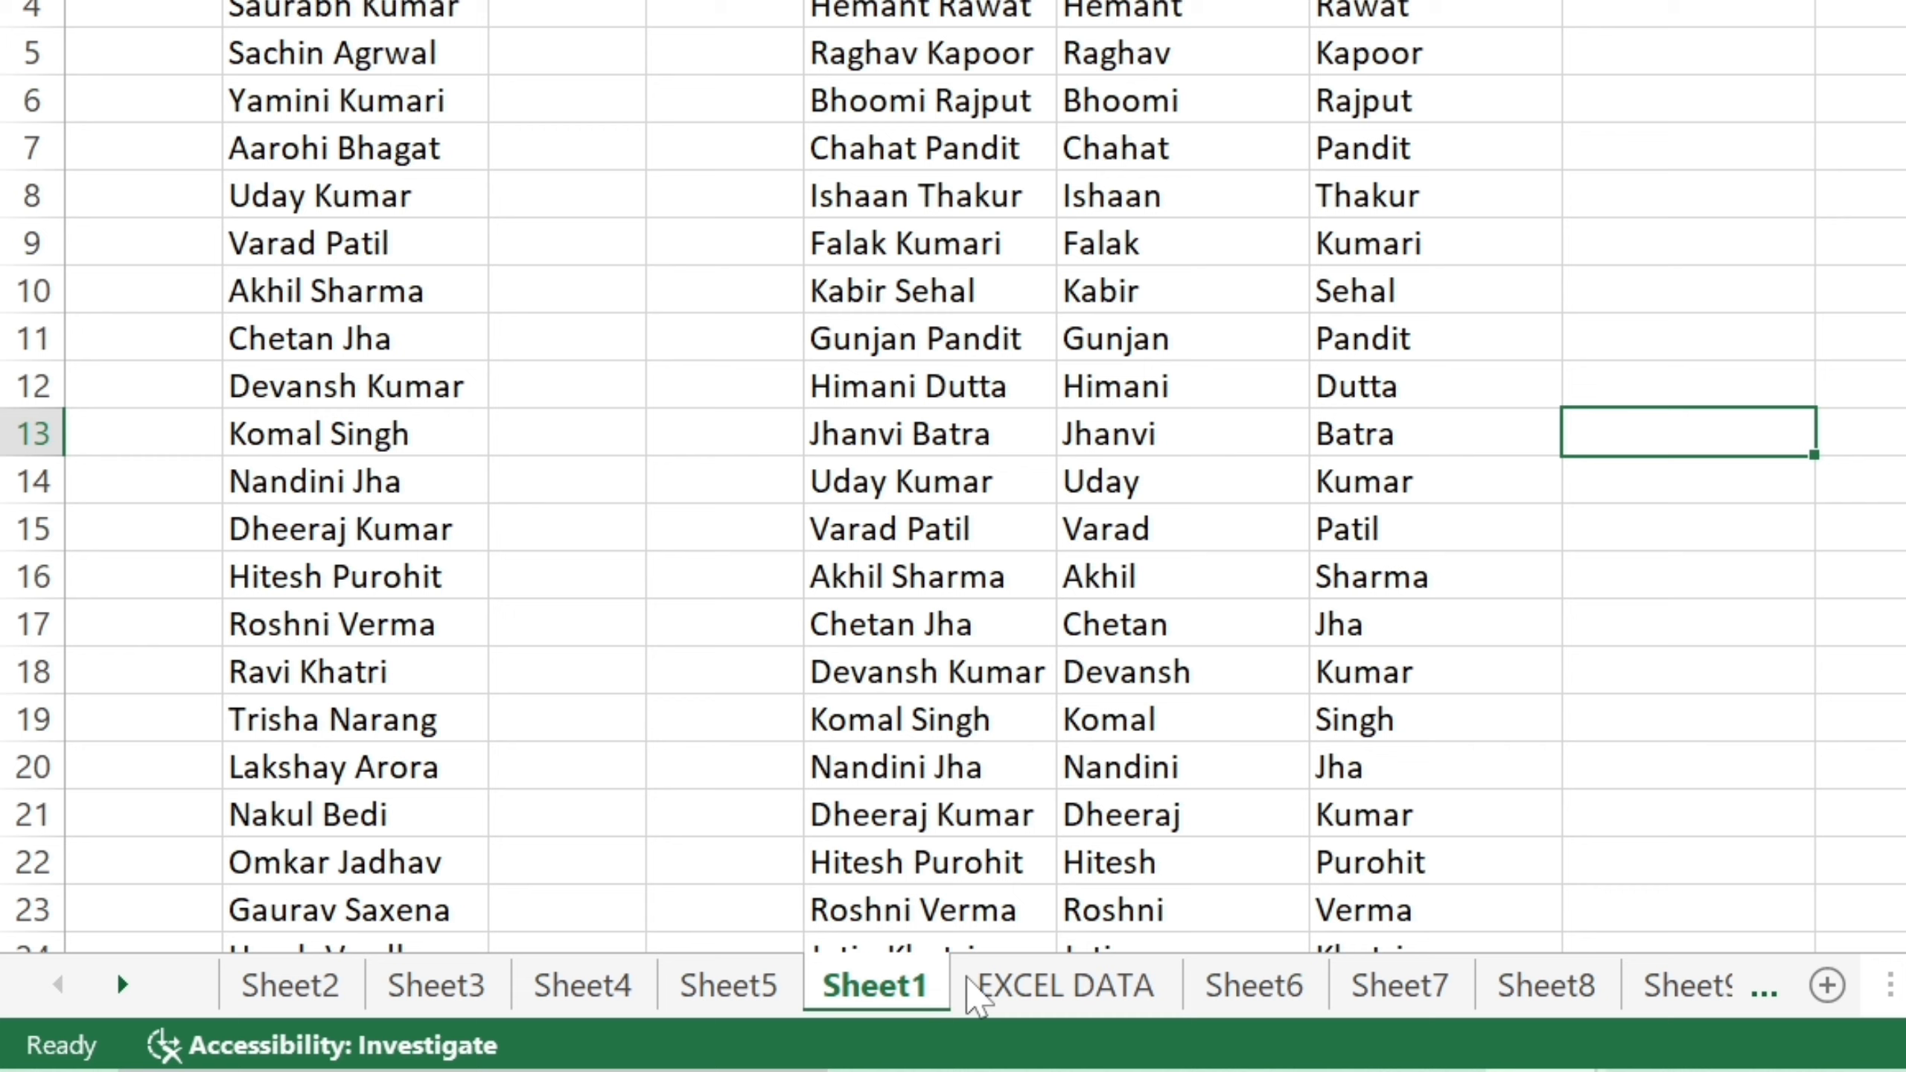
left_click(1013, 995)
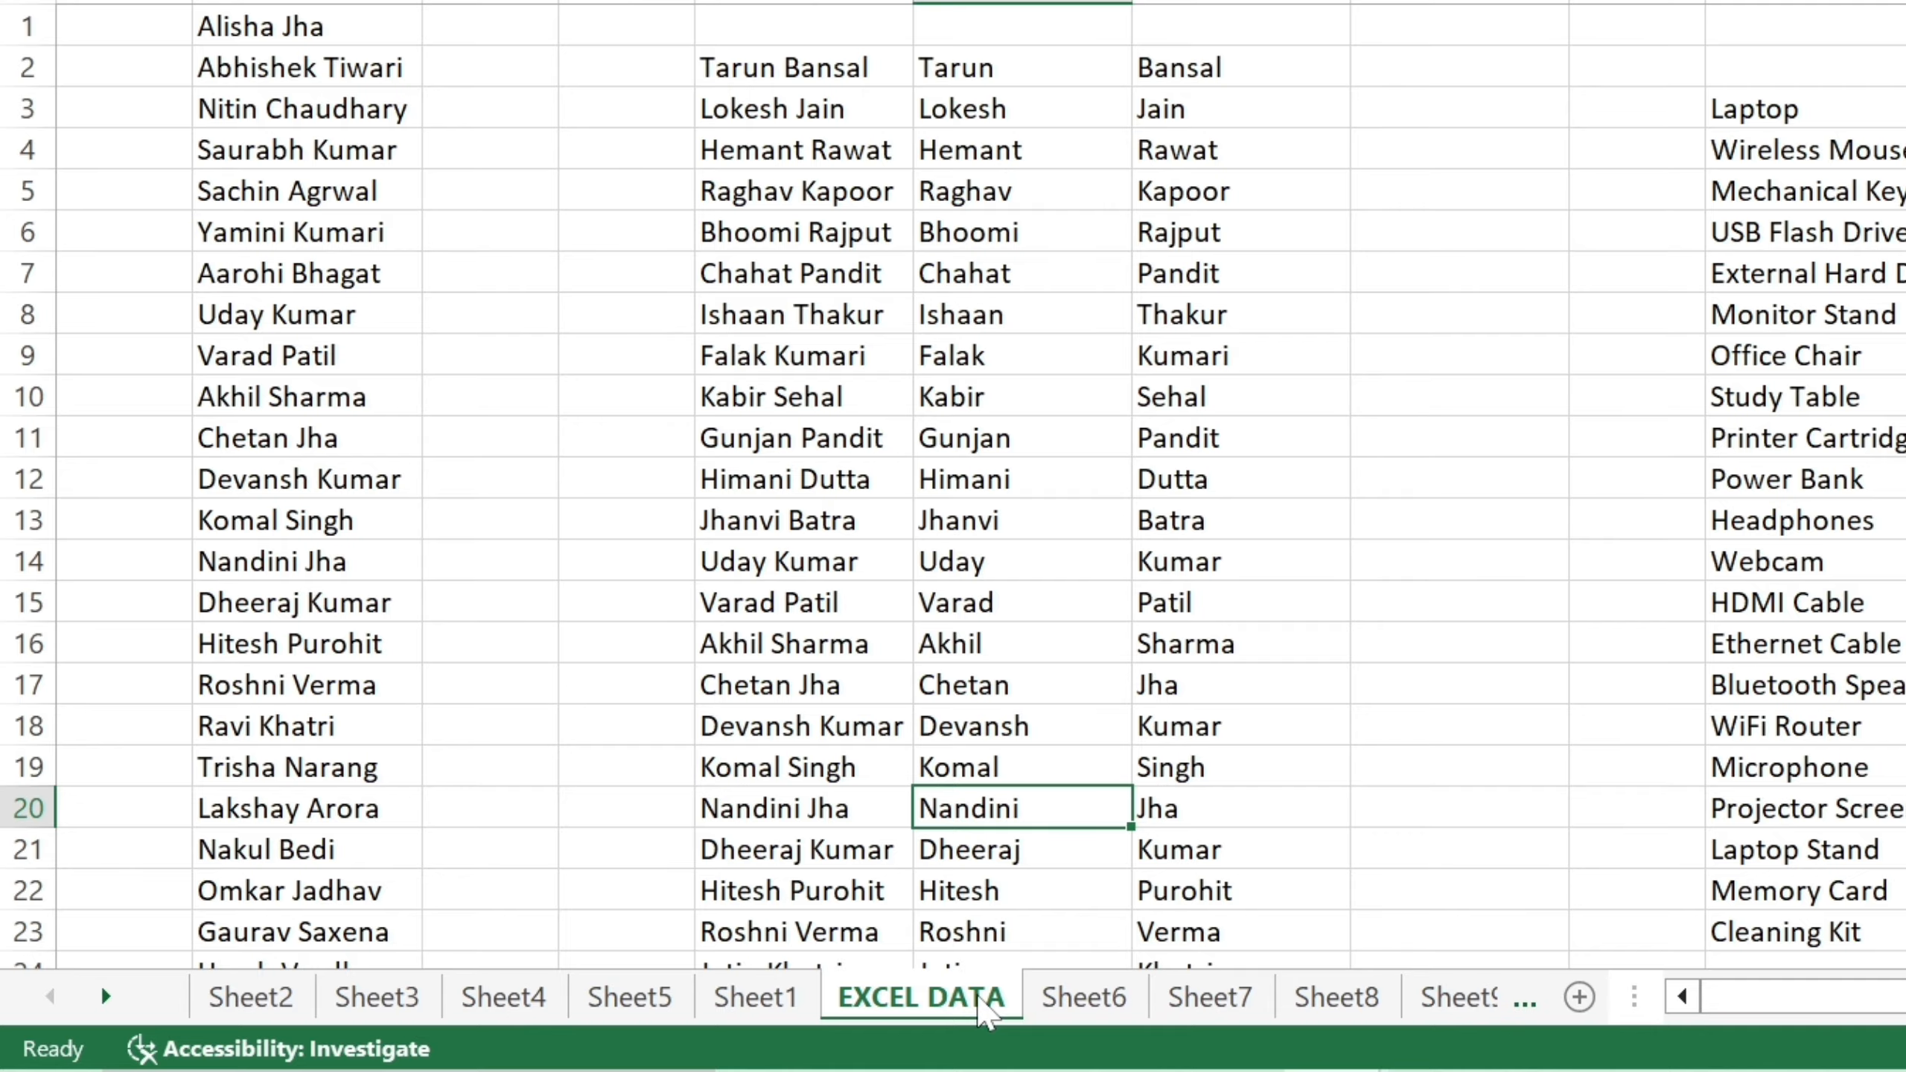
Colour the EXCEL DATA tab red from its context menu, then go to Sheet6.
right_click(983, 1010)
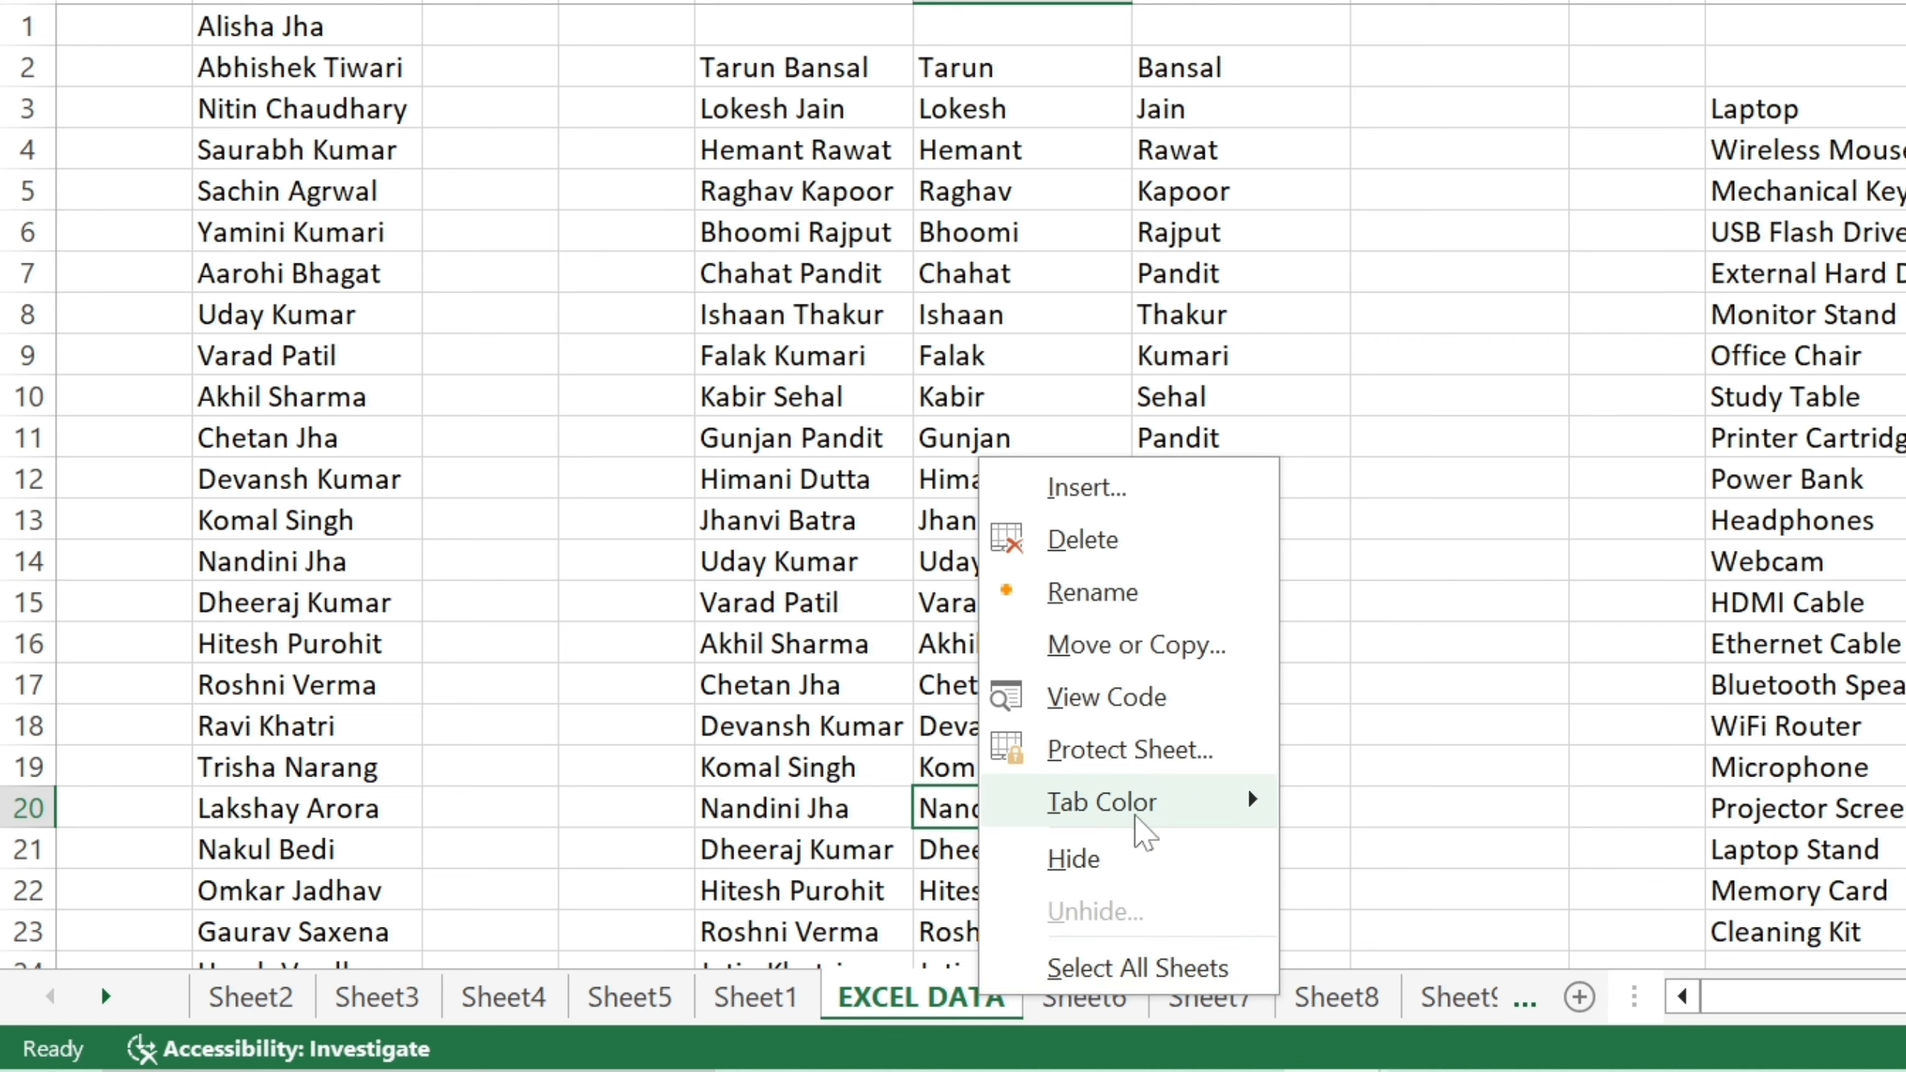
mouse_move(1139, 812)
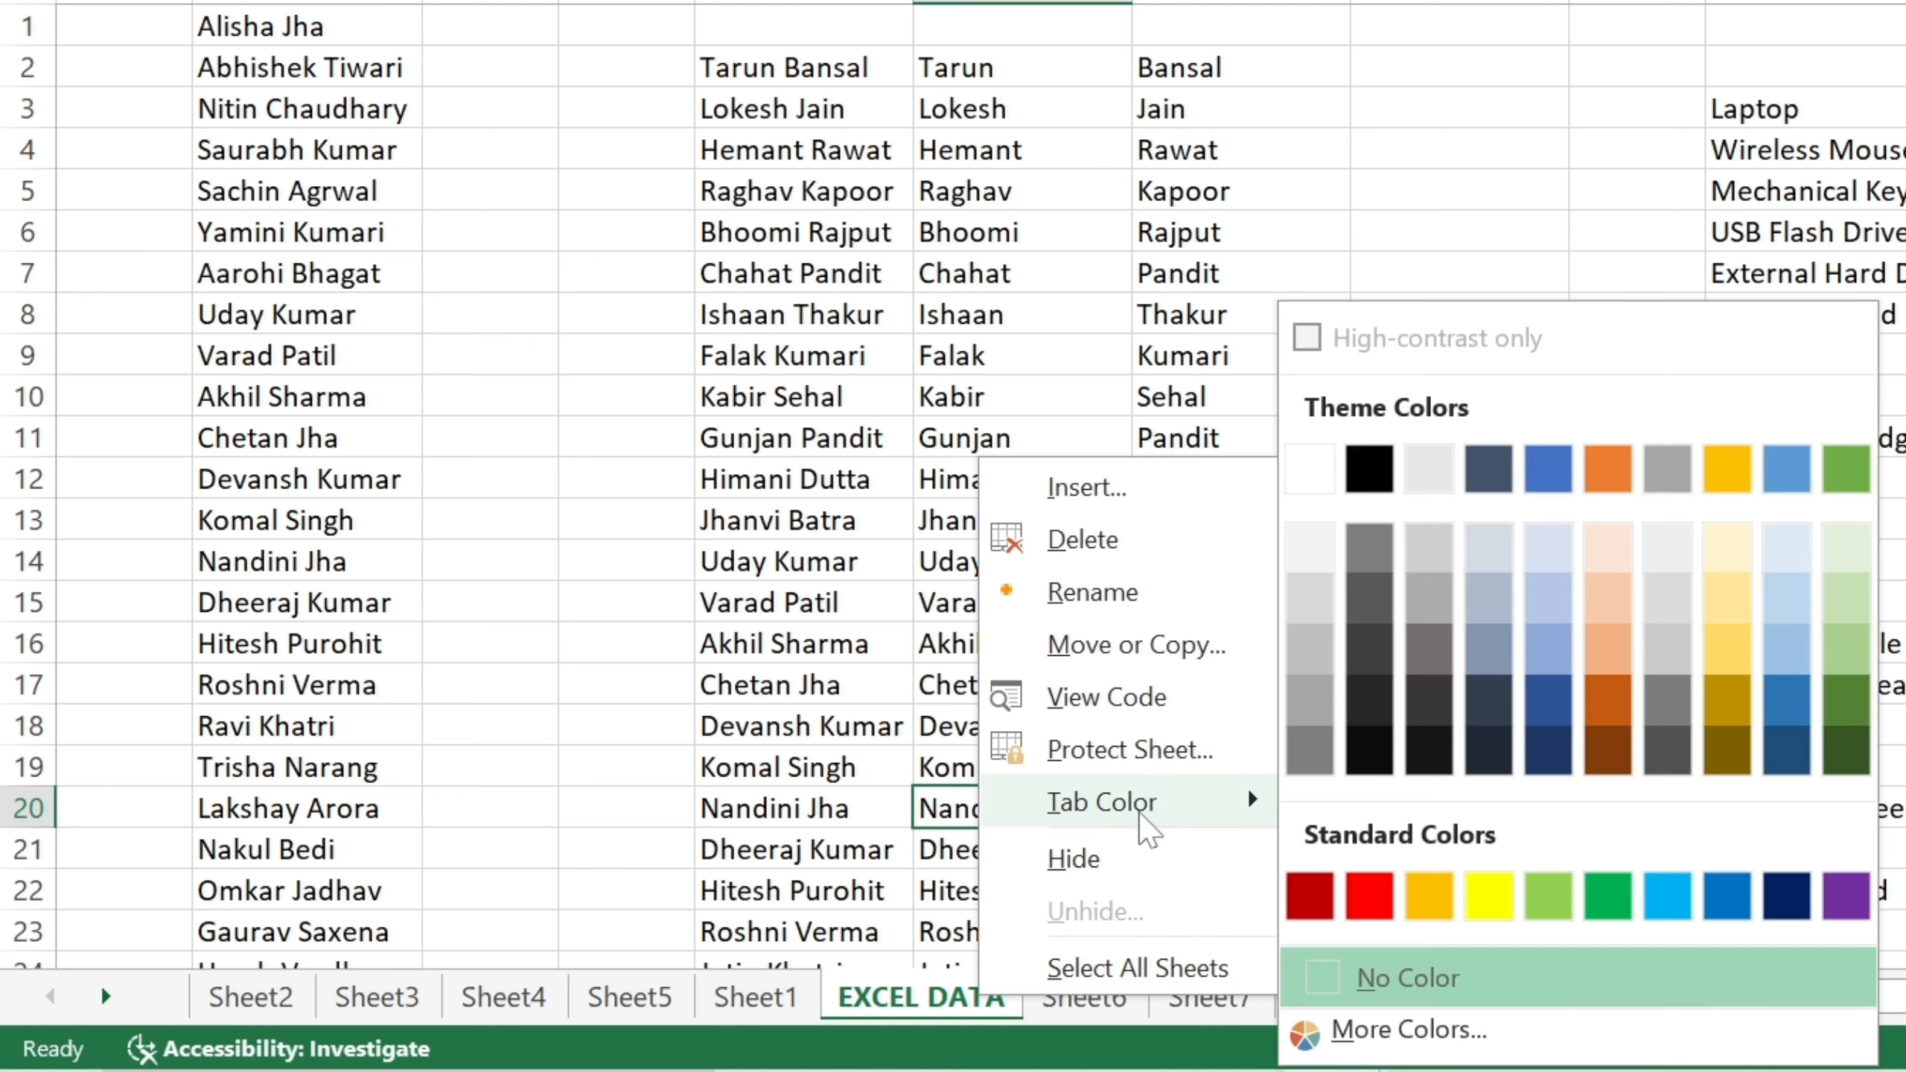
left_click(1369, 898)
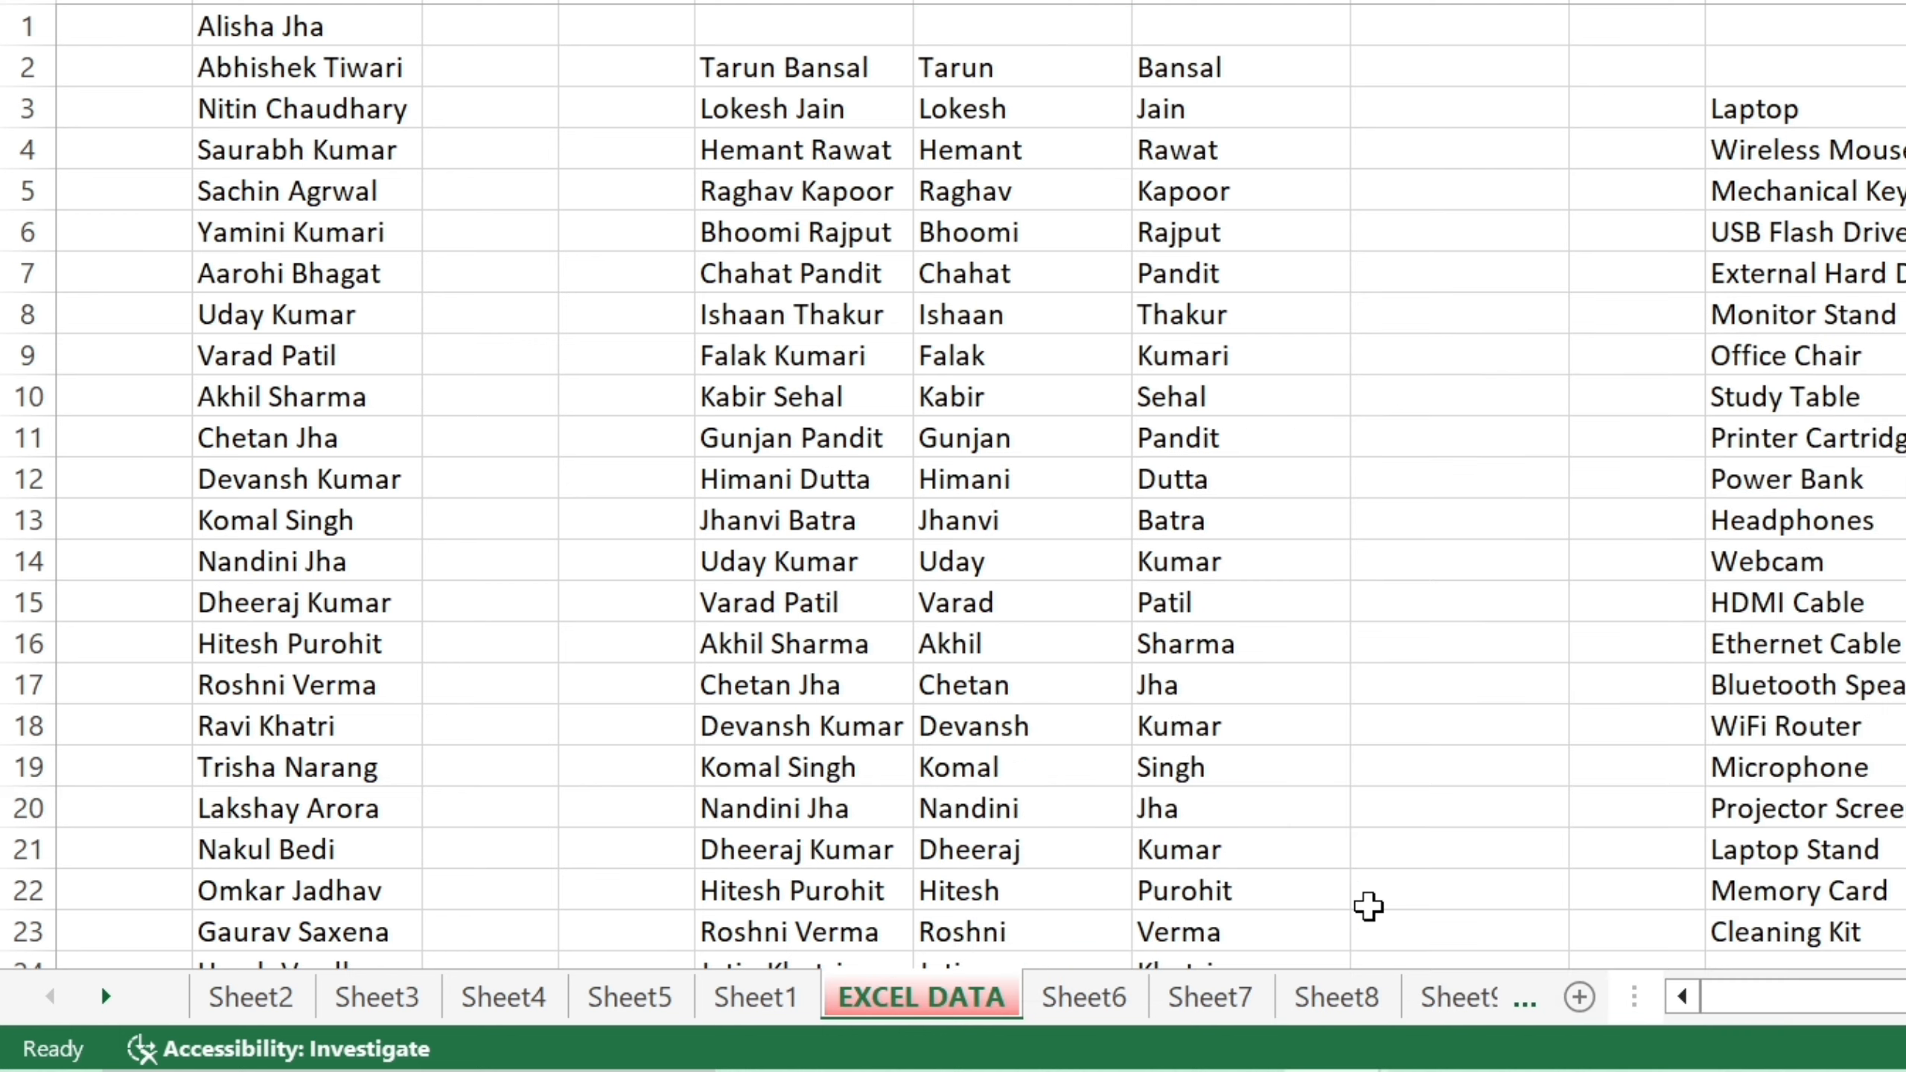
left_click(1104, 998)
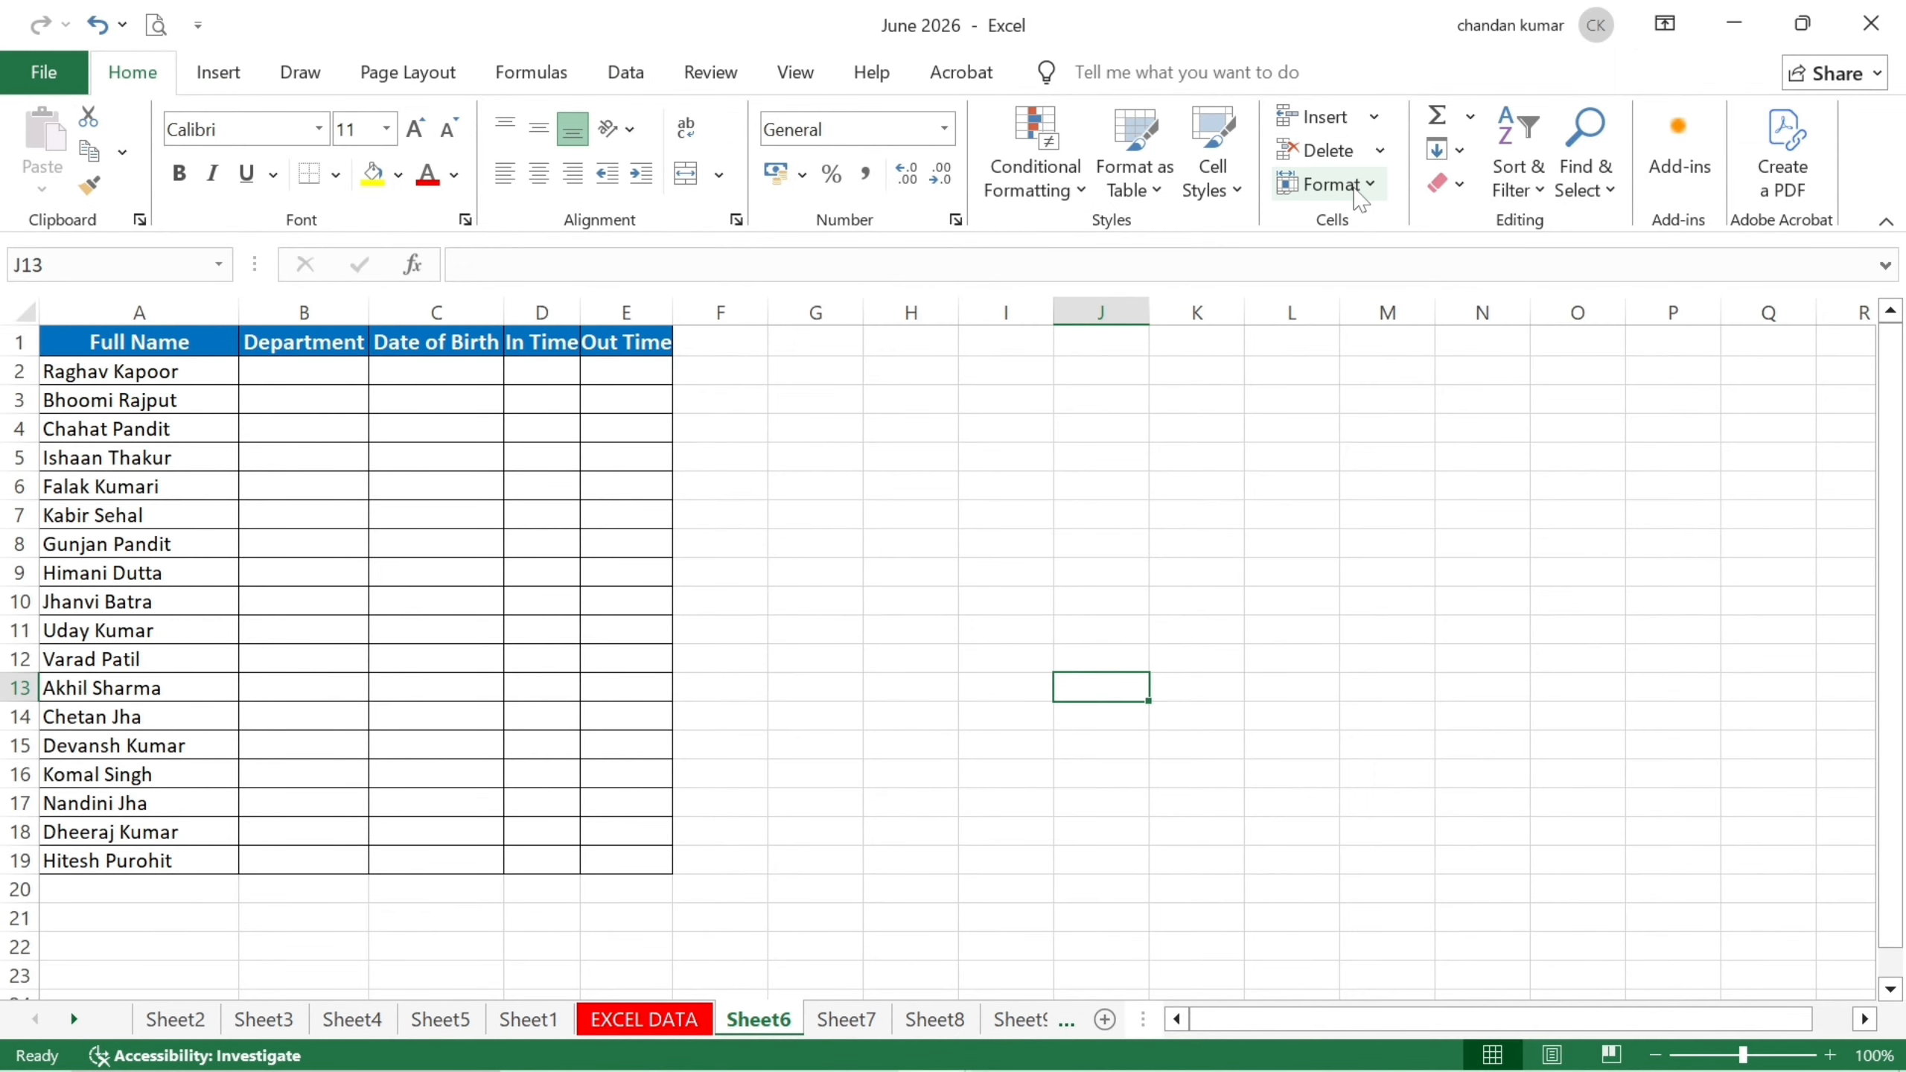
Set Sheet6's tab colour to orange through Home > Format > Tab Color, then go to Sheet7.
left_click(1351, 186)
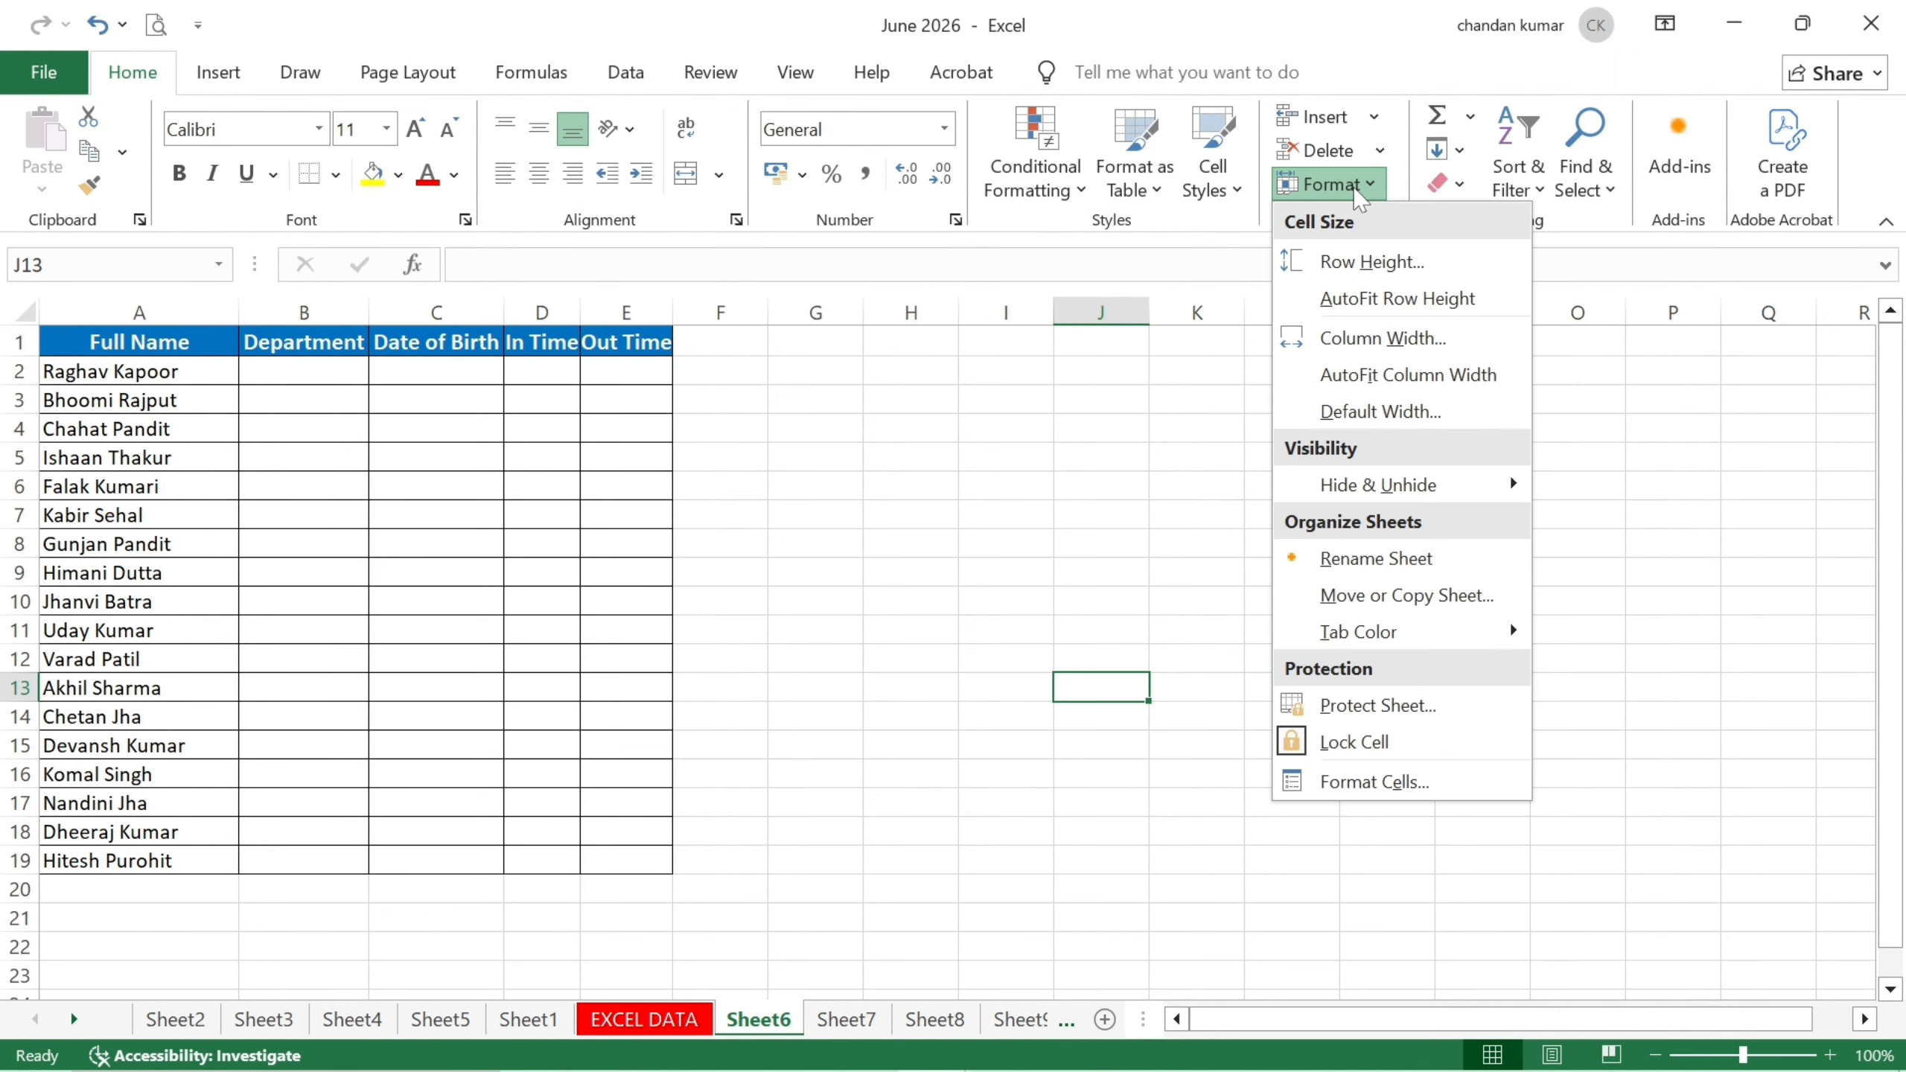
mouse_move(1395, 636)
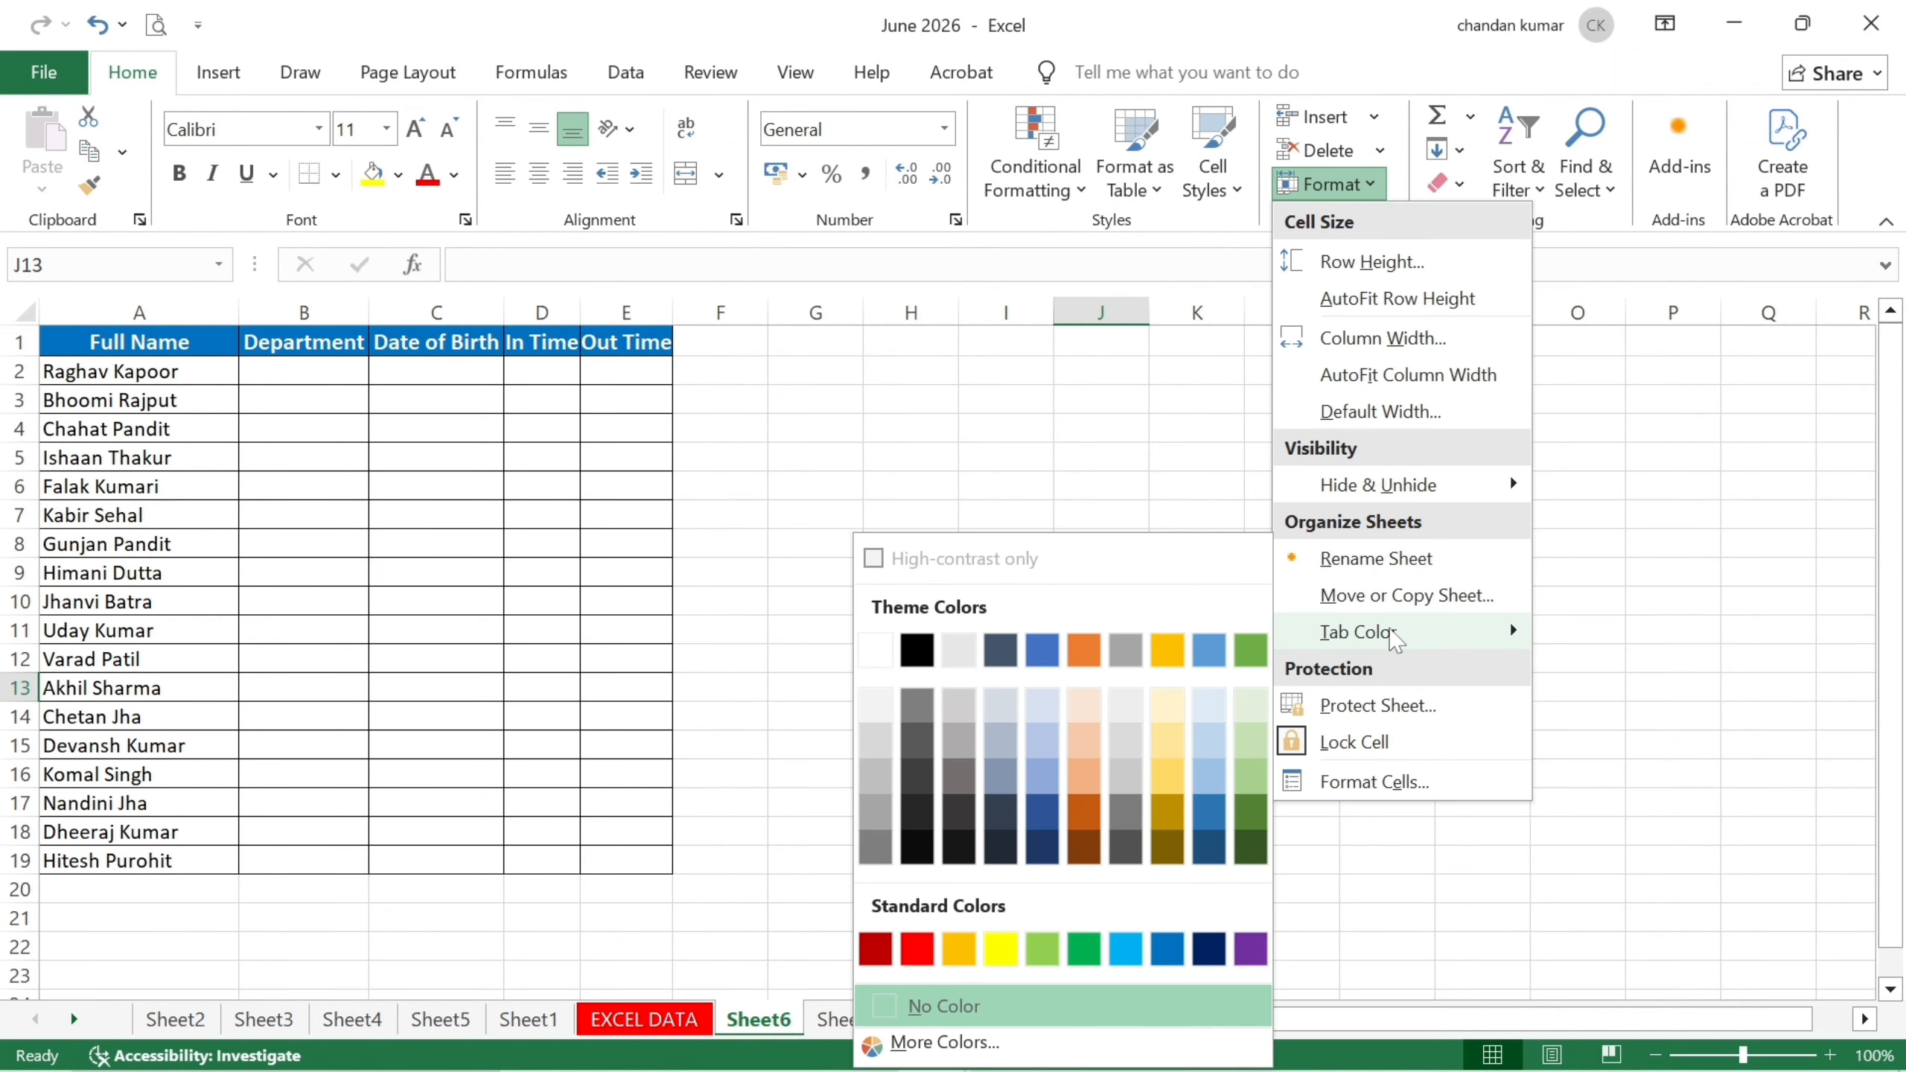
left_click(953, 950)
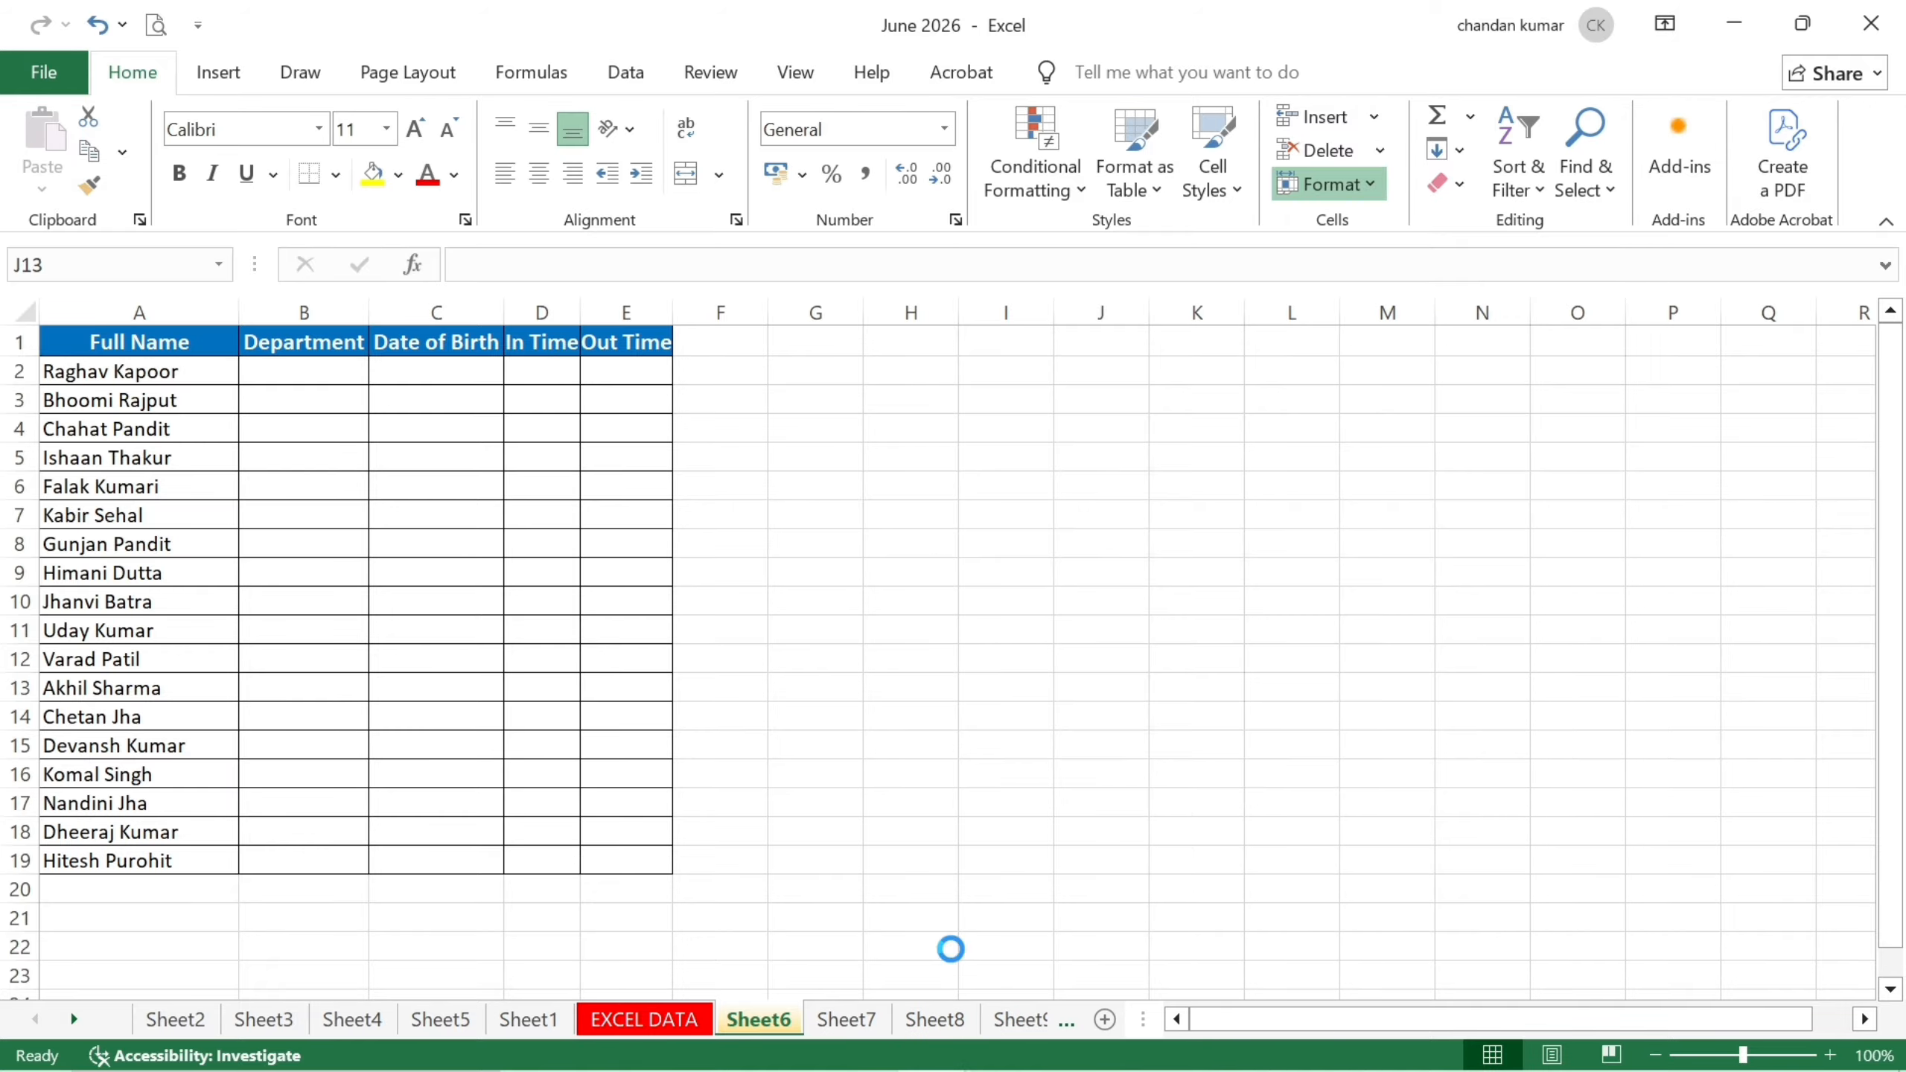
left_click(847, 1019)
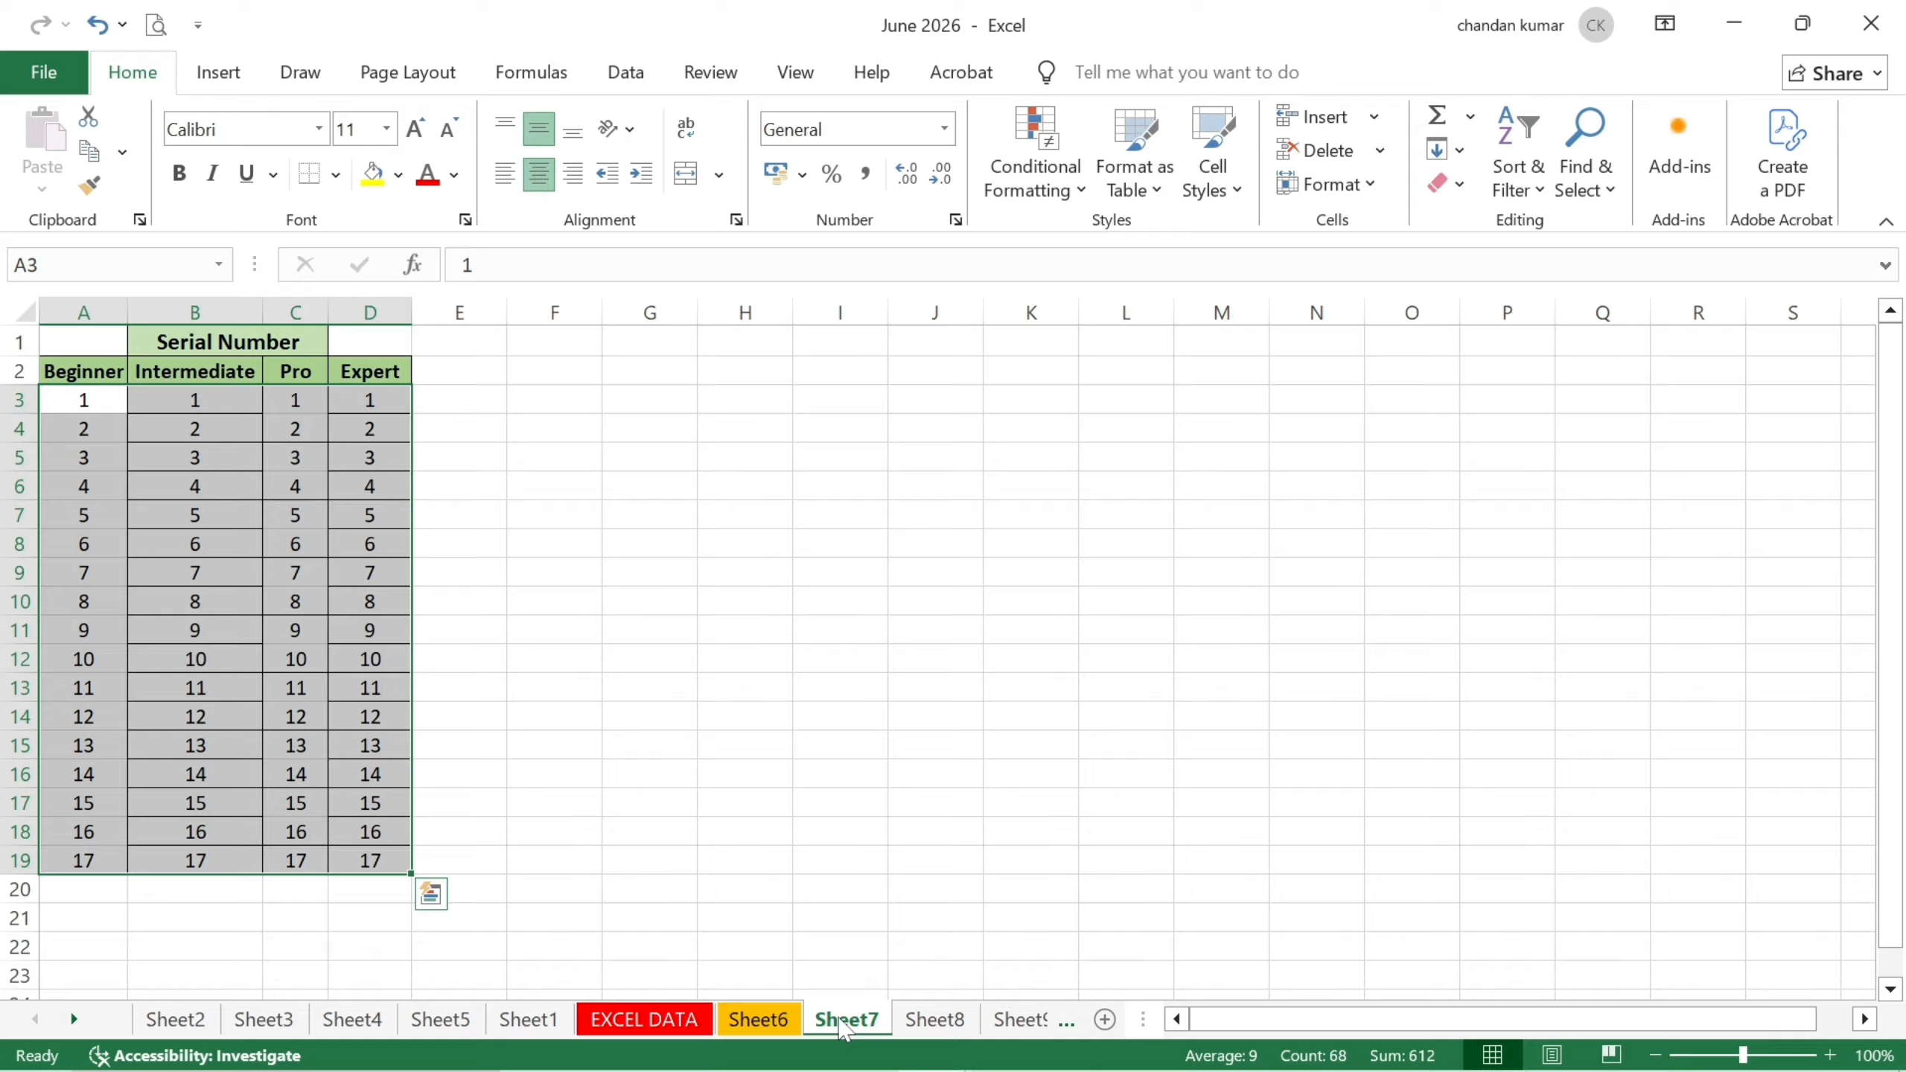
Colour the Sheet7 tab green using the Alt, H, O, T shortcut, then go to Sheet8.
key("alt")
key("h")
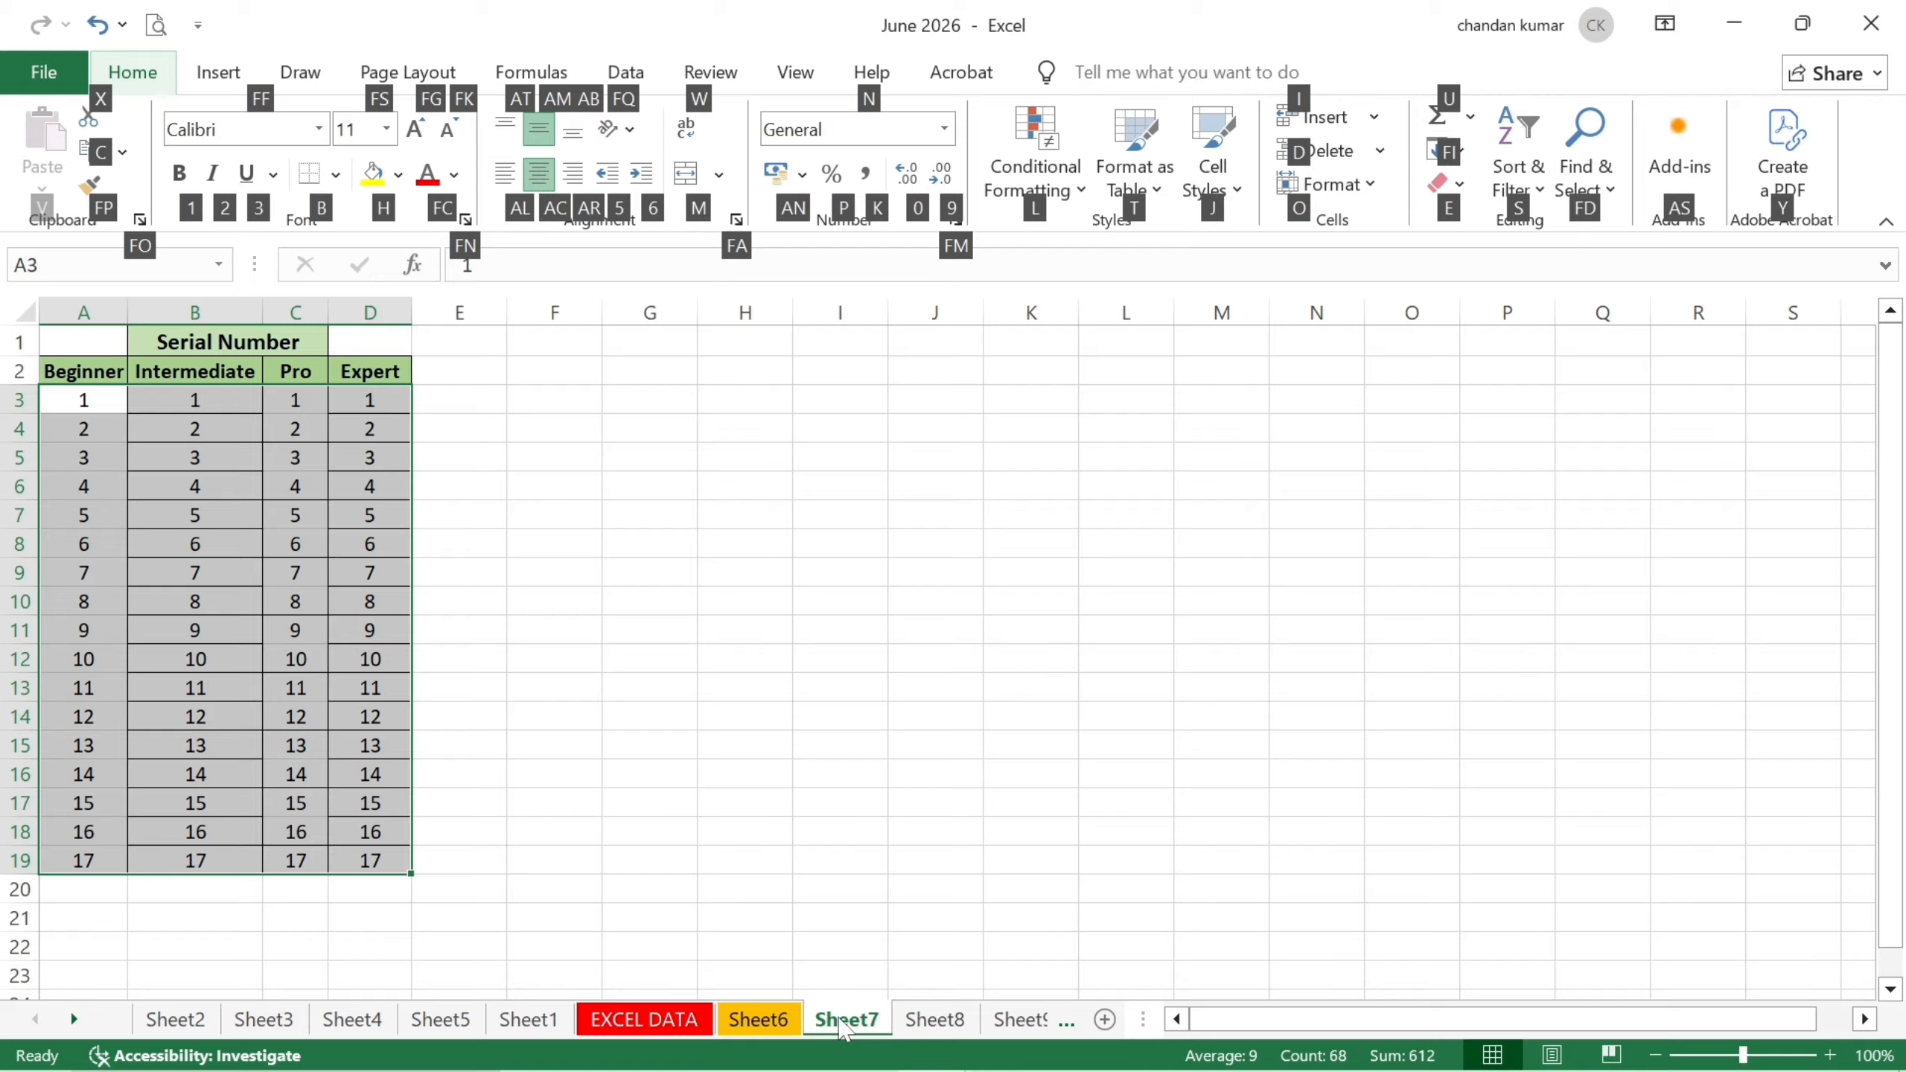
key("o")
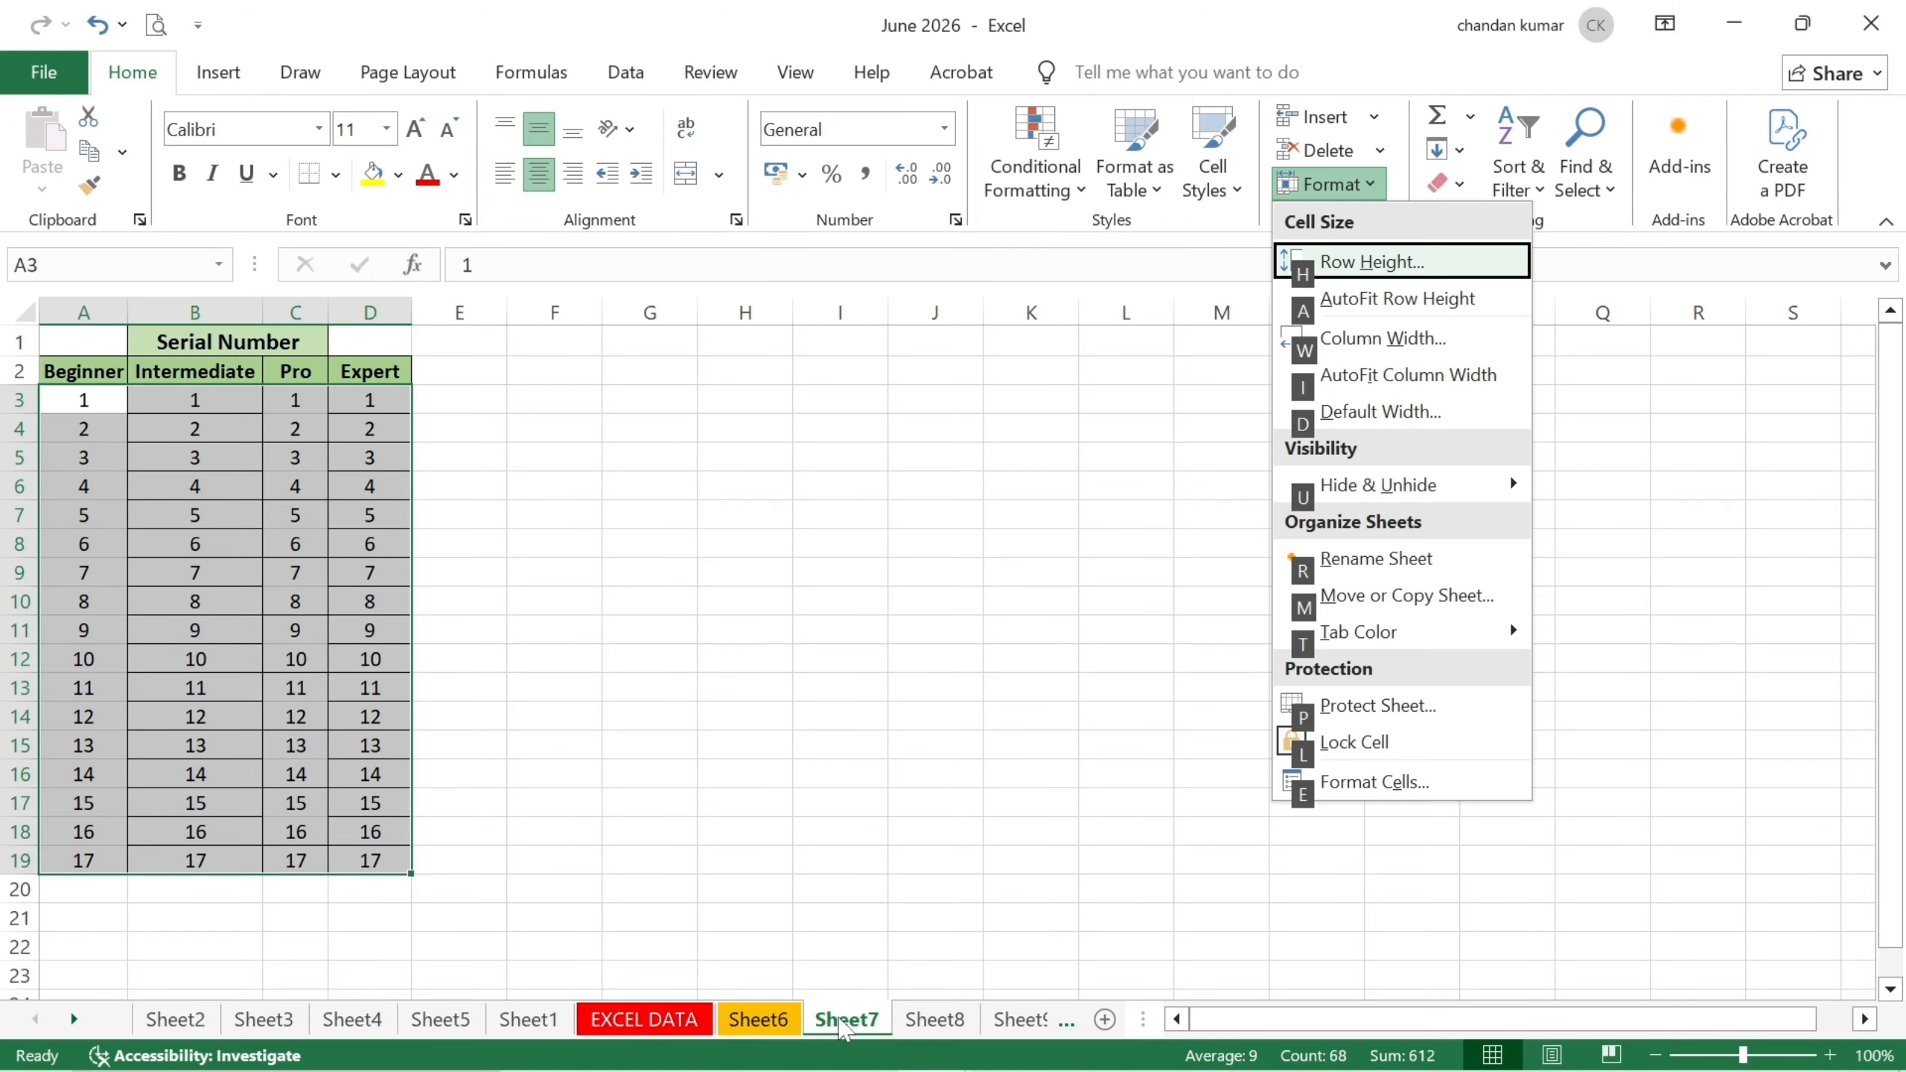
key("t")
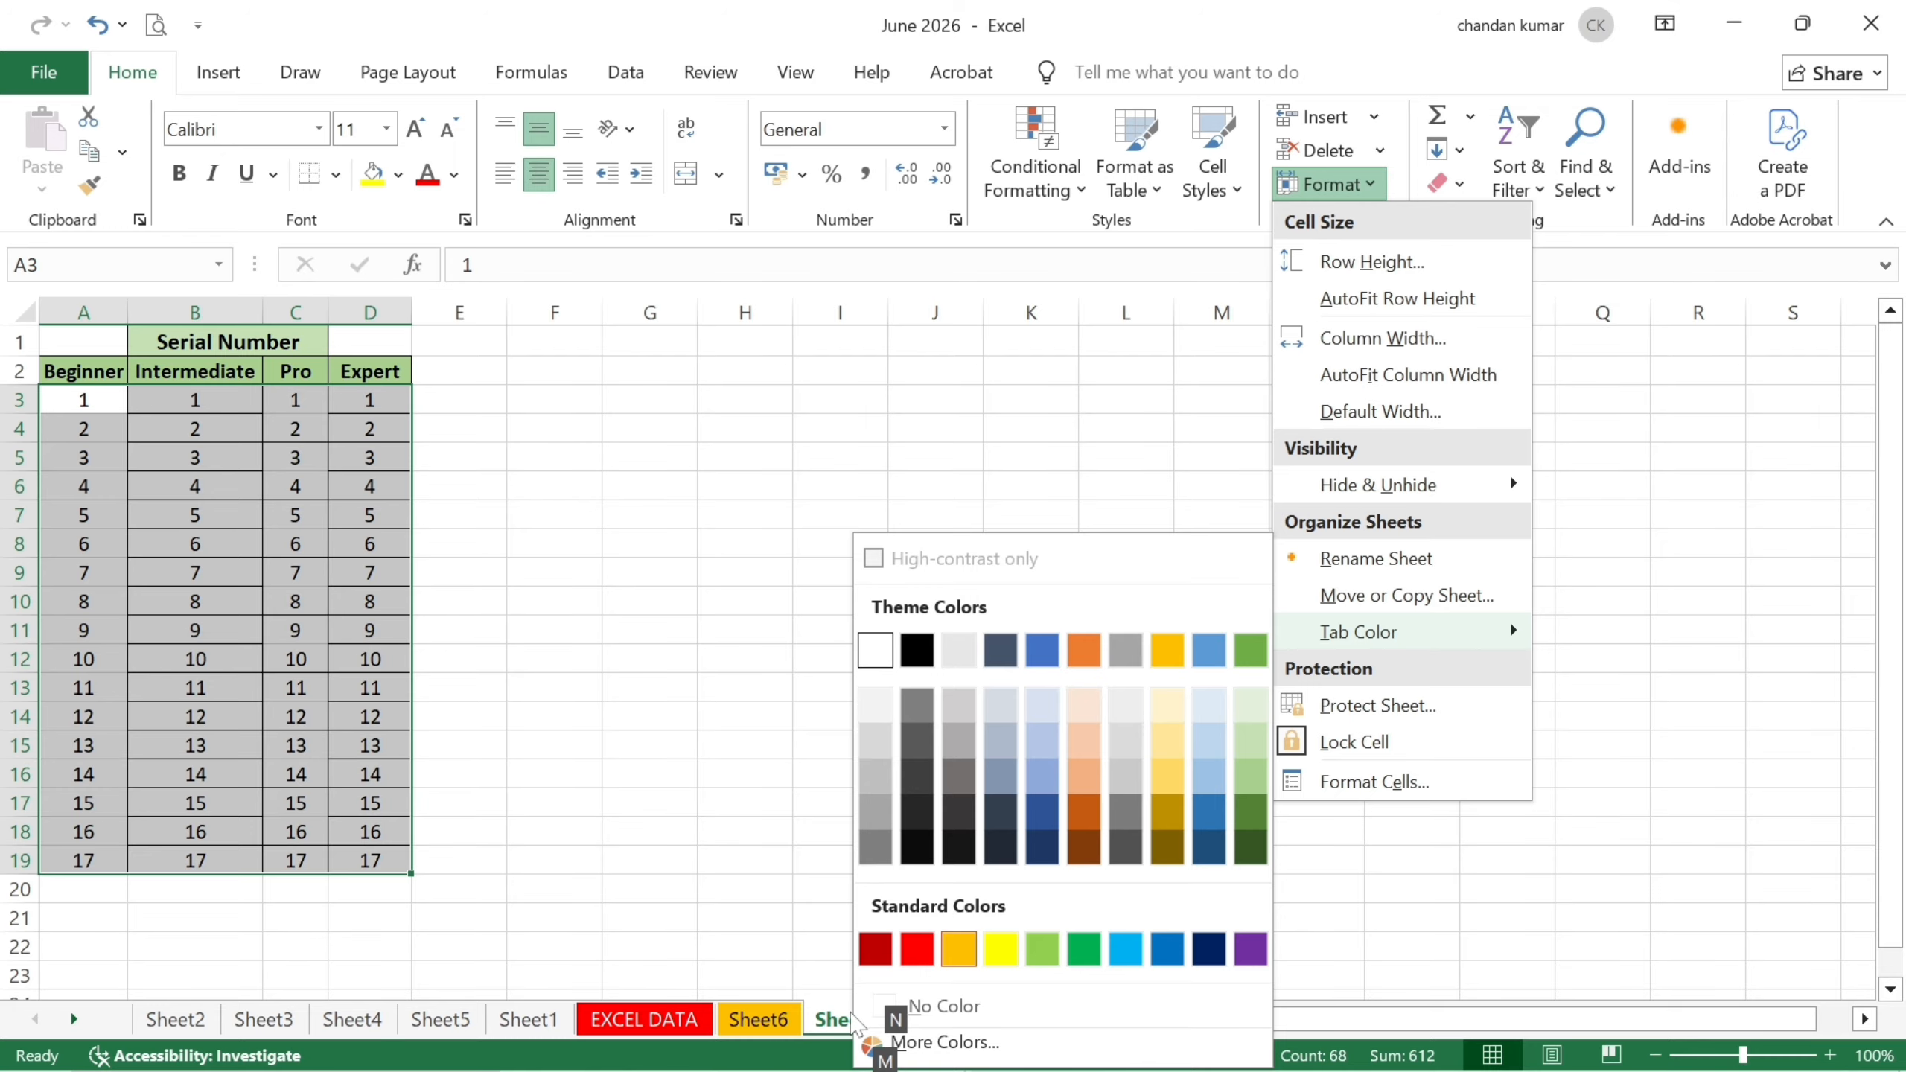
left_click(1090, 951)
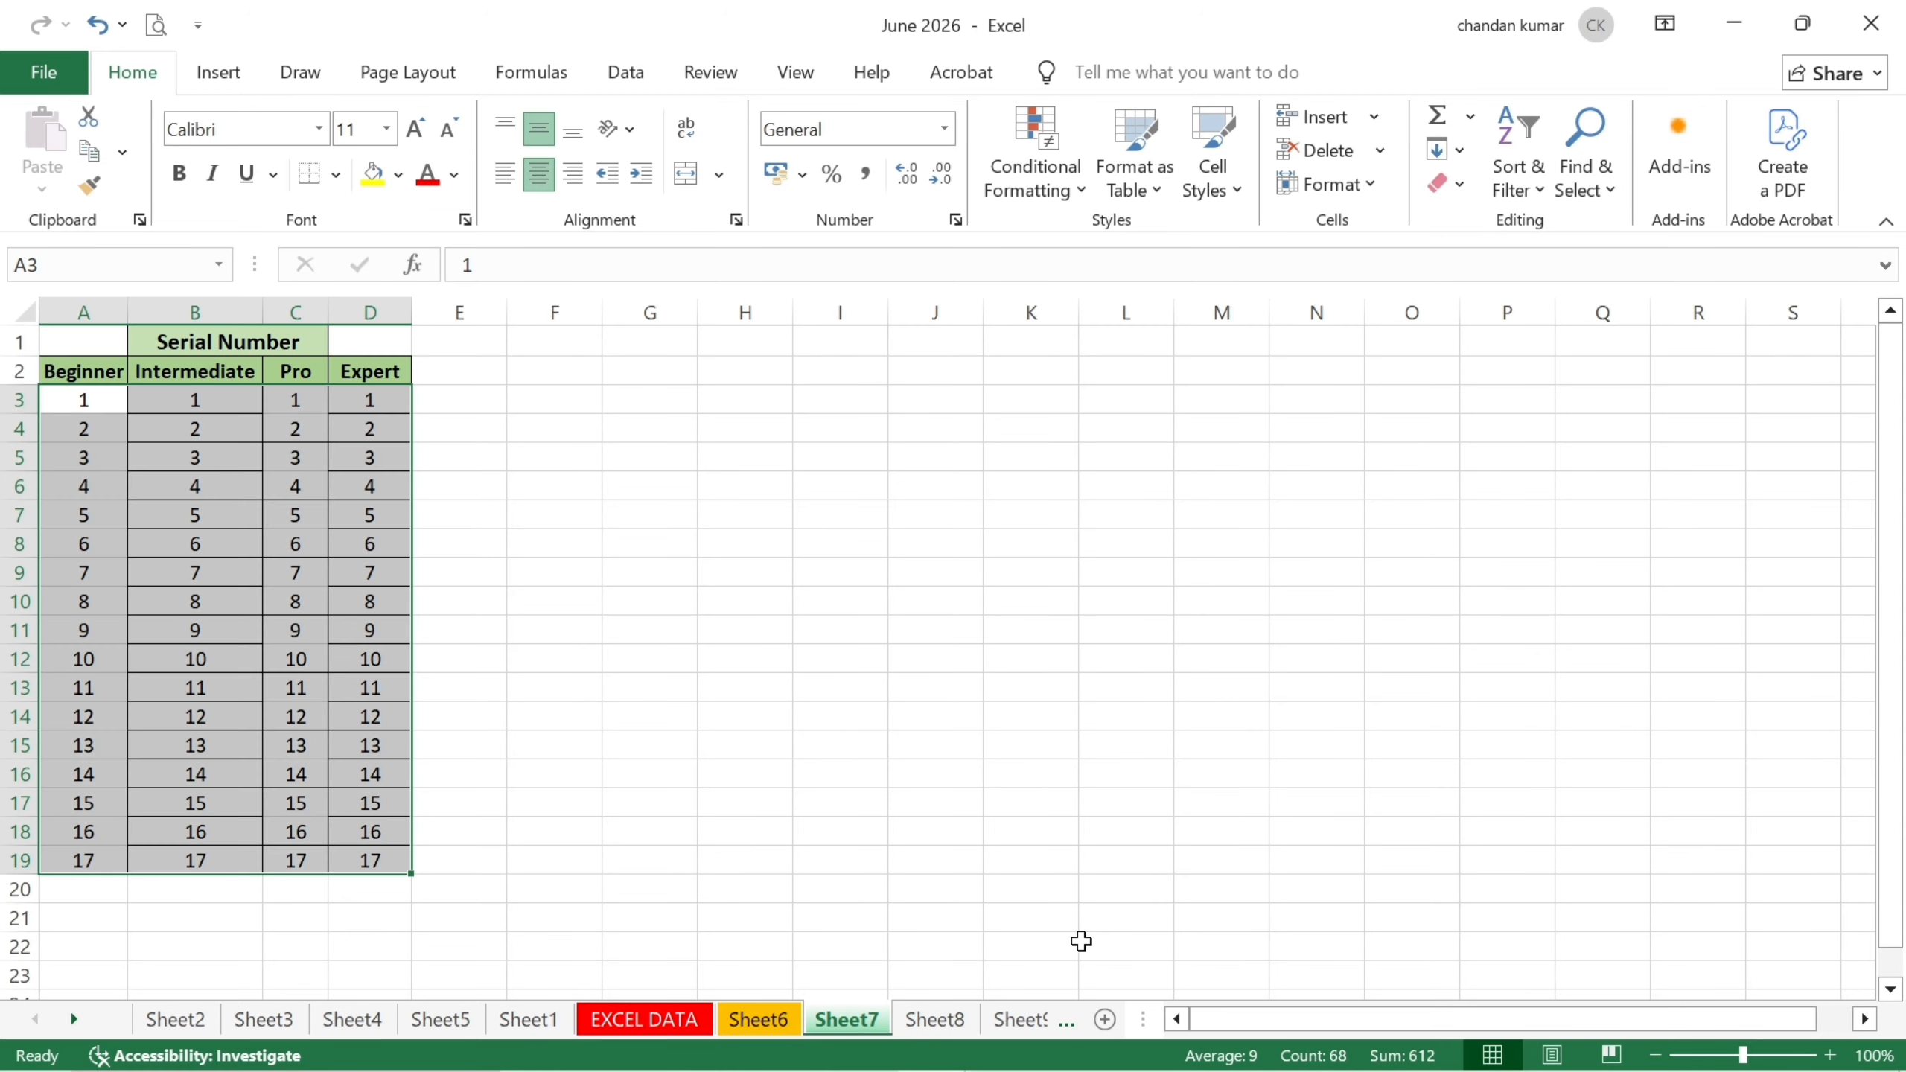
left_click(957, 1020)
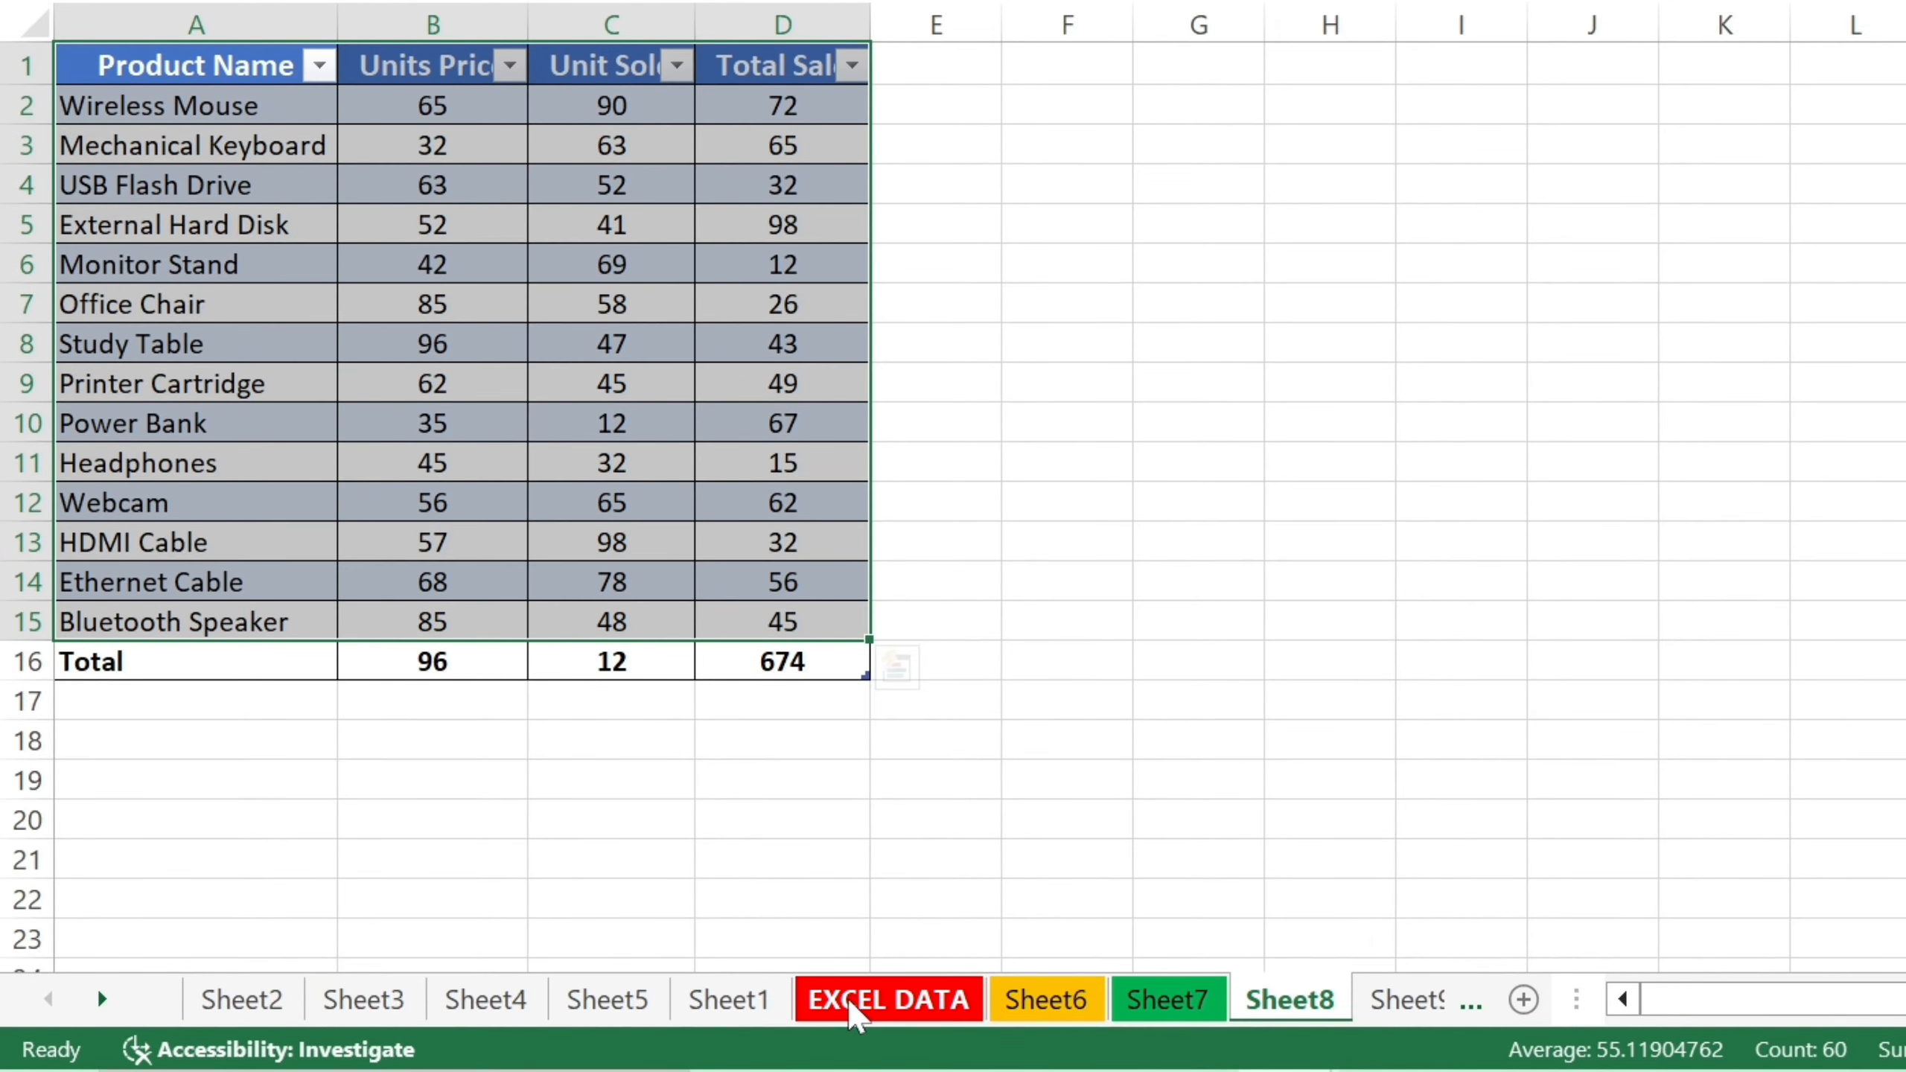
Hide the EXCEL DATA sheet from its tab's context menu, returning to Sheet6.
left_click(853, 1010)
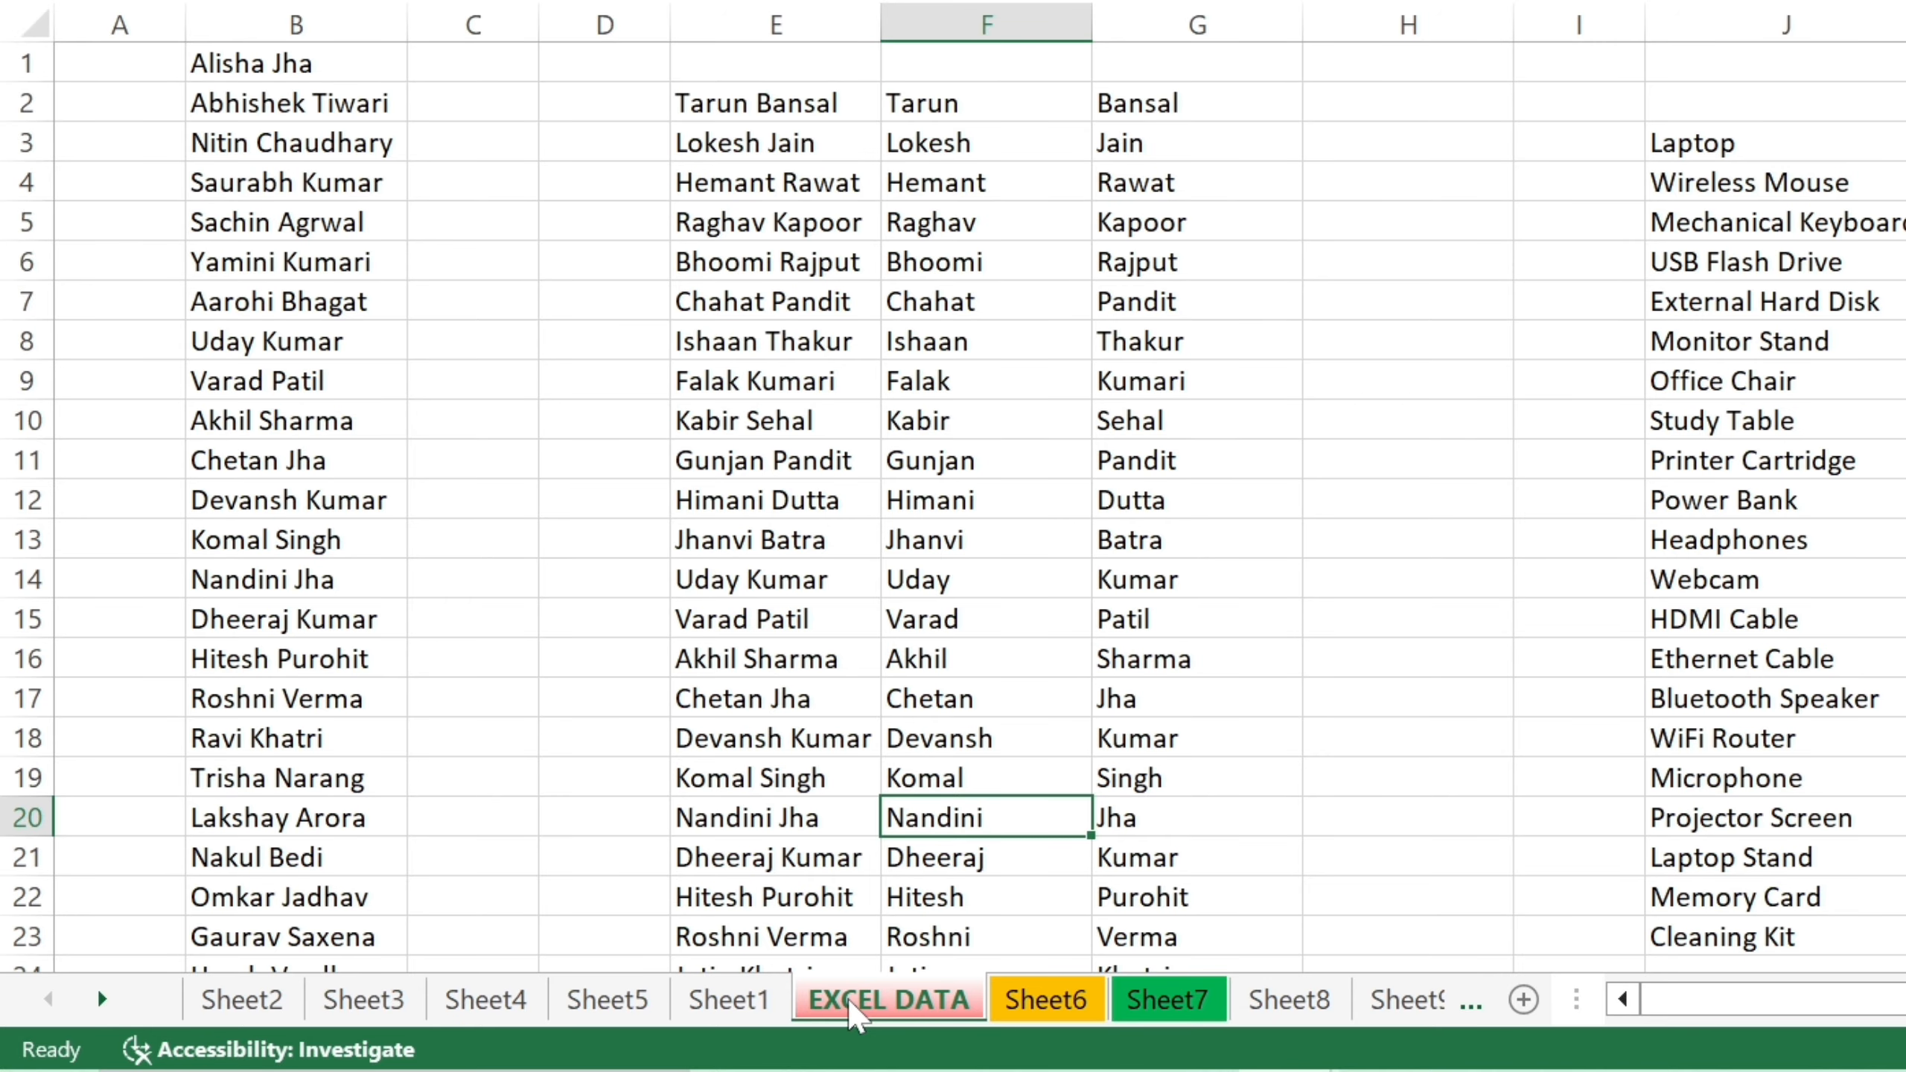
right_click(849, 1000)
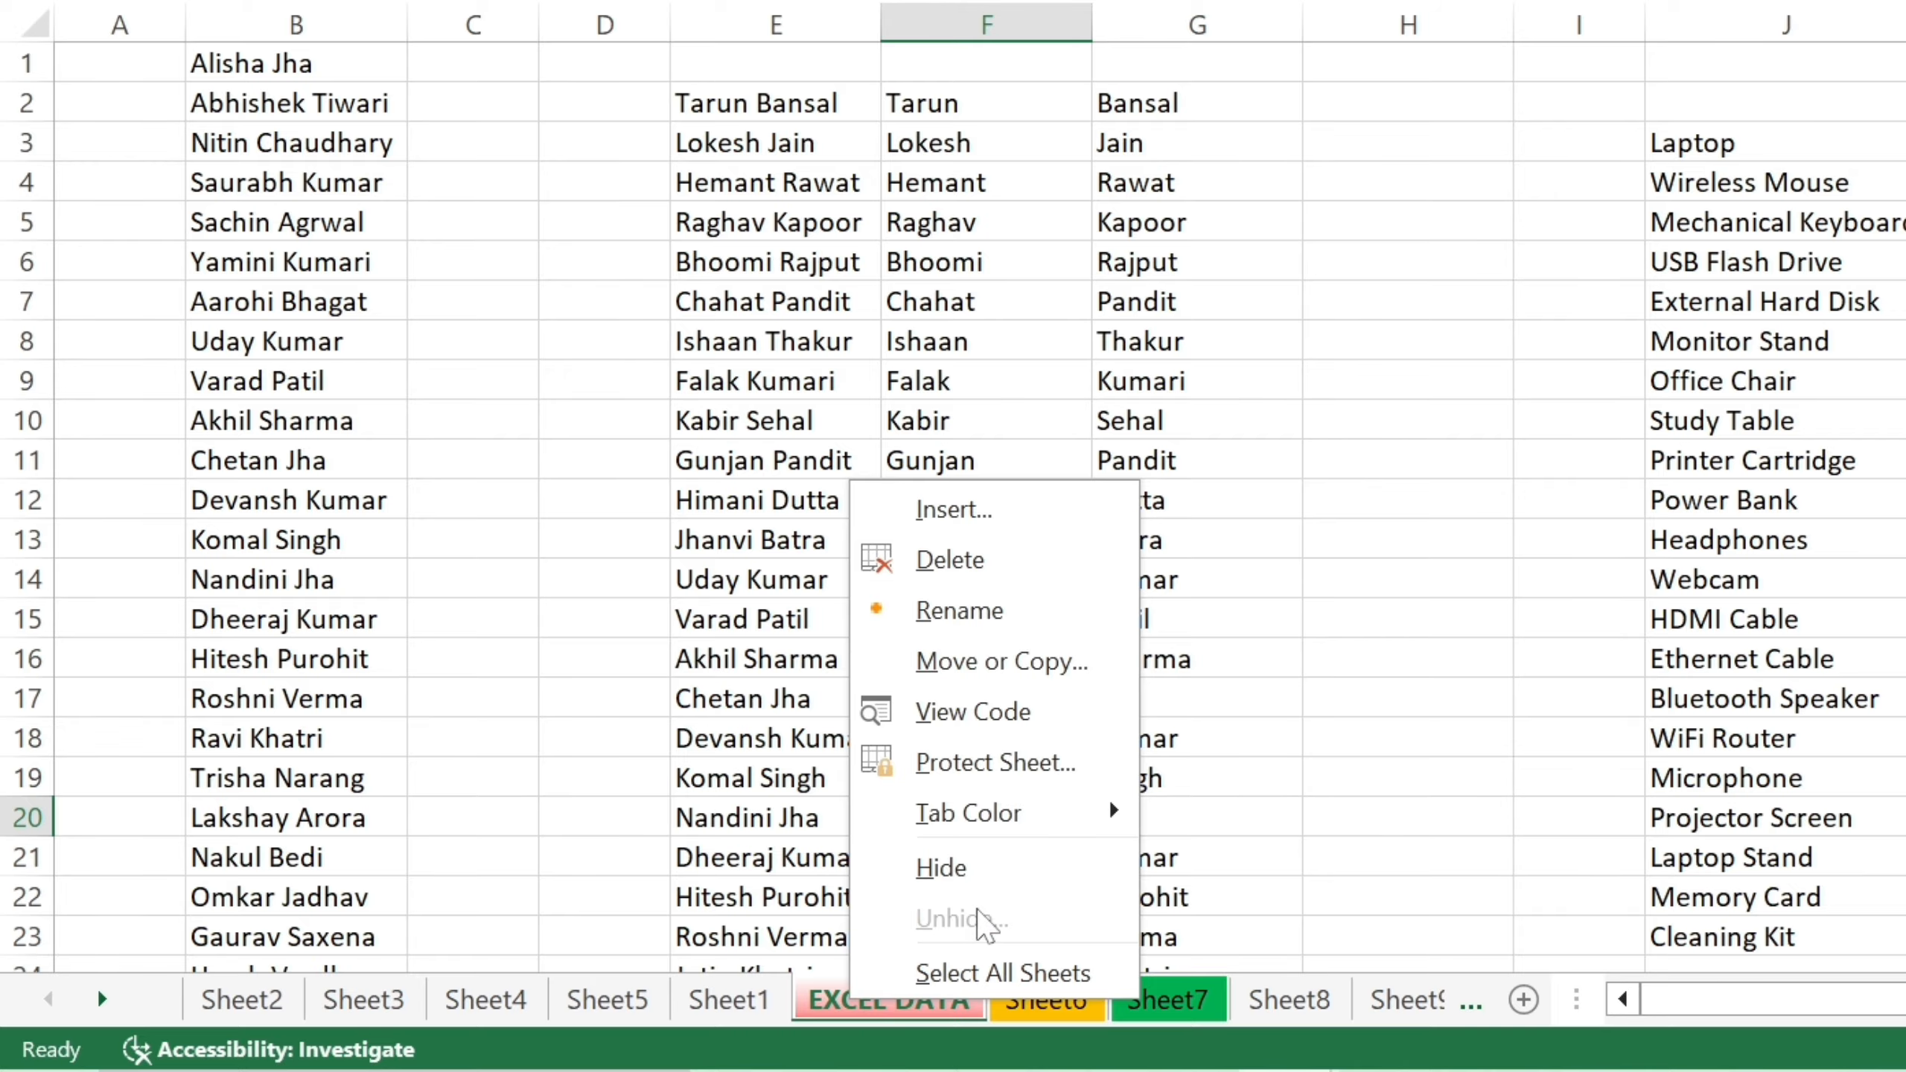
left_click(1010, 868)
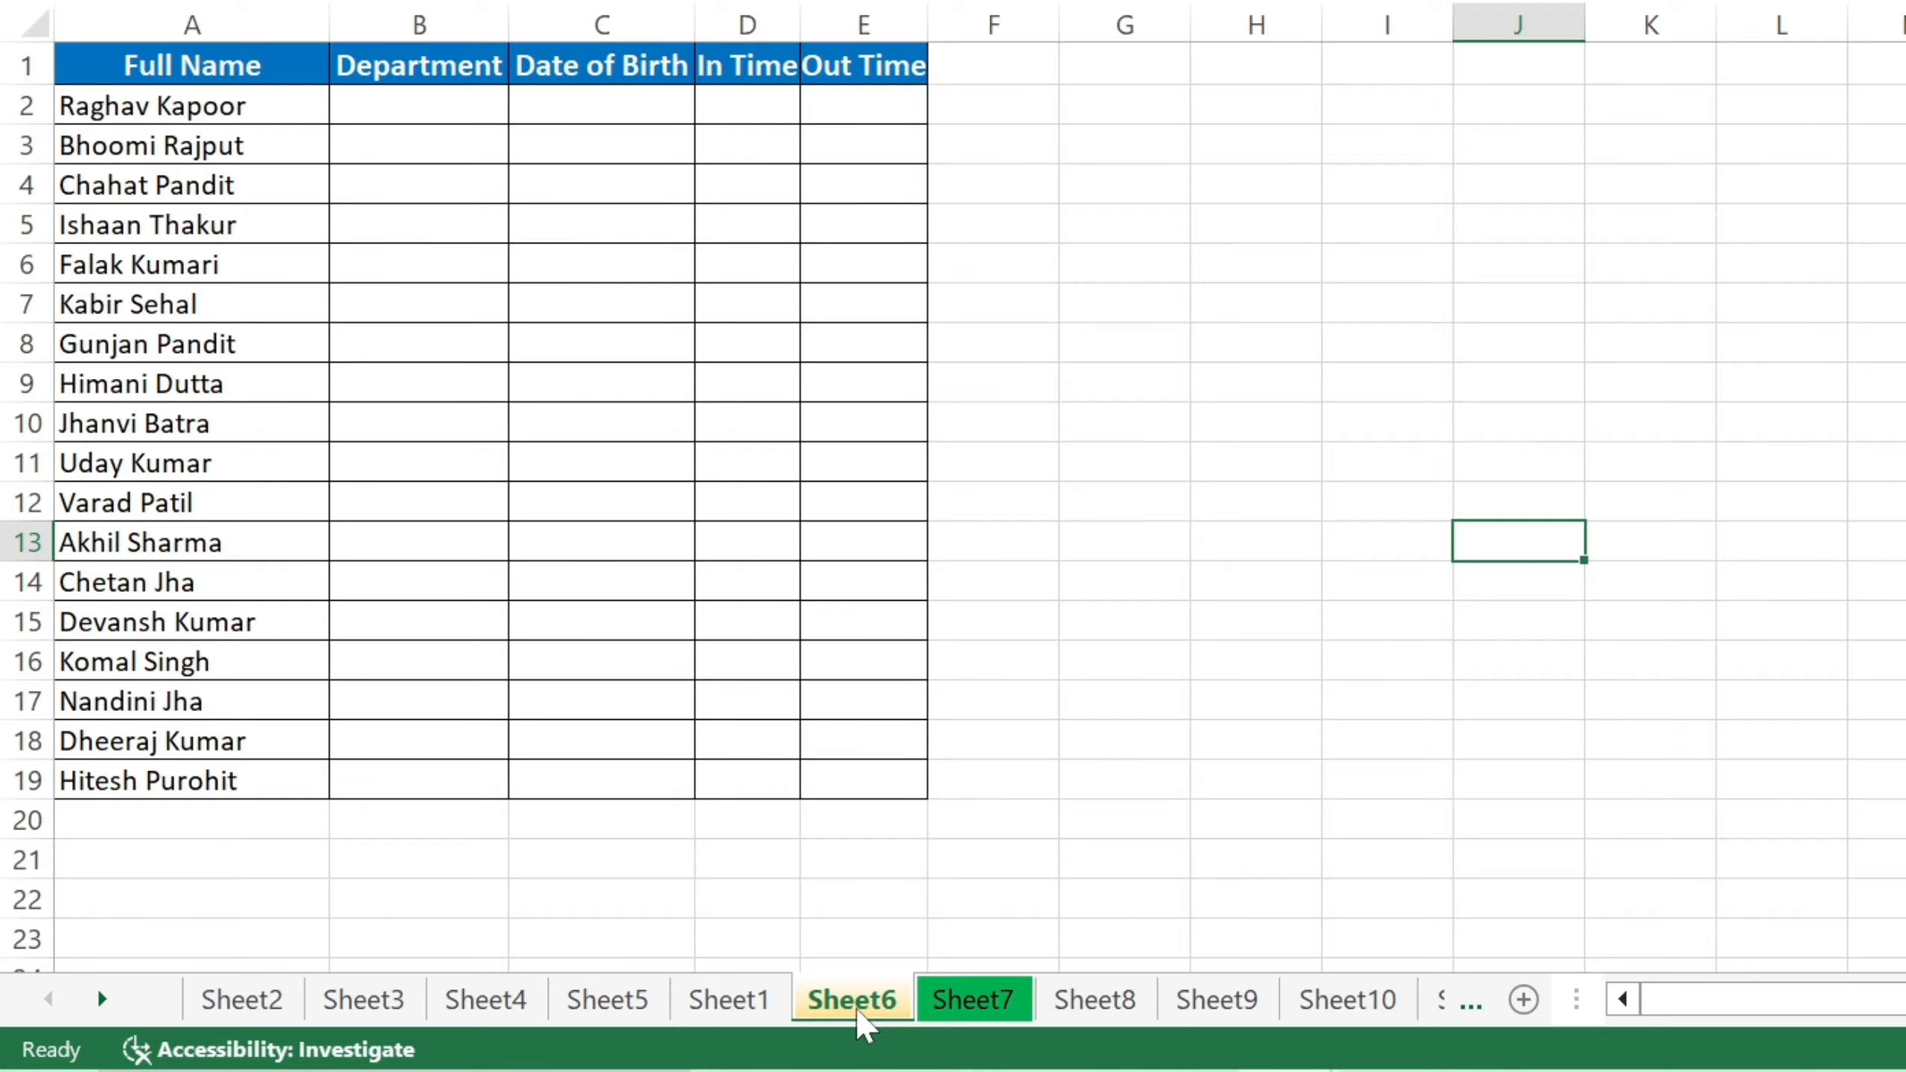
Hide Sheet8 using Home > Format > Hide & Unhide > Hide Sheet.
left_click(1095, 1000)
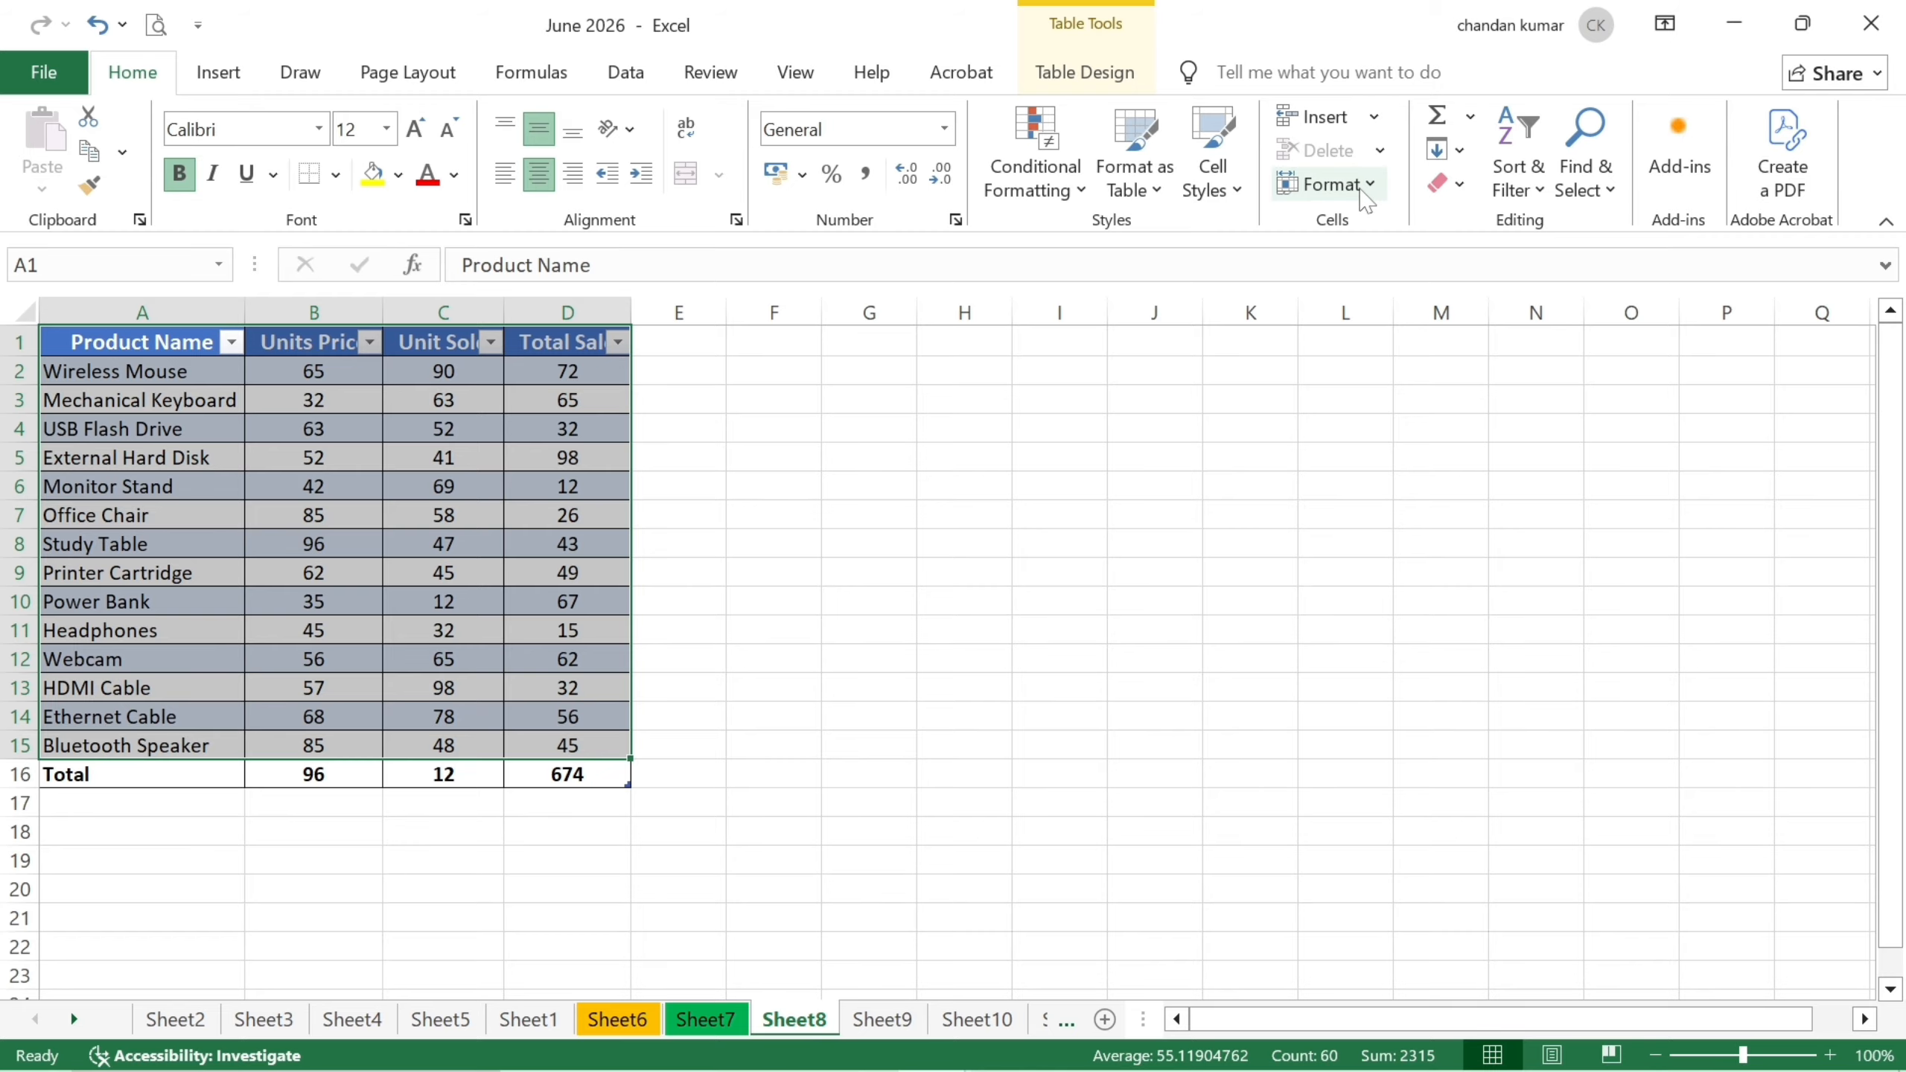
left_click(1362, 189)
mouse_move(1411, 493)
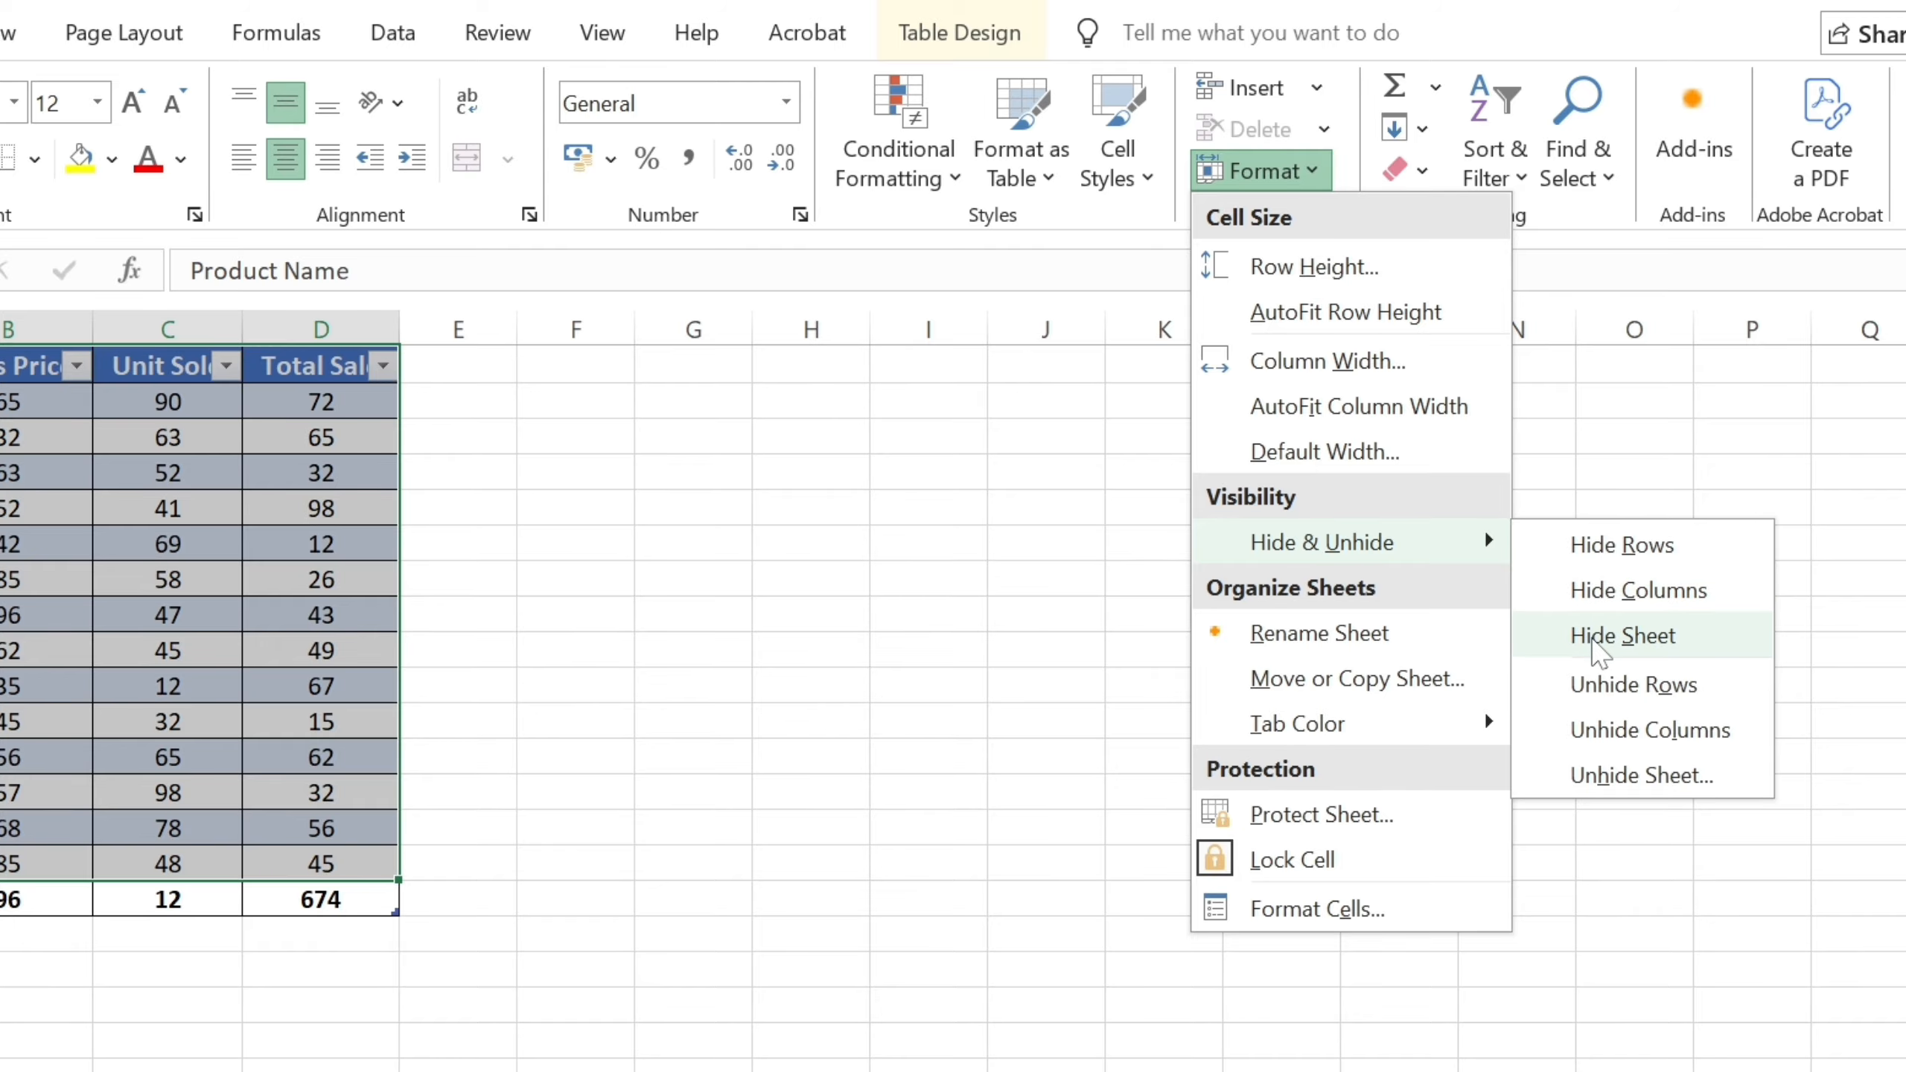
left_click(1617, 638)
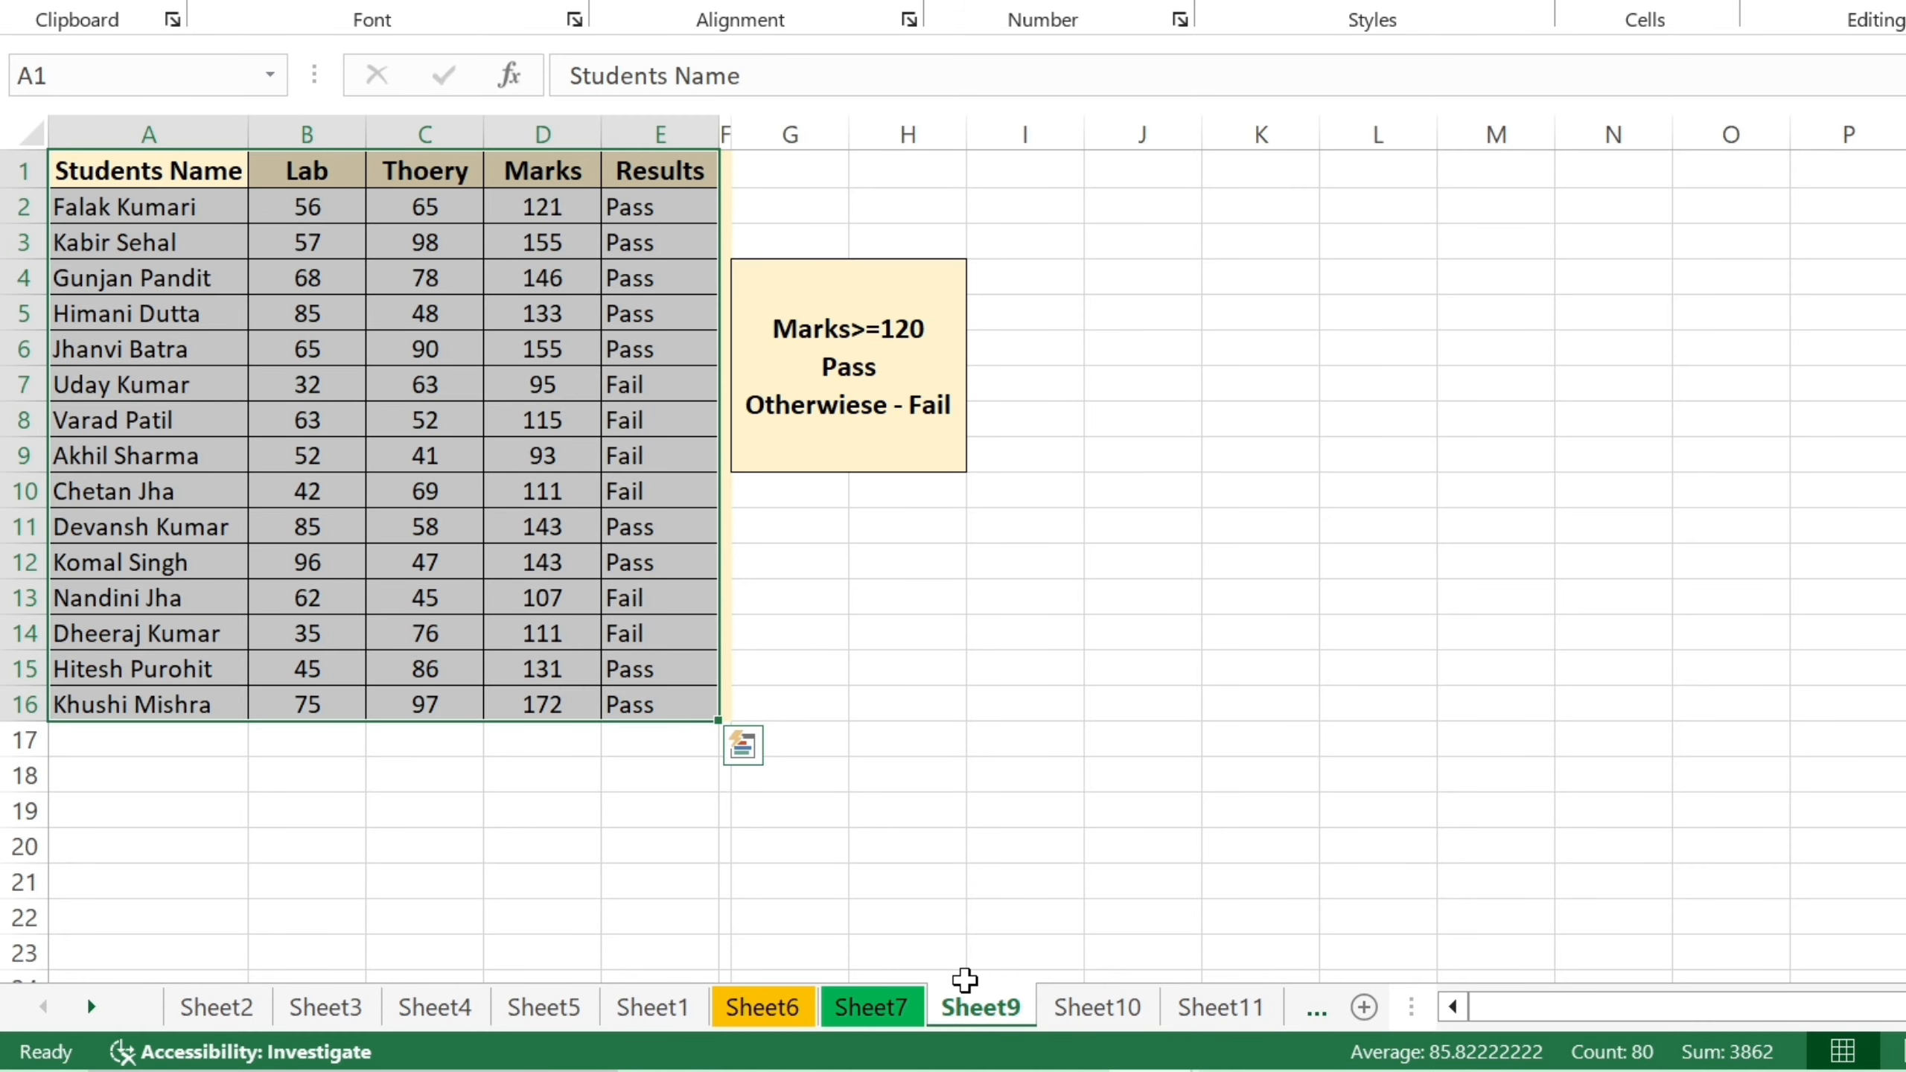
Unhide EXCEL DATA by choosing it in the Unhide list from Sheet4's tab menu.
left_click(436, 1009)
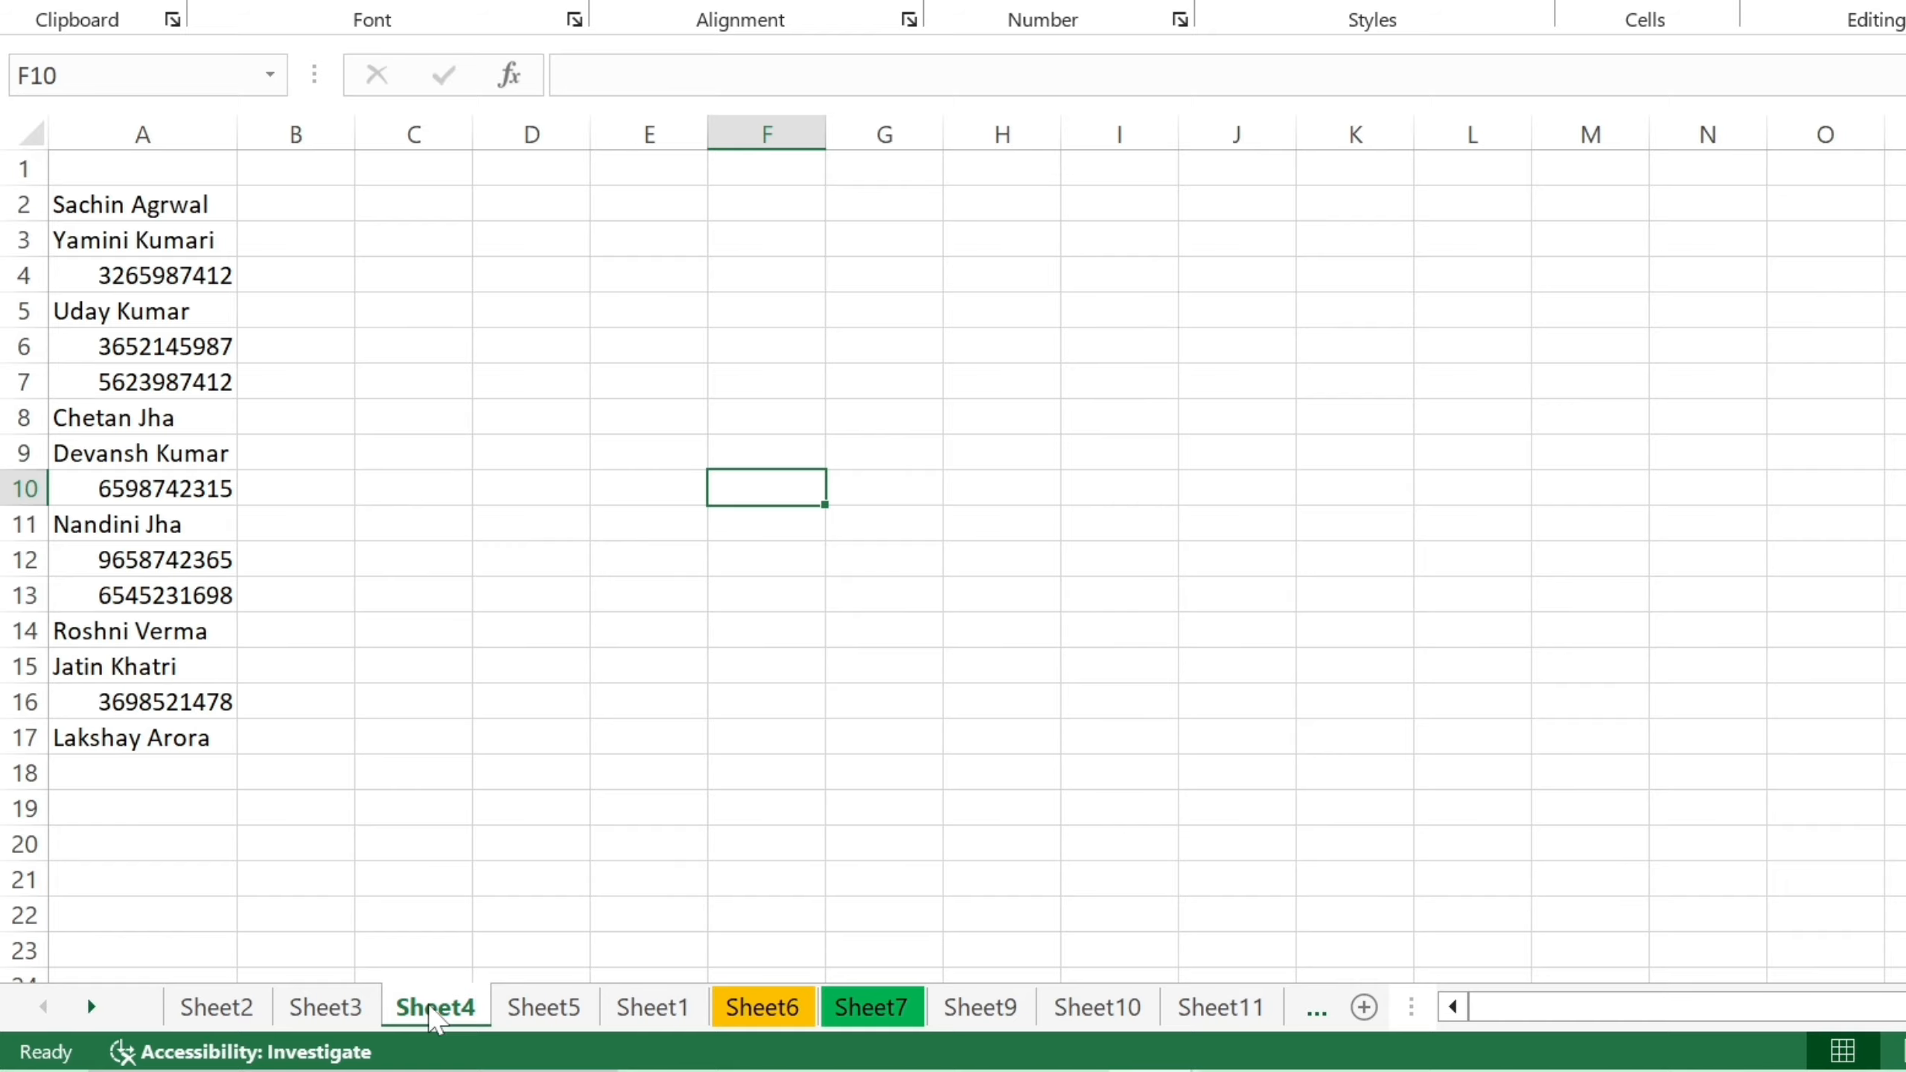
right_click(436, 1009)
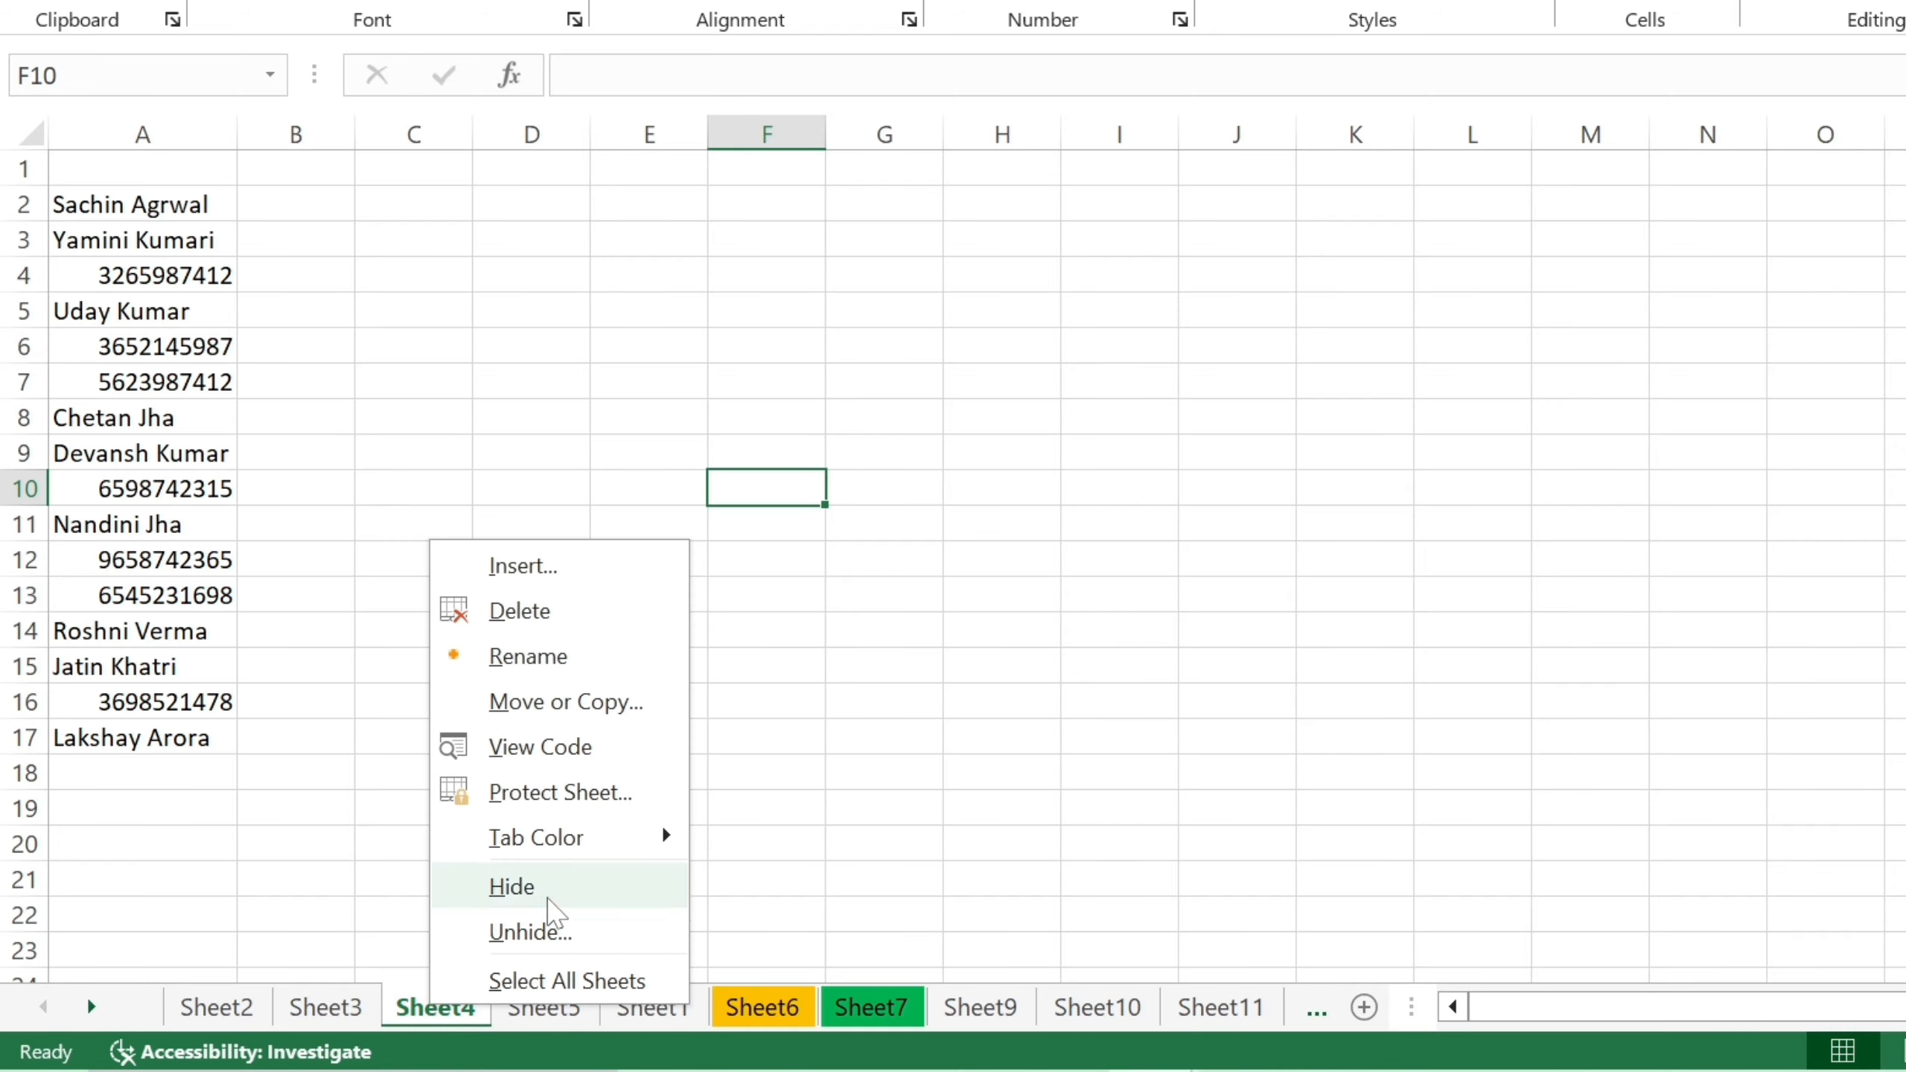
left_click(590, 945)
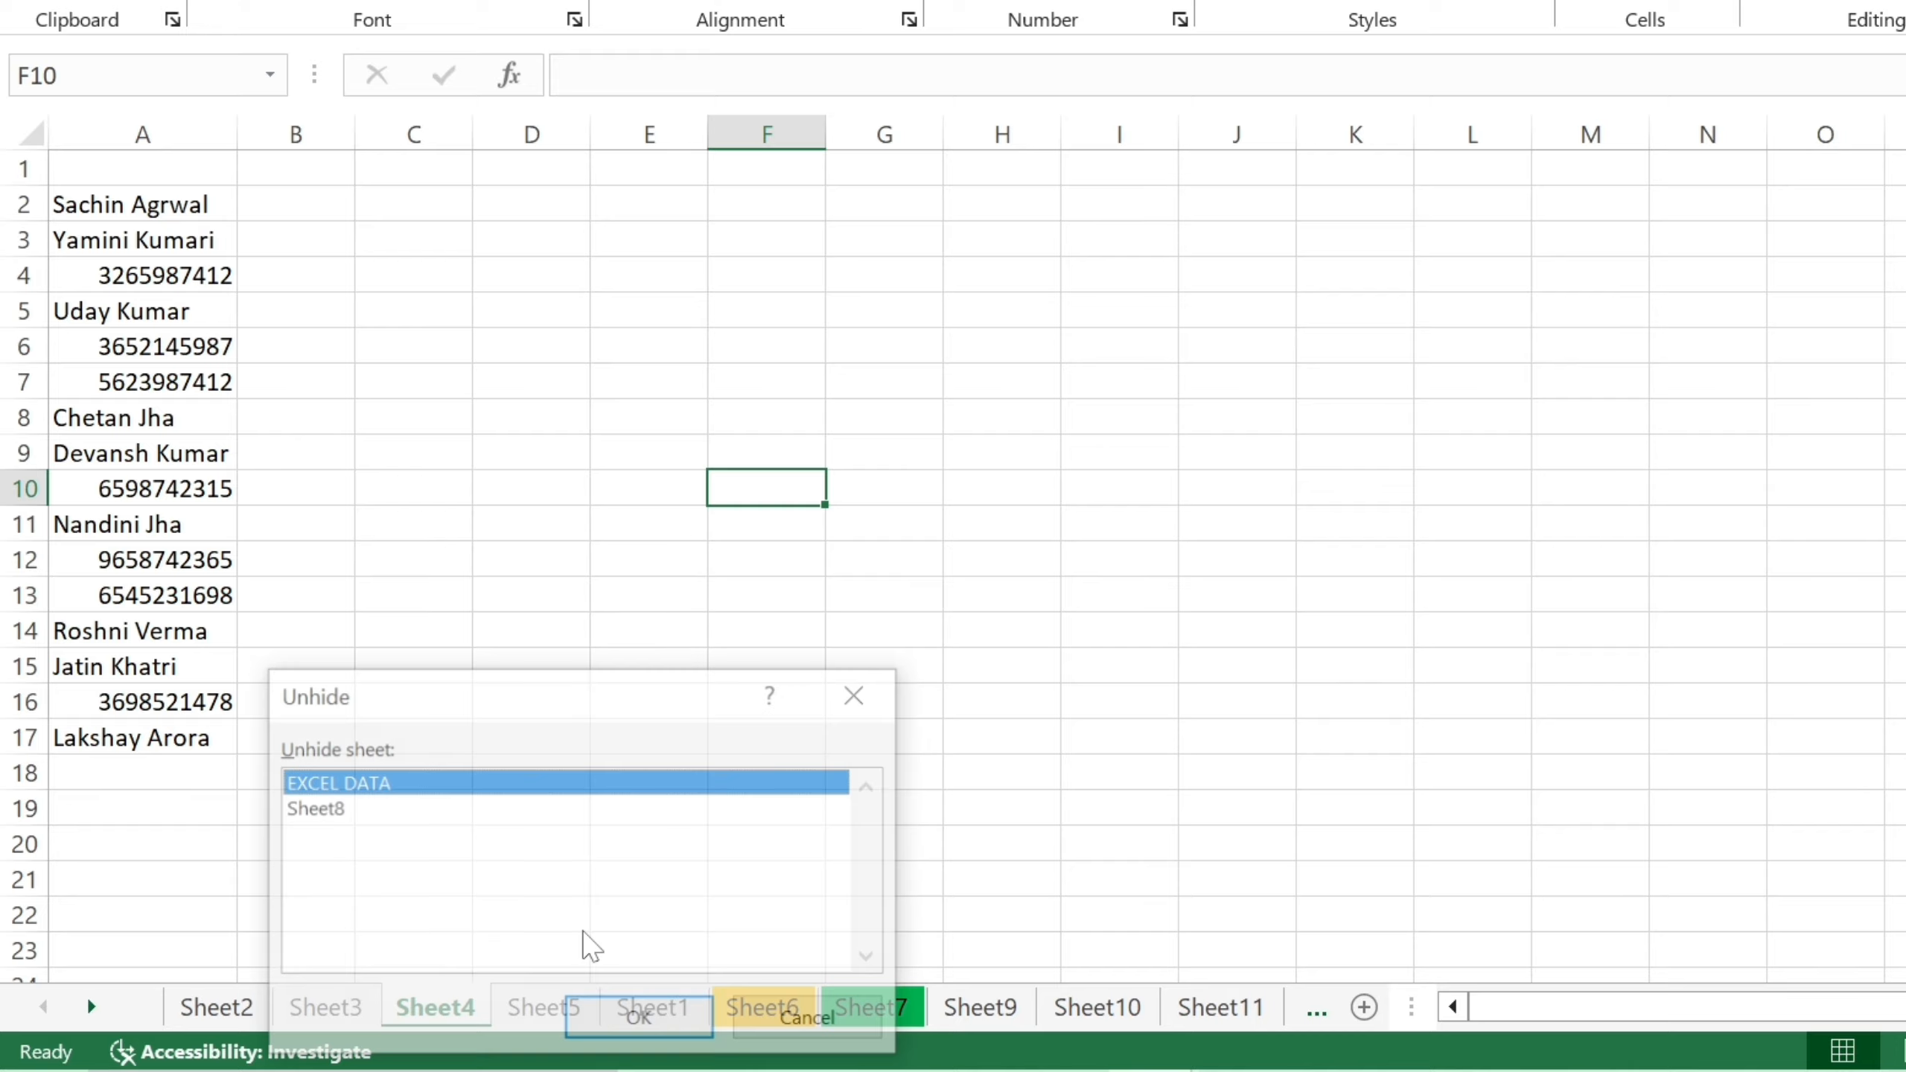
left_click_drag(609, 691, 744, 524)
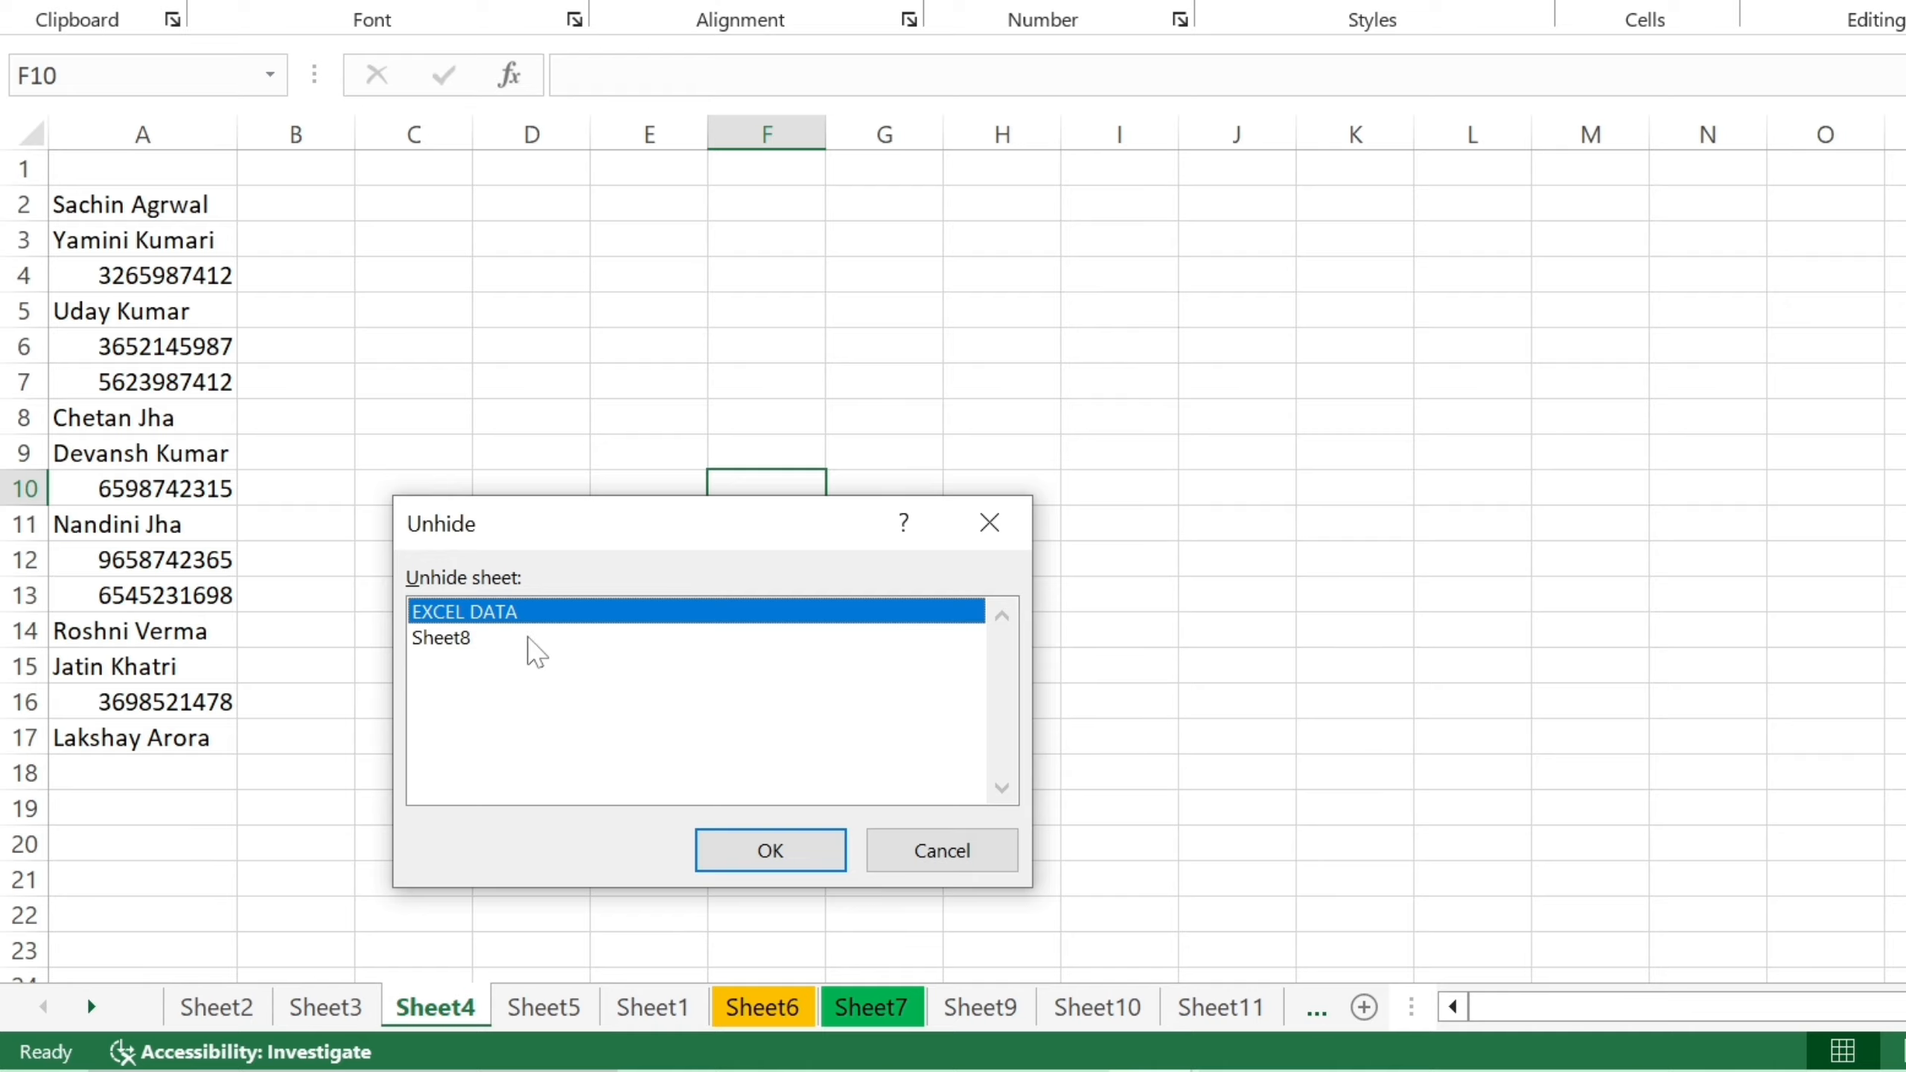
left_click(523, 645)
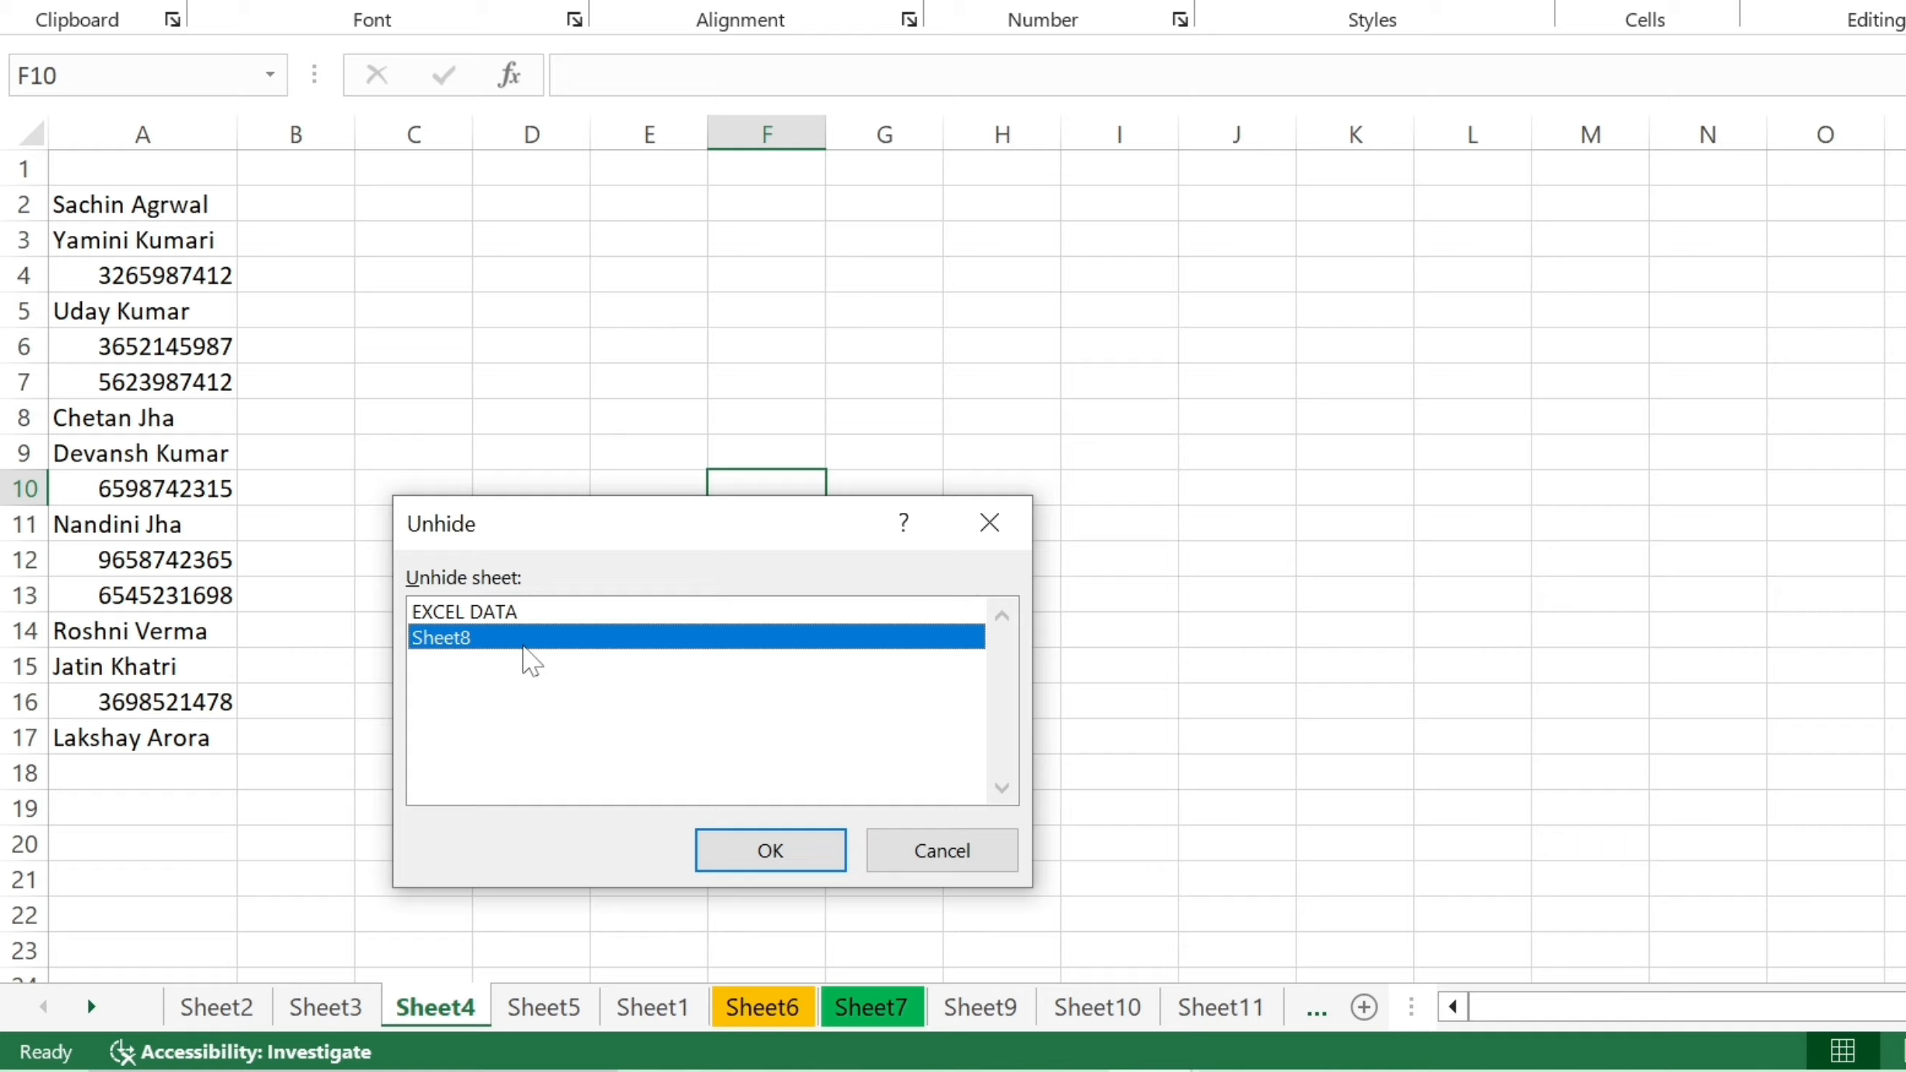
left_click(557, 613)
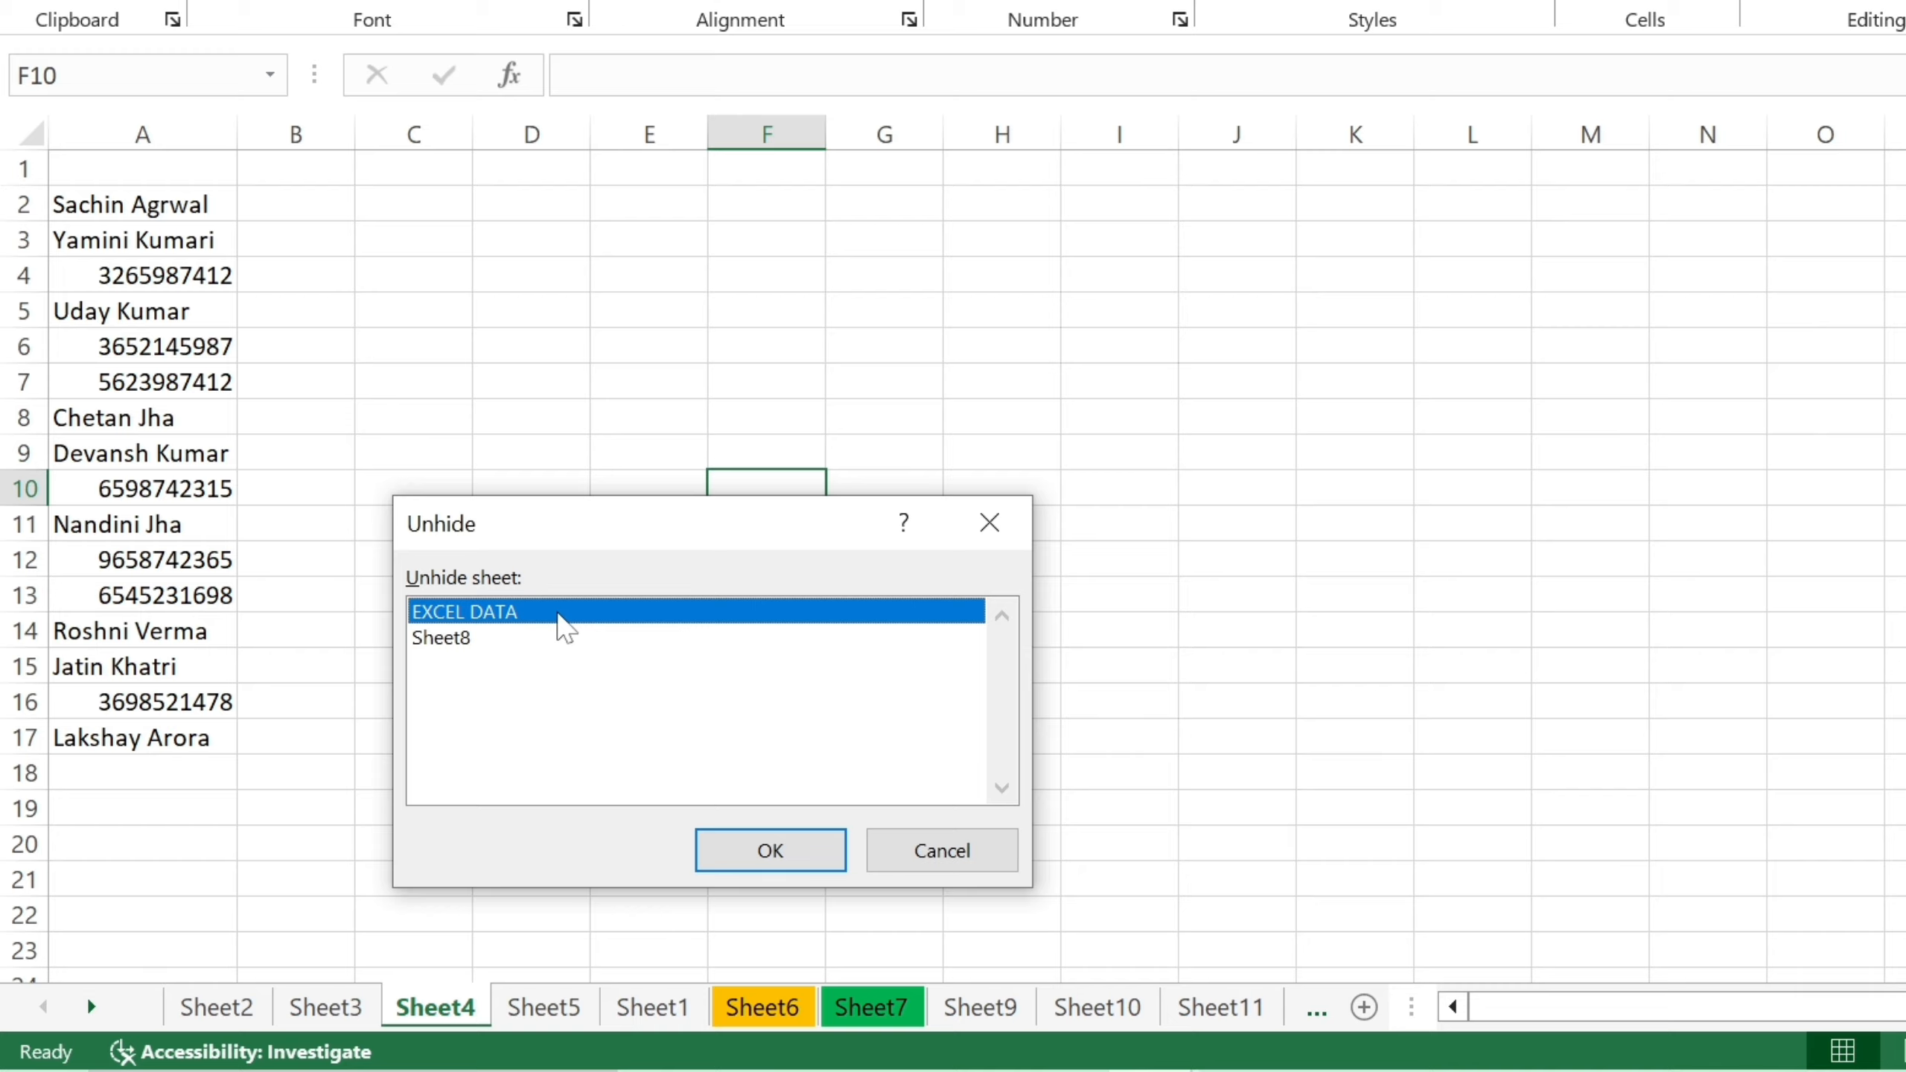
left_click(764, 853)
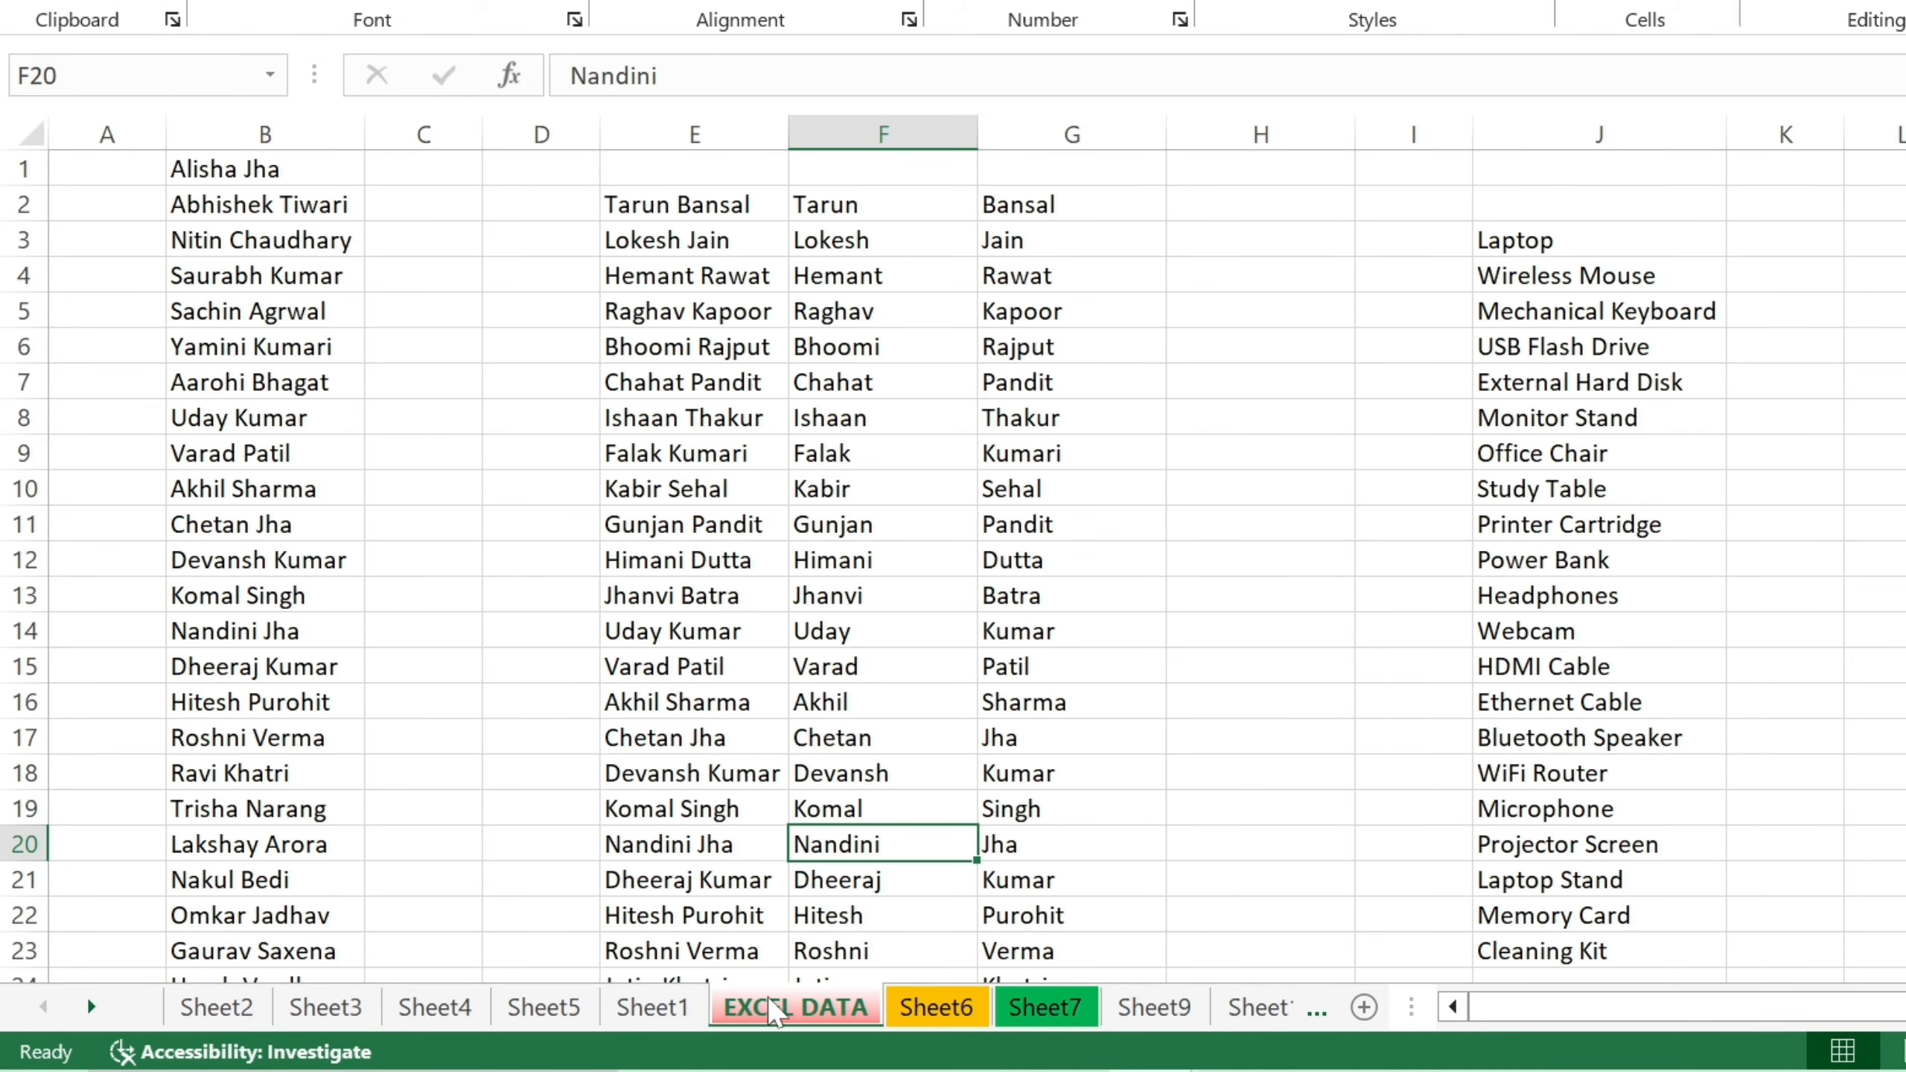
Reopen the Unhide list from the EXCEL DATA tab and close it, leaving Sheet8 hidden.
right_click(820, 1013)
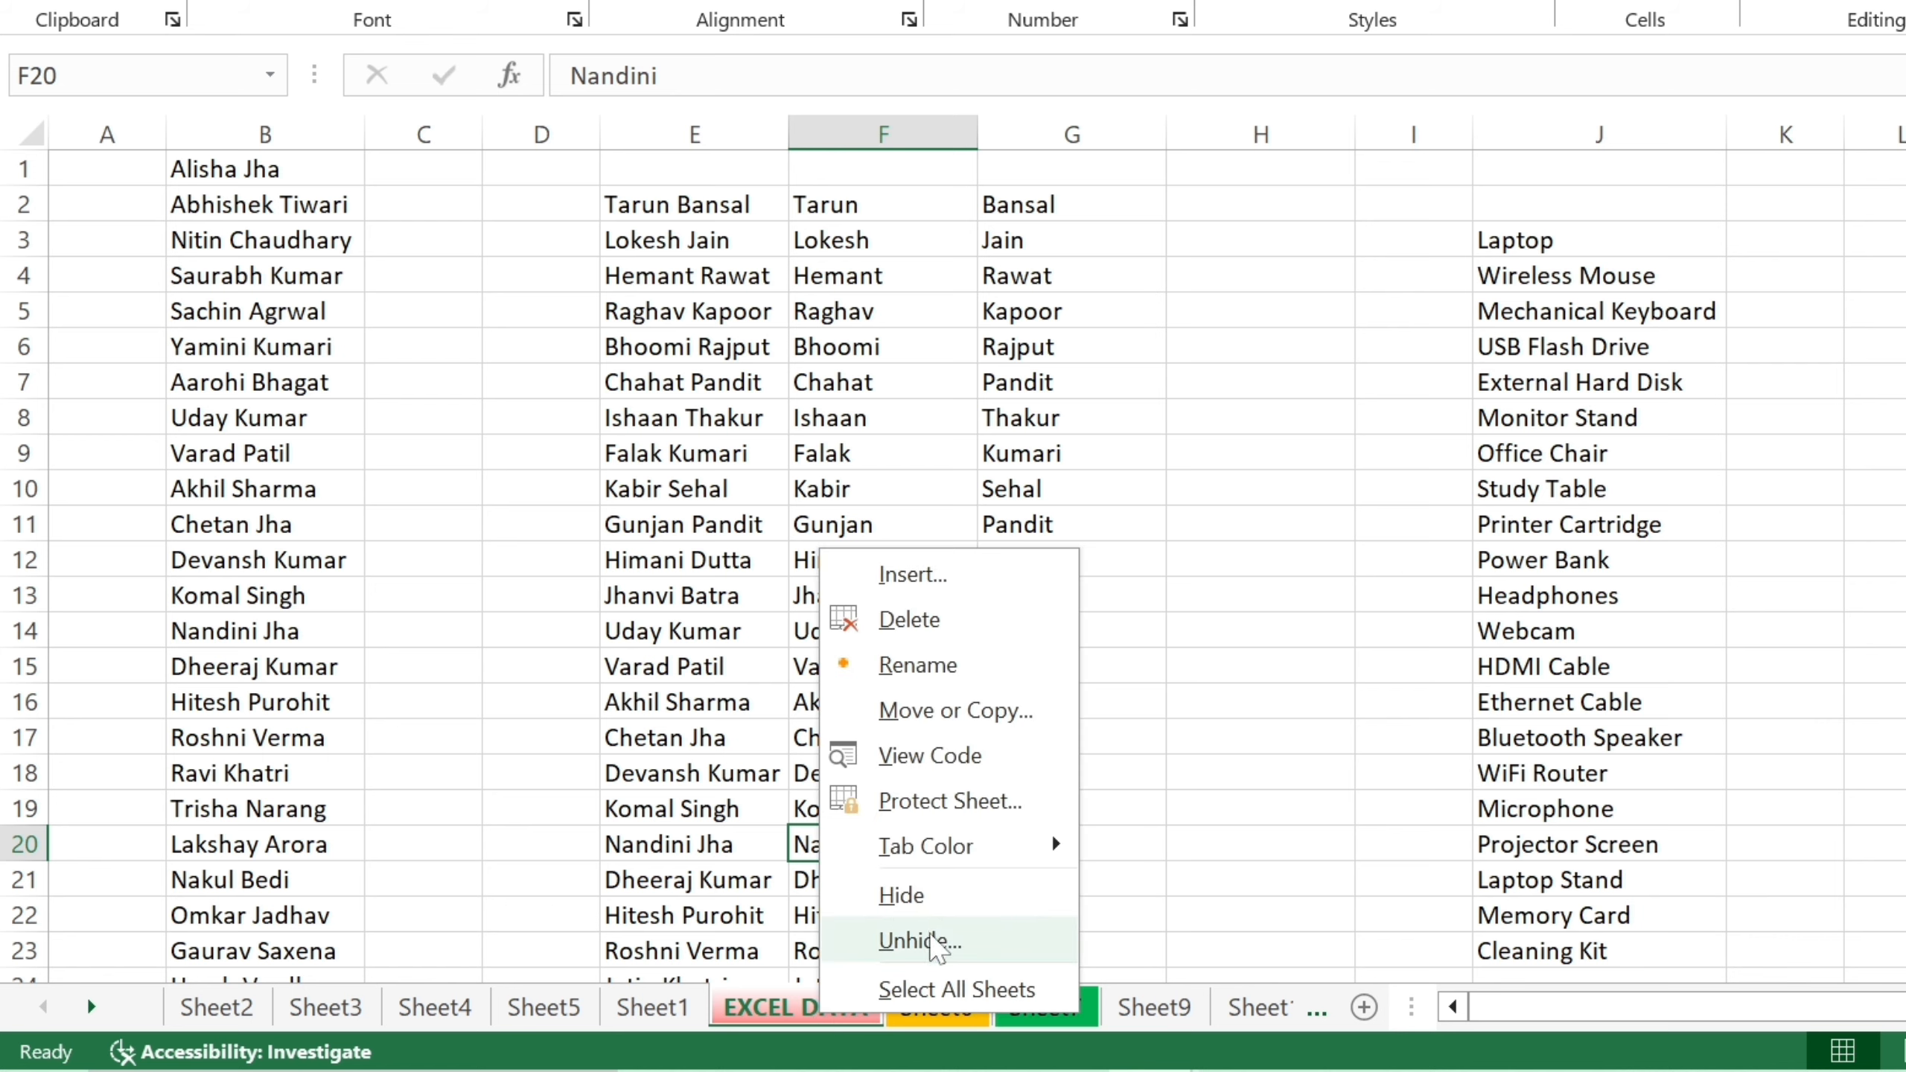
left_click(930, 939)
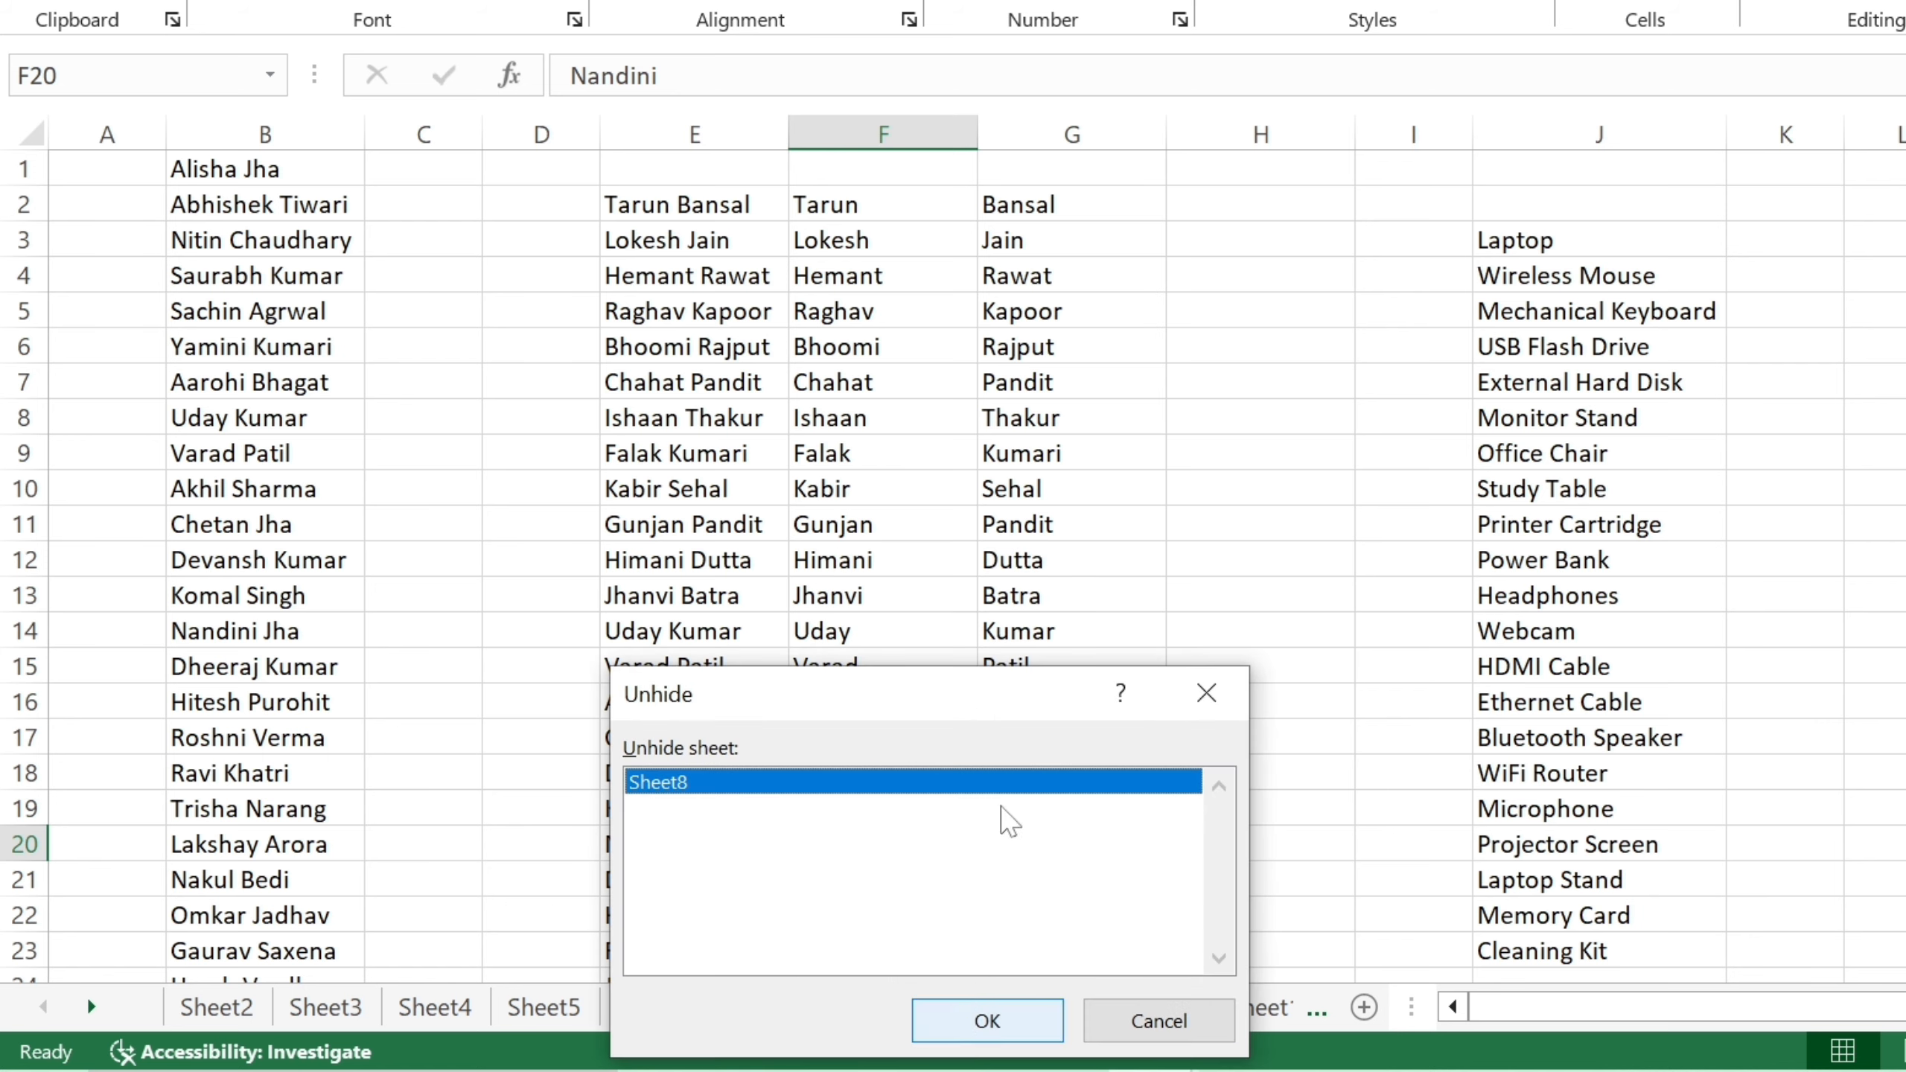
left_click_drag(945, 707, 926, 506)
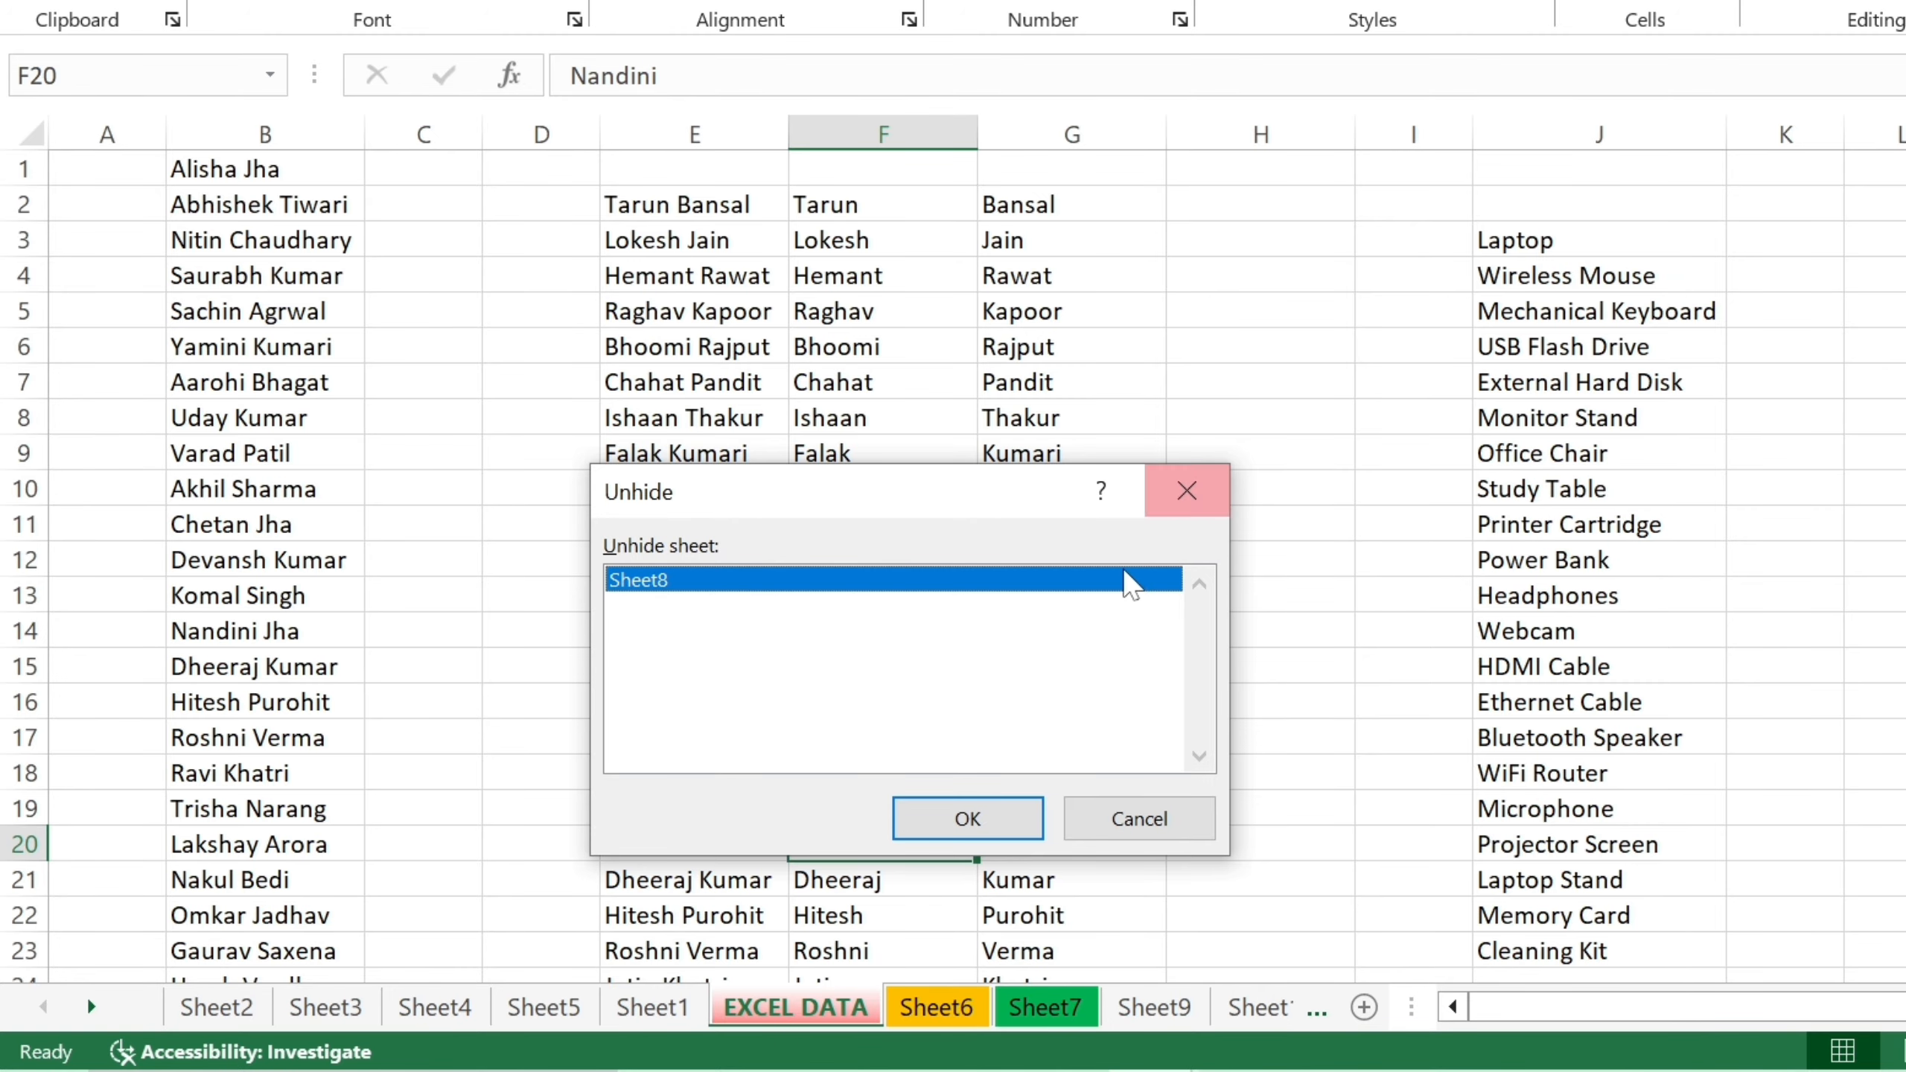
left_click(1198, 505)
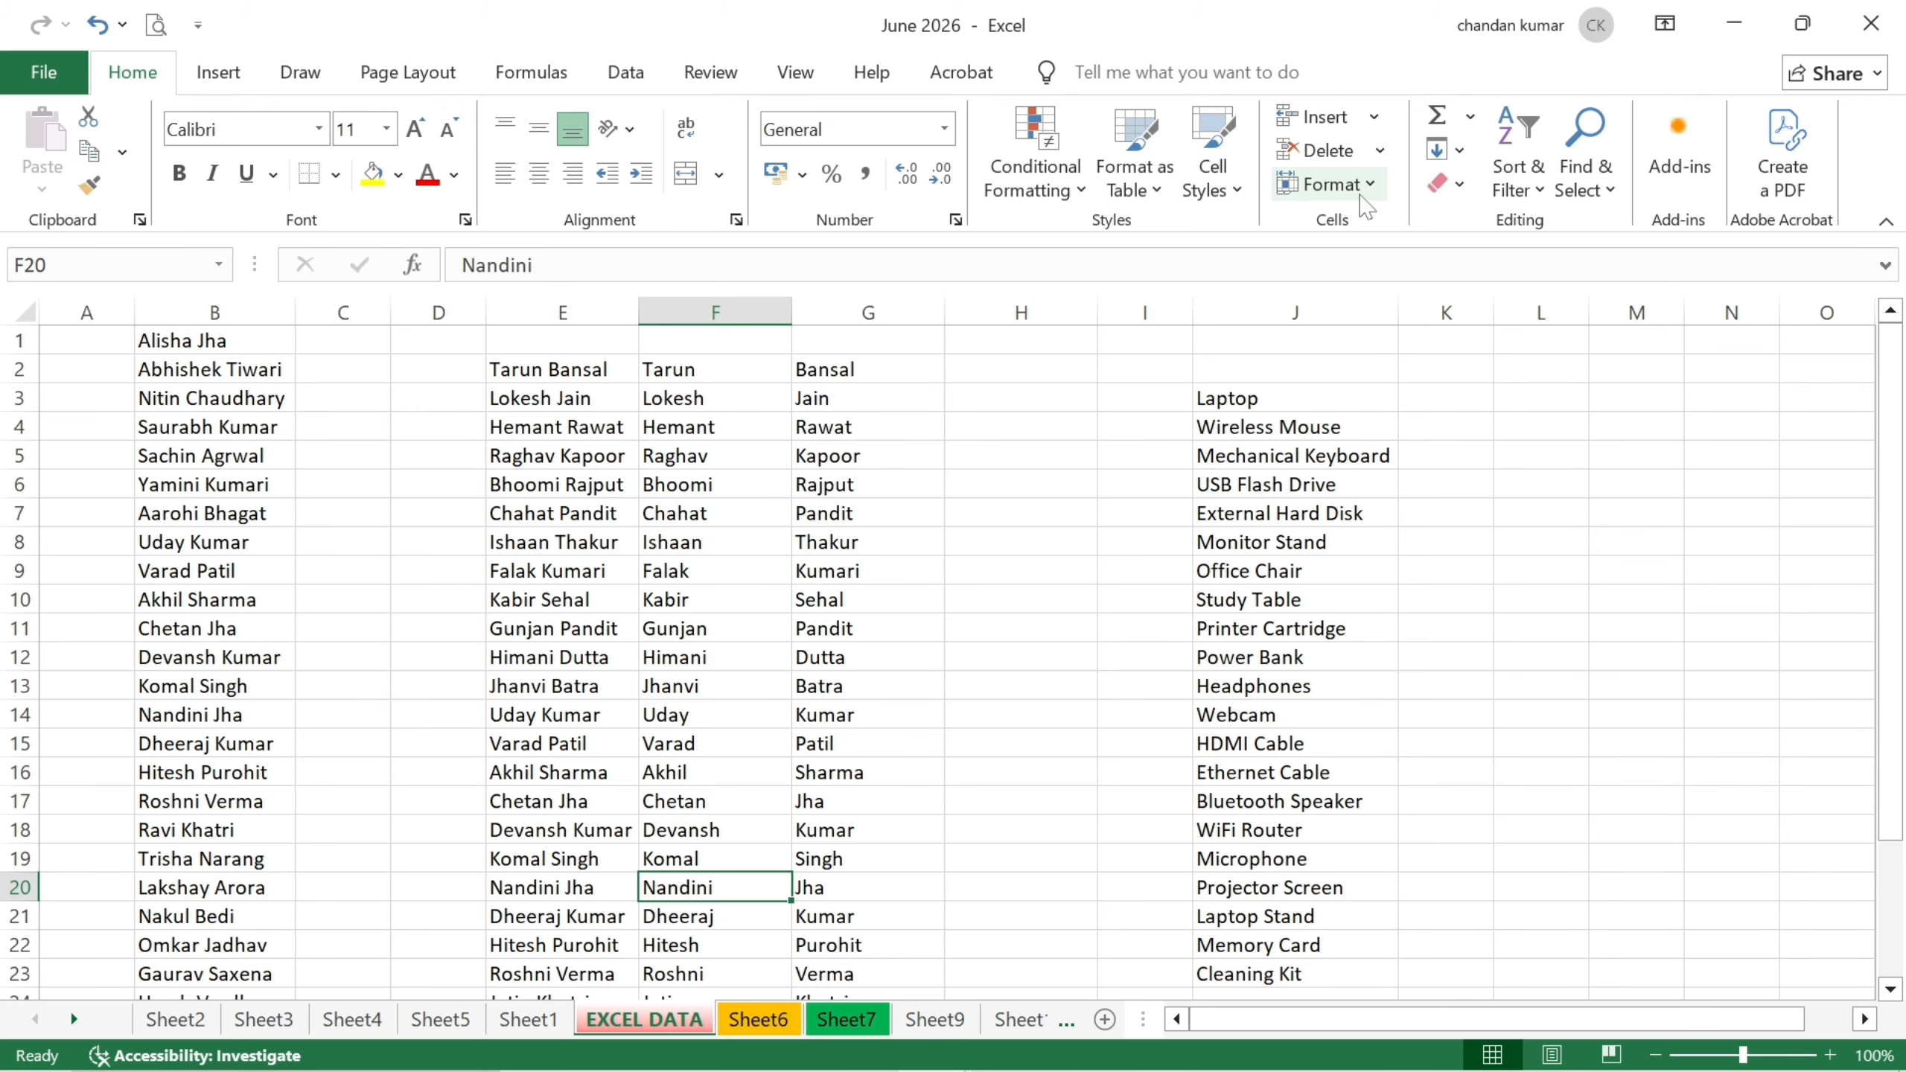
Hide column F with the first names through Format > Hide & Unhide, then undo it.
left_click(1336, 184)
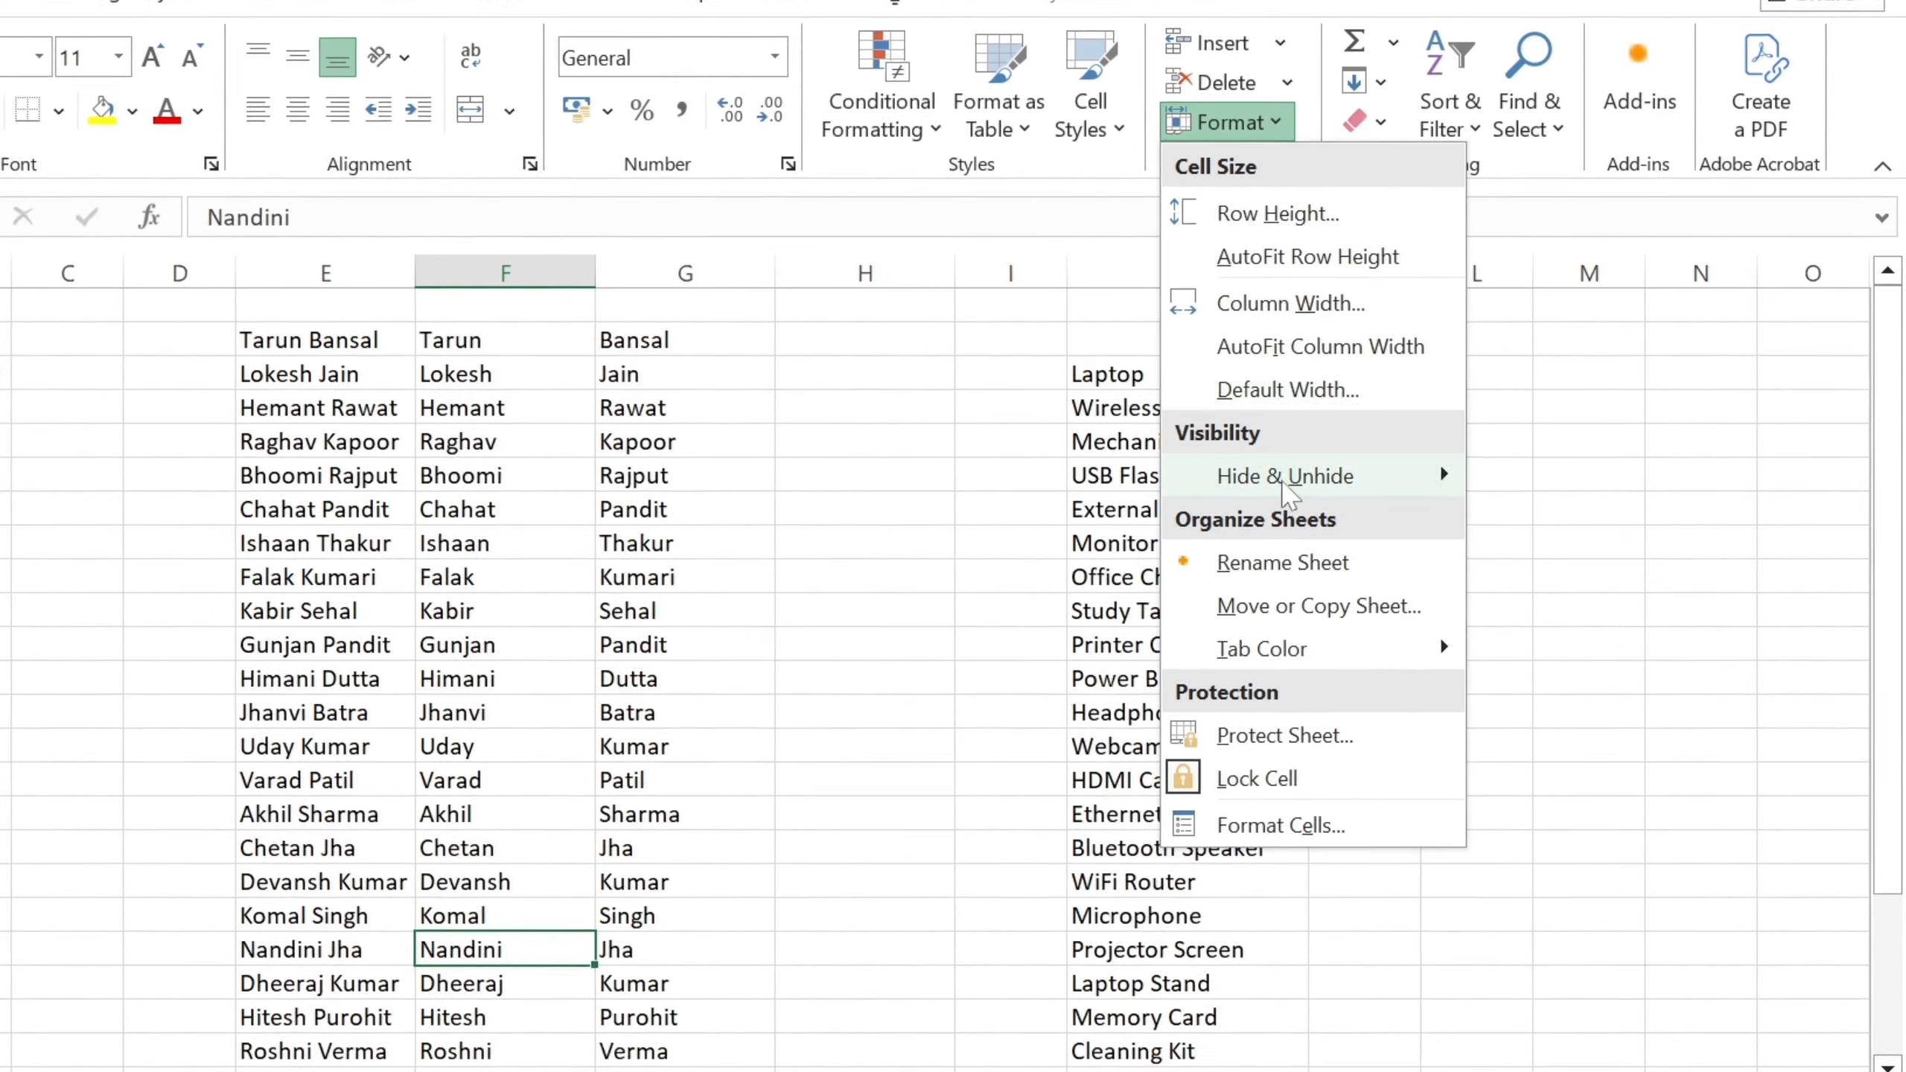
mouse_move(1389, 494)
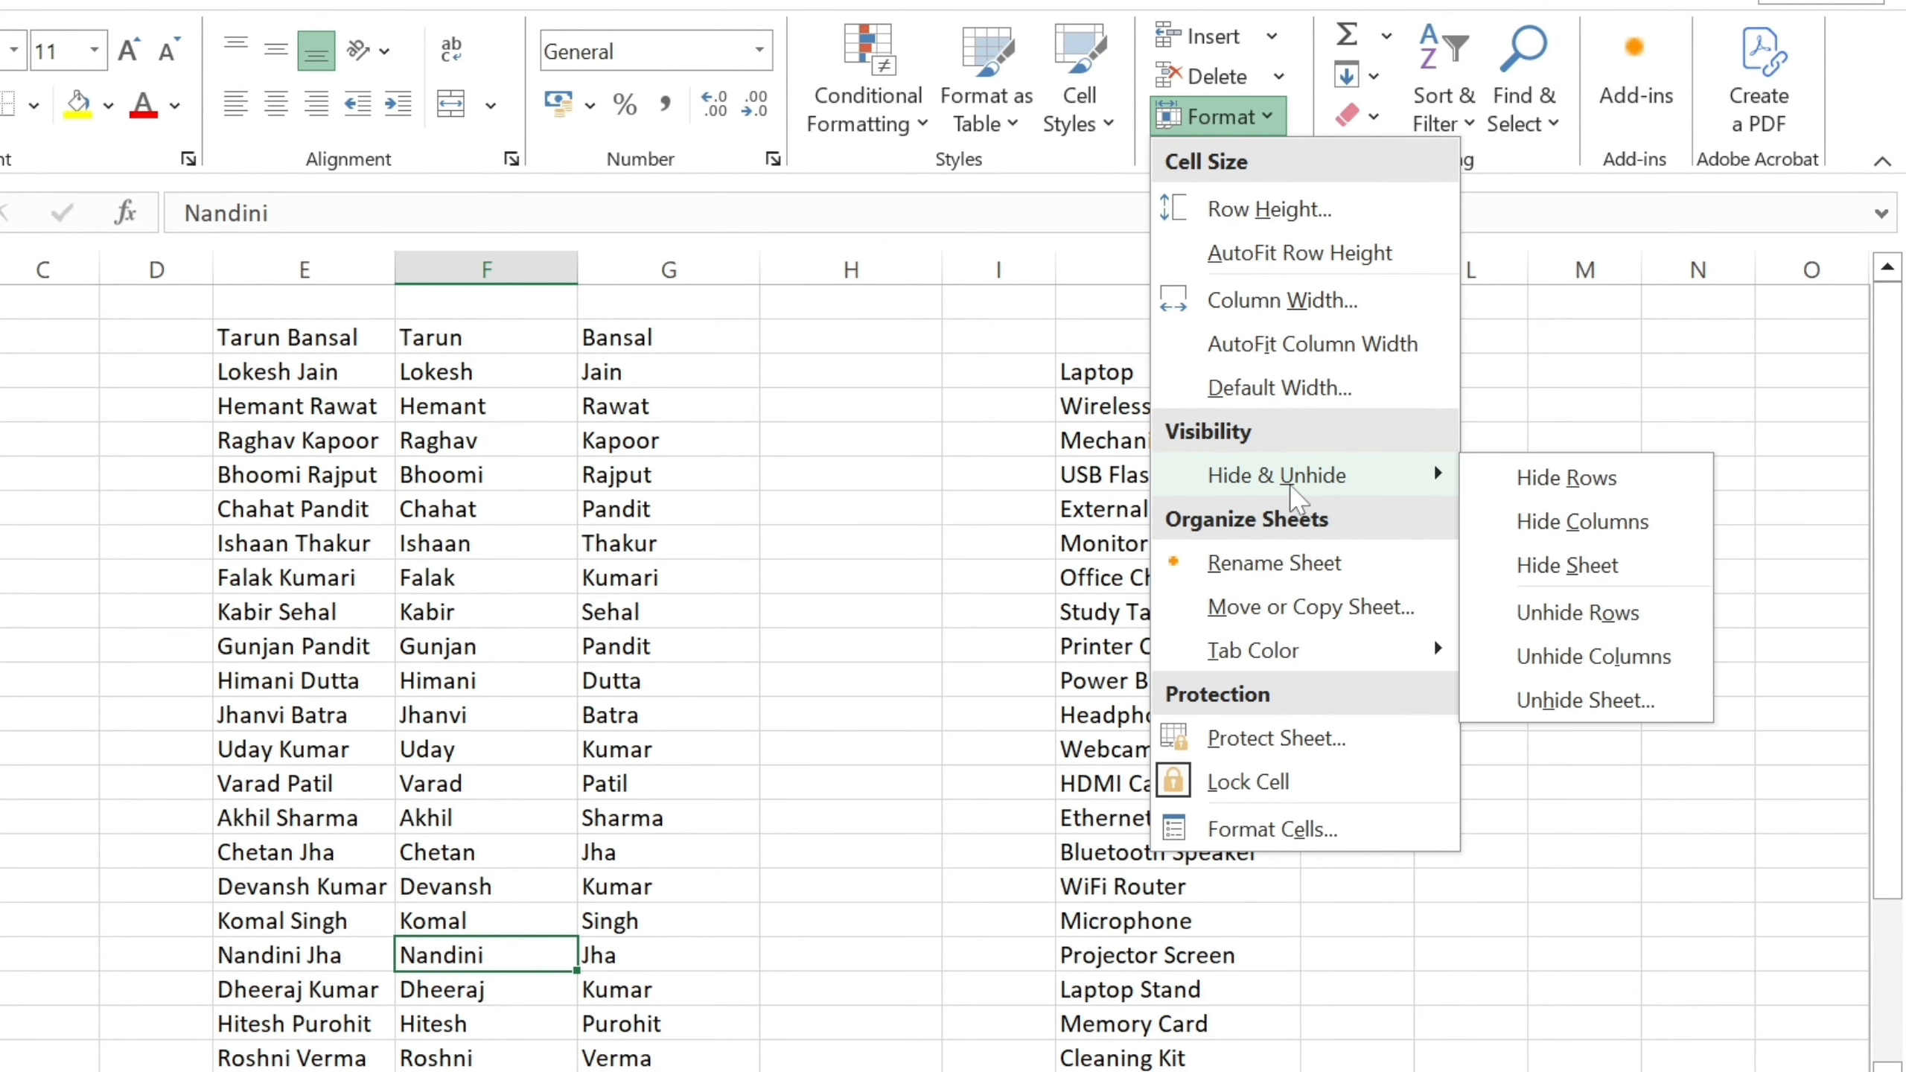
left_click(1579, 520)
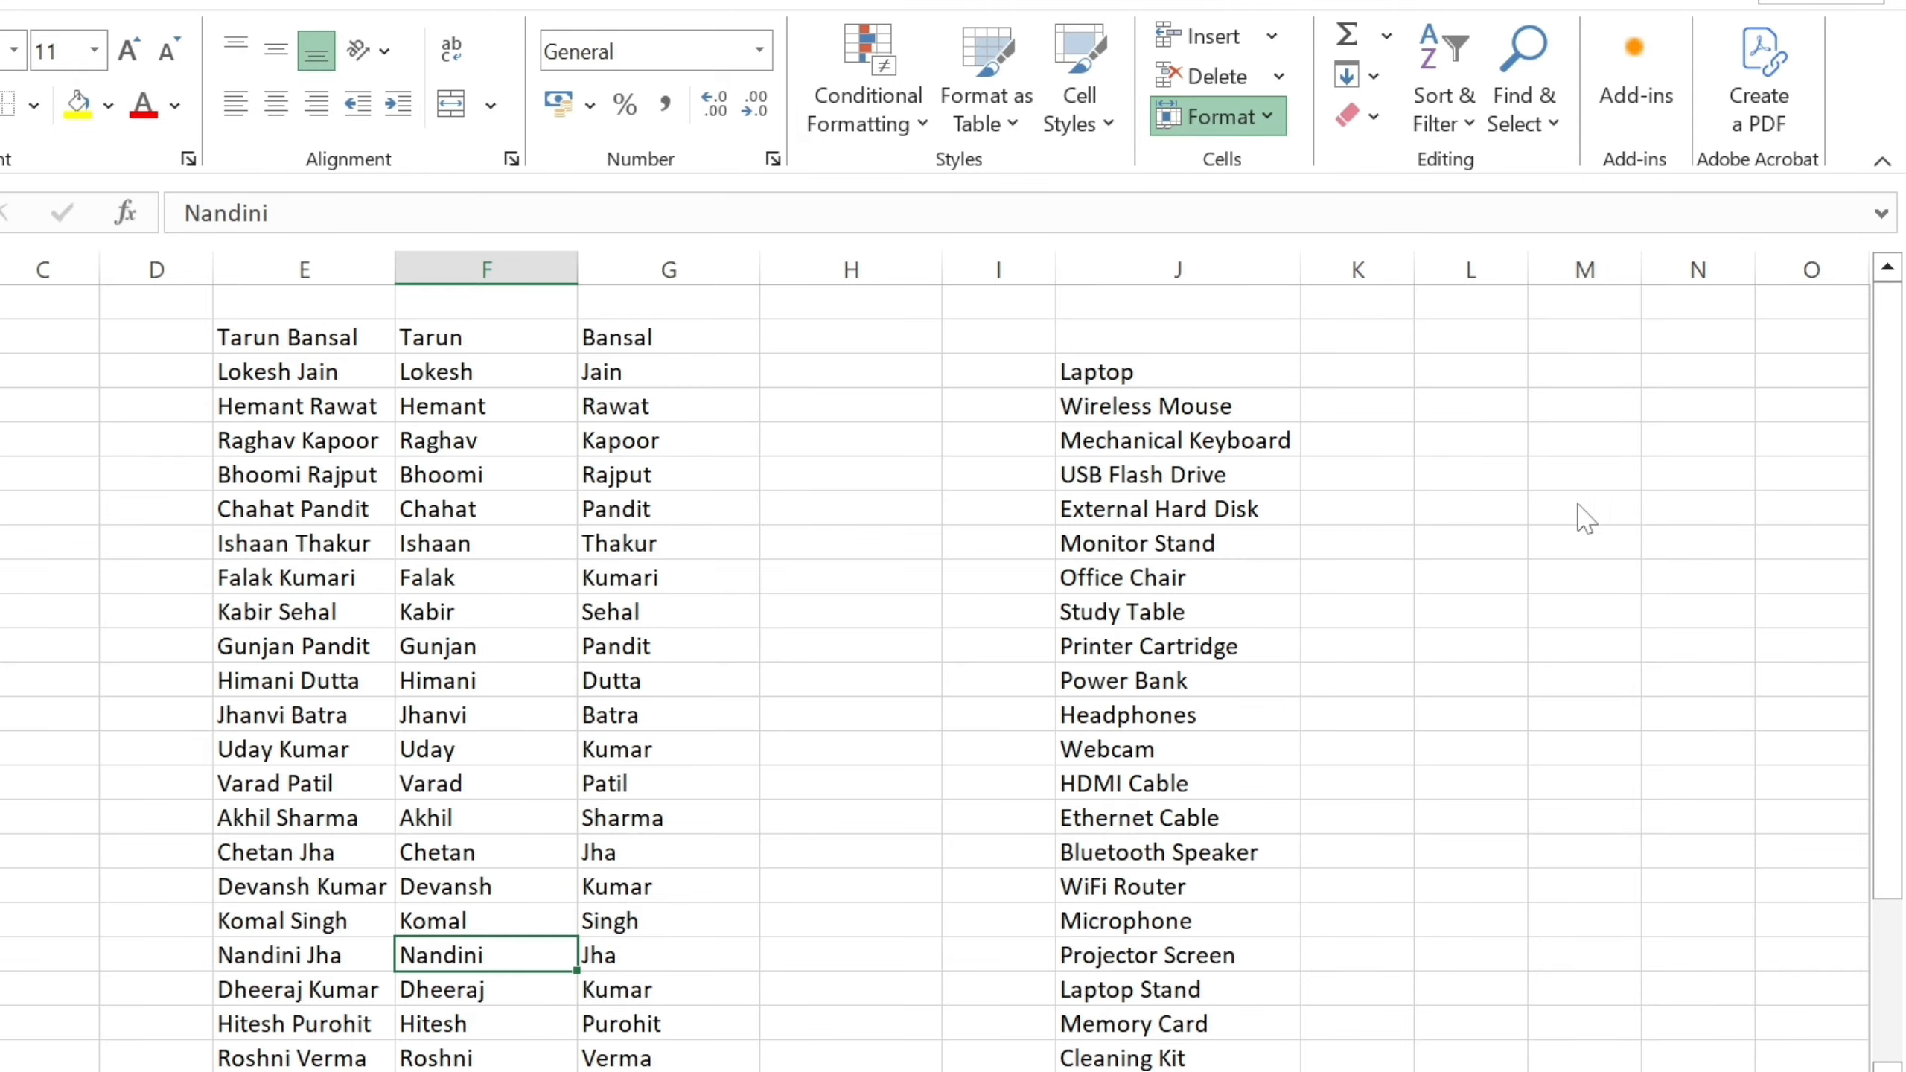
key("ctrl+z")
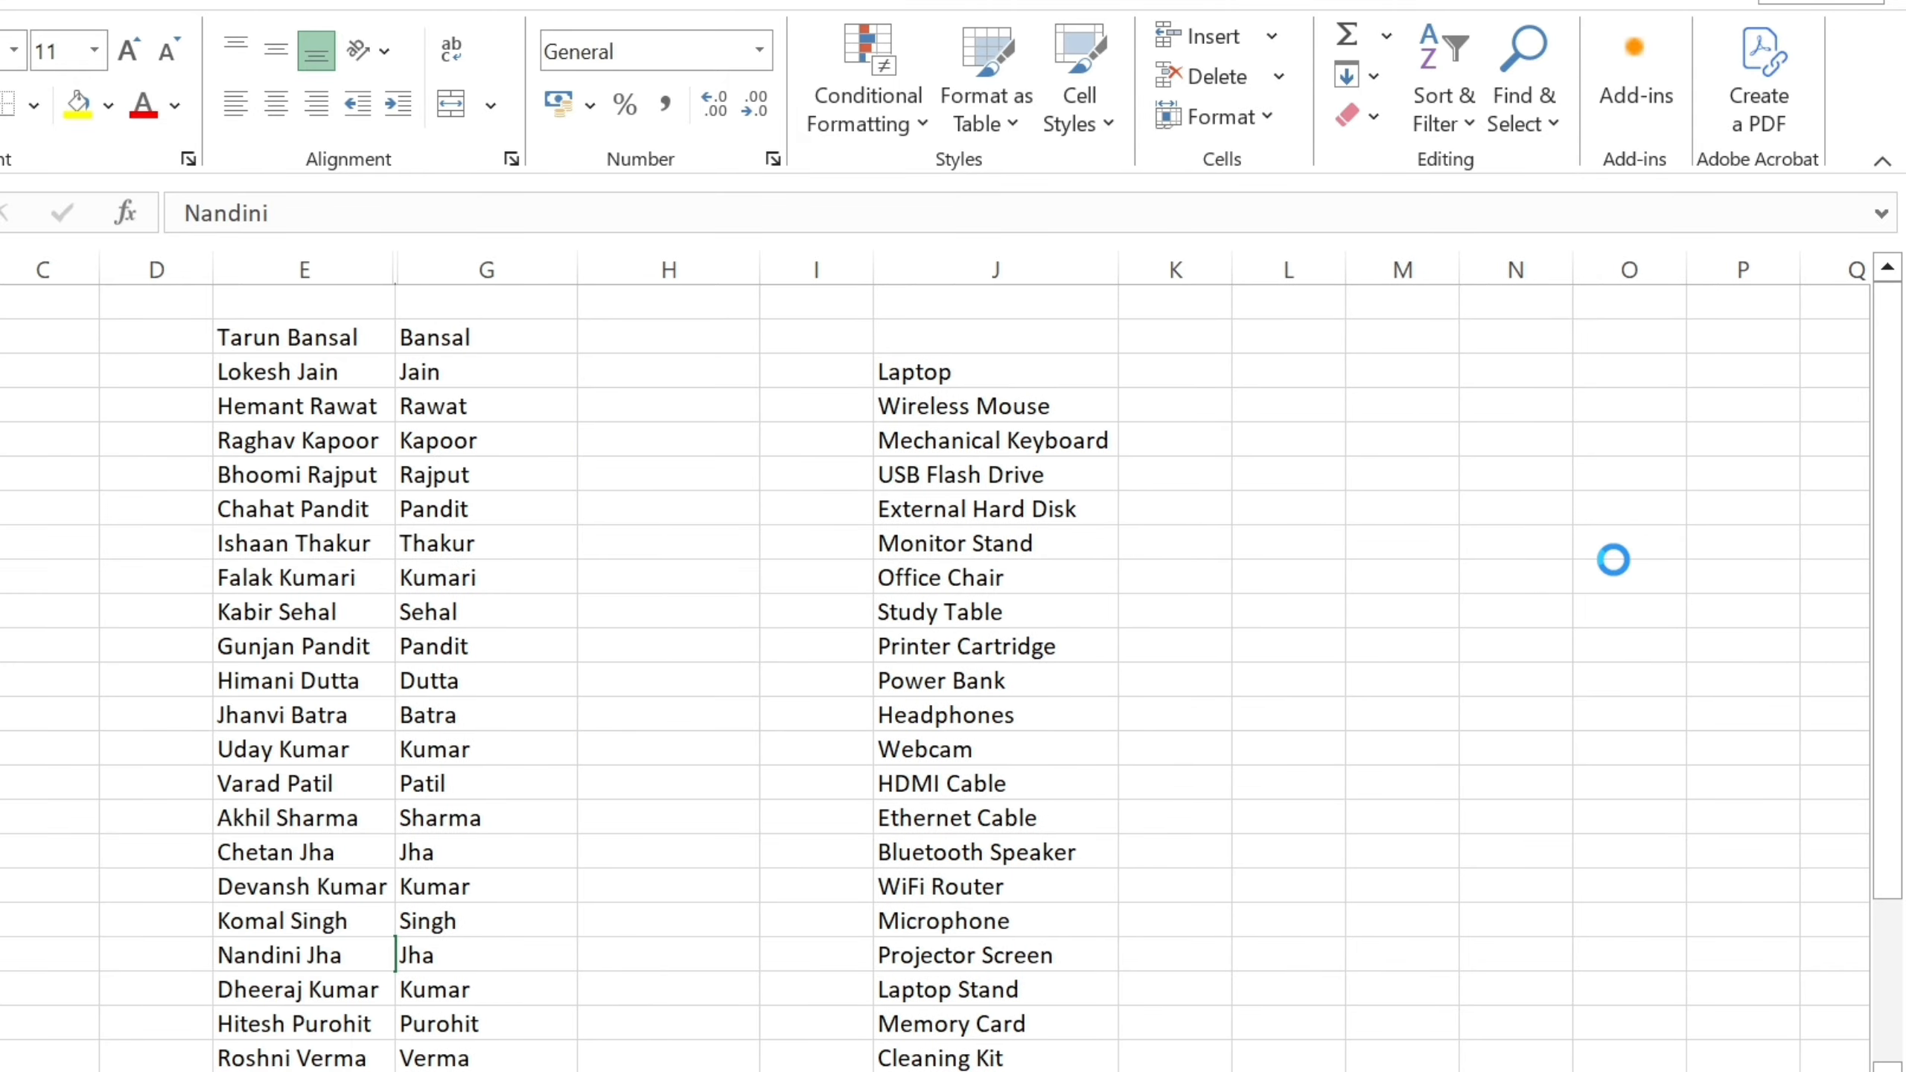
Unhide Sheet8 through Format > Hide & Unhide > Unhide Sheet.
left_click(1220, 116)
mouse_move(1354, 477)
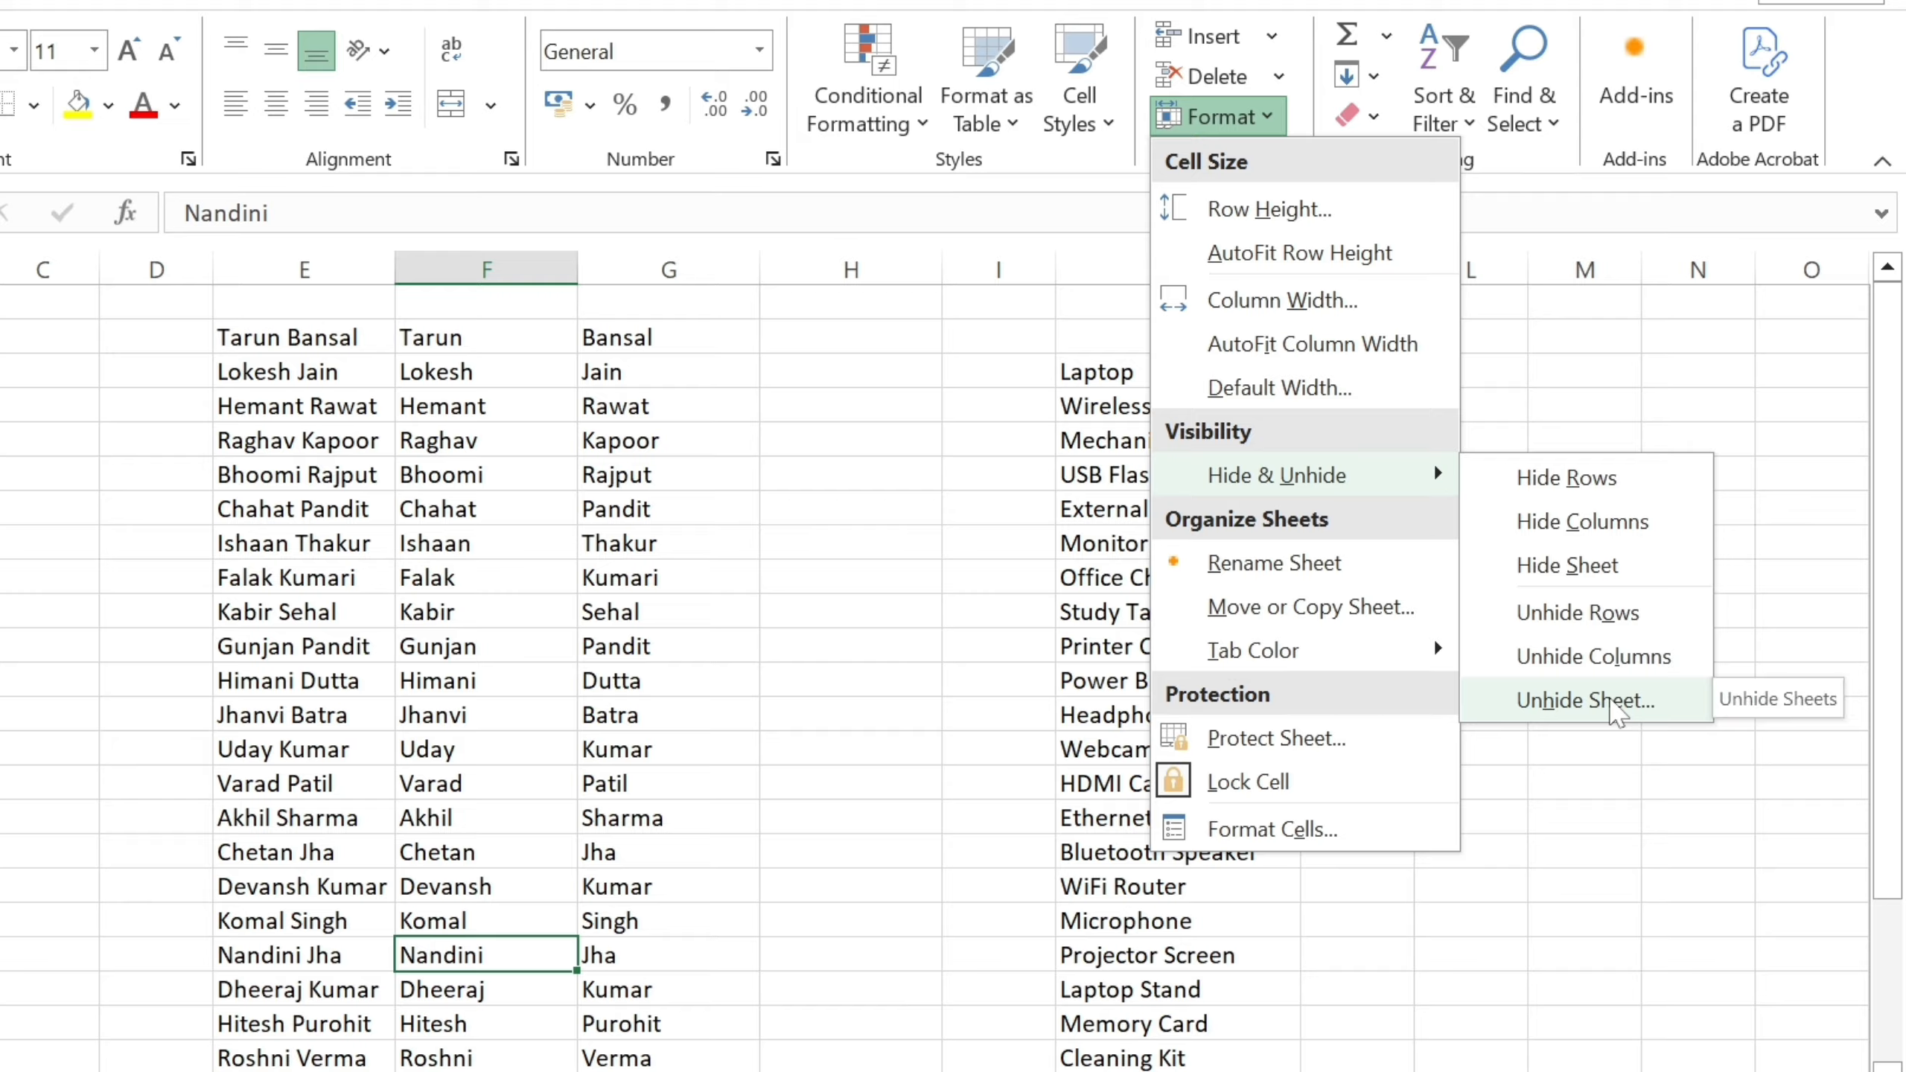
left_click(1612, 713)
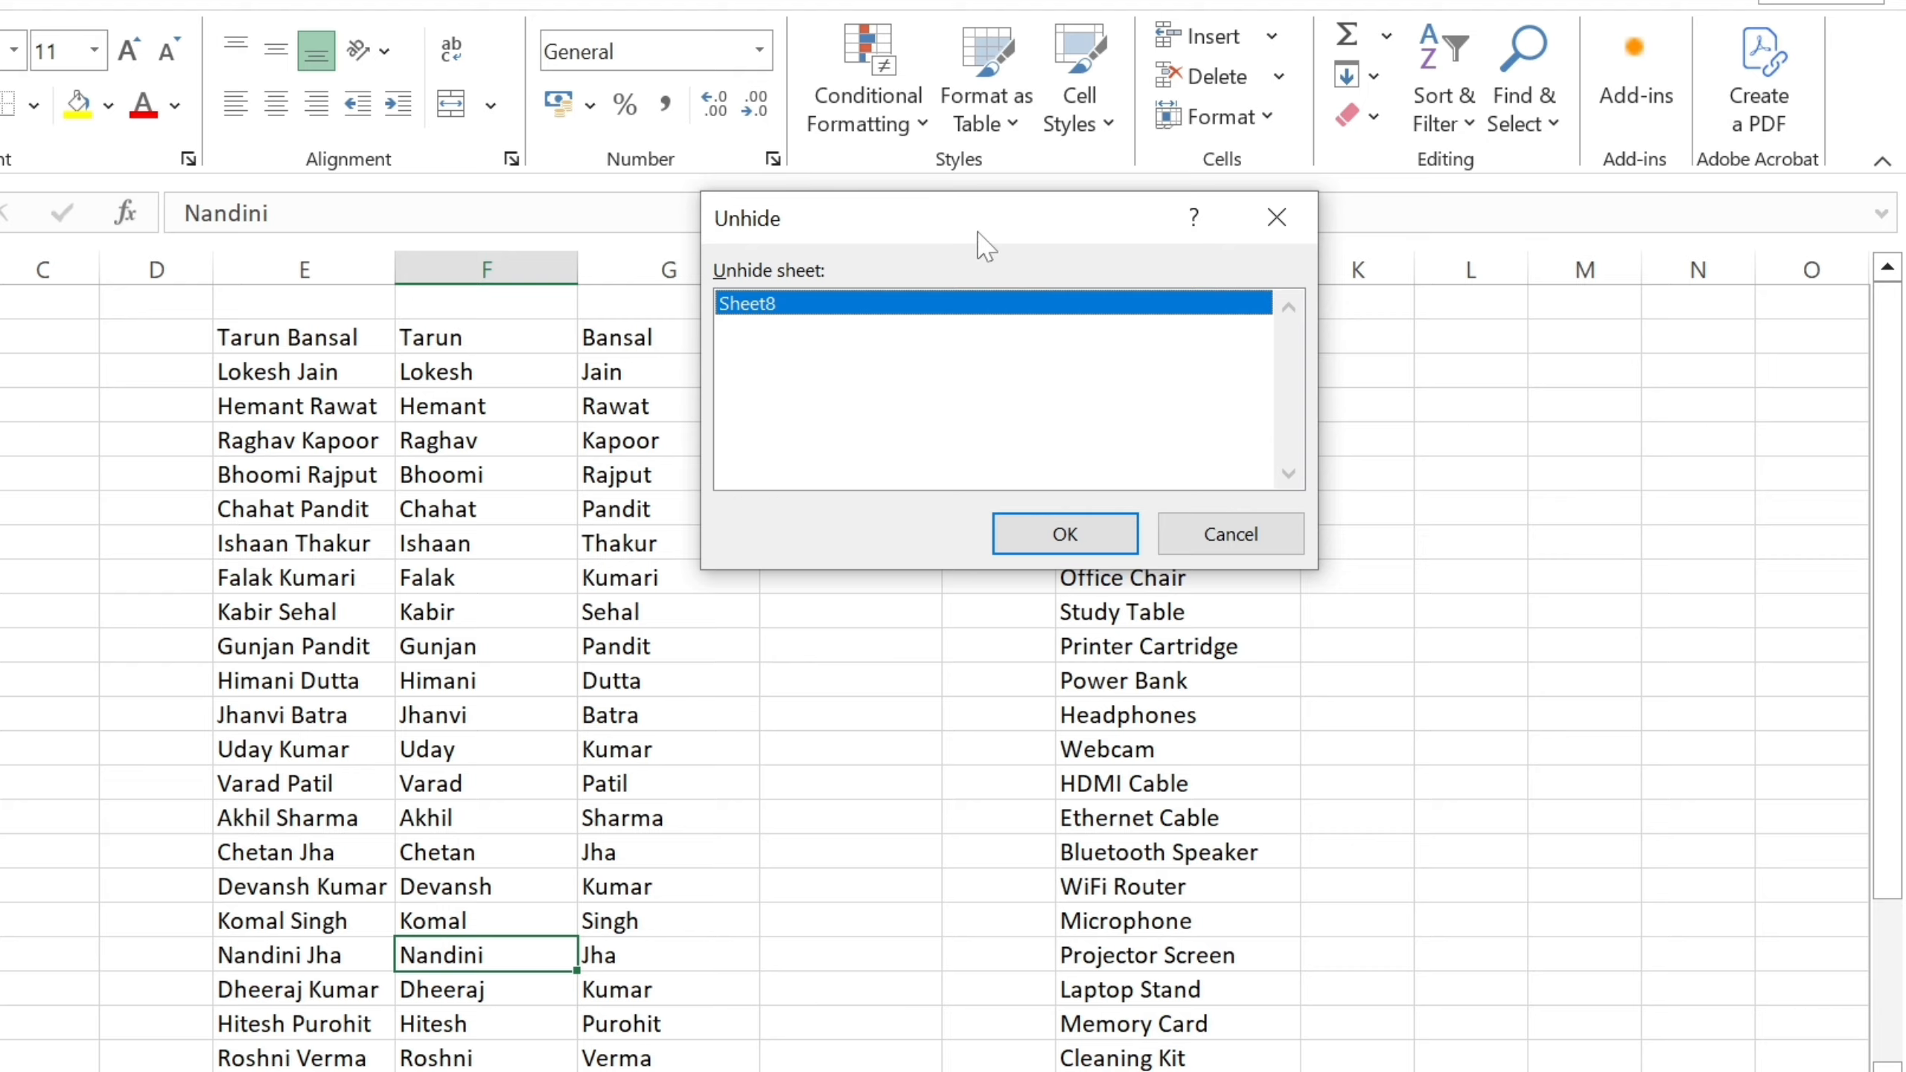
left_click_drag(979, 235, 753, 453)
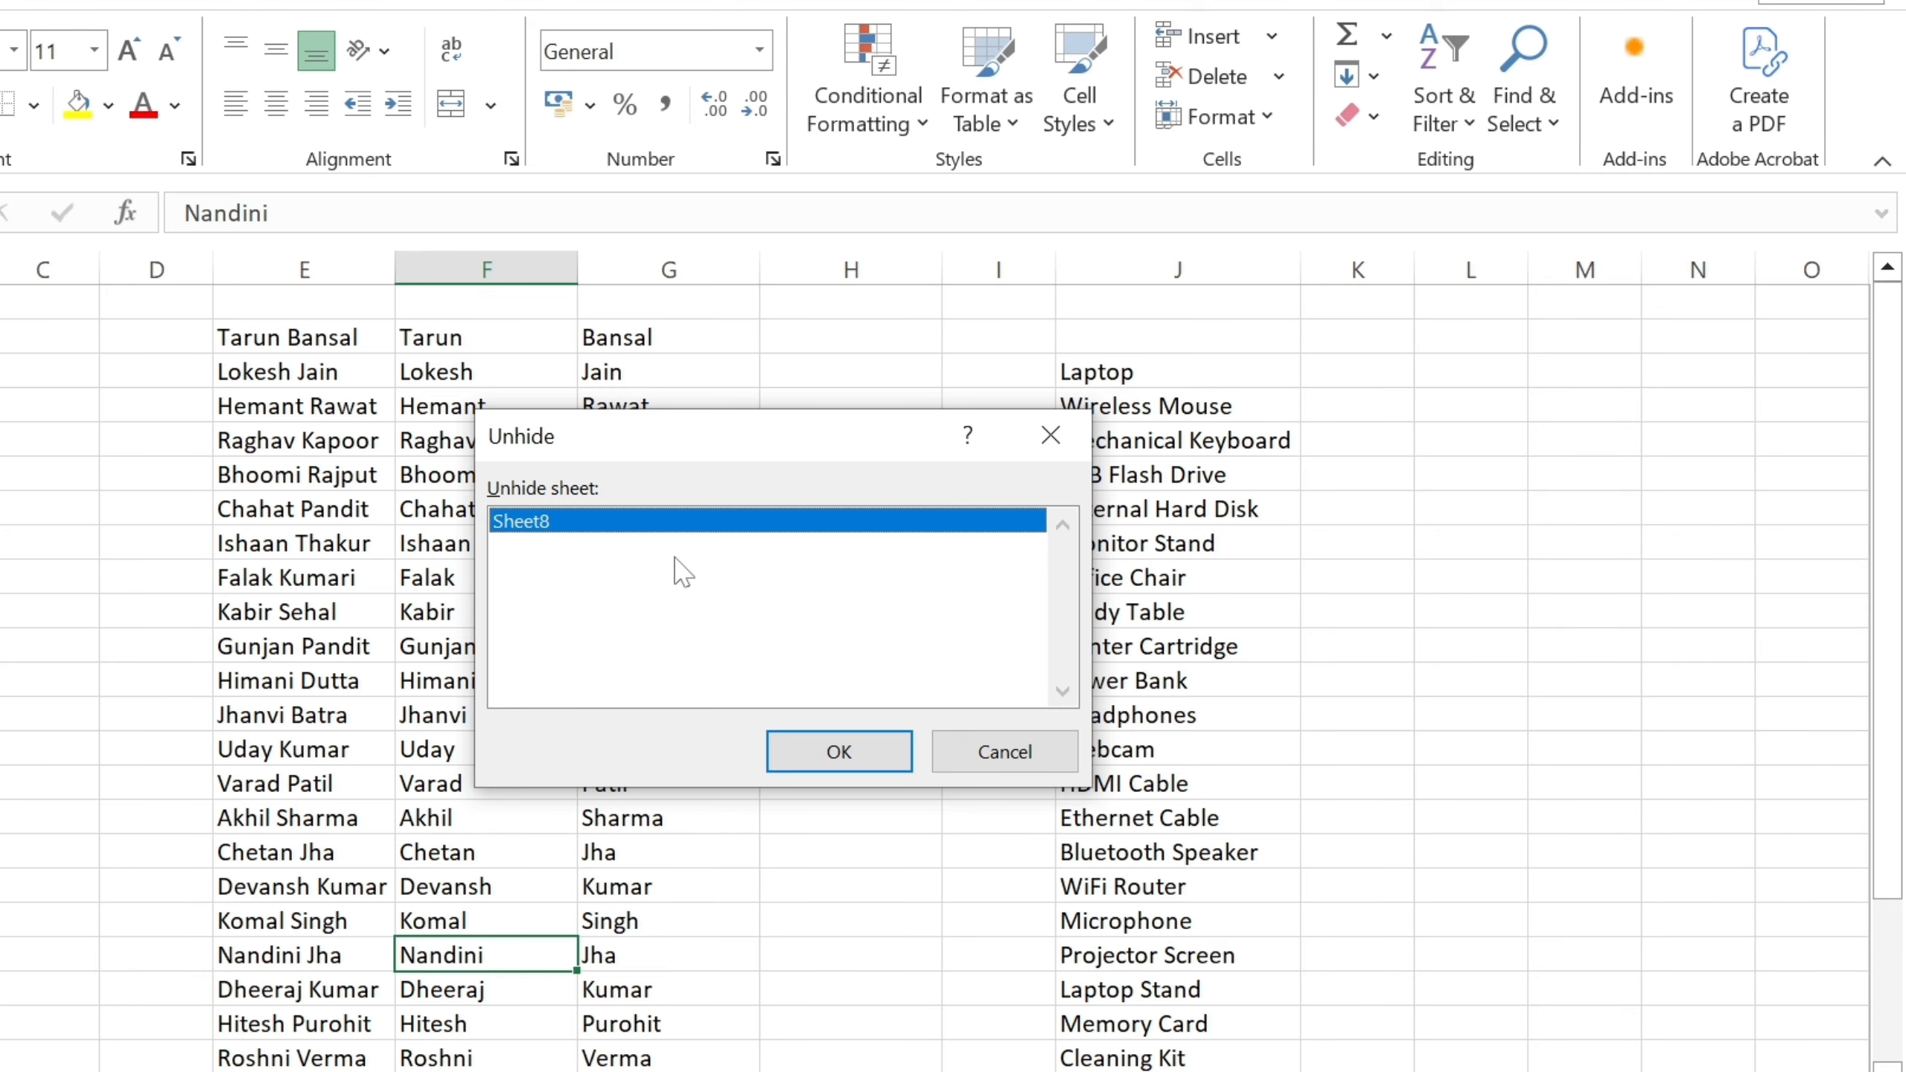
left_click(828, 774)
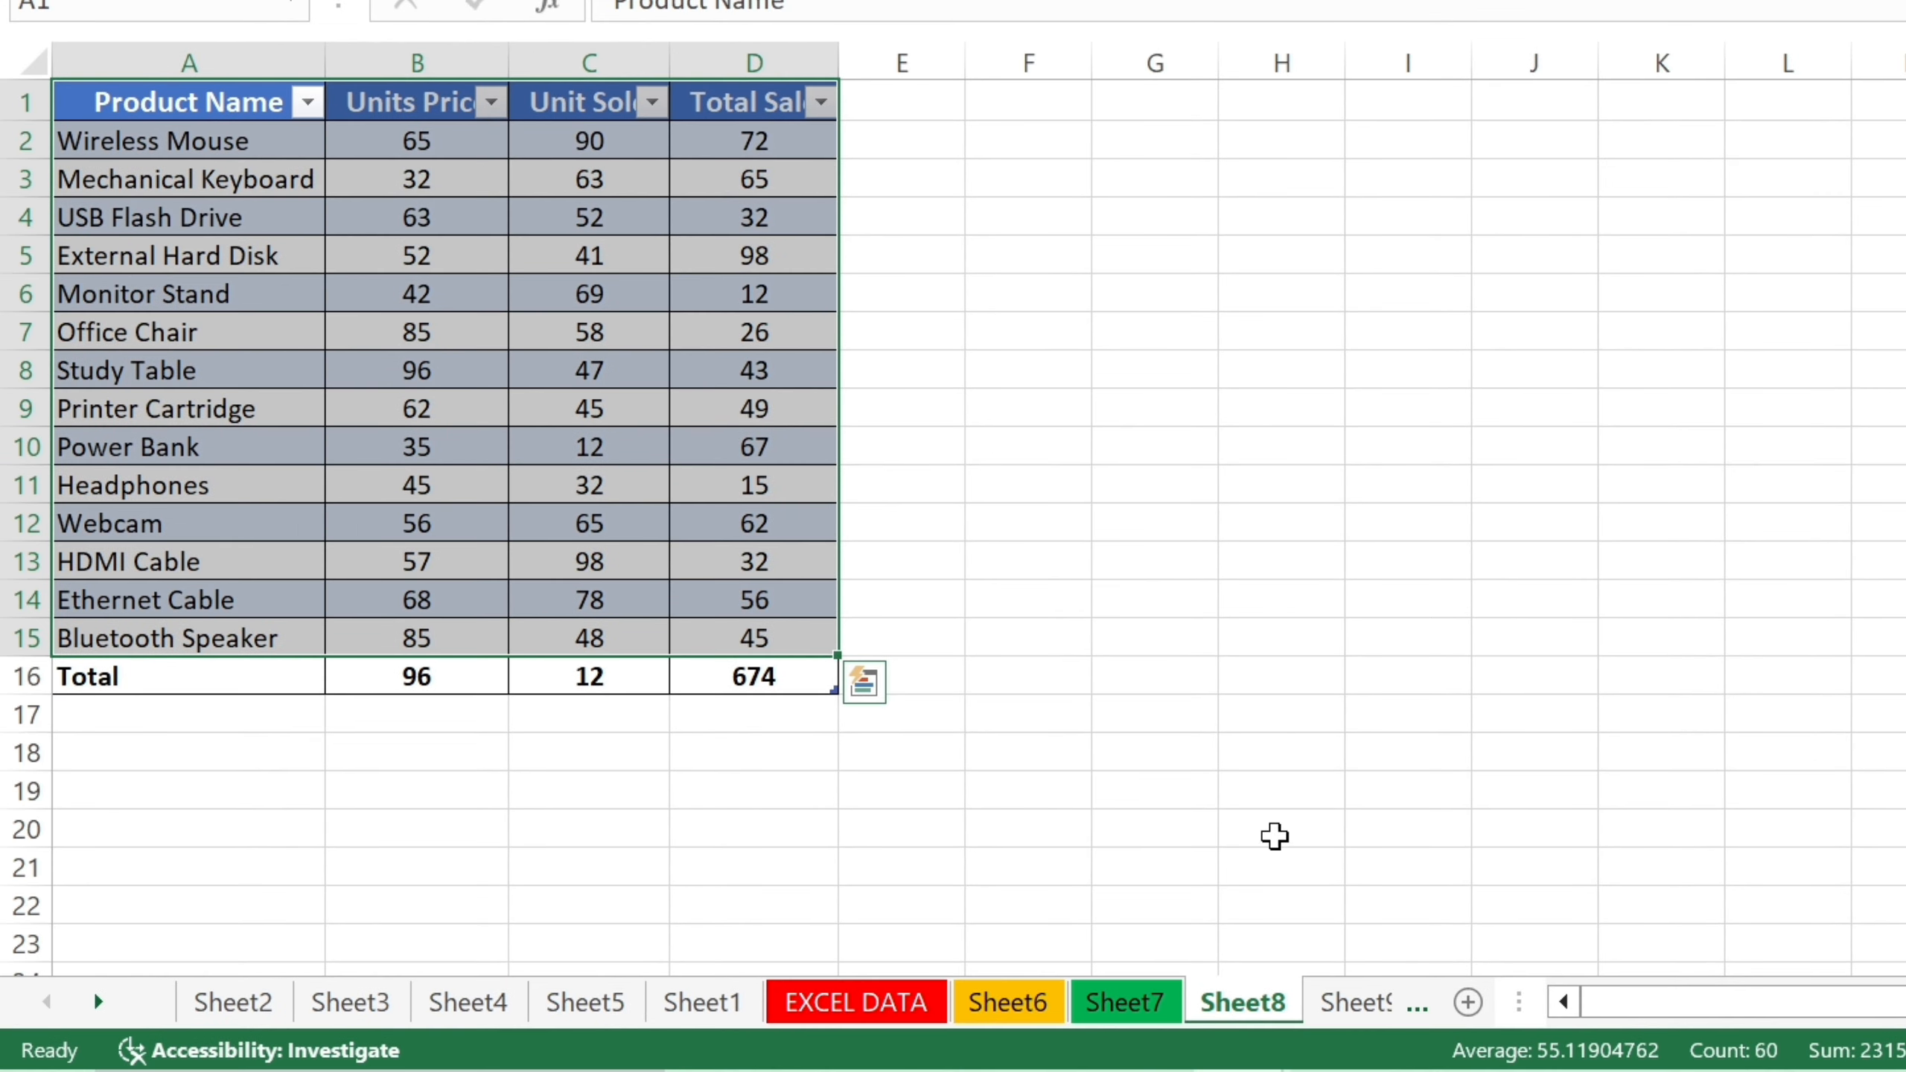
On EXCEL DATA, select the names block, then the whole data region, ending on cell F10.
left_click(875, 1003)
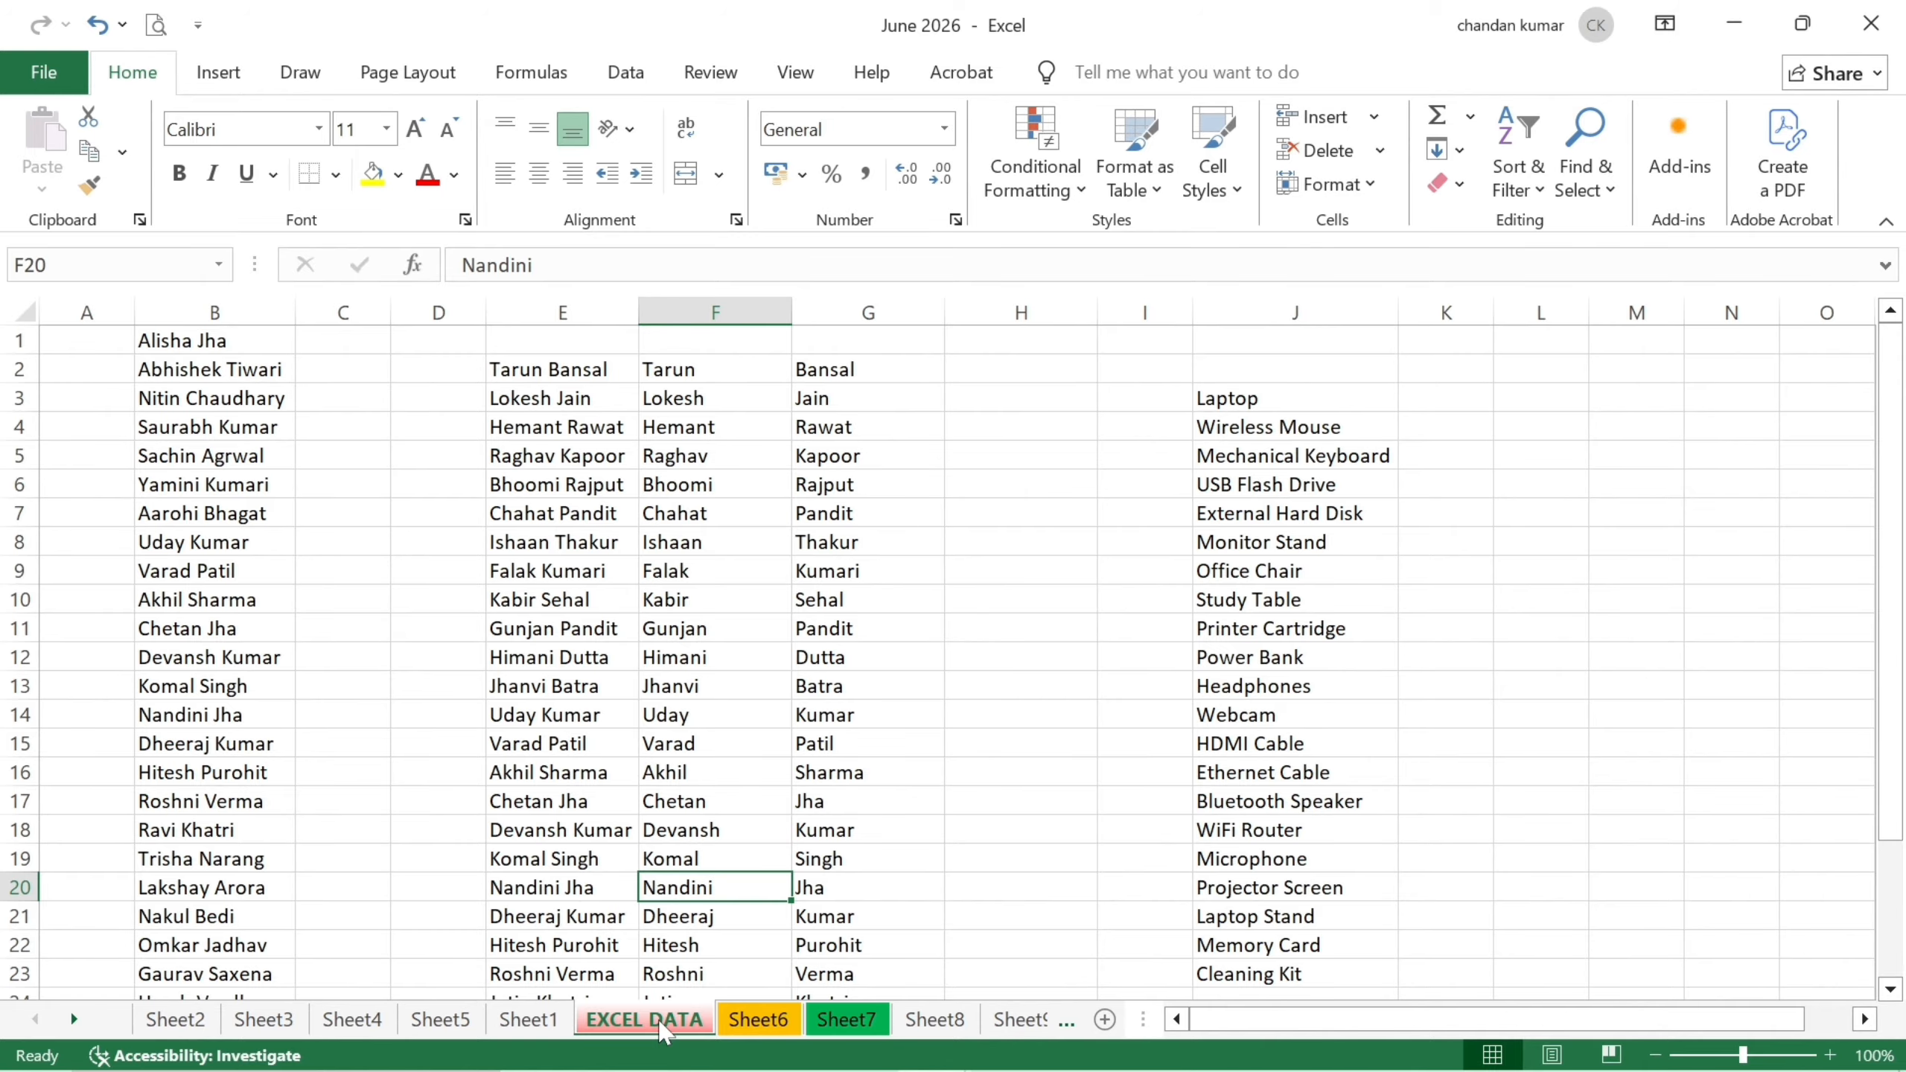
left_click_drag(589, 425, 1056, 749)
left_click(898, 675)
key("ctrl+a")
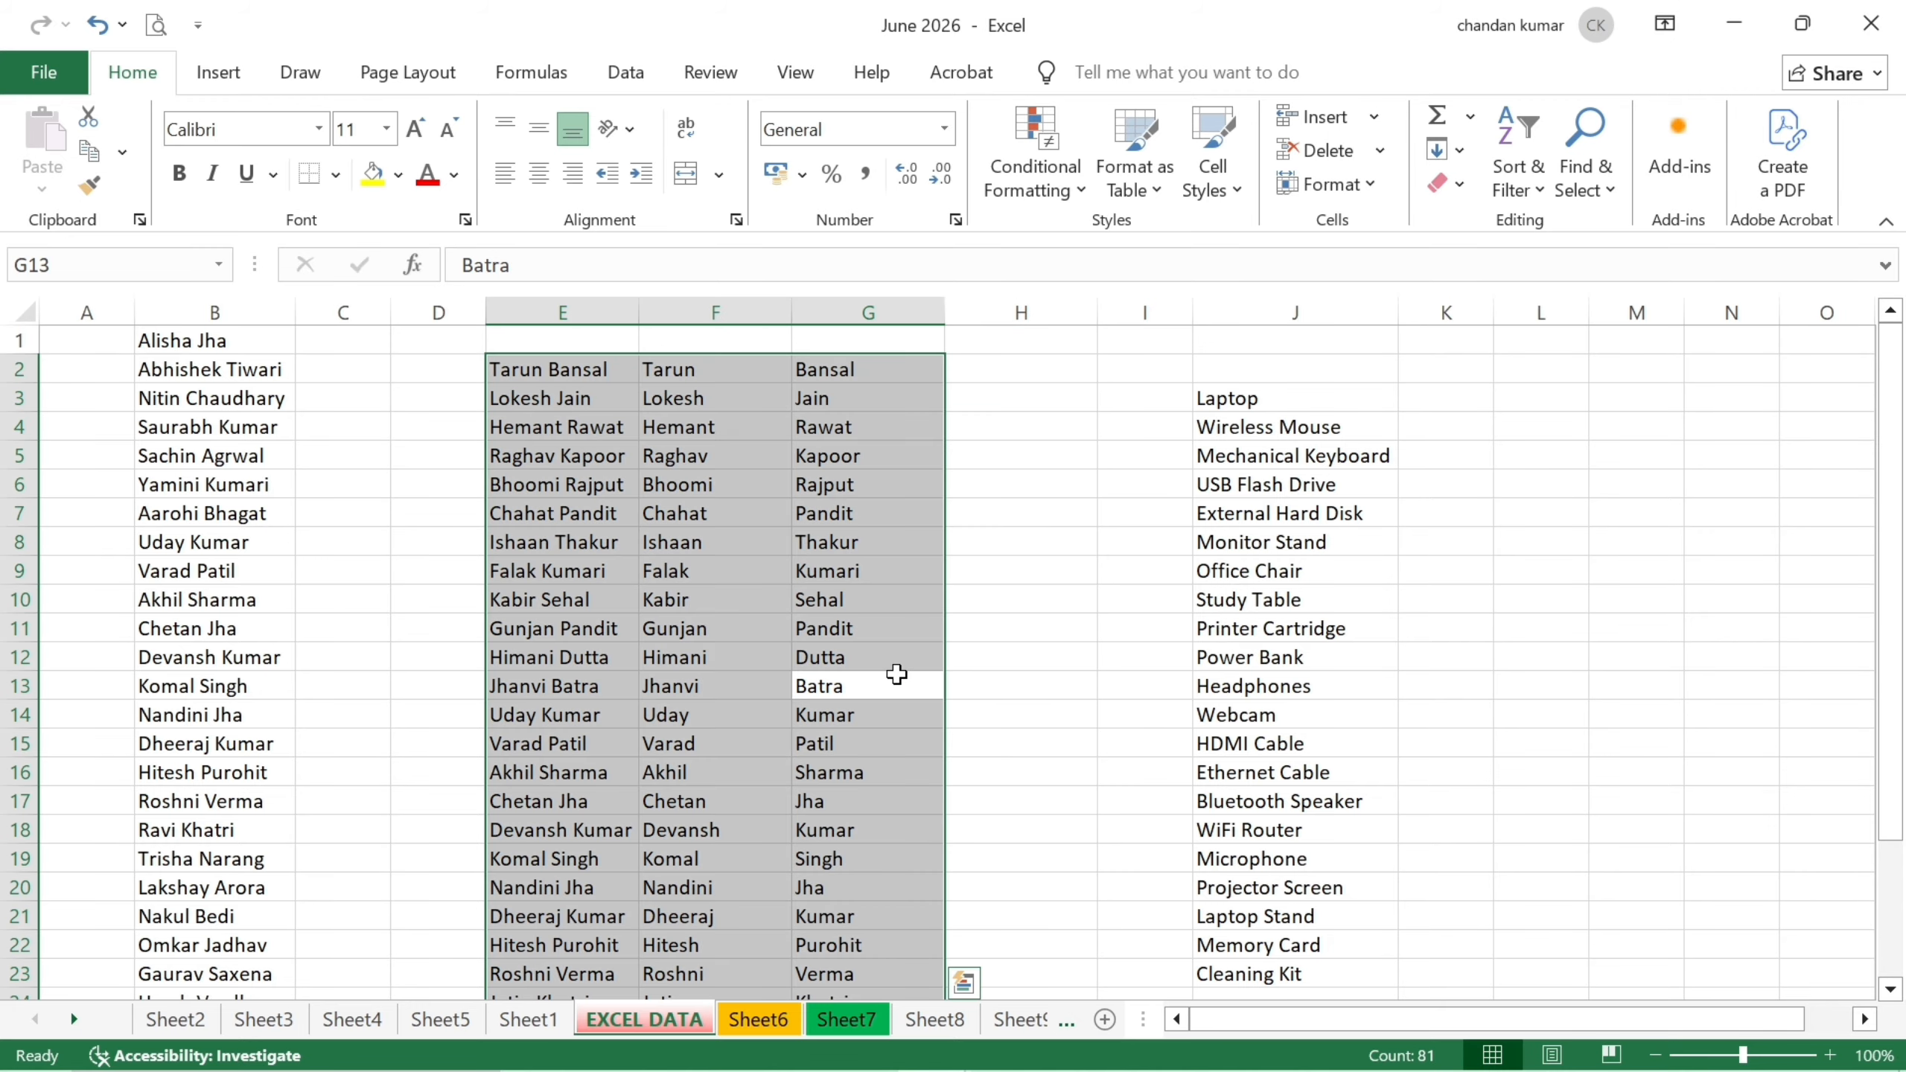
left_click(733, 599)
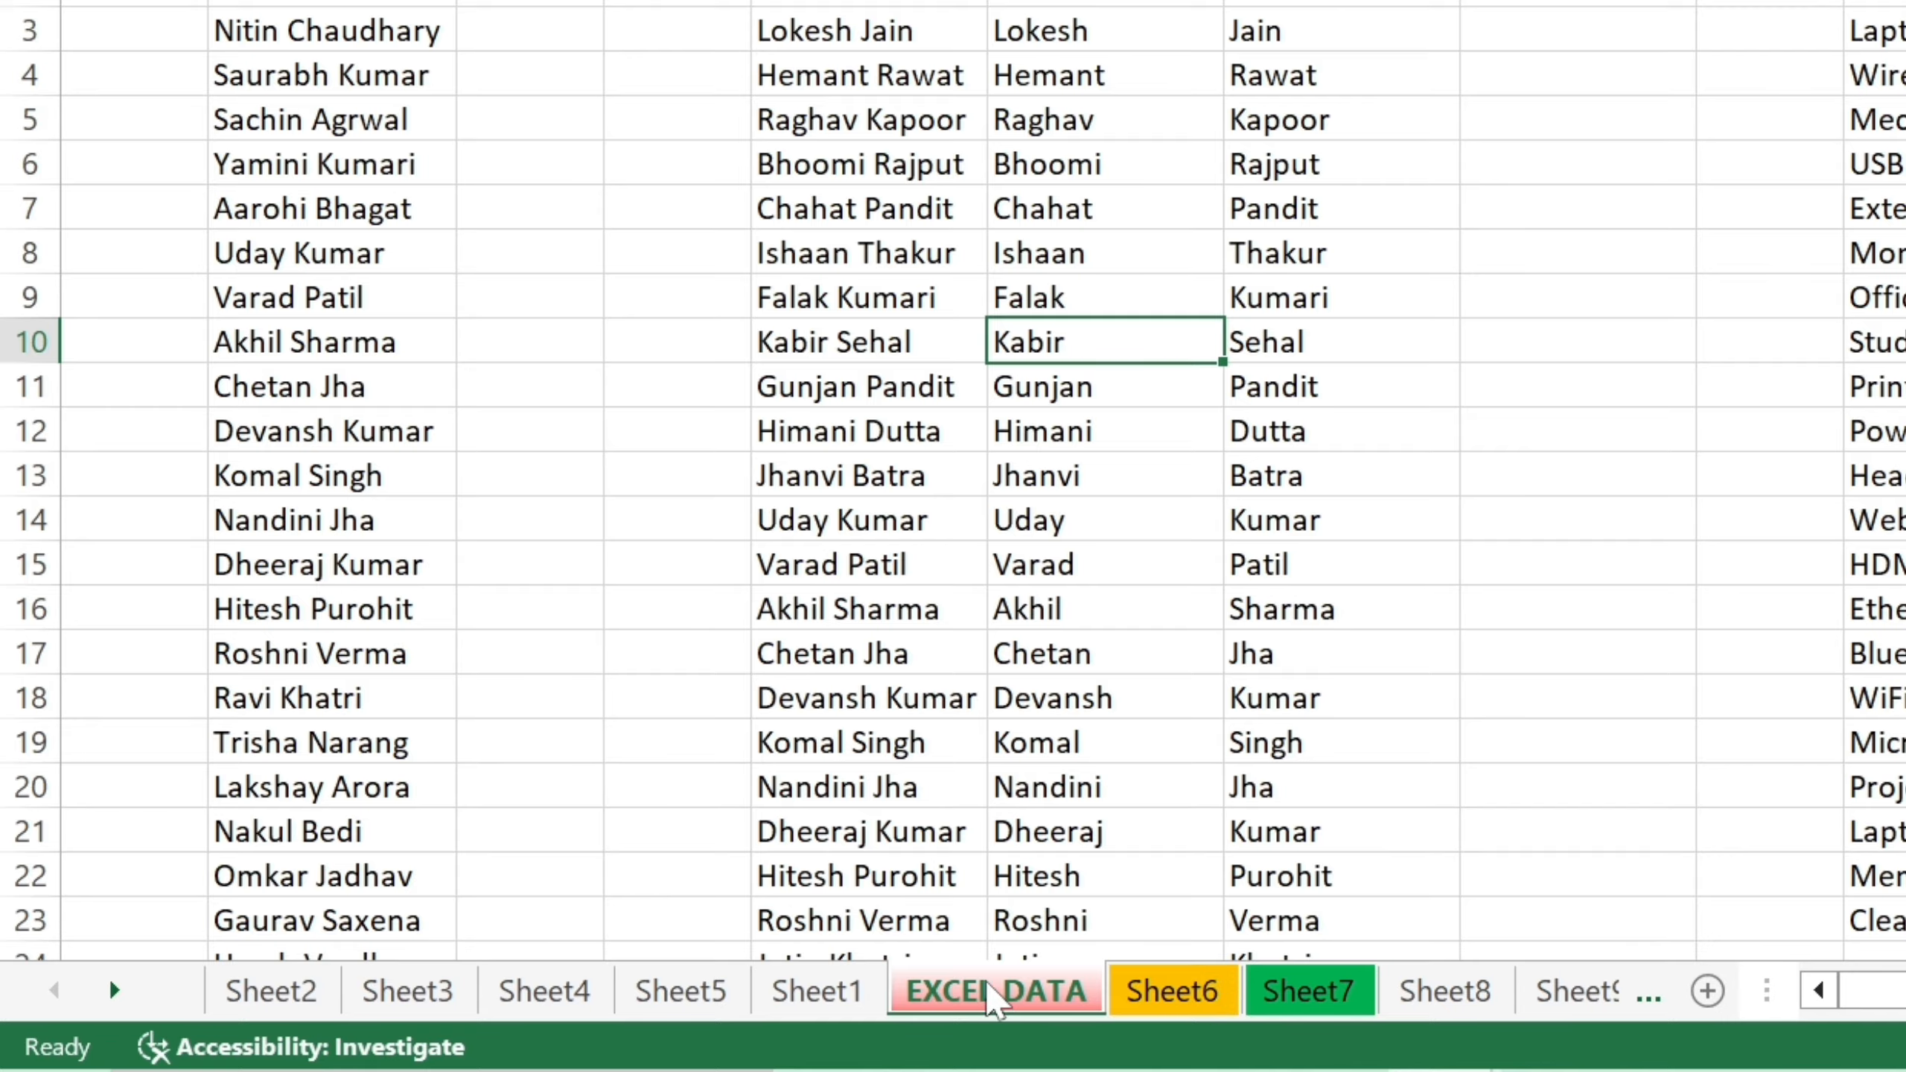
Group EXCEL DATA, Sheet6 and Sheet7, drag them ahead of Sheet2, then ungroup.
left_click_drag(989, 985, 280, 965)
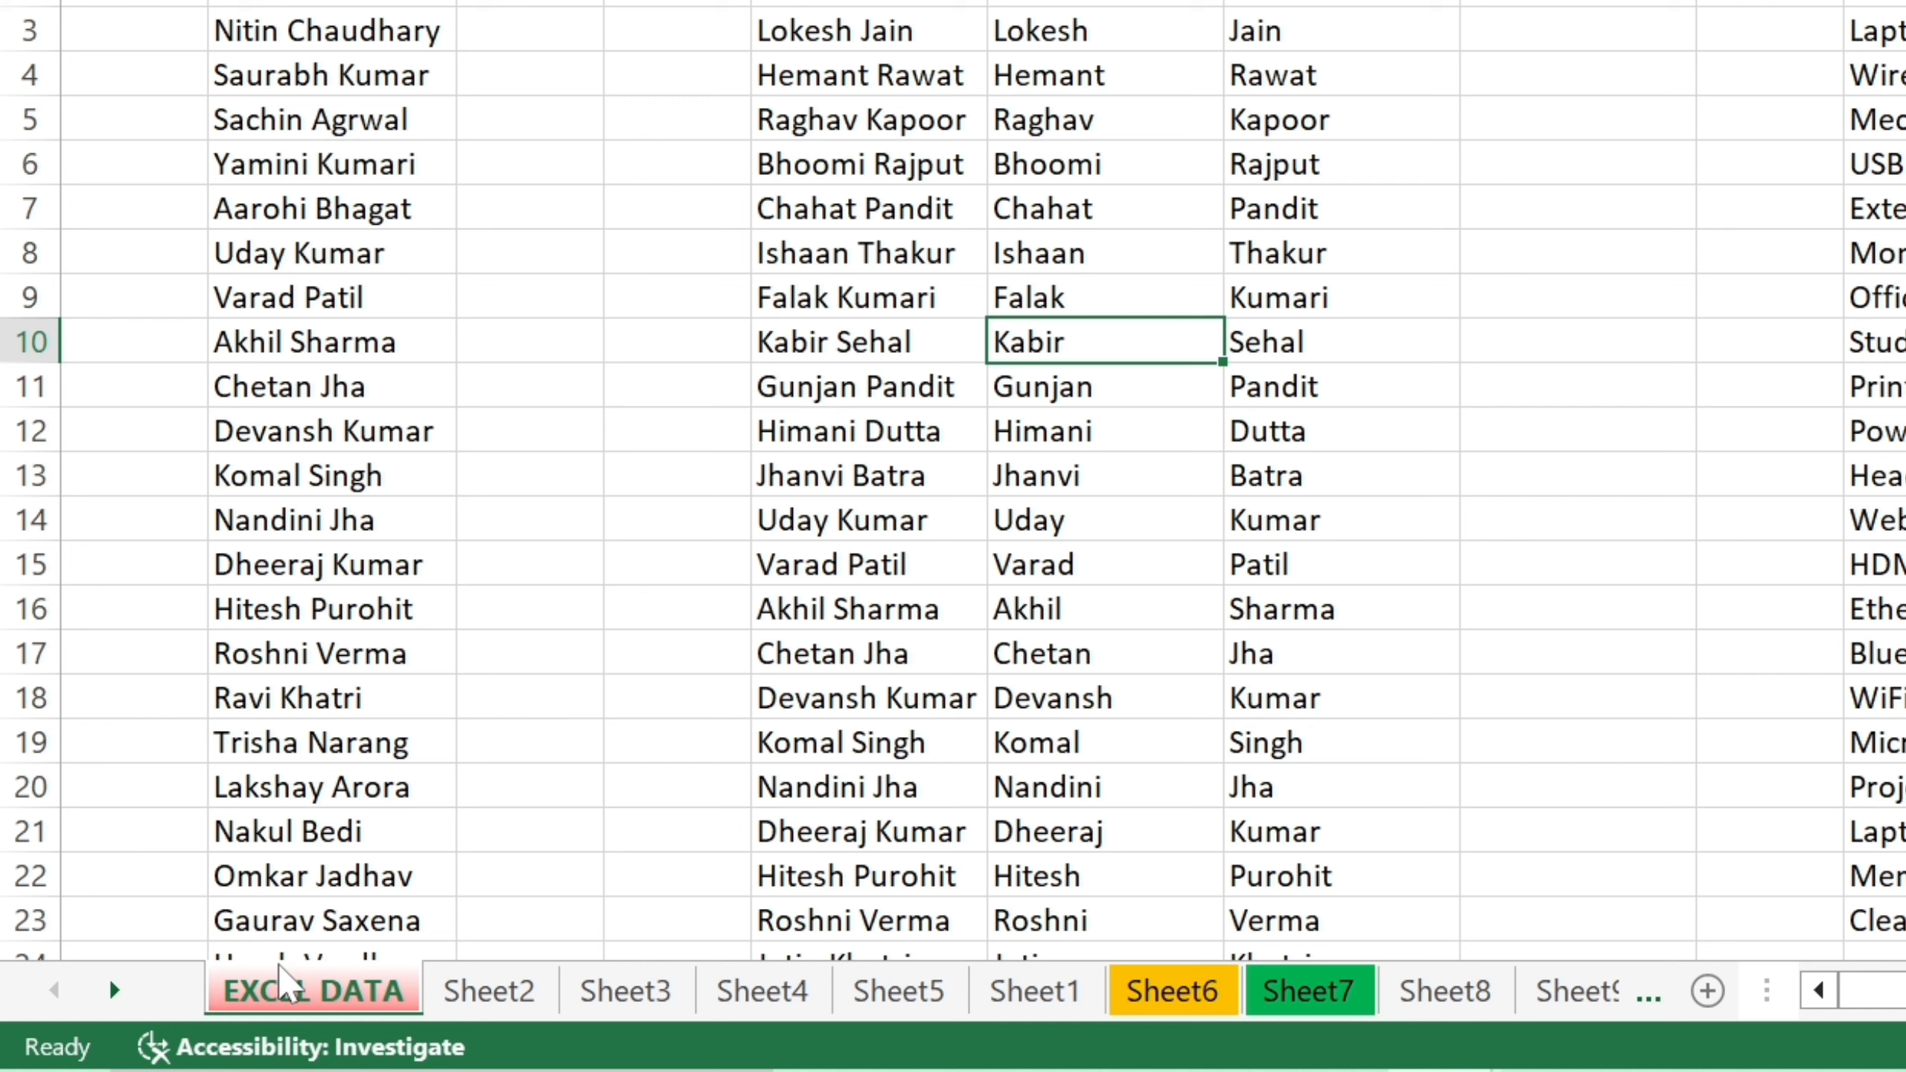
key("ctrl+z")
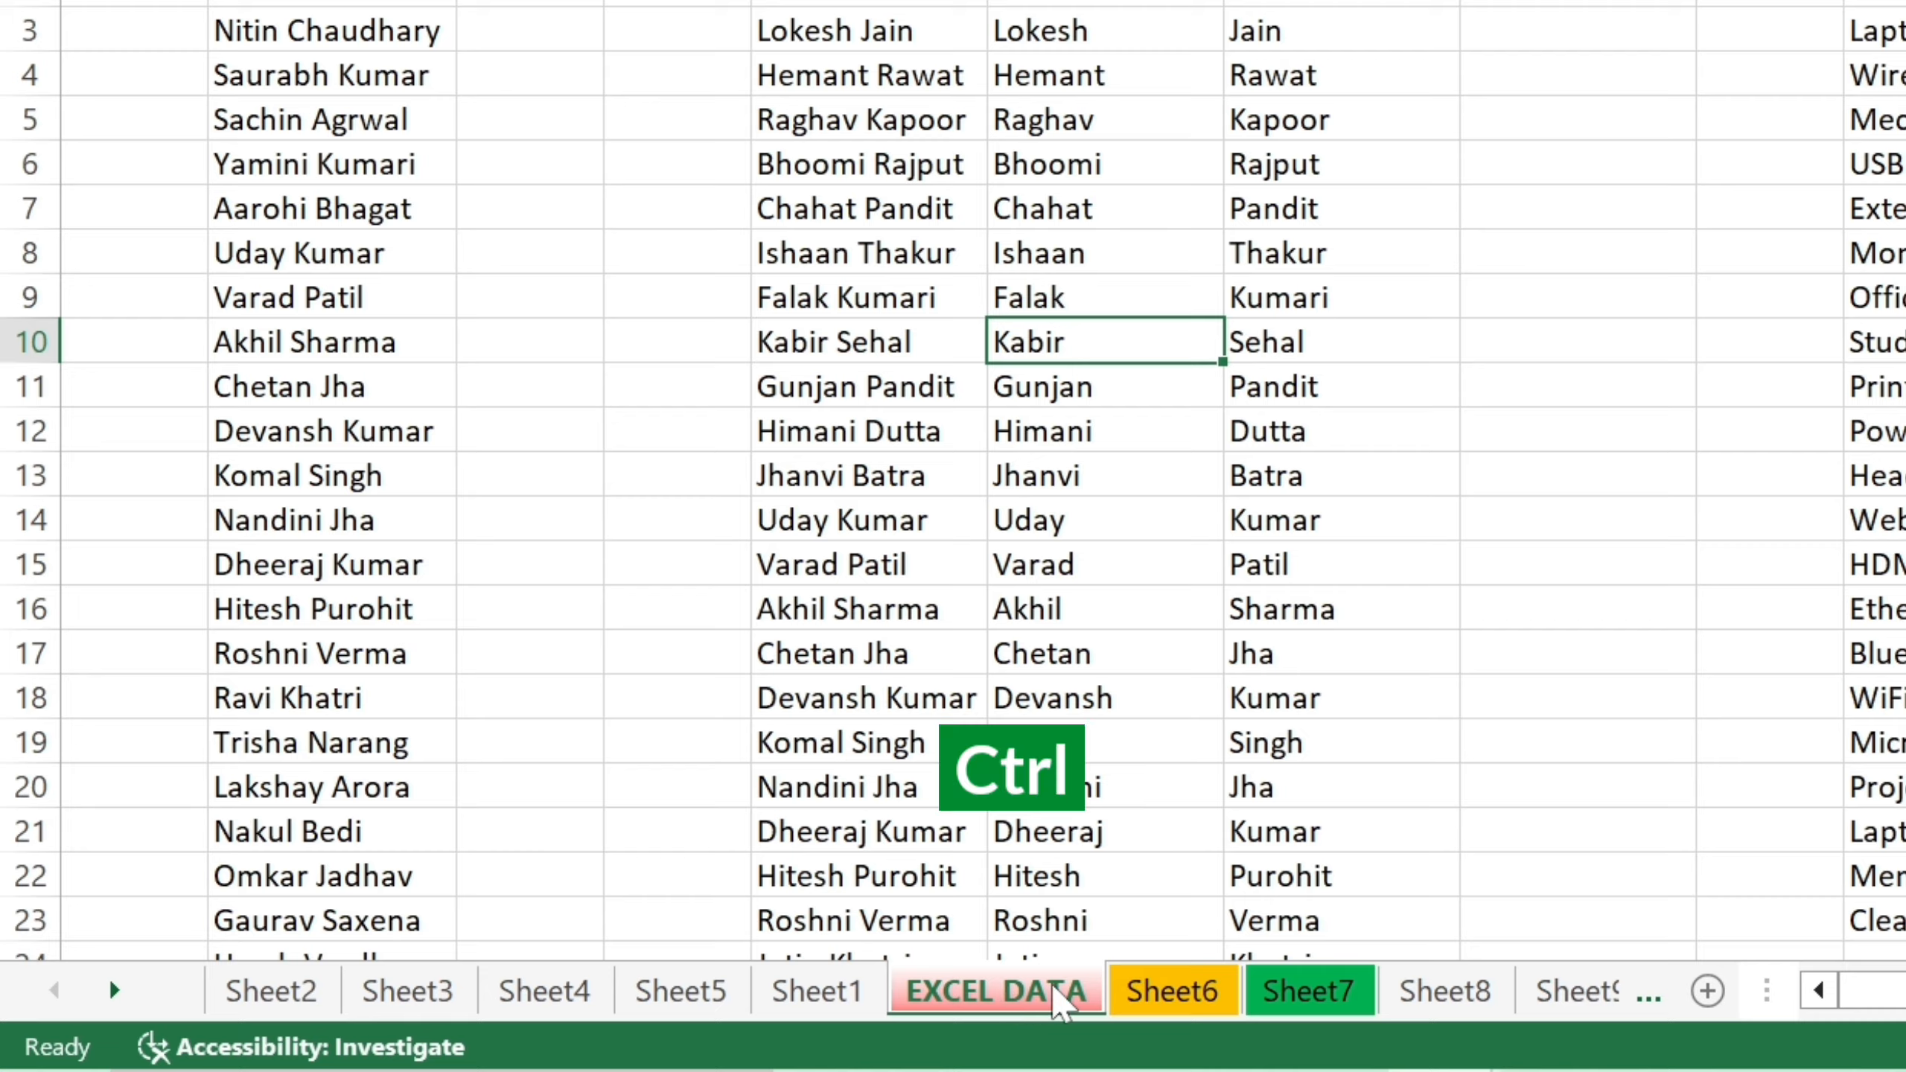
left_click(1159, 996, "ctrl")
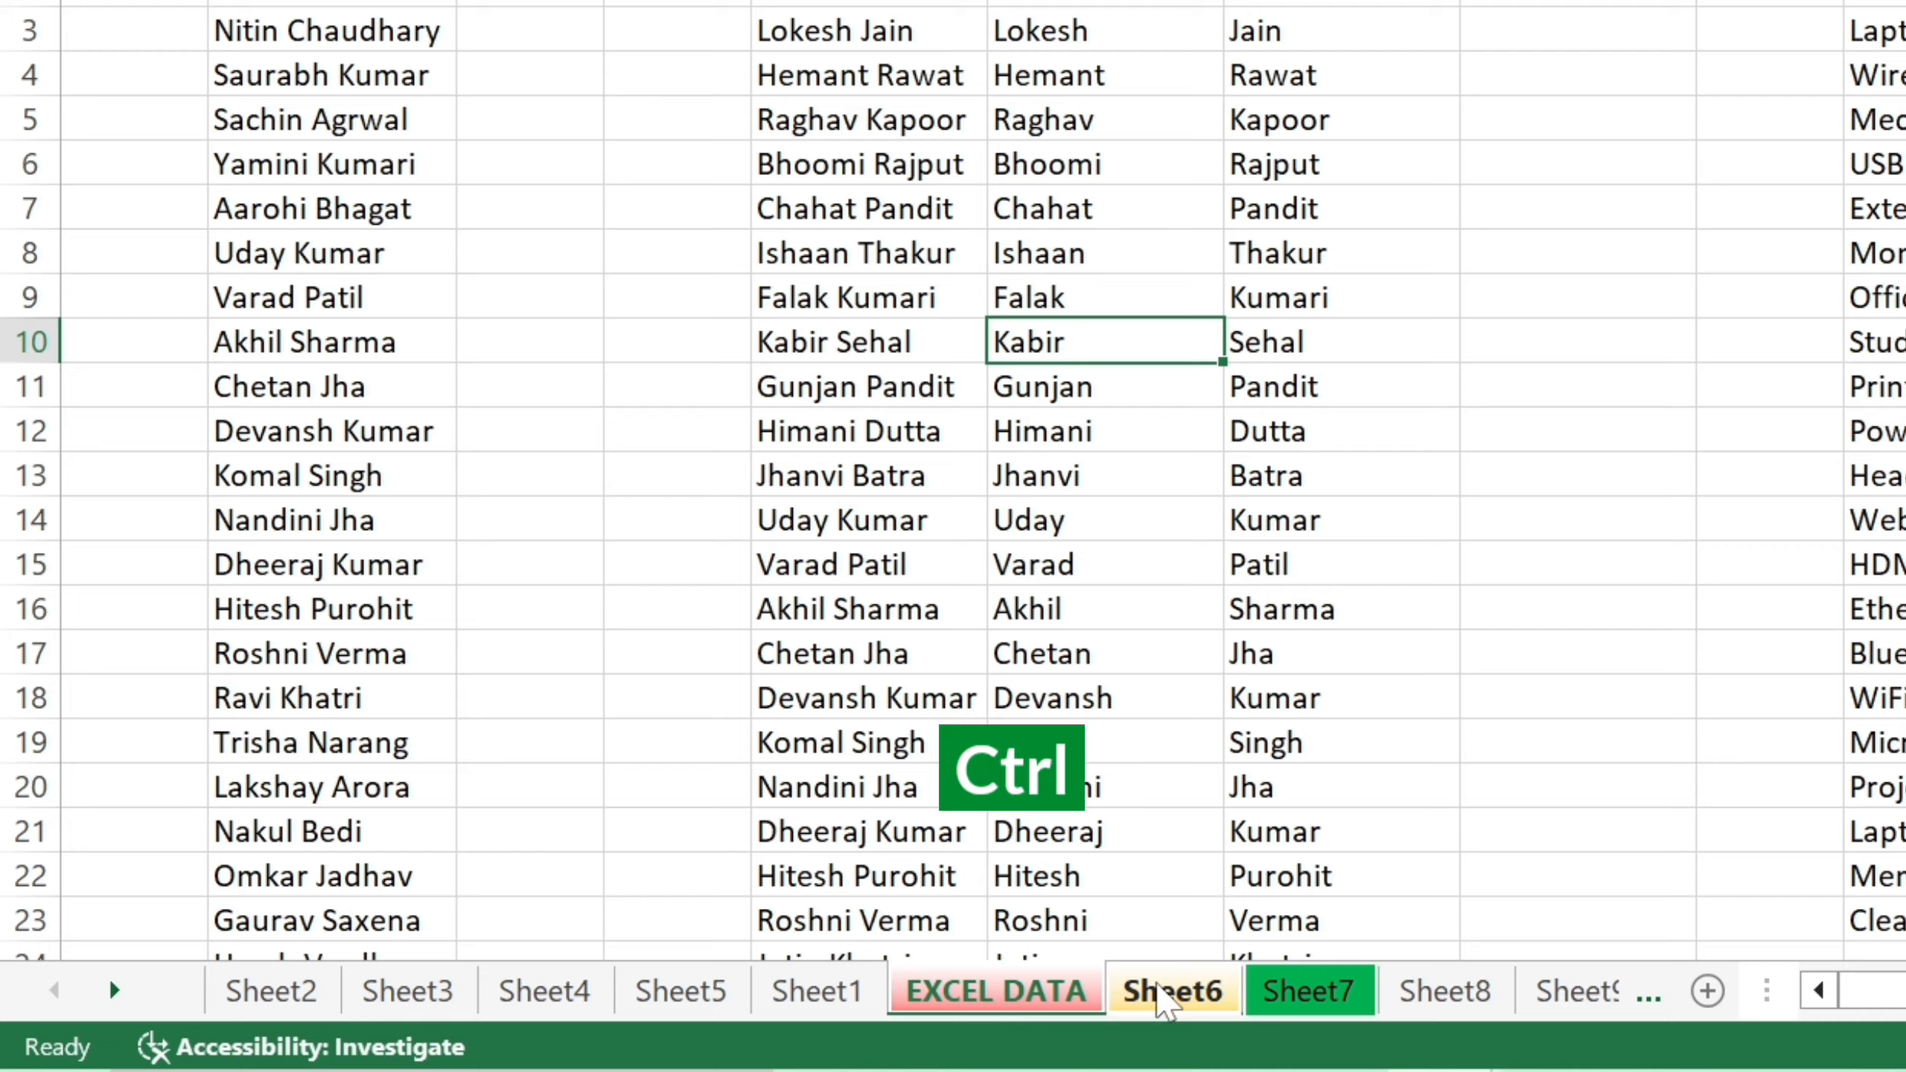
left_click(1286, 1005, "ctrl")
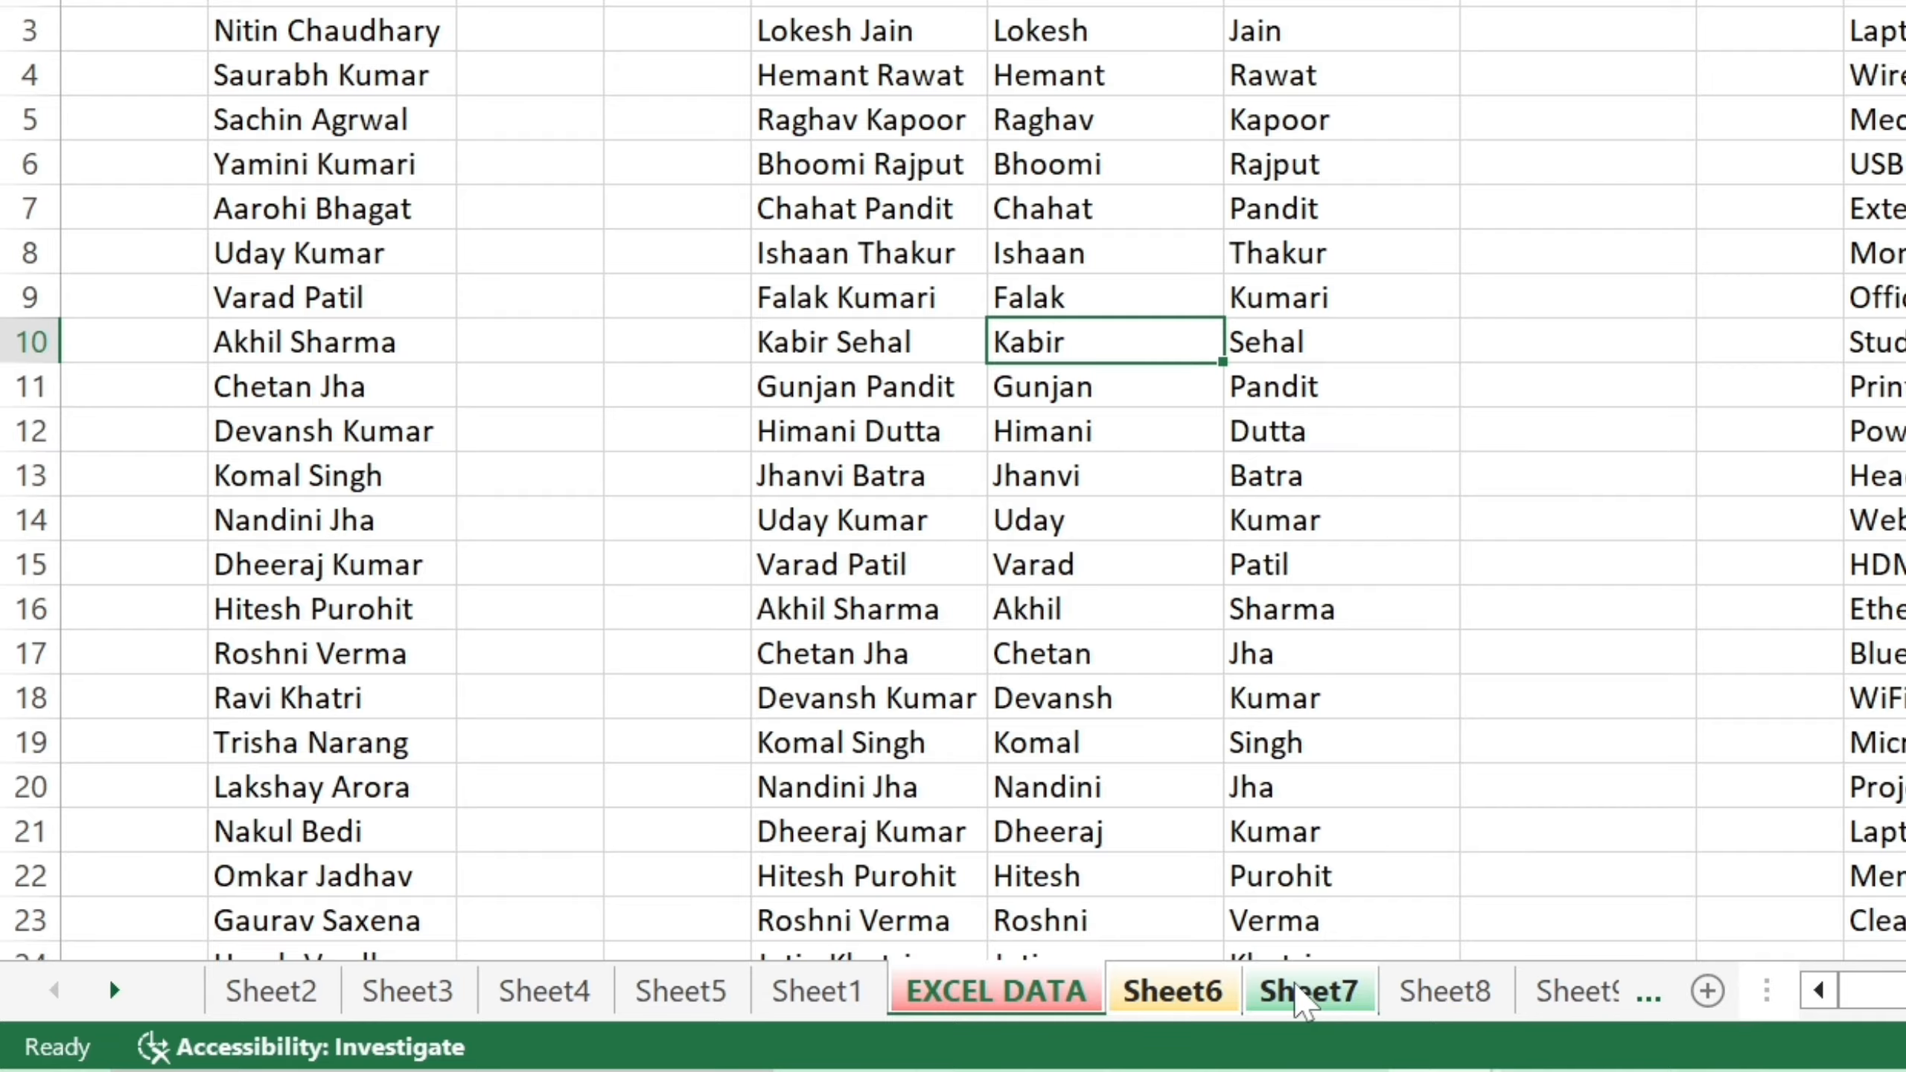
mouse_move(1305, 1001)
left_mouse_down()
mouse_move(733, 822)
mouse_move(510, 875)
mouse_move(276, 969)
mouse_move(231, 974)
mouse_move(239, 935)
left_mouse_up()
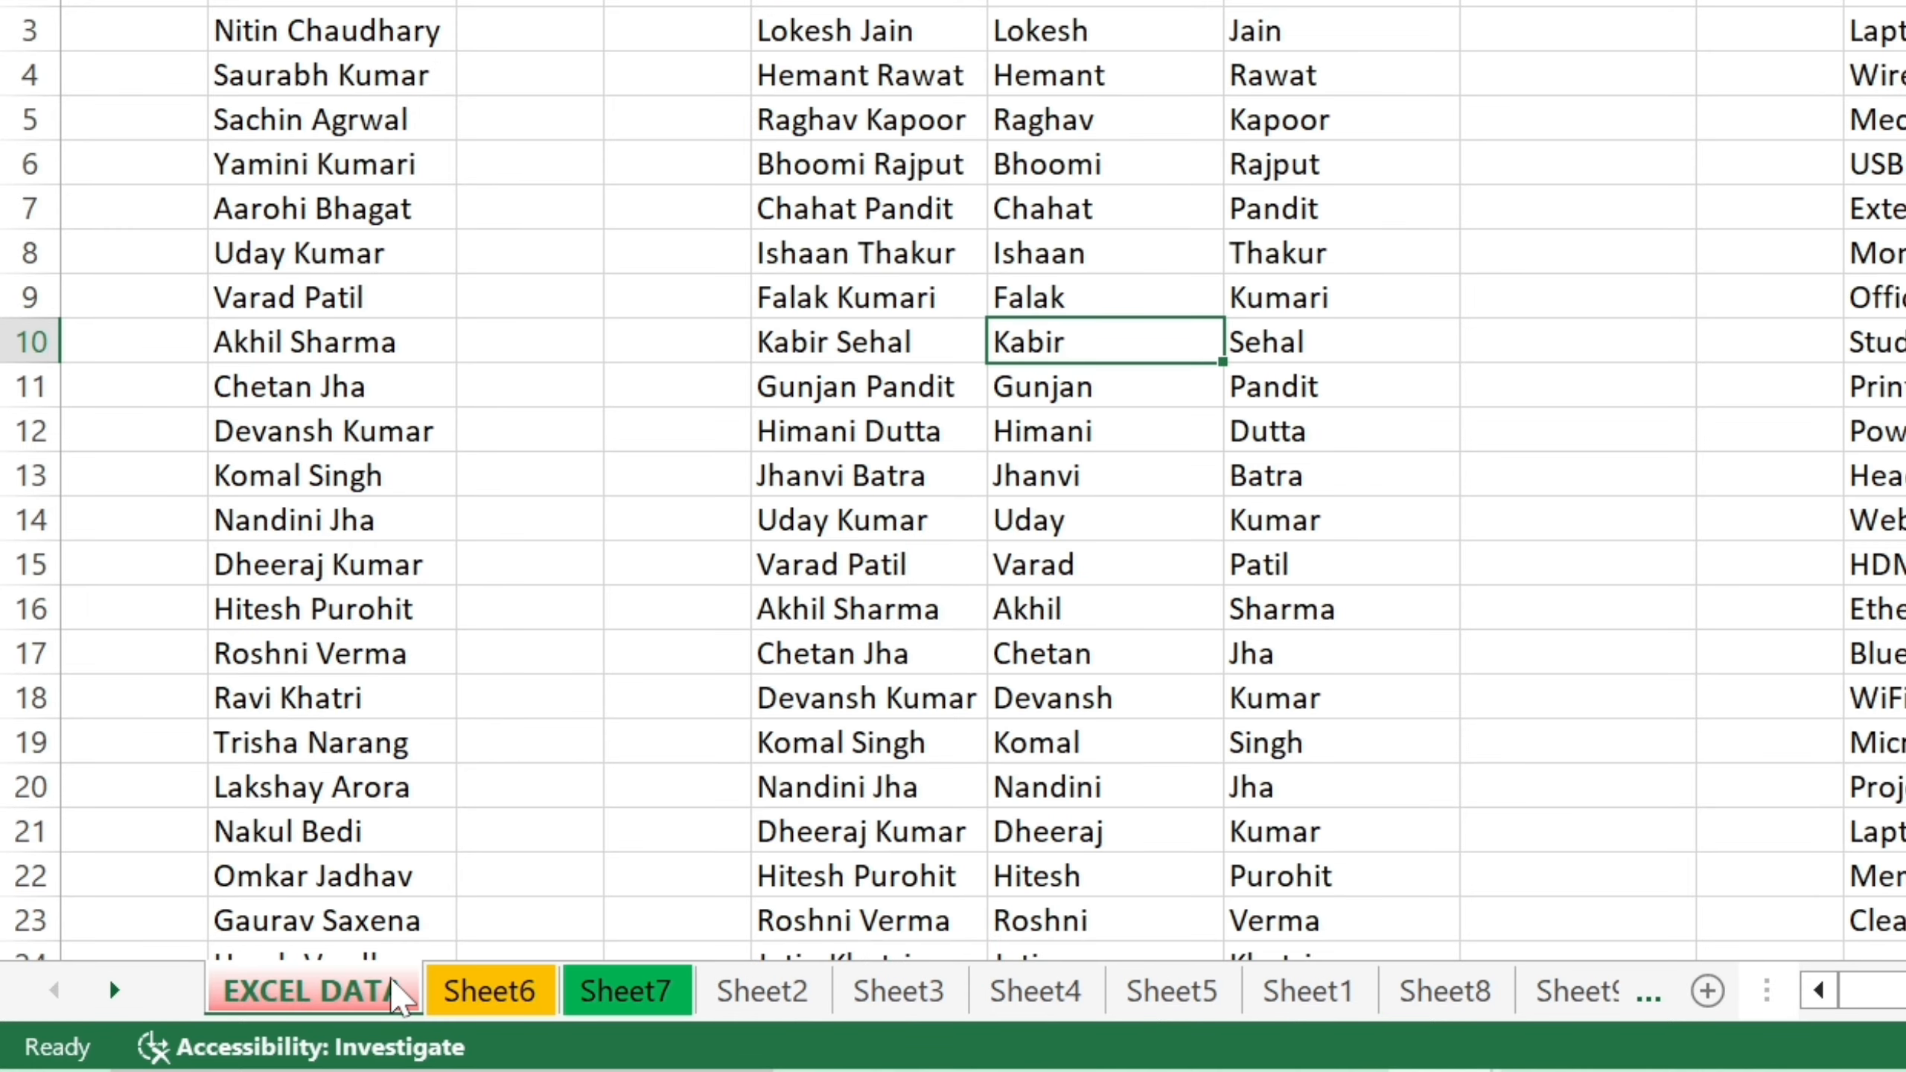
left_click(495, 995)
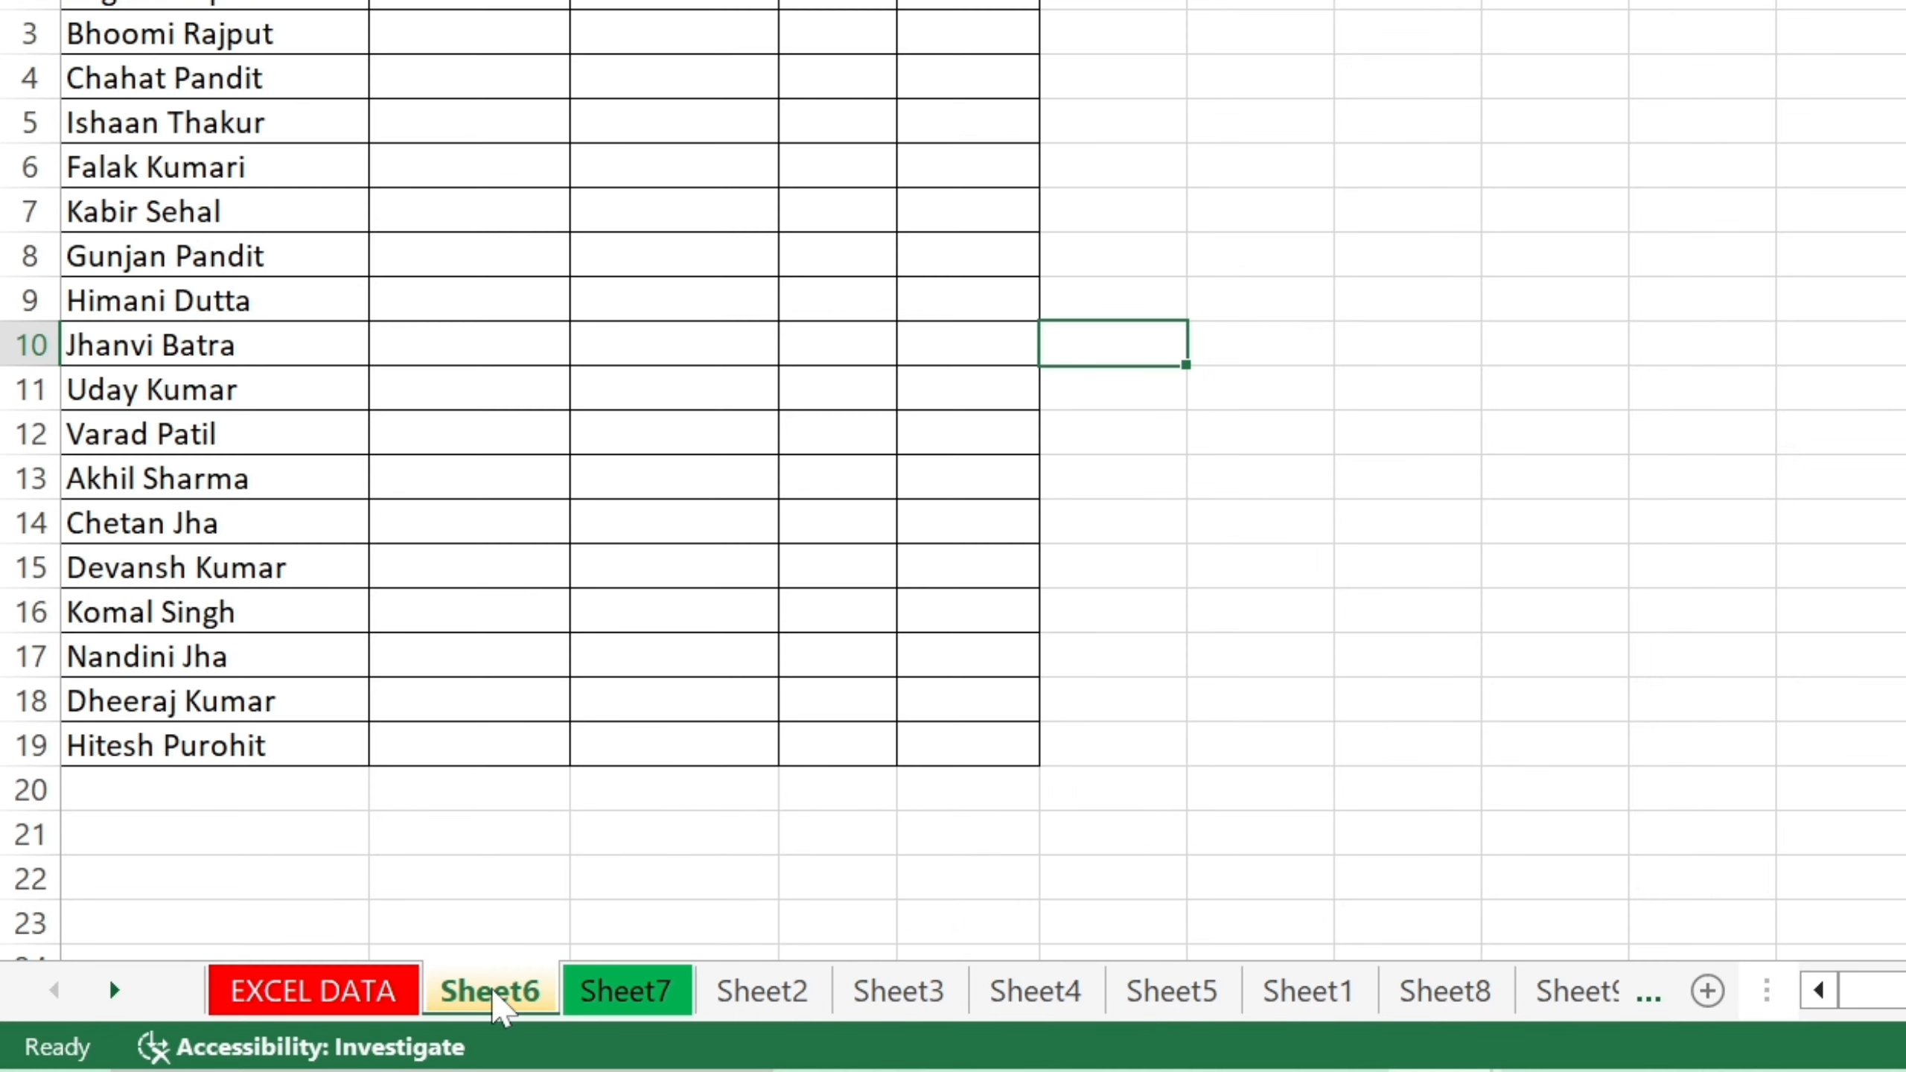
left_click(616, 1003)
left_click(346, 1007)
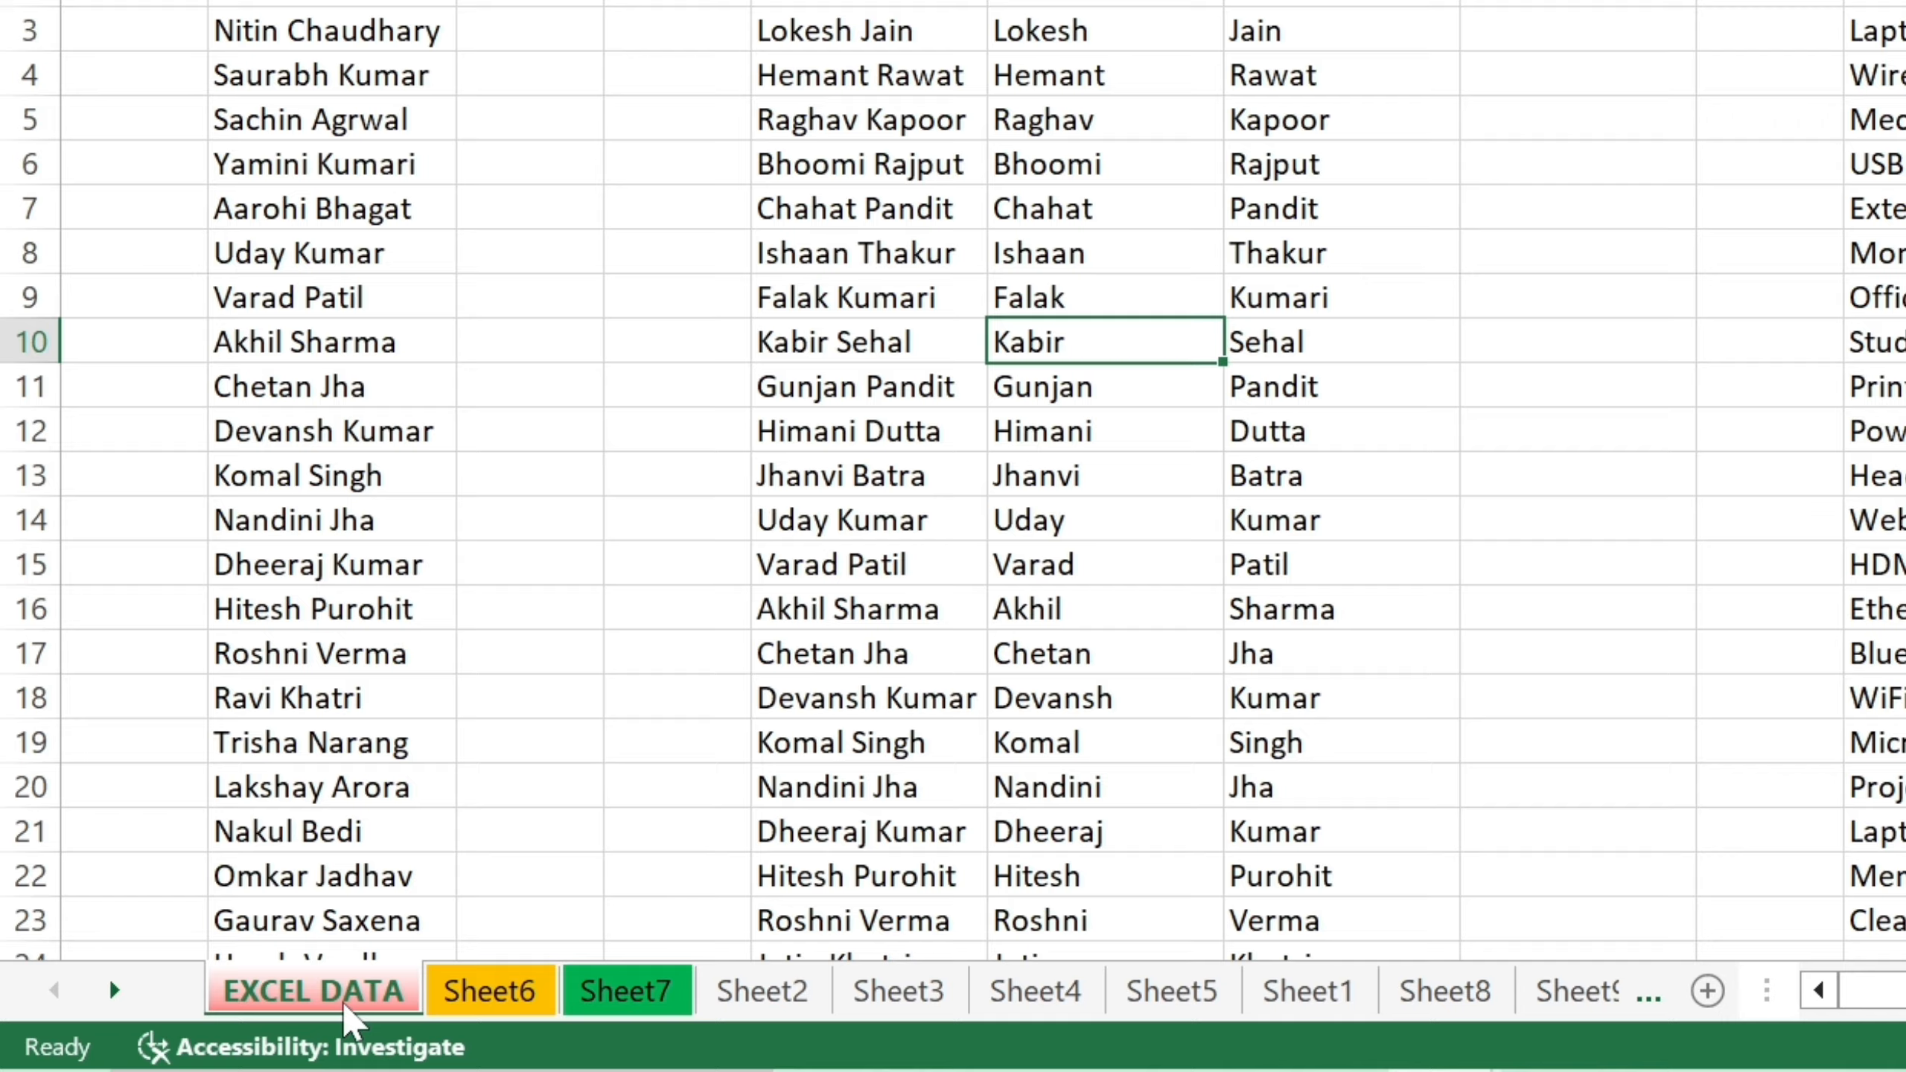
Select all sheets in the workbook and scroll the tab bar to Sheet22–Sheet30 and back.
right_click(347, 1013)
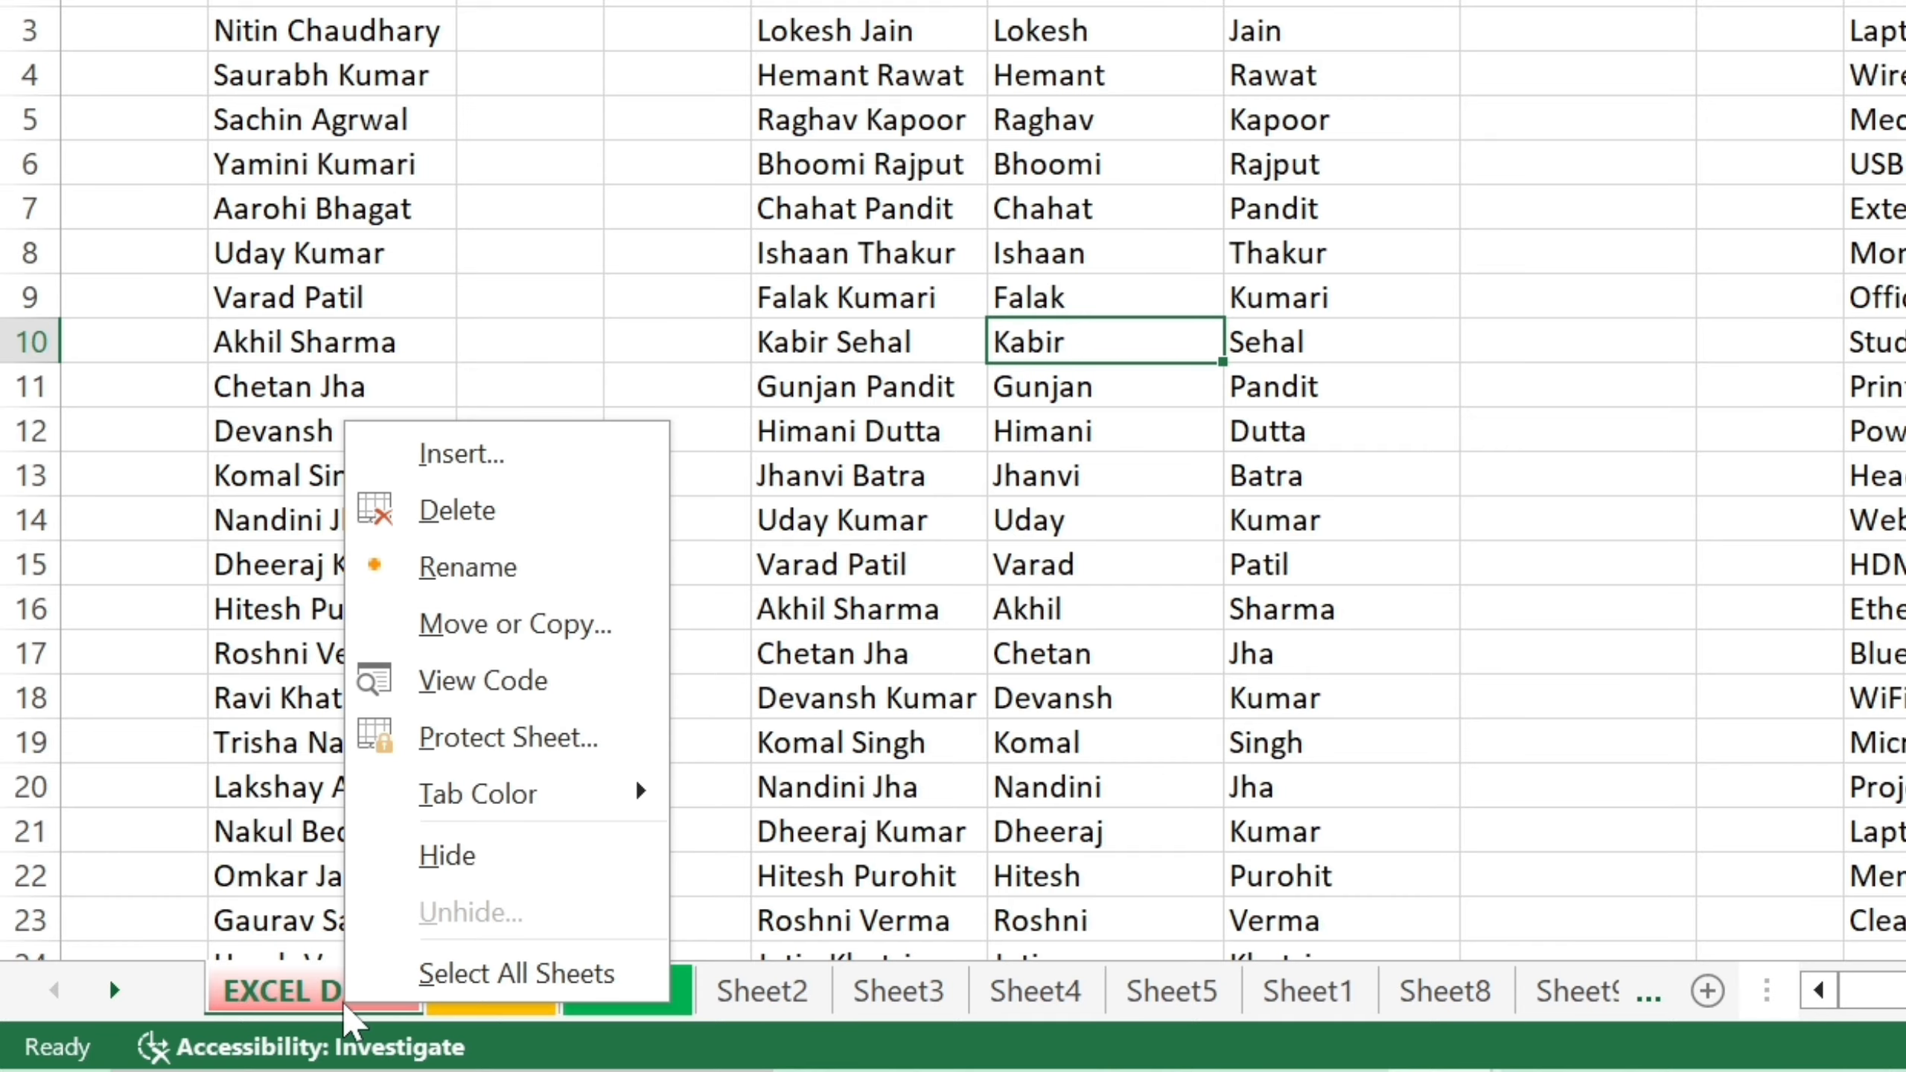
left_click(556, 977)
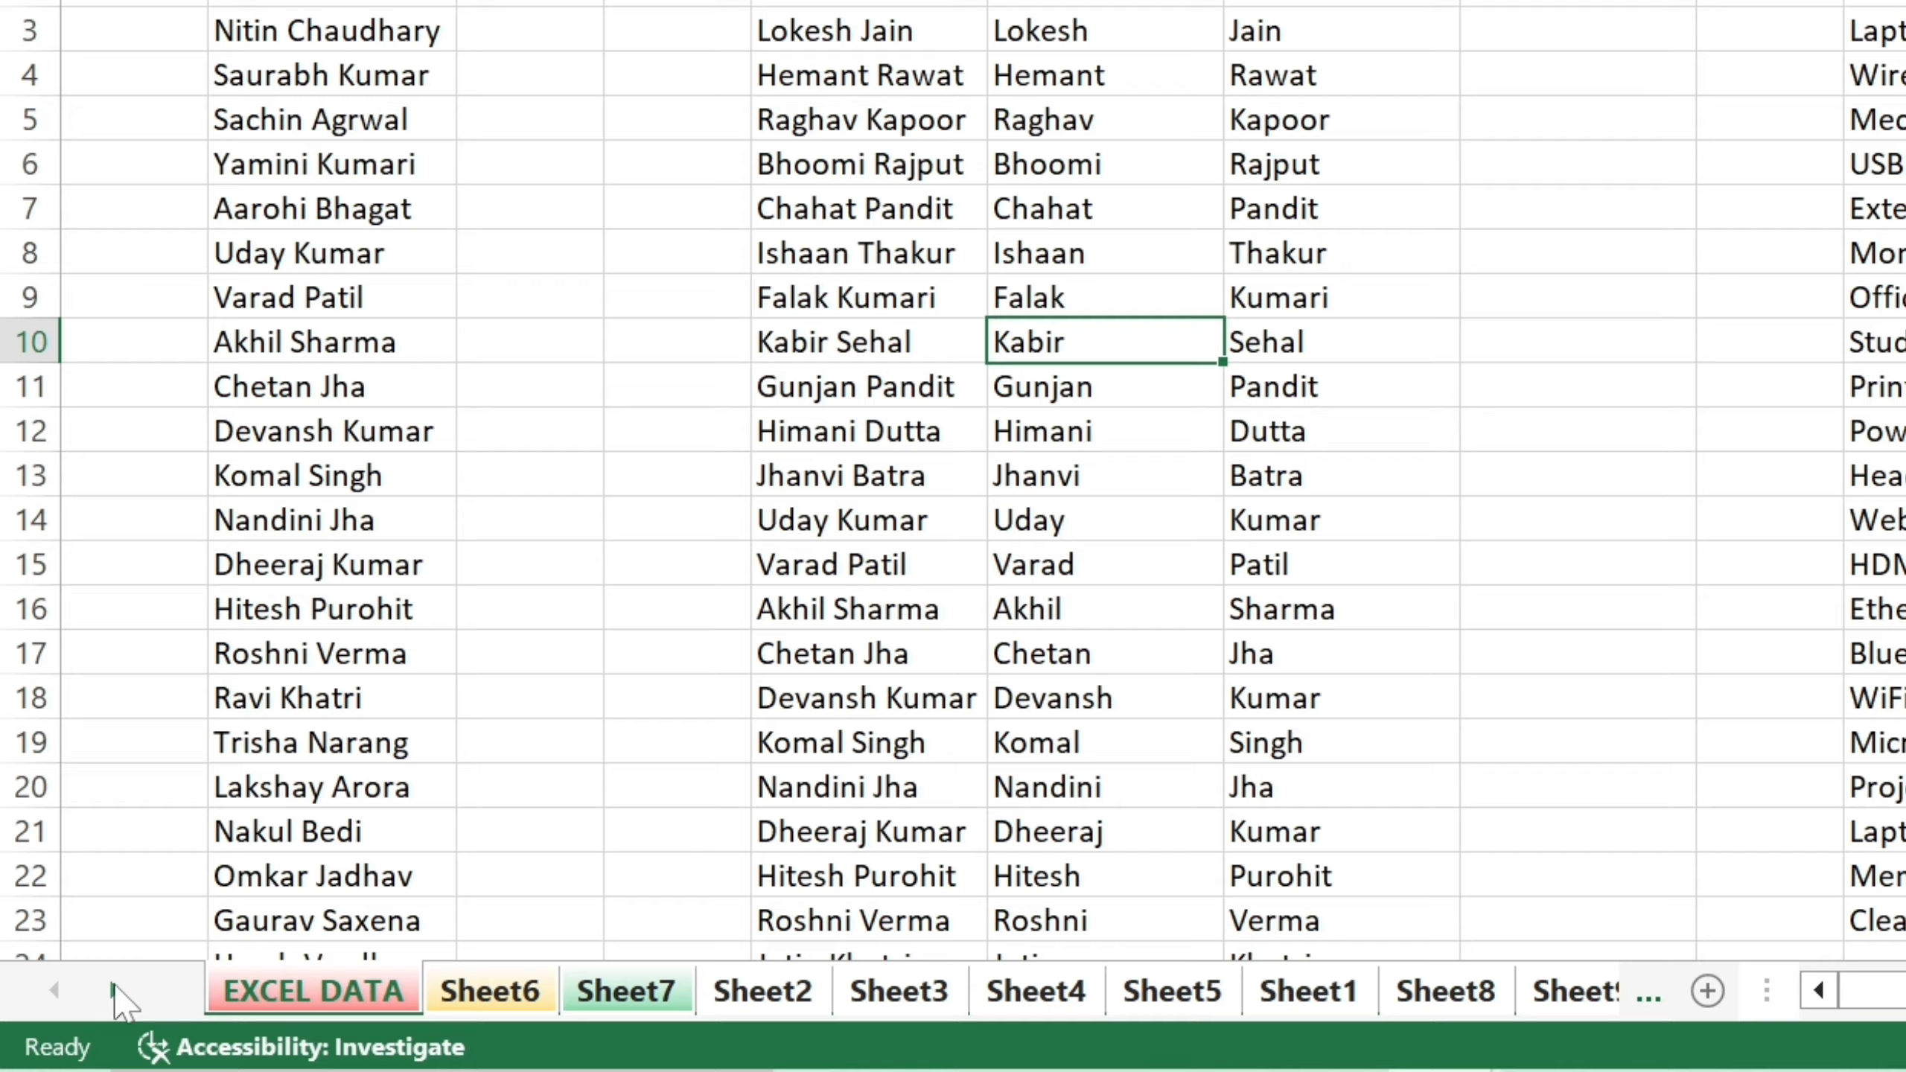
left_click(114, 991, "ctrl")
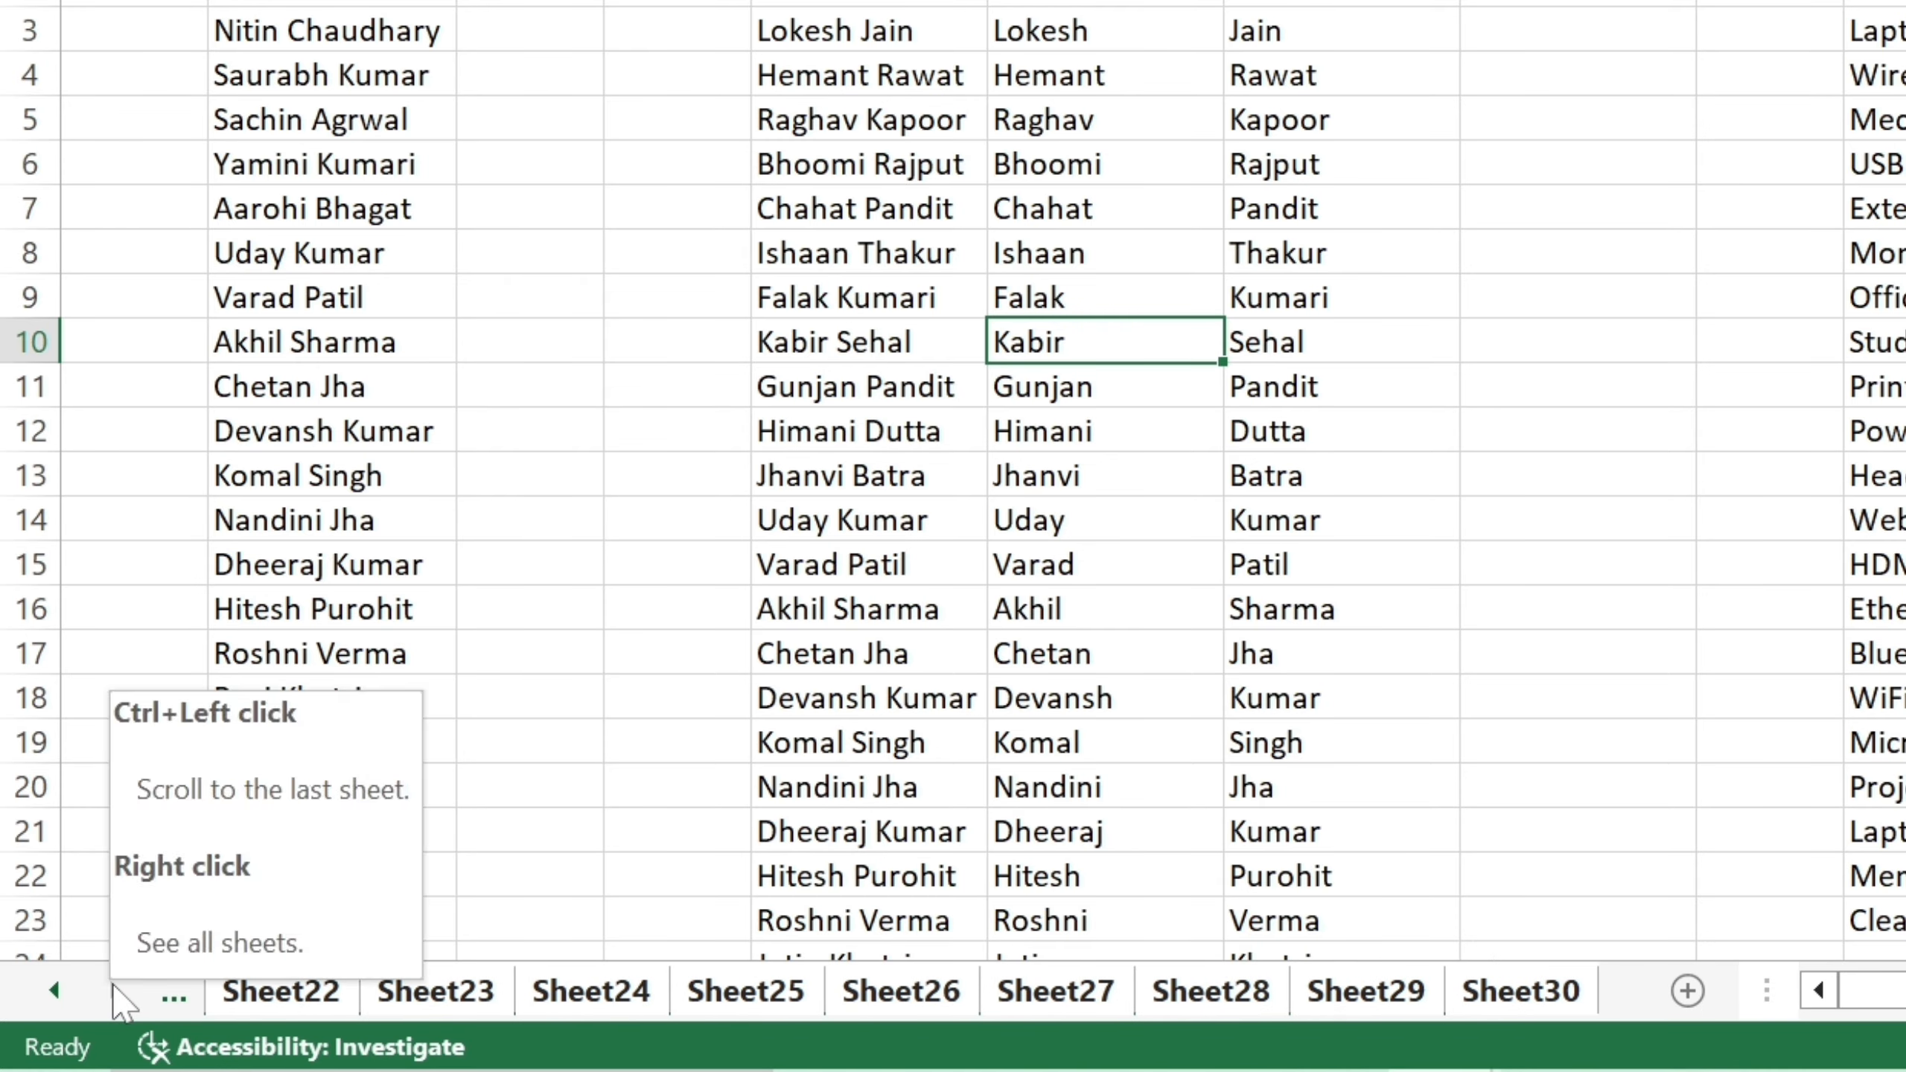
left_click(54, 992, "ctrl")
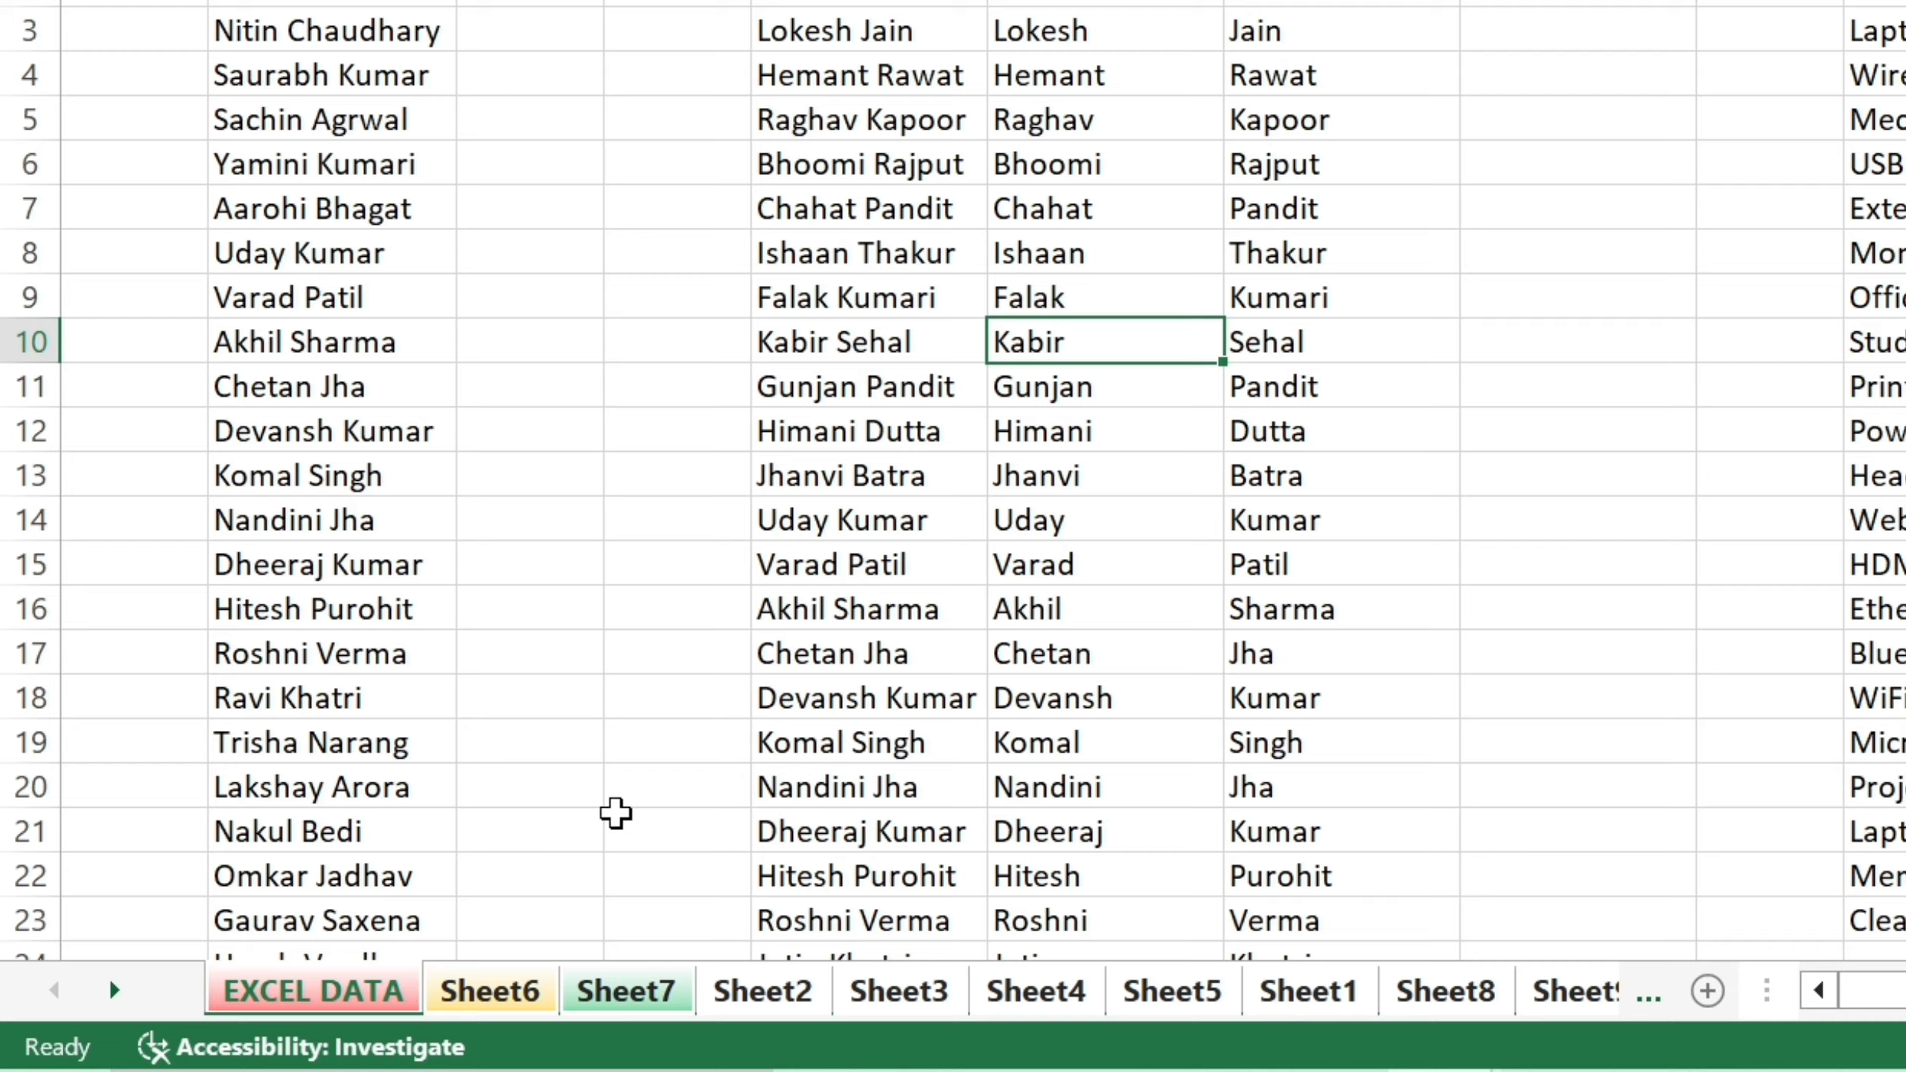
Switch to Sheet6 and drag its tab ahead of EXCEL DATA.
left_click(626, 822)
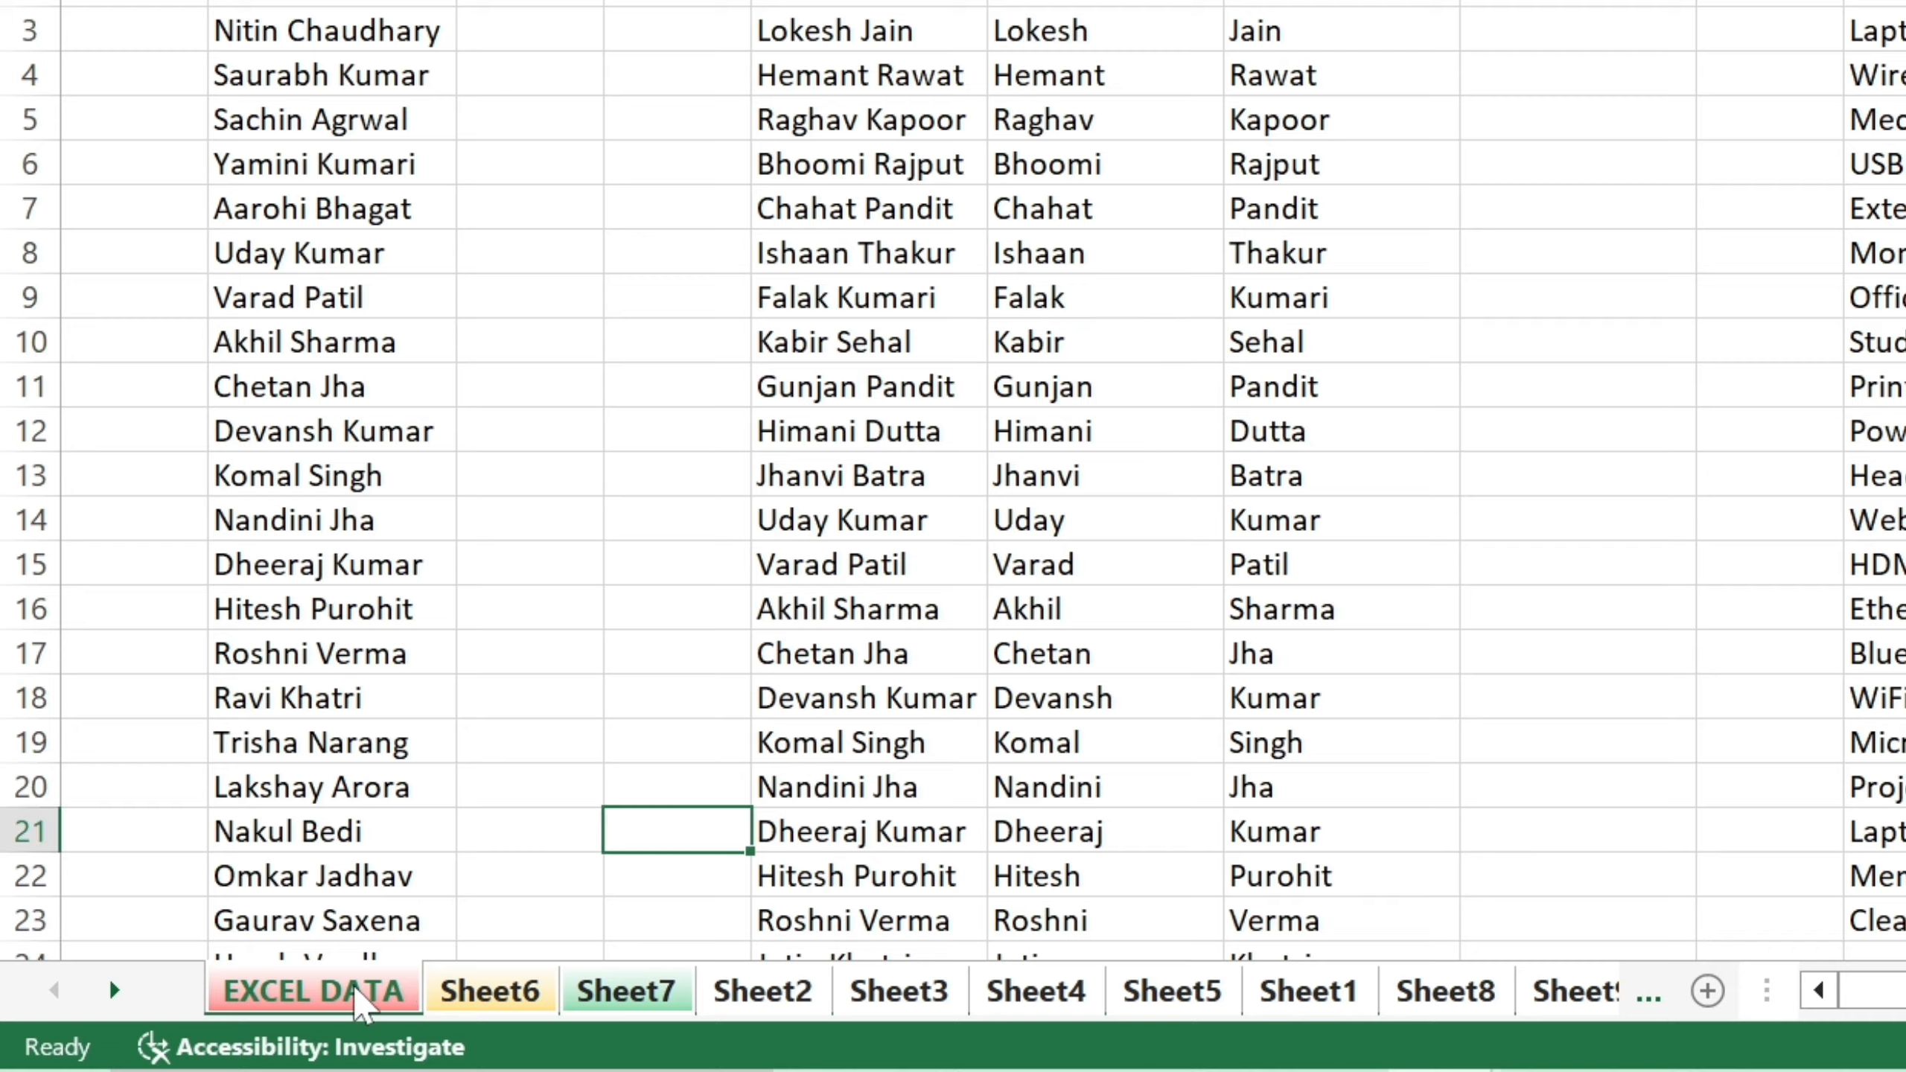
left_click(510, 998)
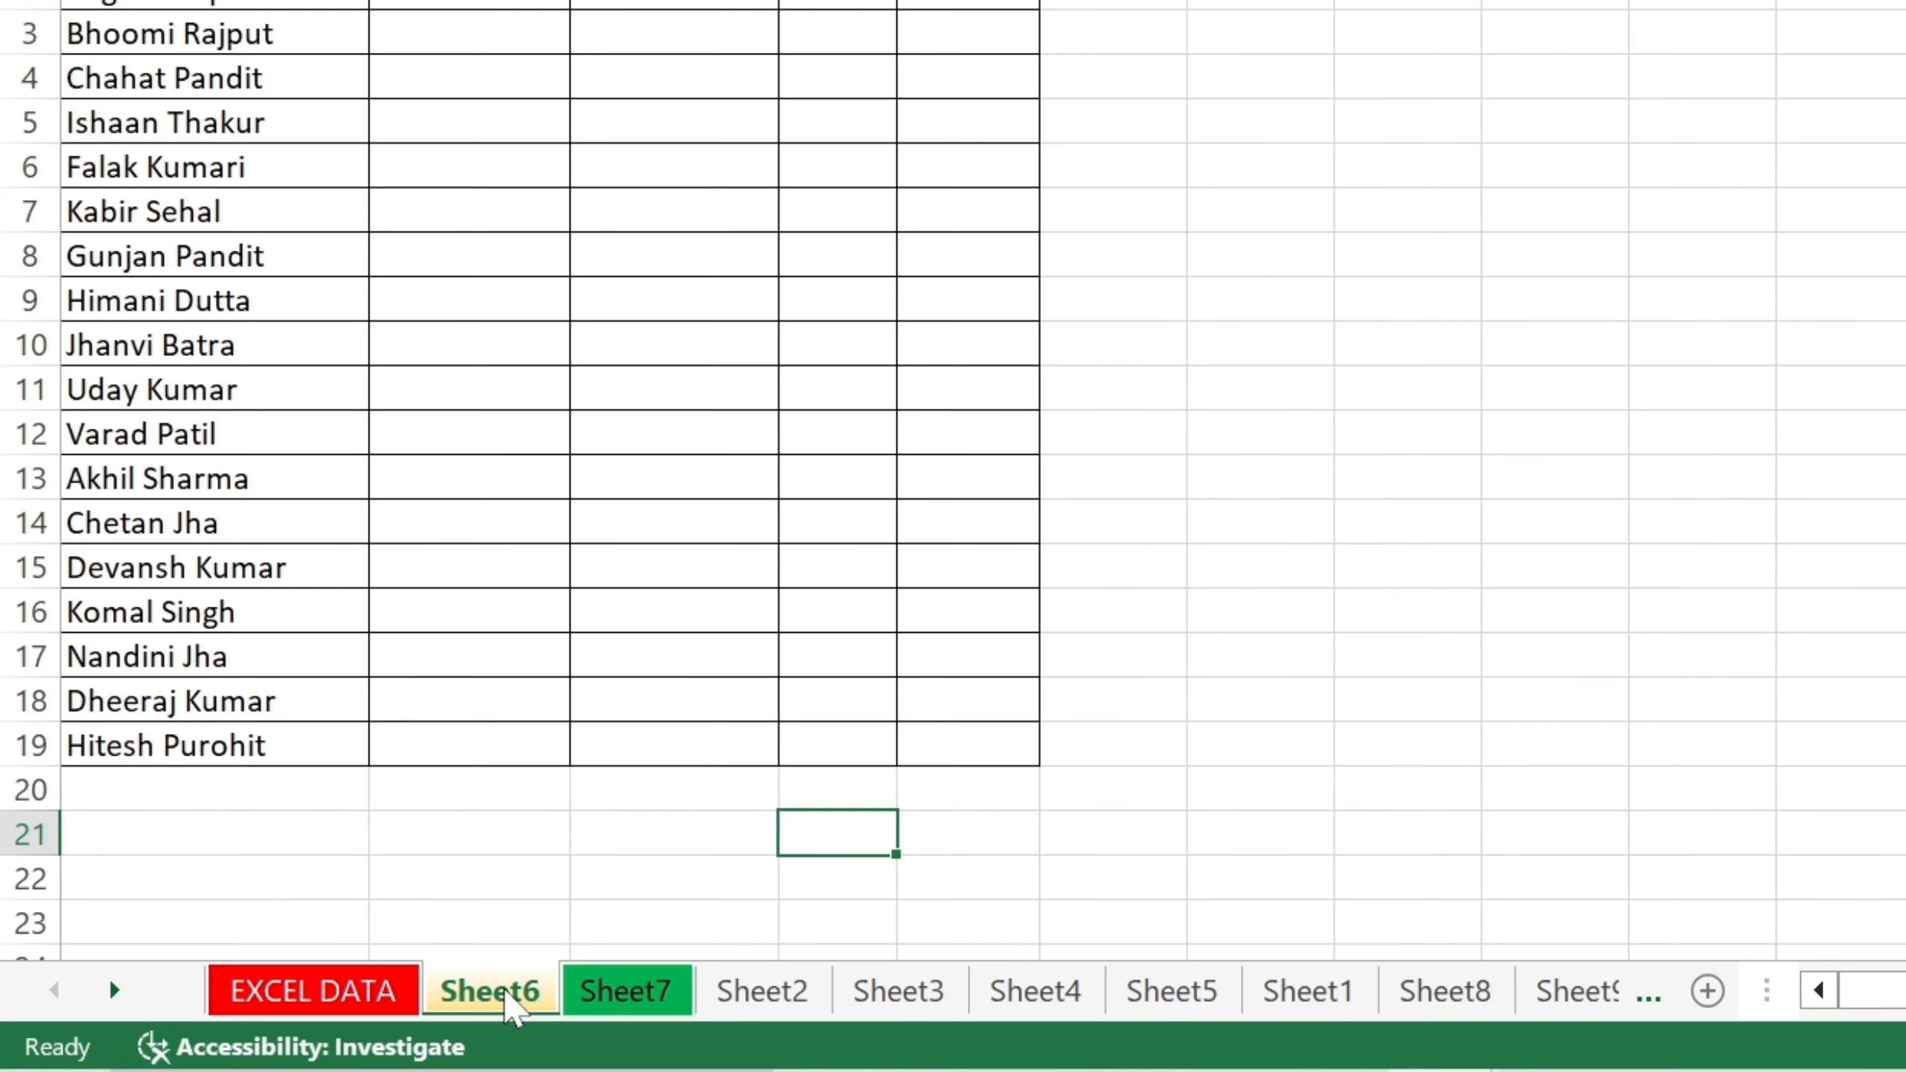
left_click_drag(510, 1002, 345, 1006)
Drop Sheet6 into first position, ahead of EXCEL DATA.
left_click(349, 1006)
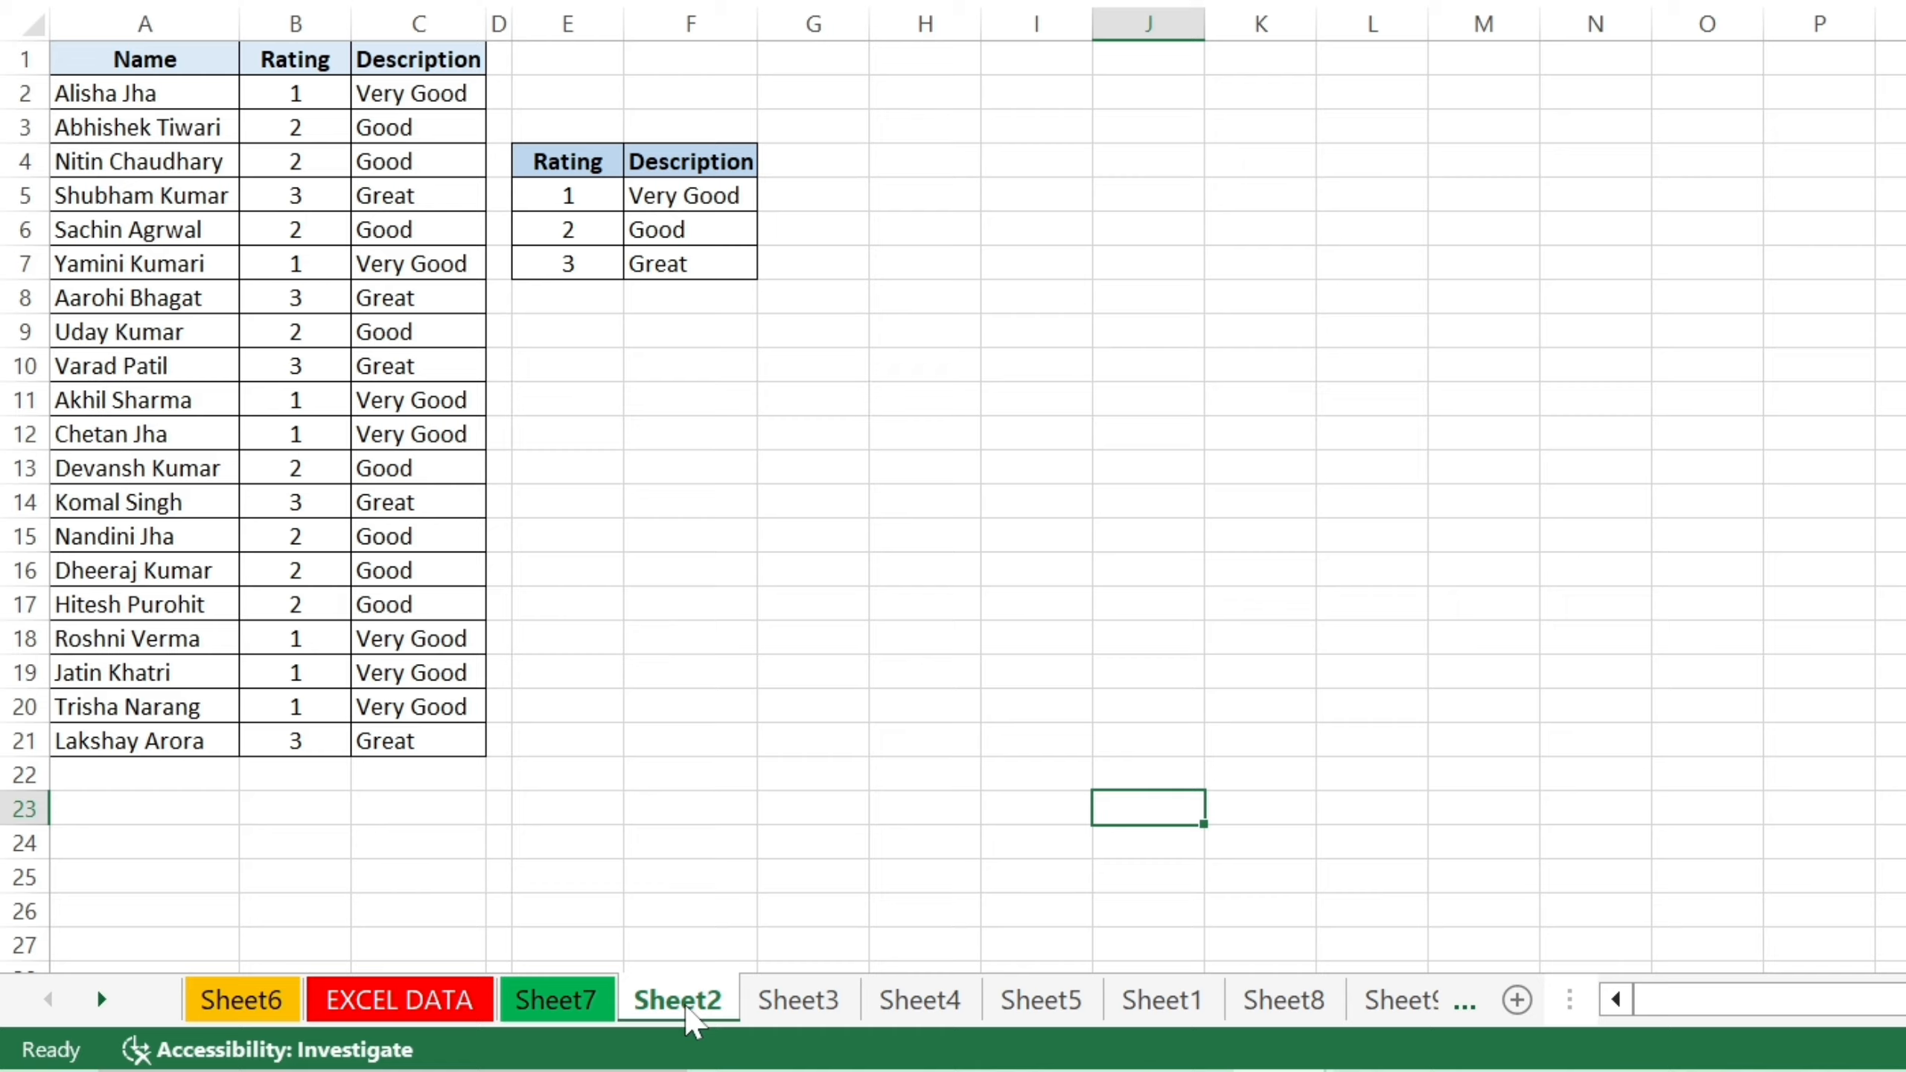
Open the context menu on the Sheet2 tab.
right_click(687, 1015)
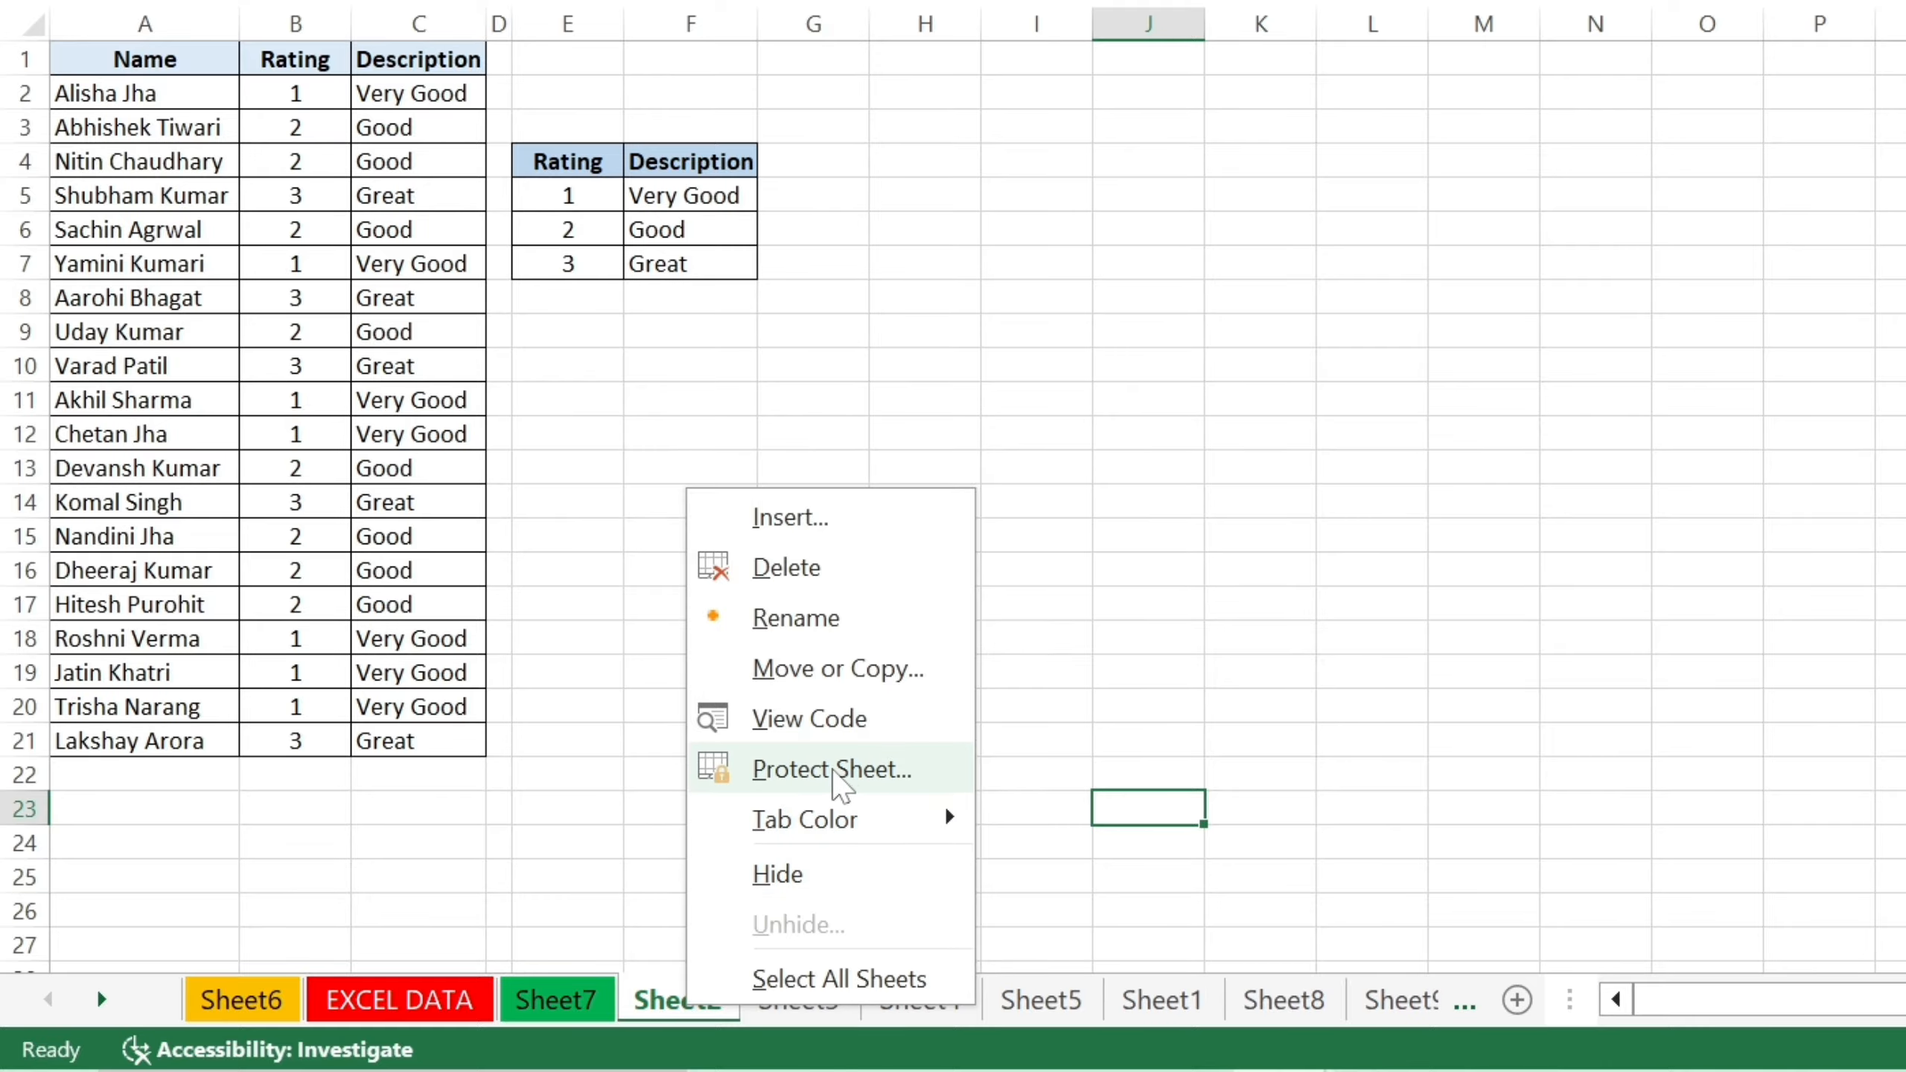
Protect Sheet2 with a password, entering it and confirming it a second time.
left_click(884, 785)
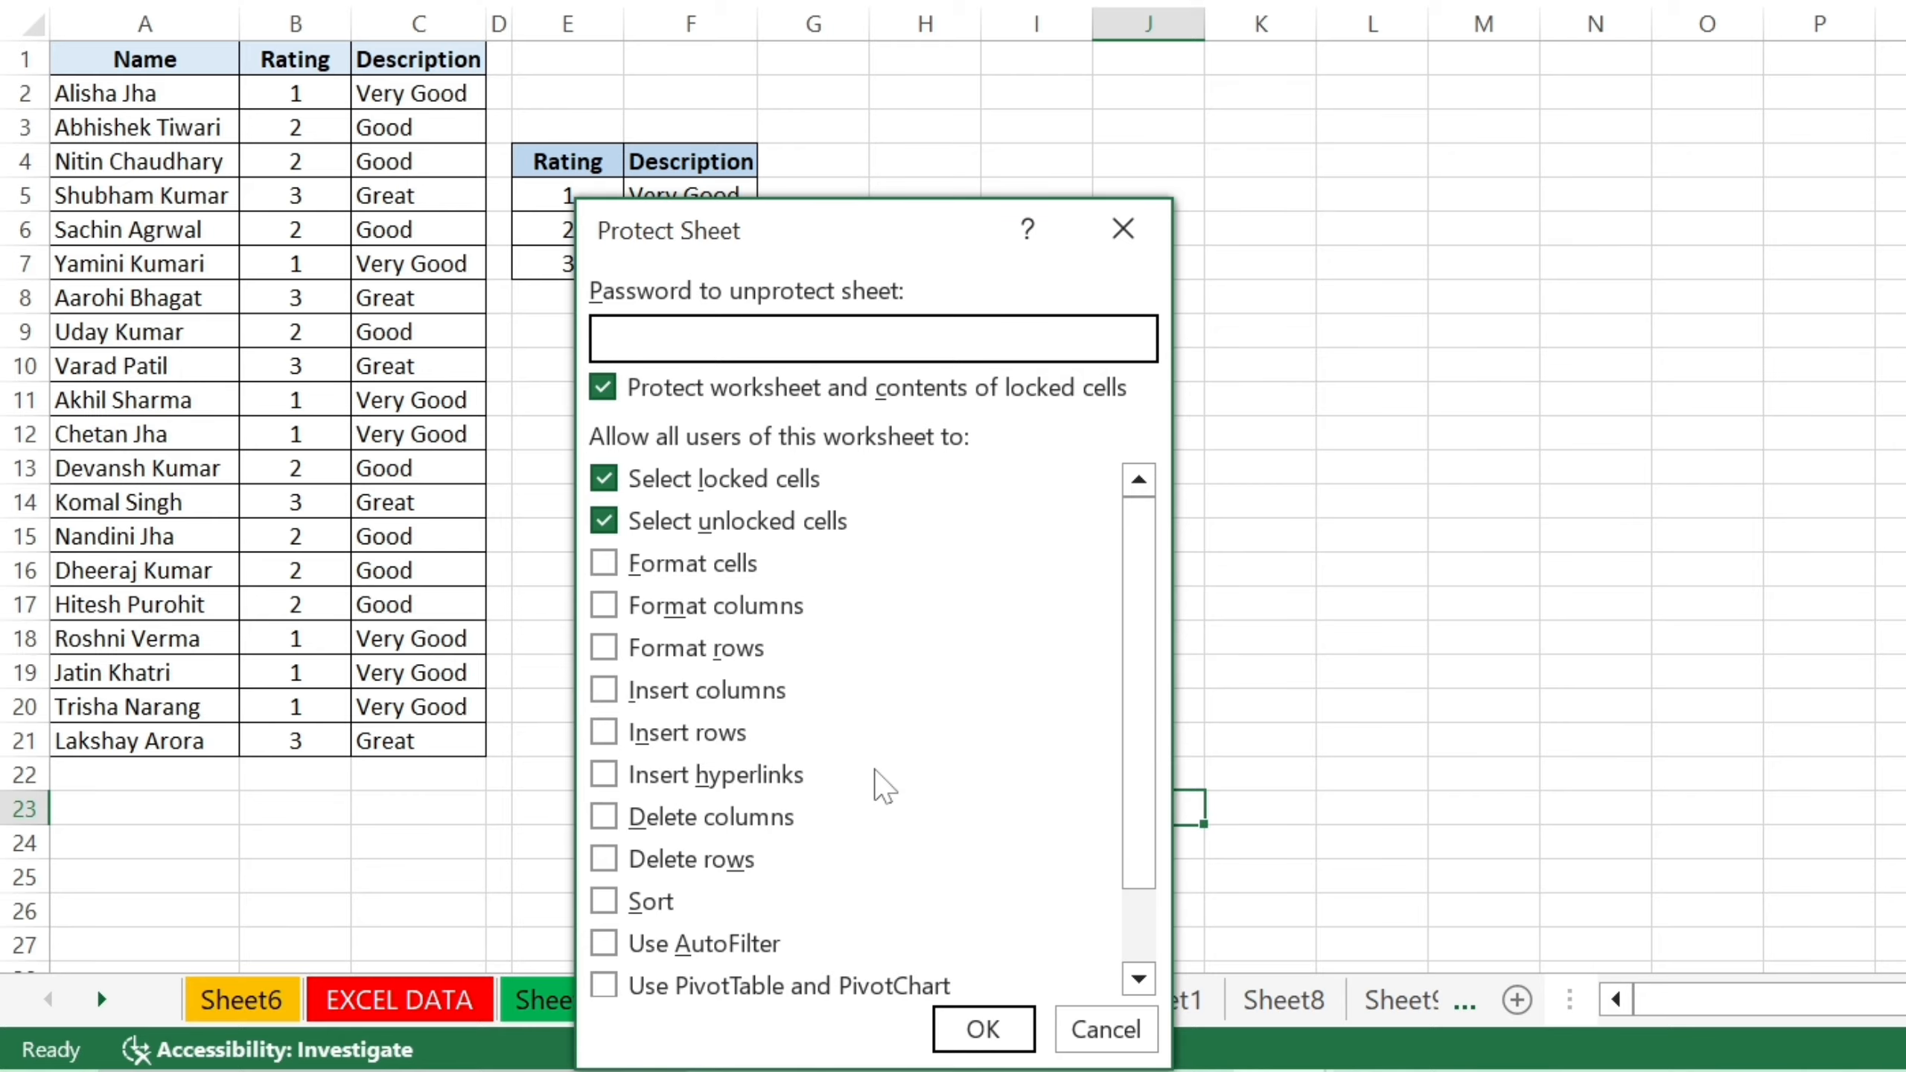
left_click_drag(832, 218, 985, 2)
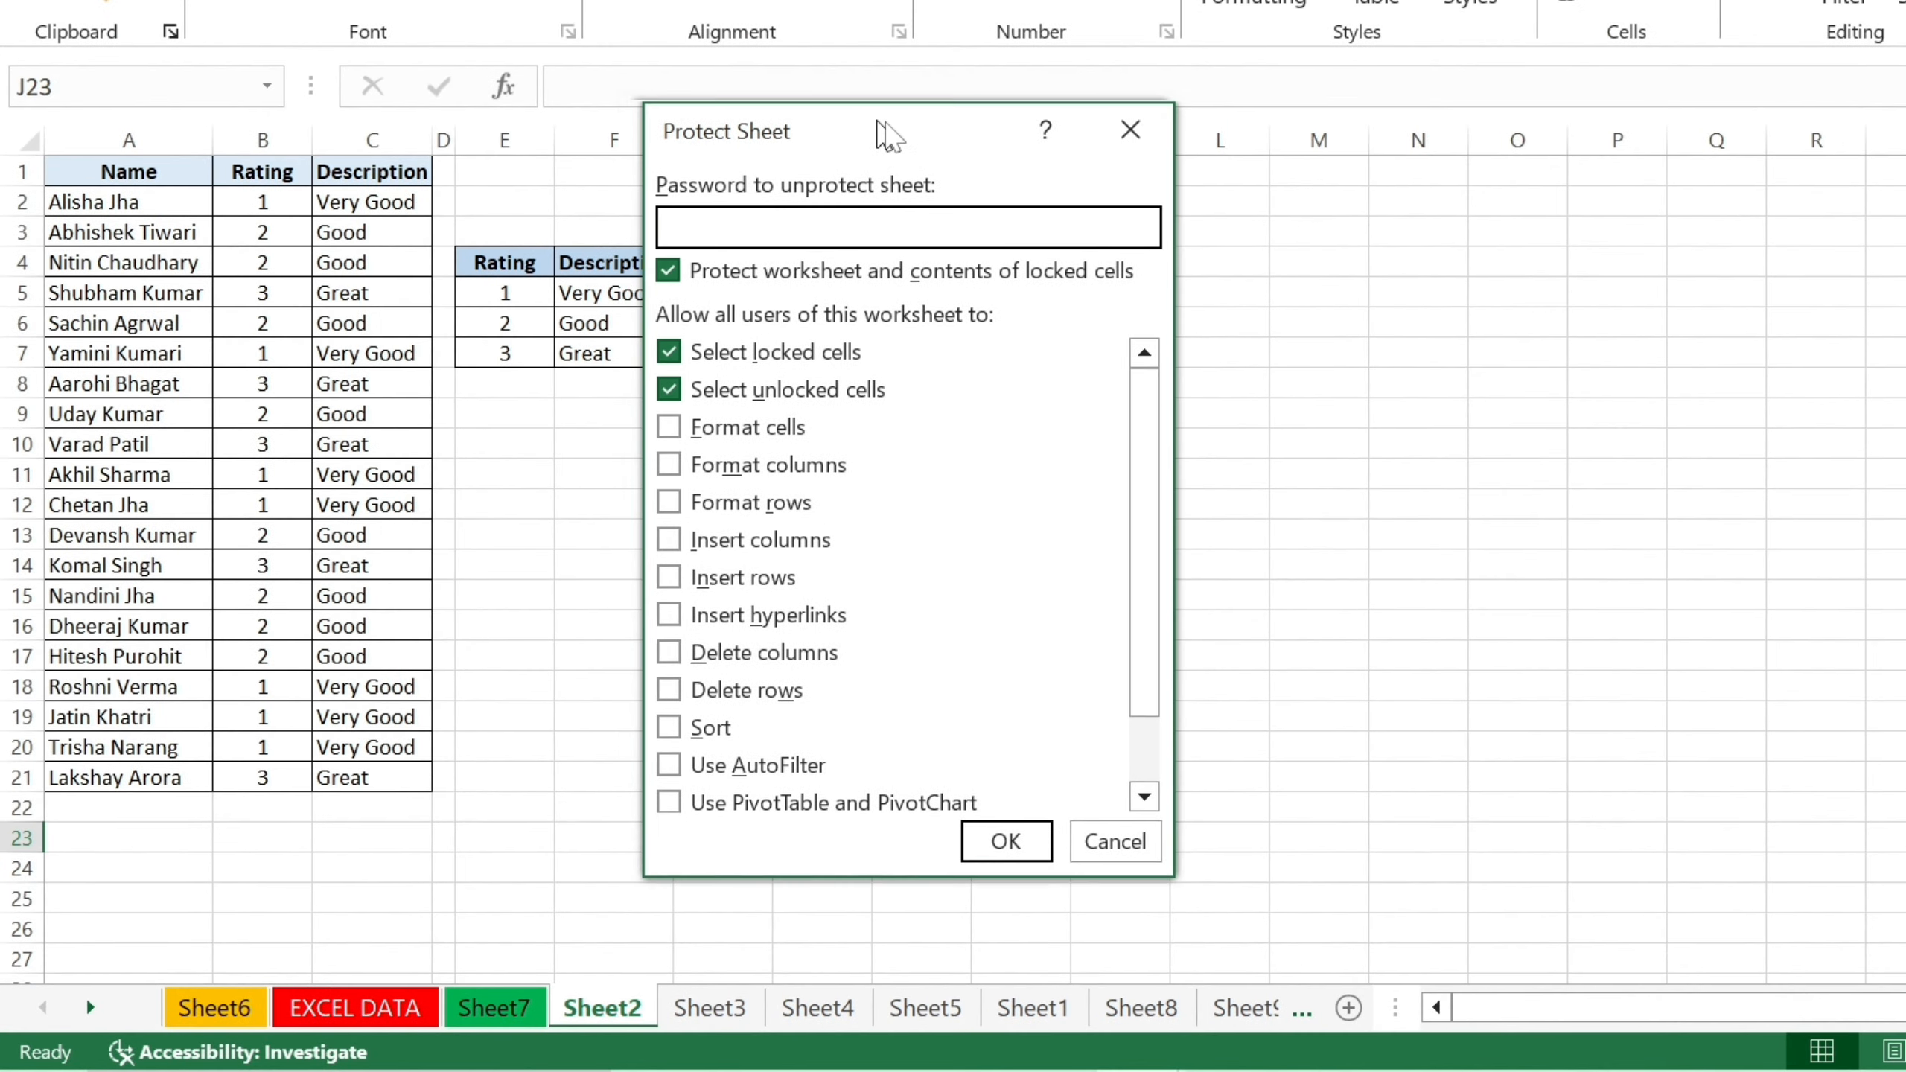
left_click_drag(876, 120, 947, 138)
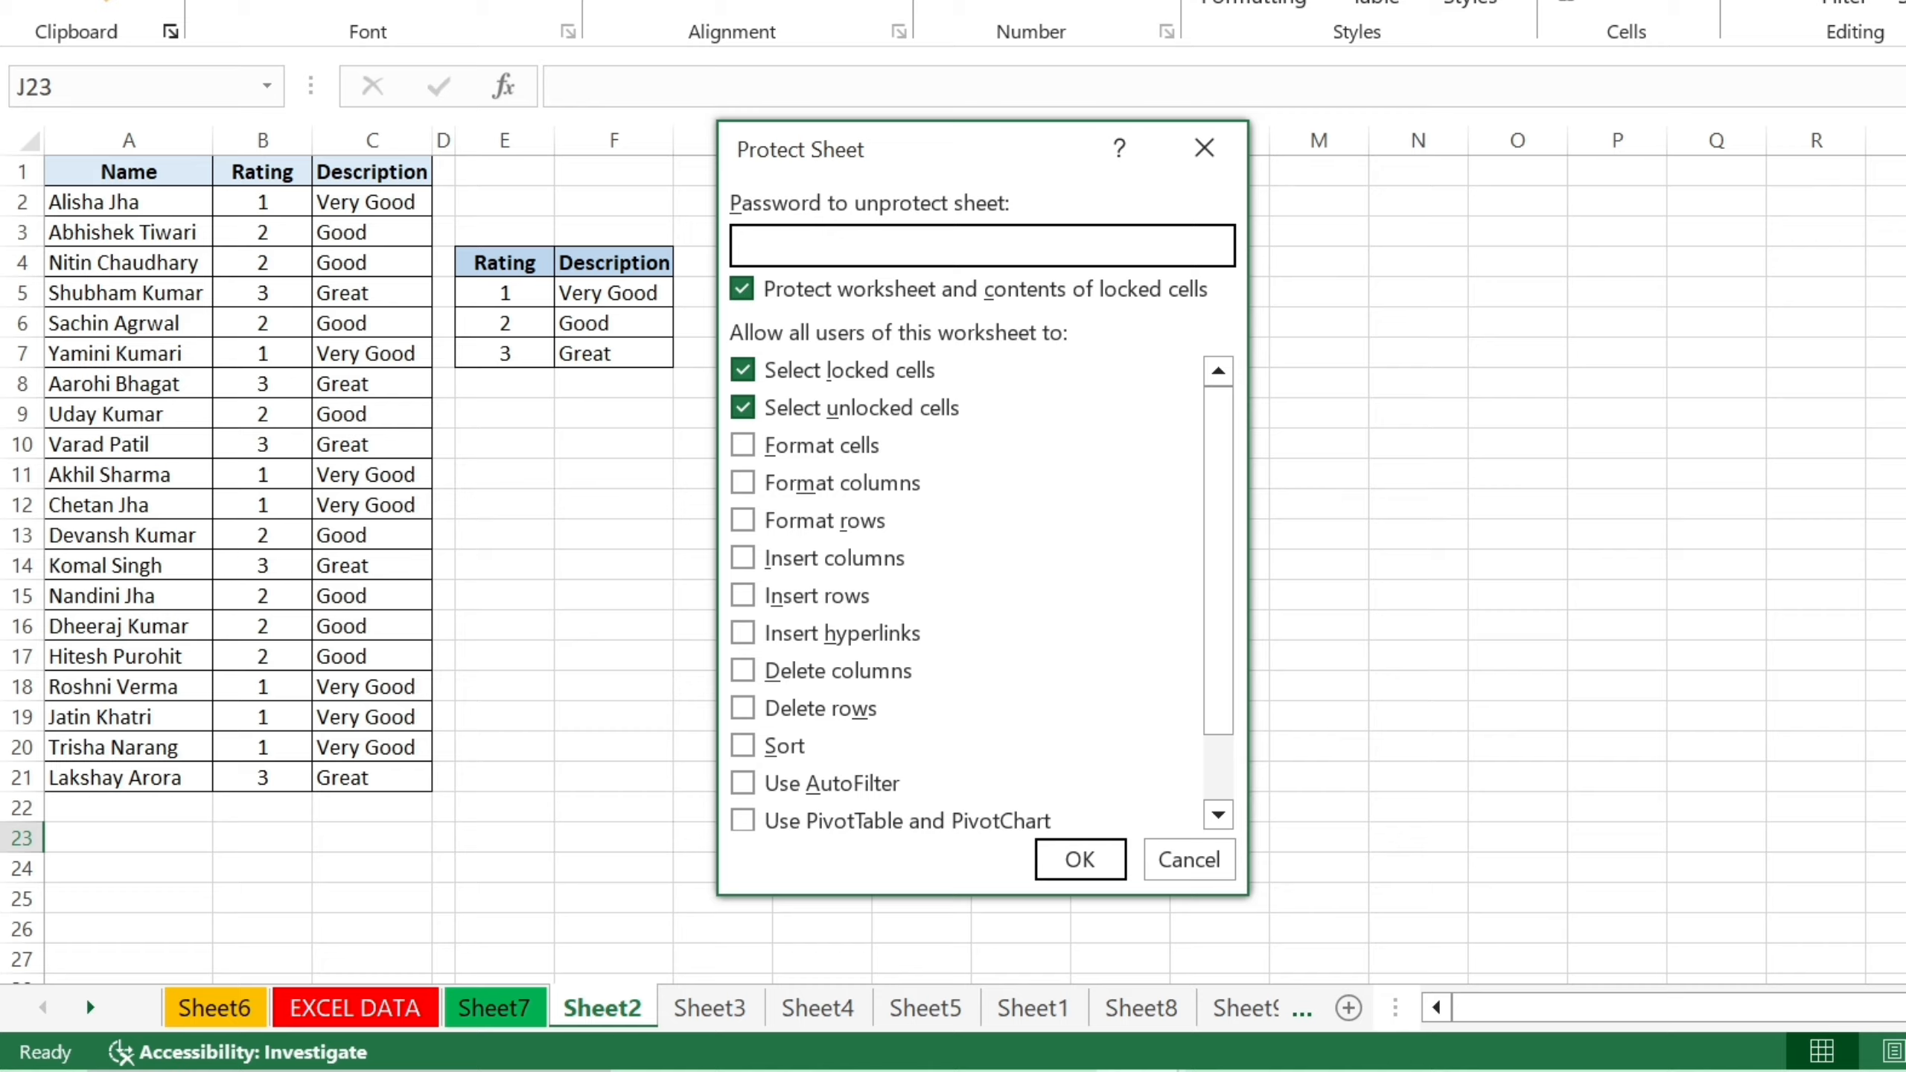
type("12")
left_click_drag(1222, 556, 1225, 489)
left_click(1079, 860)
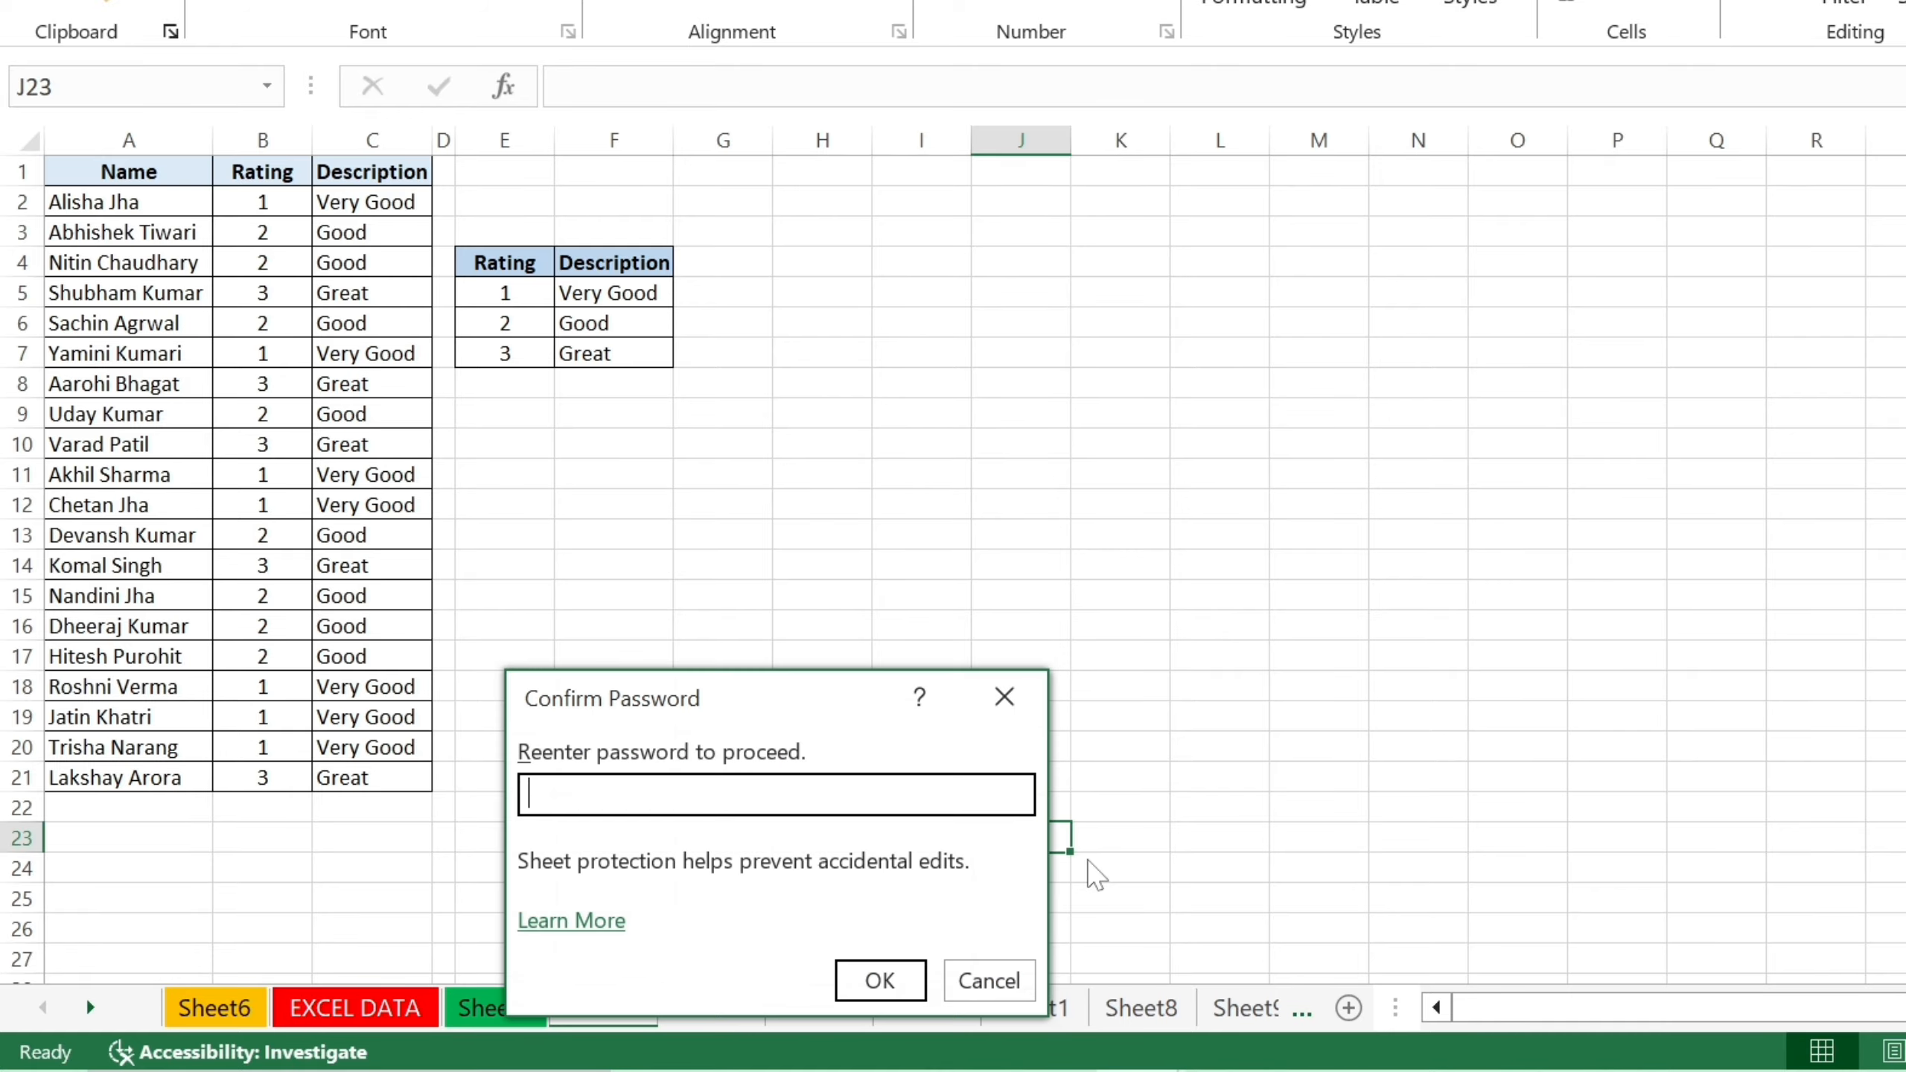
left_click_drag(776, 691, 811, 489)
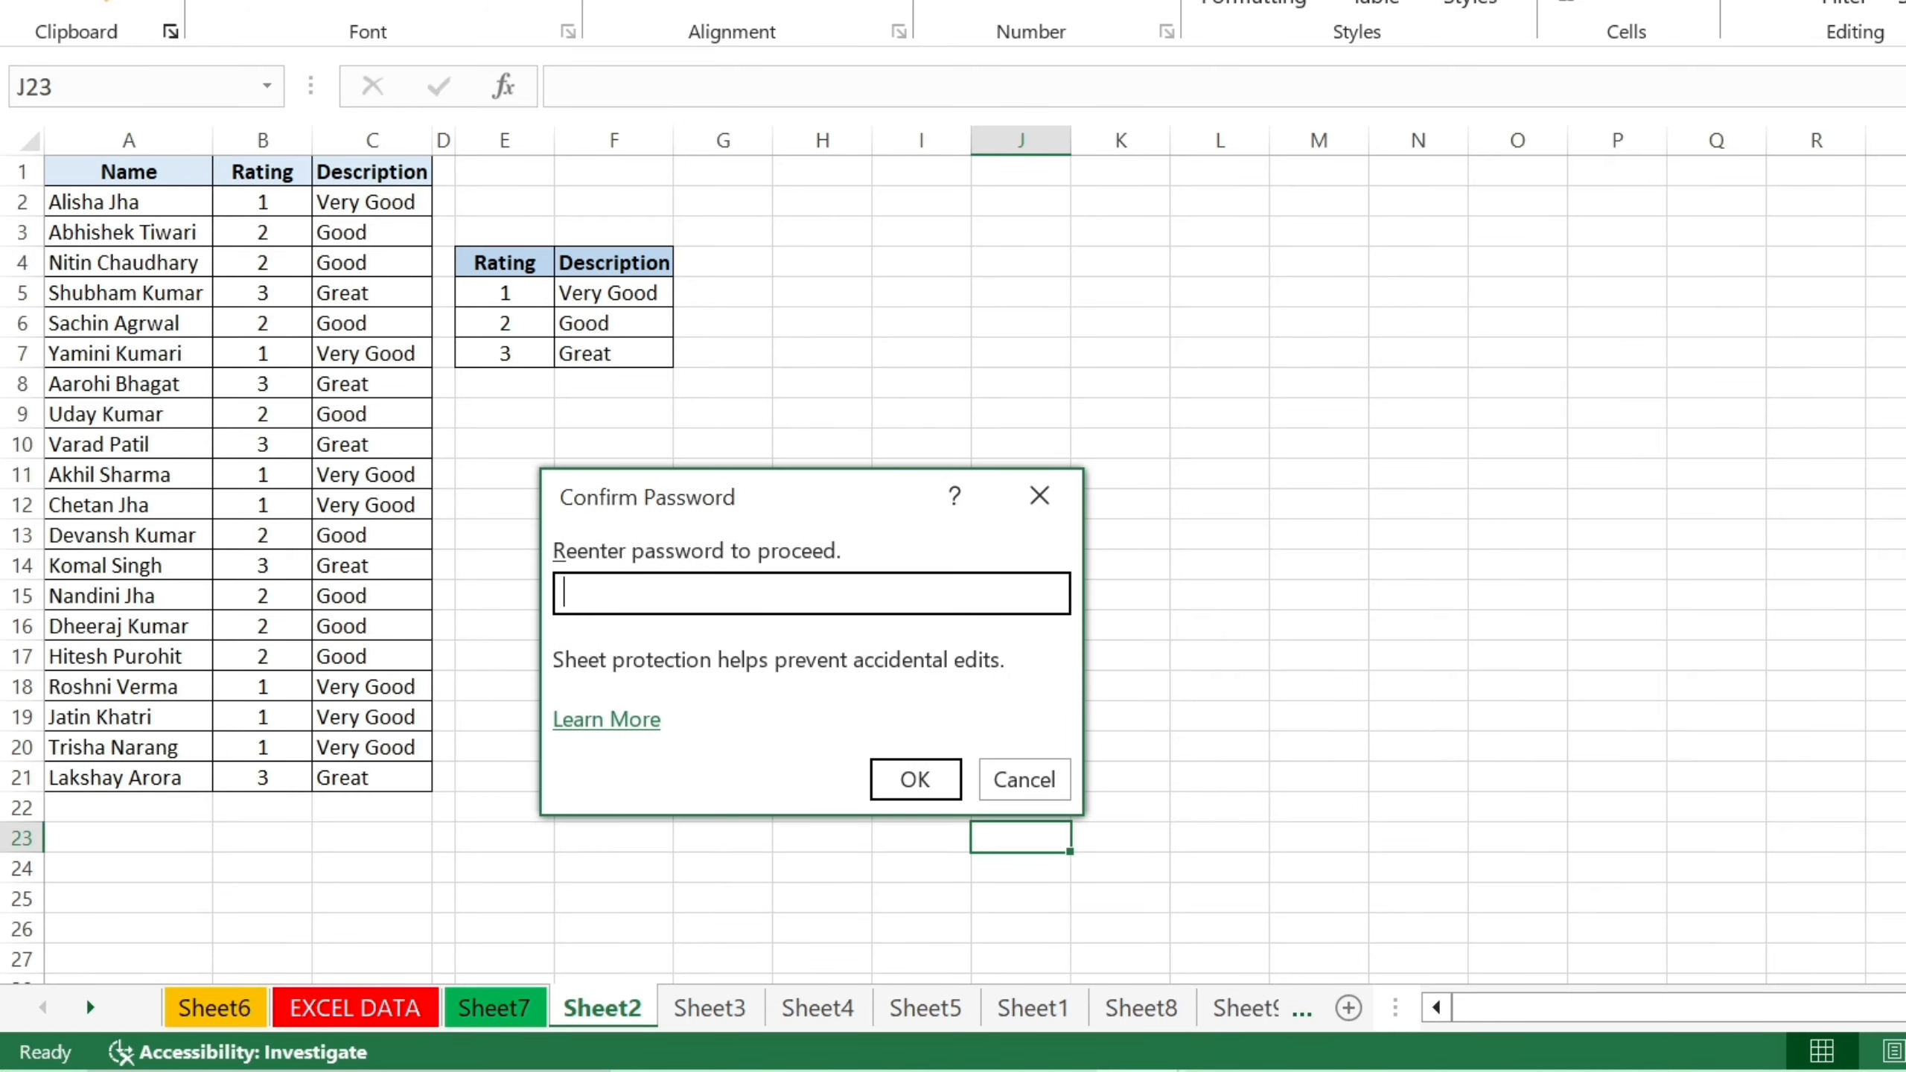
type("12")
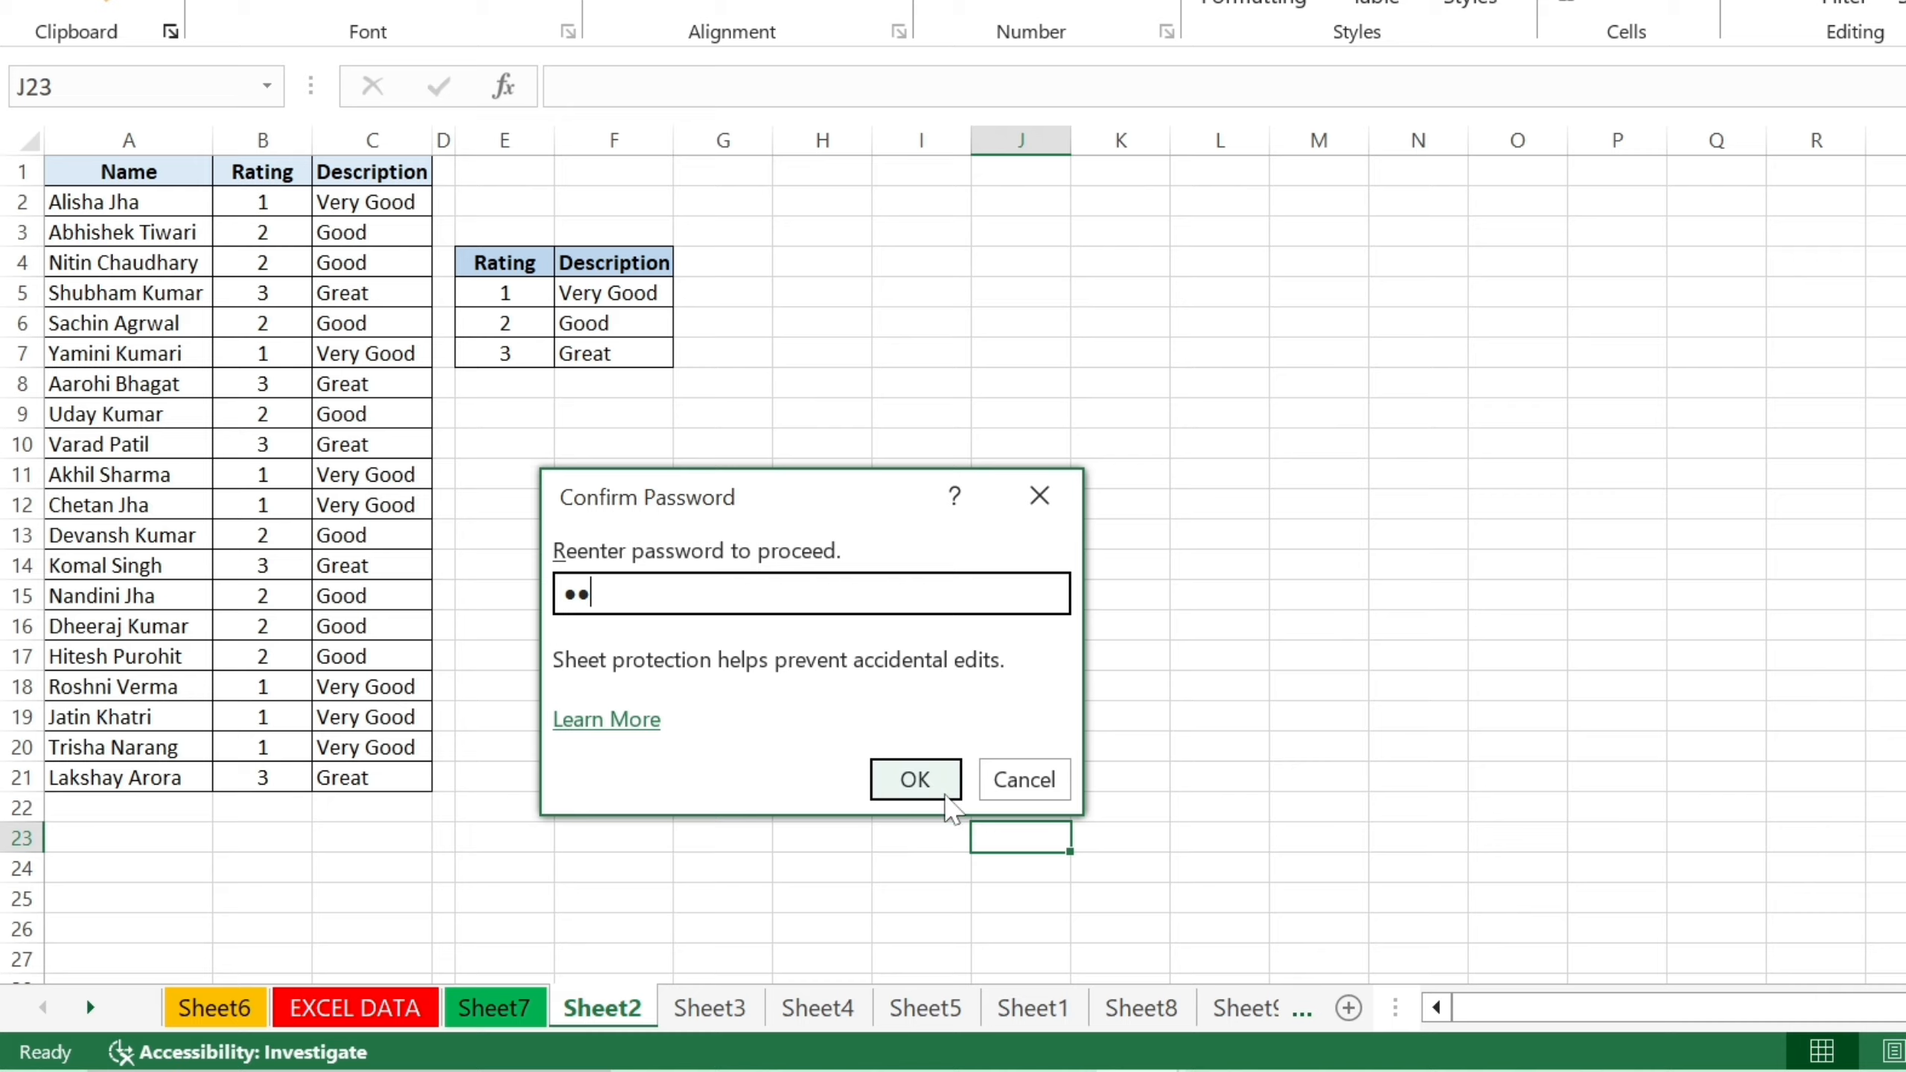
left_click(915, 779)
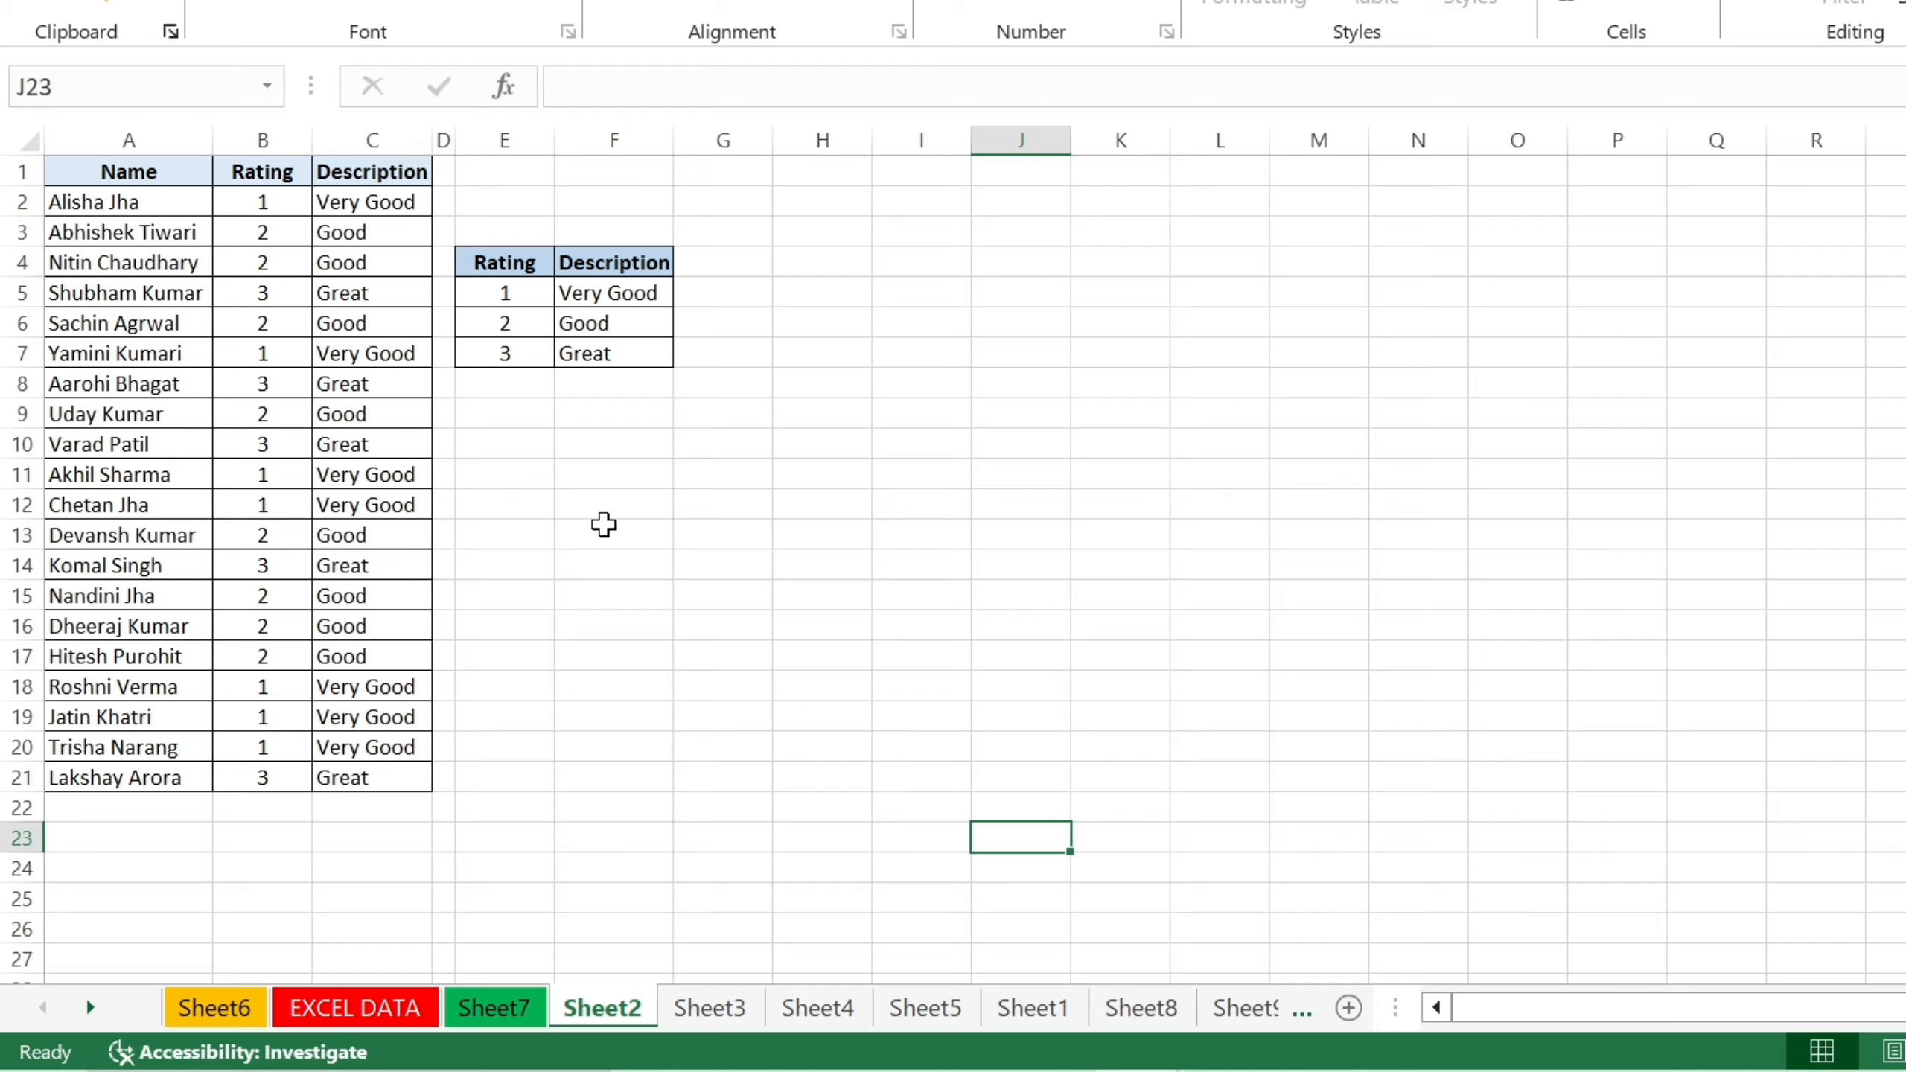
left_click(791, 534)
double_click(798, 542)
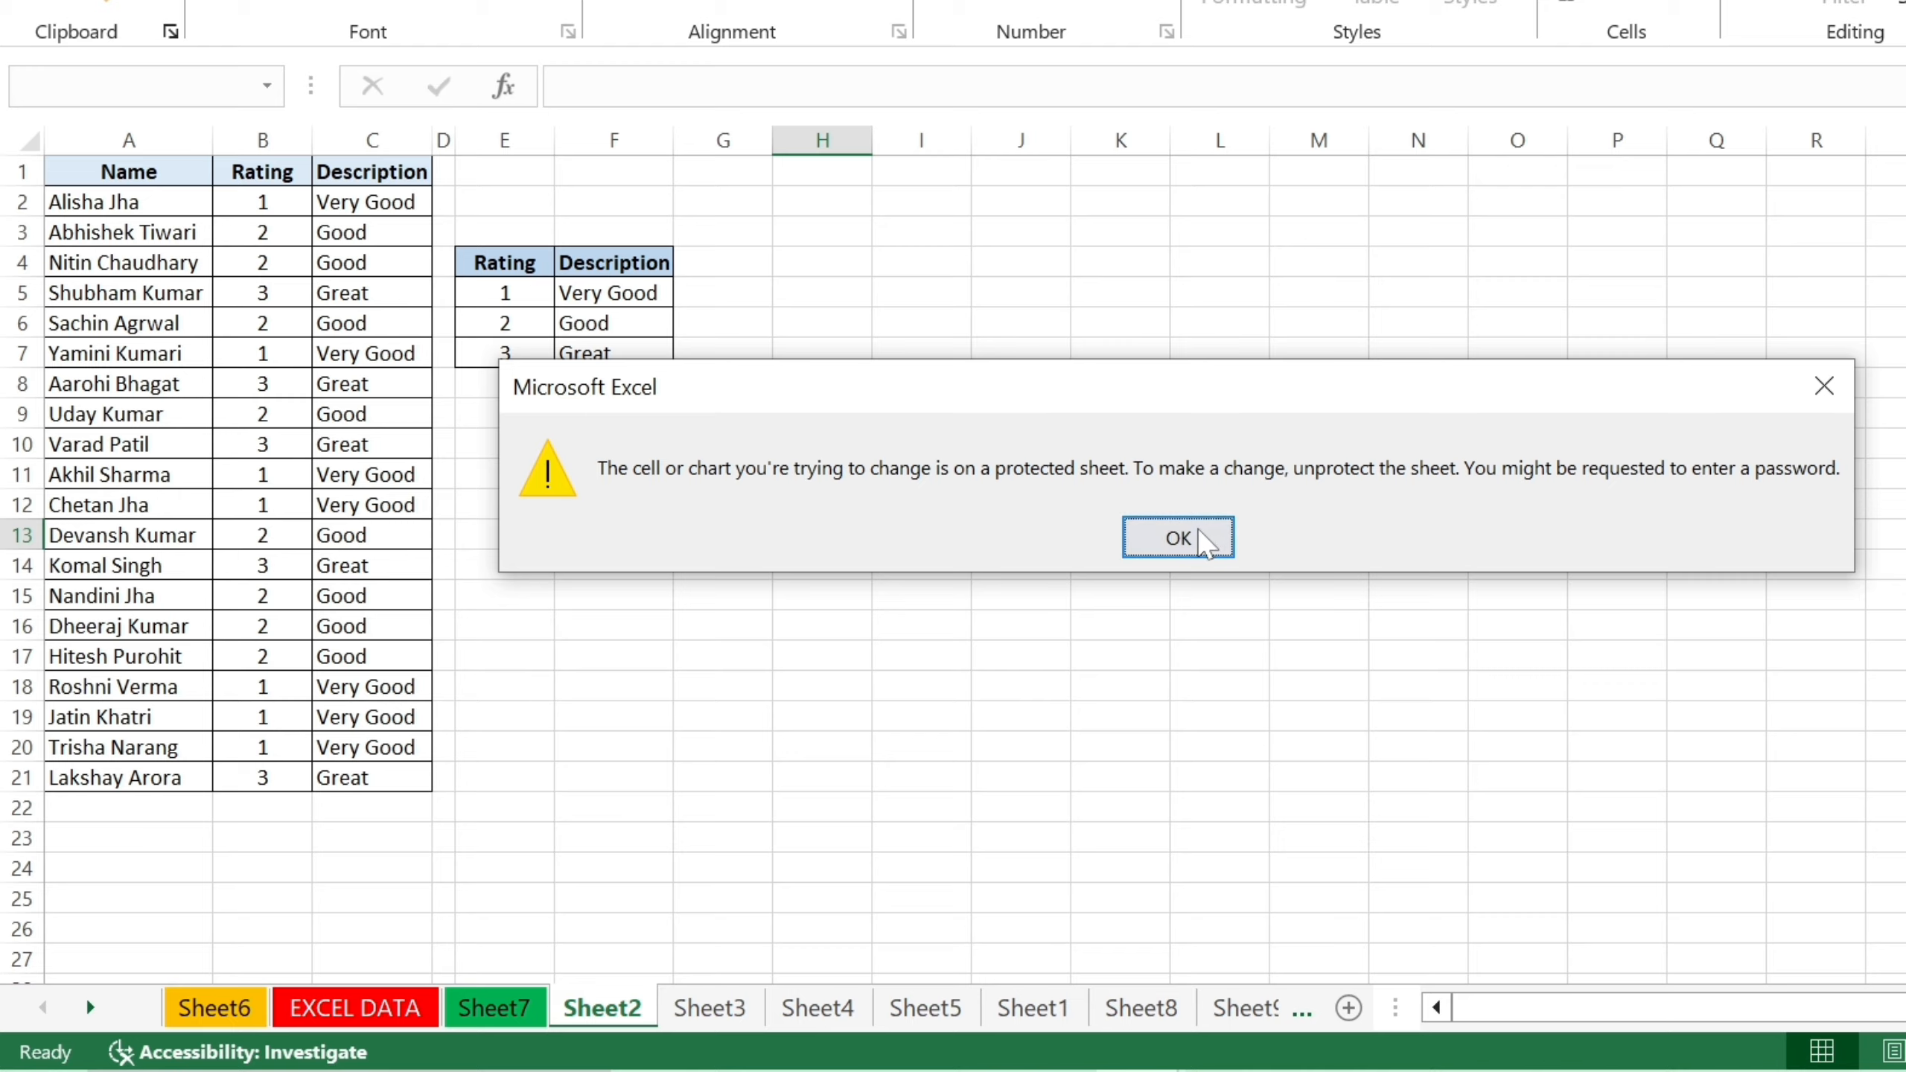
left_click(1178, 536)
left_click(357, 437)
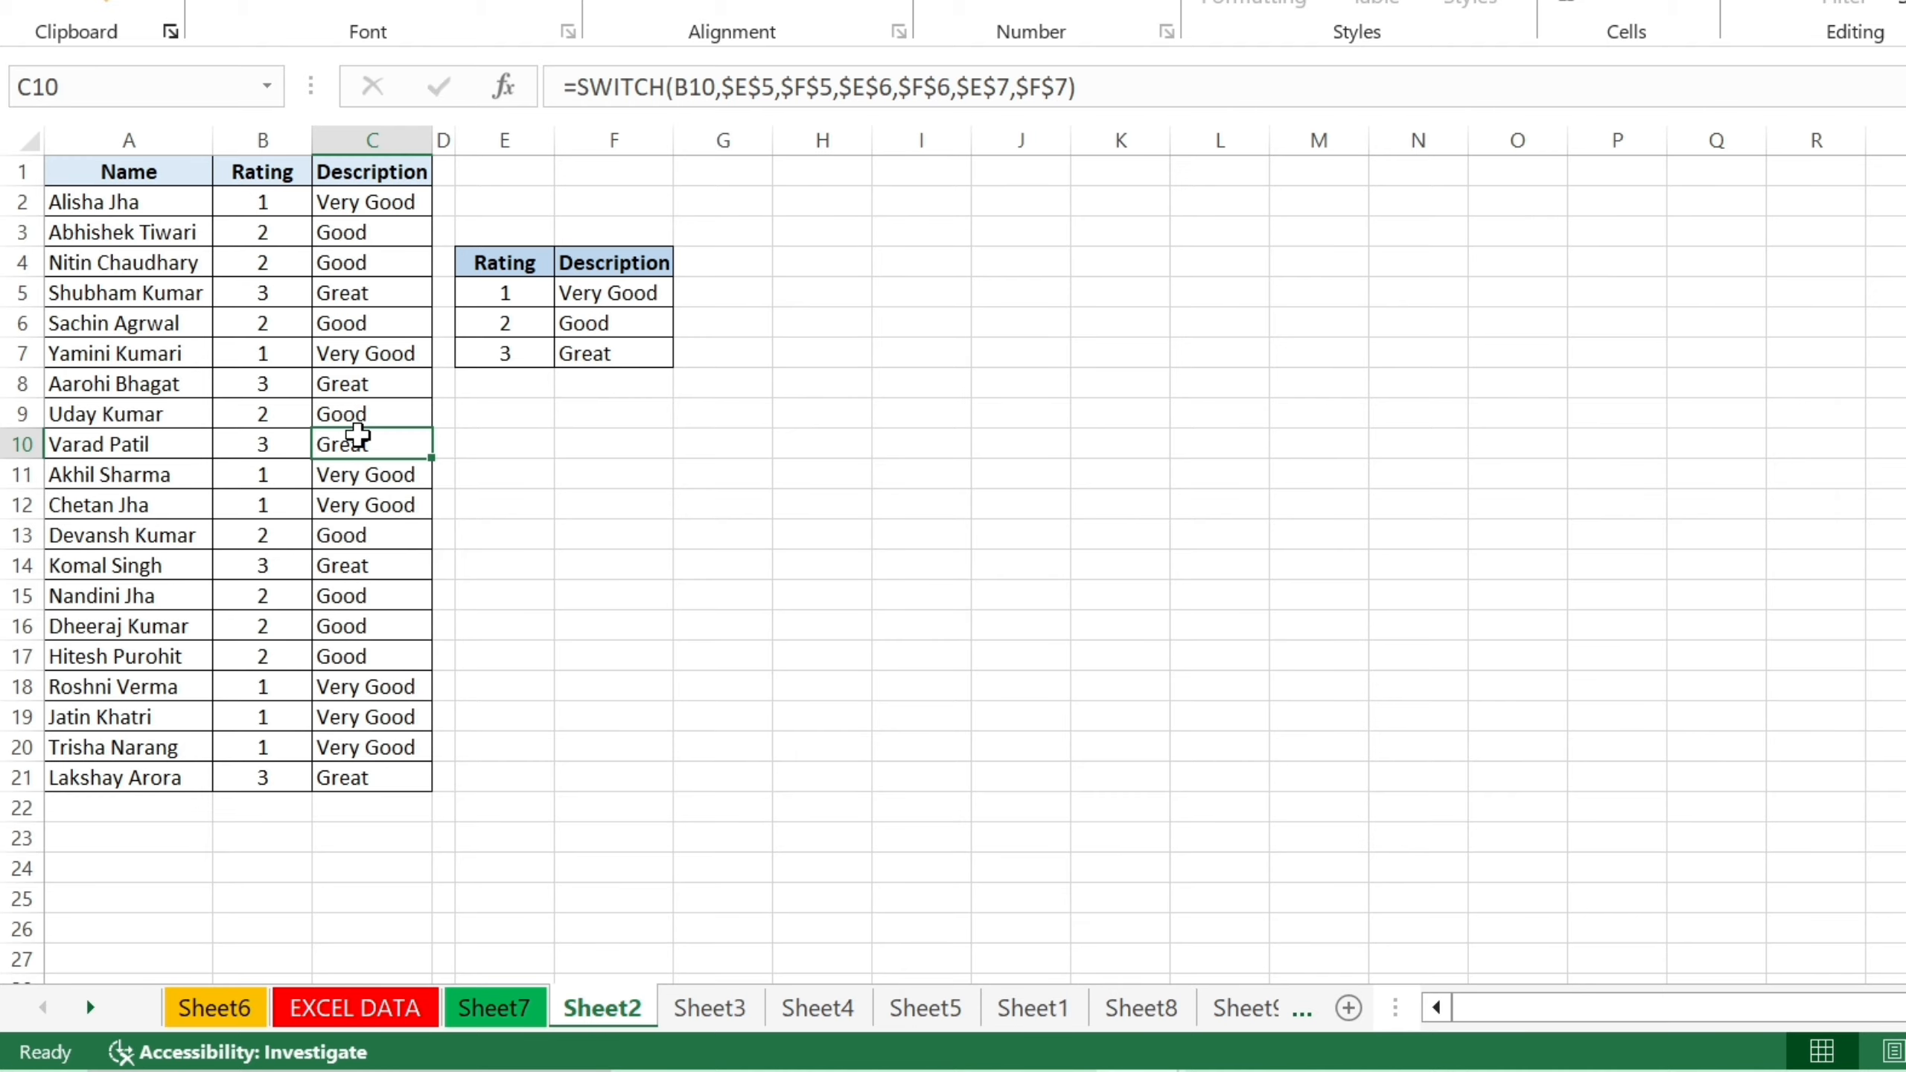
left_click(353, 511)
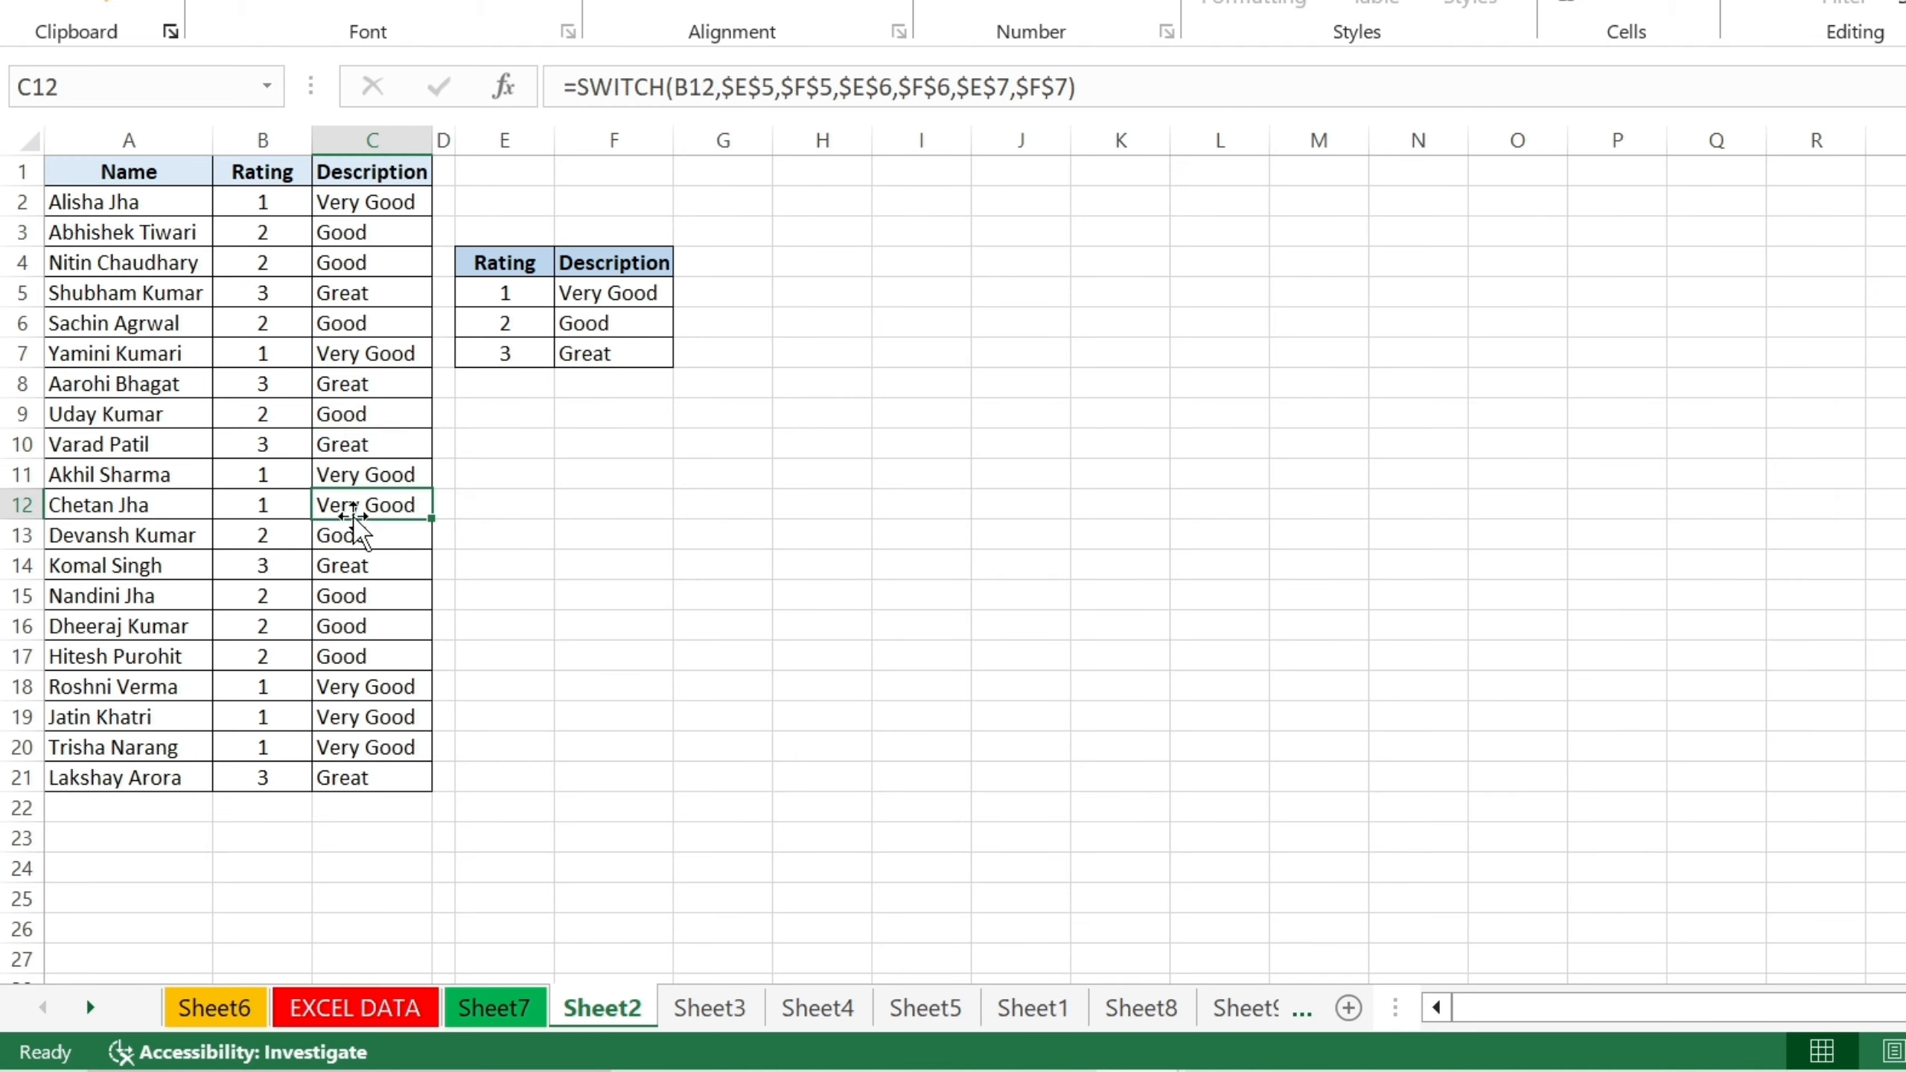
double_click(354, 517)
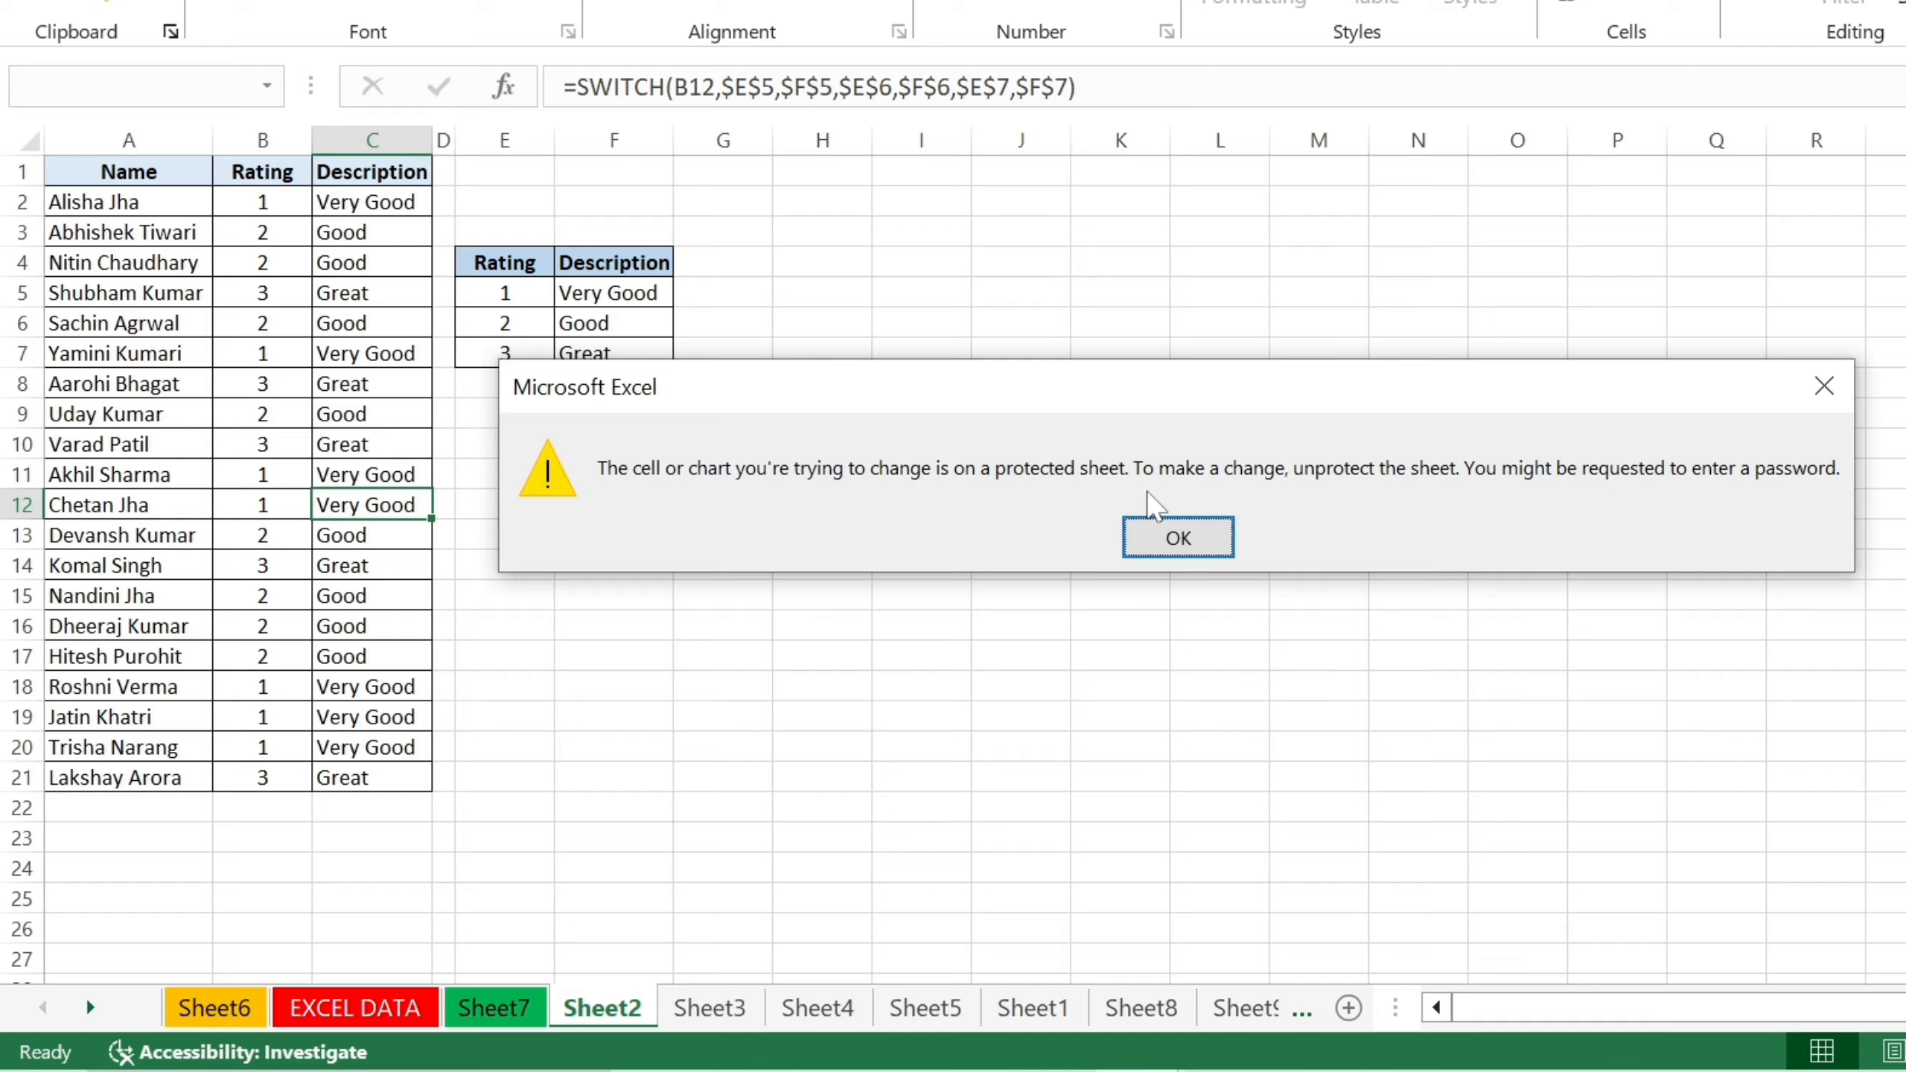
left_click(1171, 546)
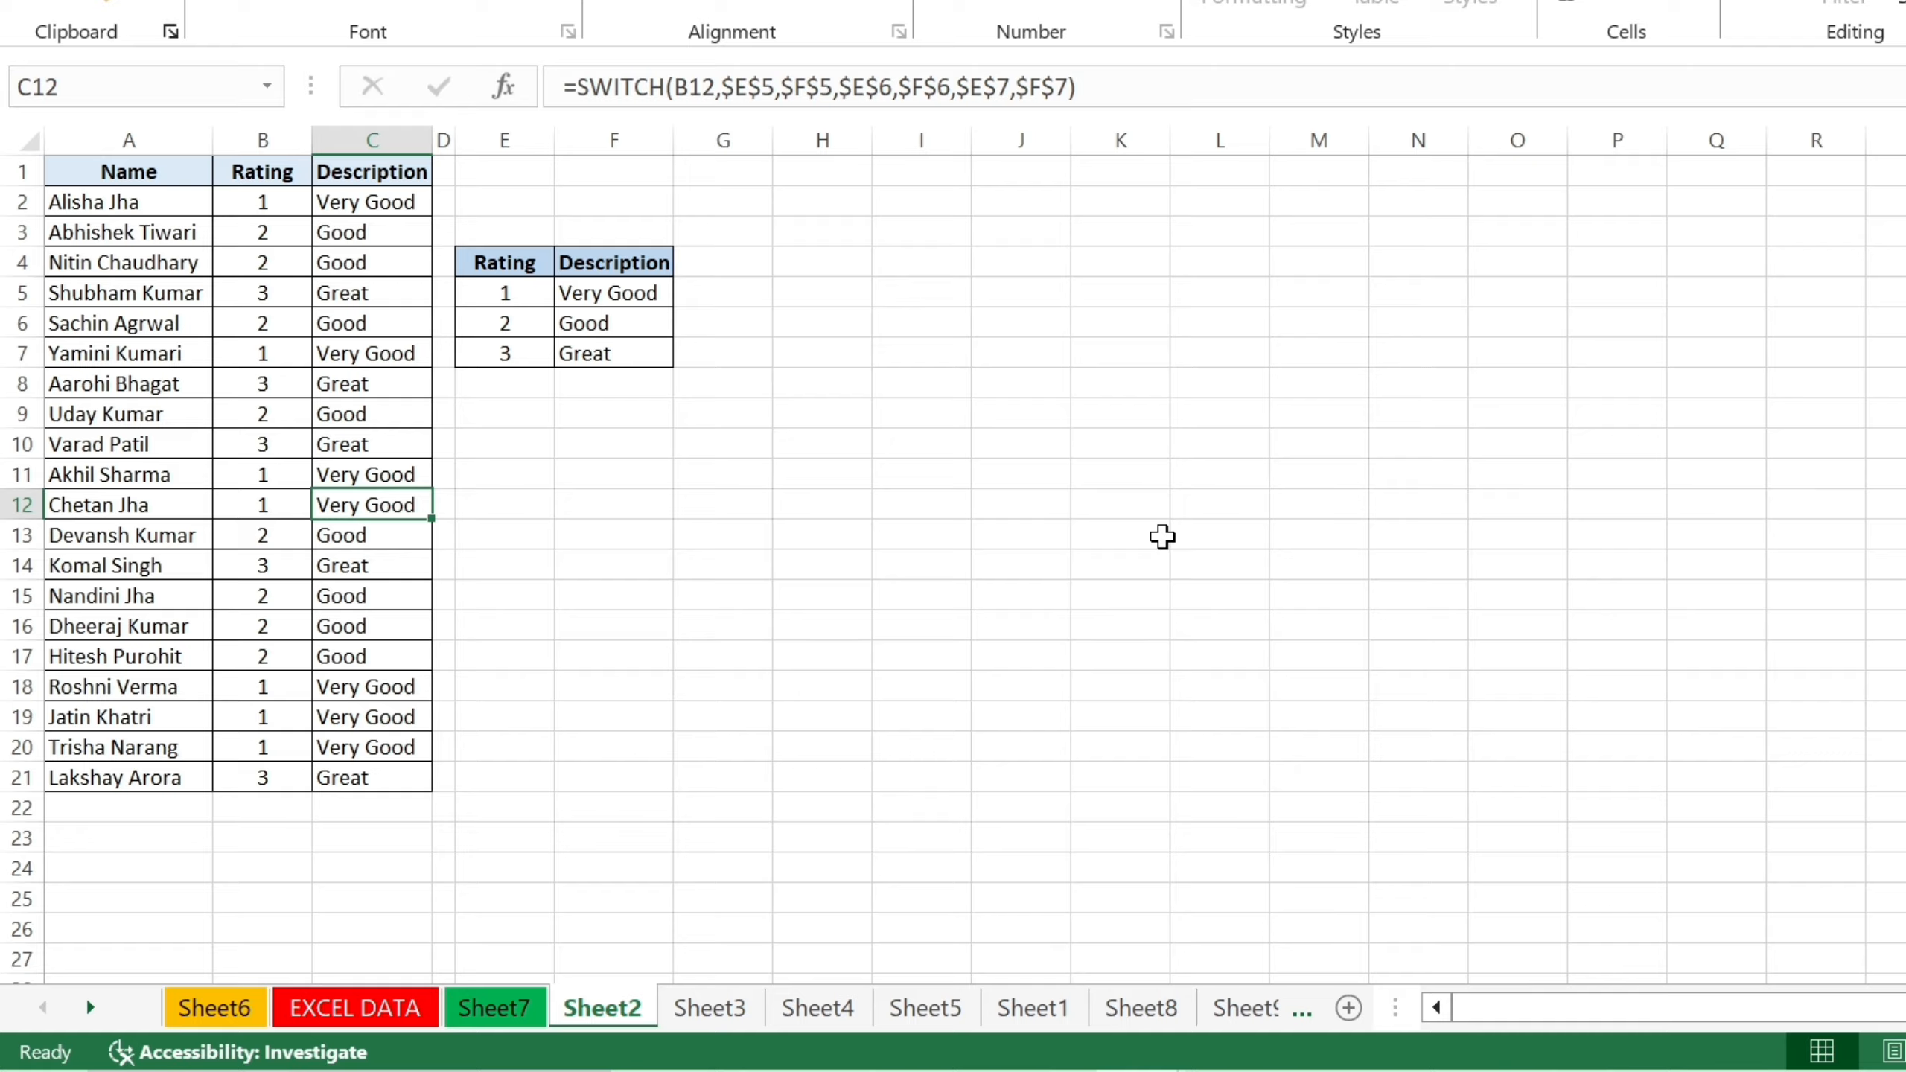
Switch to the Sheet3 Date list and bring up its tab context menu.
left_click(709, 1014)
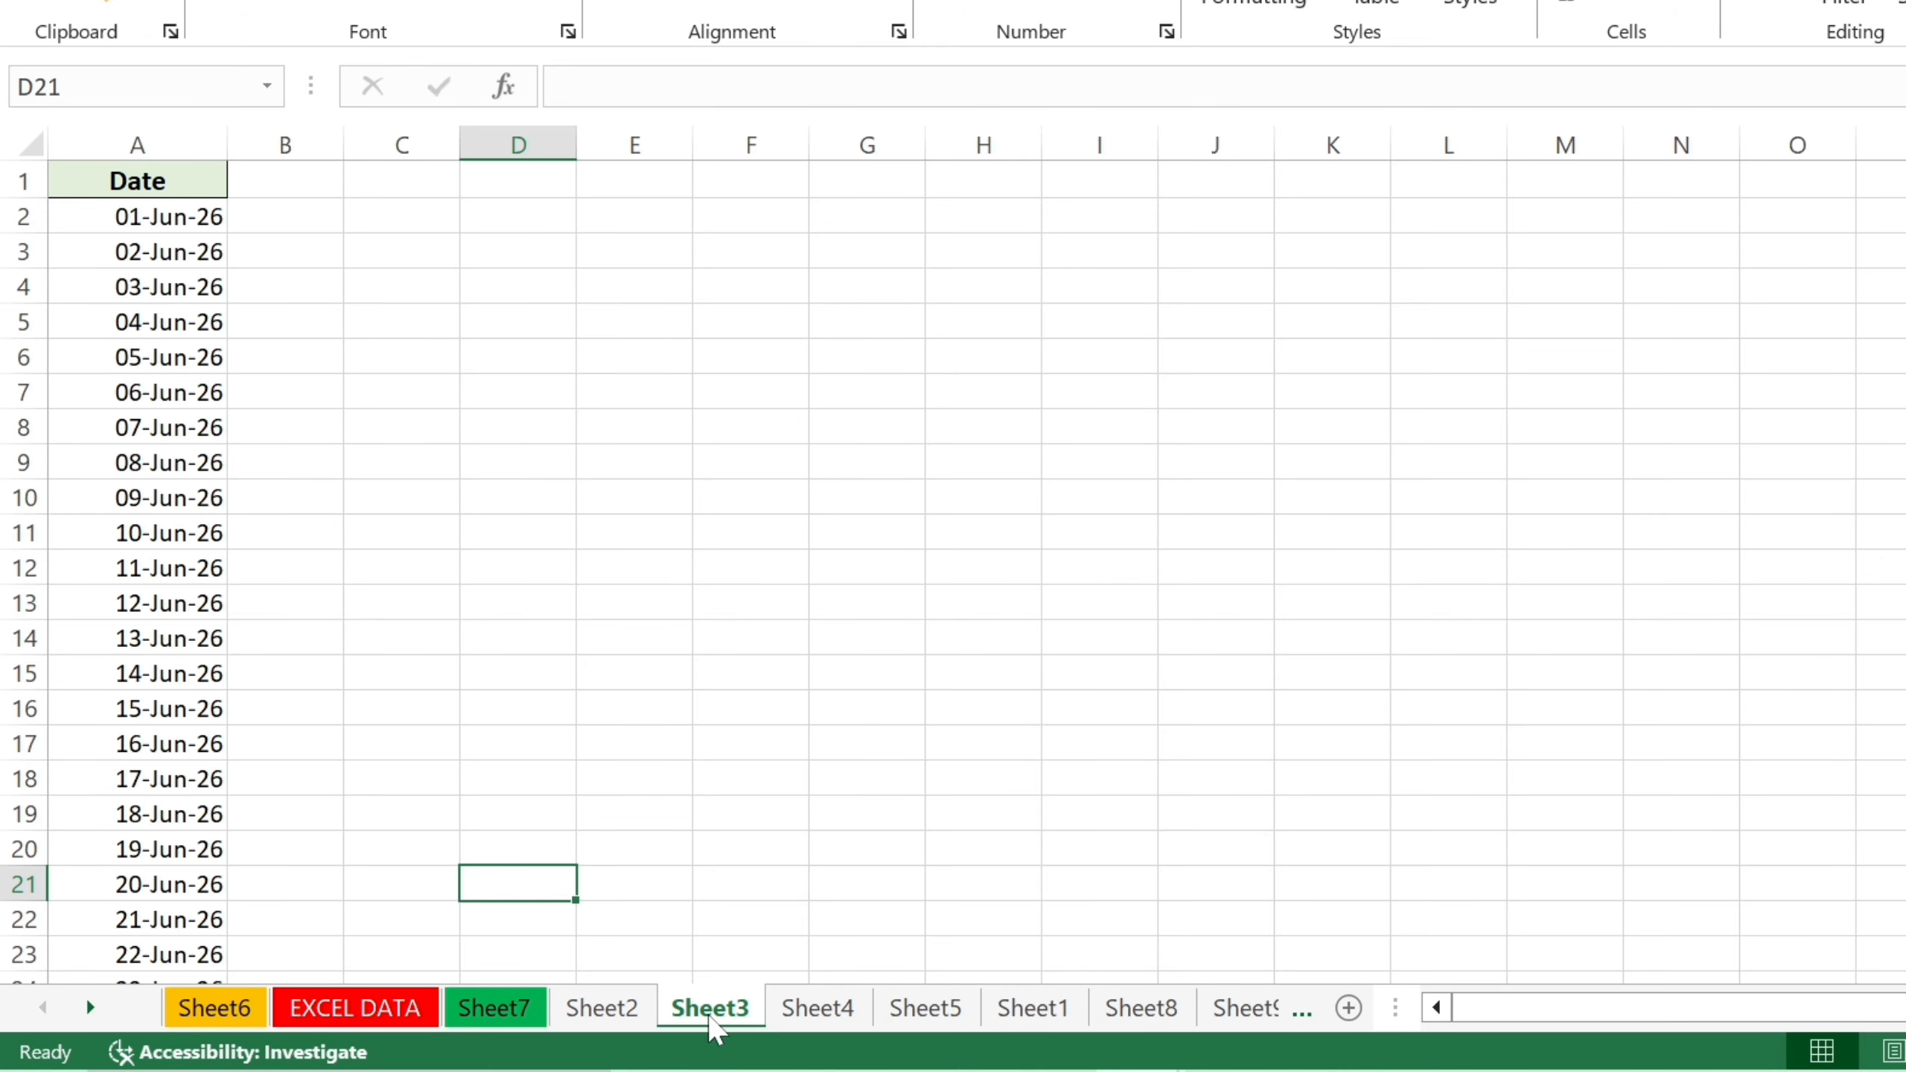
right_click(711, 1025)
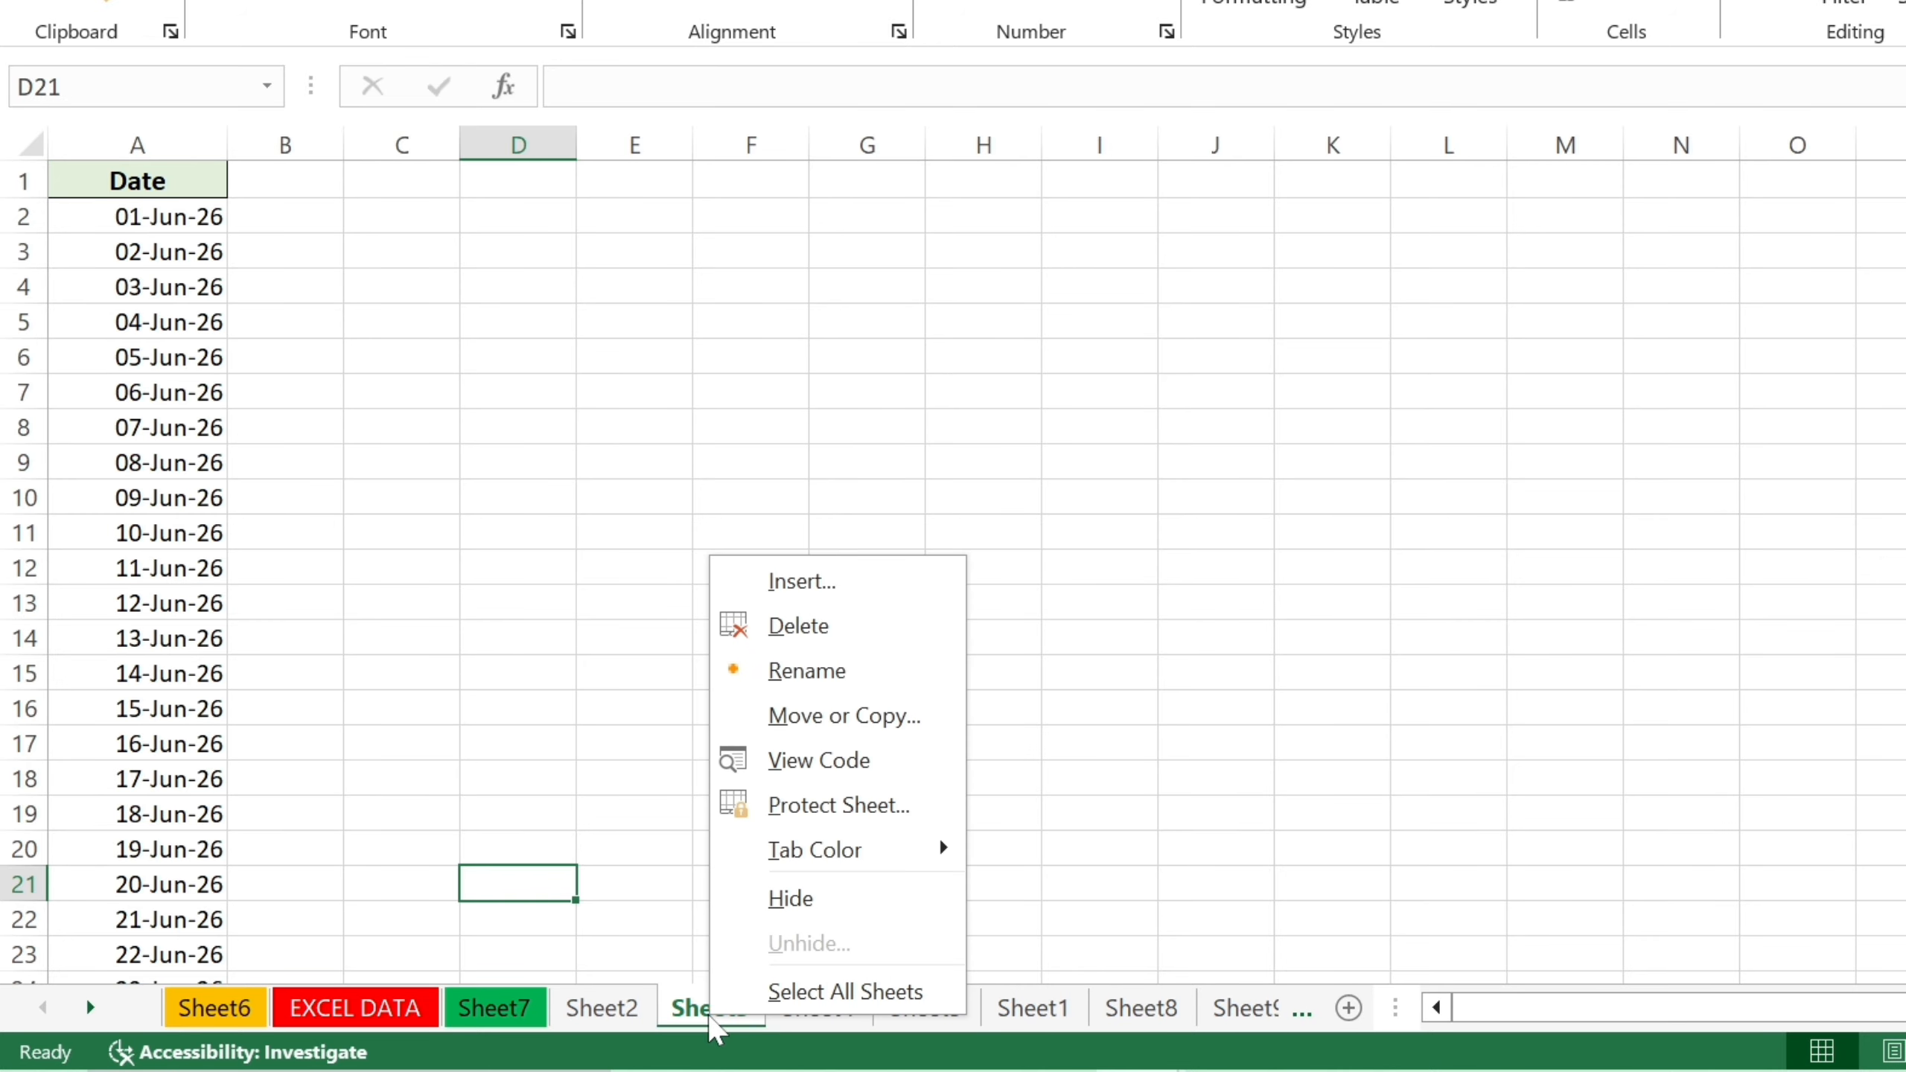
Protect Sheet3 with a password through Home > Format > Protect Sheet, confirming the password.
left_click(703, 1019)
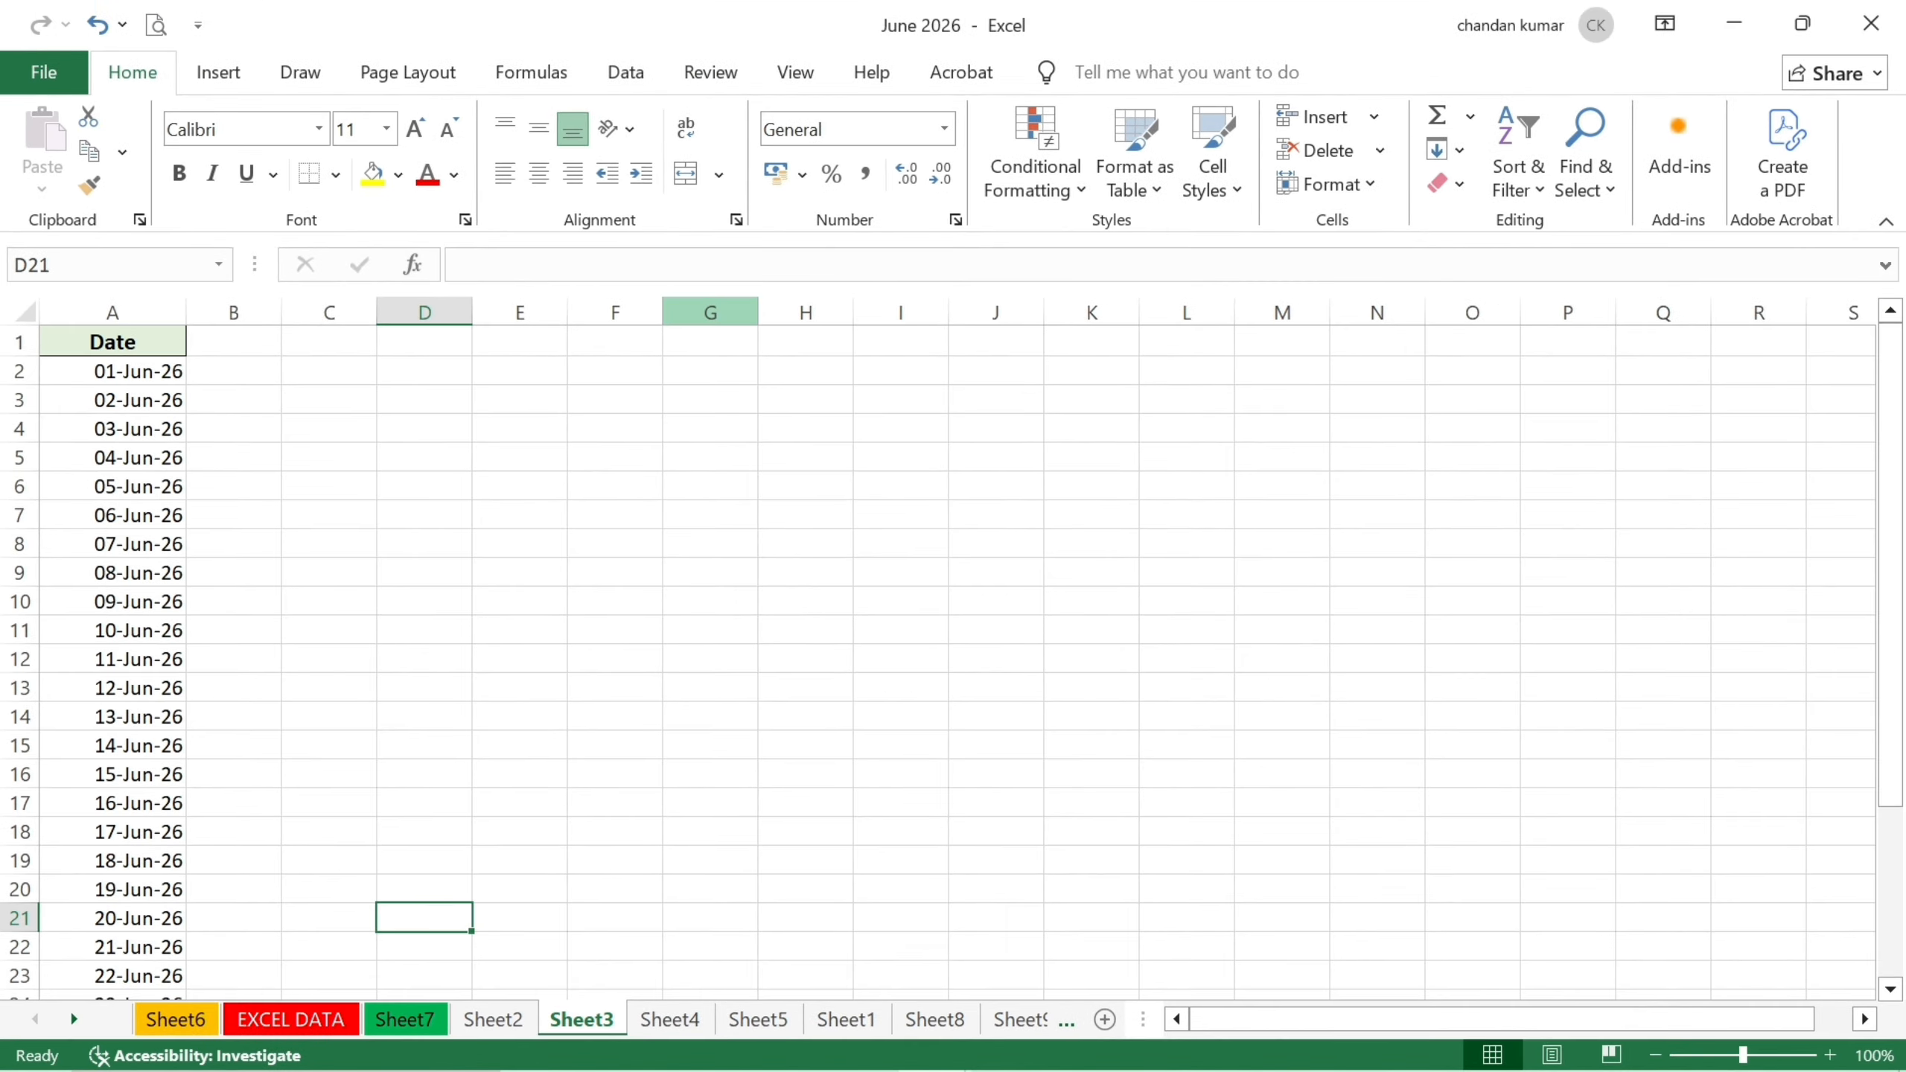
left_click(1331, 188)
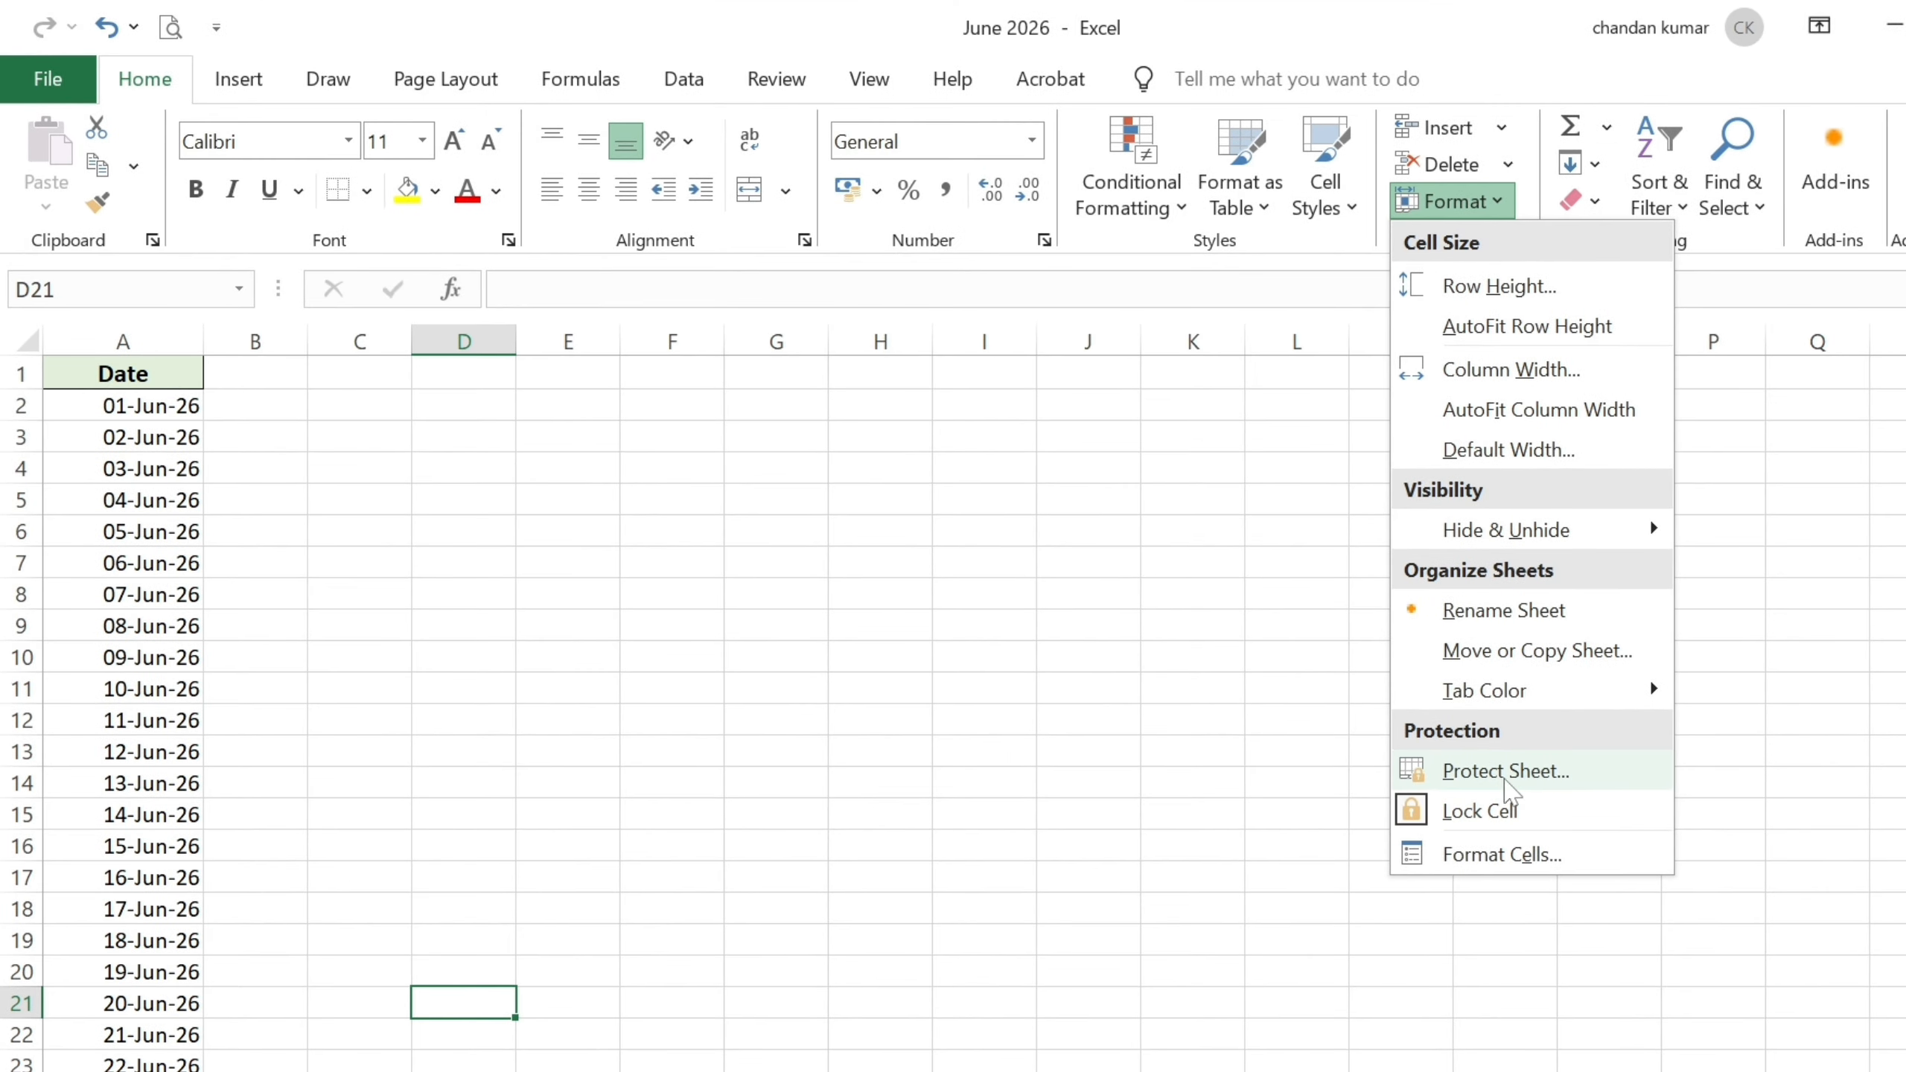
left_click(1493, 782)
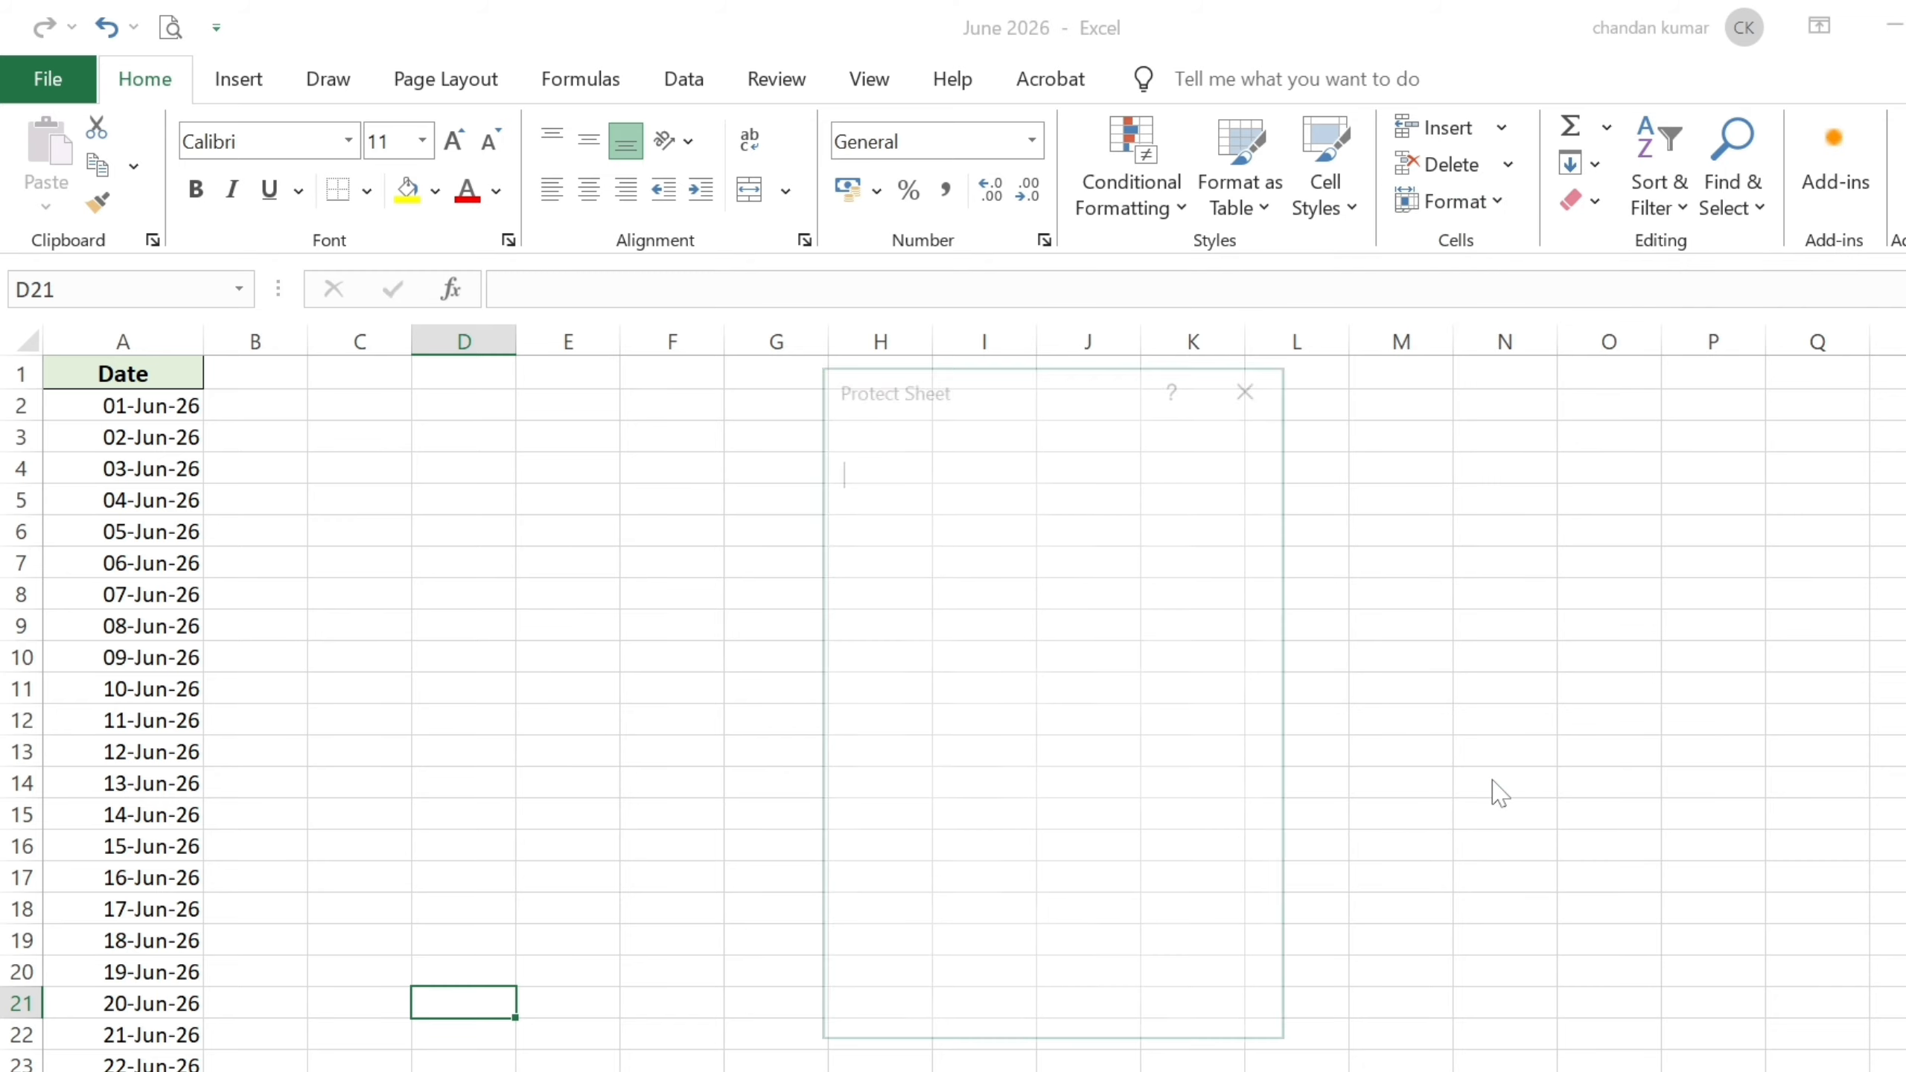
left_click_drag(1006, 376, 968, 296)
type("12")
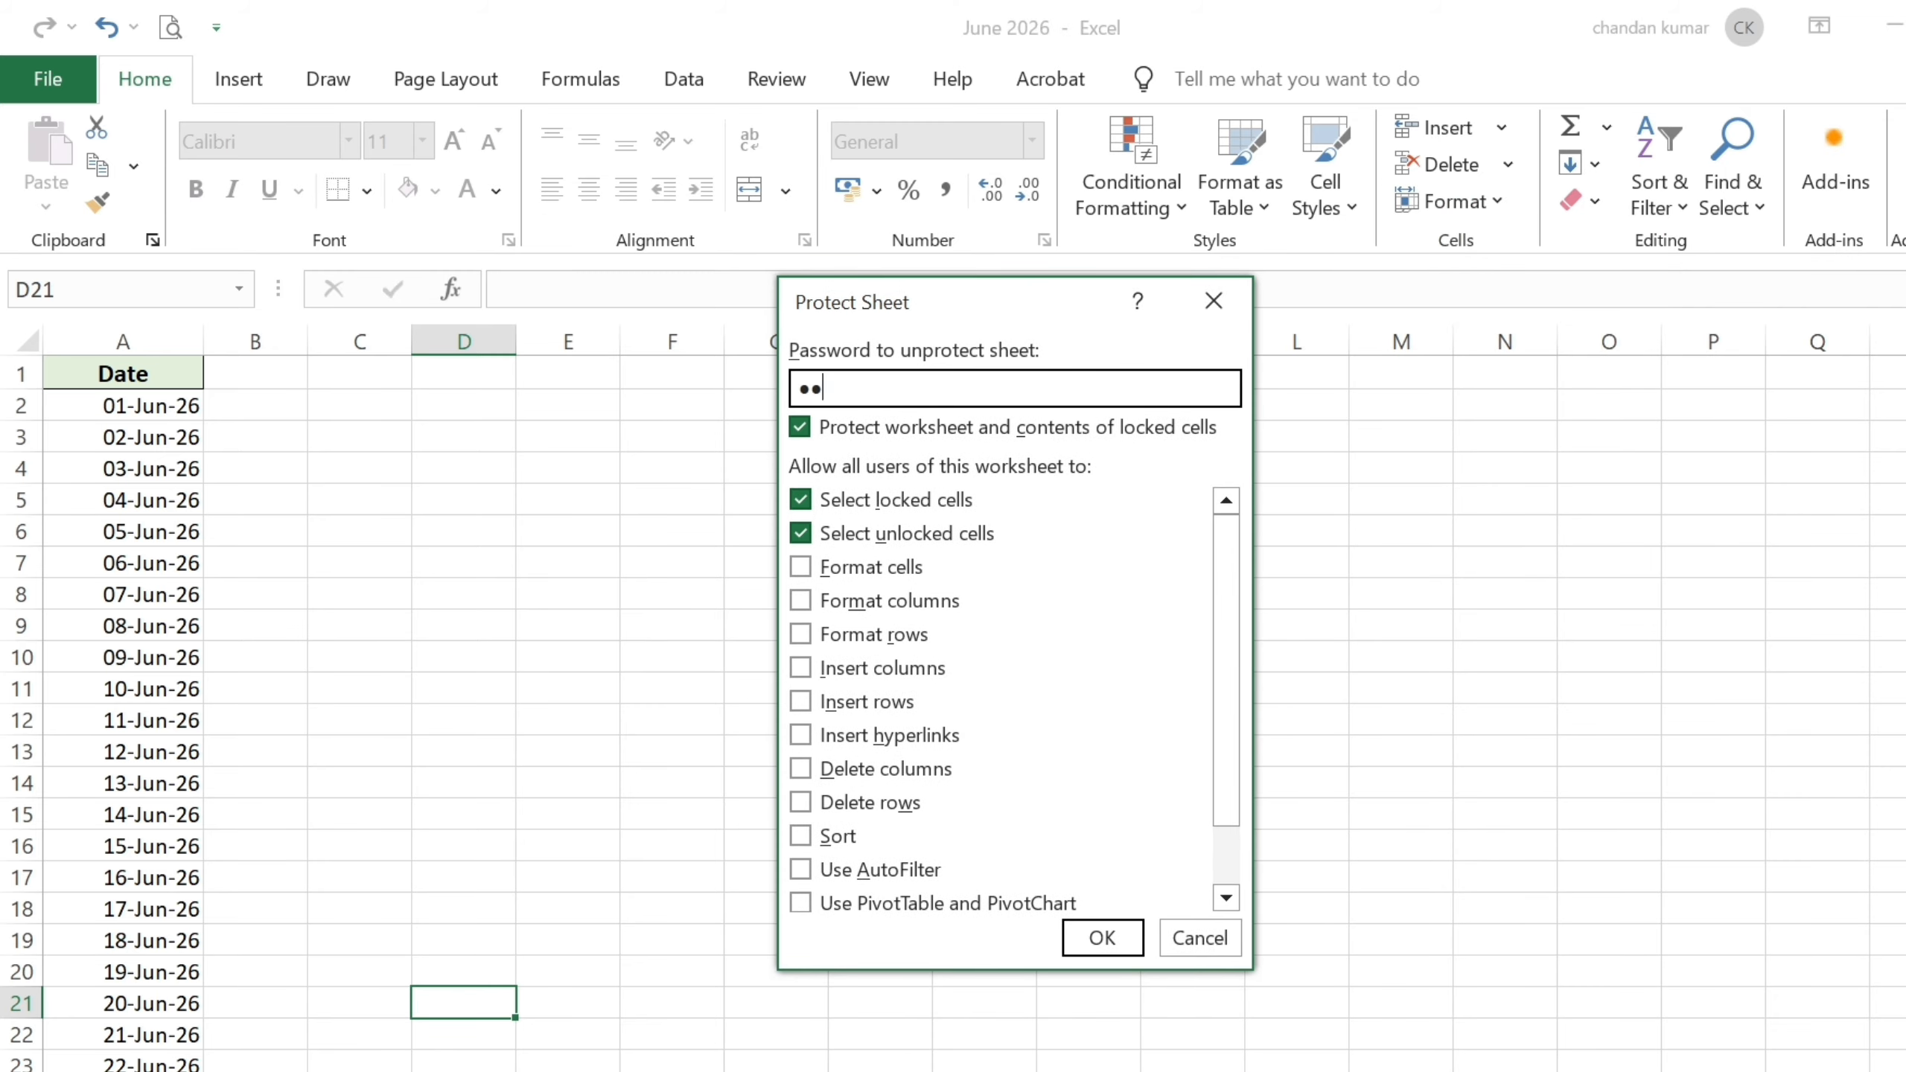
key("BackSpace")
key("BackSpace")
type("1")
key("BackSpace")
type("12")
left_click(1102, 939)
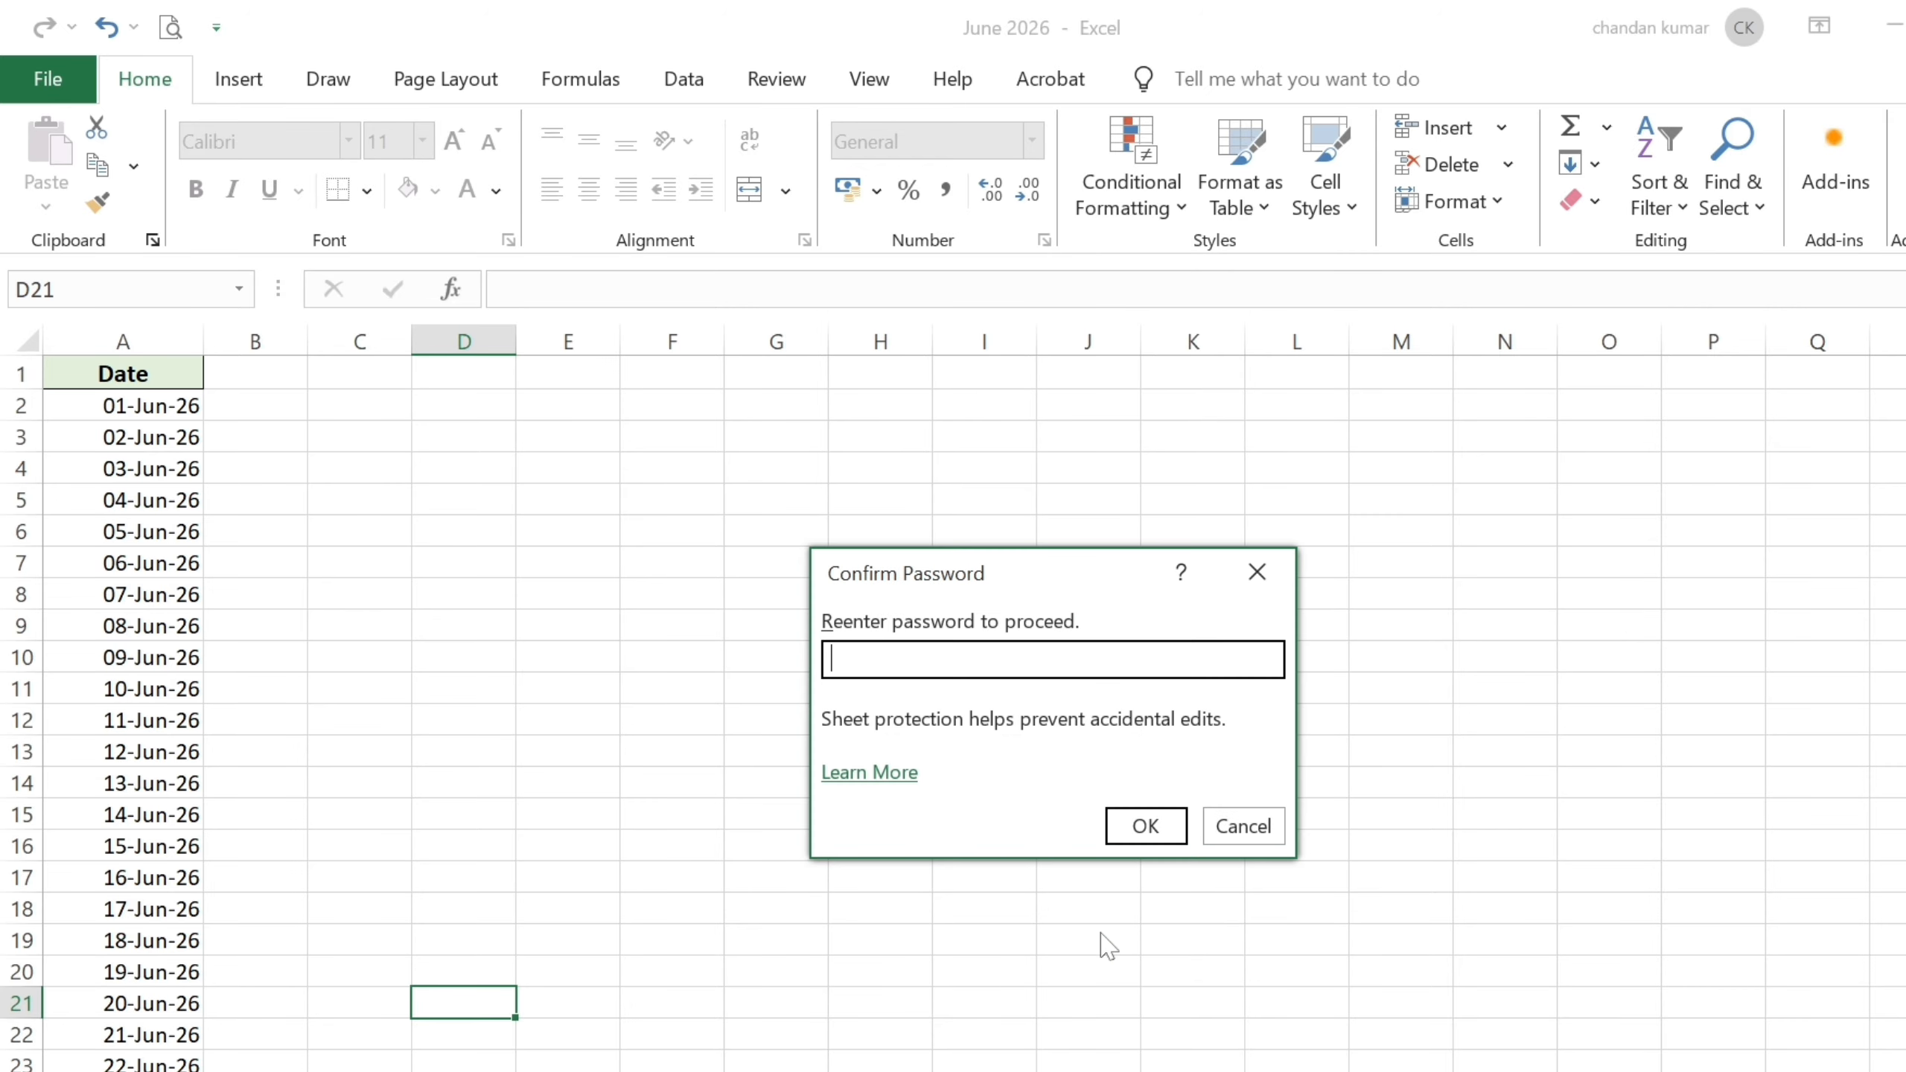
type("12")
left_click(1159, 830)
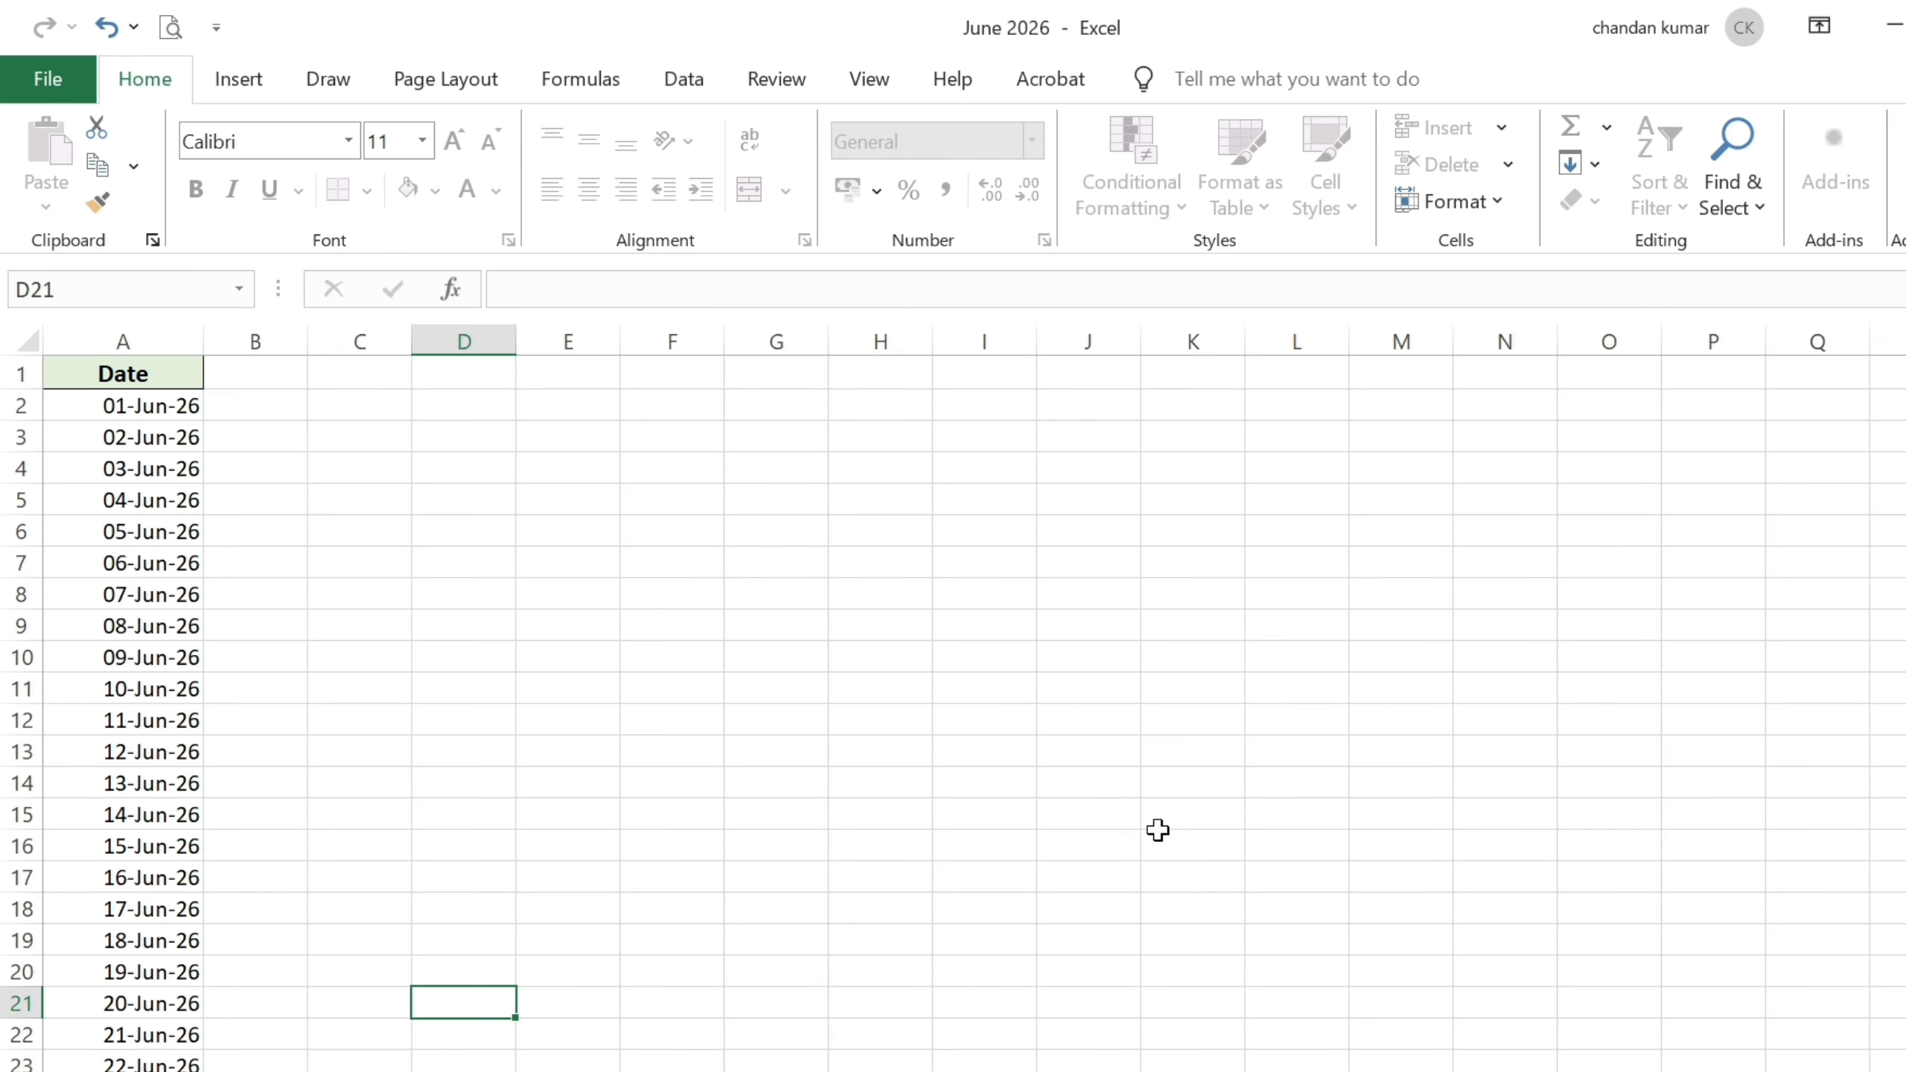
Try deleting the 07-Jun-26 date in A8, dismiss the warning, then switch to Sheet4.
left_click(128, 603)
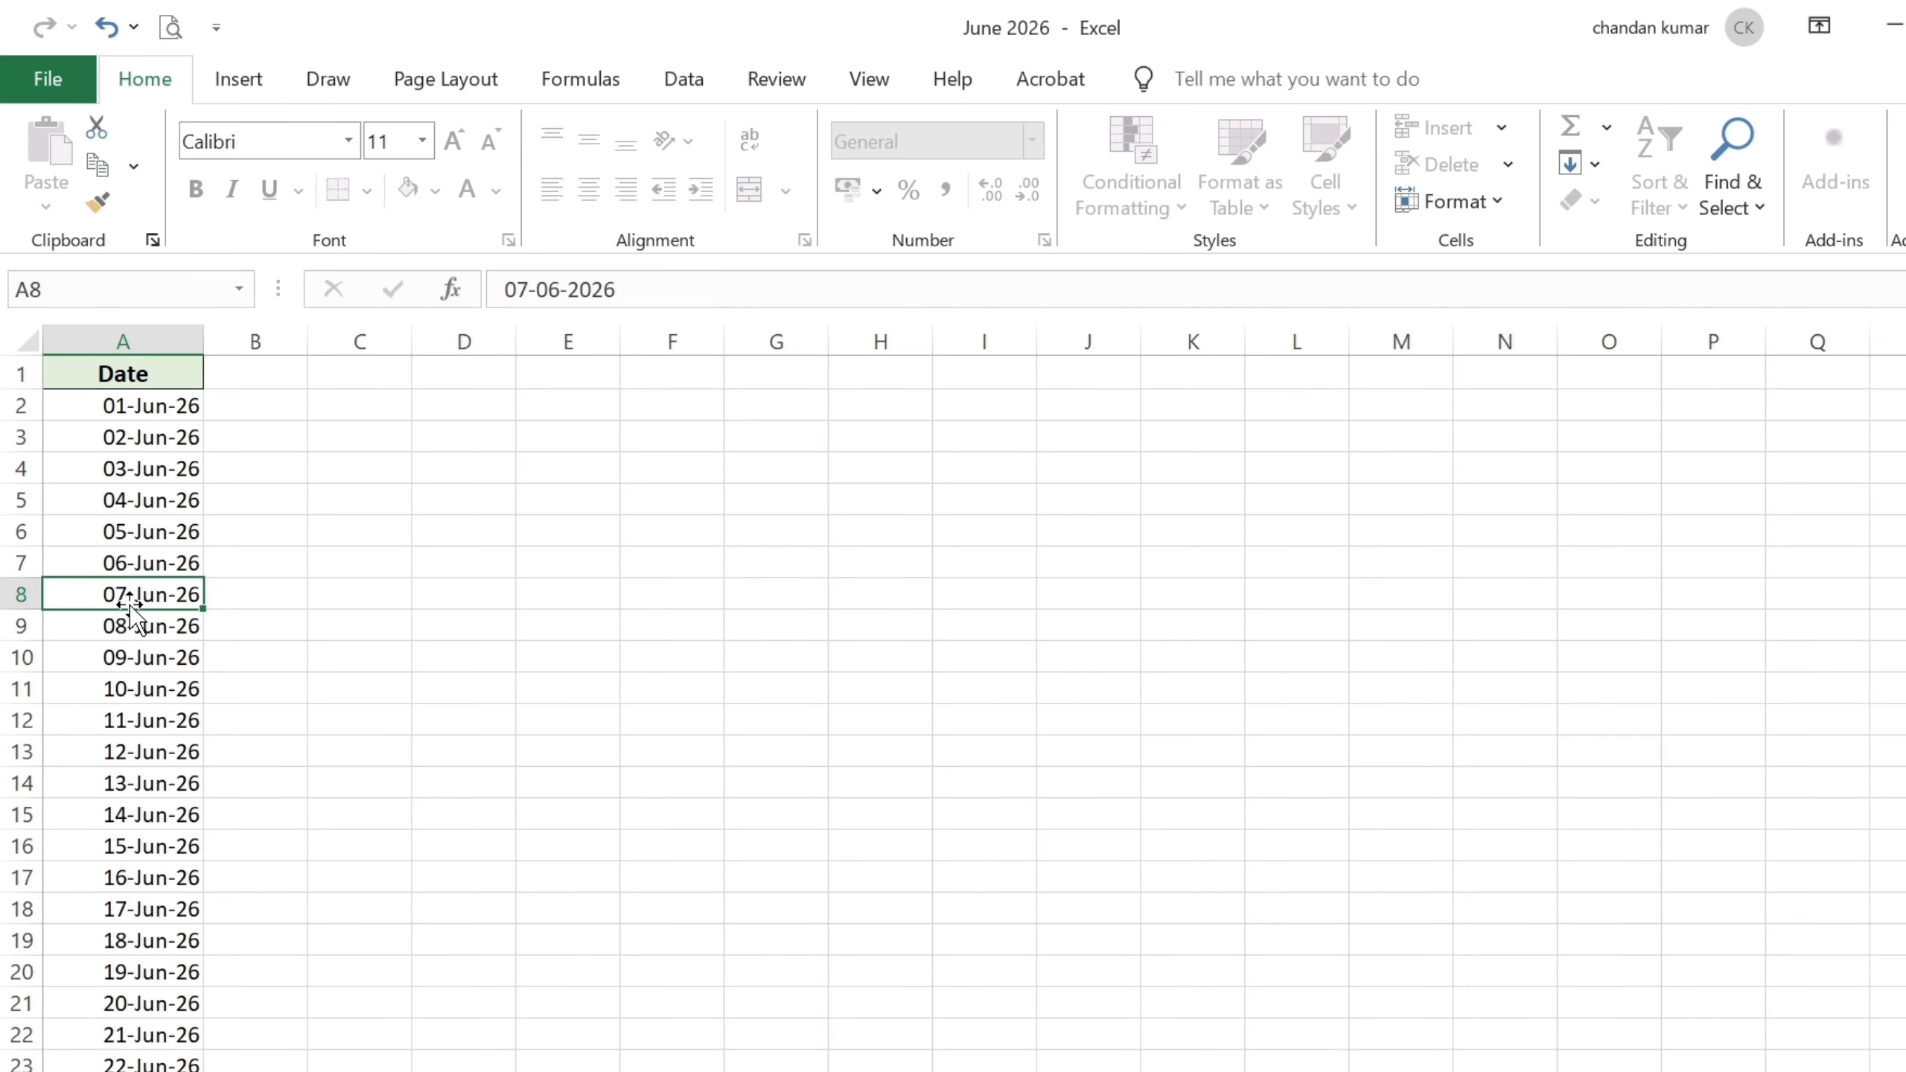
key("Delete")
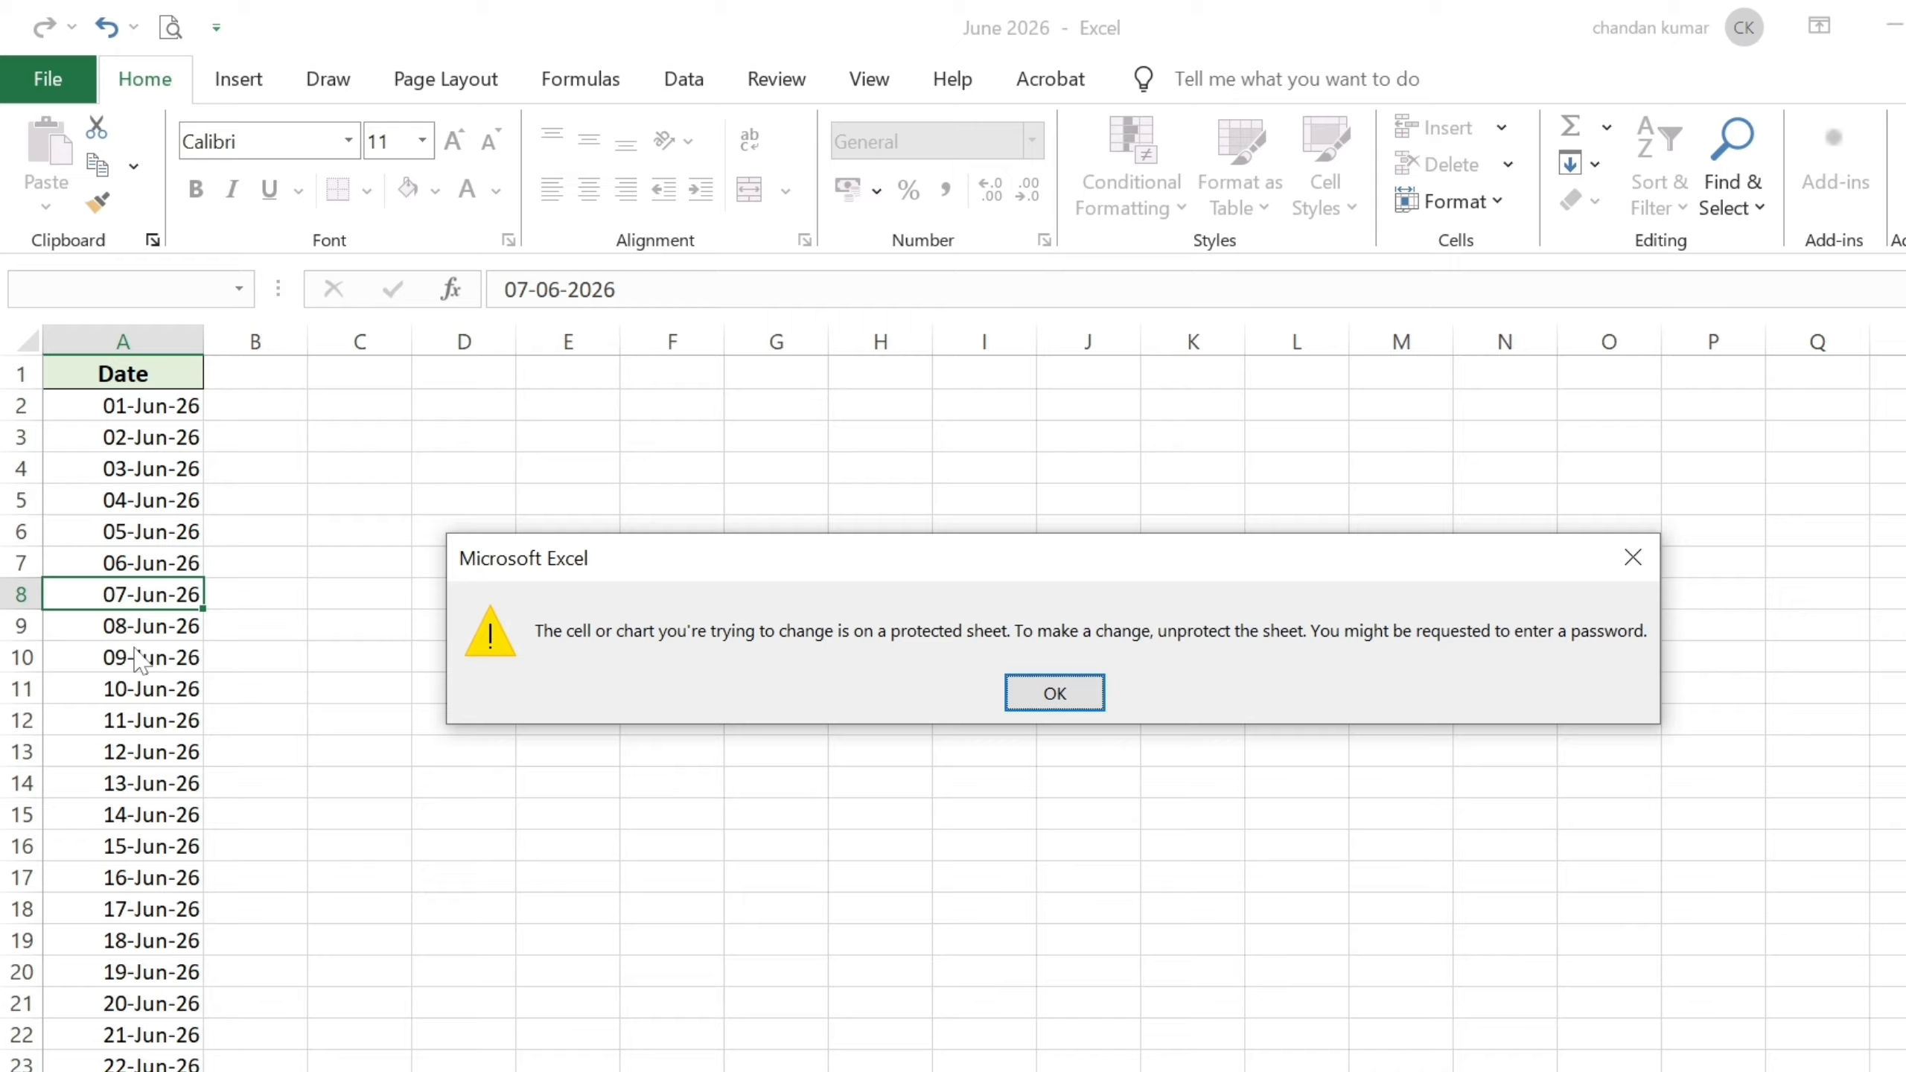
key("Return")
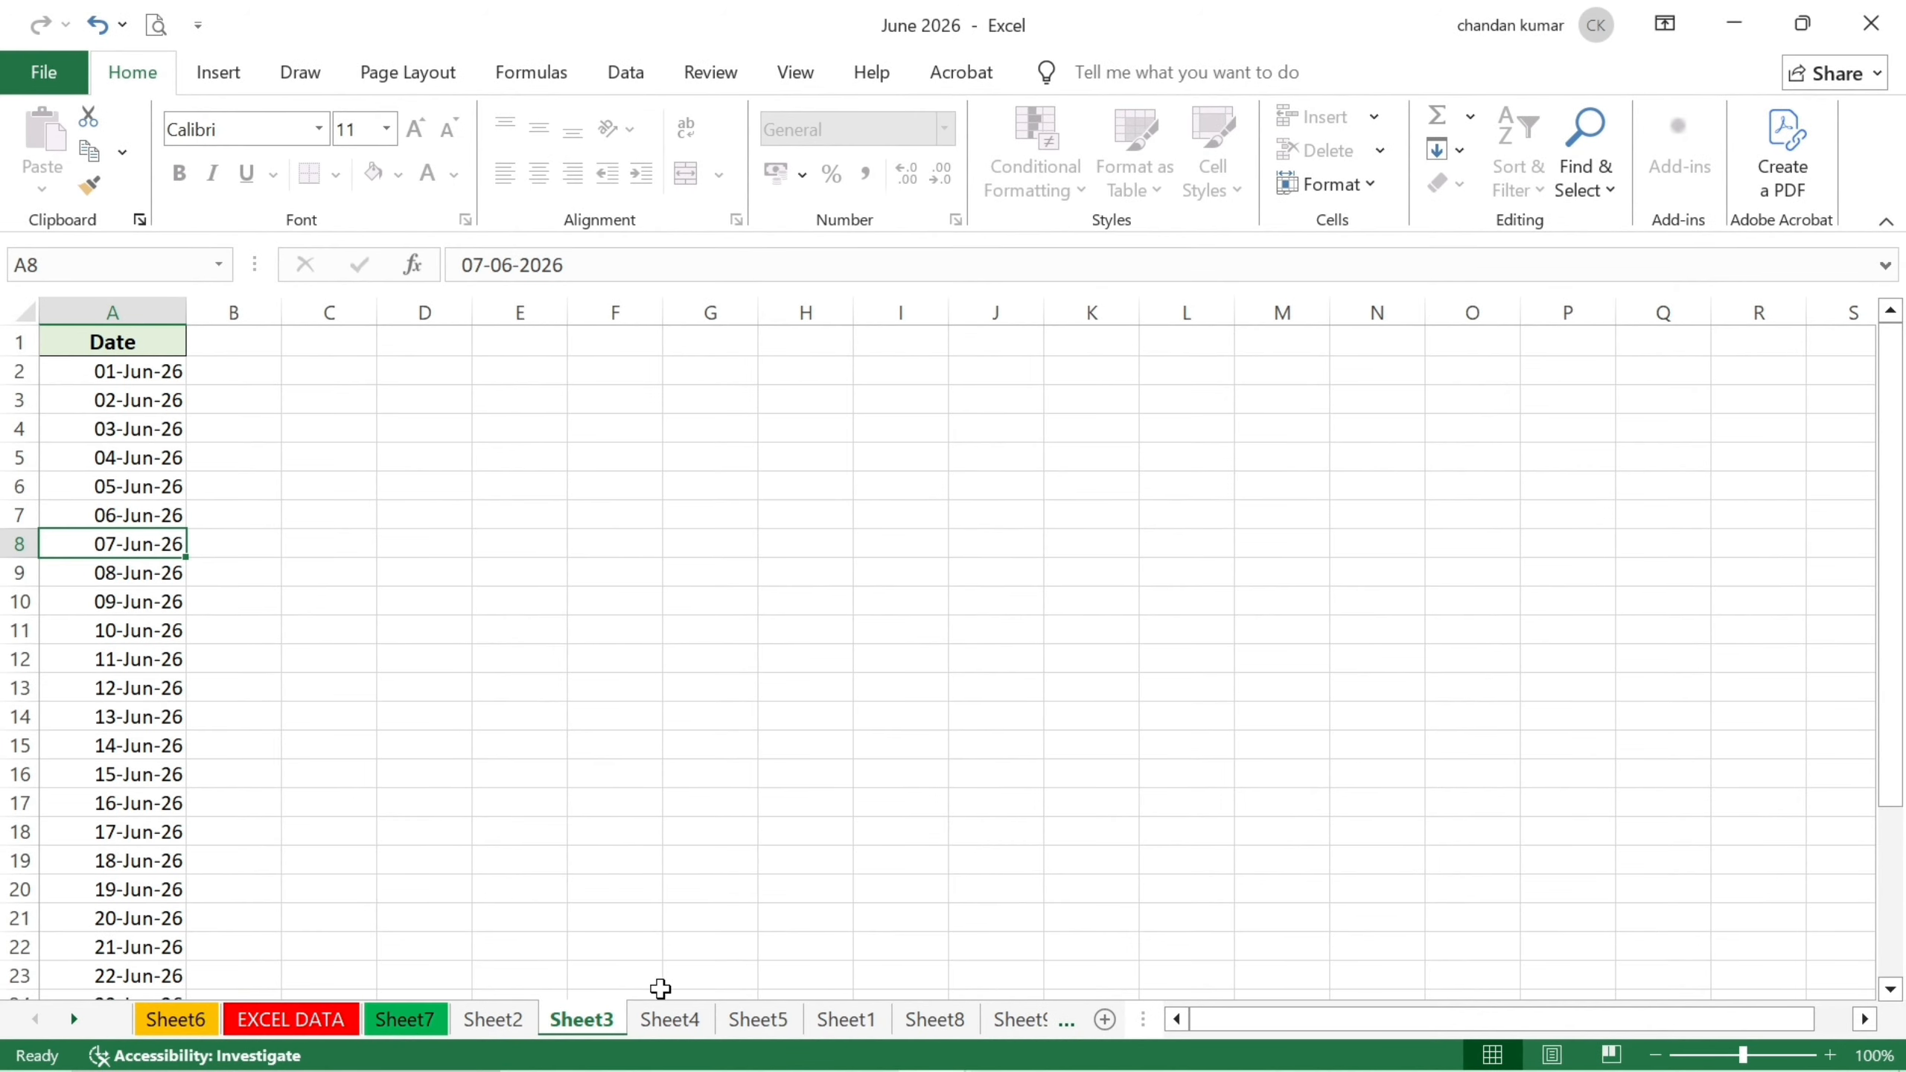
left_click(676, 1021)
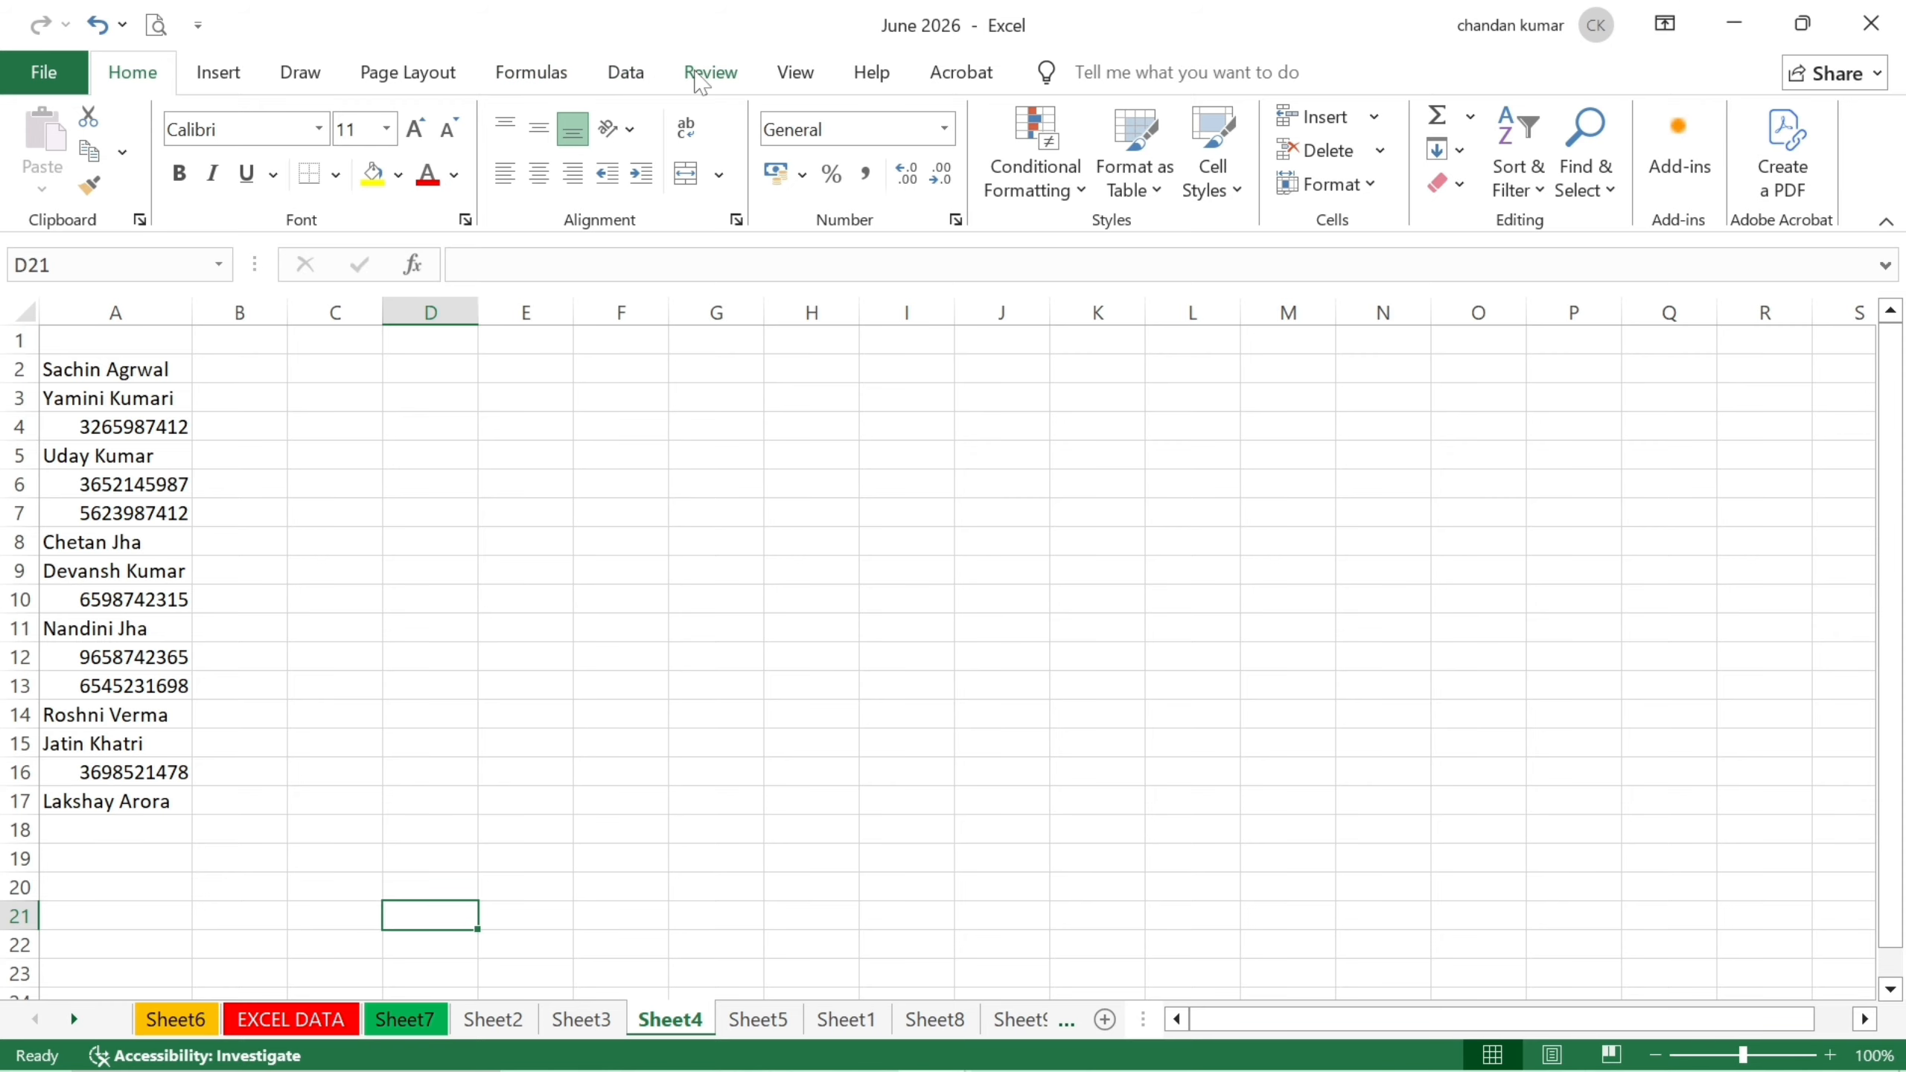
Lock Sheet4 with Review > Protect Sheet, entering and confirming a password.
left_click(700, 75)
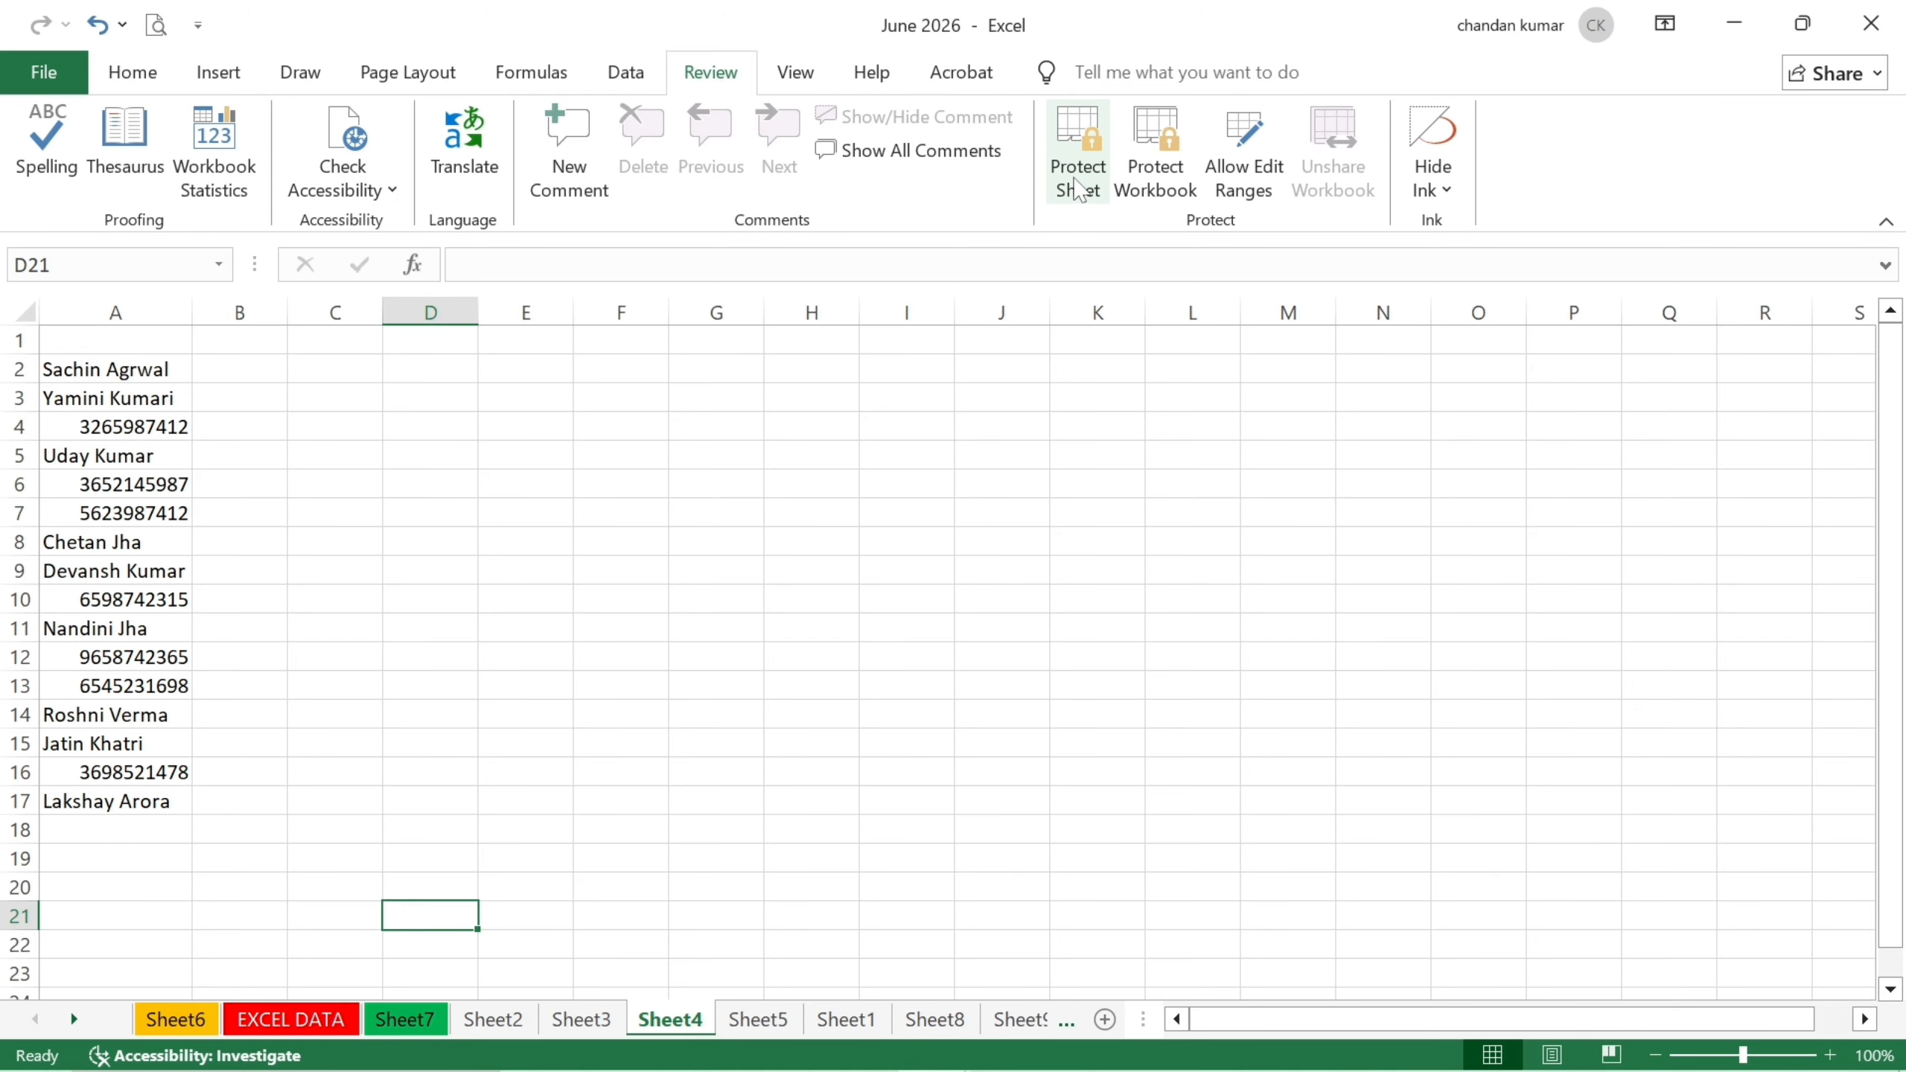
left_click(1078, 188)
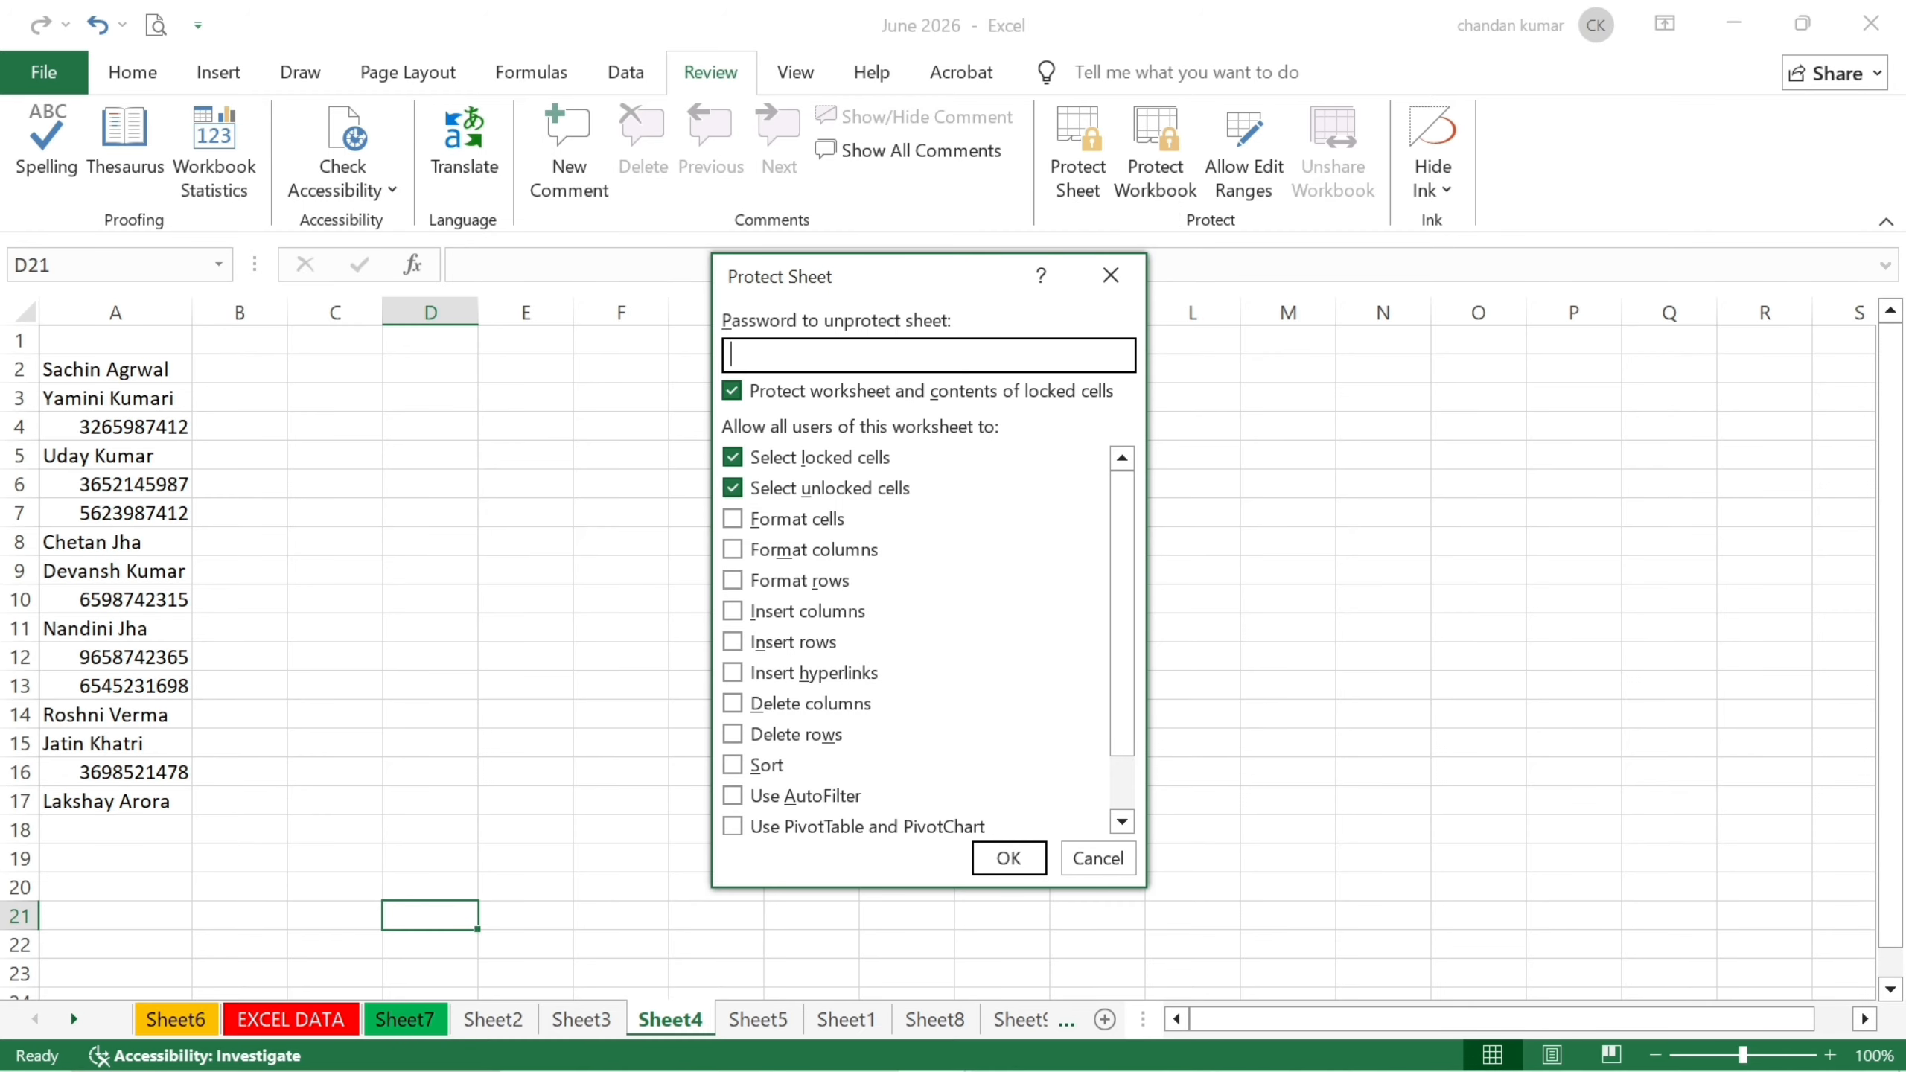
type("••")
left_click(1007, 860)
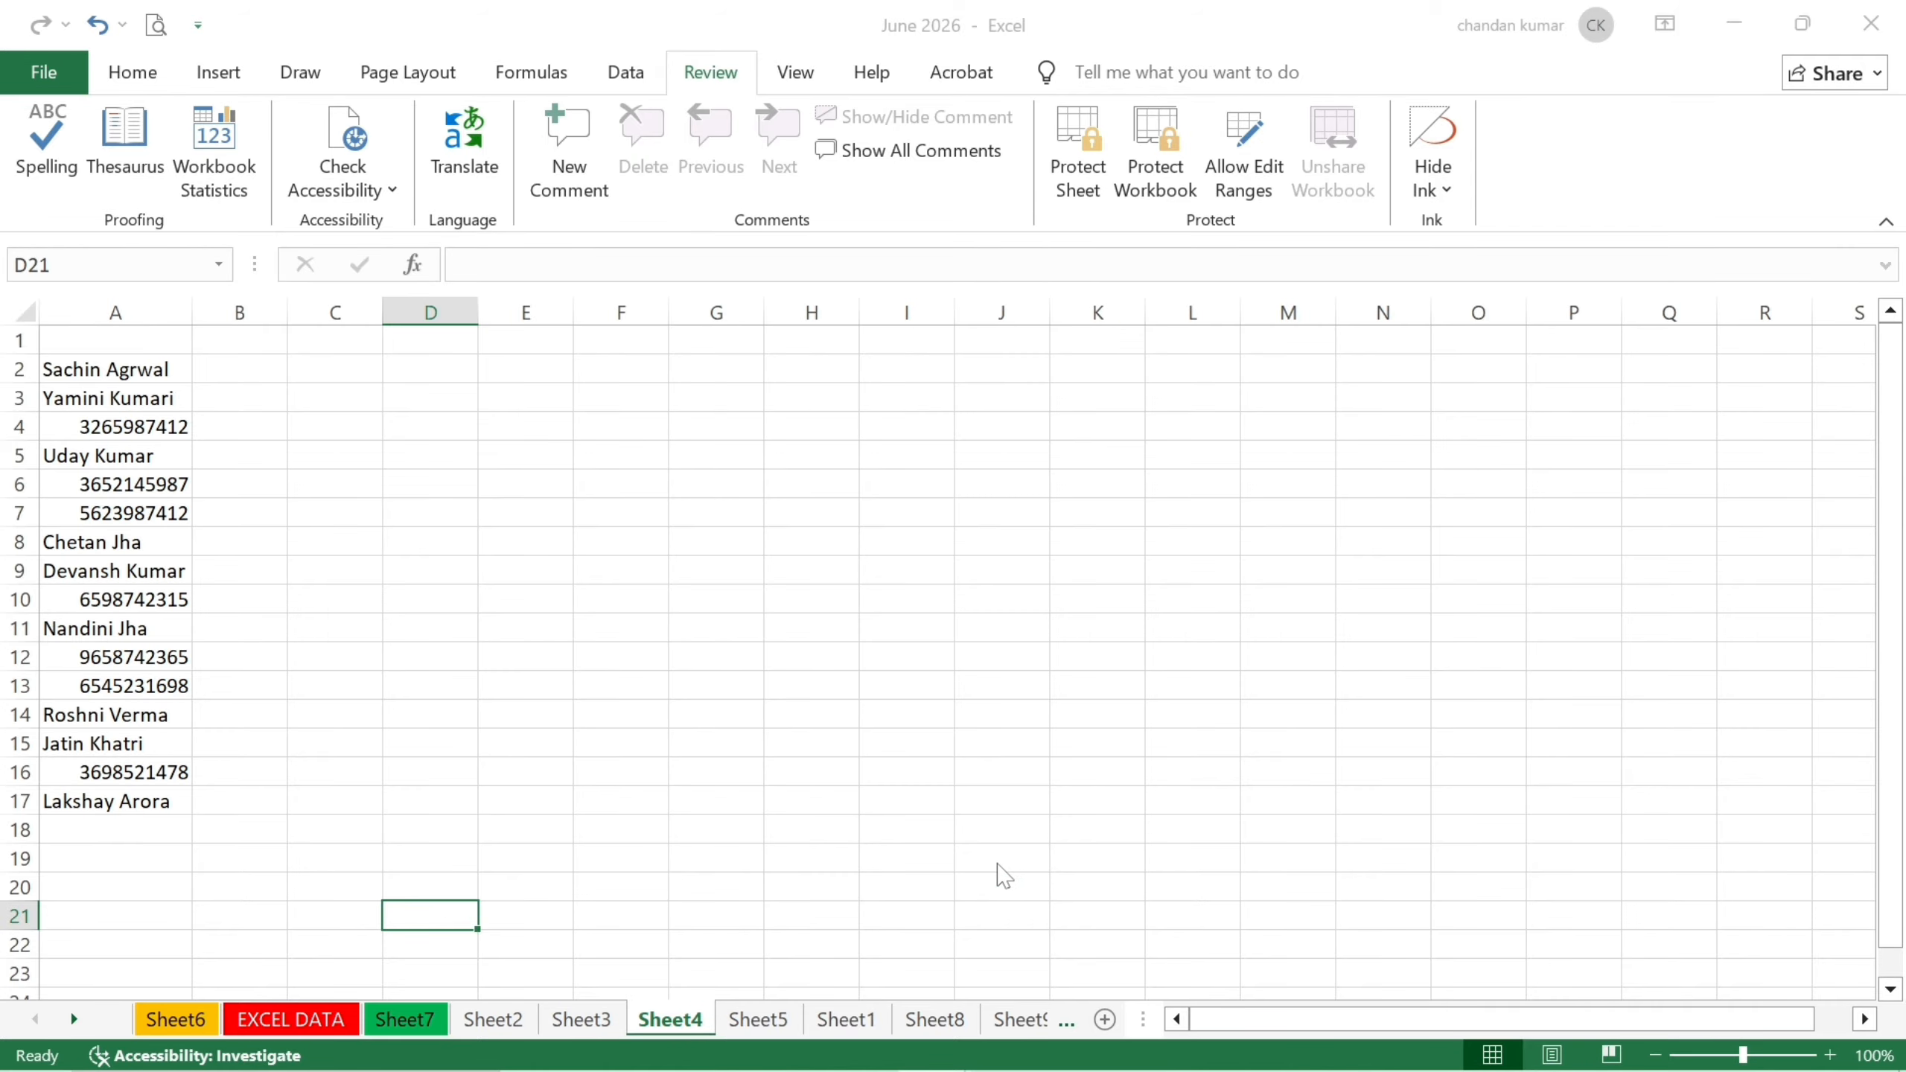
type("••")
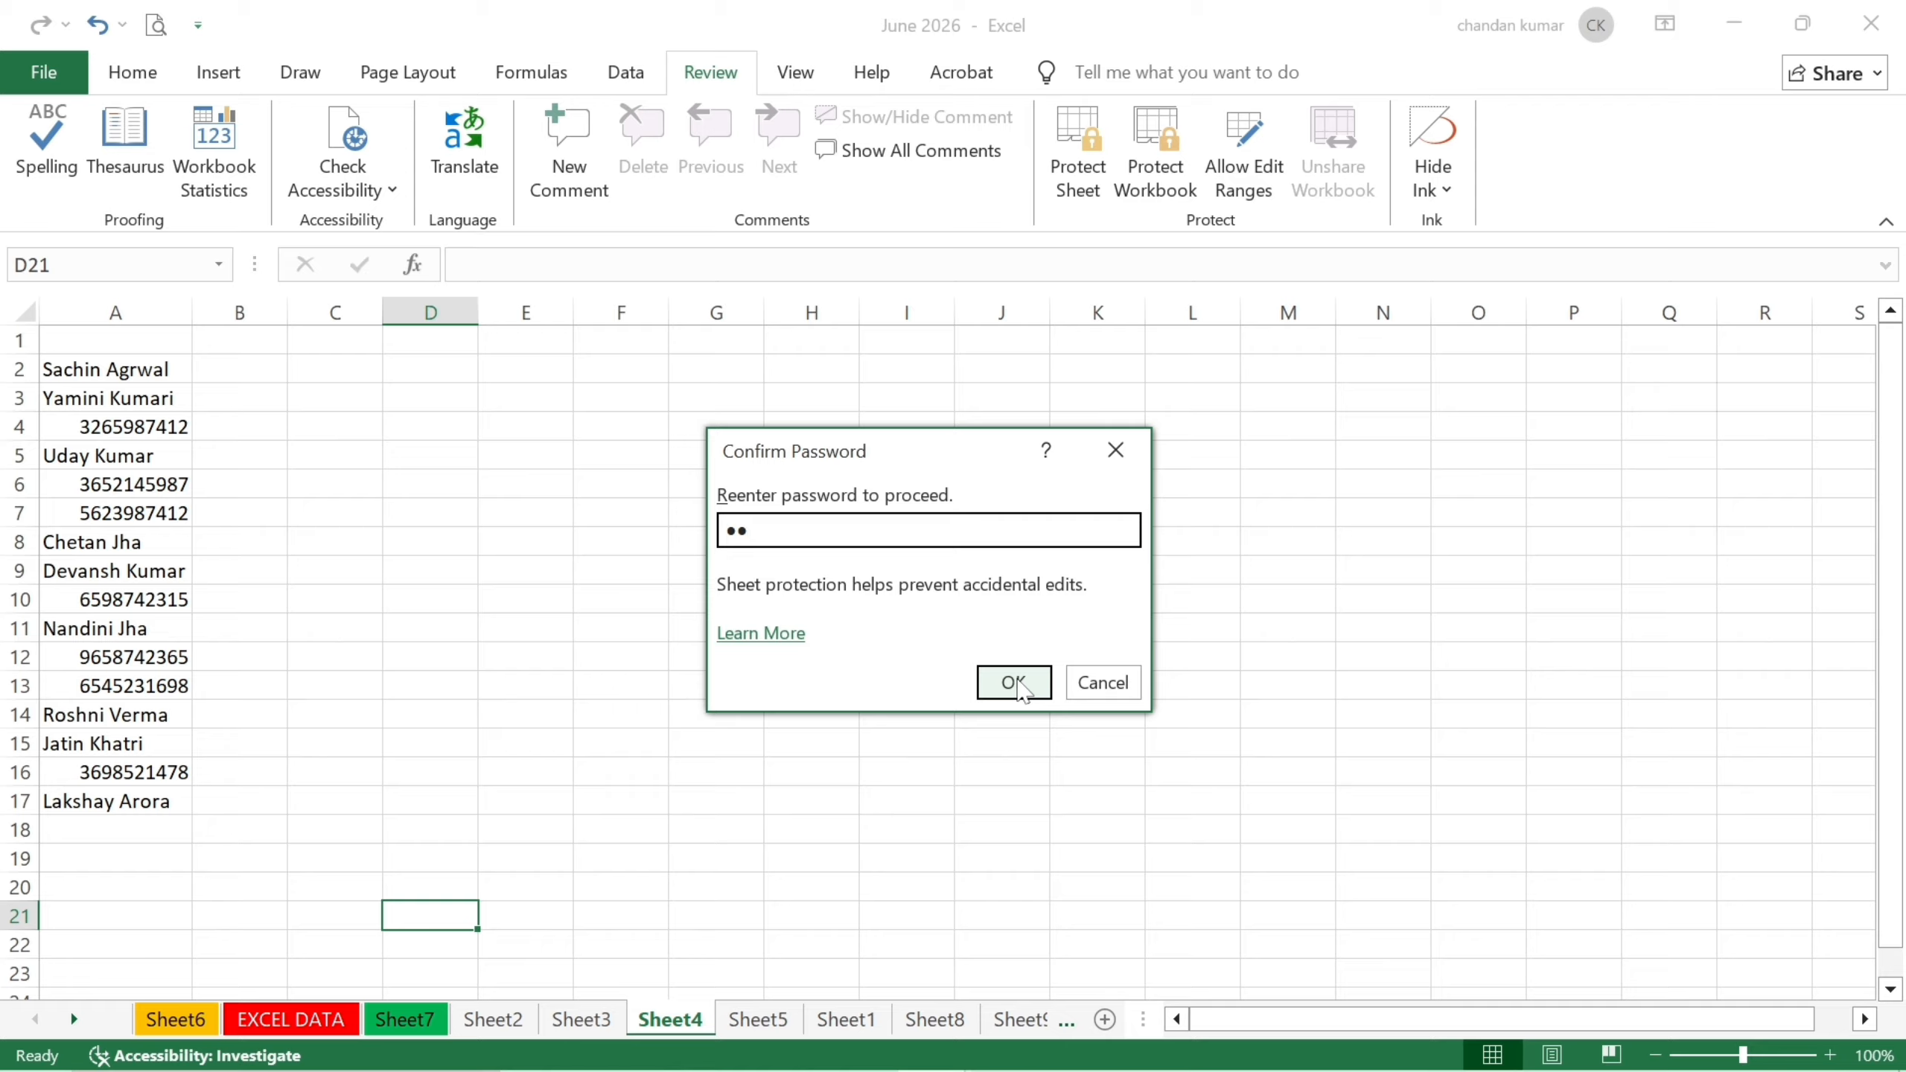
left_click(1017, 683)
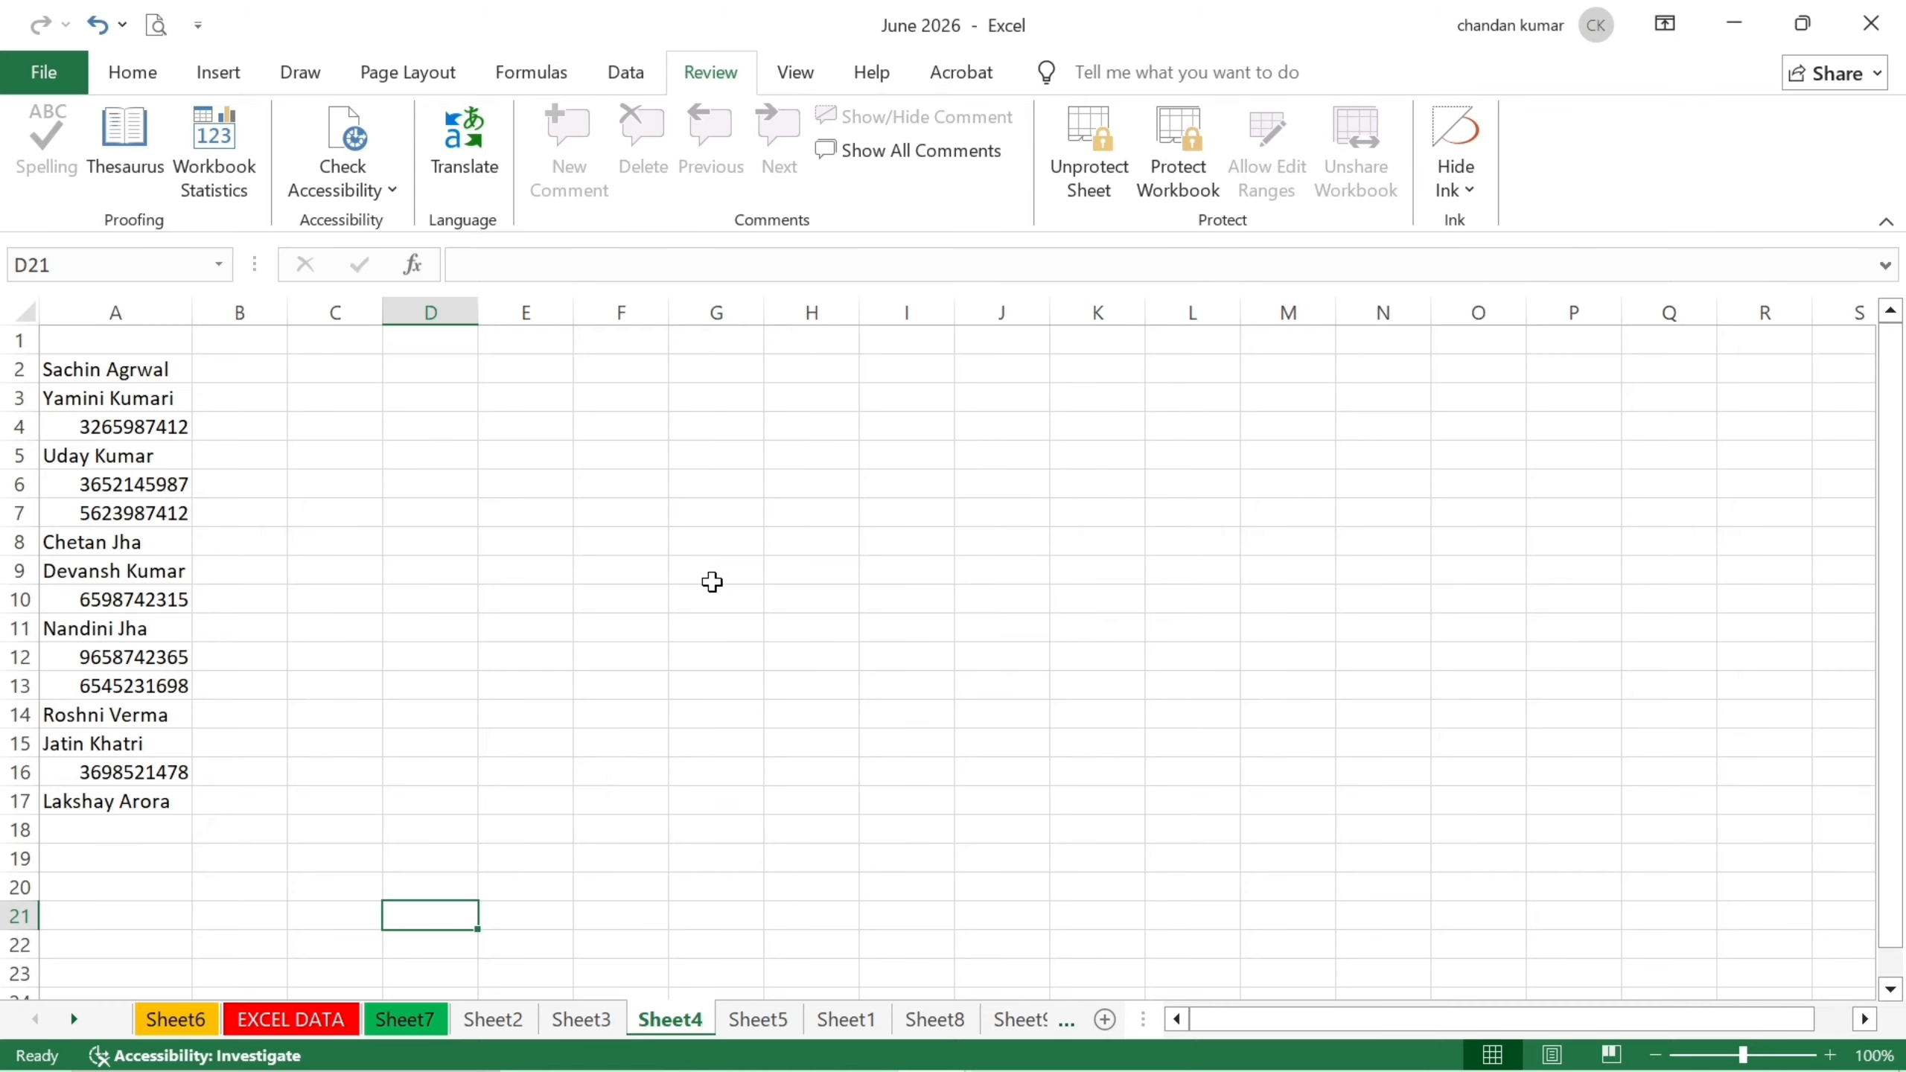
After the edit attempt on E9 is refused, unprotect Sheet4 with its password.
double_click(502, 564)
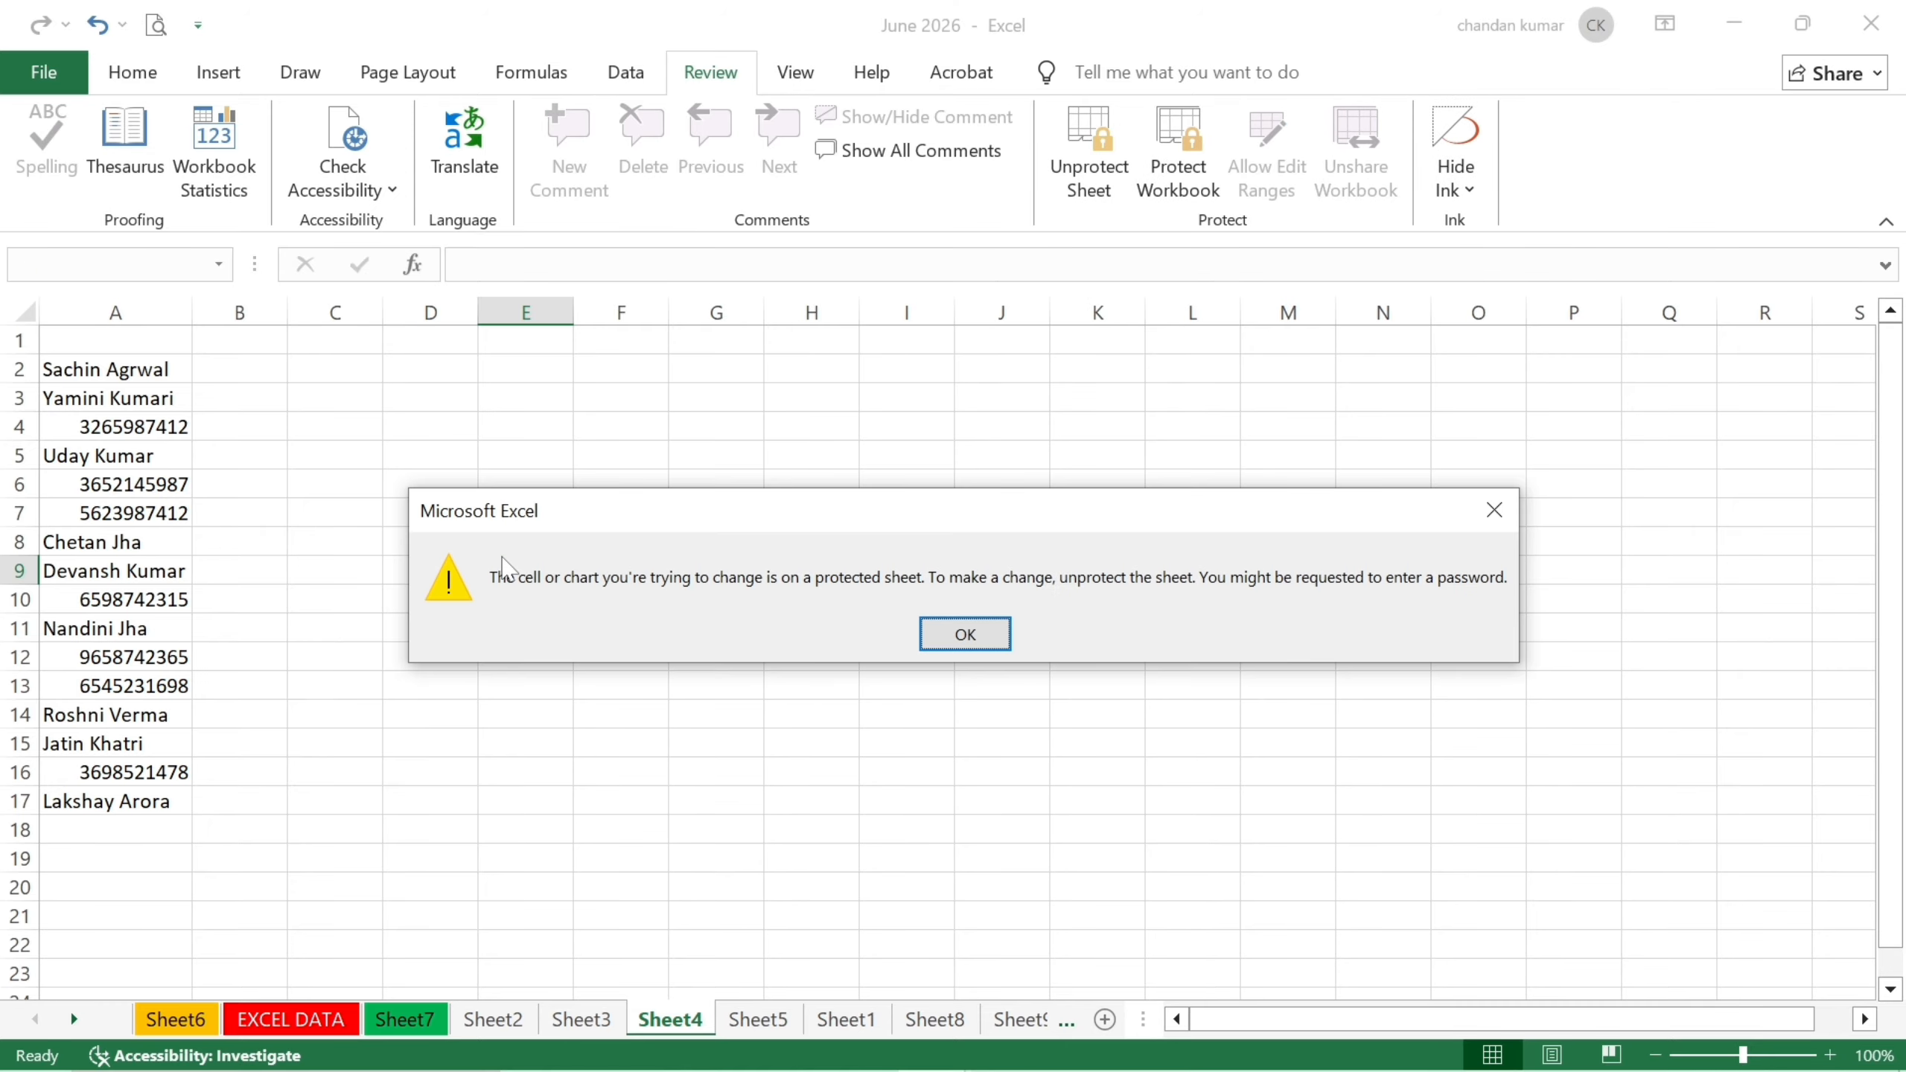
key("Return")
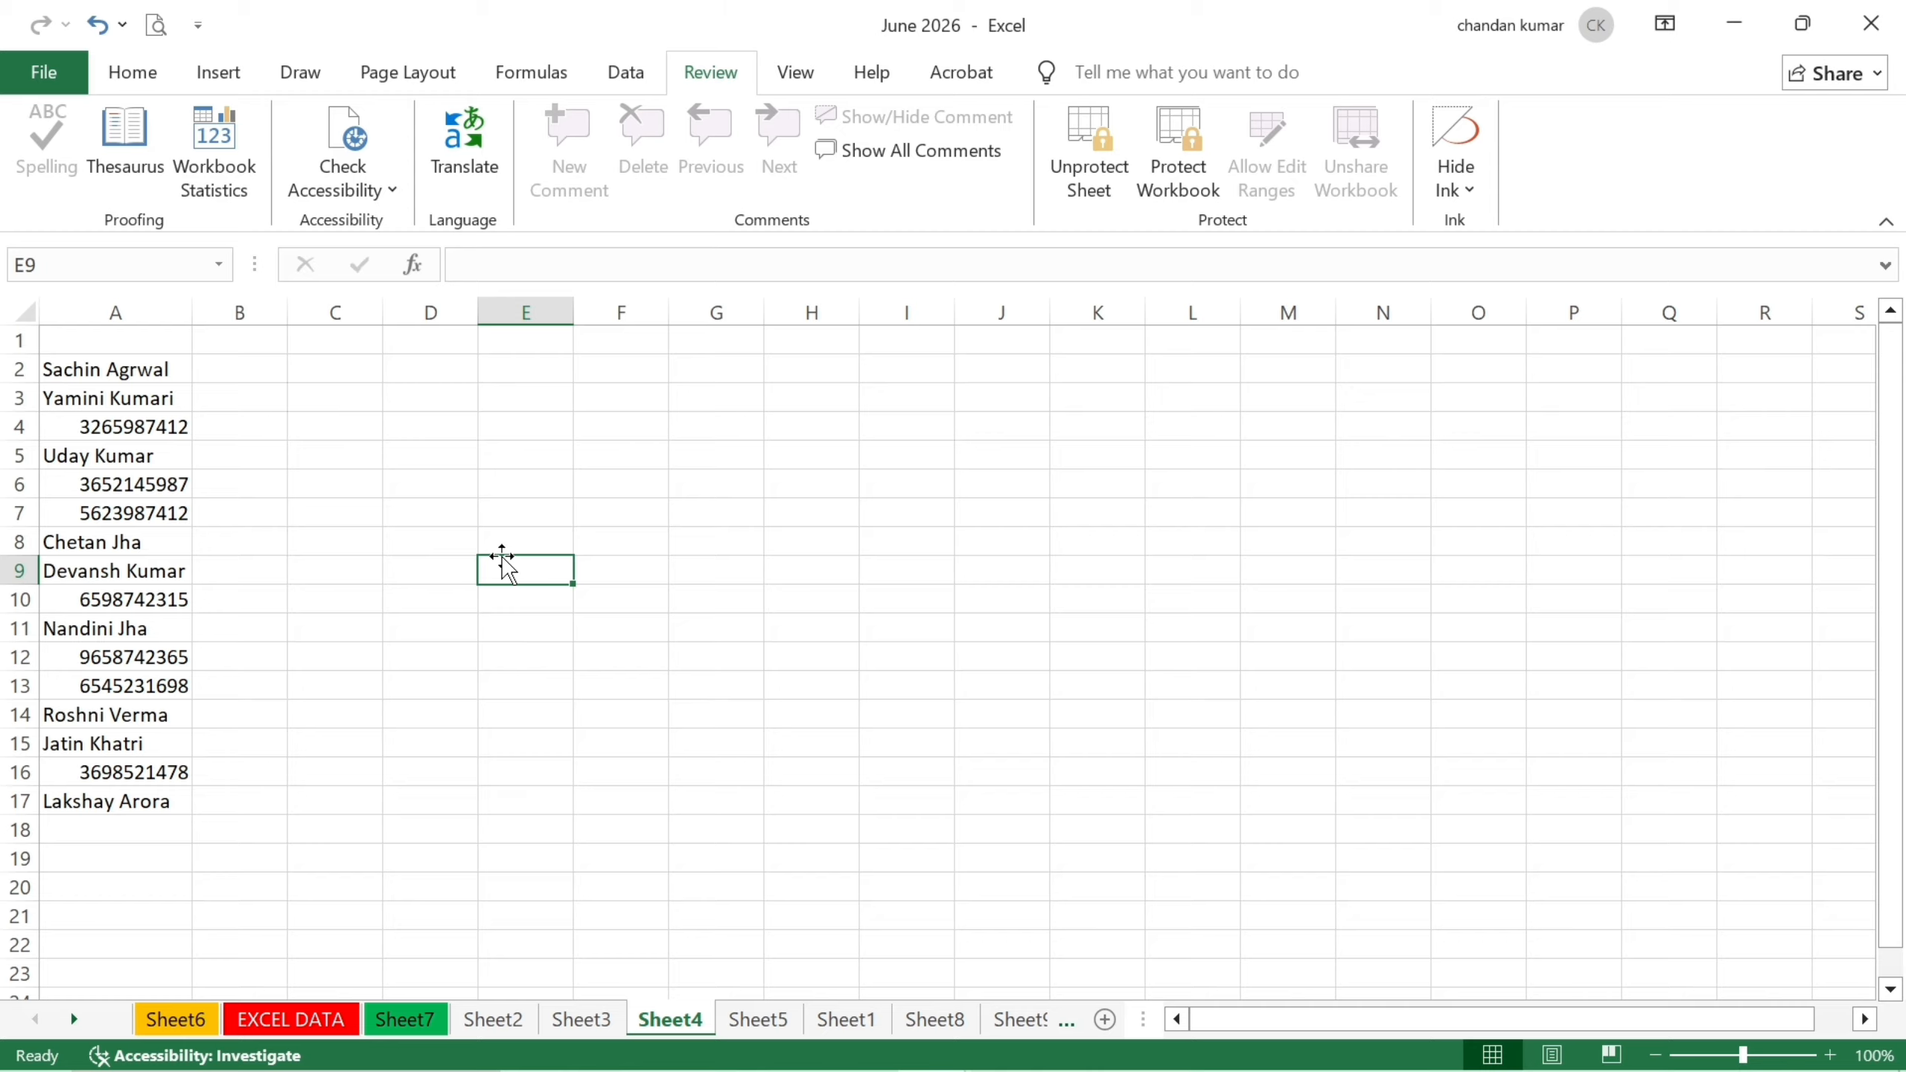
left_click(1104, 178)
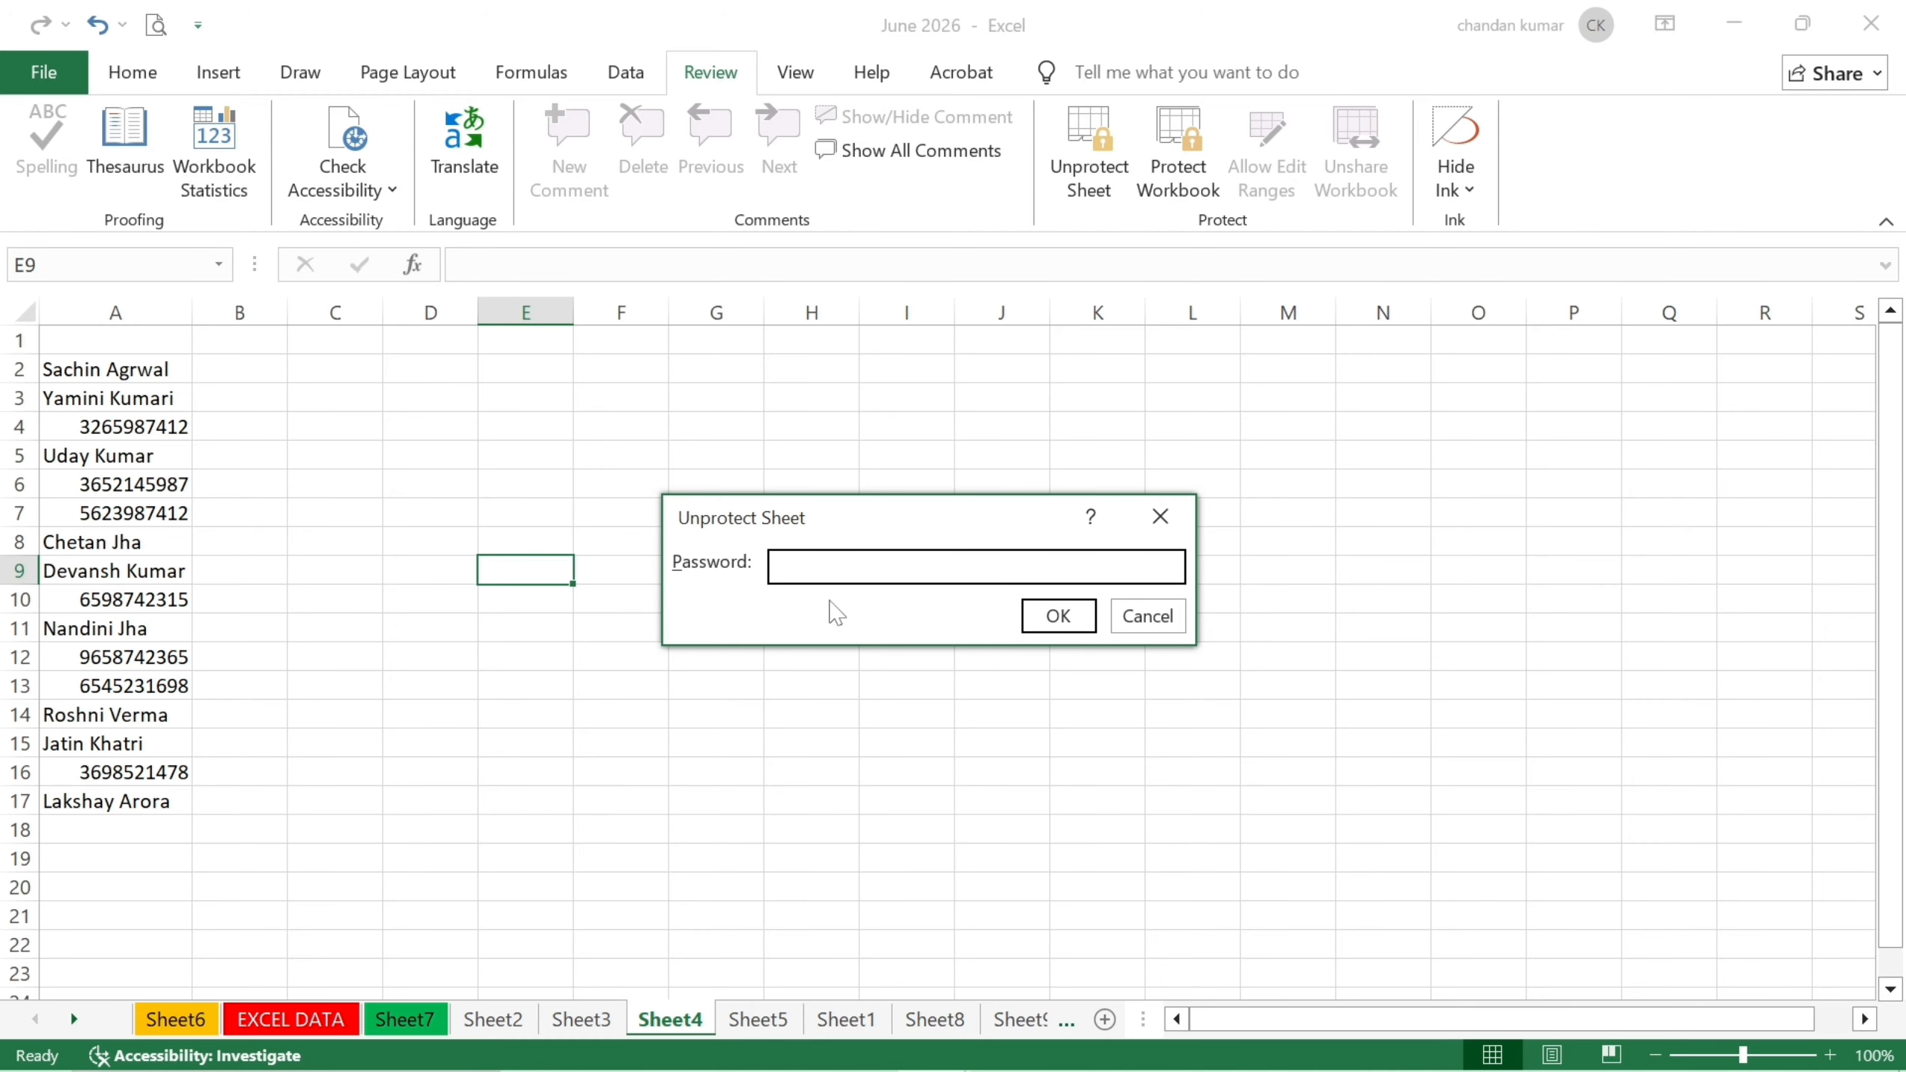
type("12")
left_click(1058, 616)
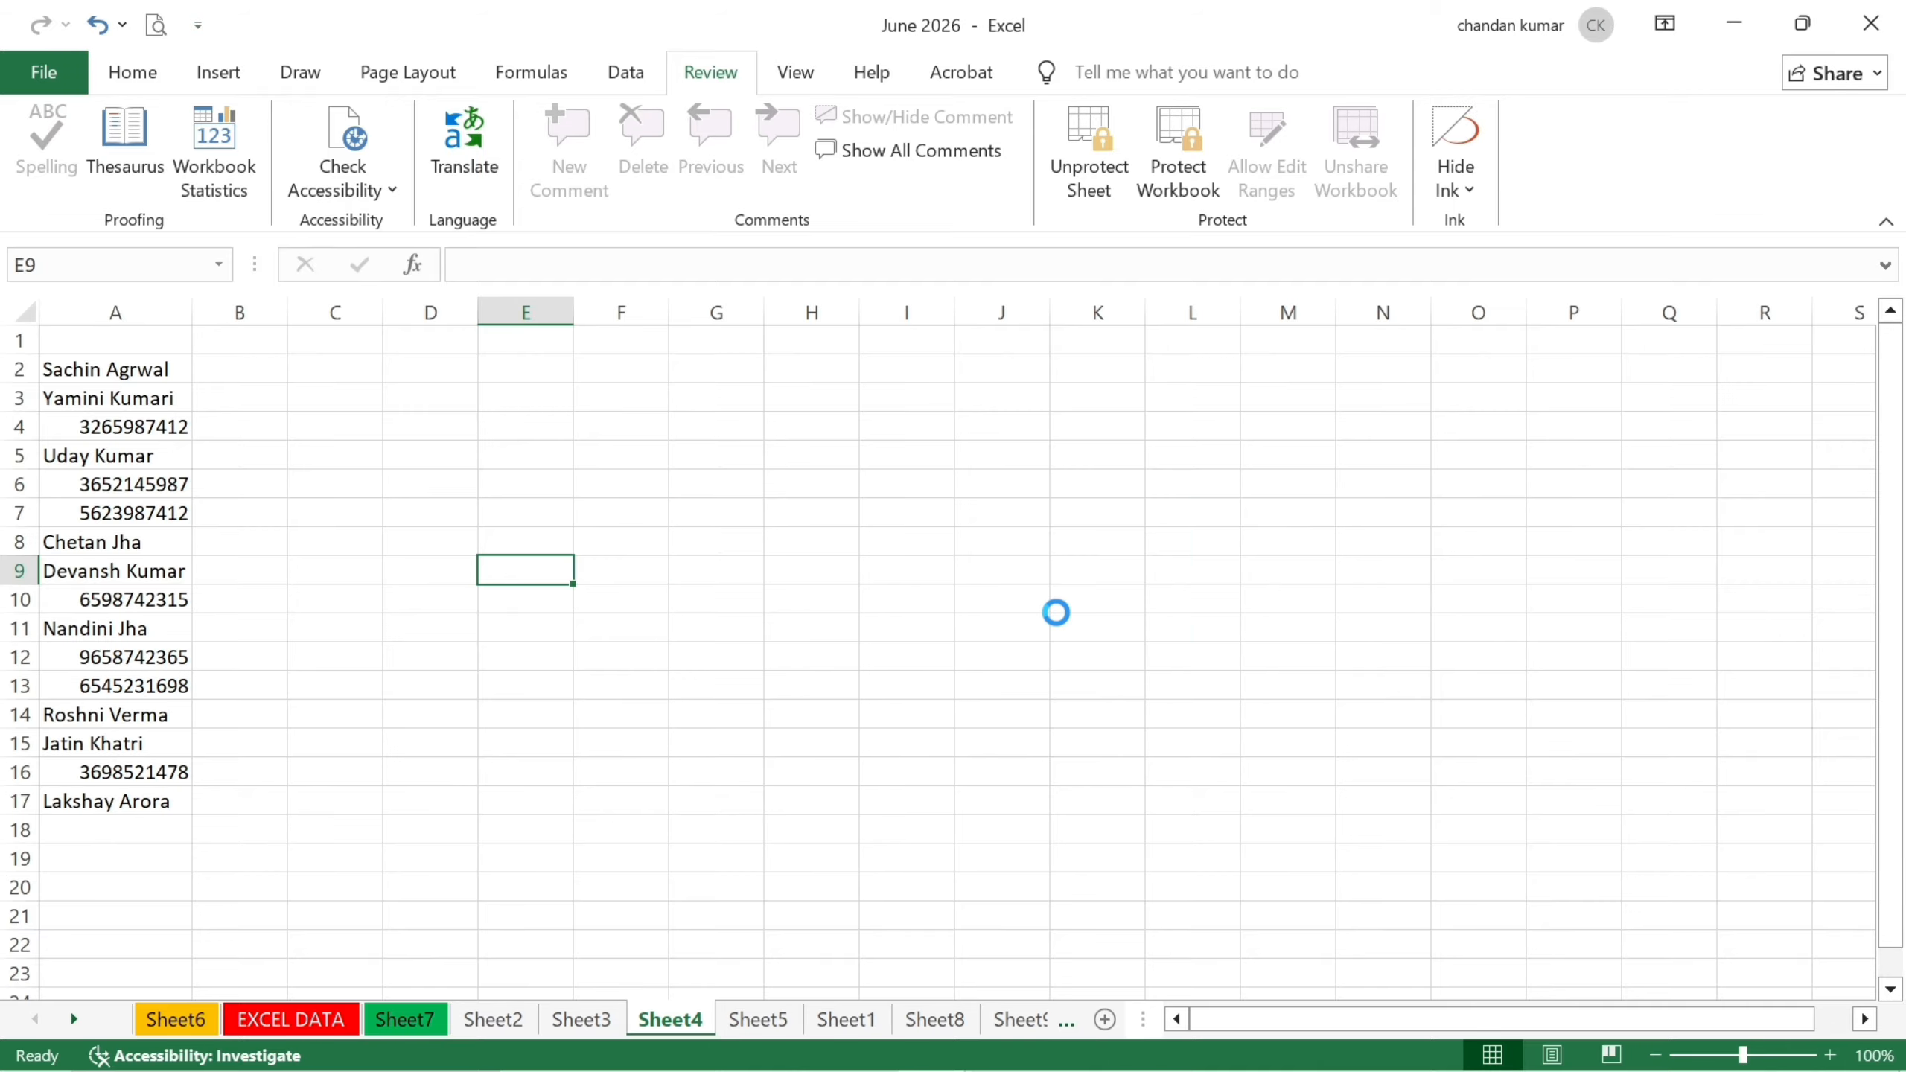
Enter DC in cell G9.
left_click(726, 570)
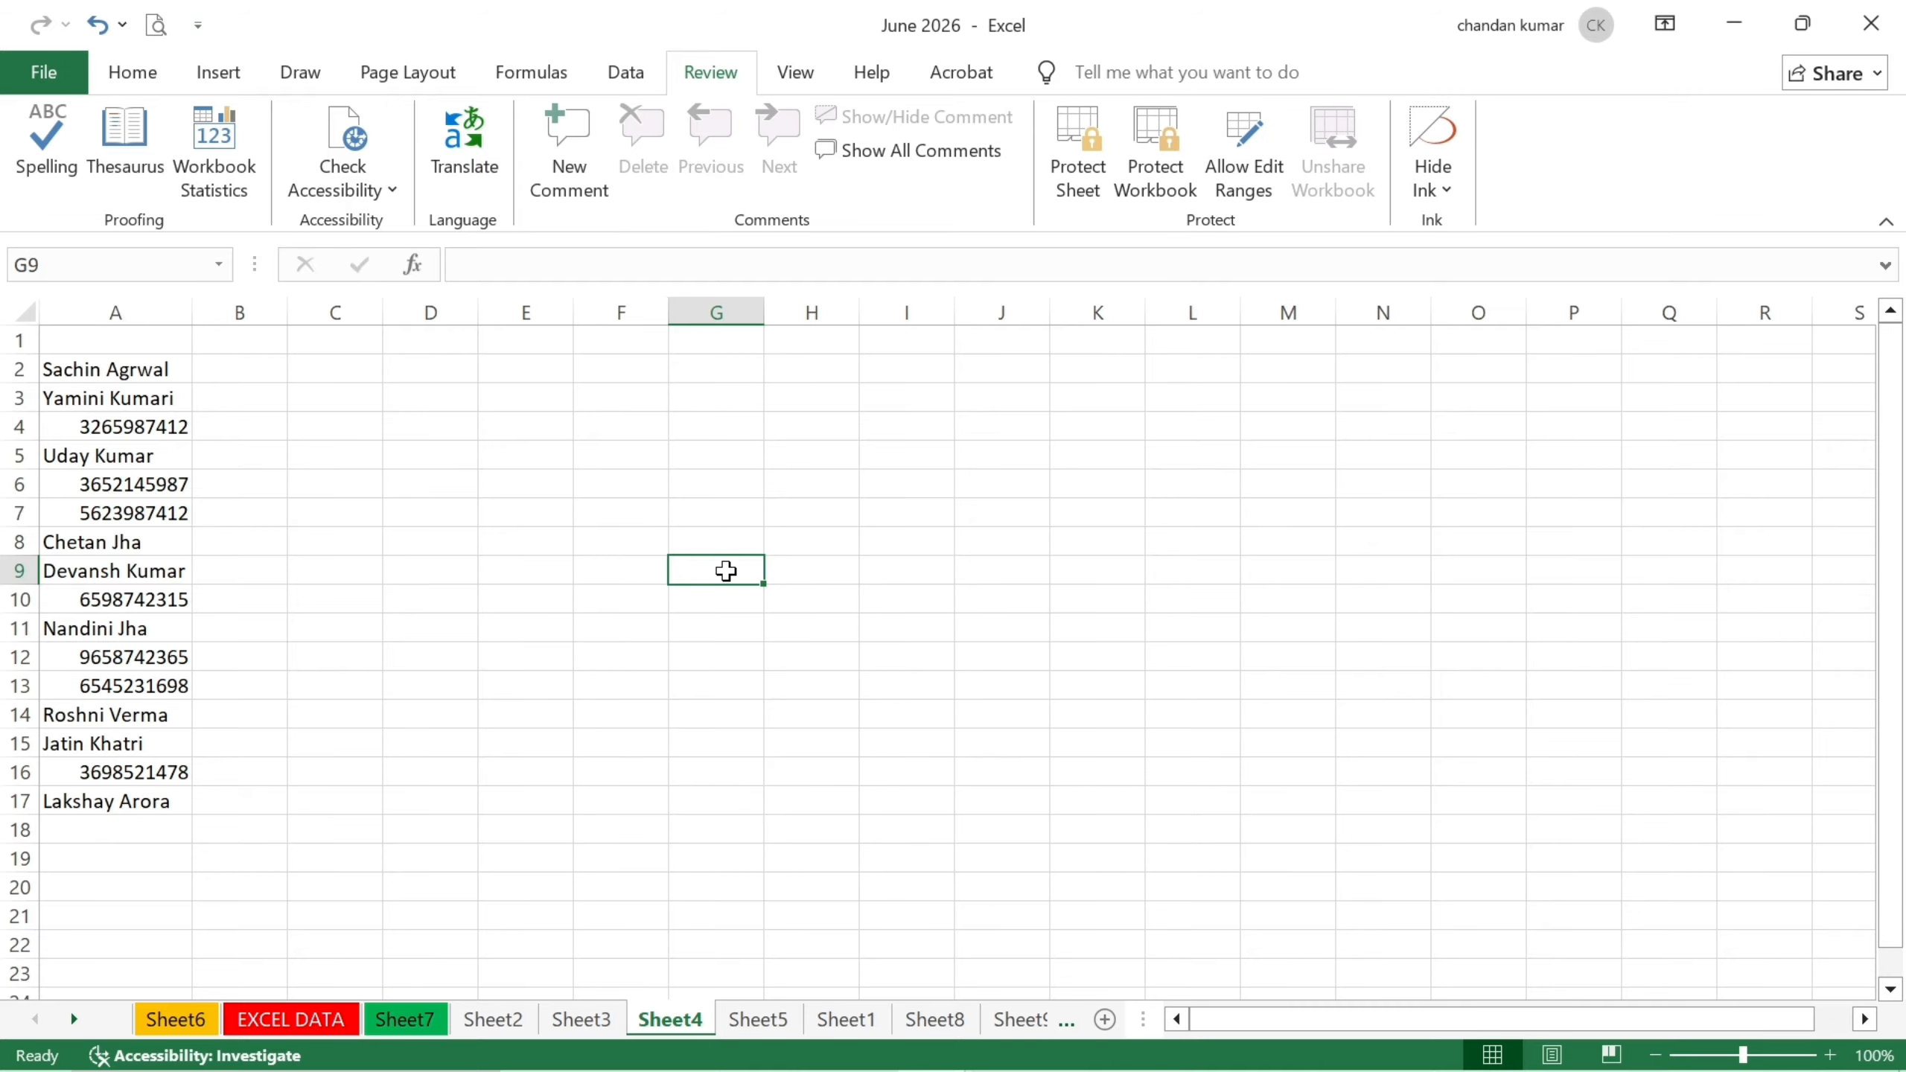
type("DC")
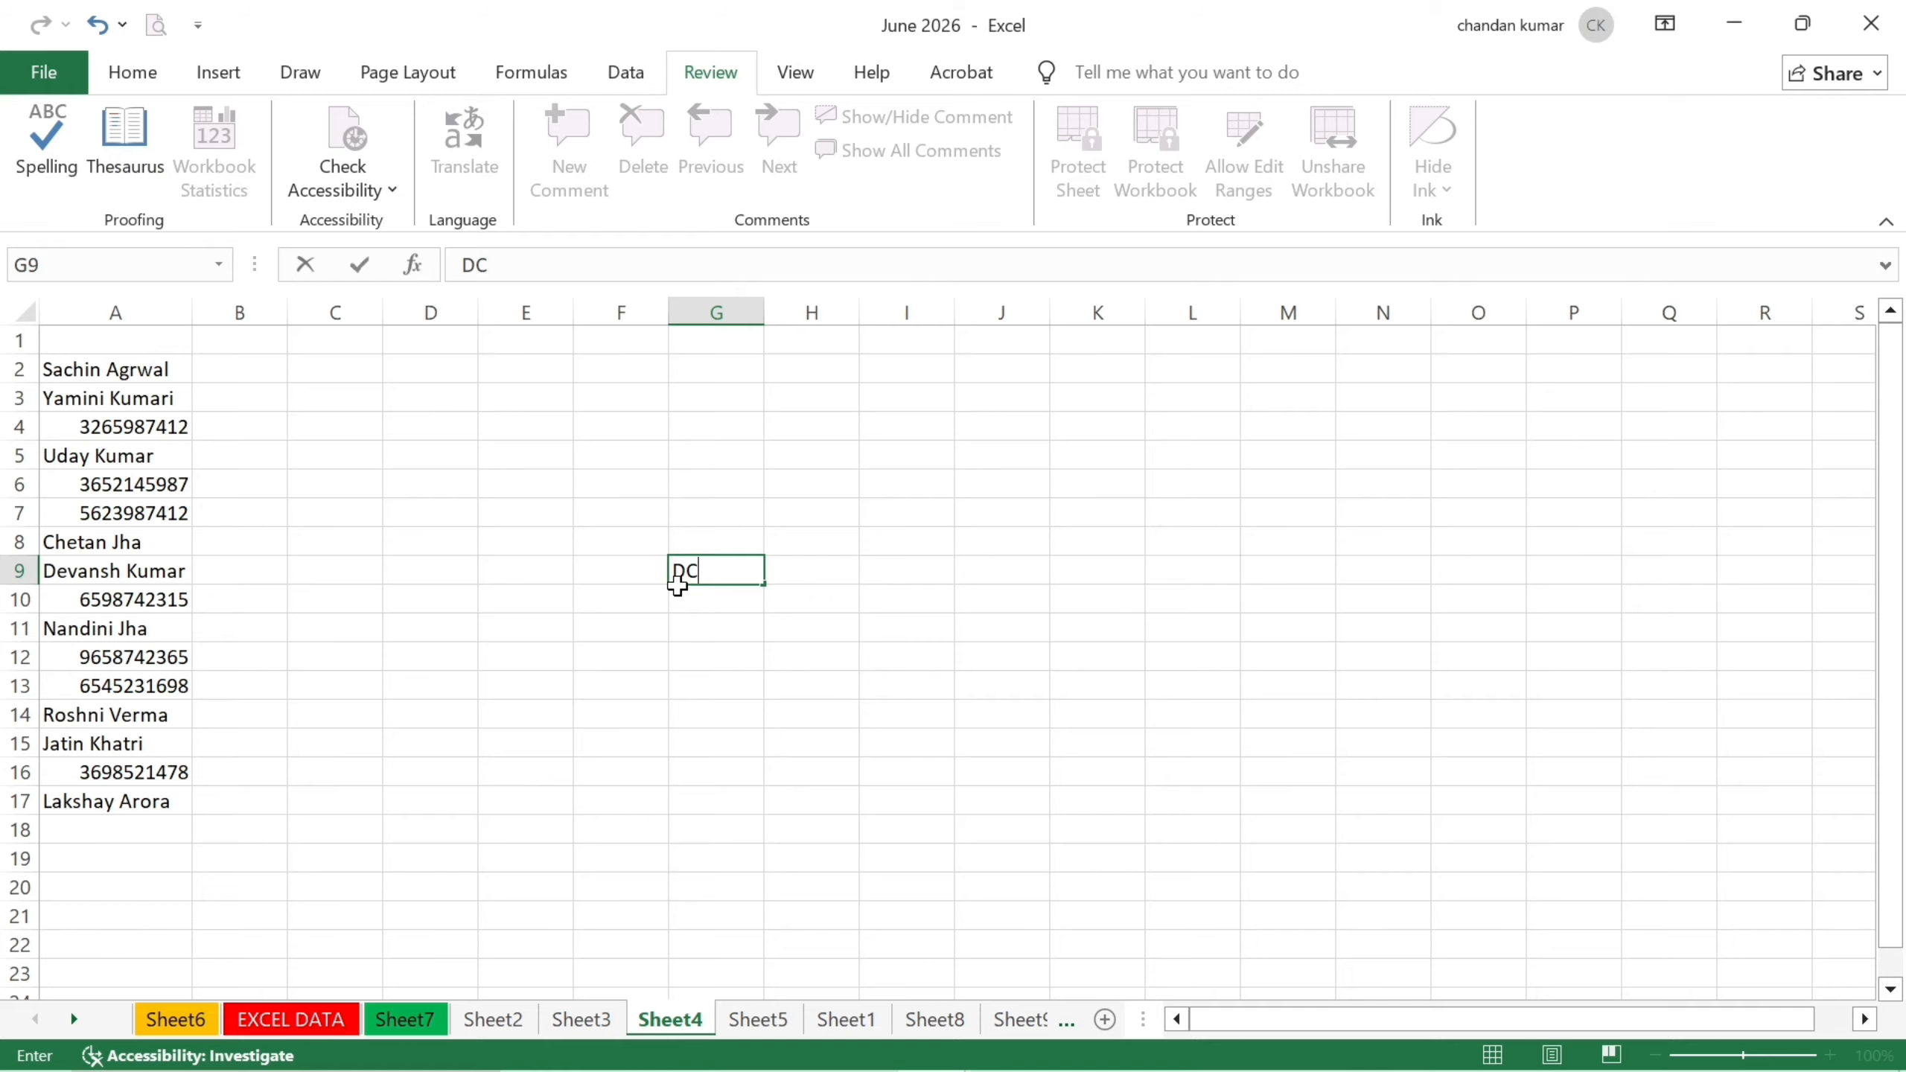
left_click(534, 551)
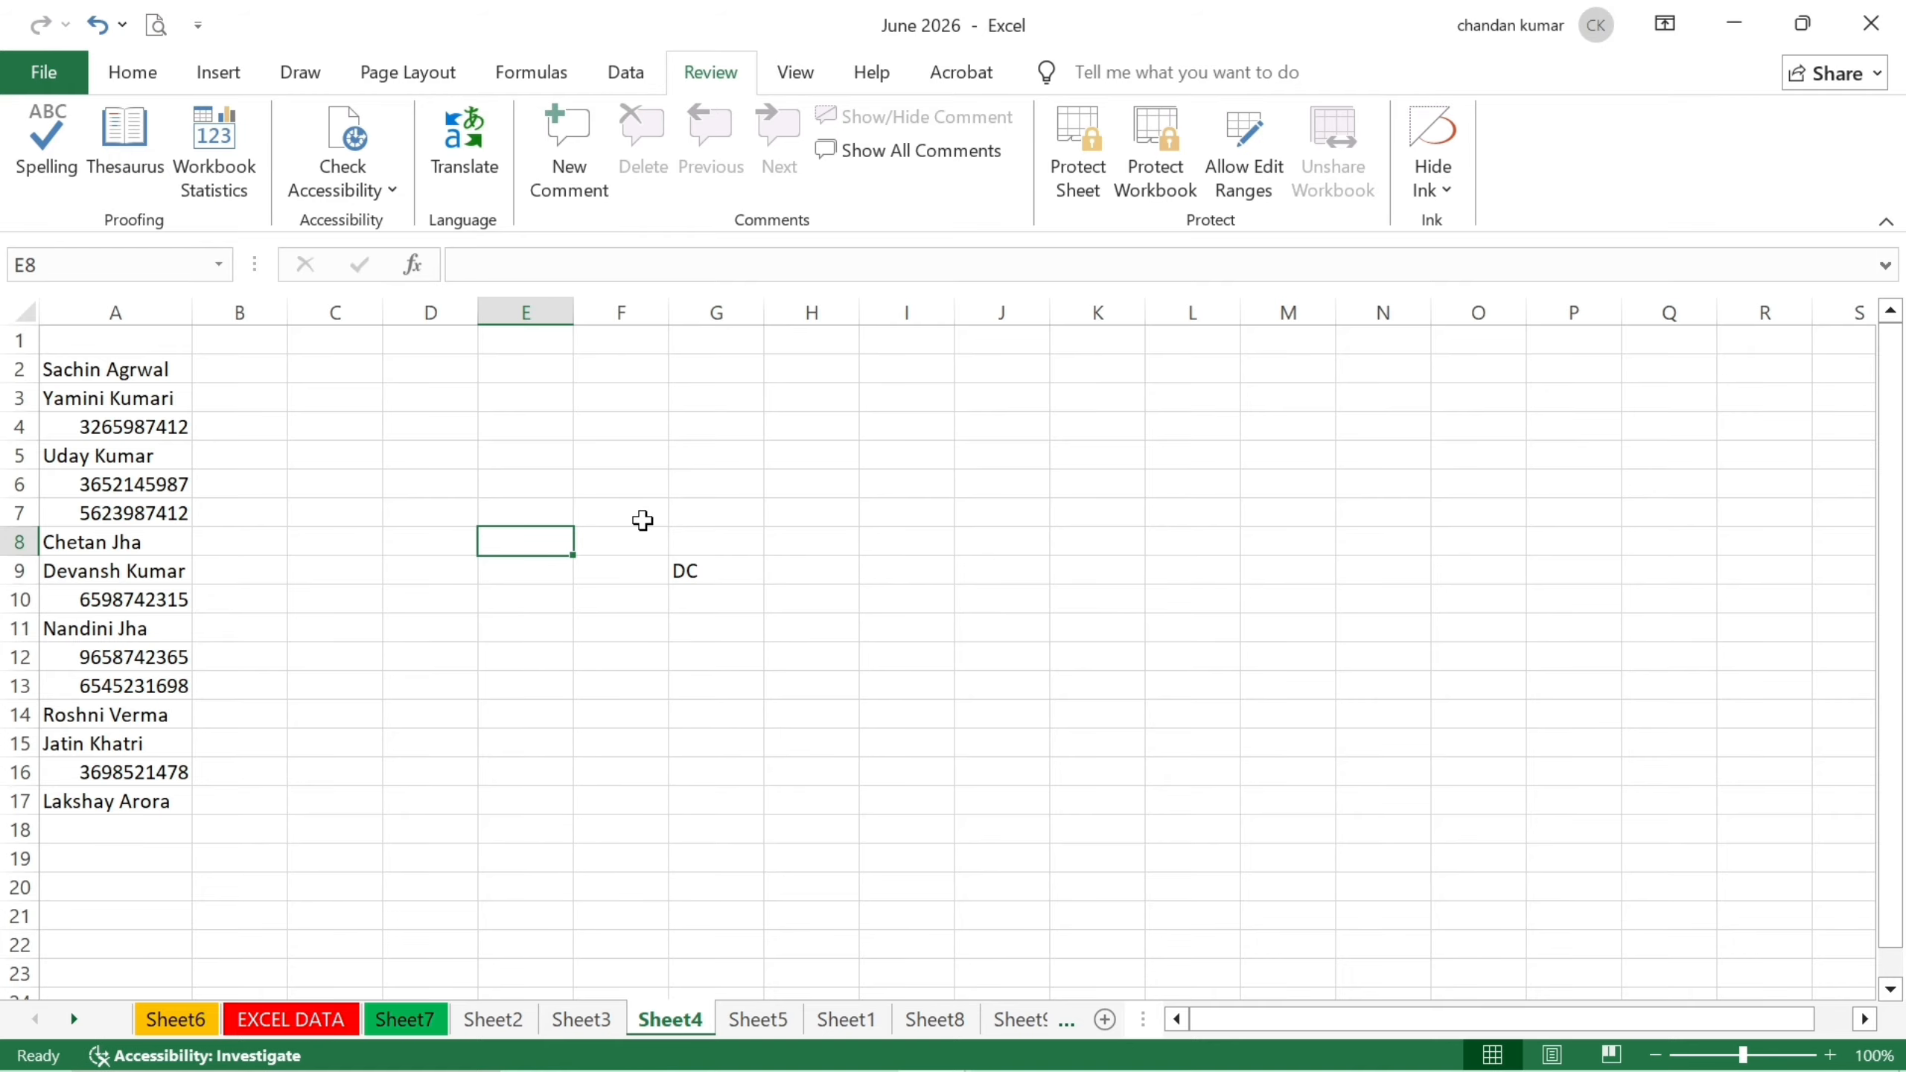
Unprotect Sheet3 via Home > Format > Unprotect Sheet with its password, then show Sheet2.
left_click(131, 73)
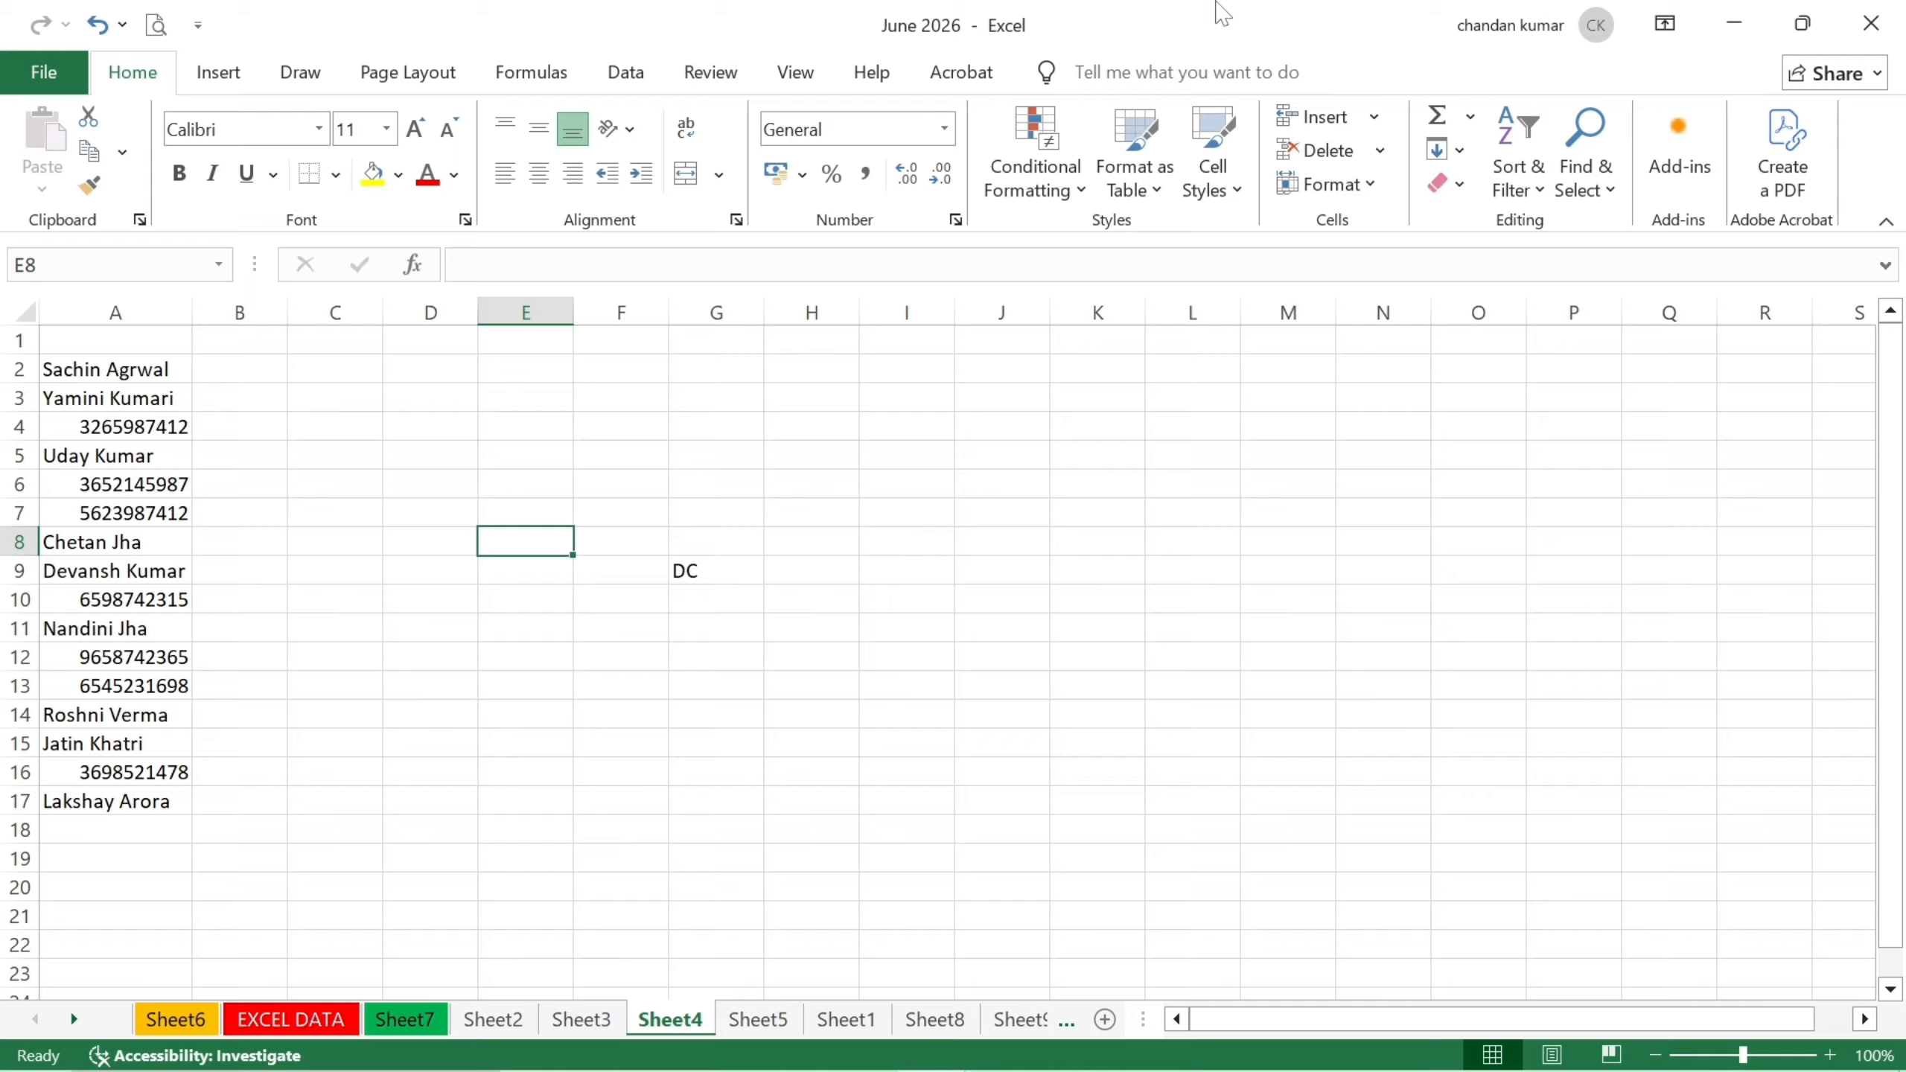
left_click(1322, 187)
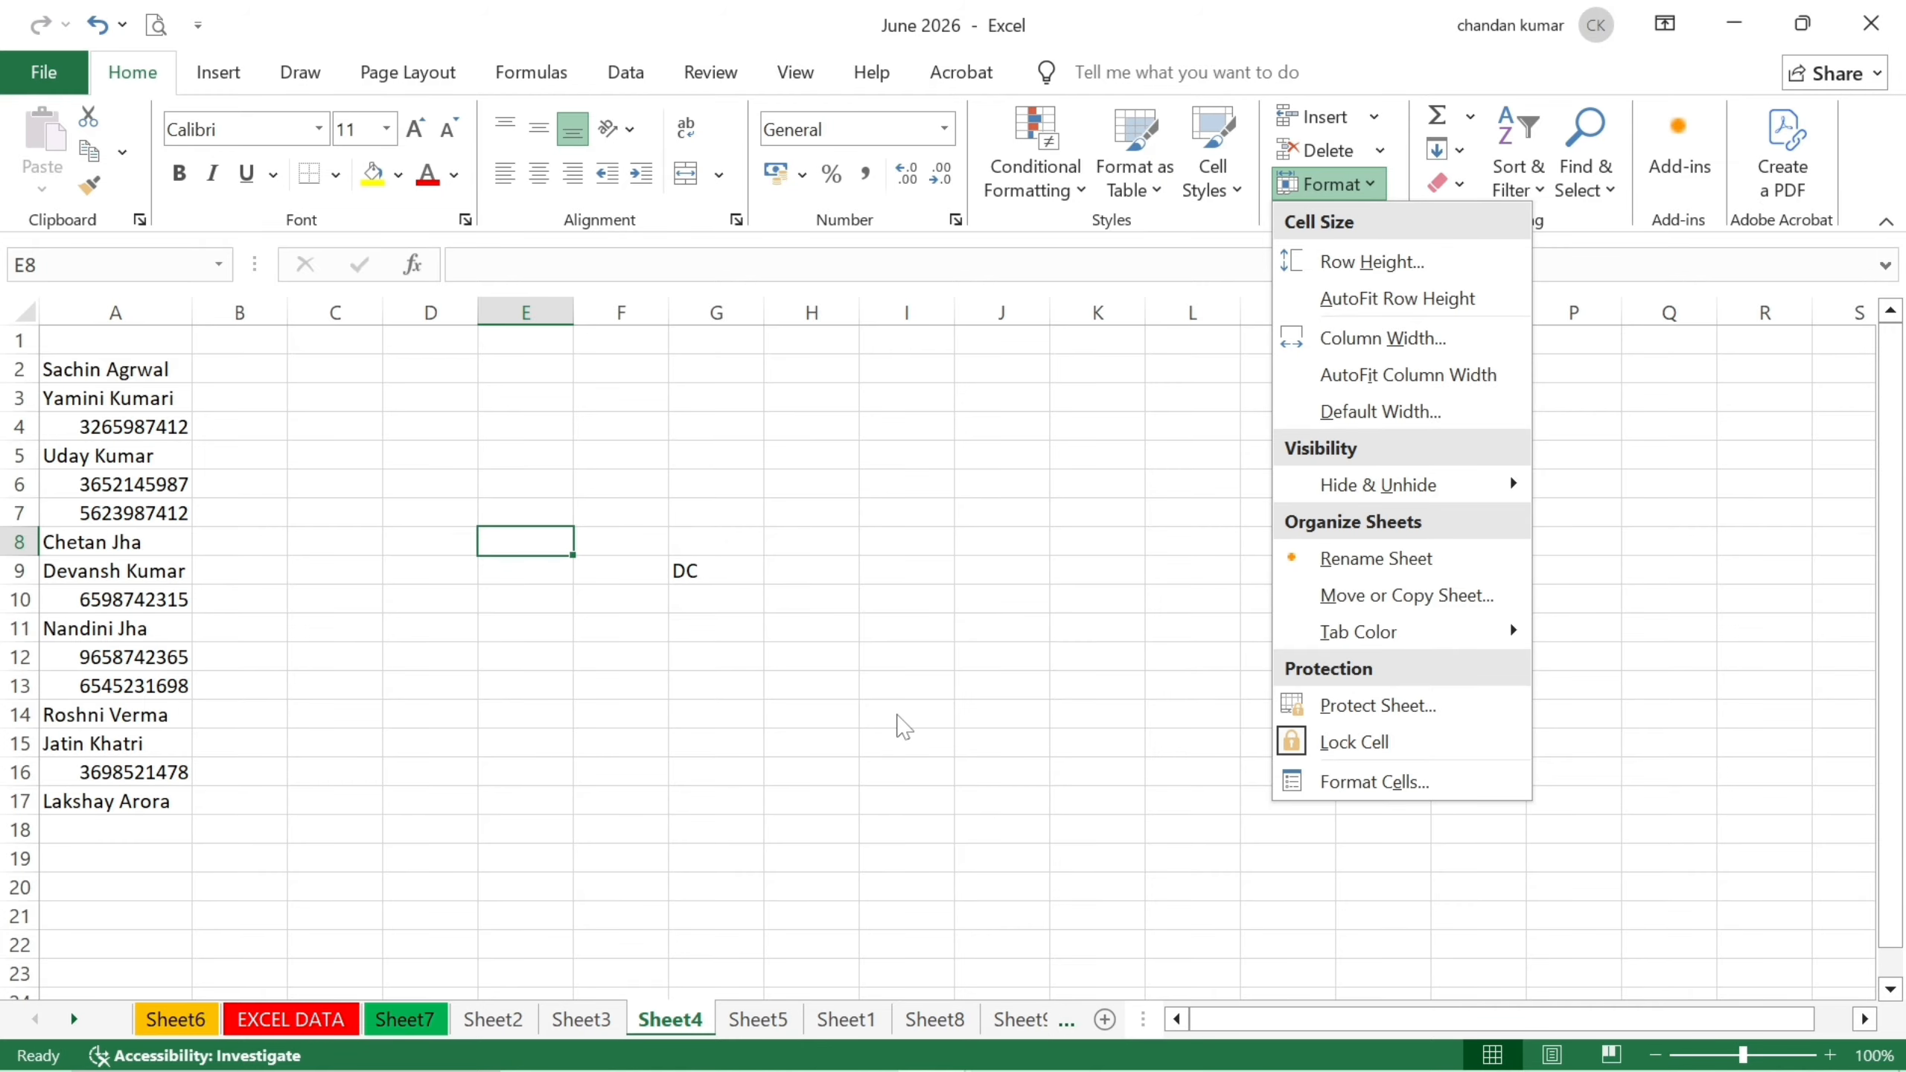
left_click(896, 714)
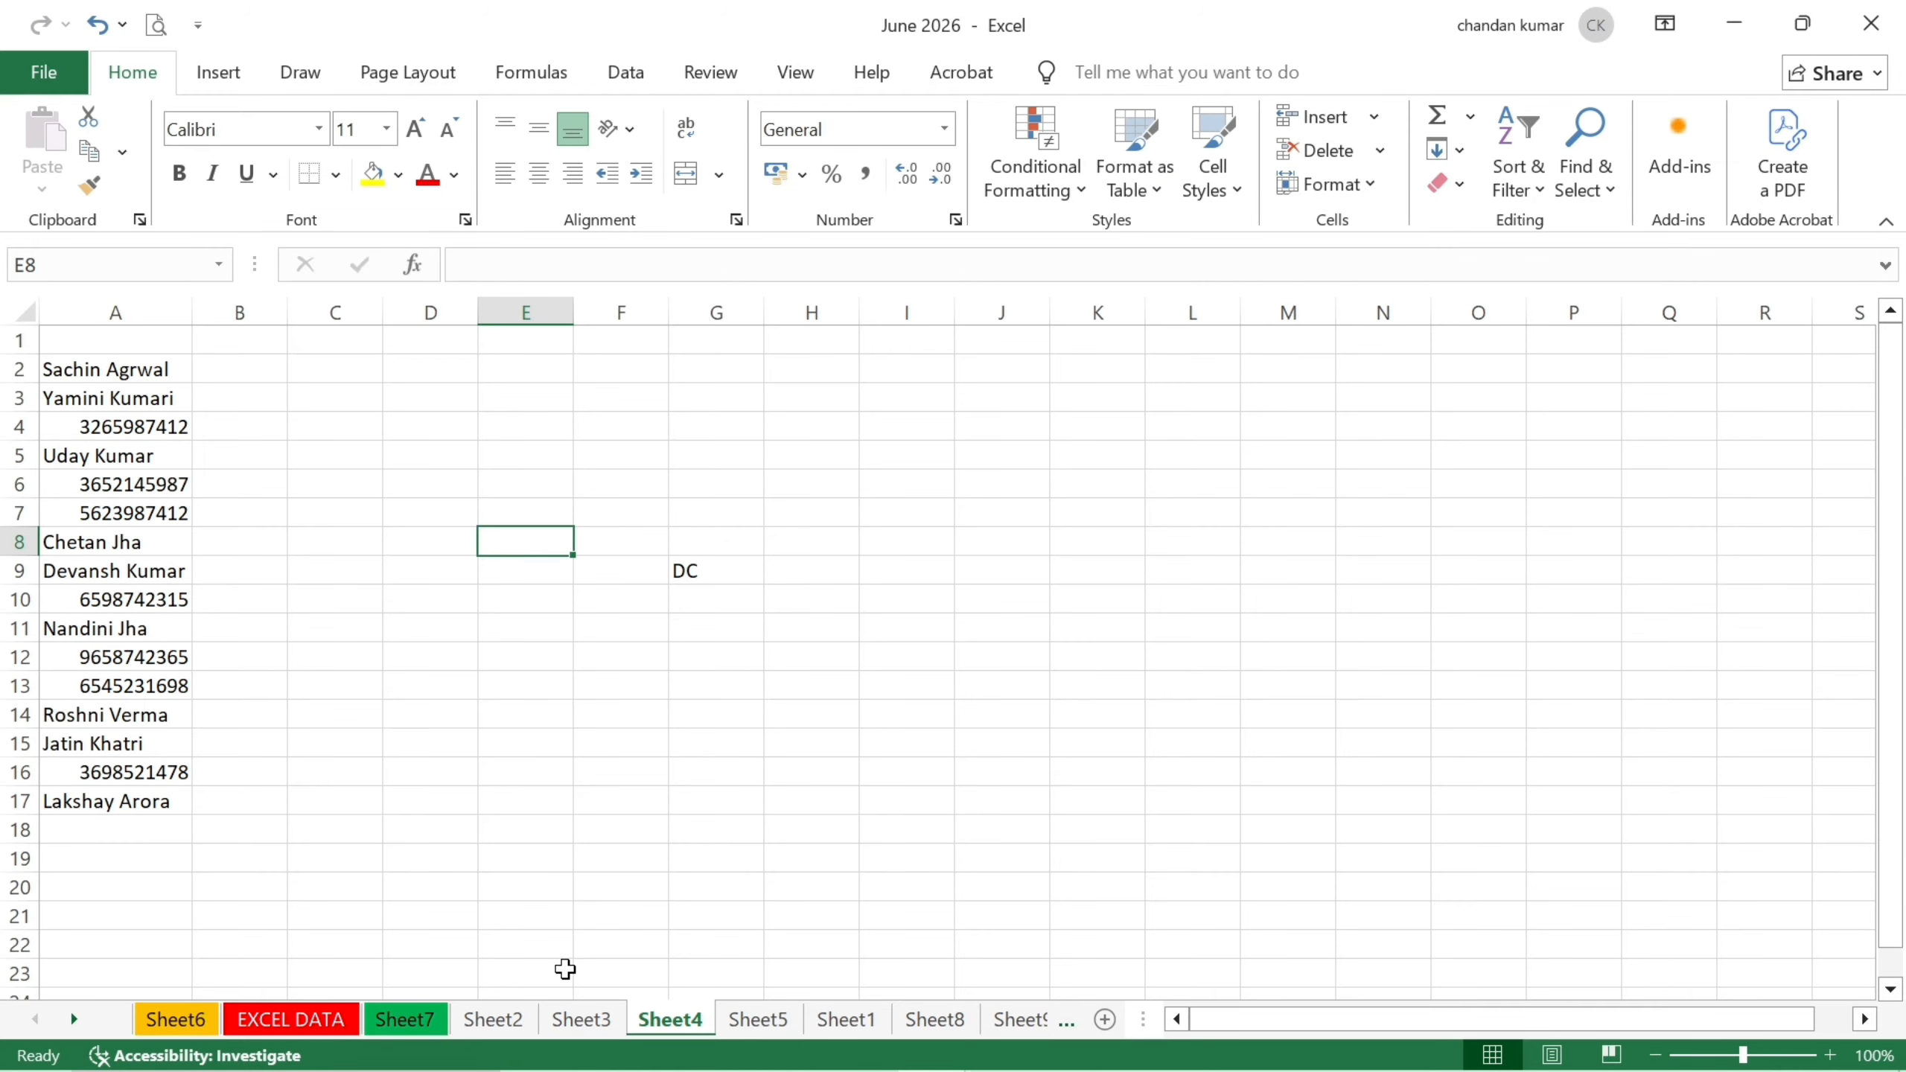
left_click(577, 1020)
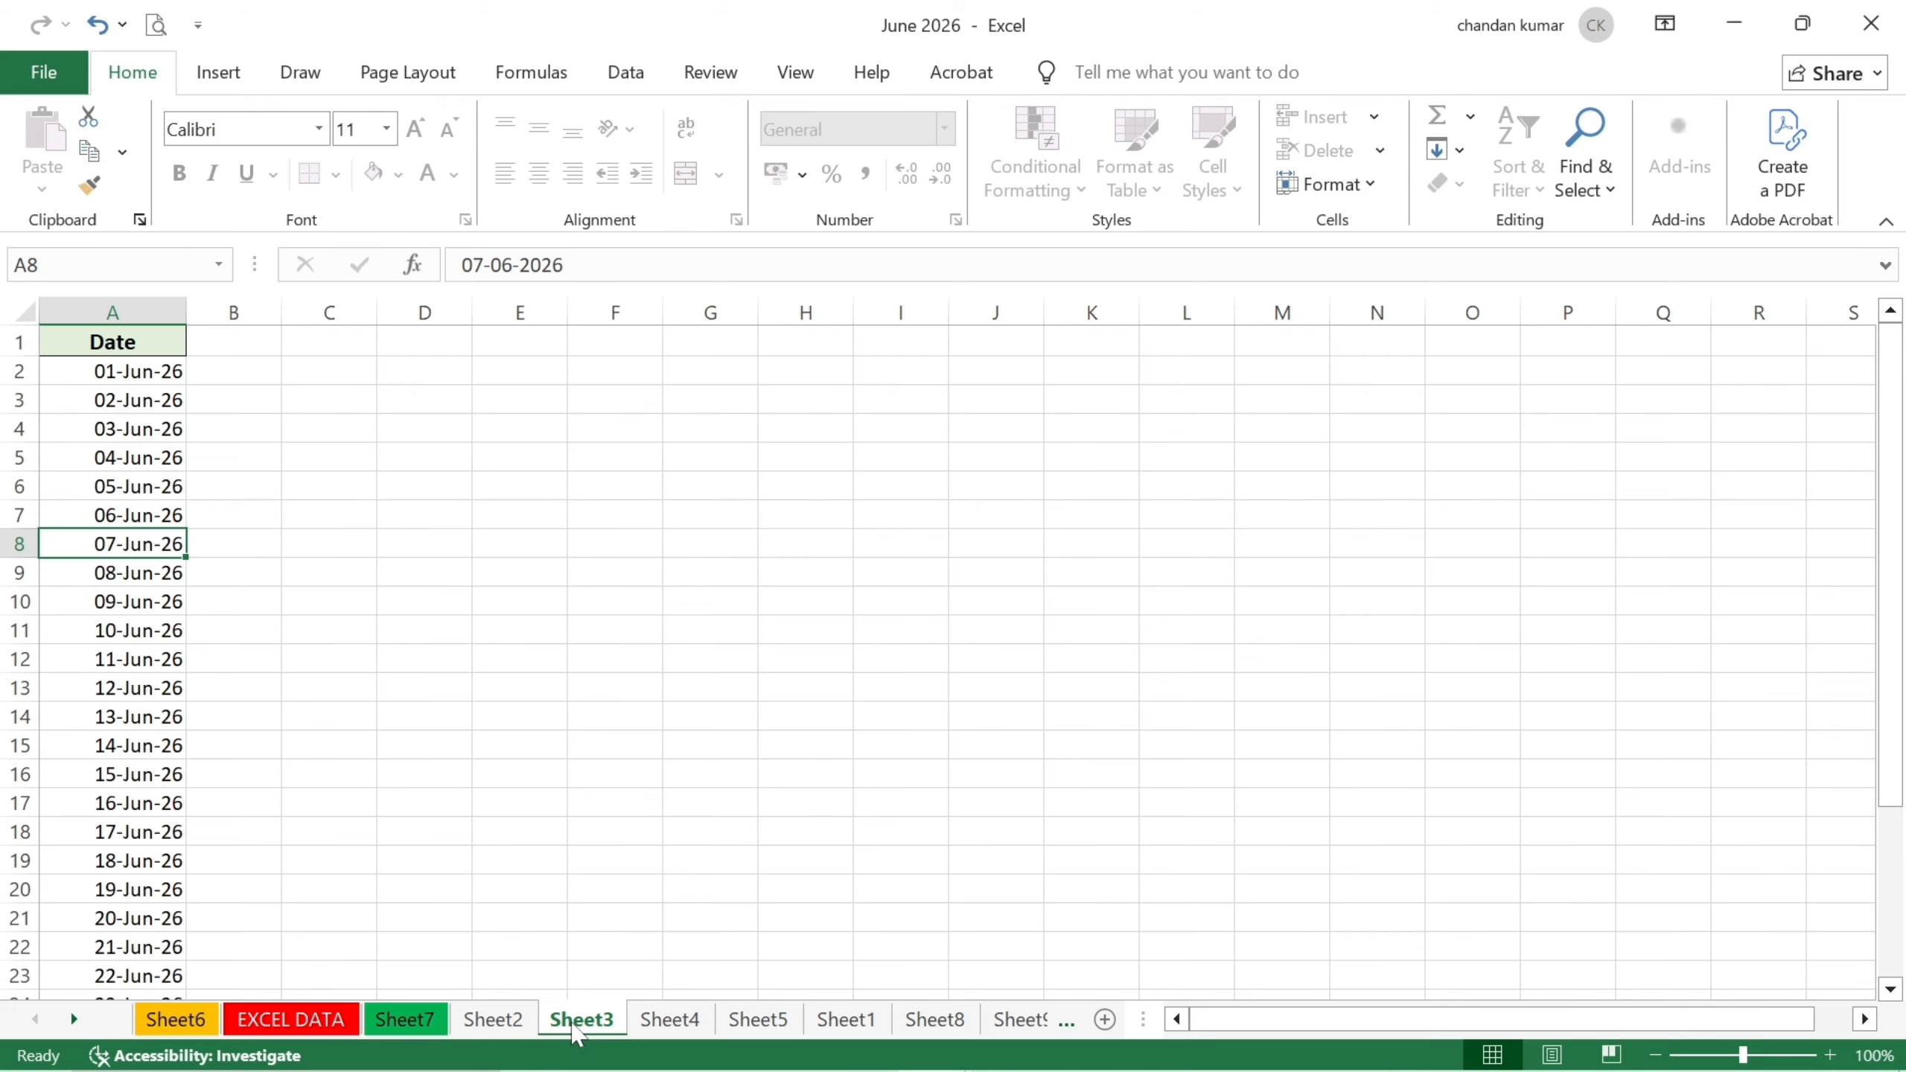
left_click(1344, 197)
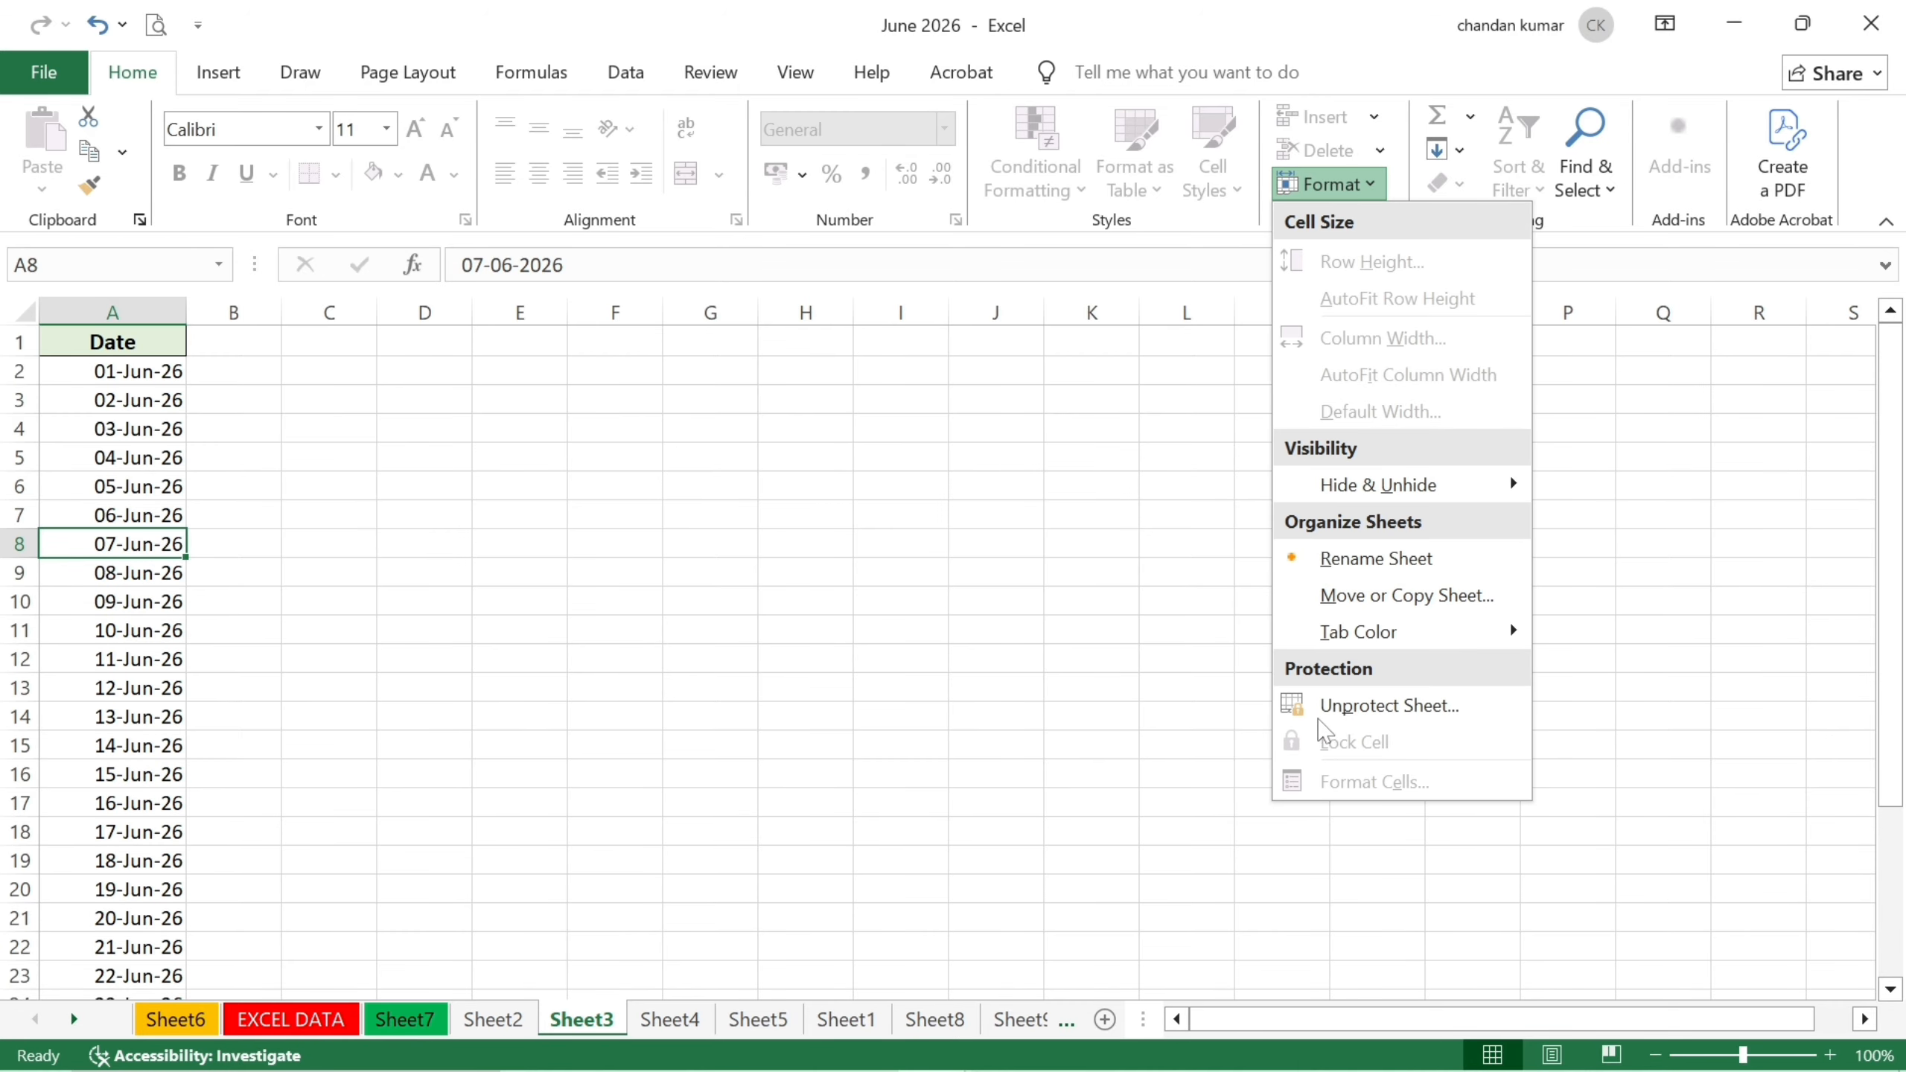
left_click(1321, 706)
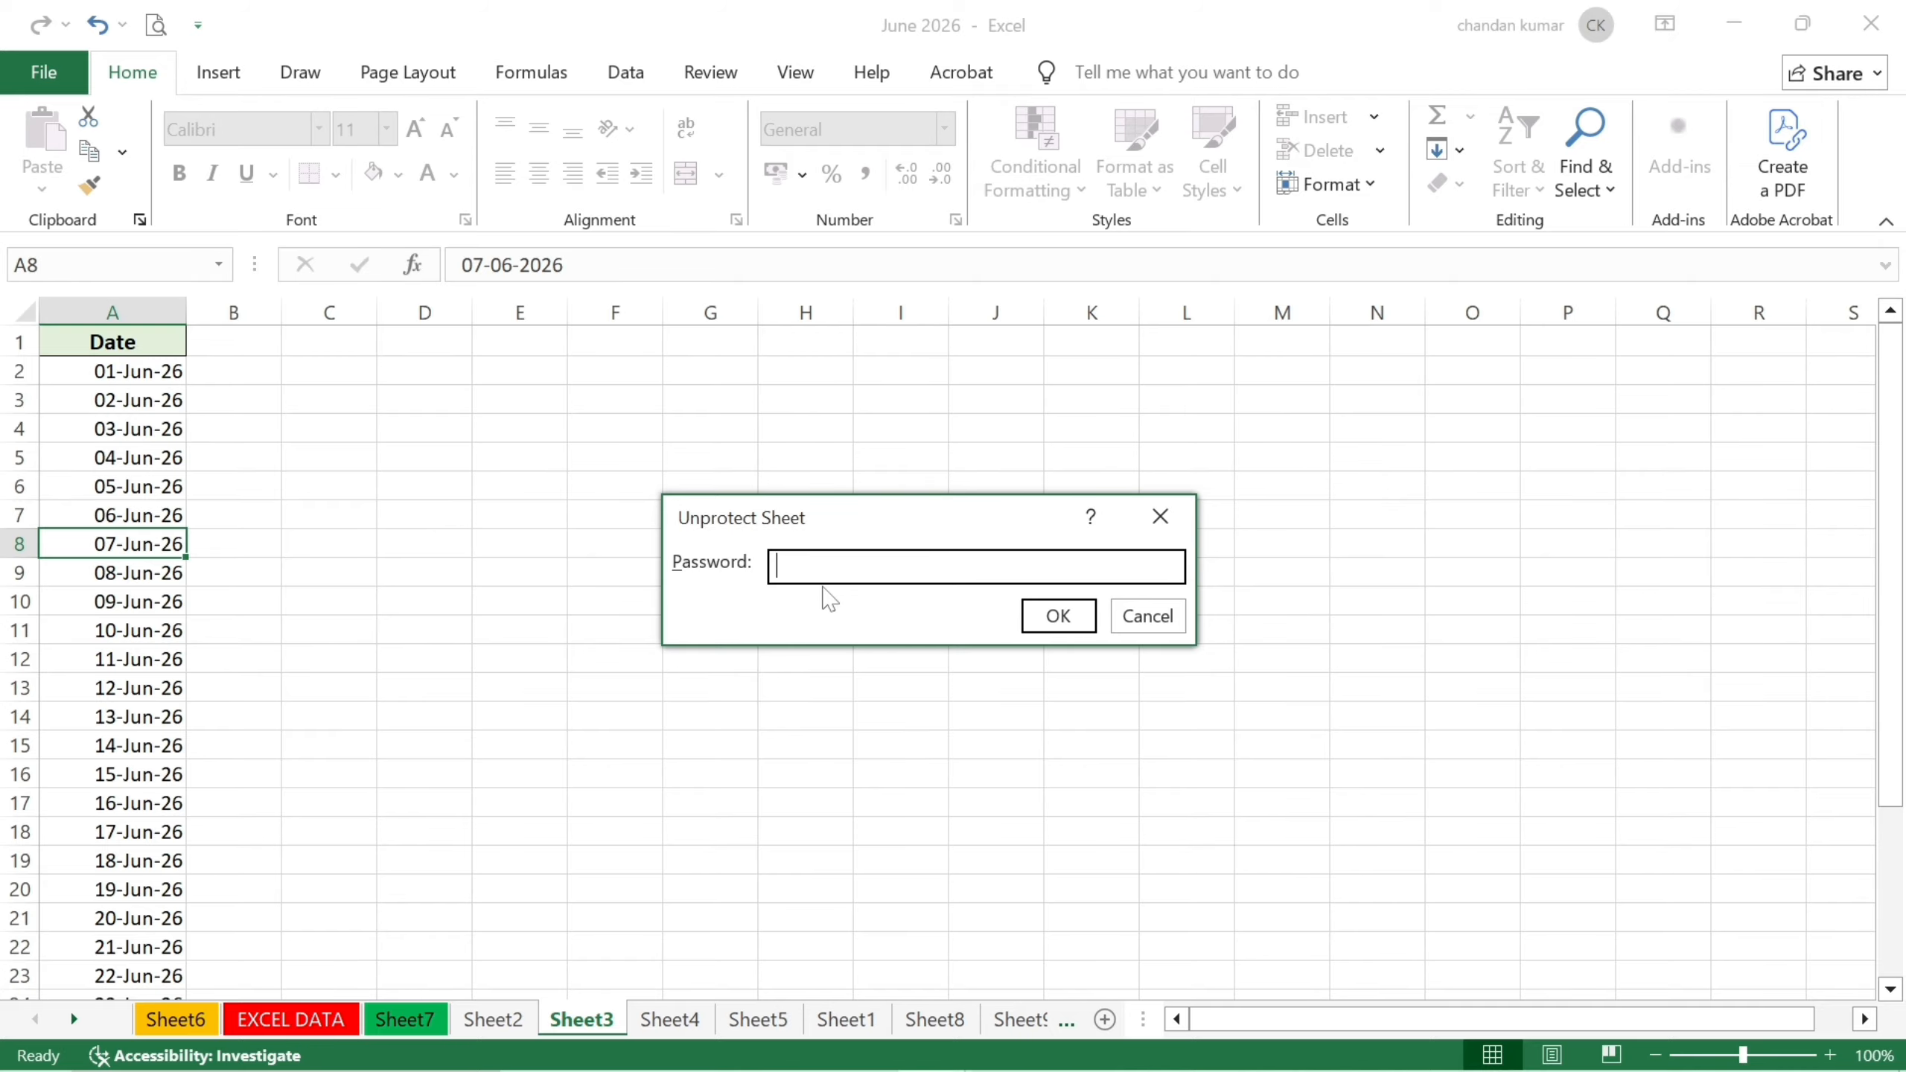
type("12")
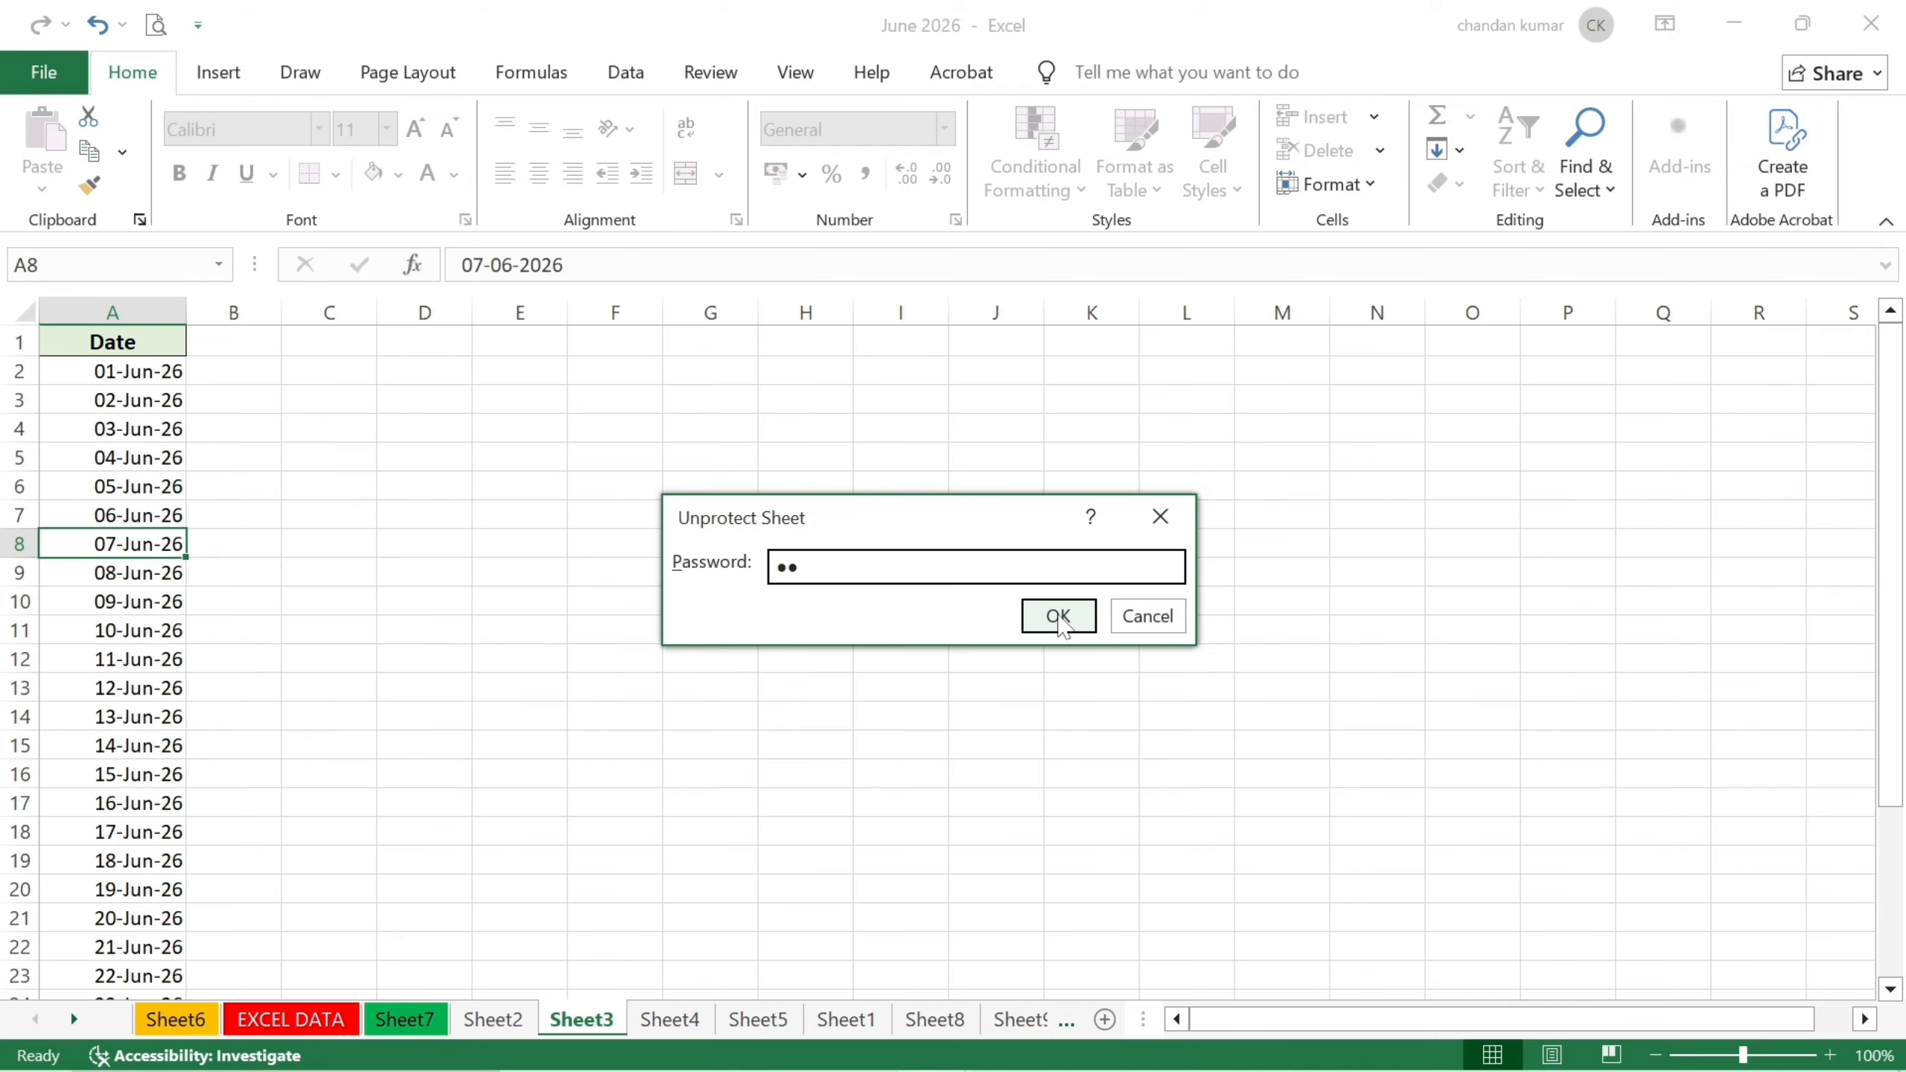
left_click(1059, 617)
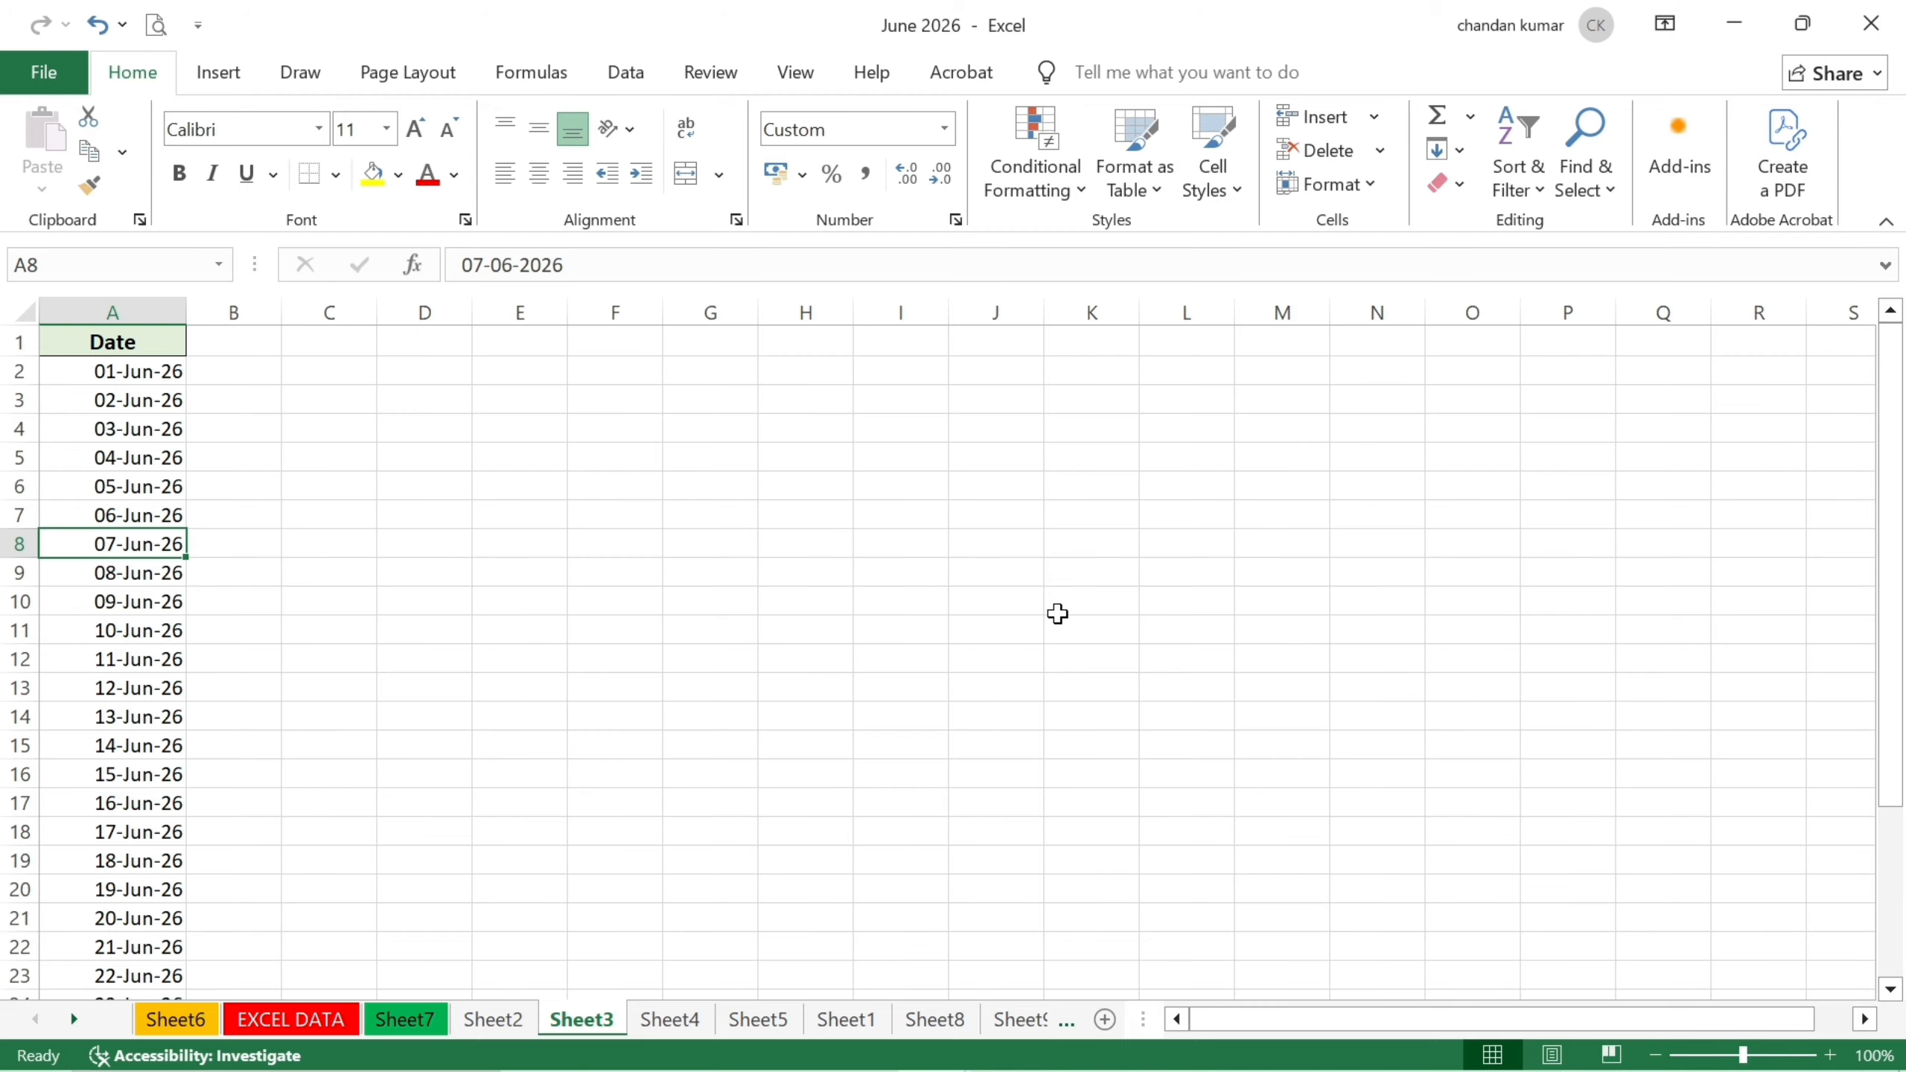
left_click(499, 1021)
Unprotect Sheet2 from its tab menu, entering the sheet password.
right_click(499, 1021)
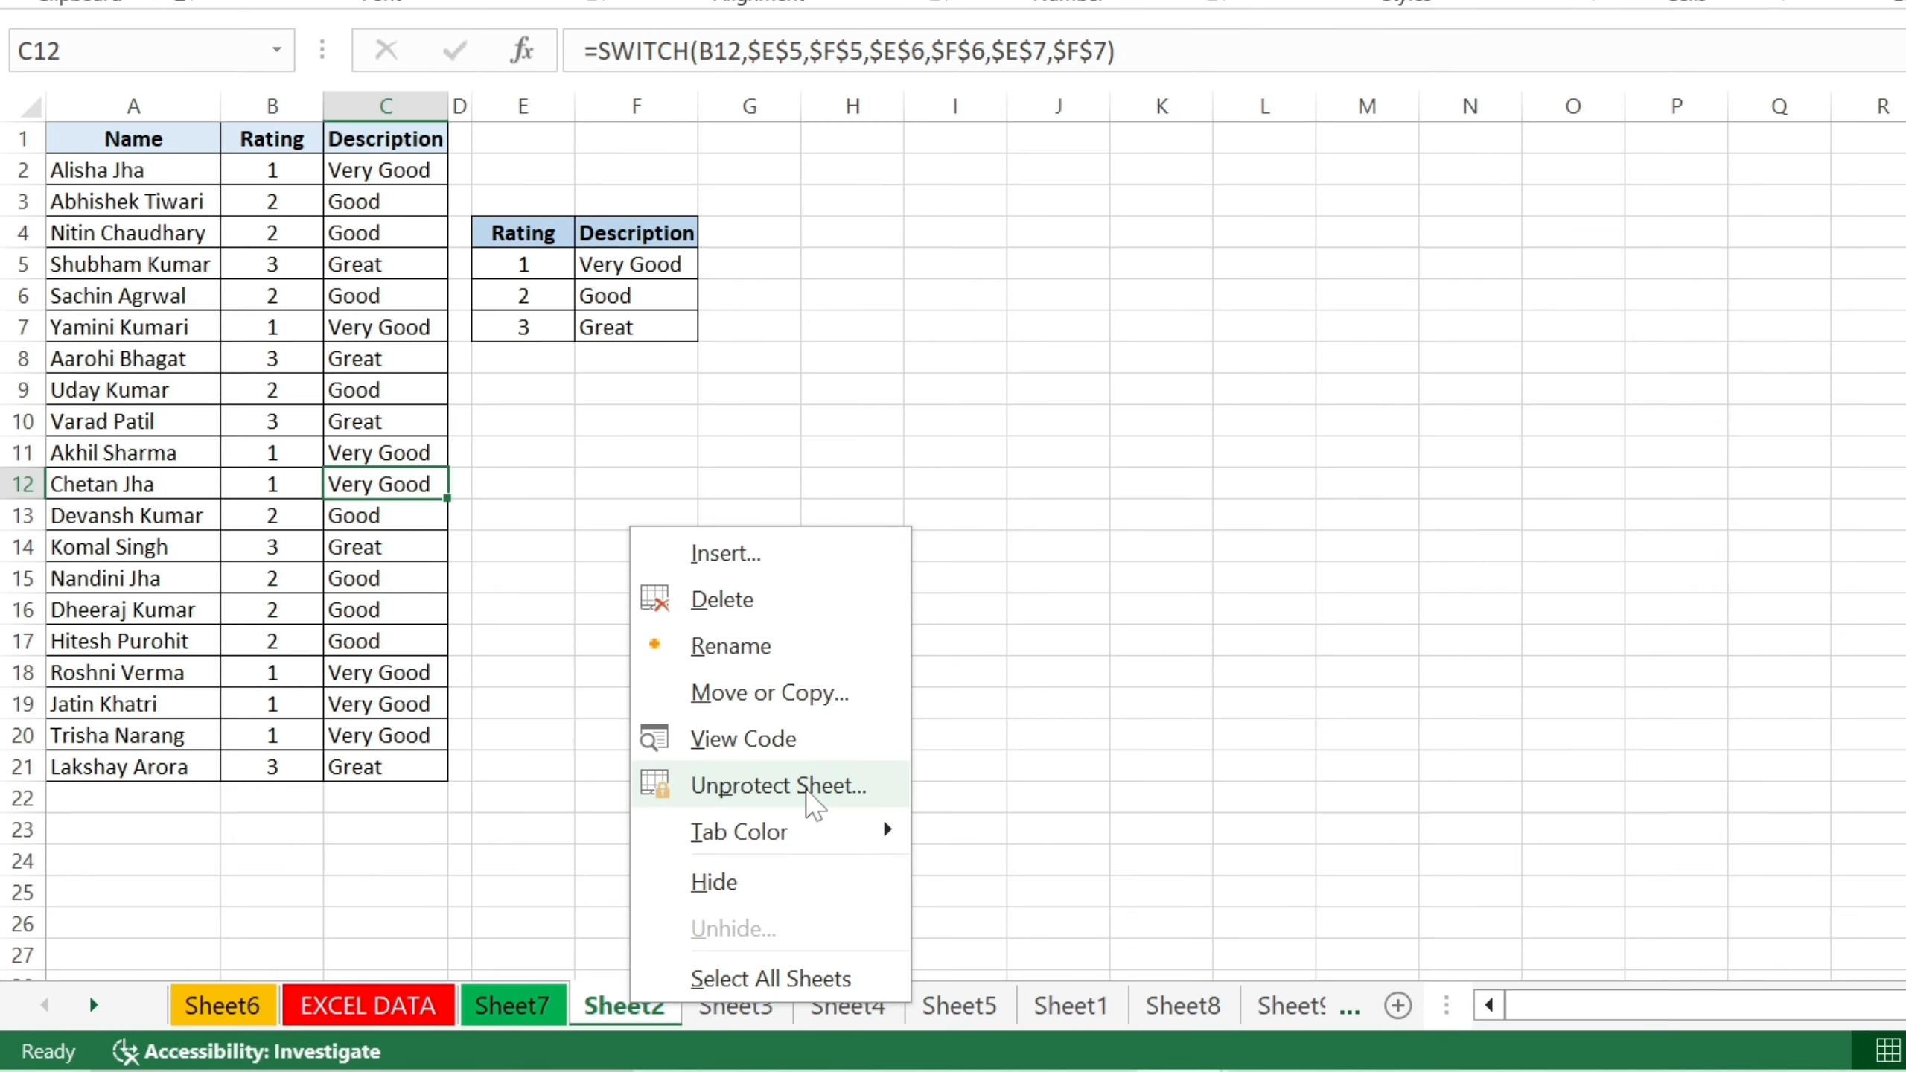
left_click(808, 793)
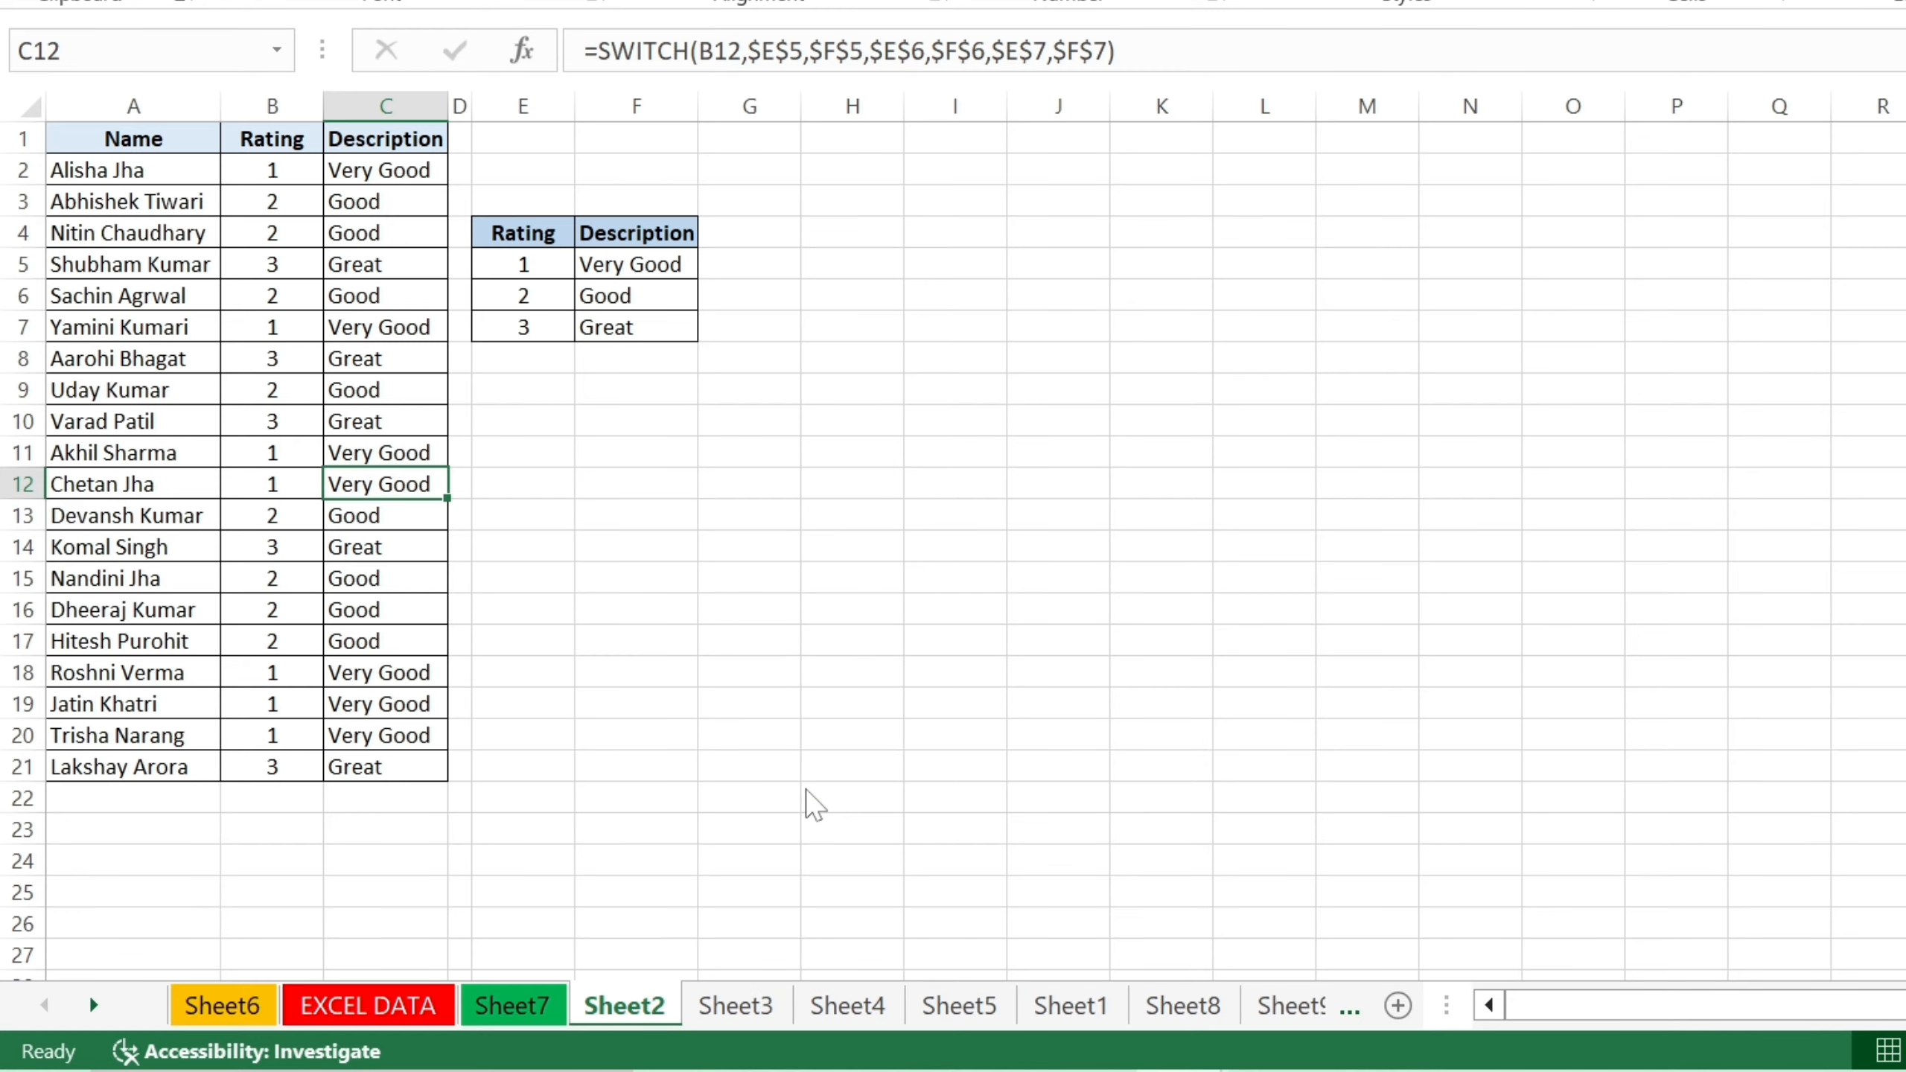
type("12")
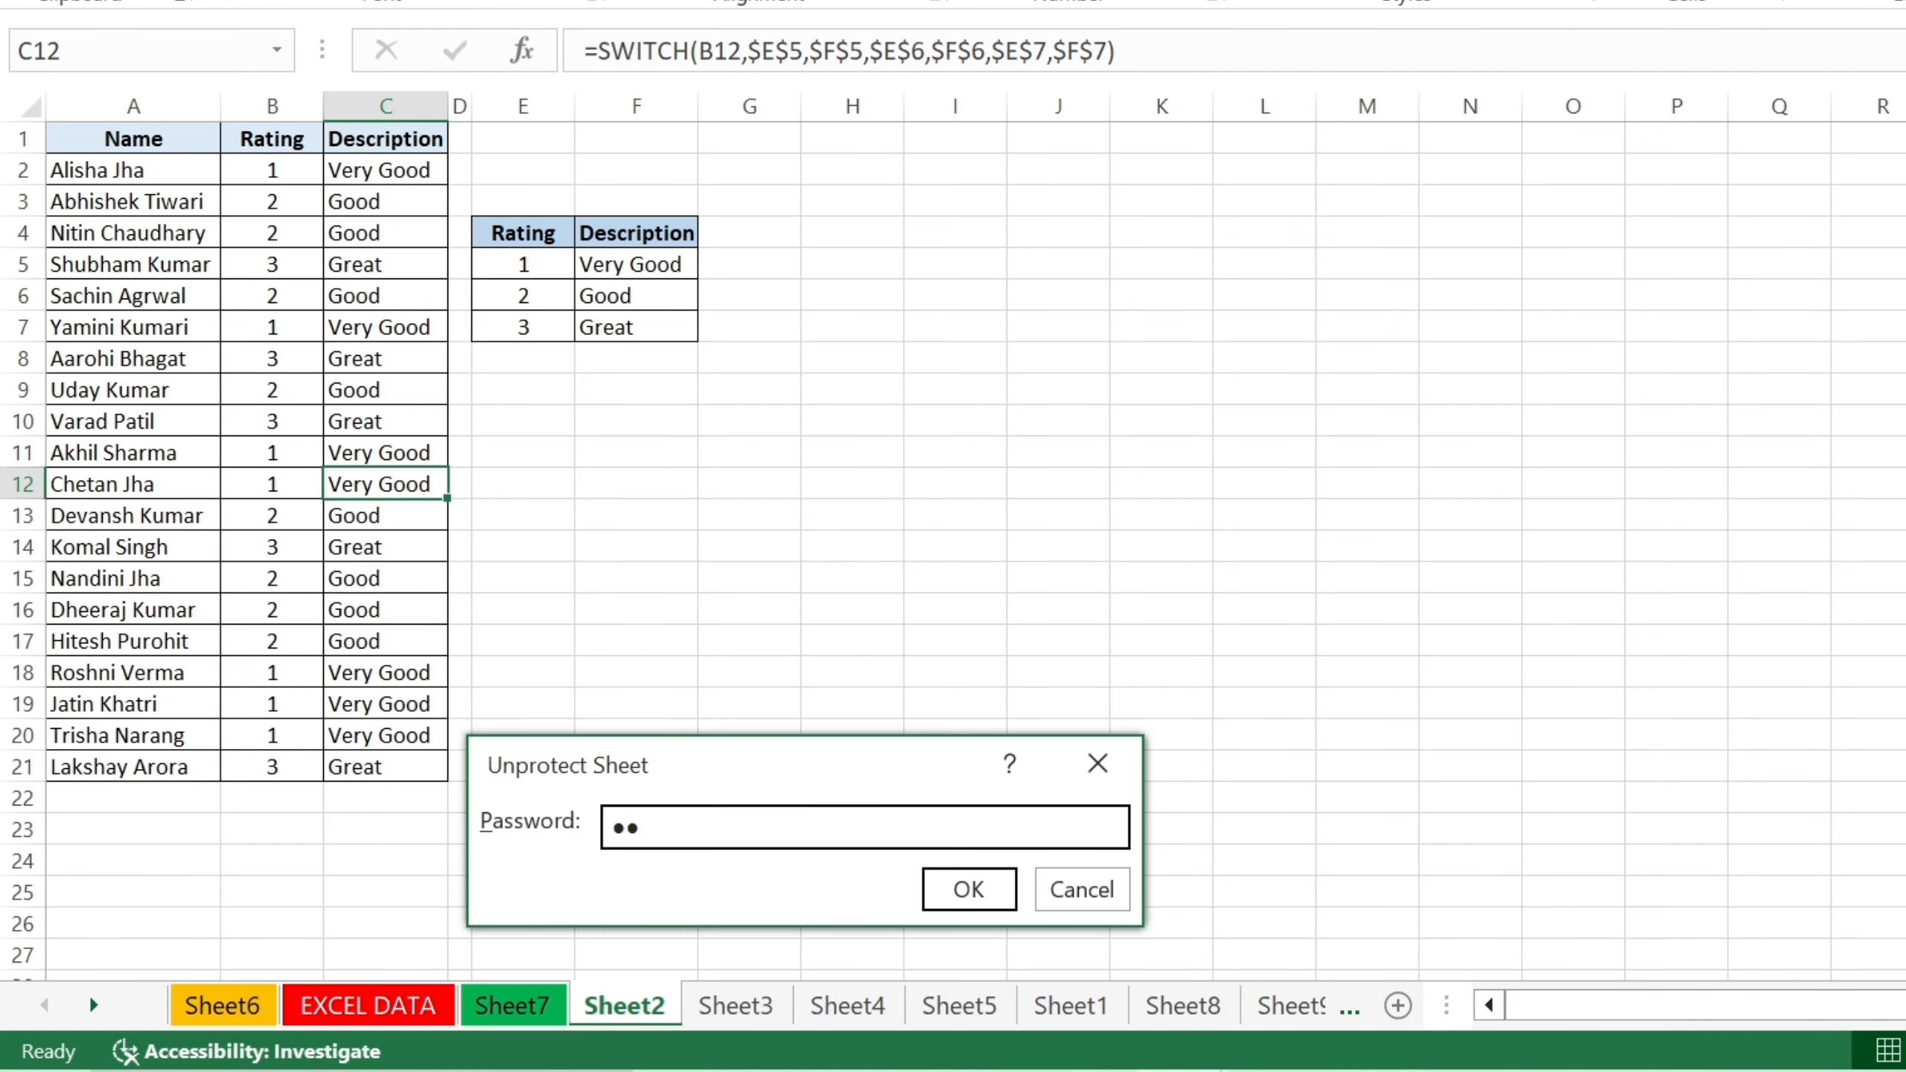
left_click(953, 888)
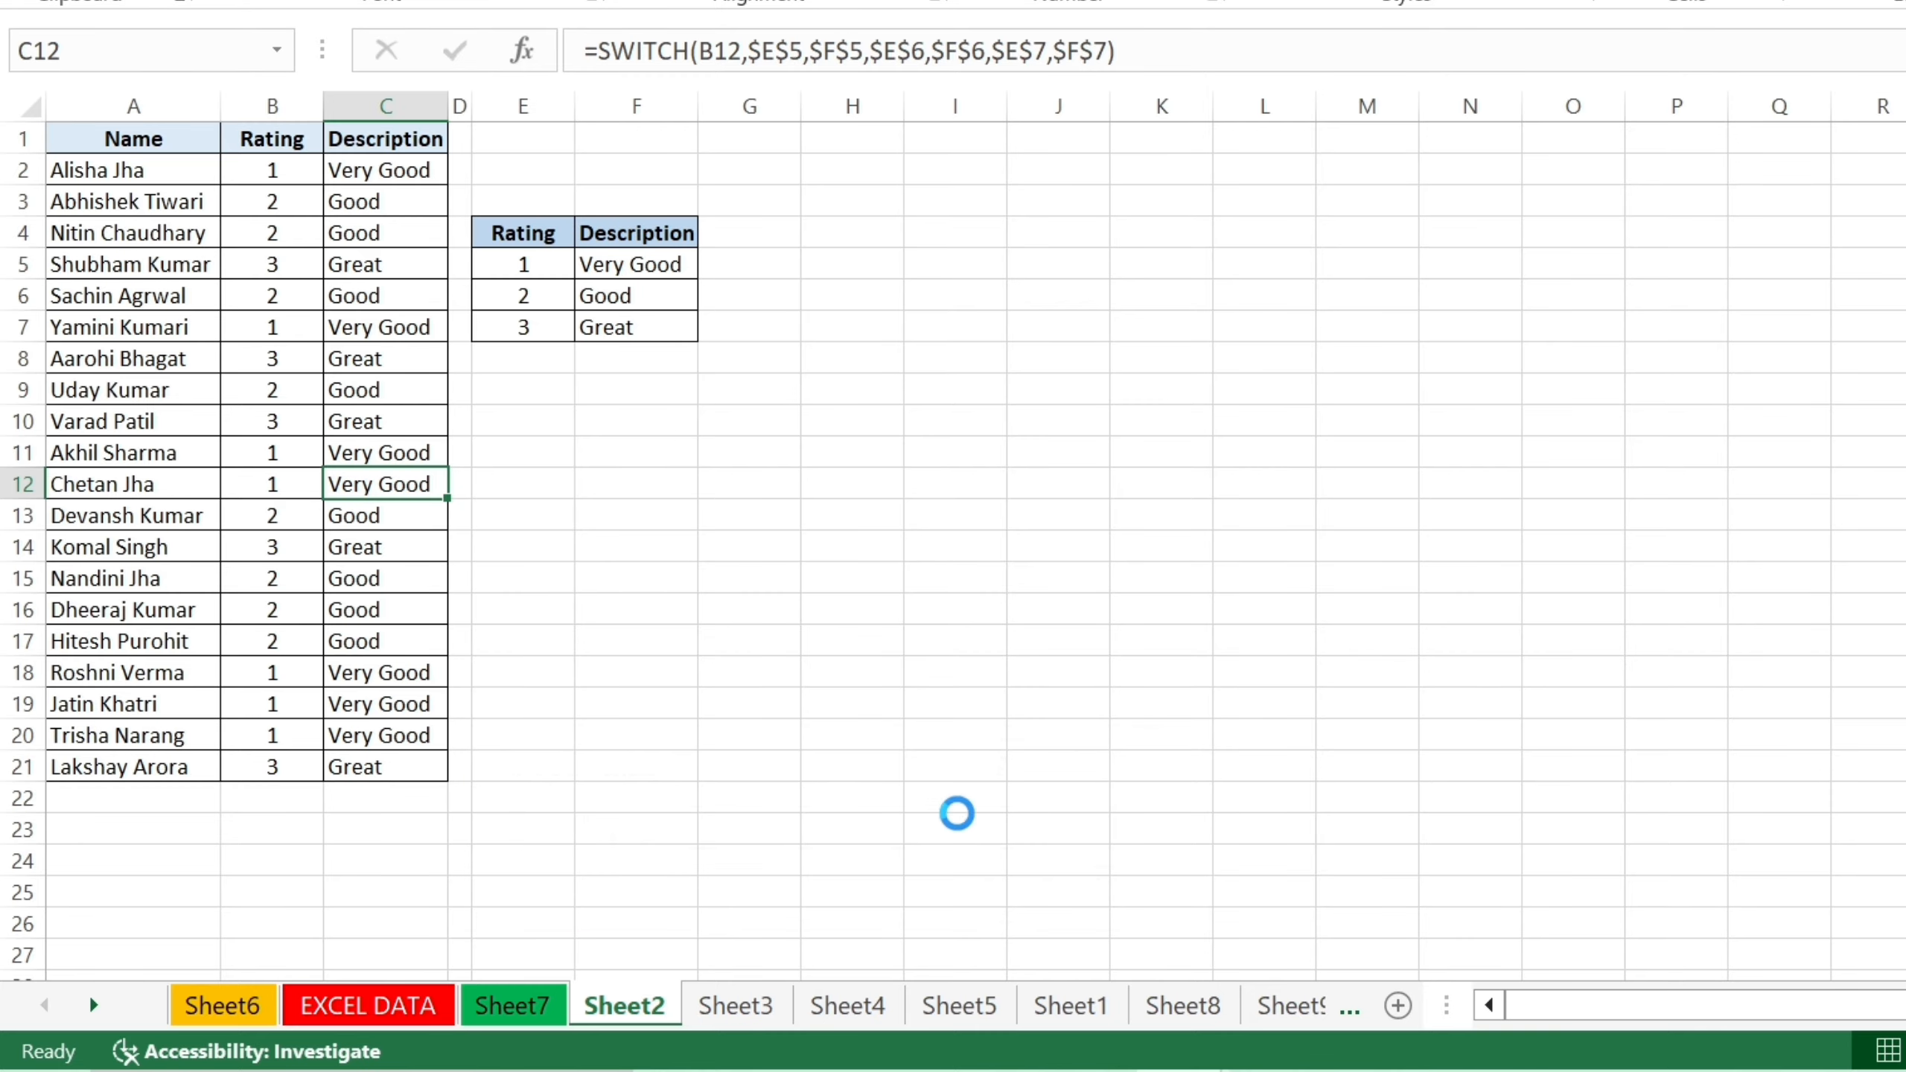
Overwrite the SWITCH formula in C13 with the text Great.
left_click(989, 505)
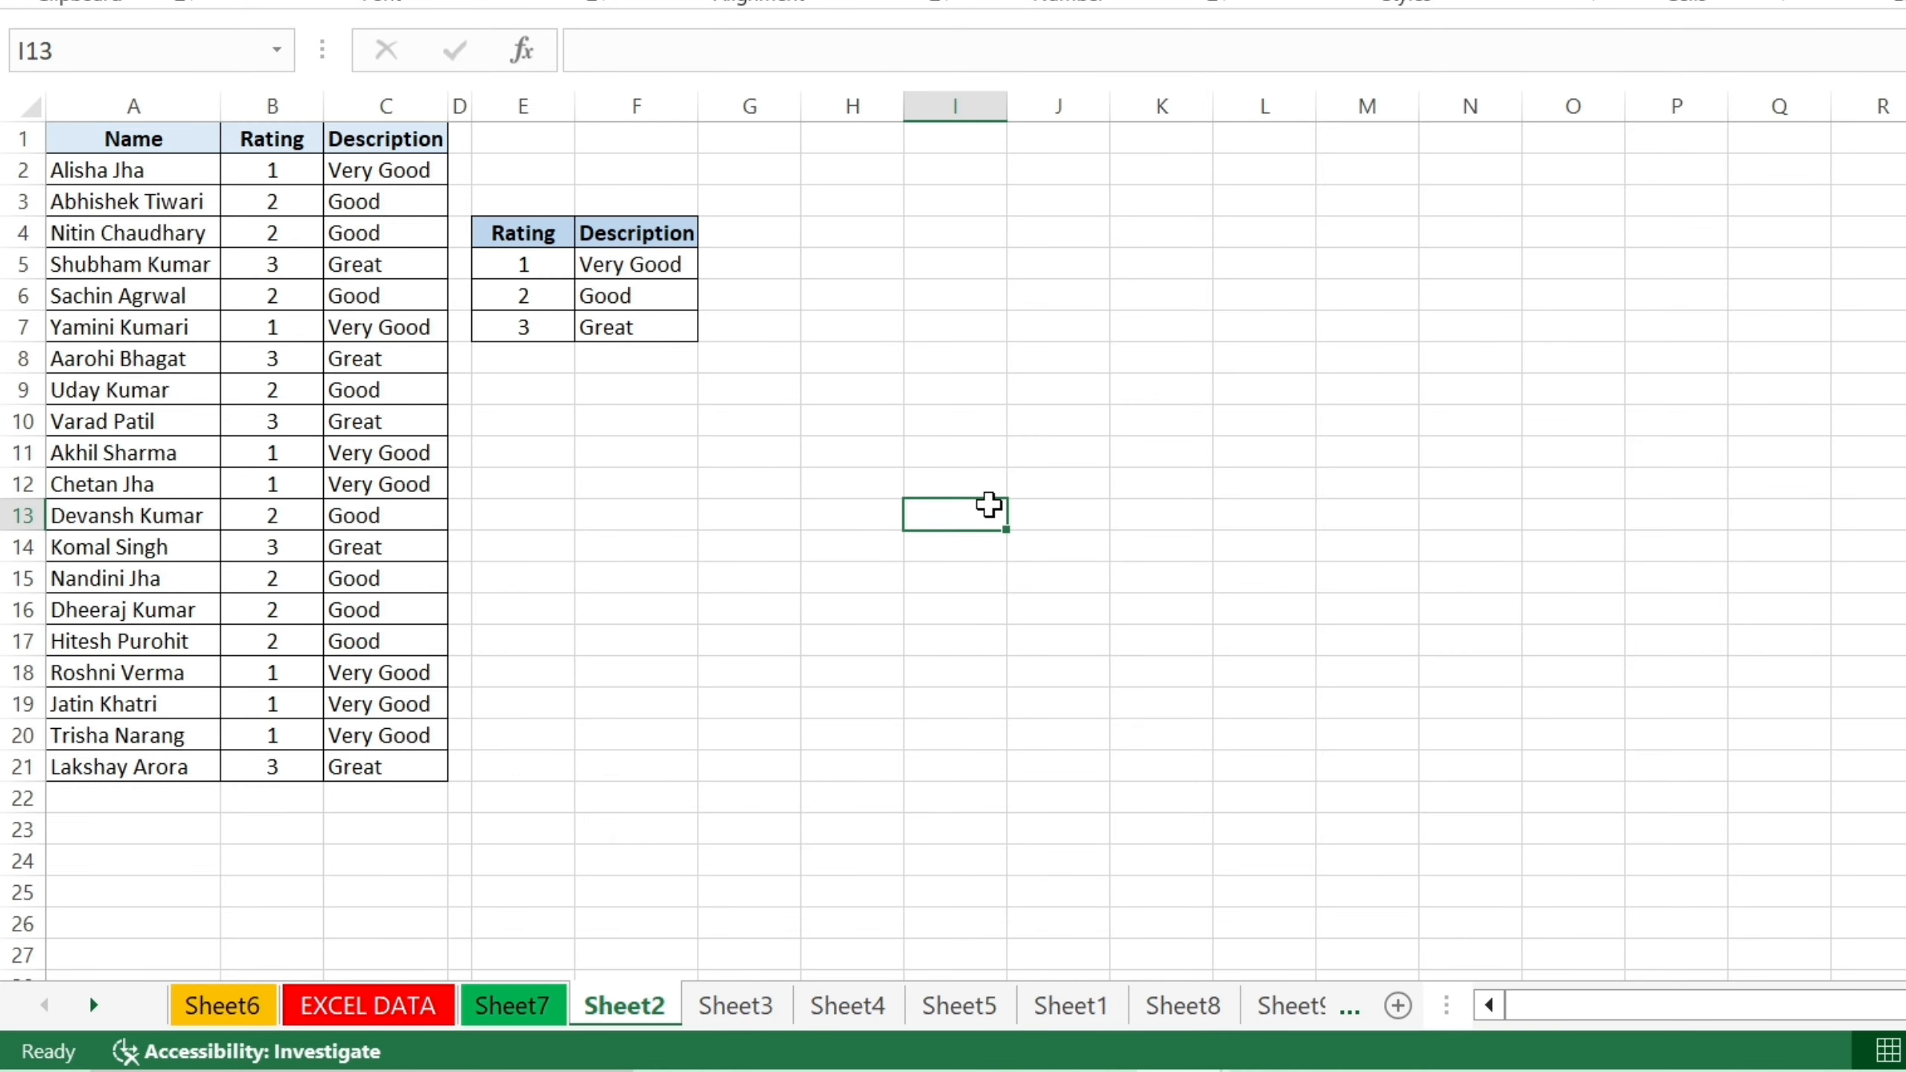
left_click(360, 520)
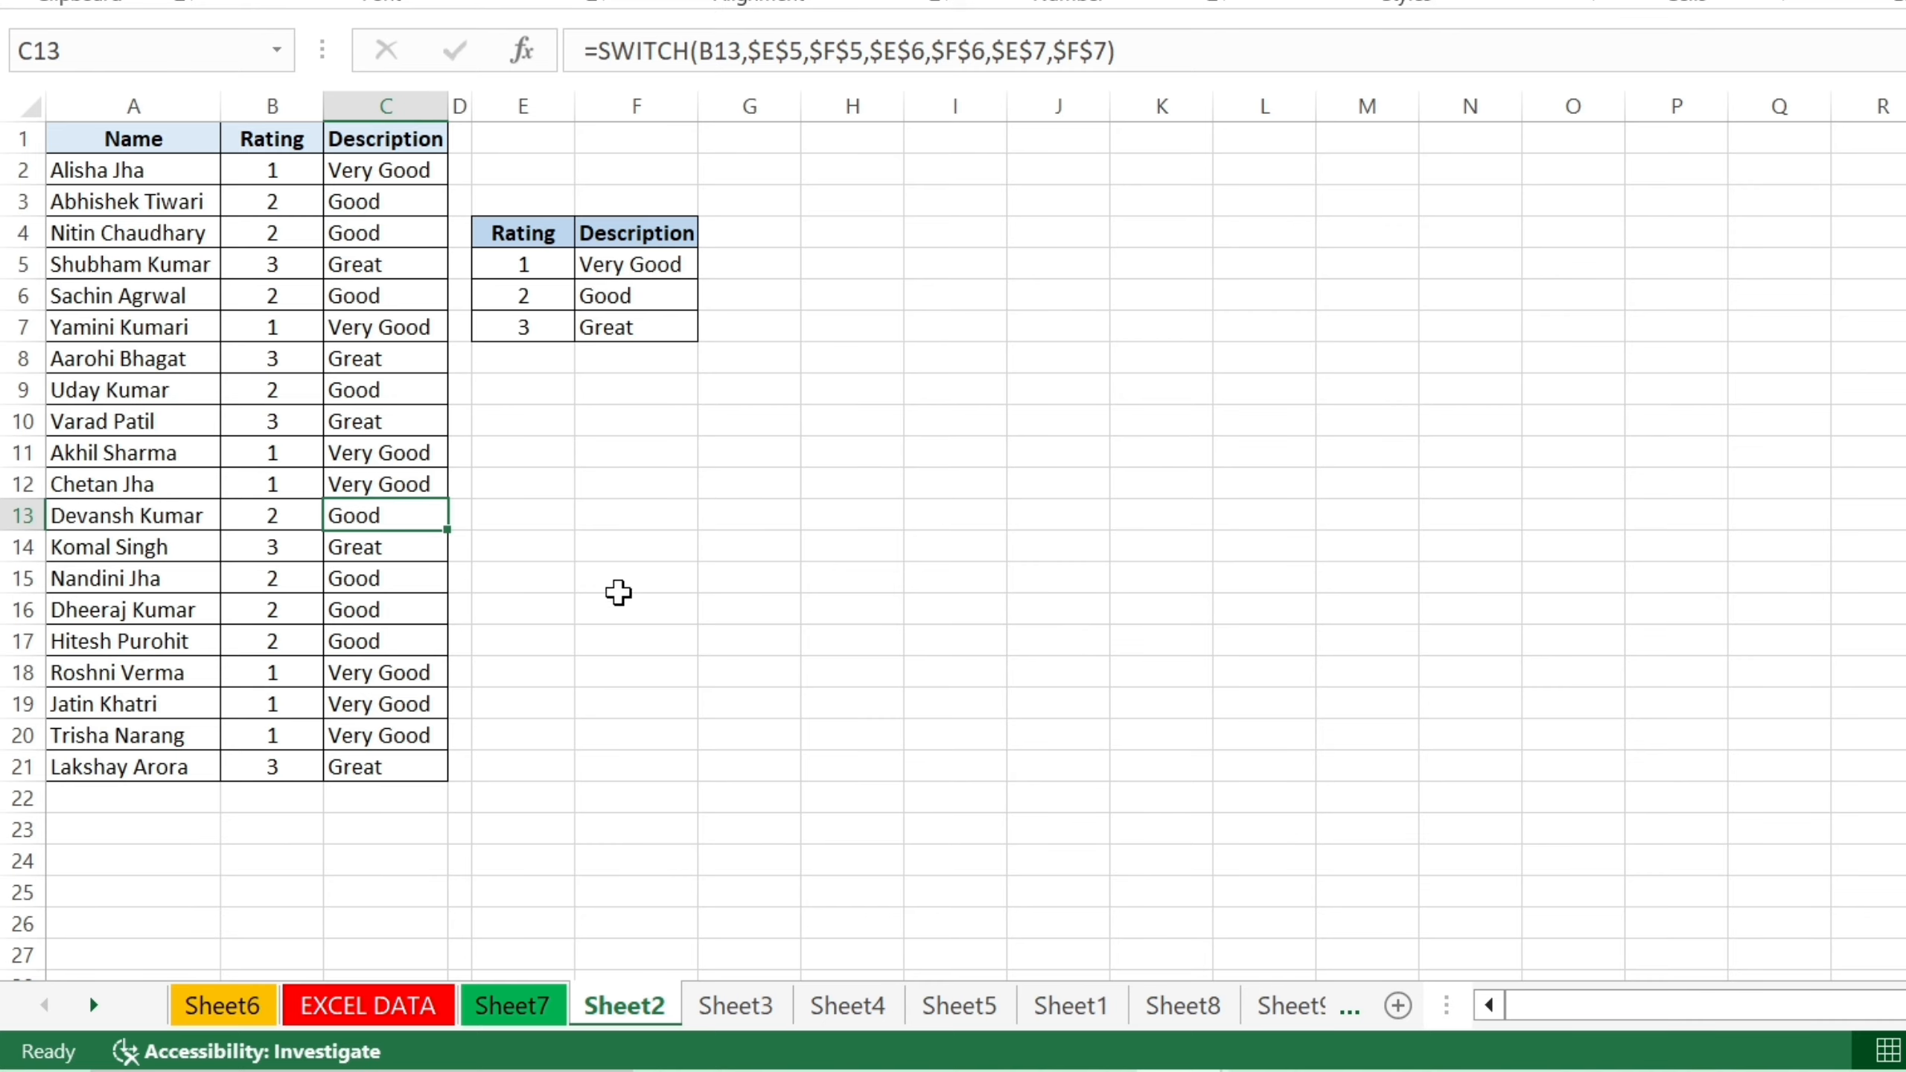
key("F2")
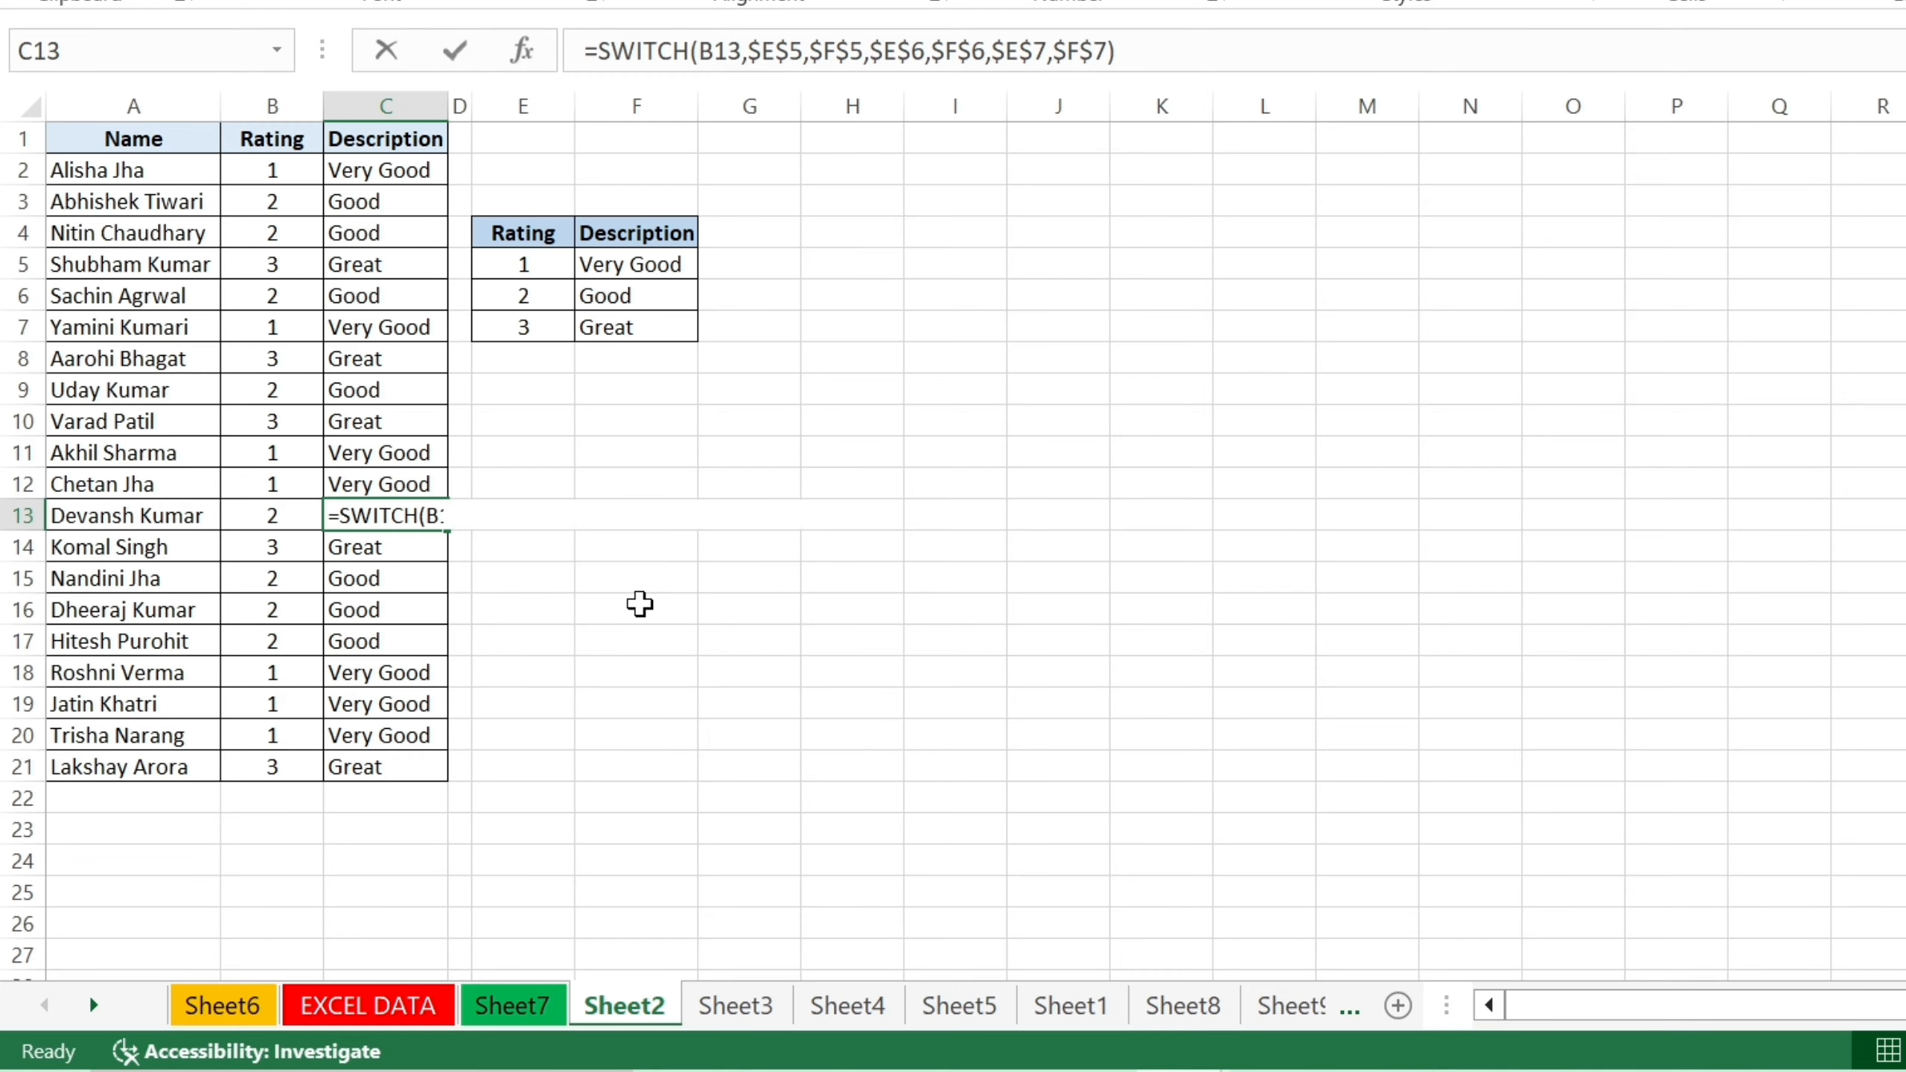
key("Escape")
type("bAD")
key("BackSpace")
key("BackSpace")
key("BackSpace")
type("B")
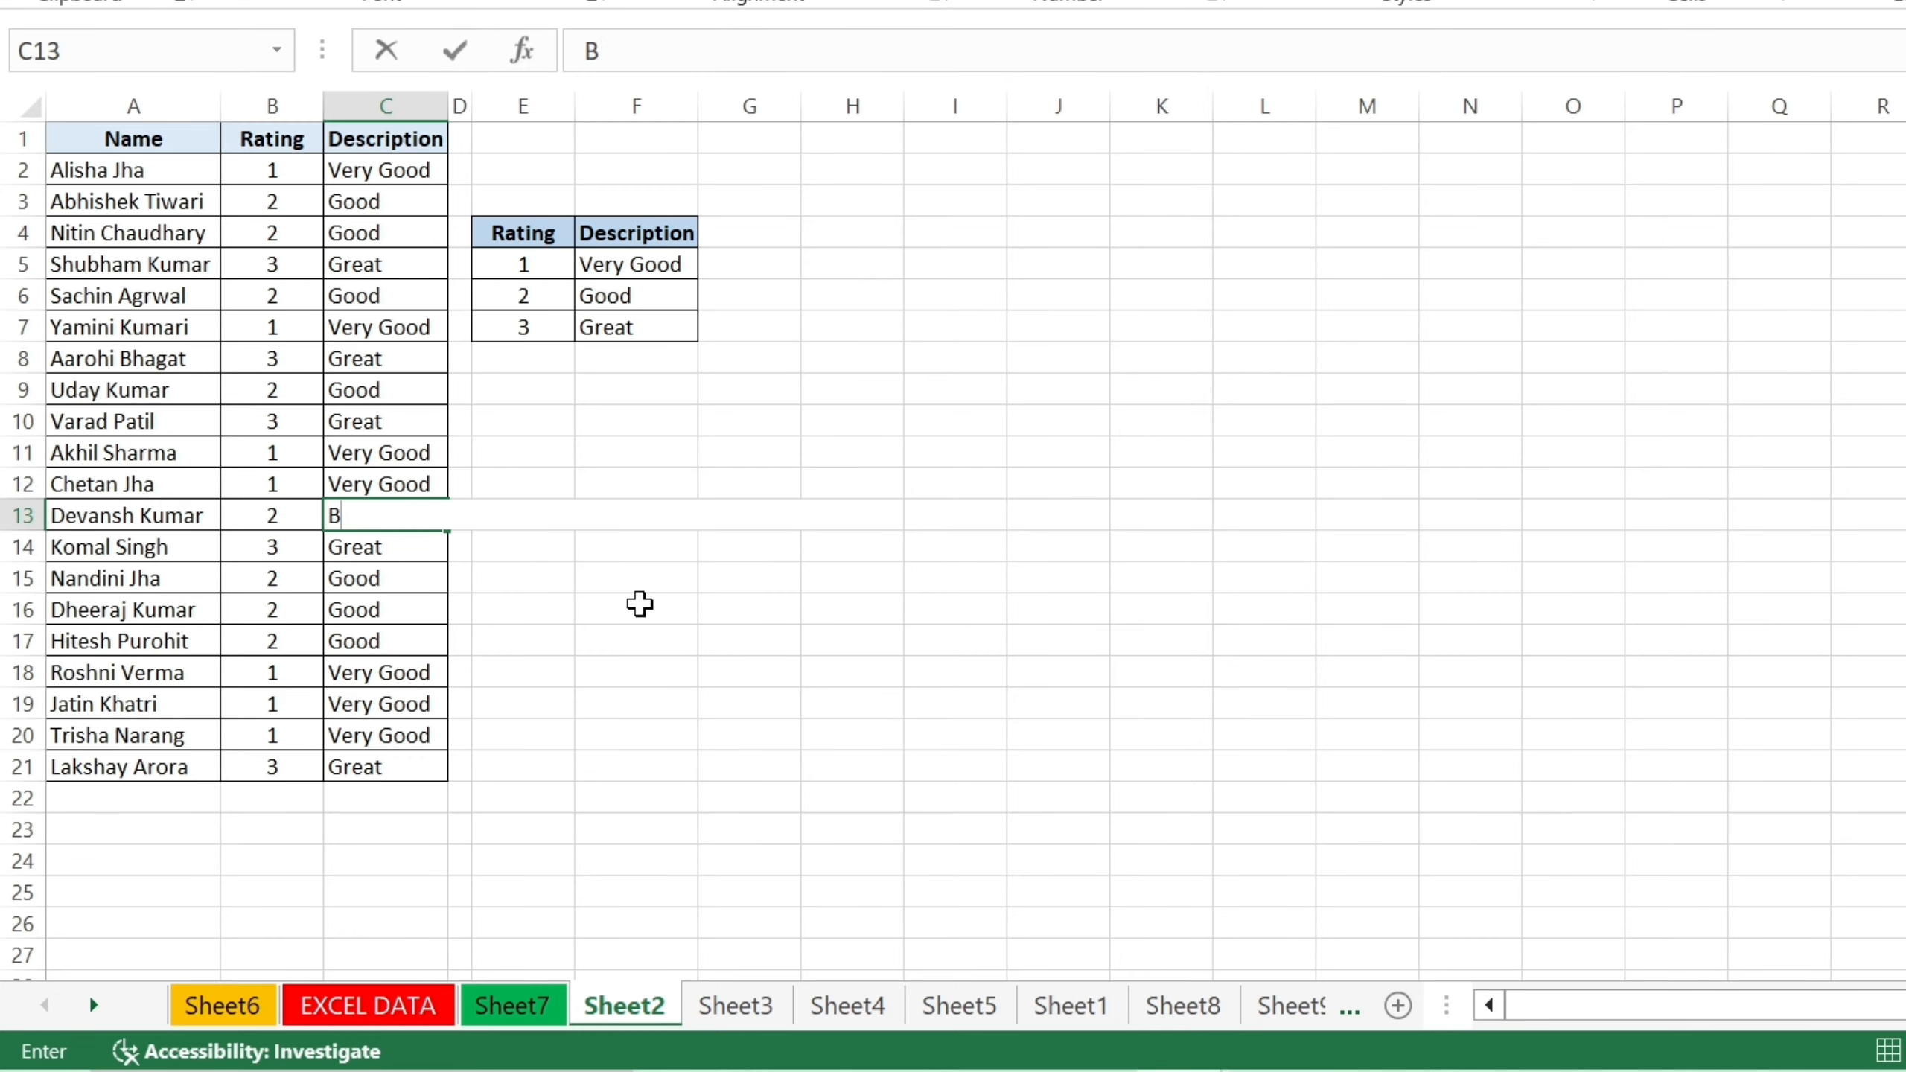
key("BackSpace")
type("g")
key("BackSpace")
type("GReat")
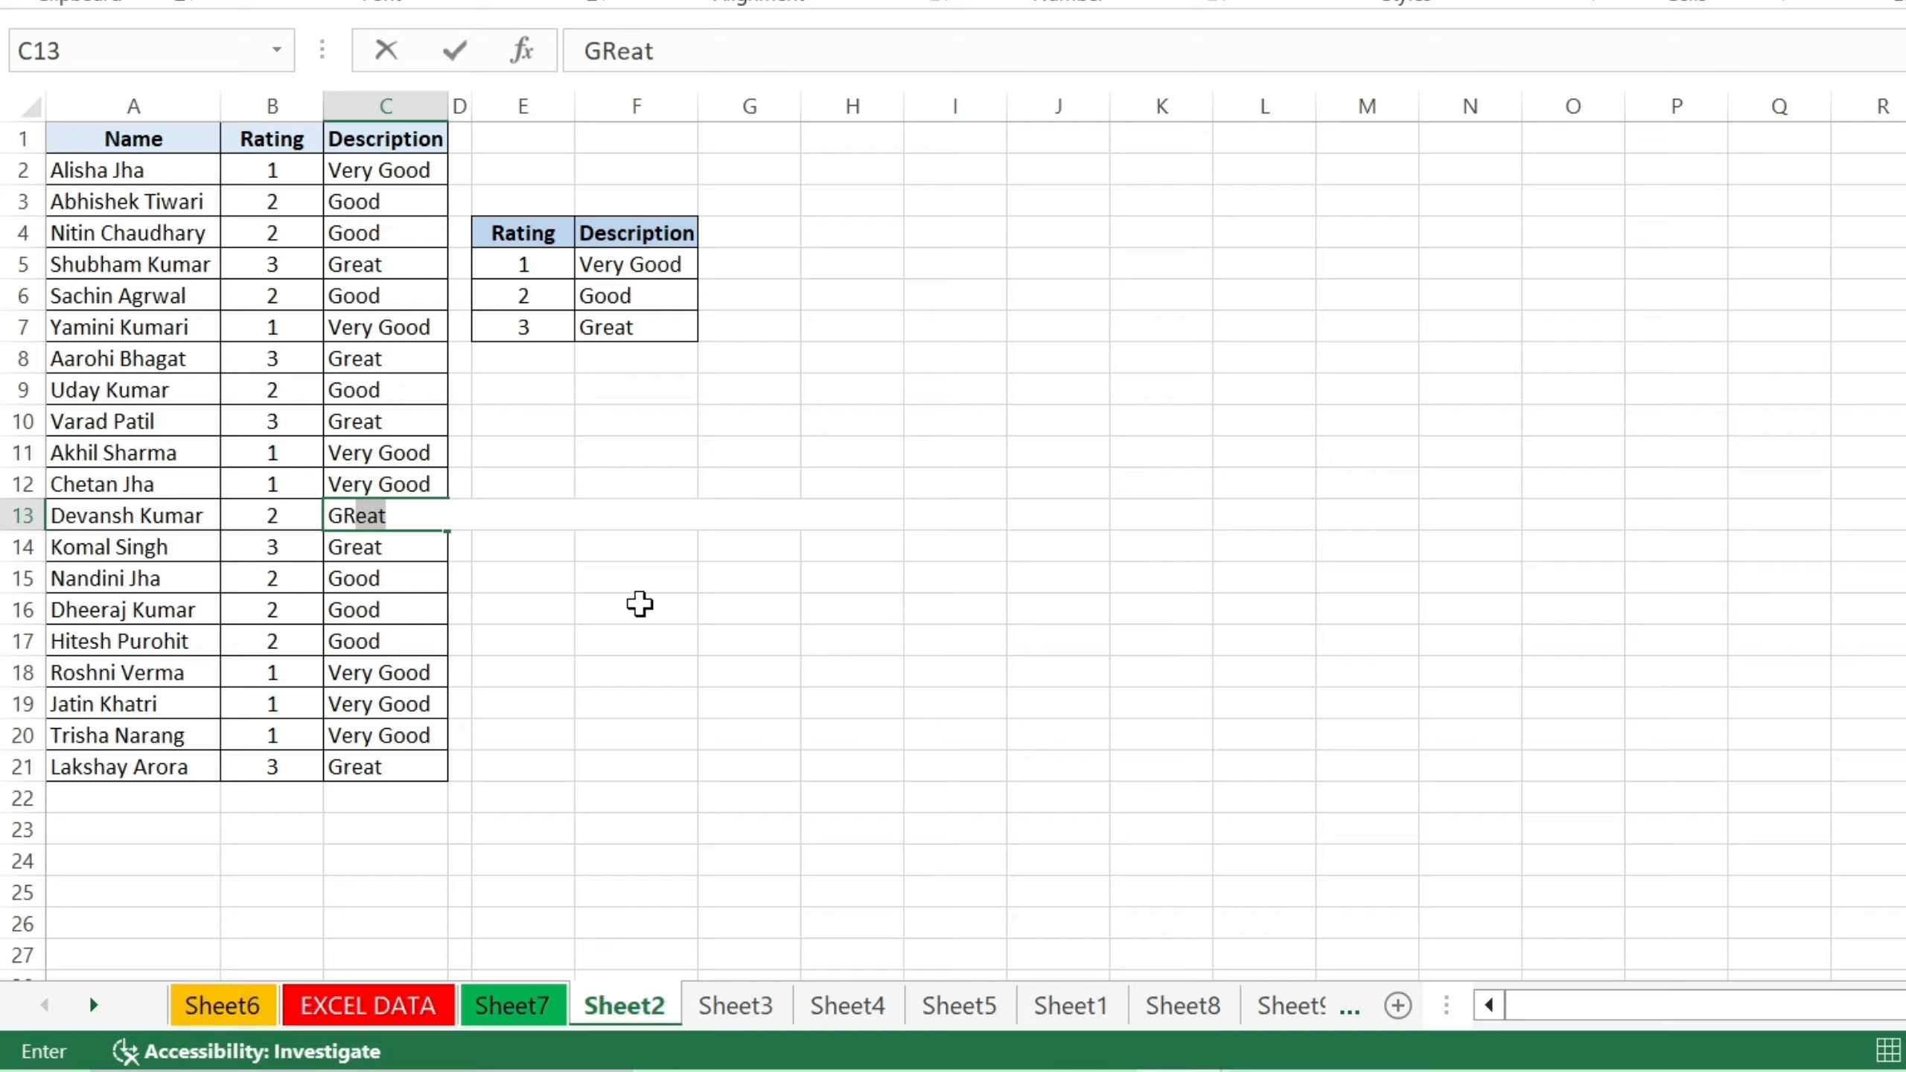
key("Return")
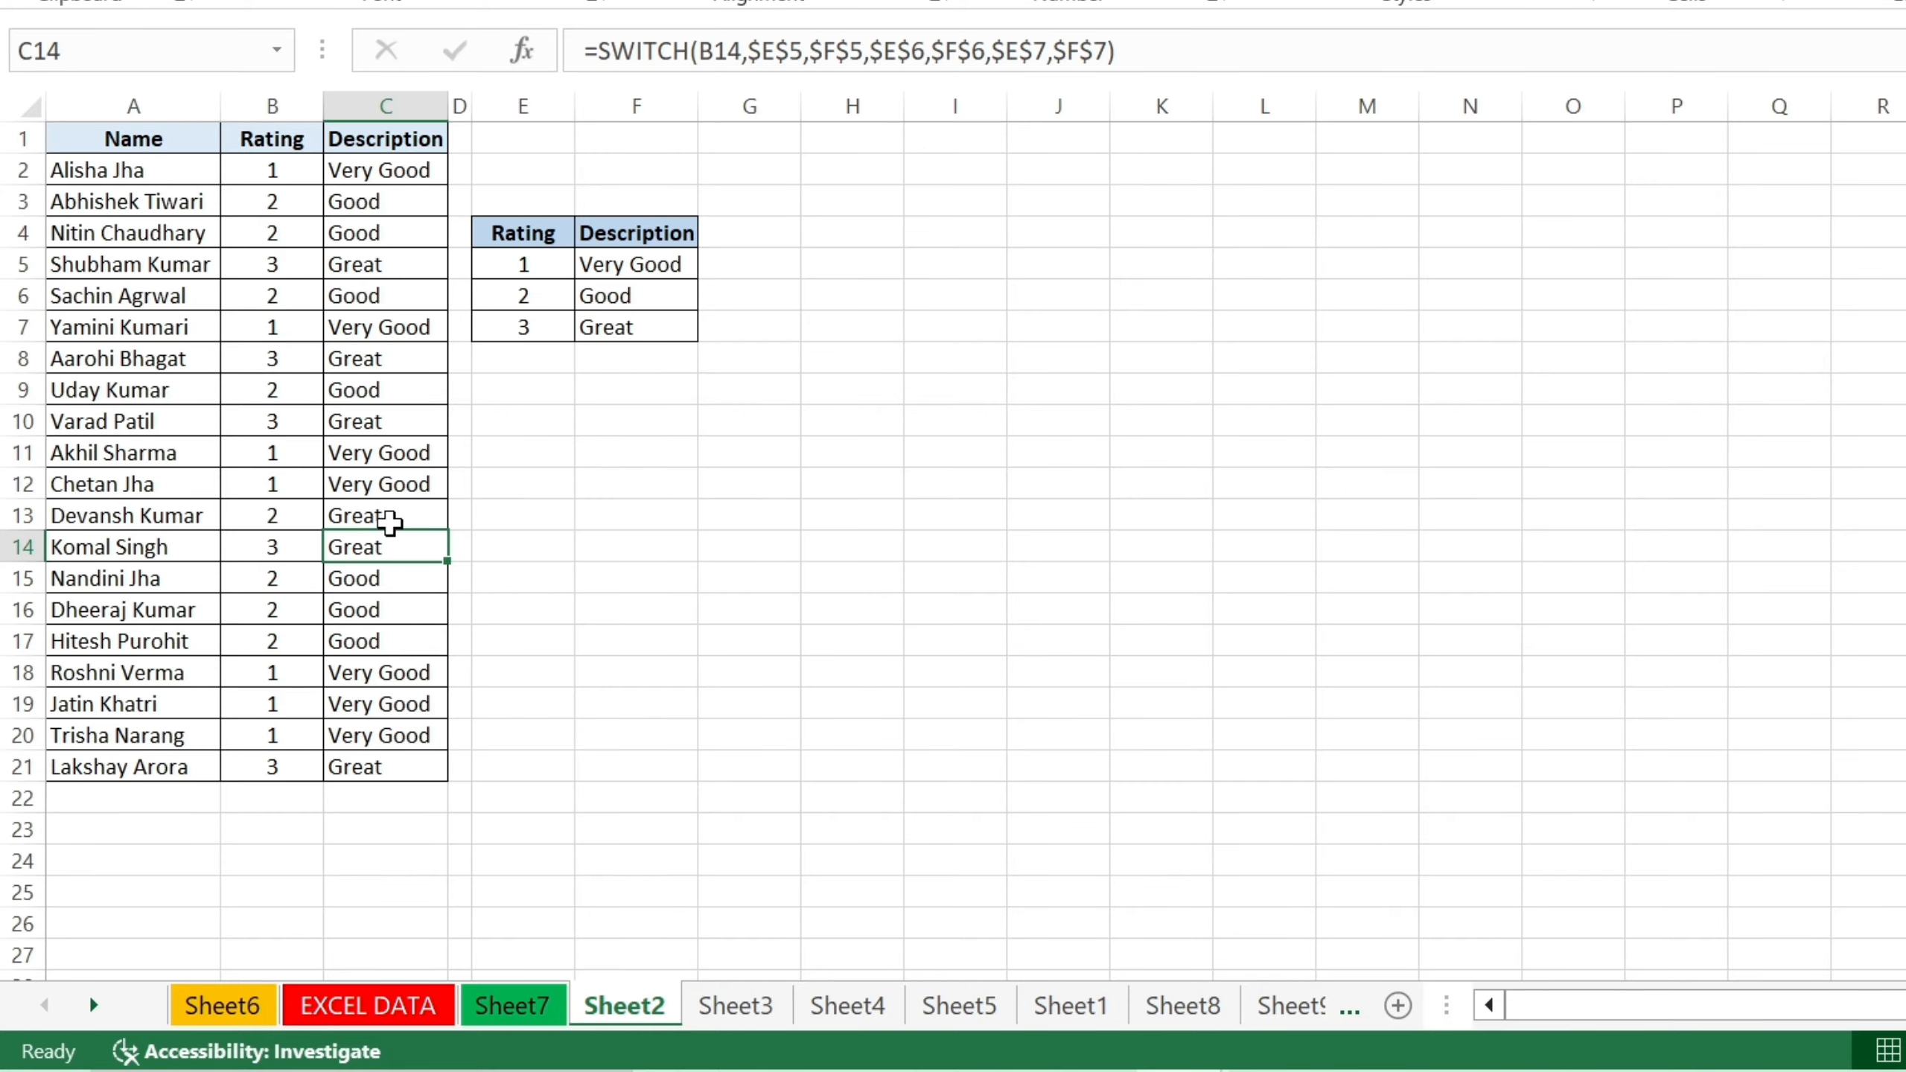
left_click(1010, 542)
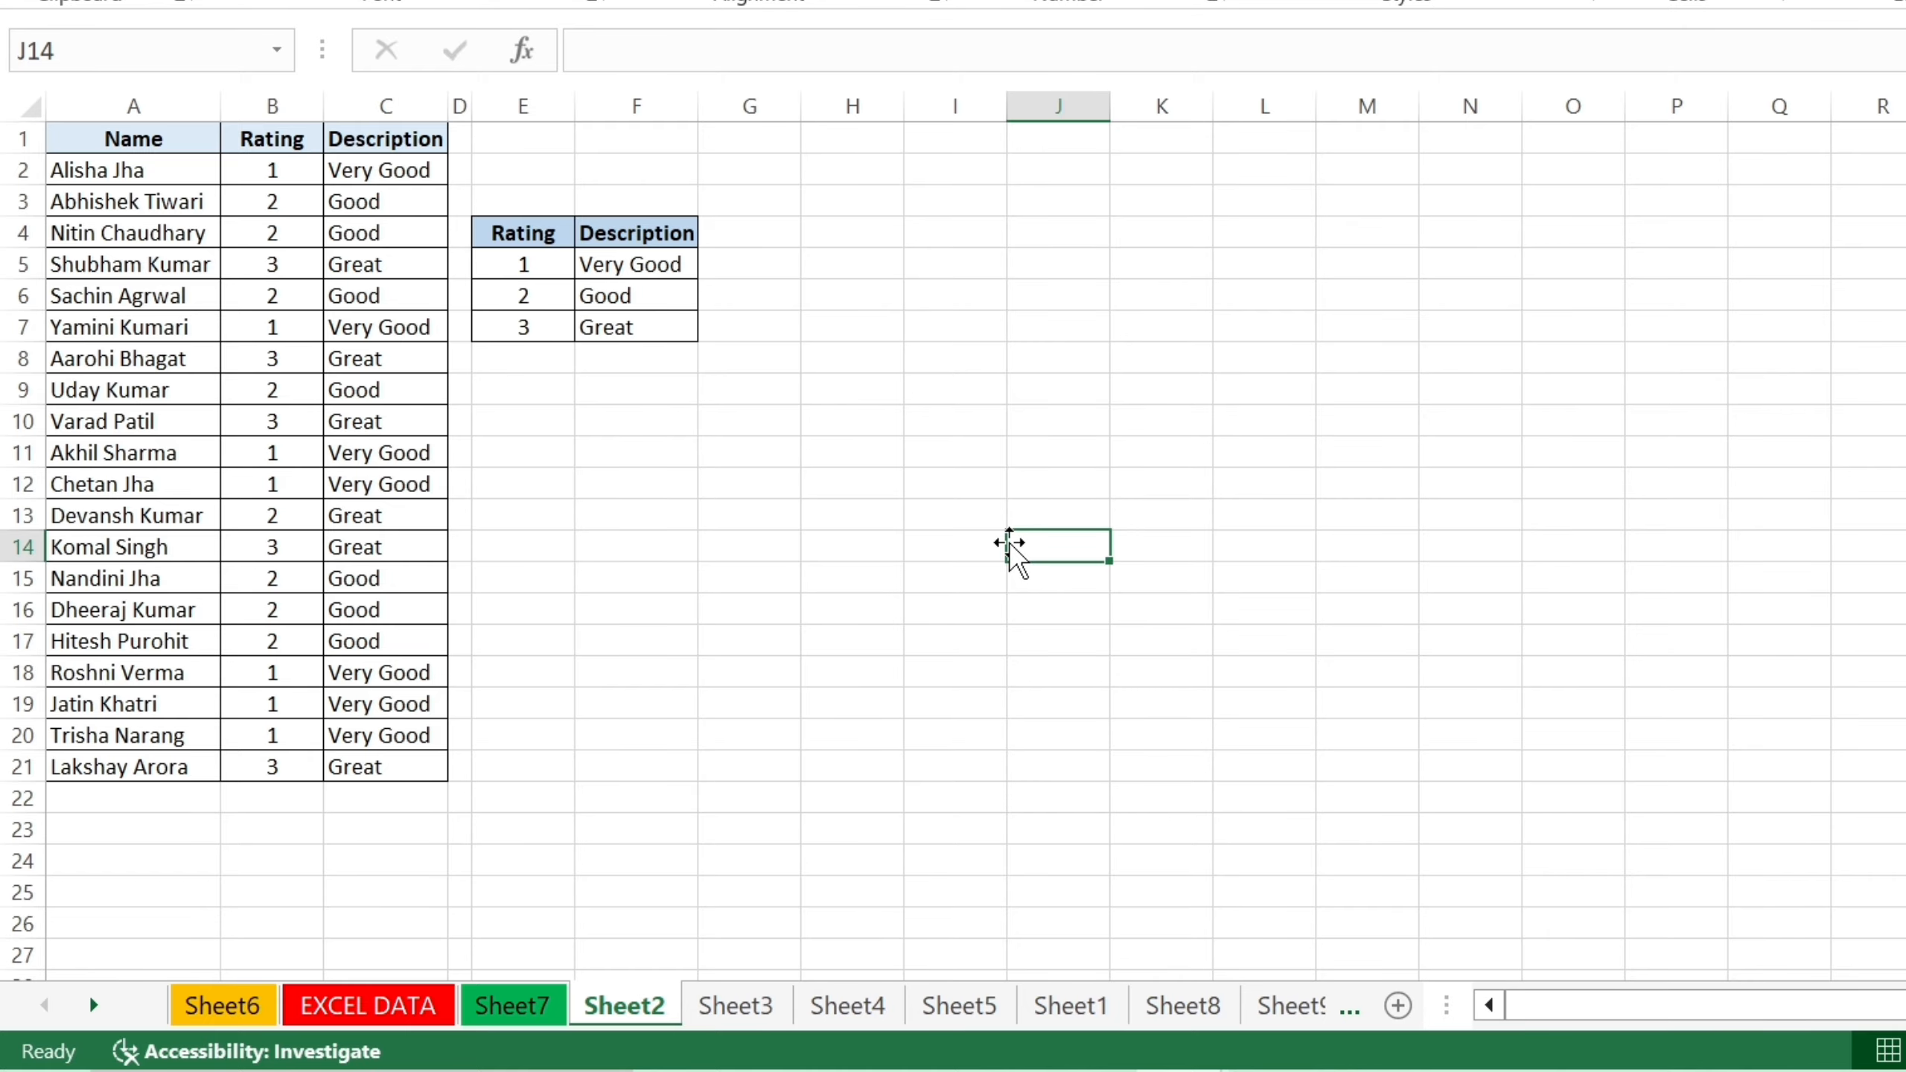